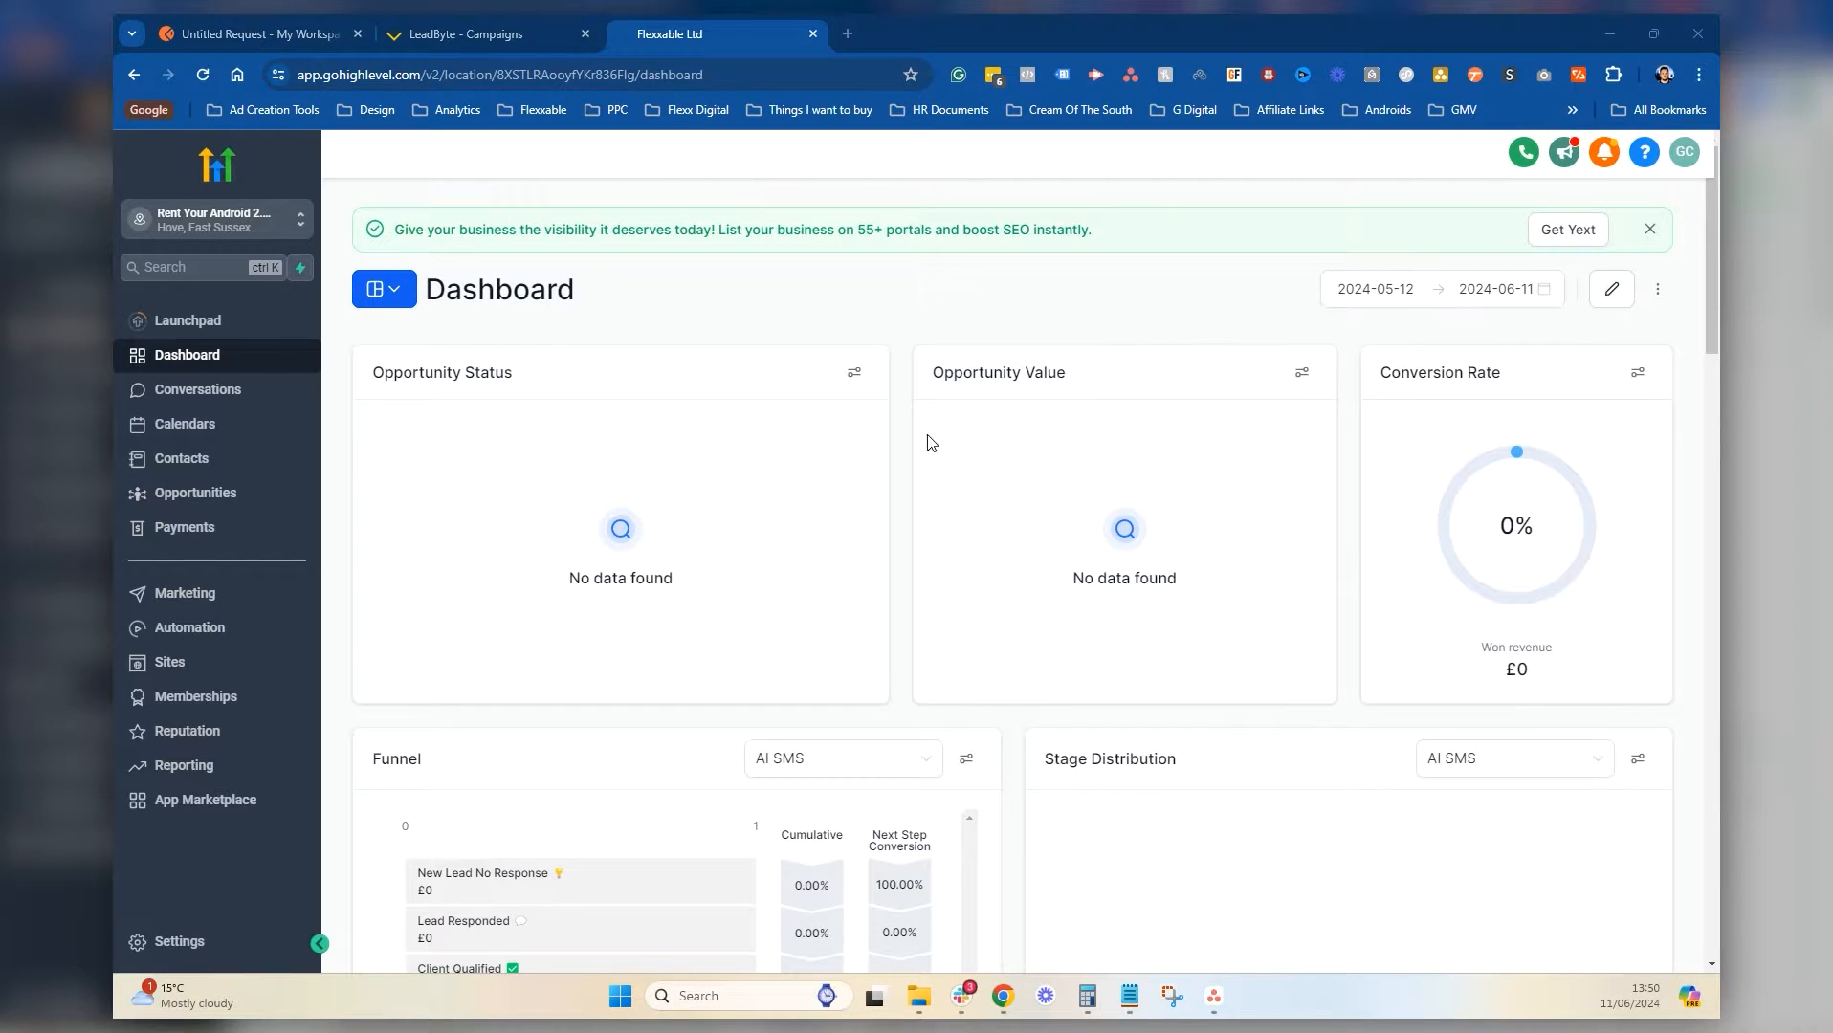
Switch from the GoHighLevel dashboard to the untitled Postman request tab
{"action": "left_click", "coordinate": [219, 28]}
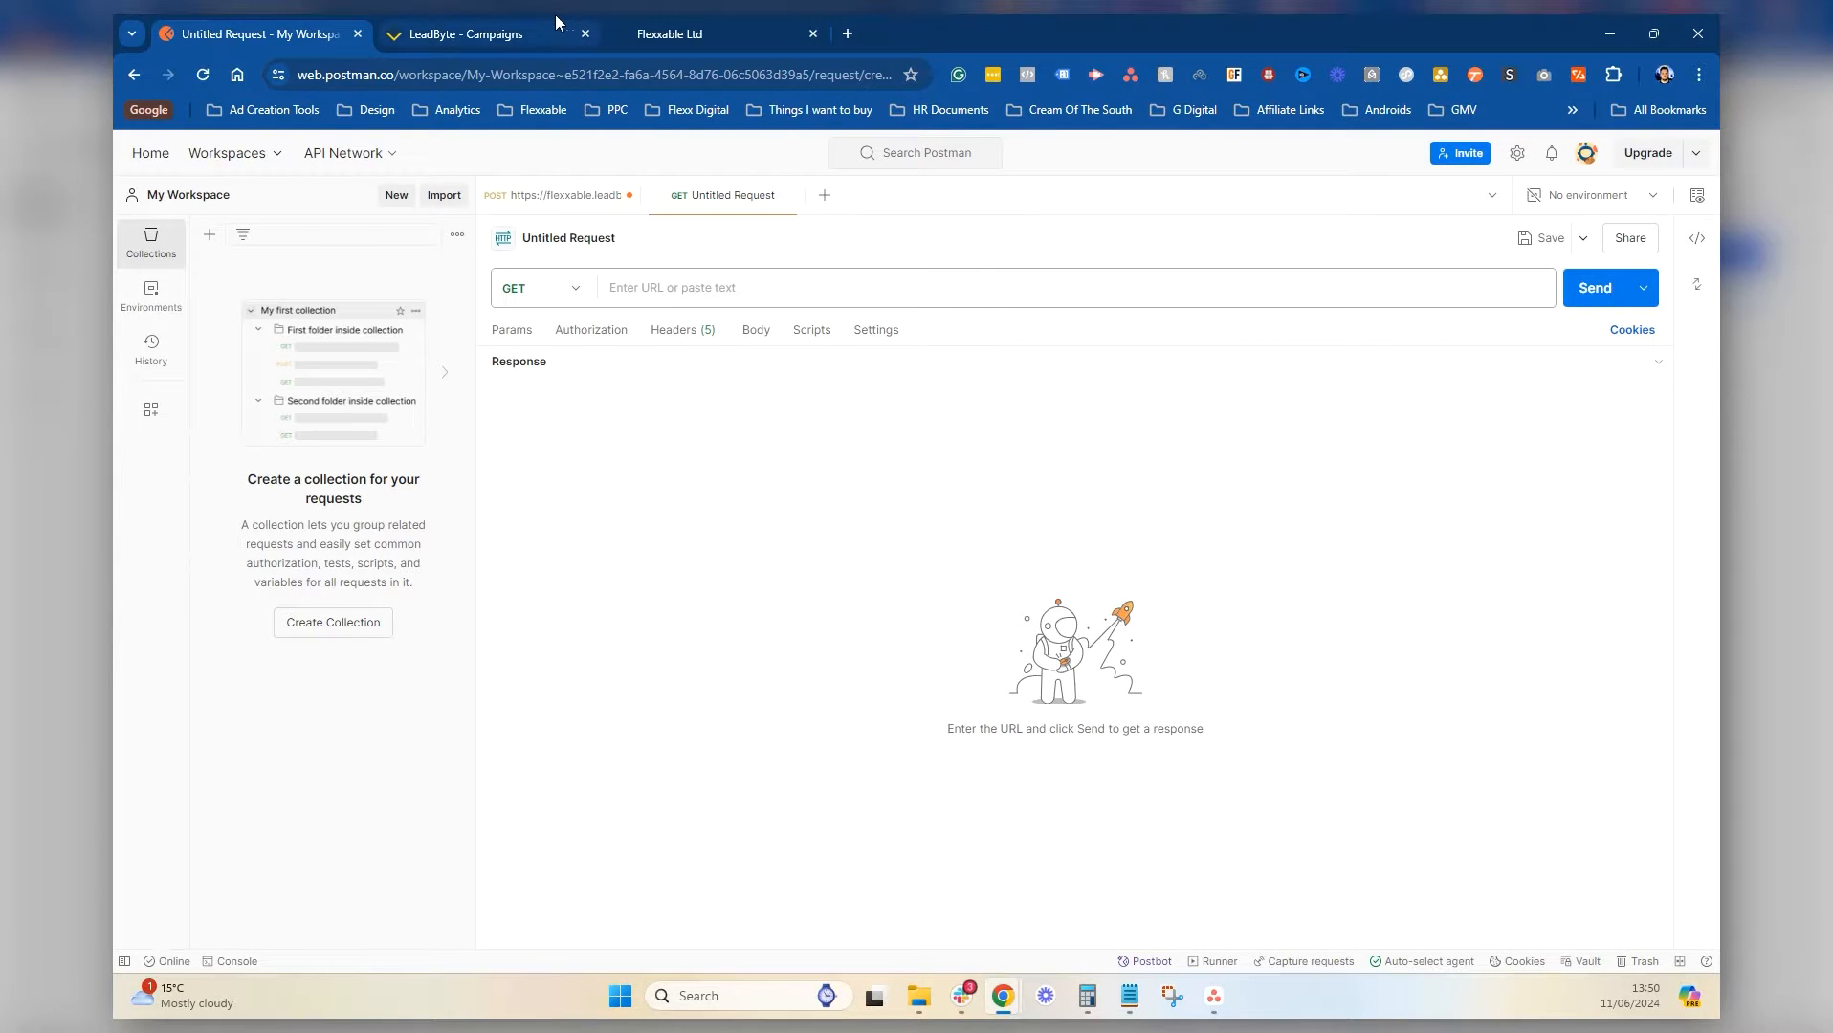
Bring the Leadbyte posting instructions Notepad file, with URL and JSON template, to the front
{"action": "mouse_move", "coordinate": [577, 21]}
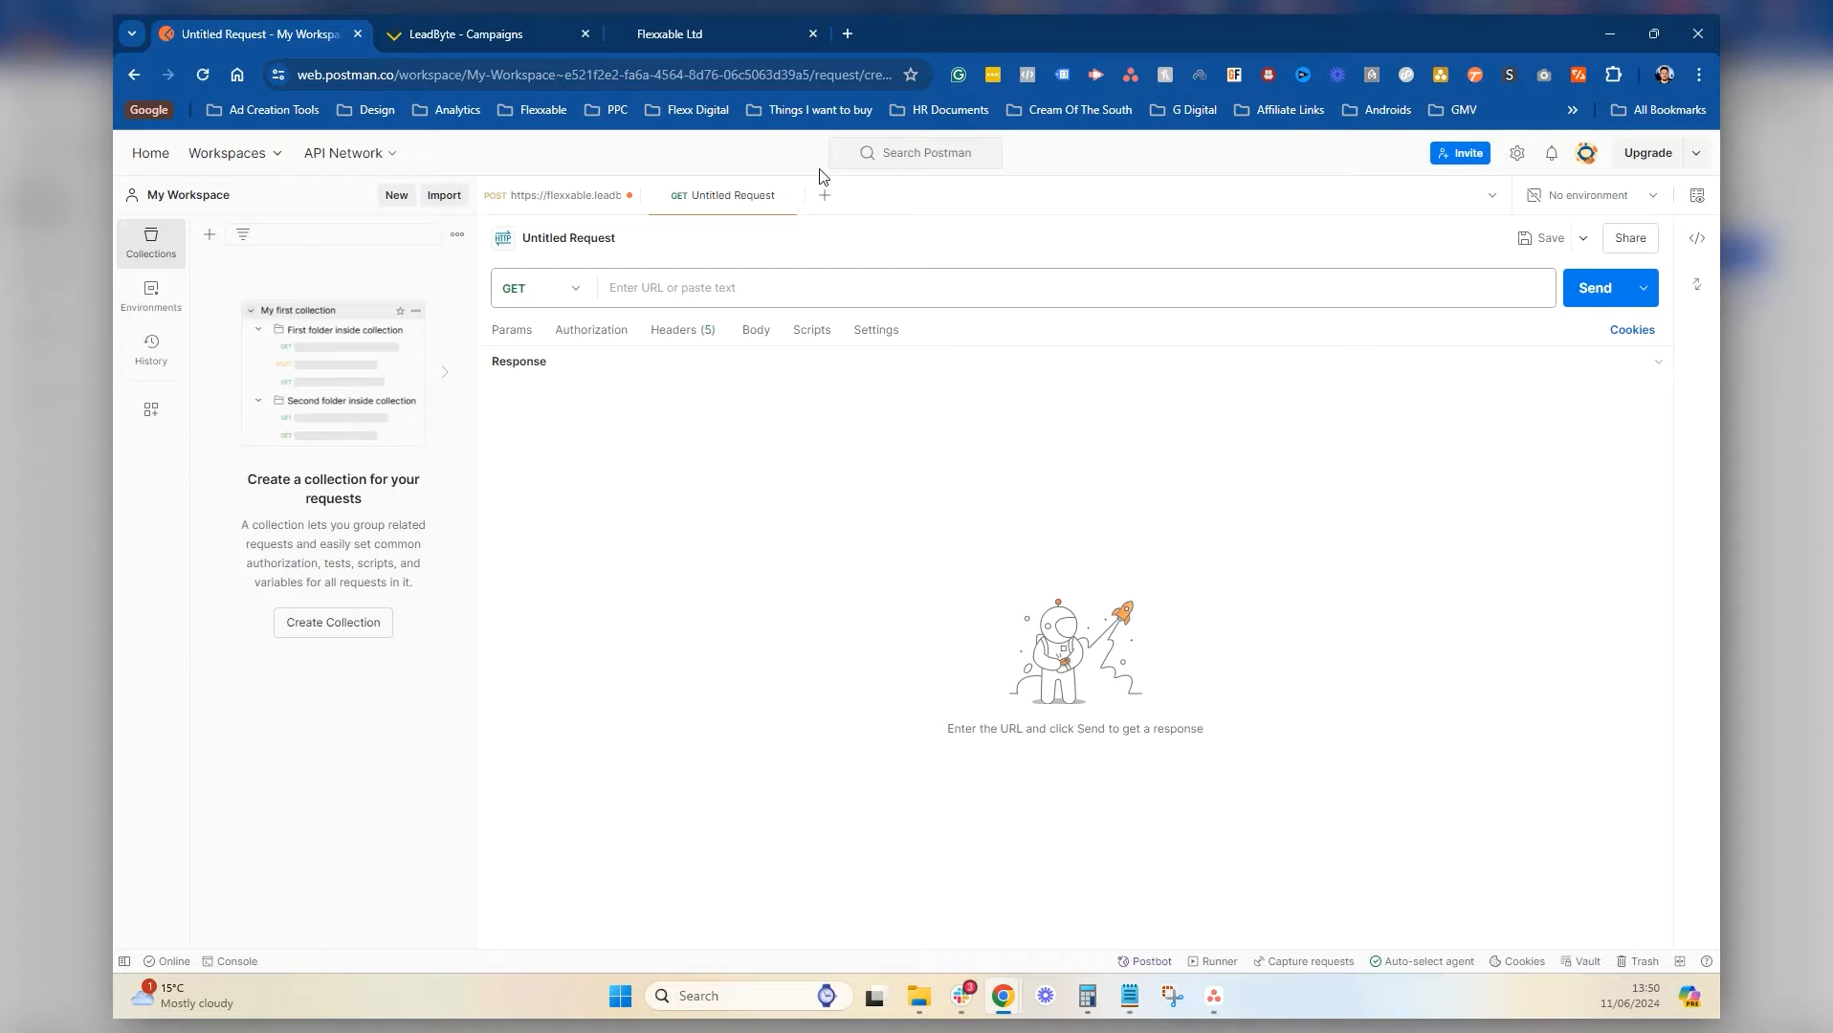
{"action": "left_click", "coordinate": [1129, 996]}
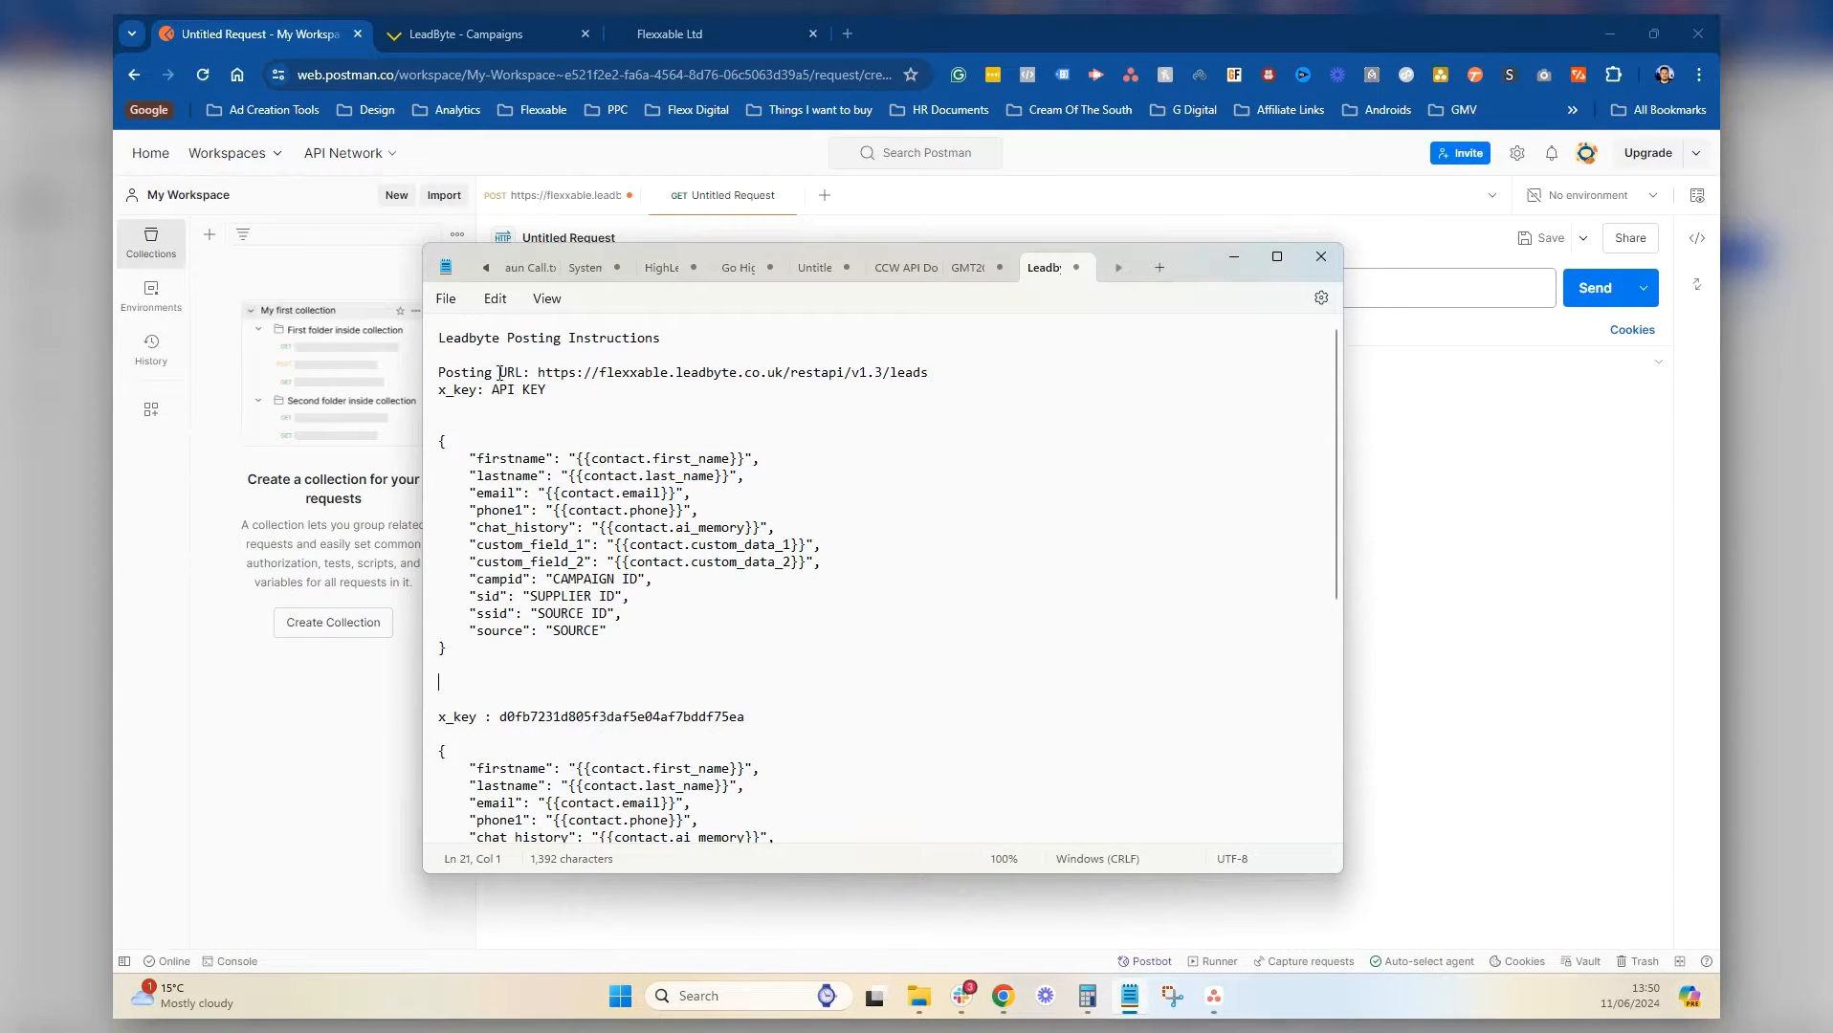
{"action": "left_click_drag", "start_coordinate": [538, 374], "coordinate": [921, 376]}
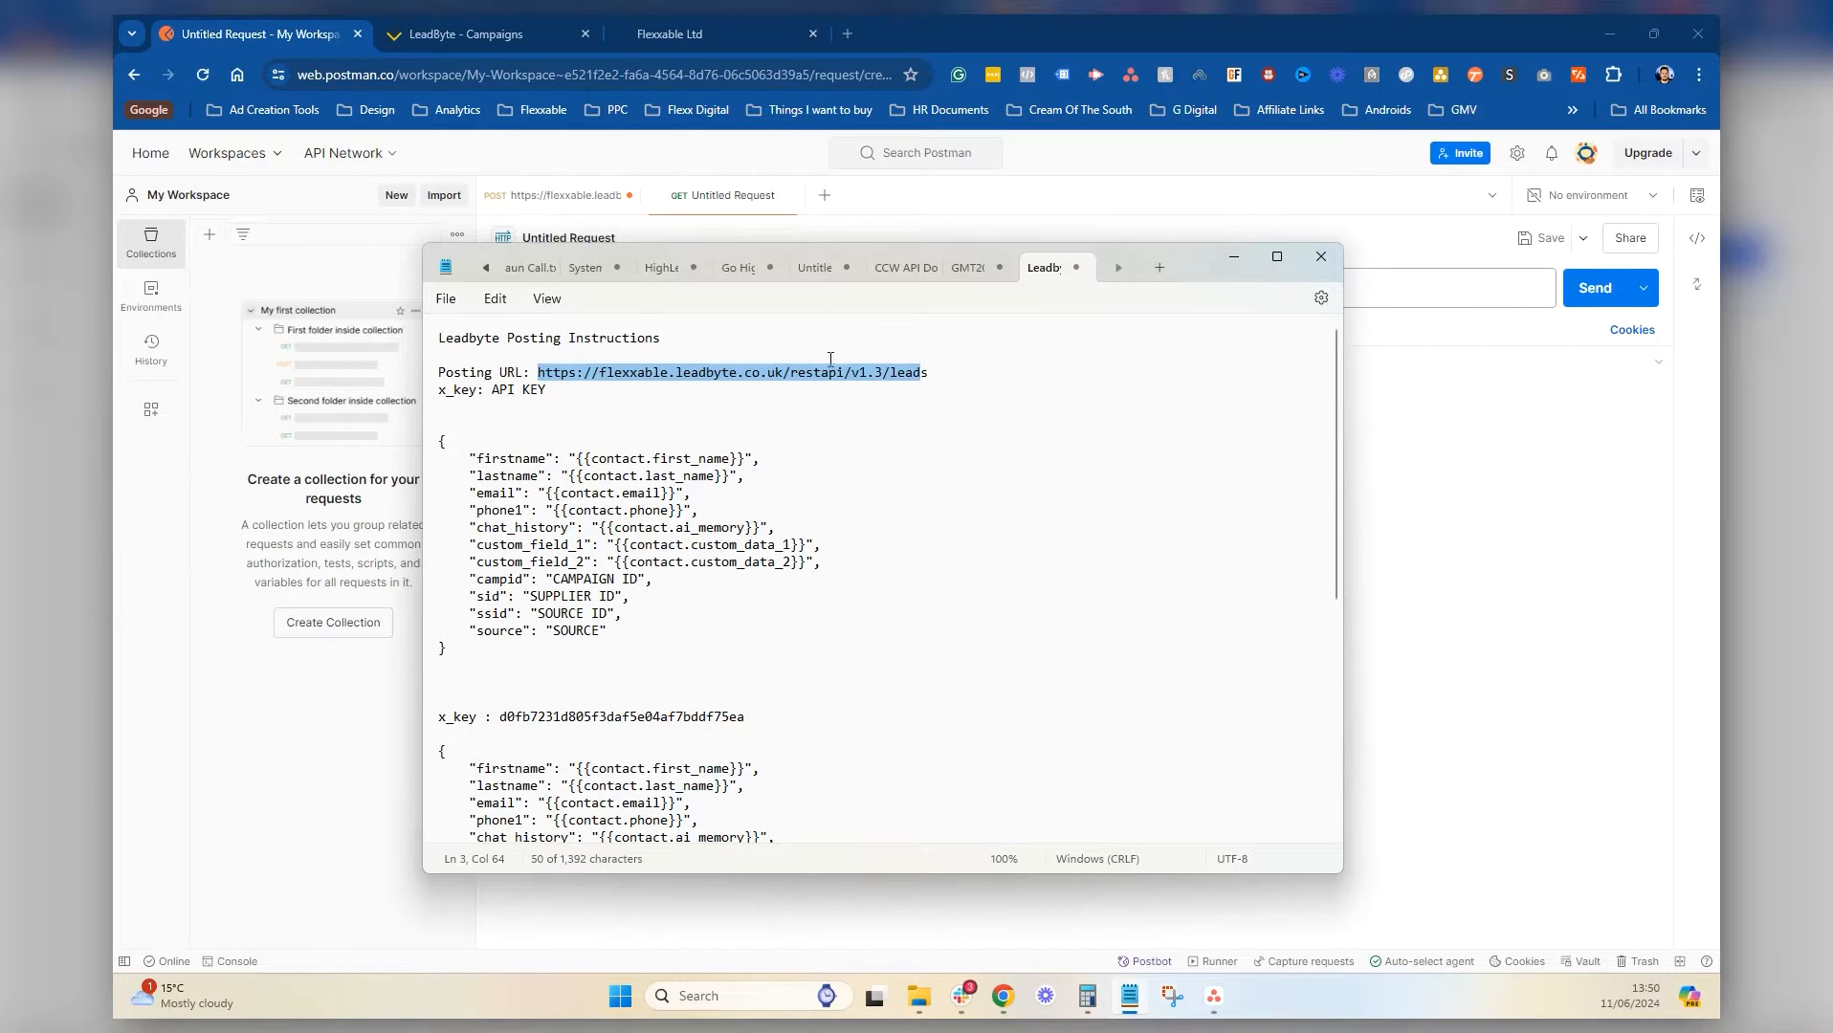
{"action": "left_click", "coordinate": [938, 371]}
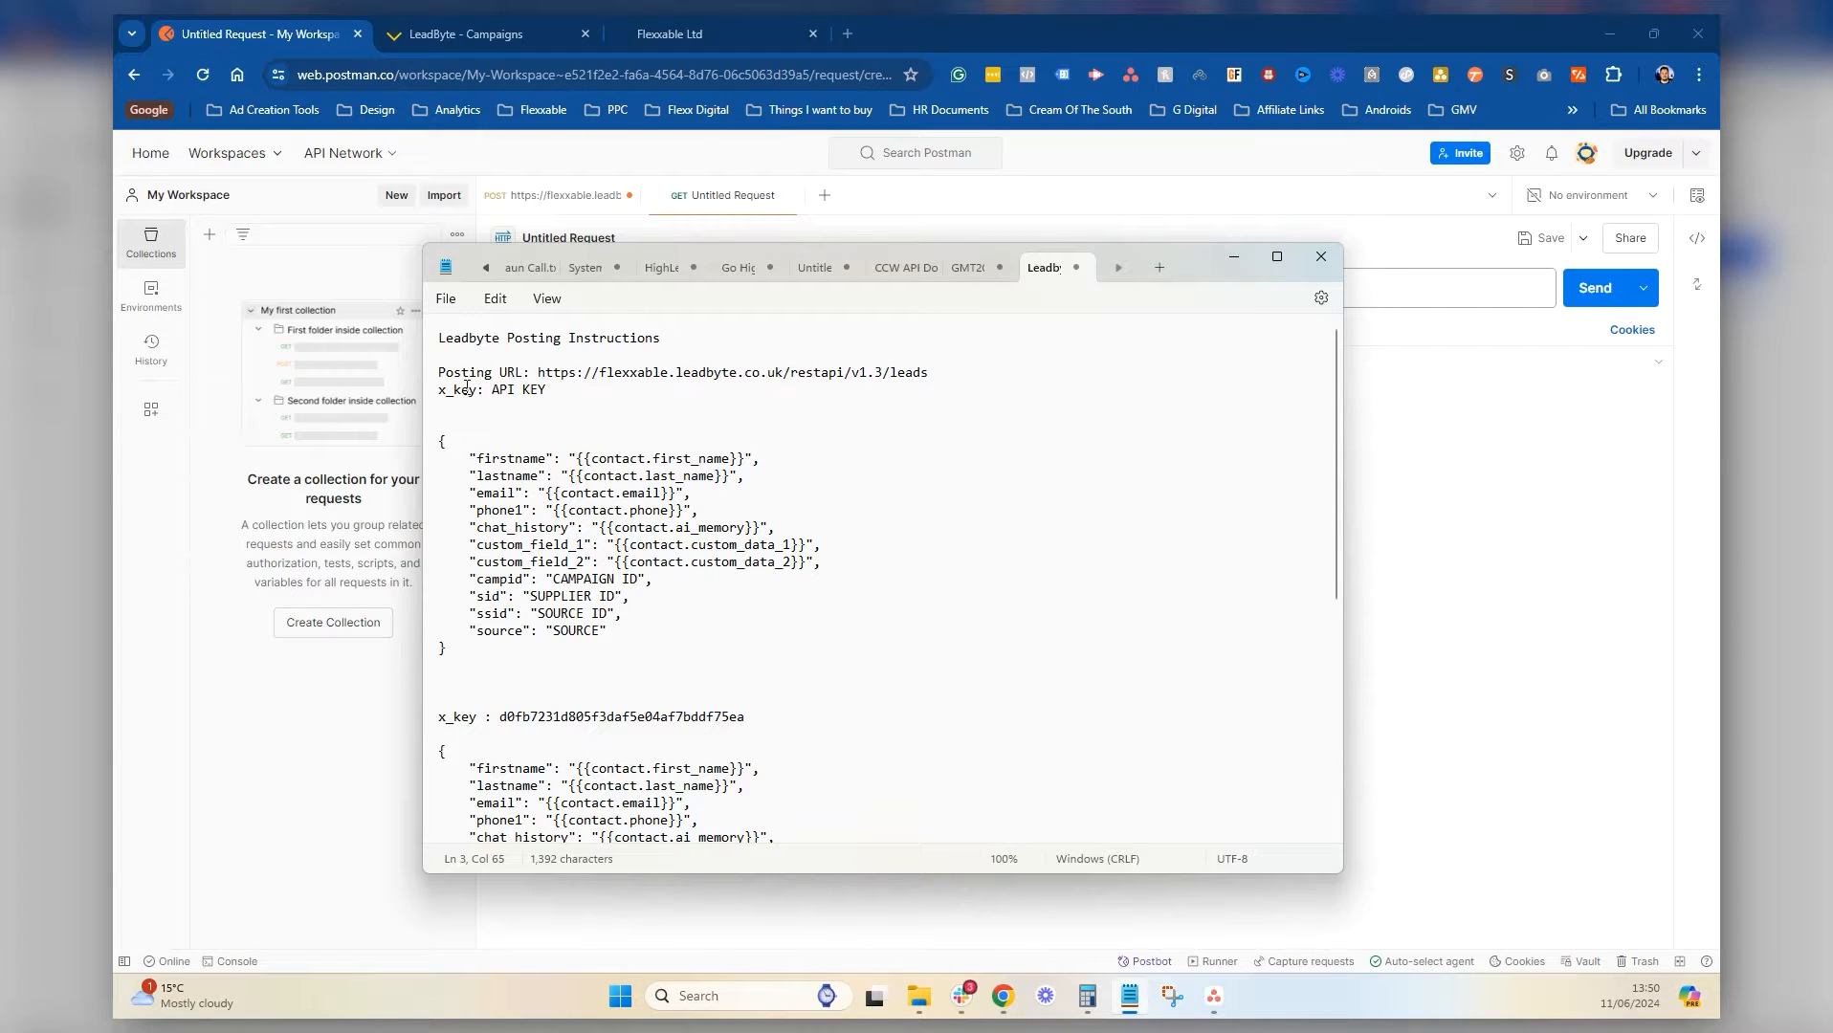
{"action": "left_click_drag", "start_coordinate": [548, 390], "coordinate": [495, 392]}
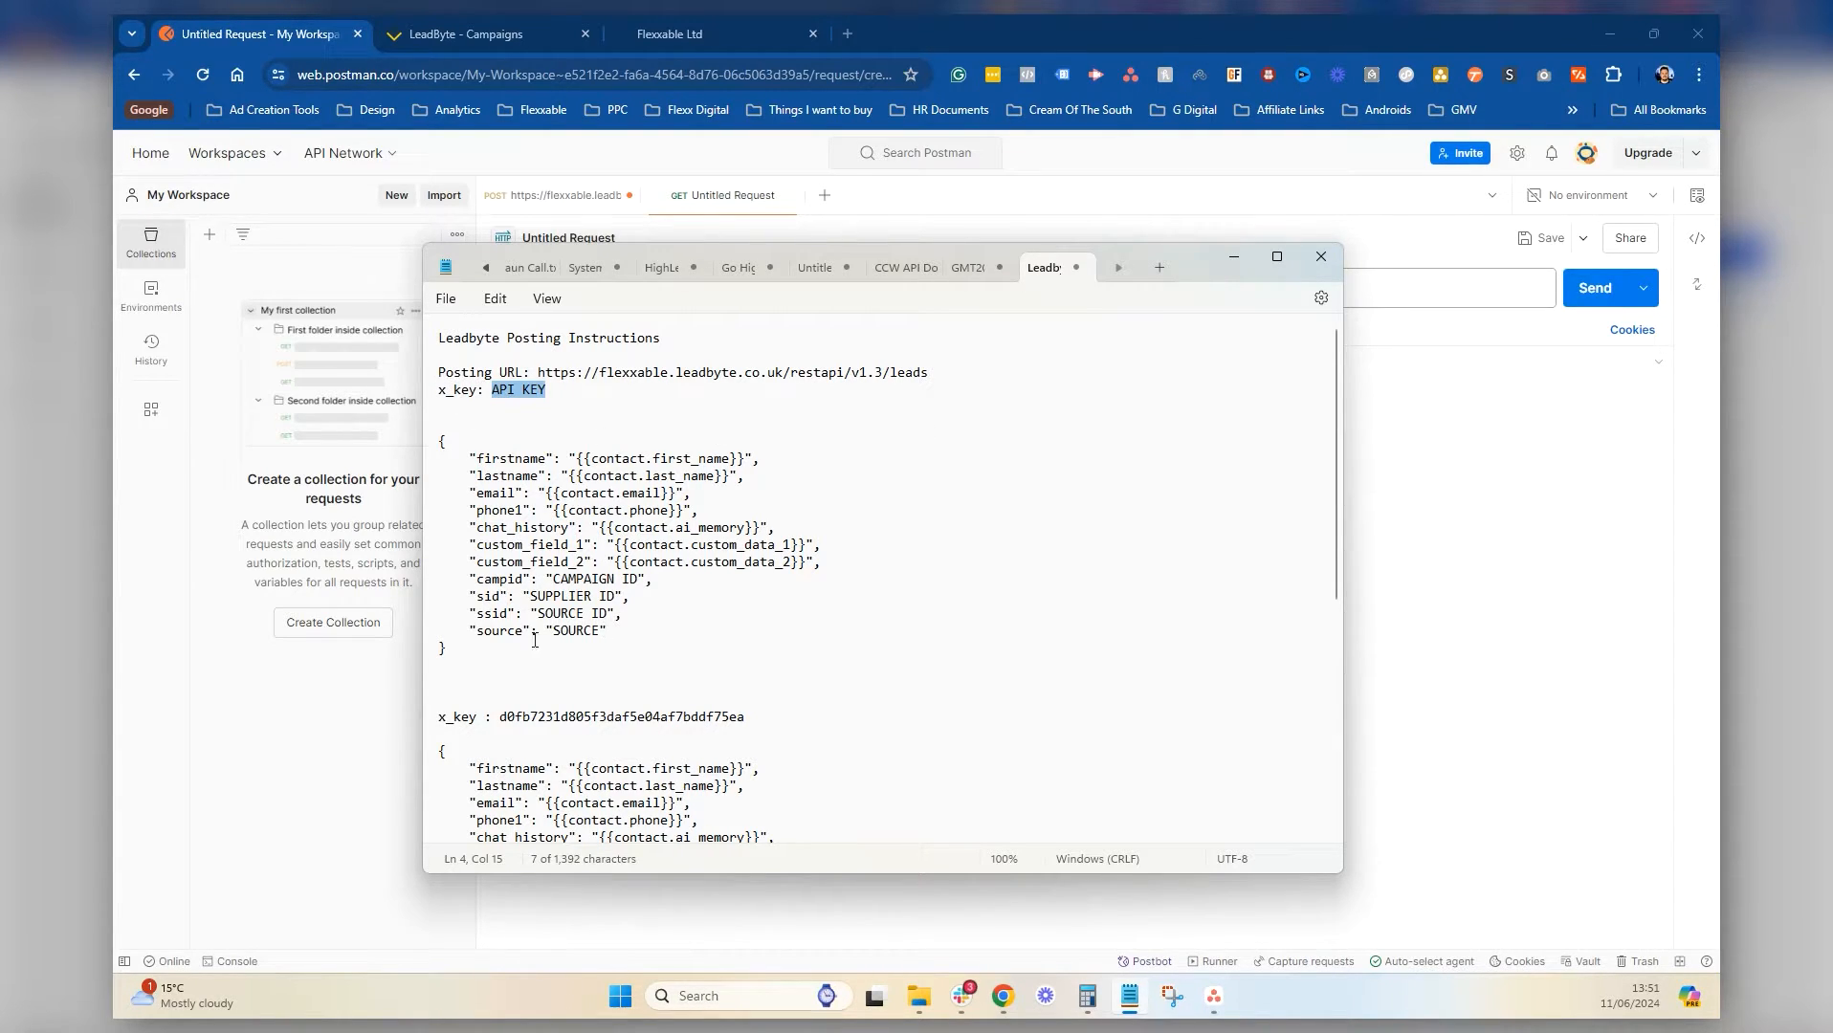
{"action": "left_click_drag", "start_coordinate": [453, 651], "coordinate": [435, 441]}
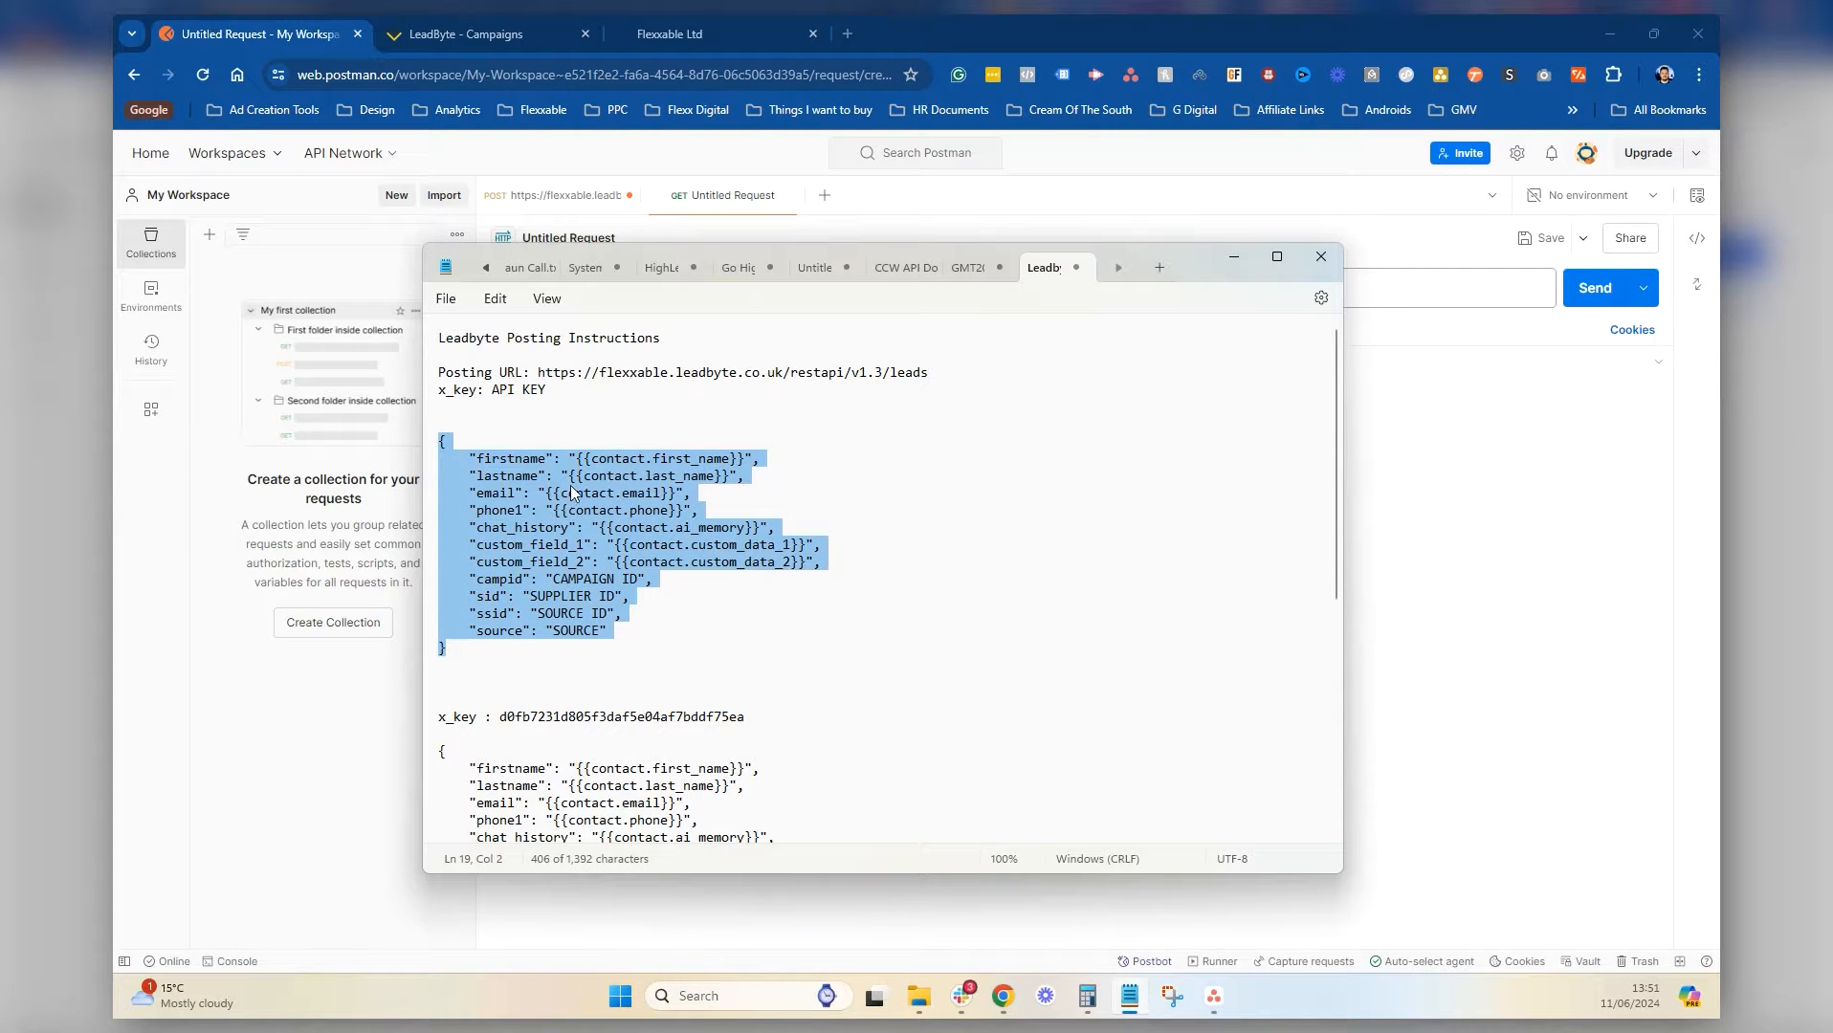
{"action": "left_click", "coordinate": [820, 488]}
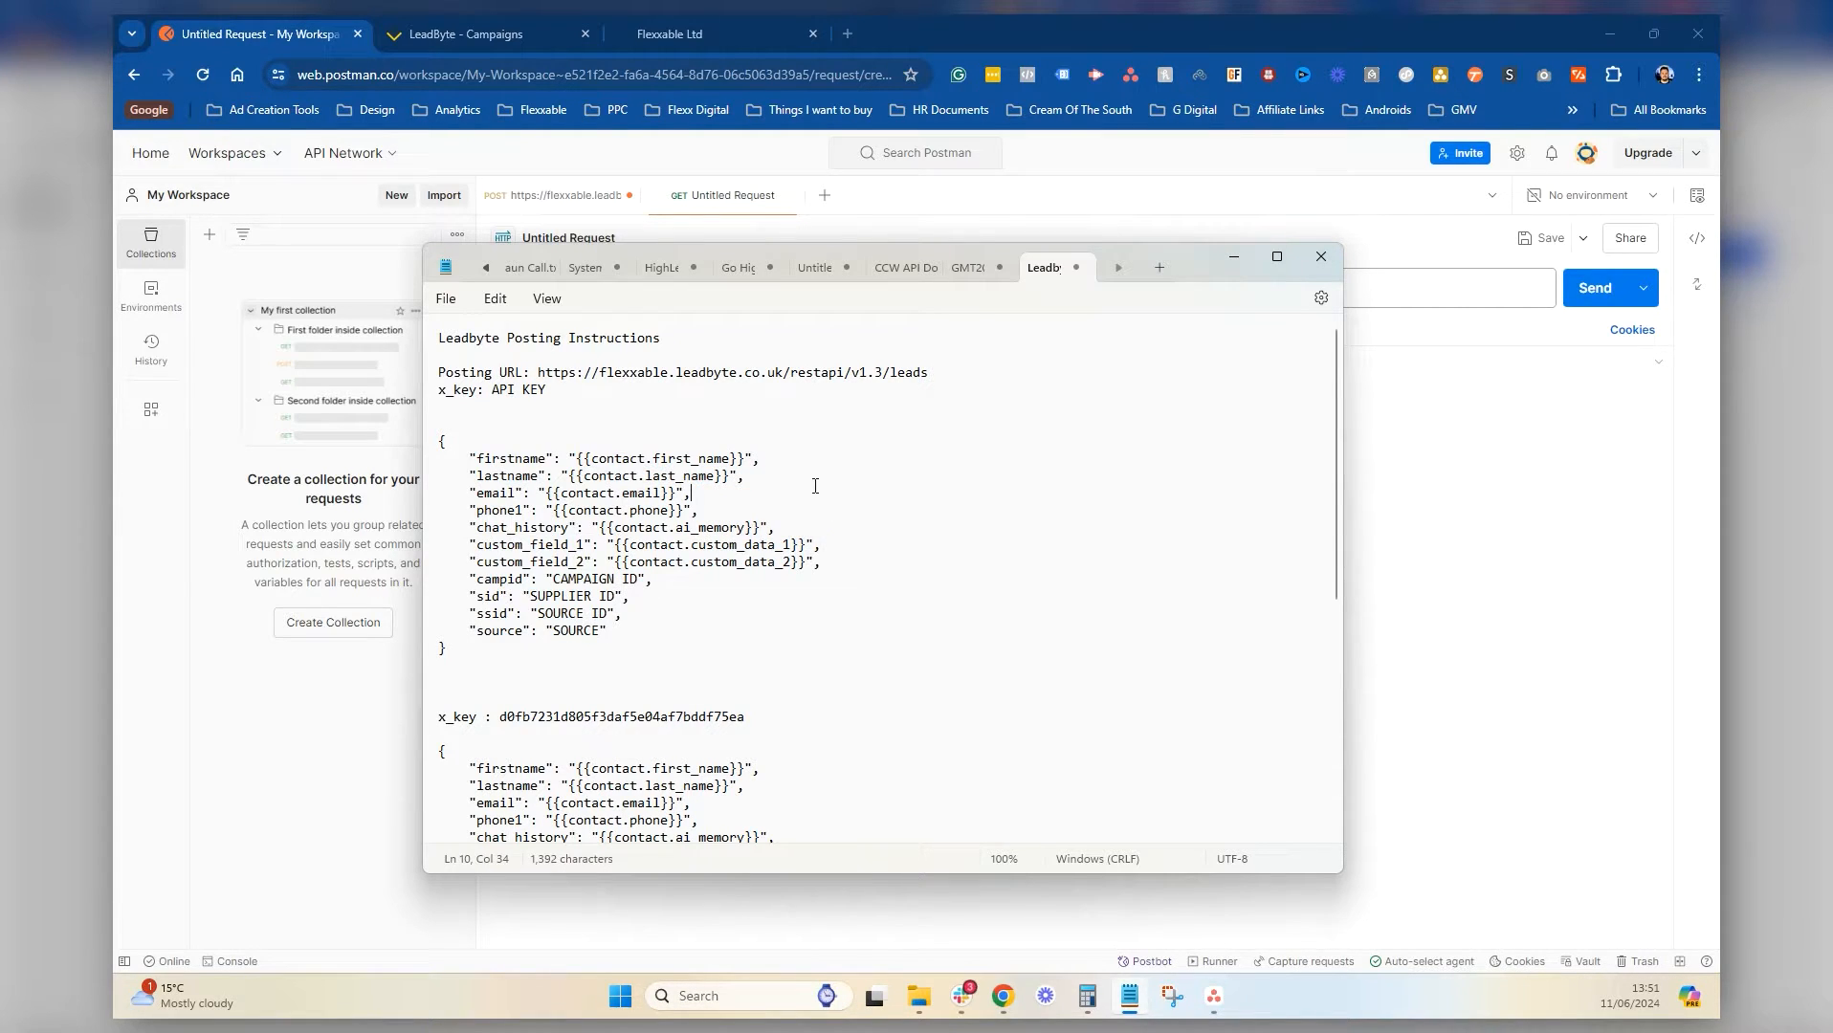
{"action": "left_click", "coordinate": [500, 475]}
{"action": "left_click", "coordinate": [492, 510]}
{"action": "left_click_drag", "start_coordinate": [523, 512], "coordinate": [437, 461]}
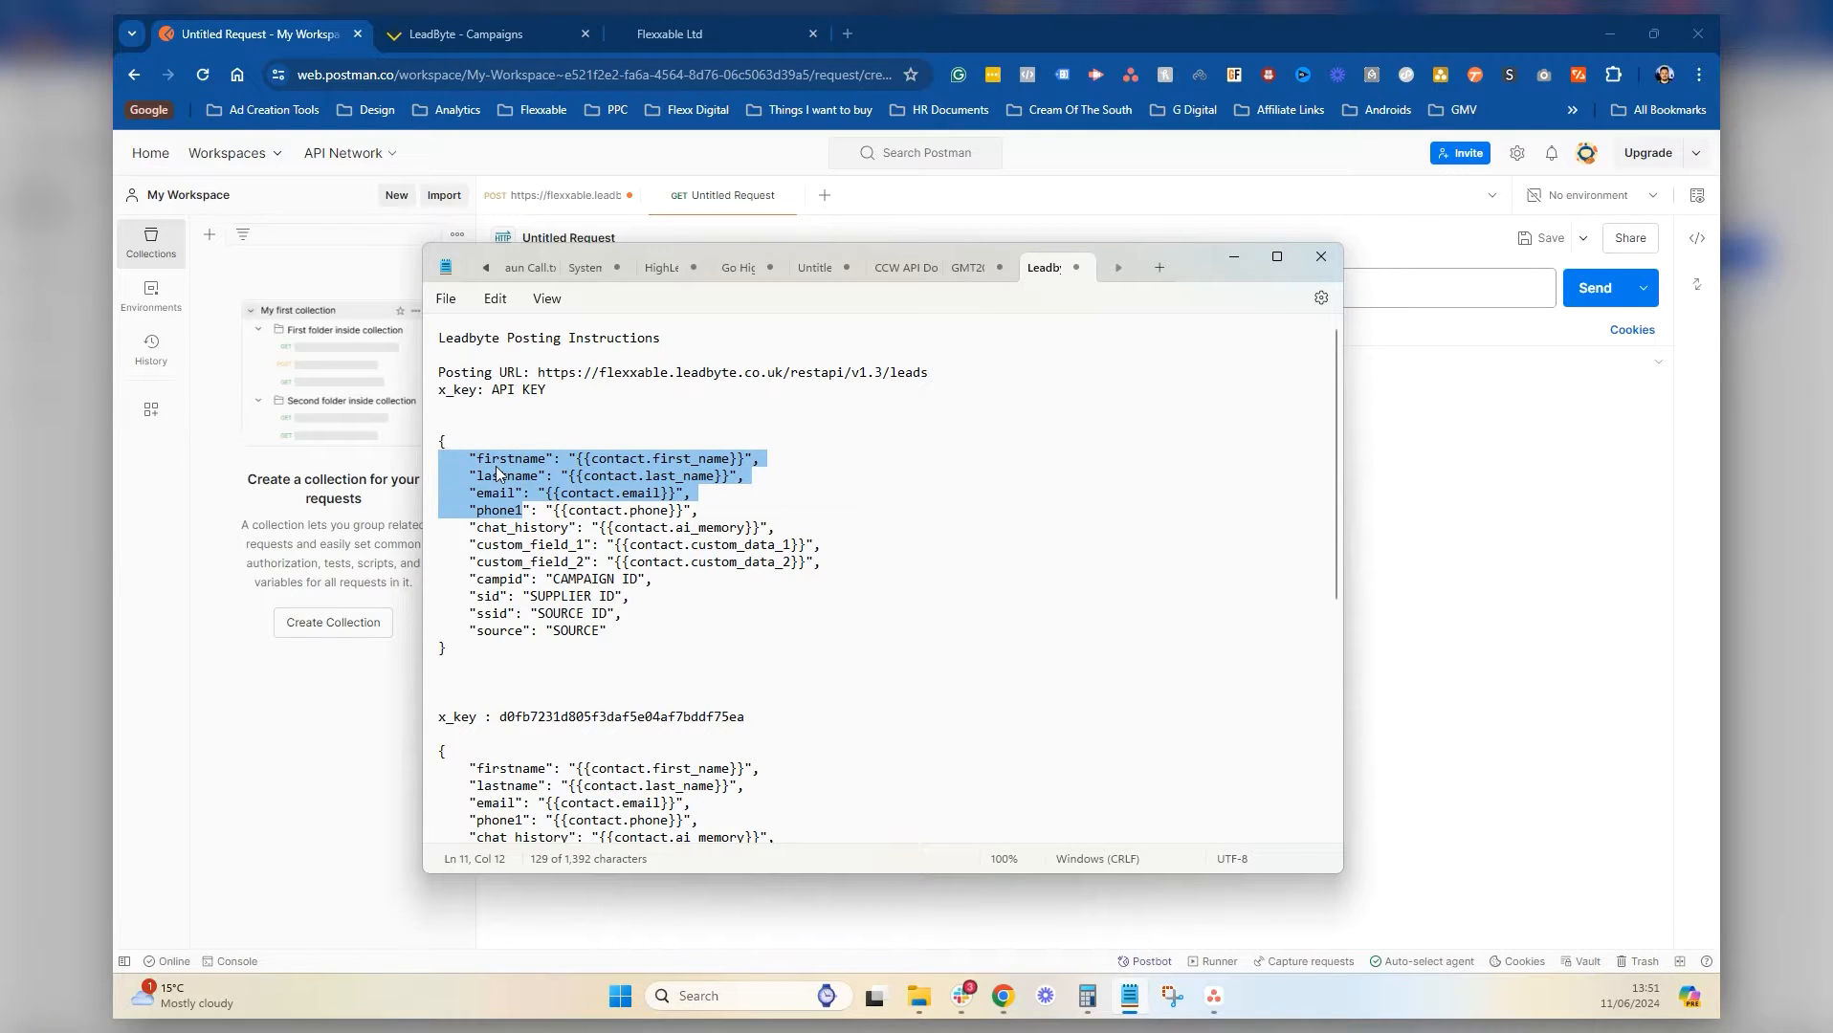
{"action": "left_click", "coordinate": [539, 528]}
{"action": "left_click_drag", "start_coordinate": [442, 527], "coordinate": [821, 557]}
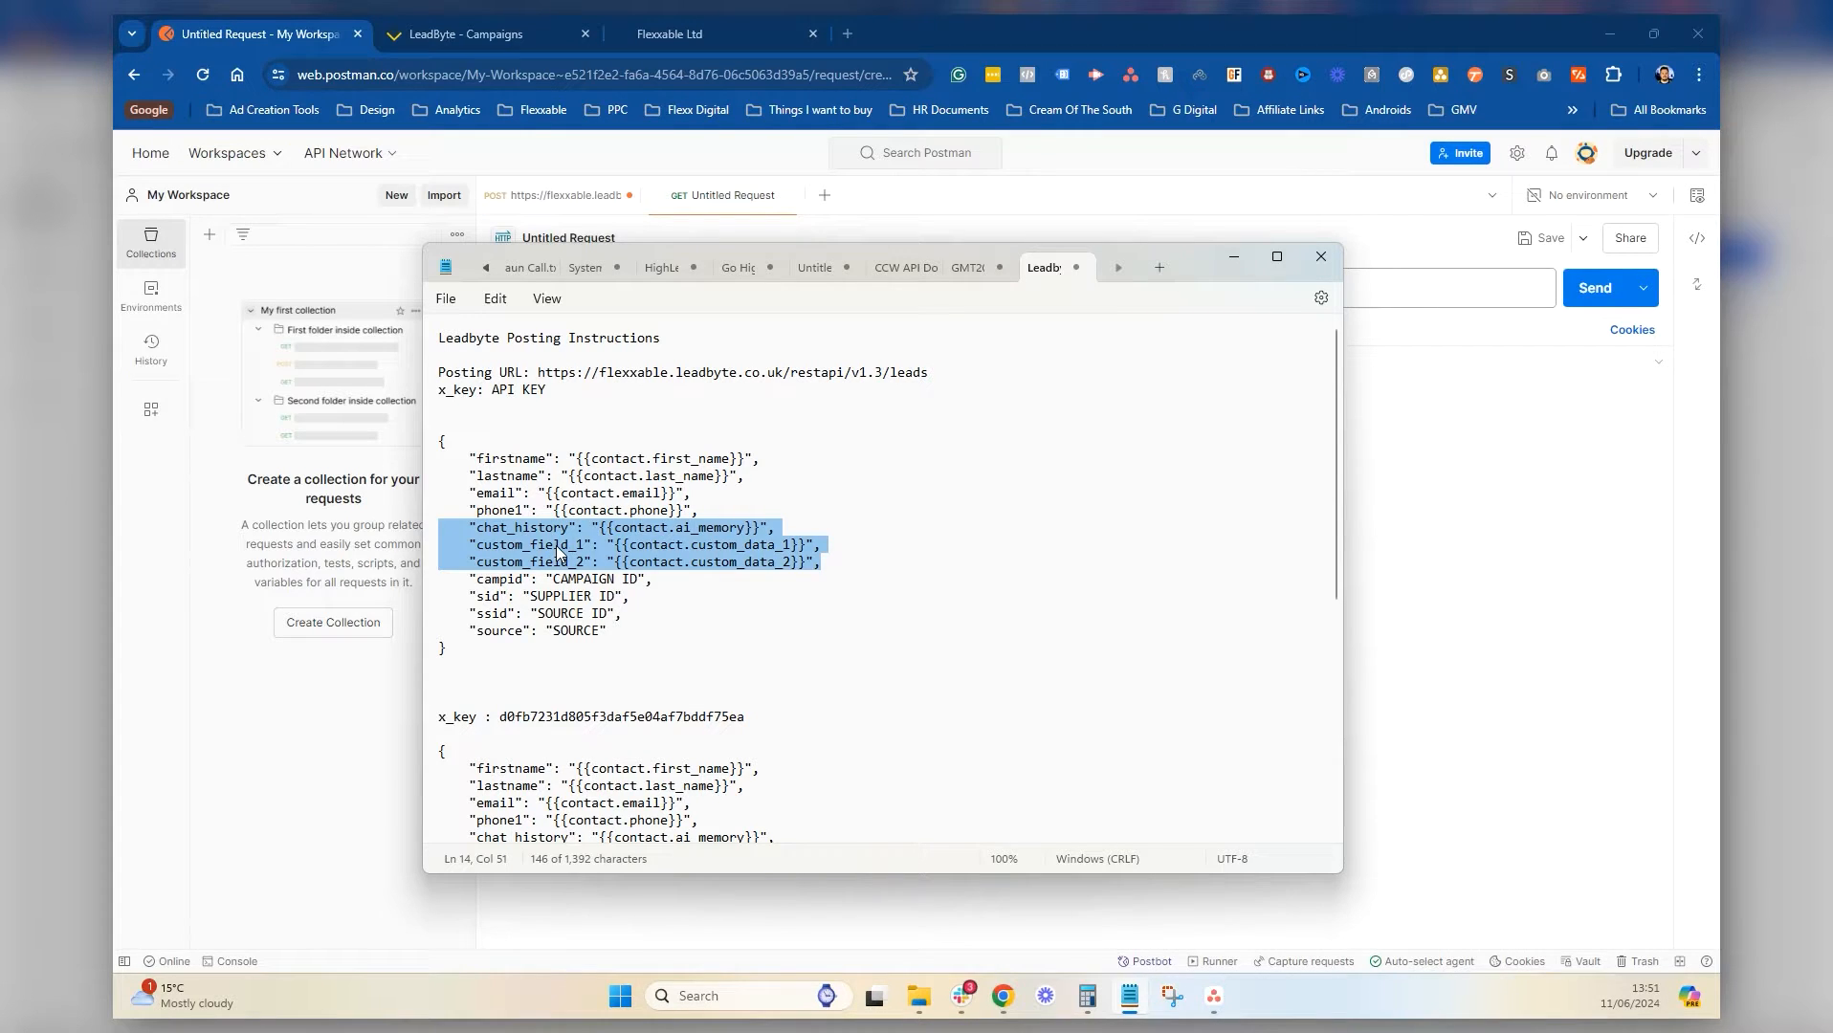
{"action": "left_click", "coordinate": [538, 561]}
{"action": "left_click", "coordinate": [533, 545]}
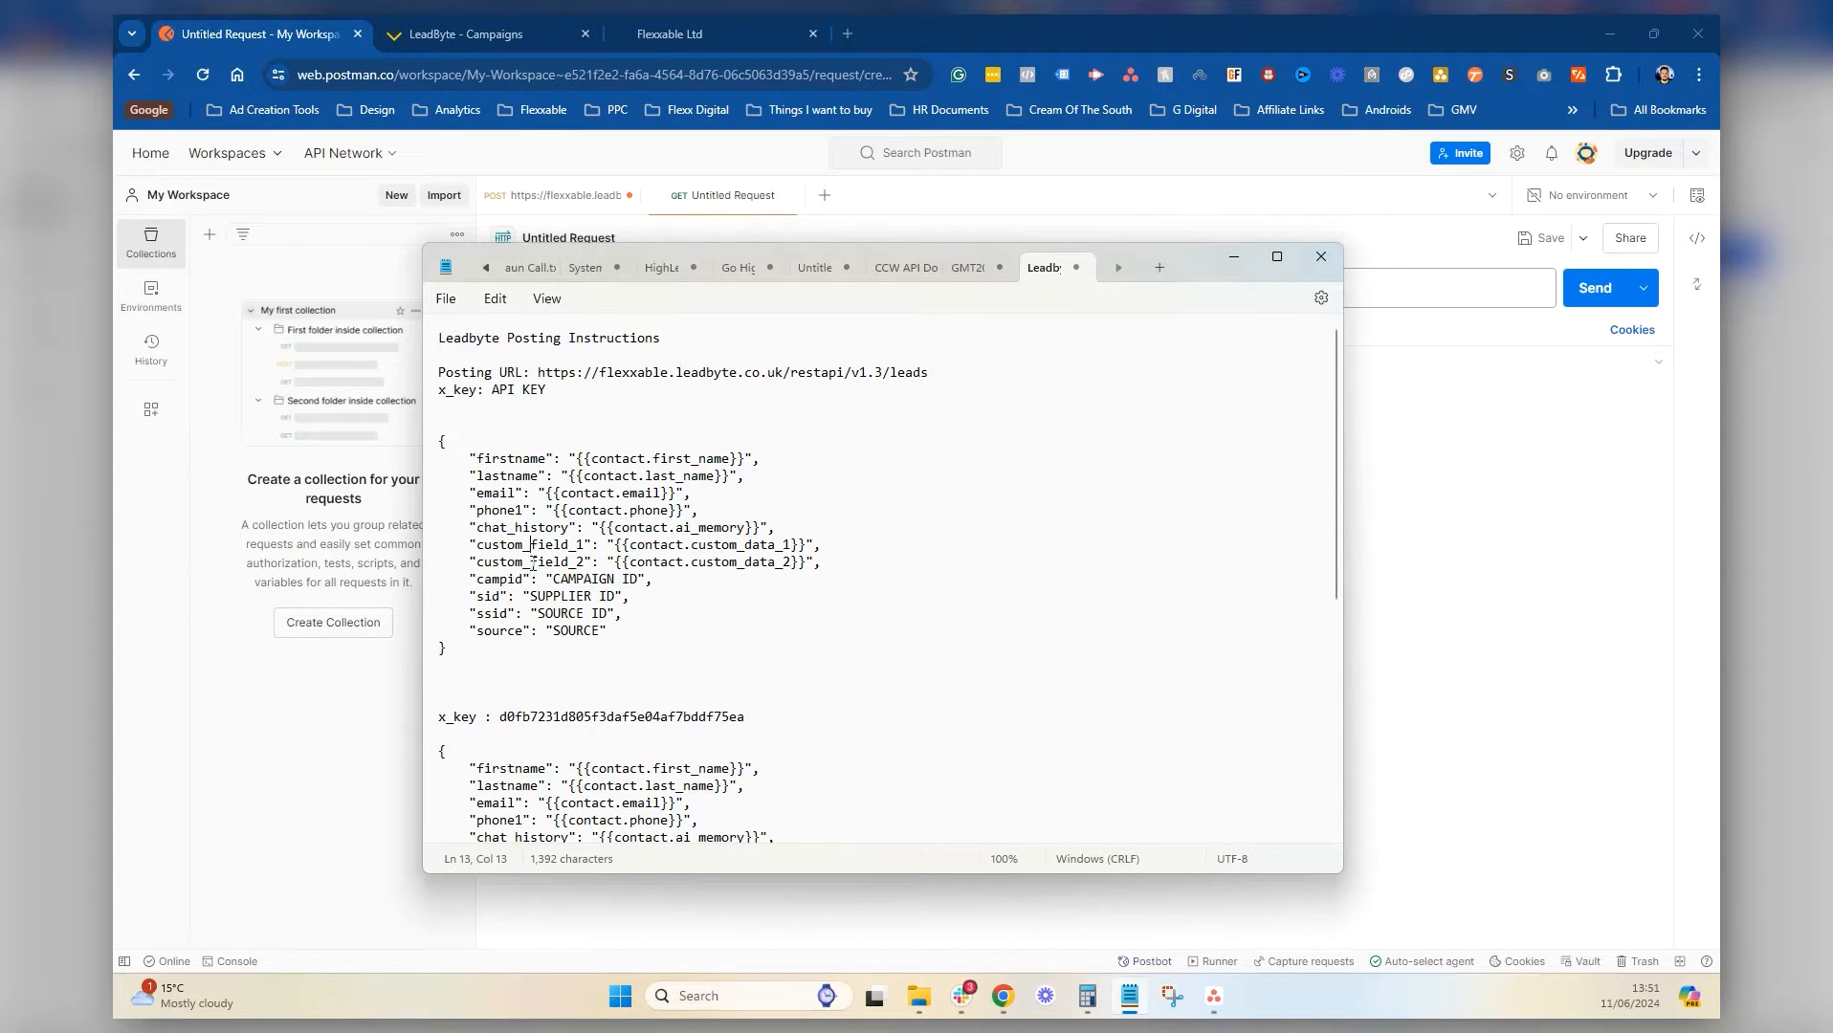
{"action": "left_click_drag", "start_coordinate": [731, 512], "coordinate": [371, 463]}
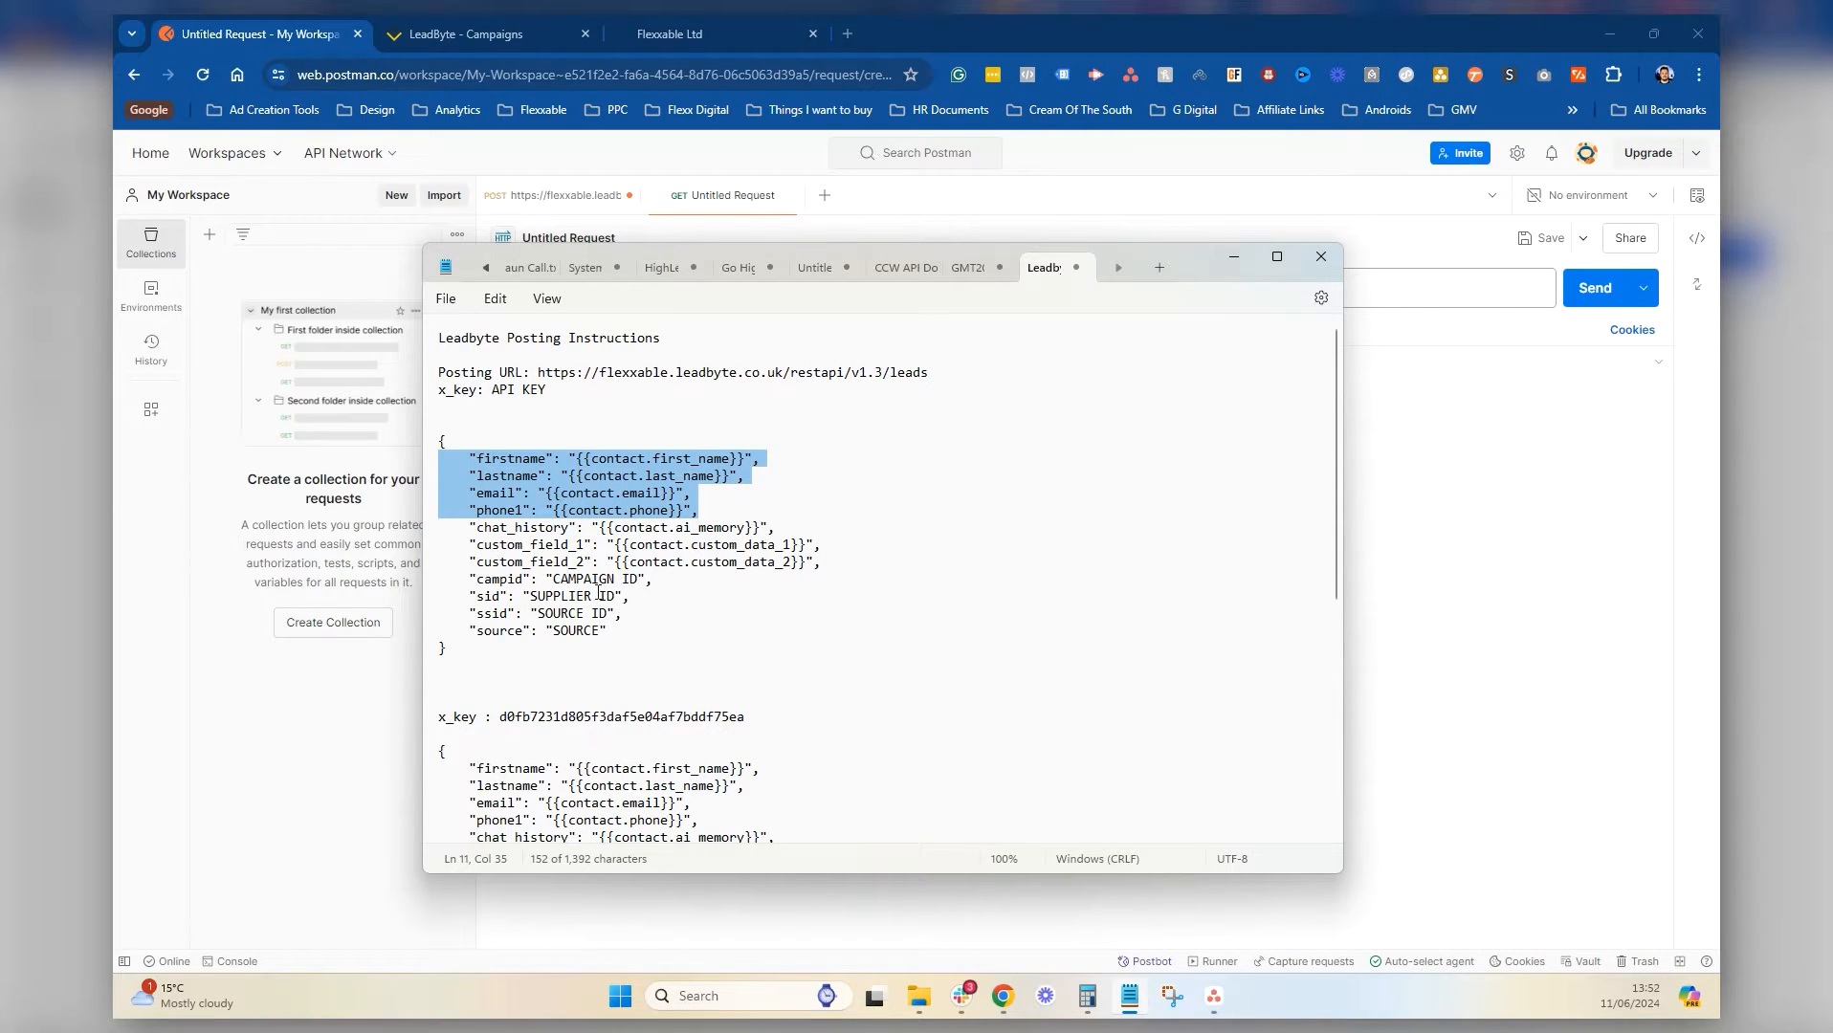
{"action": "left_click_drag", "start_coordinate": [844, 563], "coordinate": [738, 469]}
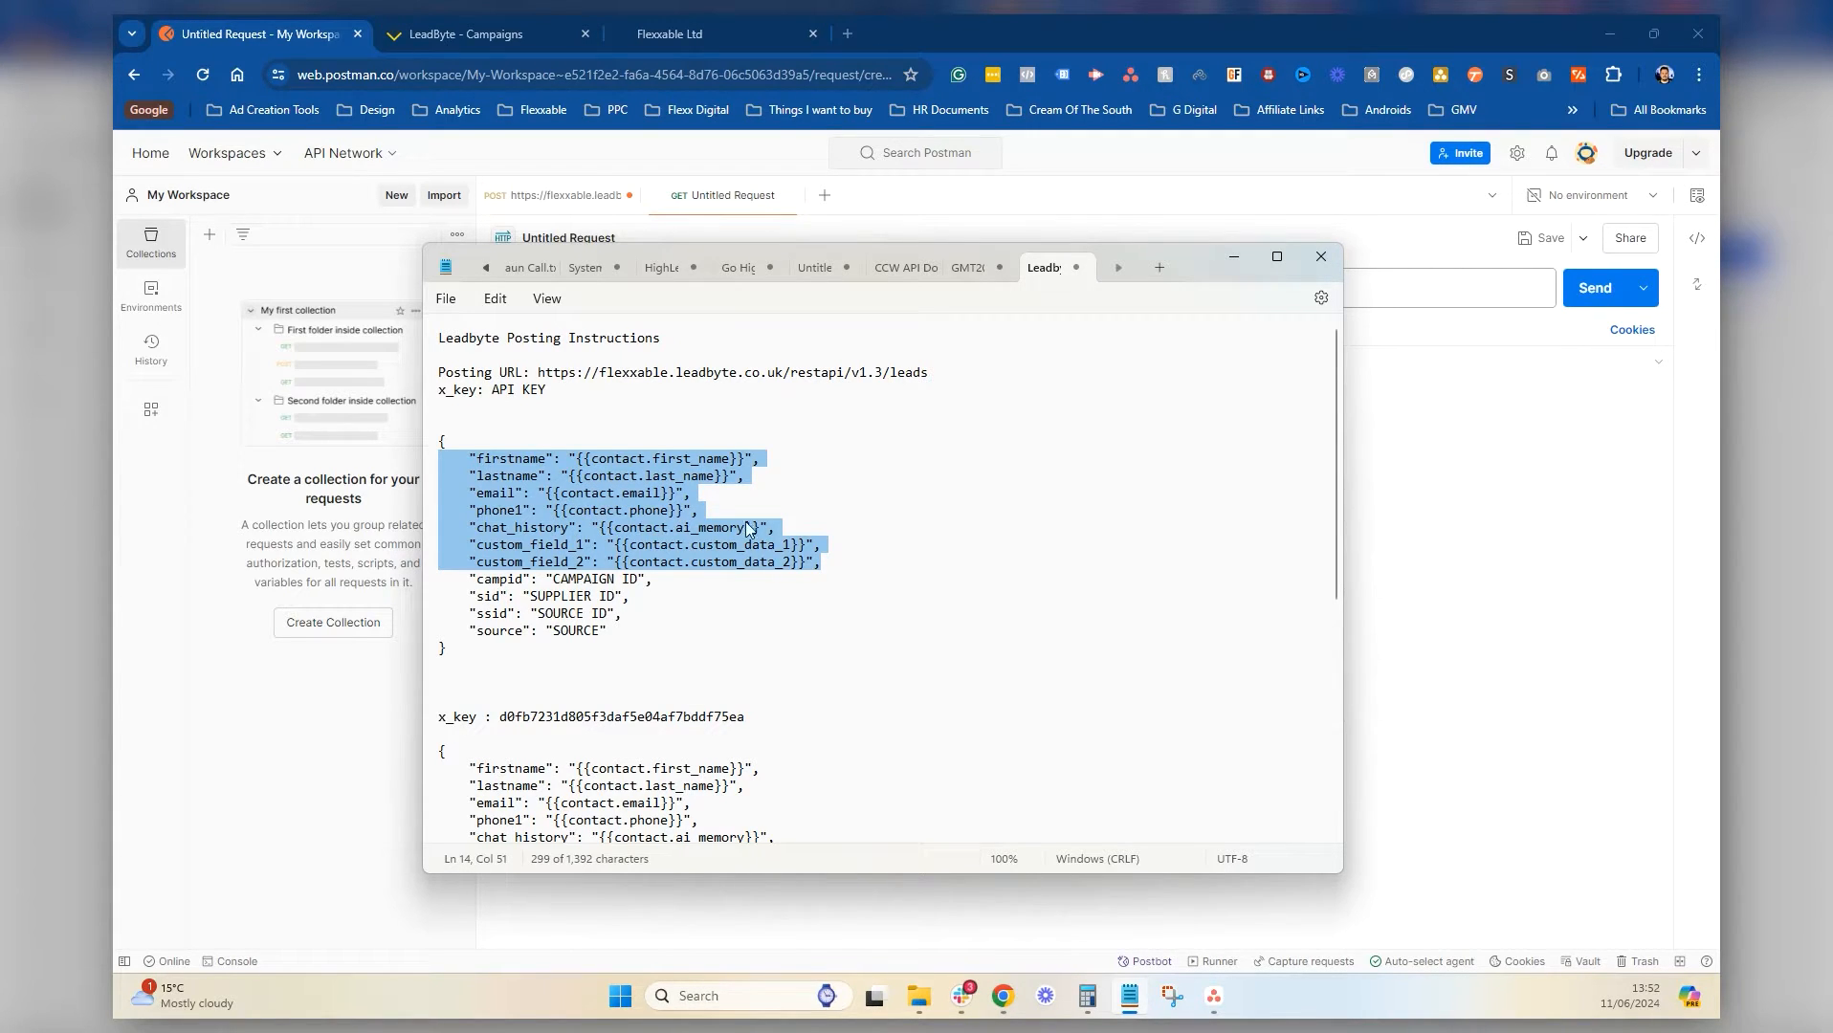
{"action": "left_click", "coordinate": [658, 603]}
{"action": "left_click_drag", "start_coordinate": [635, 629], "coordinate": [401, 580]}
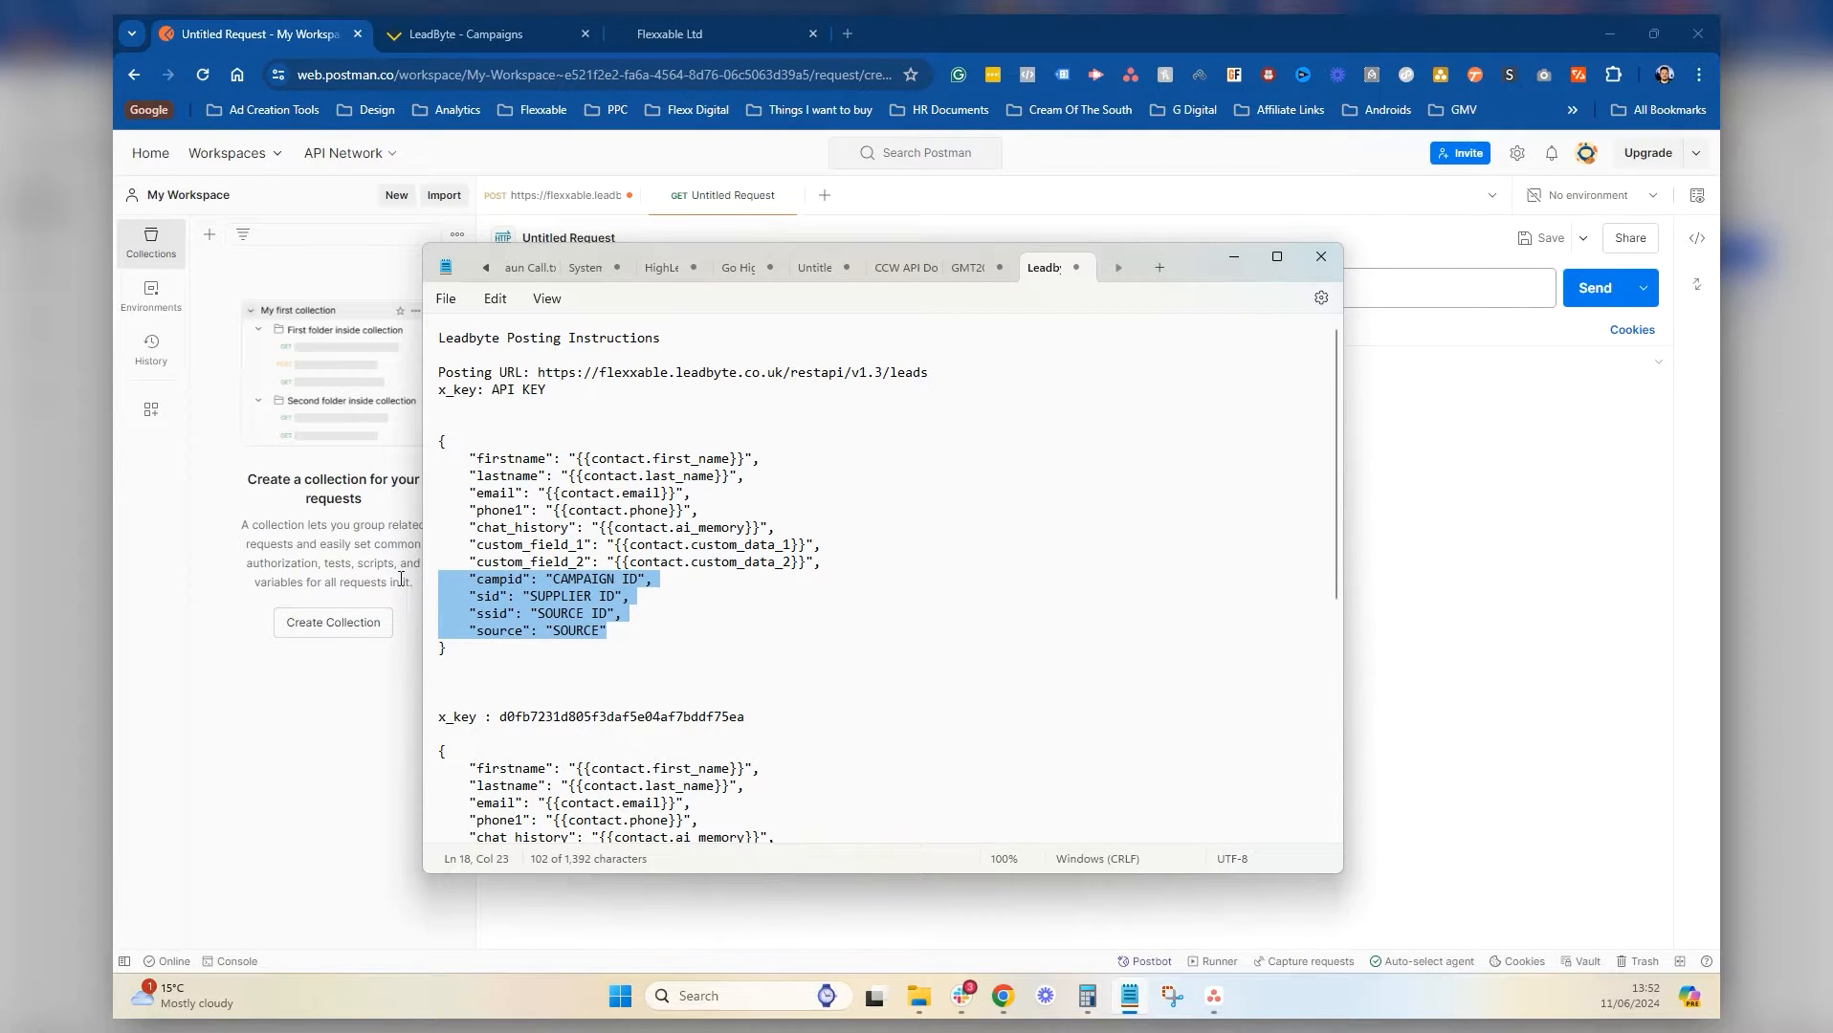
{"action": "left_click", "coordinate": [639, 579]}
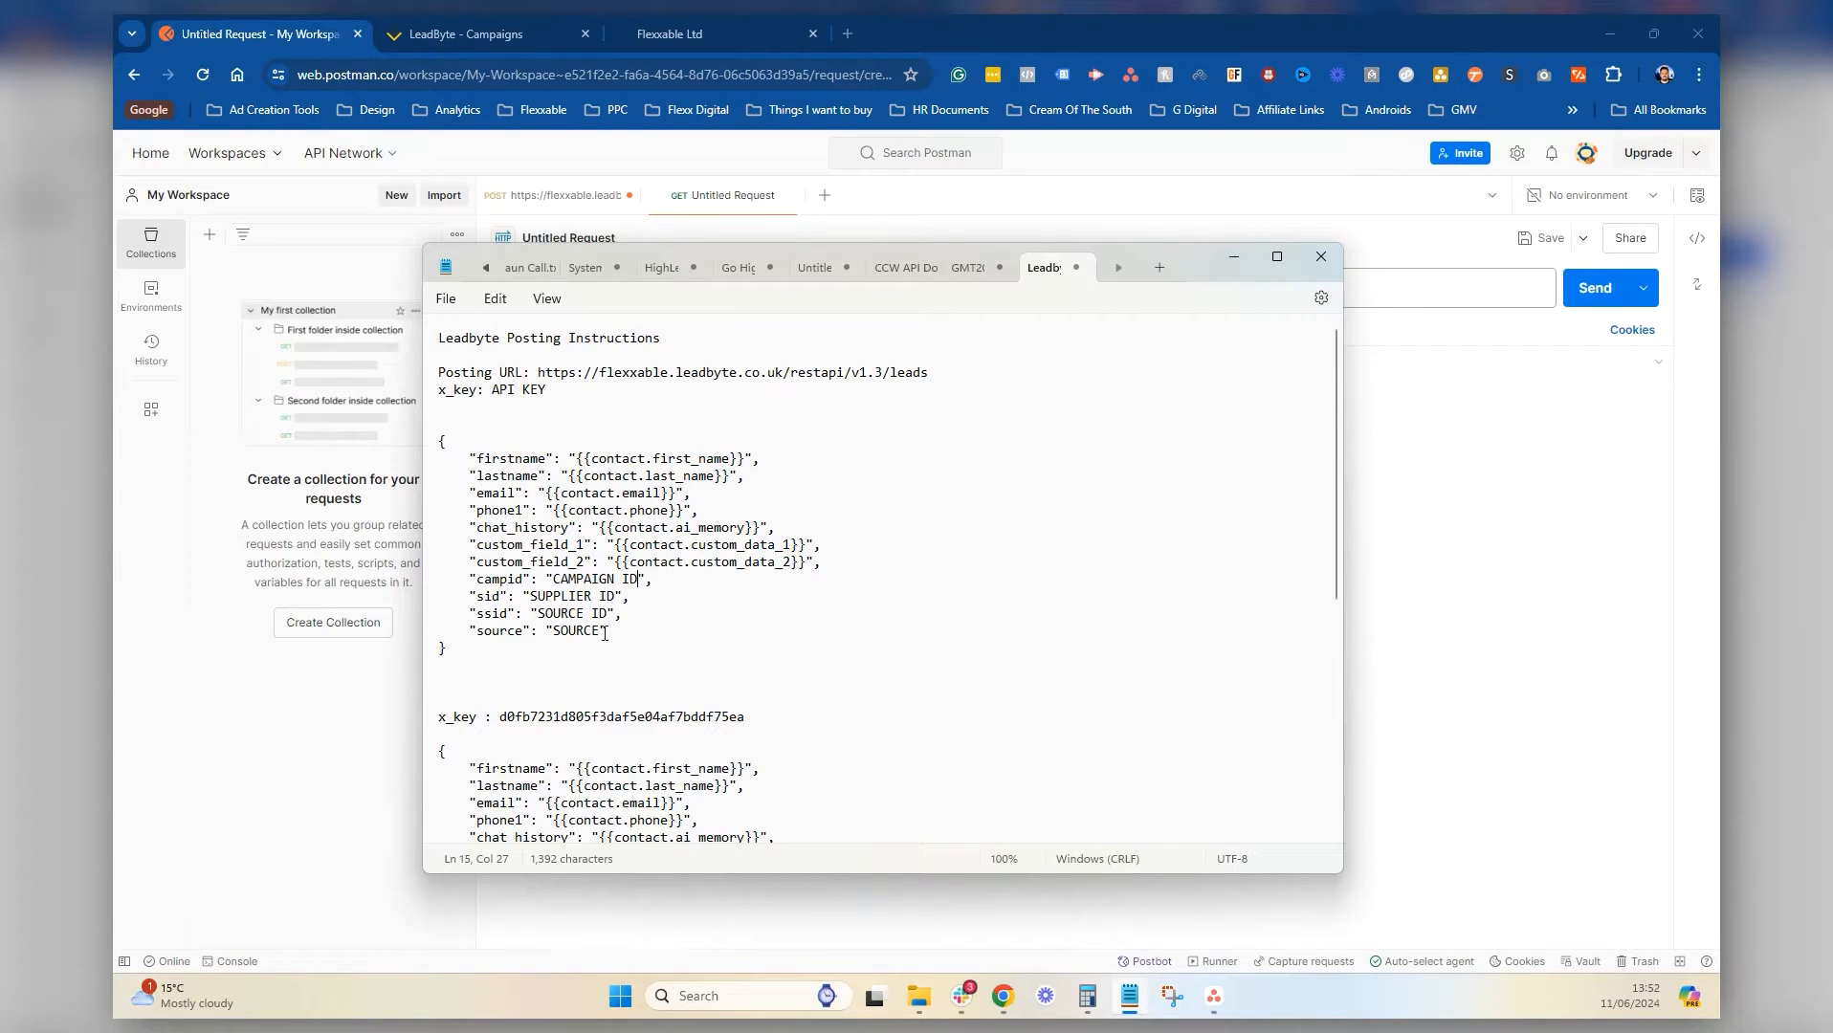
{"action": "left_click_drag", "start_coordinate": [601, 631], "coordinate": [559, 643]}
{"action": "left_click_drag", "start_coordinate": [699, 620], "coordinate": [405, 615]}
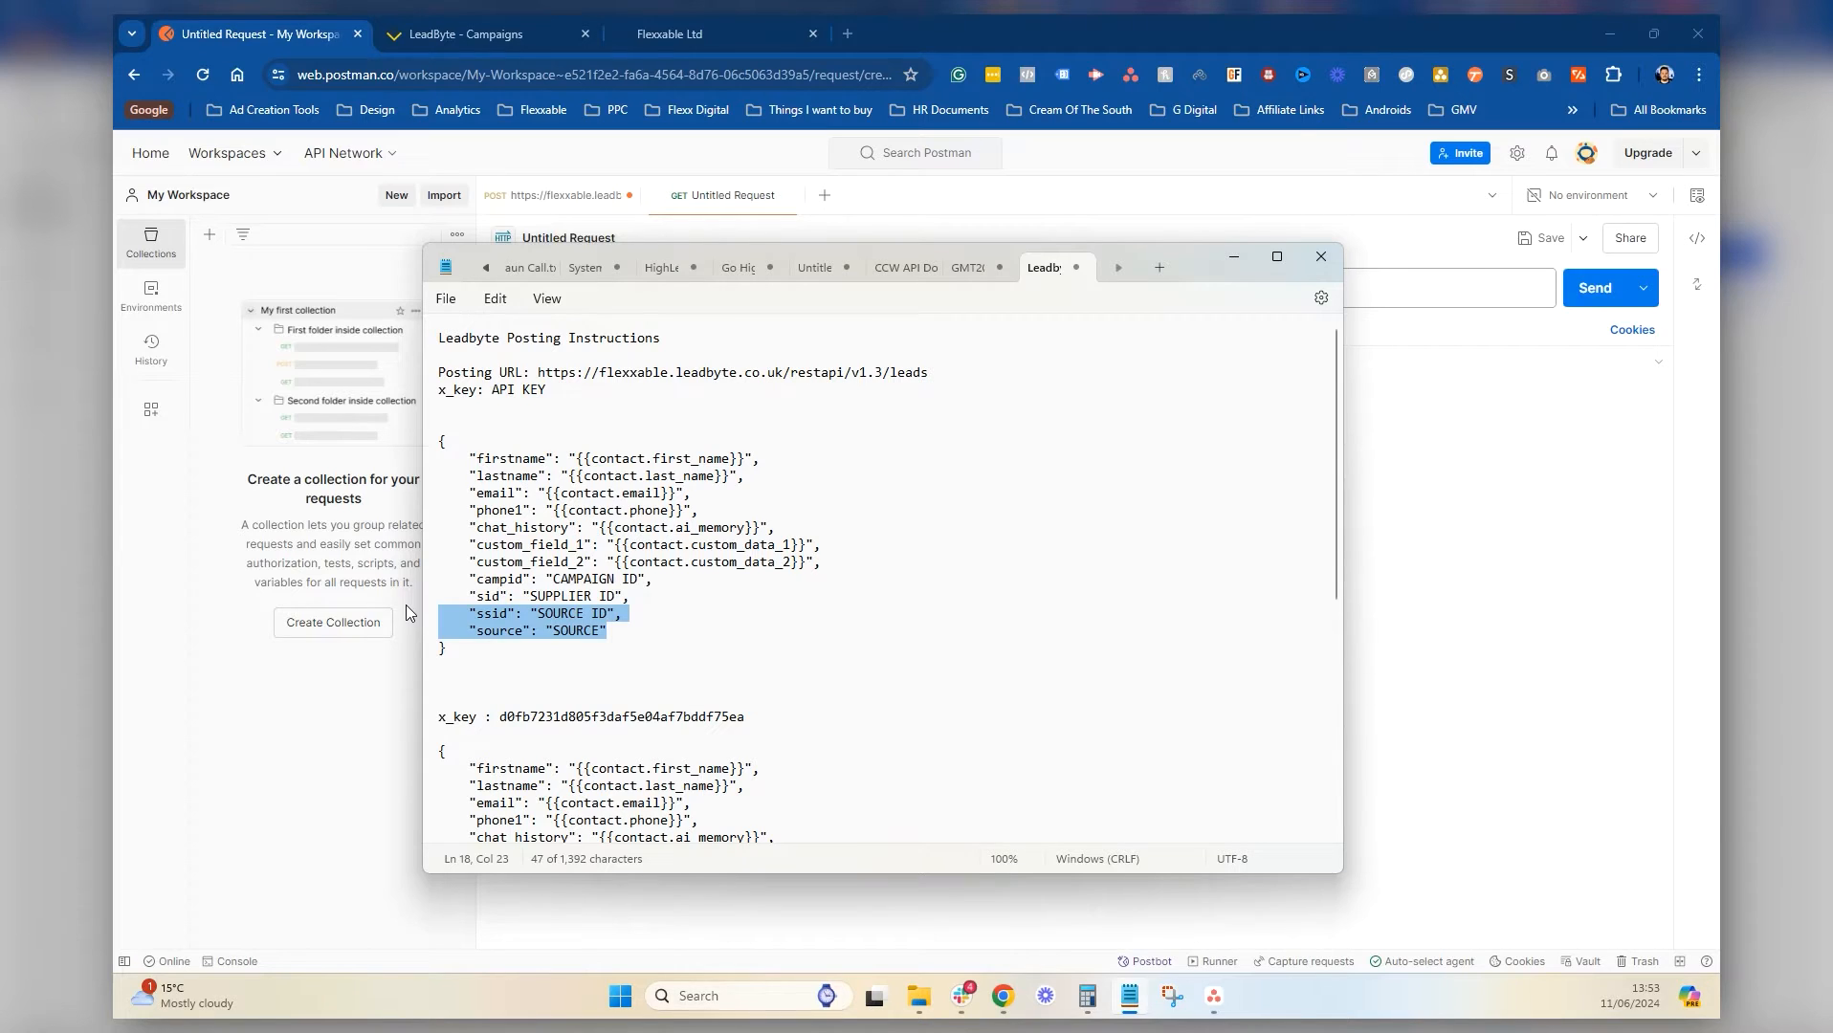
{"action": "left_click_drag", "start_coordinate": [629, 597], "coordinate": [400, 571]}
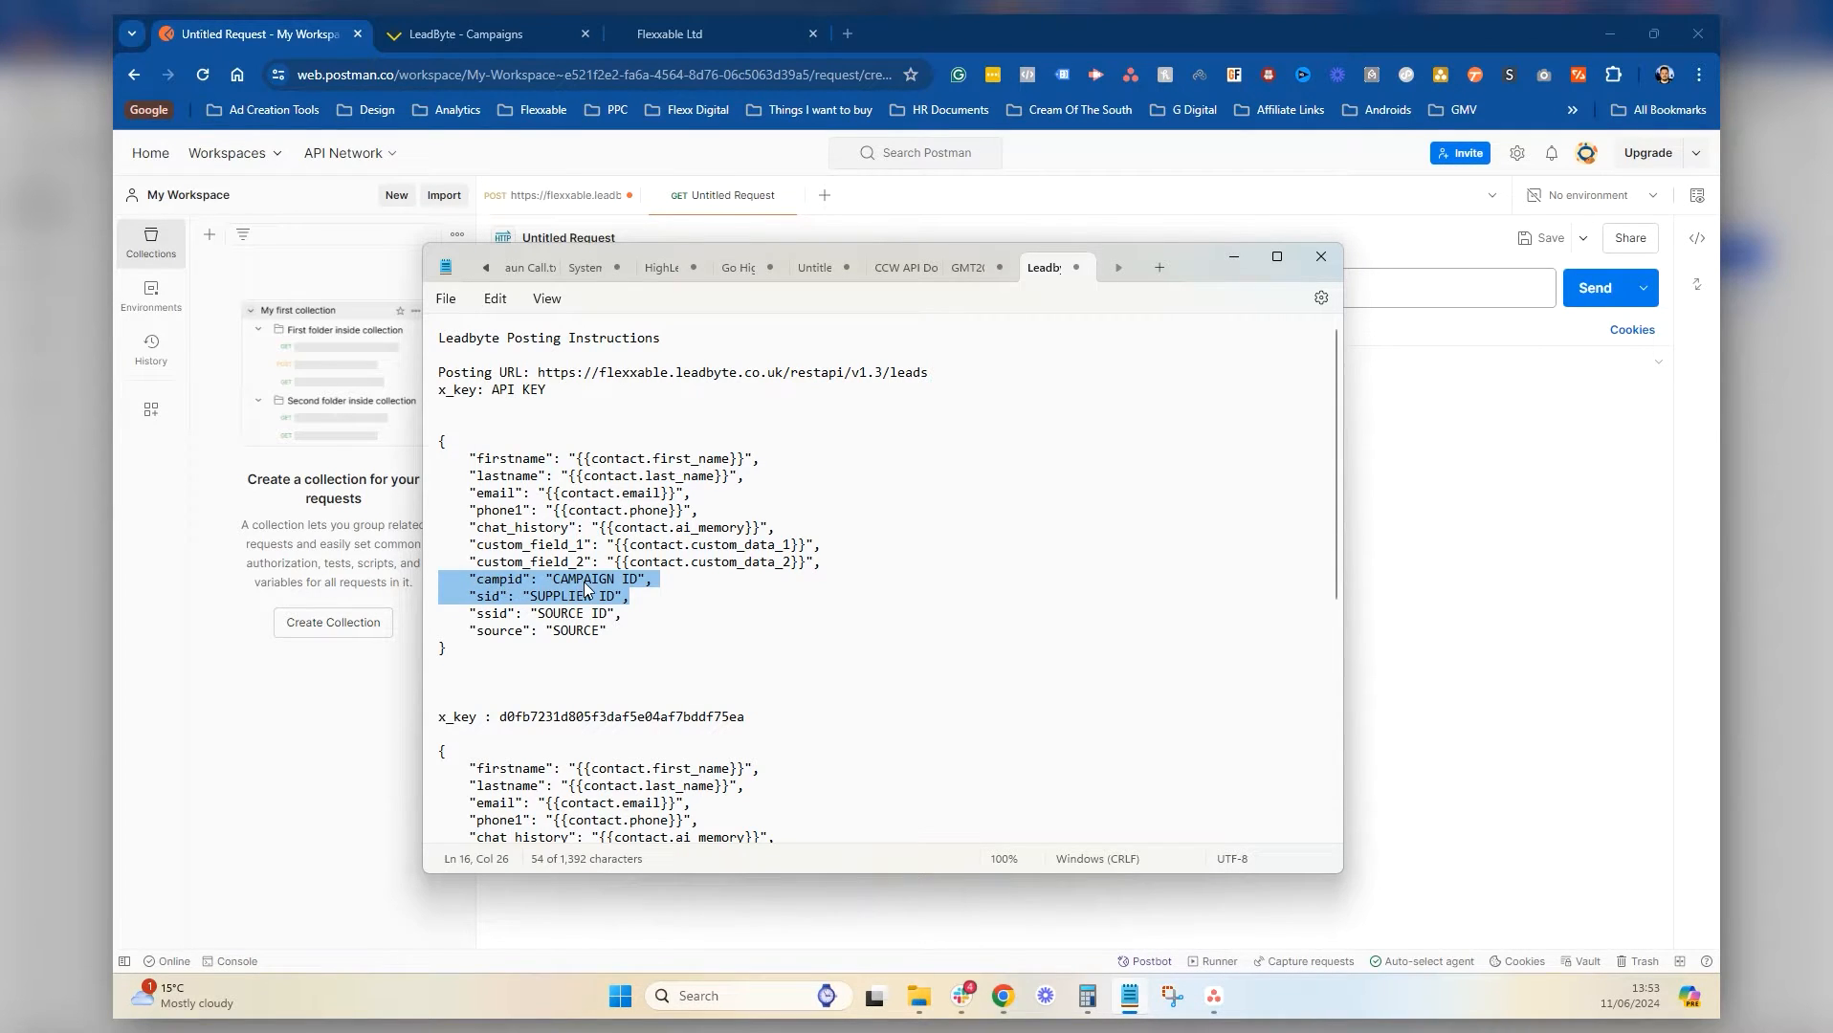
{"action": "left_click", "coordinate": [586, 579]}
{"action": "left_click", "coordinate": [640, 599]}
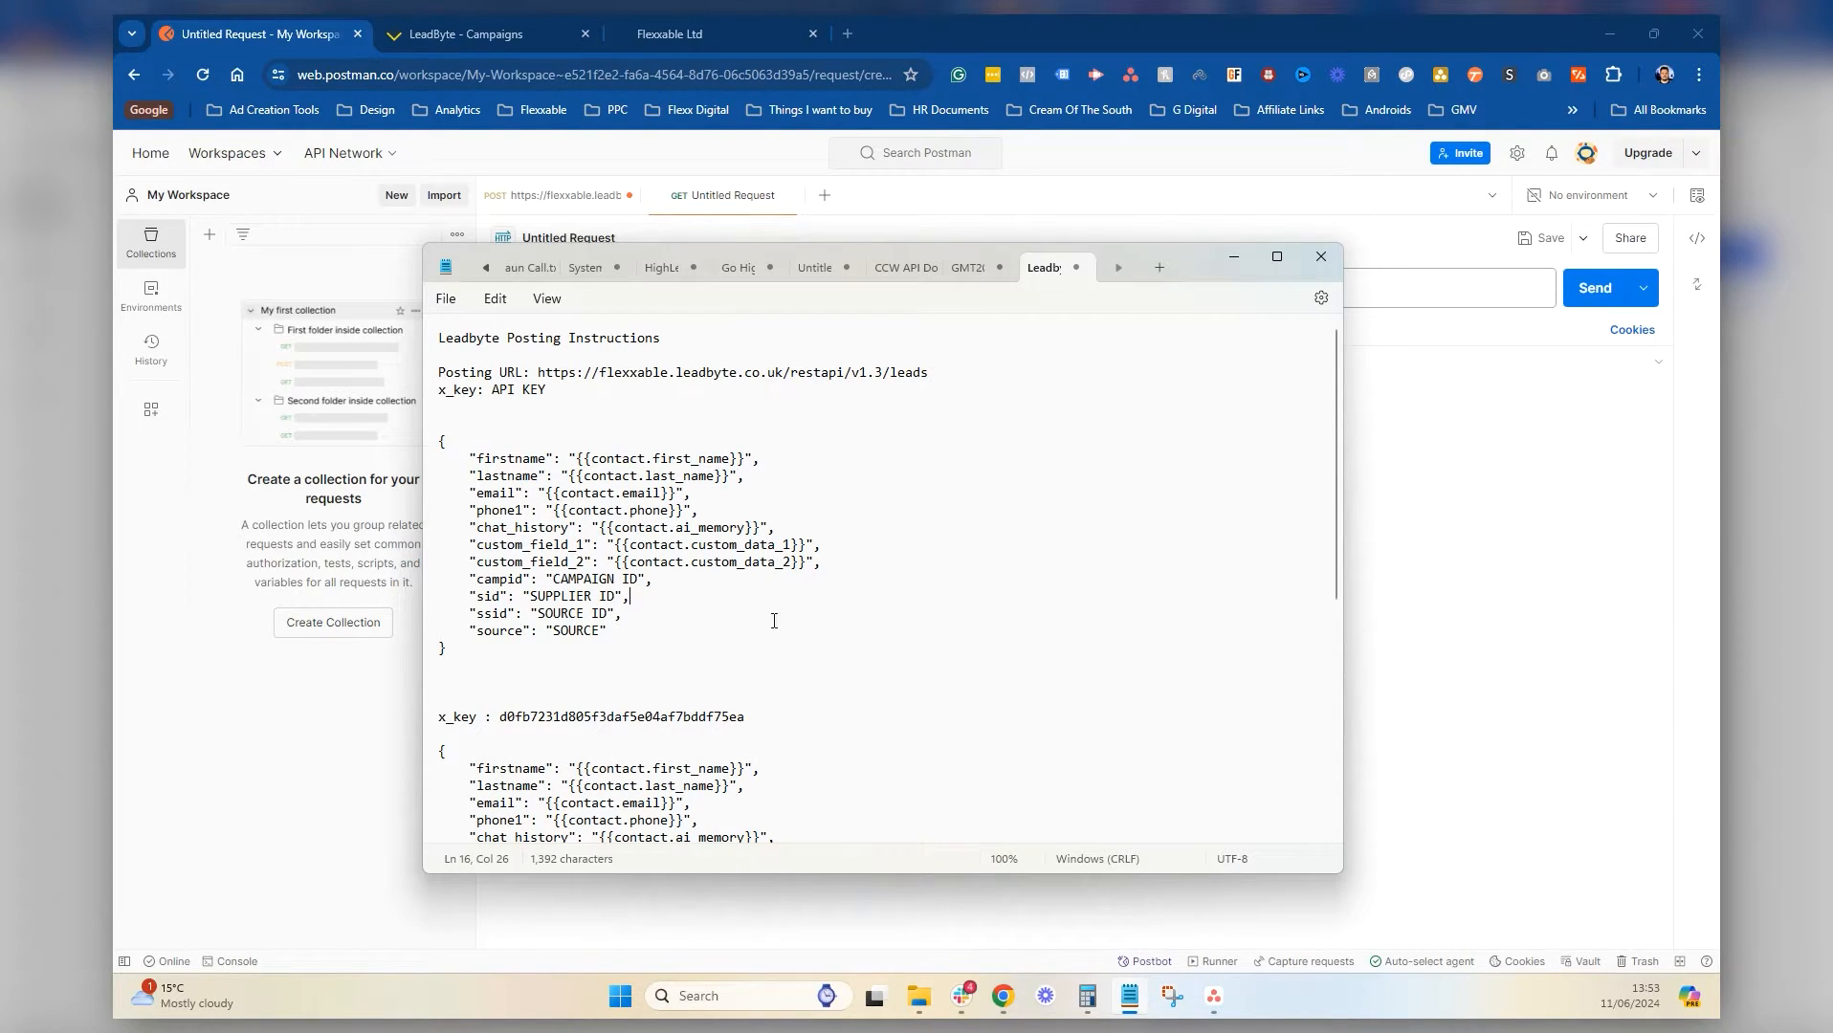
Scroll to the filled-in payload example and highlight the JSON block and its contact fields
{"action": "scroll", "coordinate": [513, 564], "scroll_direction": "down", "scroll_amount": 3}
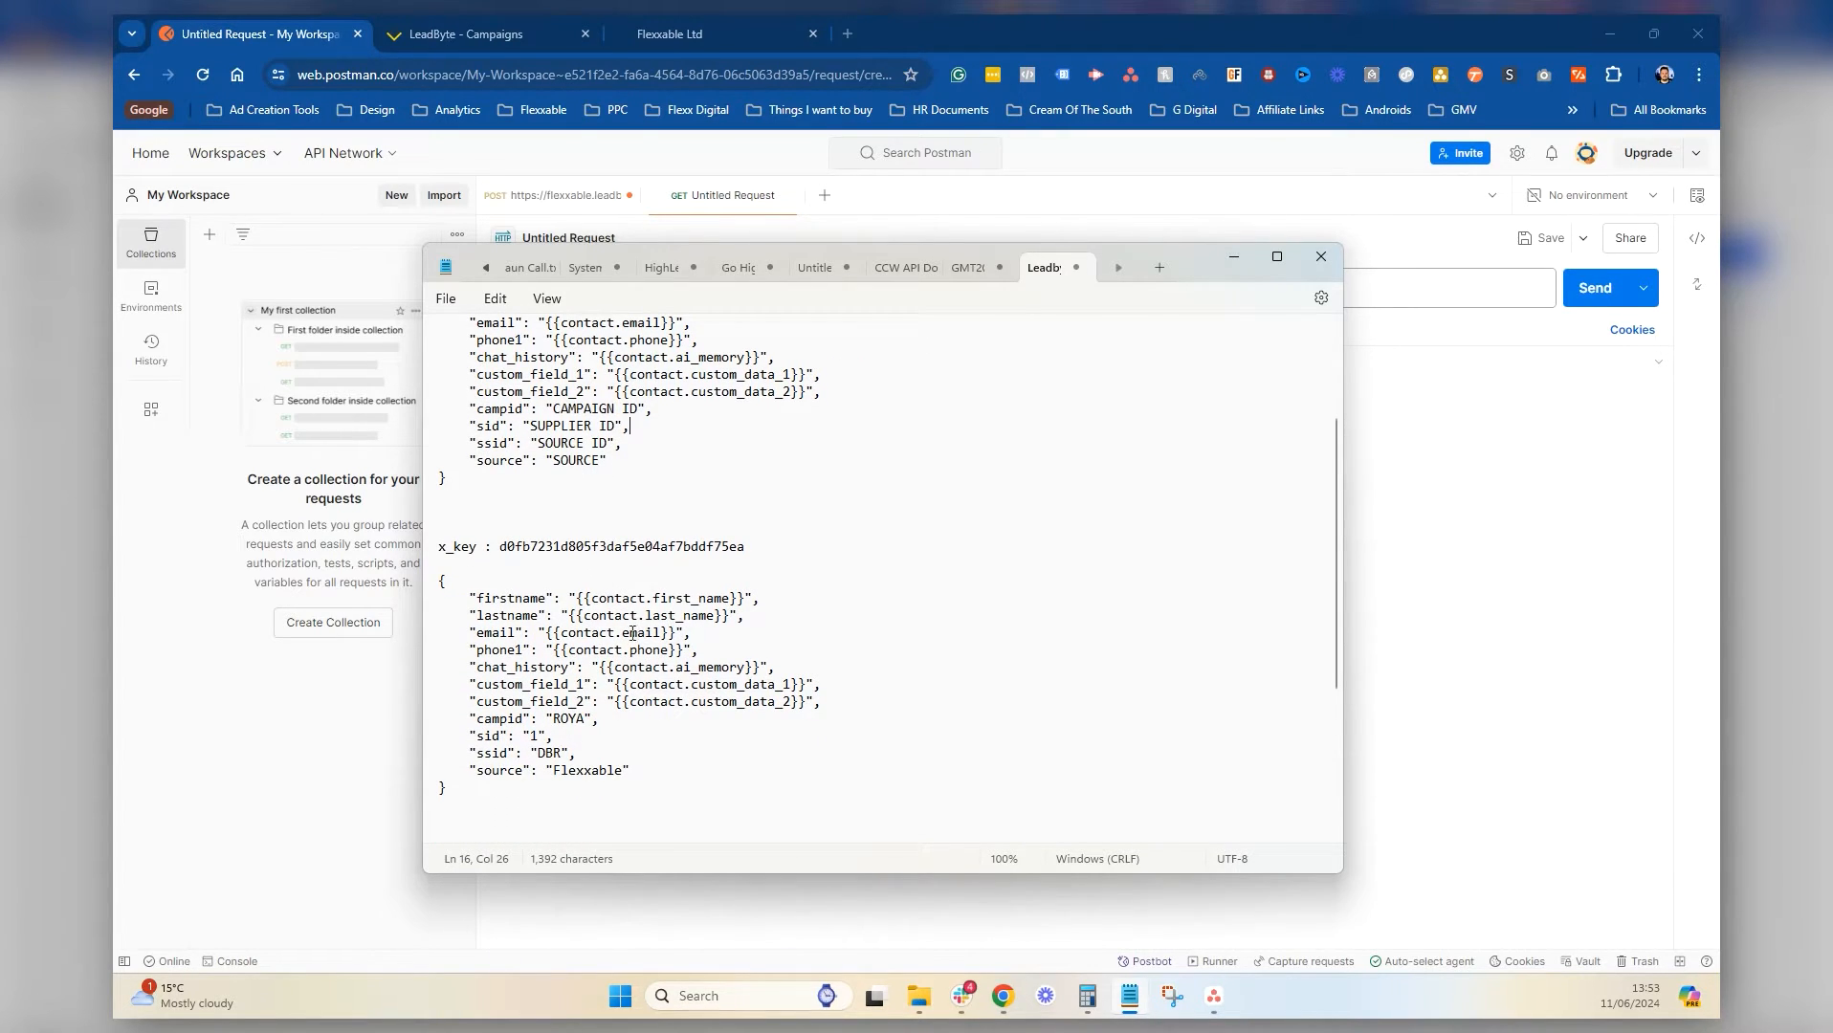
{"action": "scroll", "coordinate": [622, 651], "scroll_direction": "down", "scroll_amount": 3}
{"action": "scroll", "coordinate": [626, 612], "scroll_direction": "down", "scroll_amount": 2}
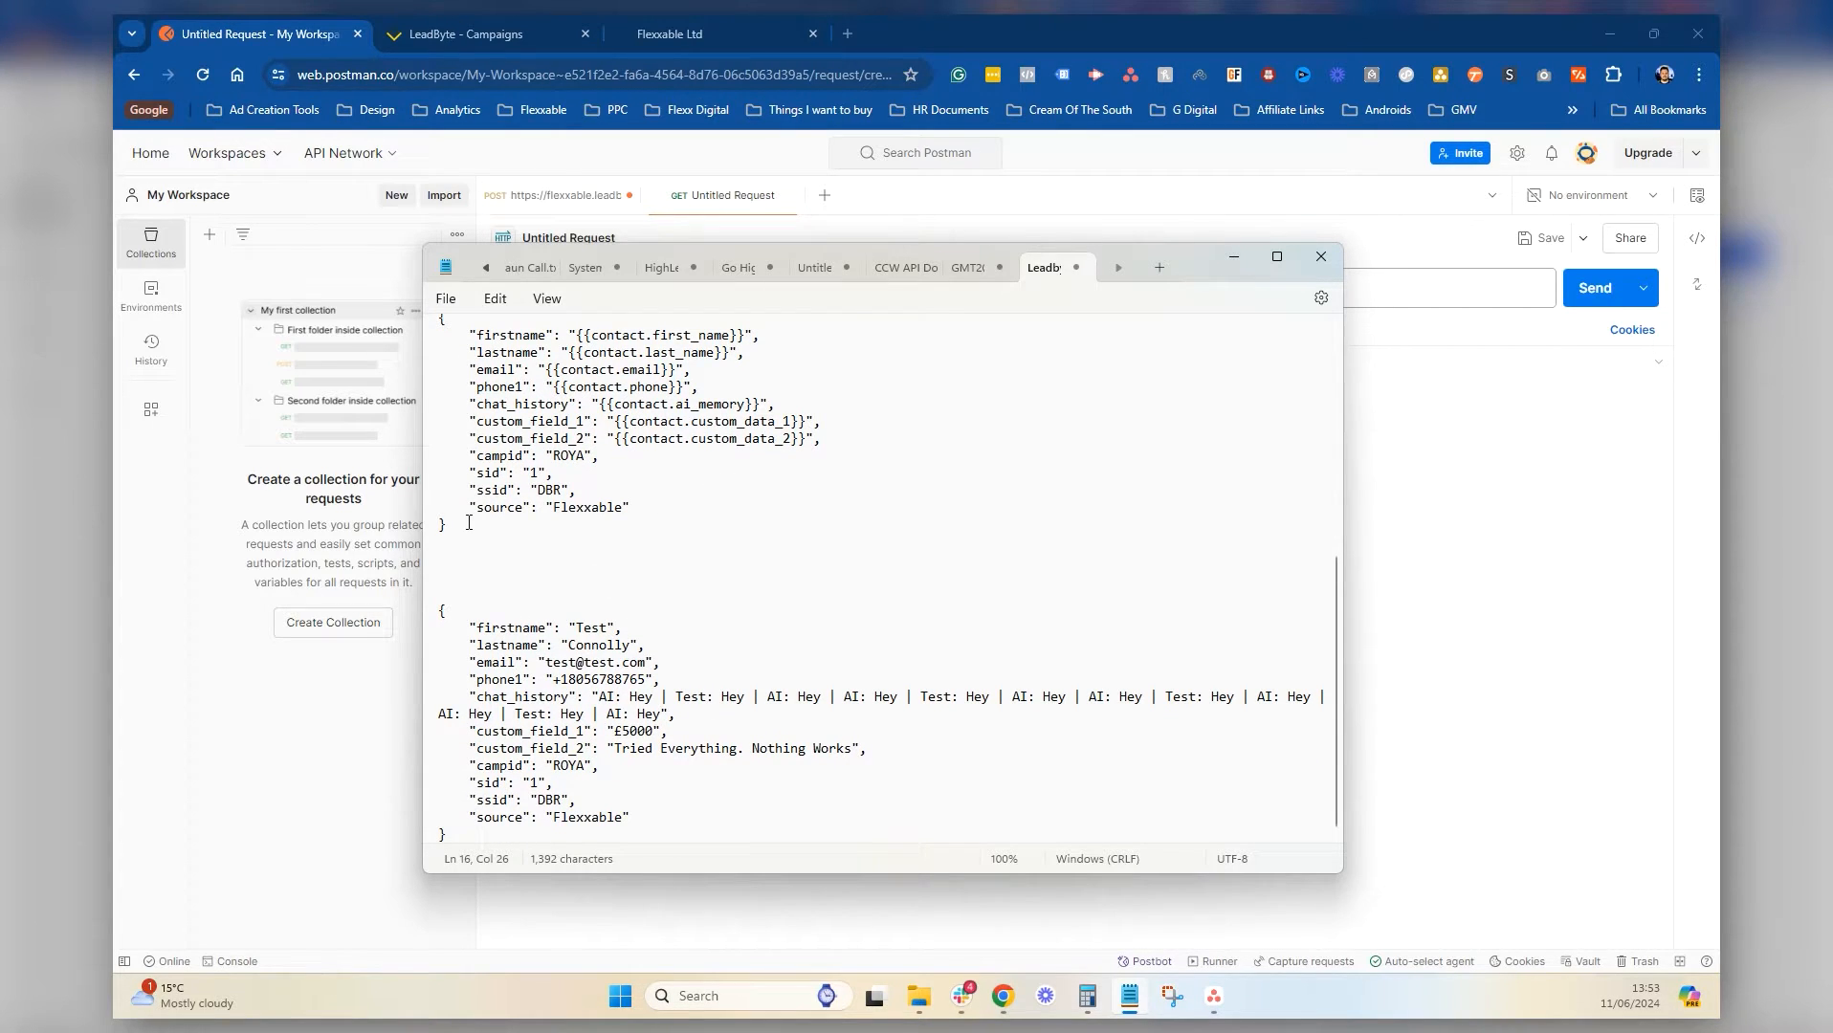
{"action": "left_click_drag", "start_coordinate": [468, 523], "coordinate": [435, 323]}
{"action": "left_click", "coordinate": [578, 409]}
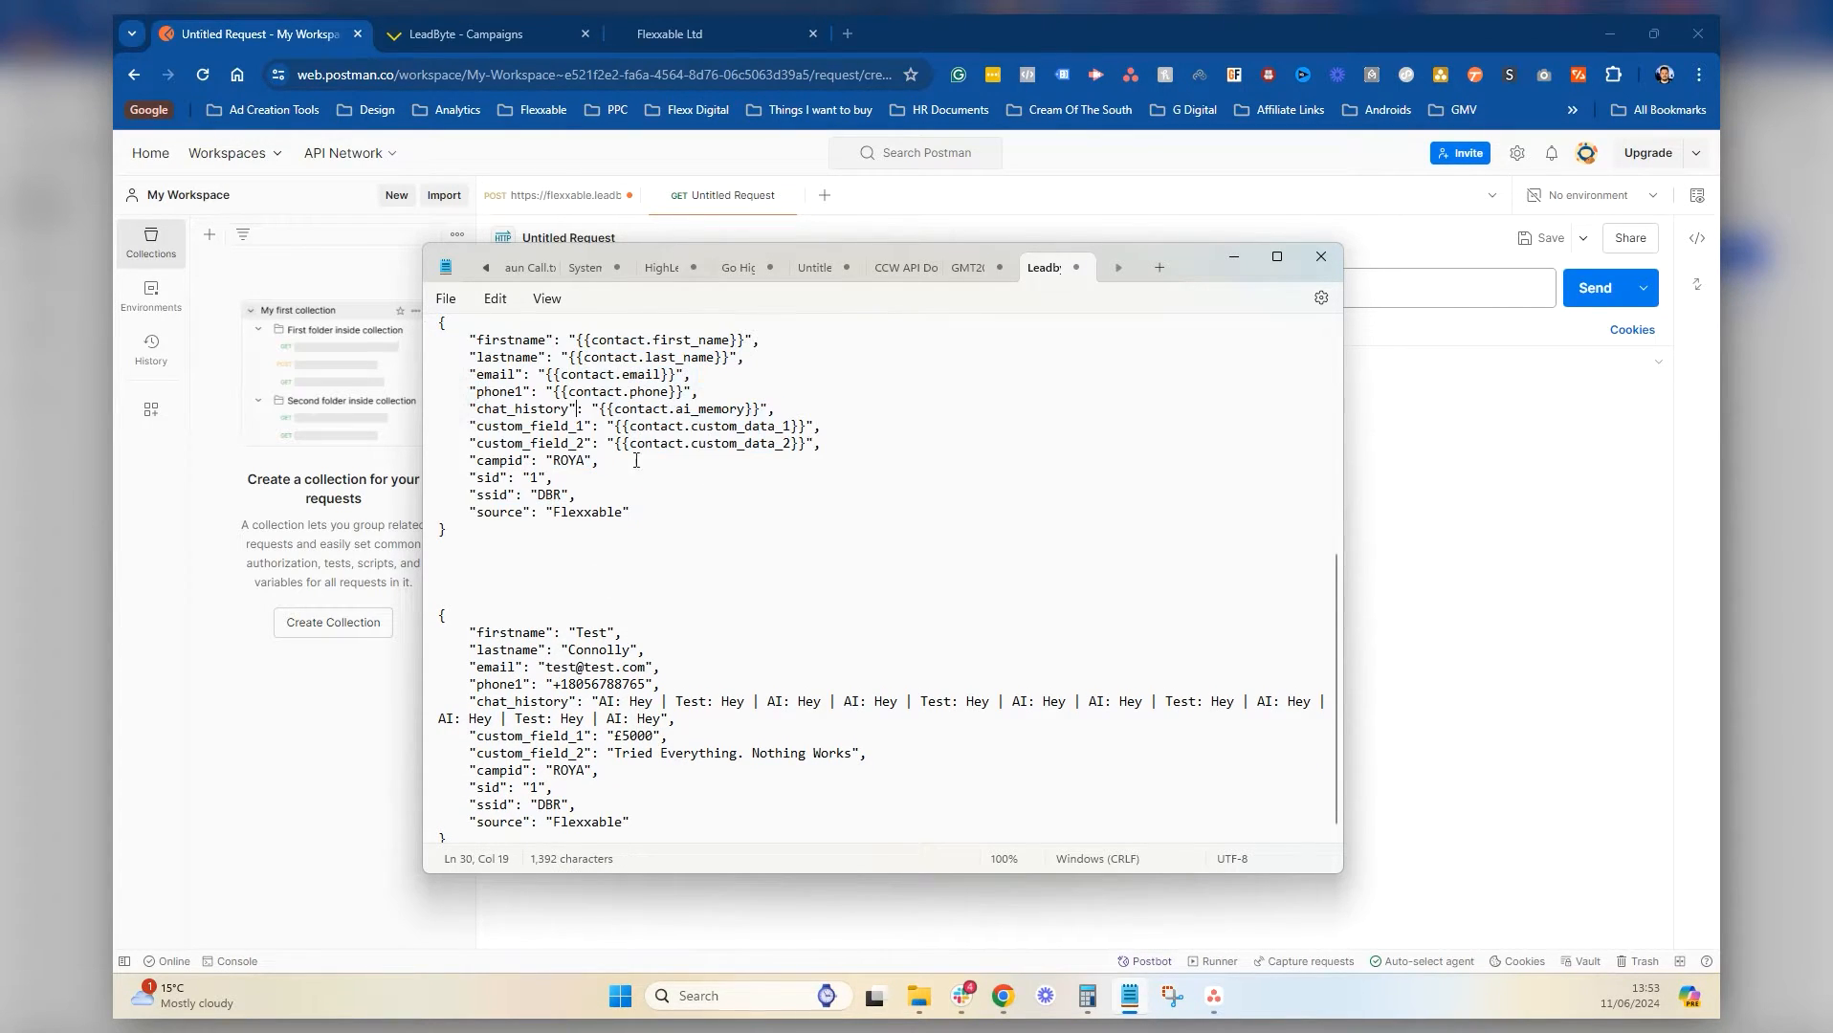
{"action": "scroll", "coordinate": [732, 440], "scroll_direction": "up", "scroll_amount": 1}
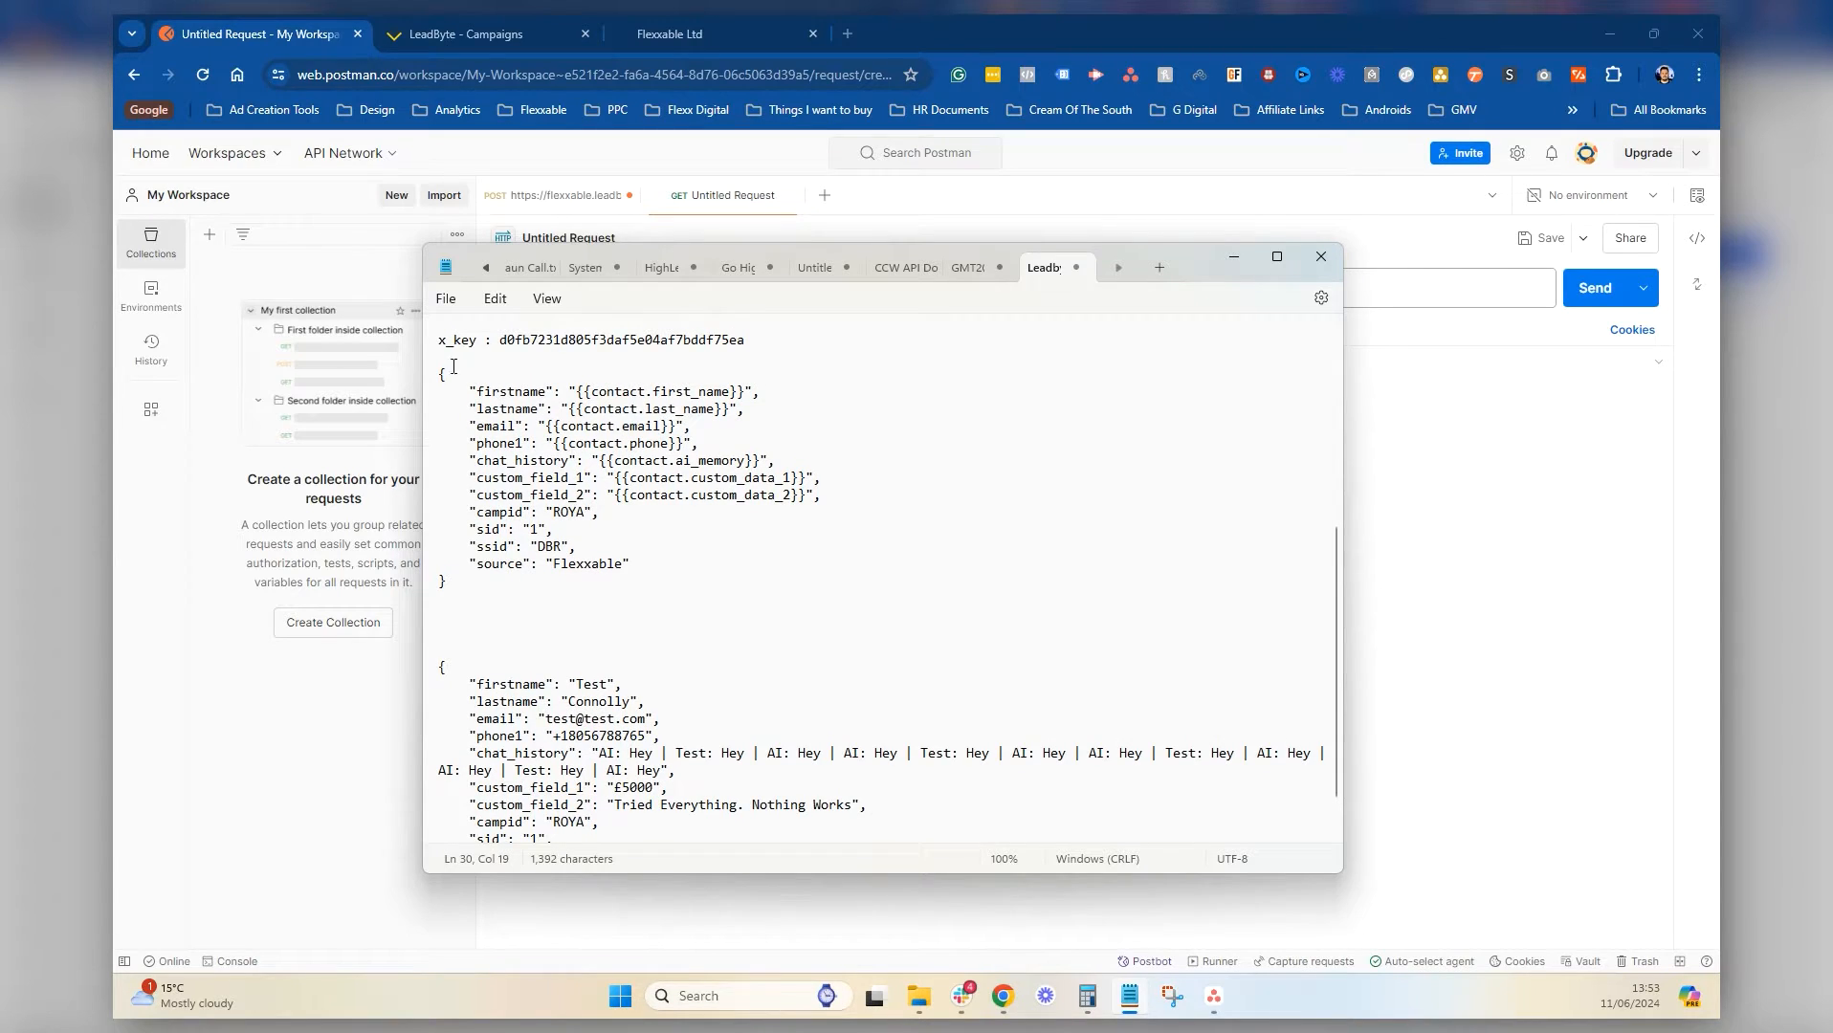
{"action": "left_click_drag", "start_coordinate": [647, 390], "coordinate": [689, 487]}
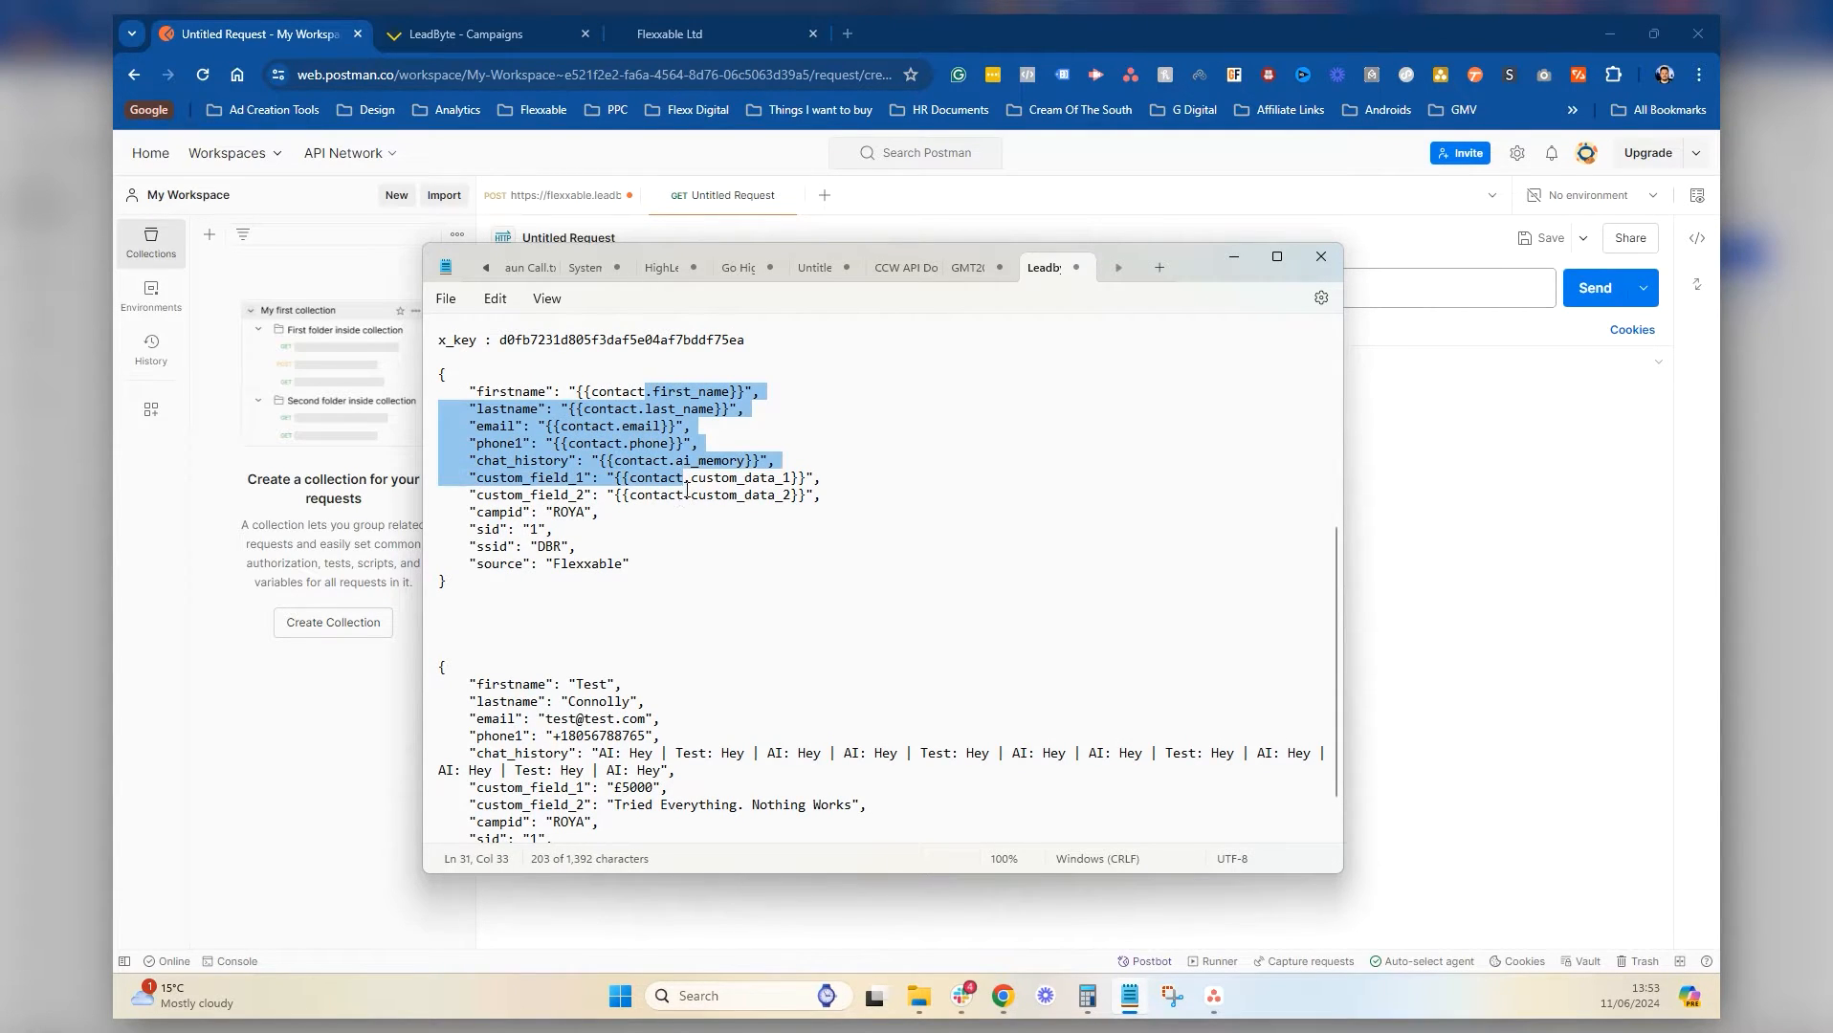
{"action": "left_click", "coordinate": [660, 509]}
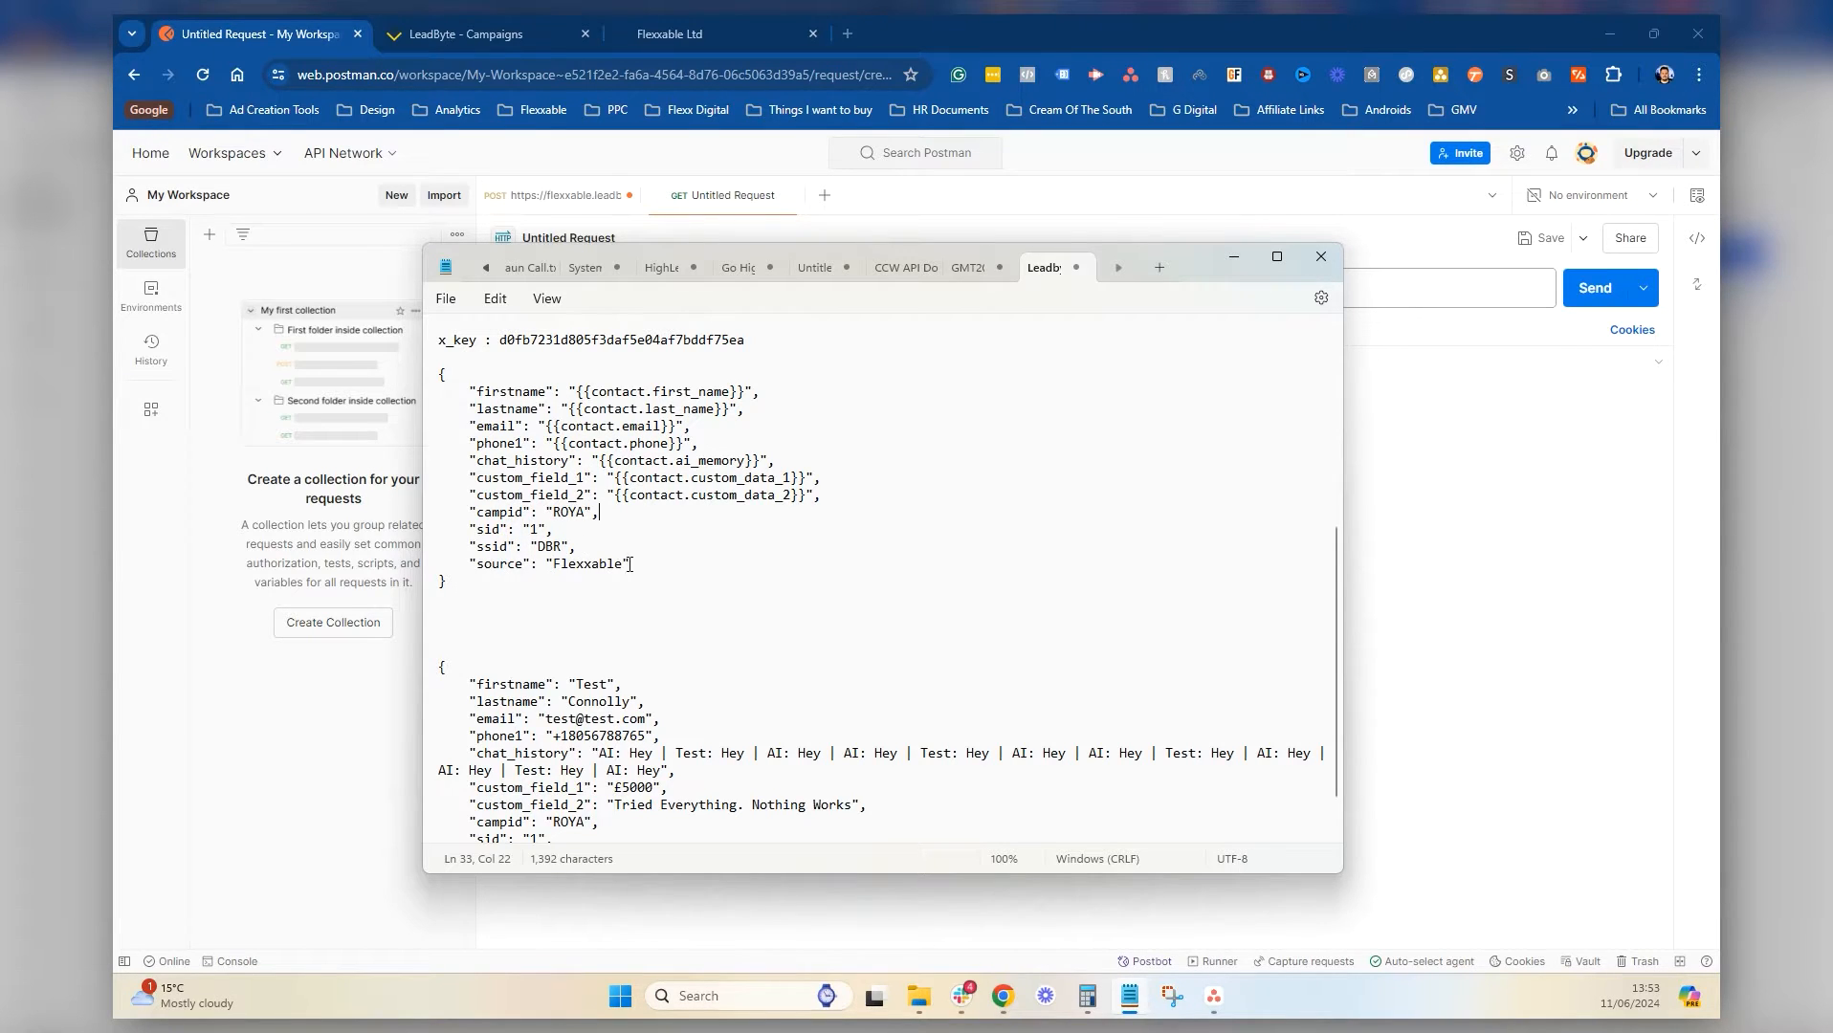
Highlight the filled source, campid and sid values, then show the LeadByte Campaigns page
{"action": "left_click_drag", "start_coordinate": [627, 564], "coordinate": [553, 566]}
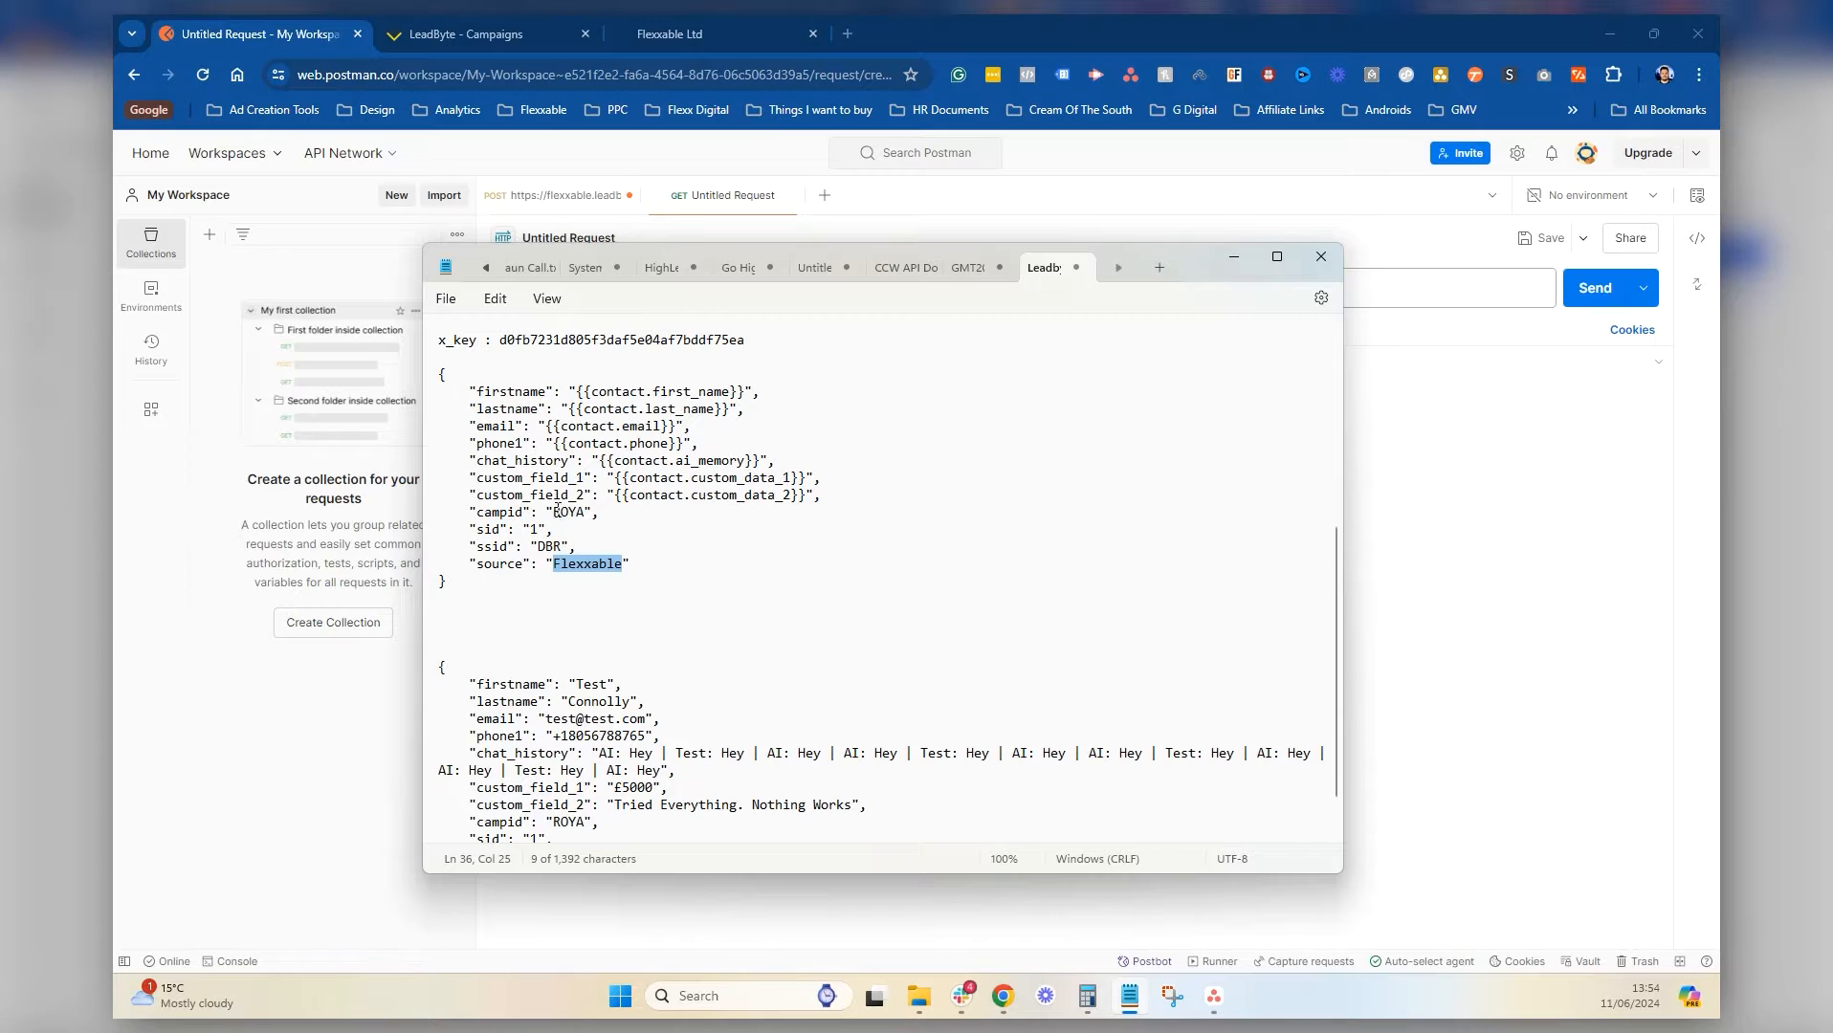
{"action": "left_click_drag", "start_coordinate": [674, 571], "coordinate": [431, 517]}
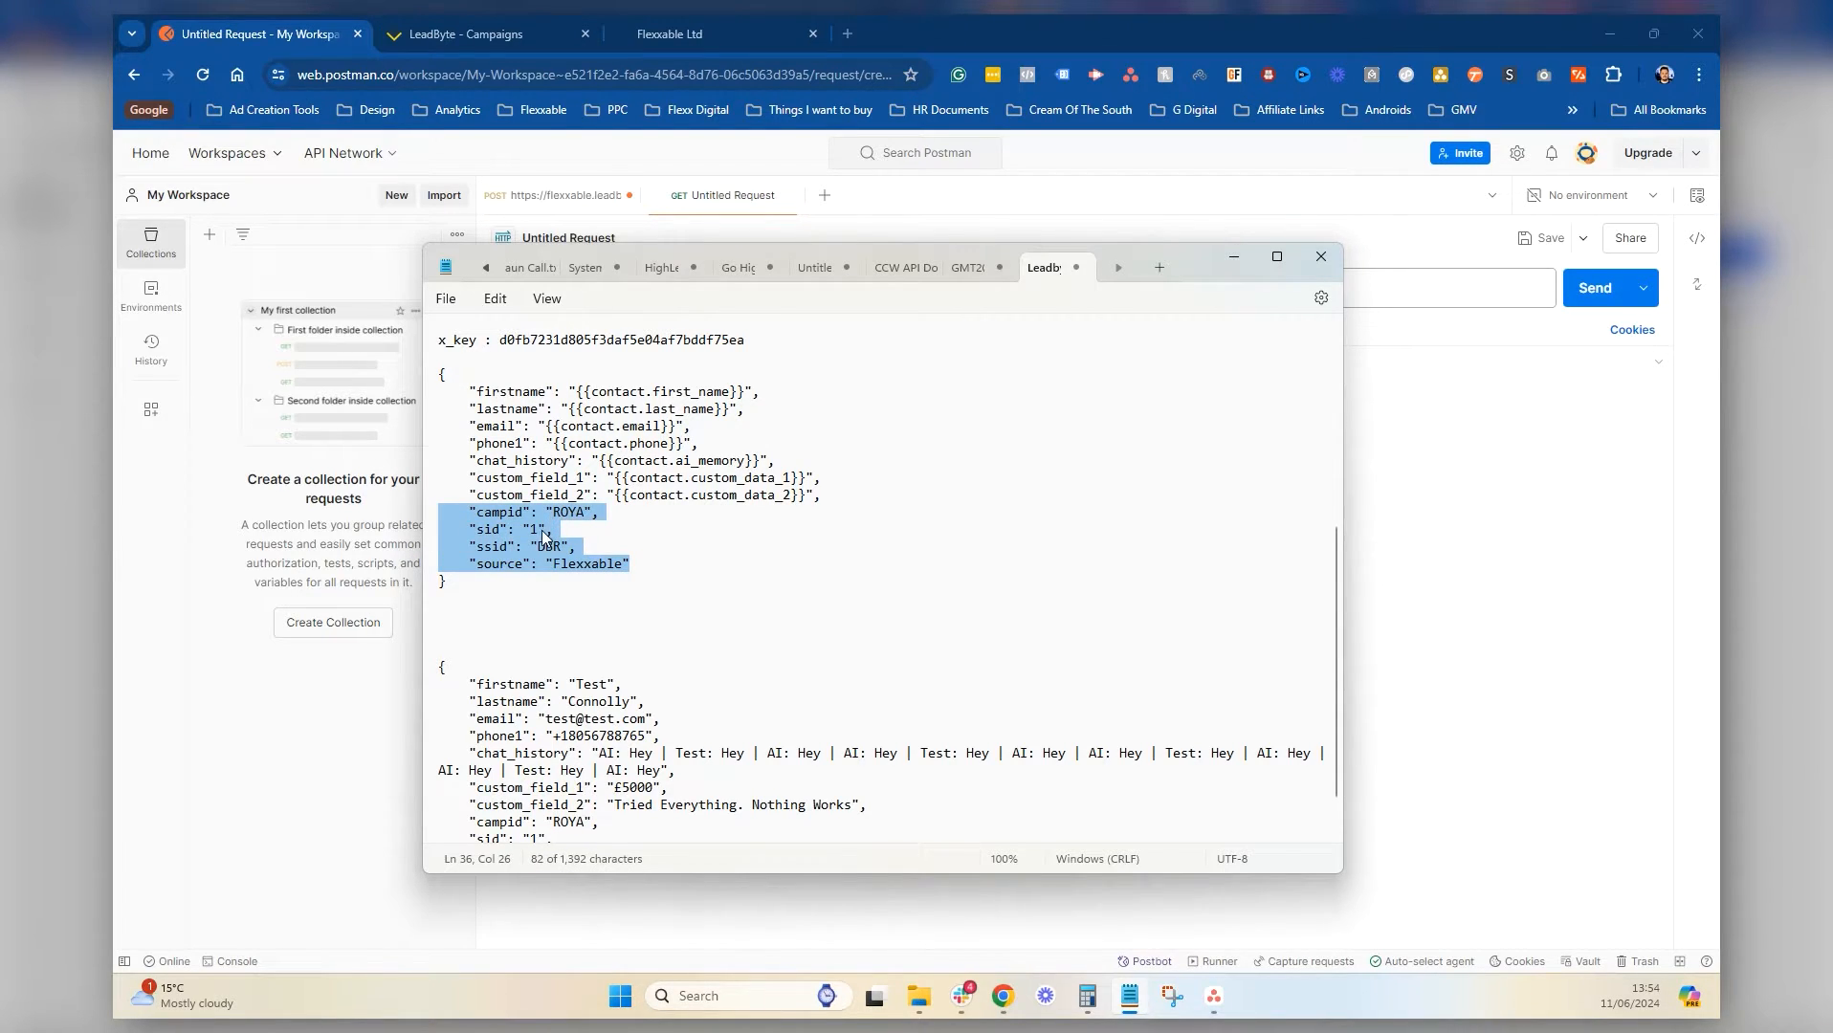
{"action": "left_click", "coordinate": [678, 571]}
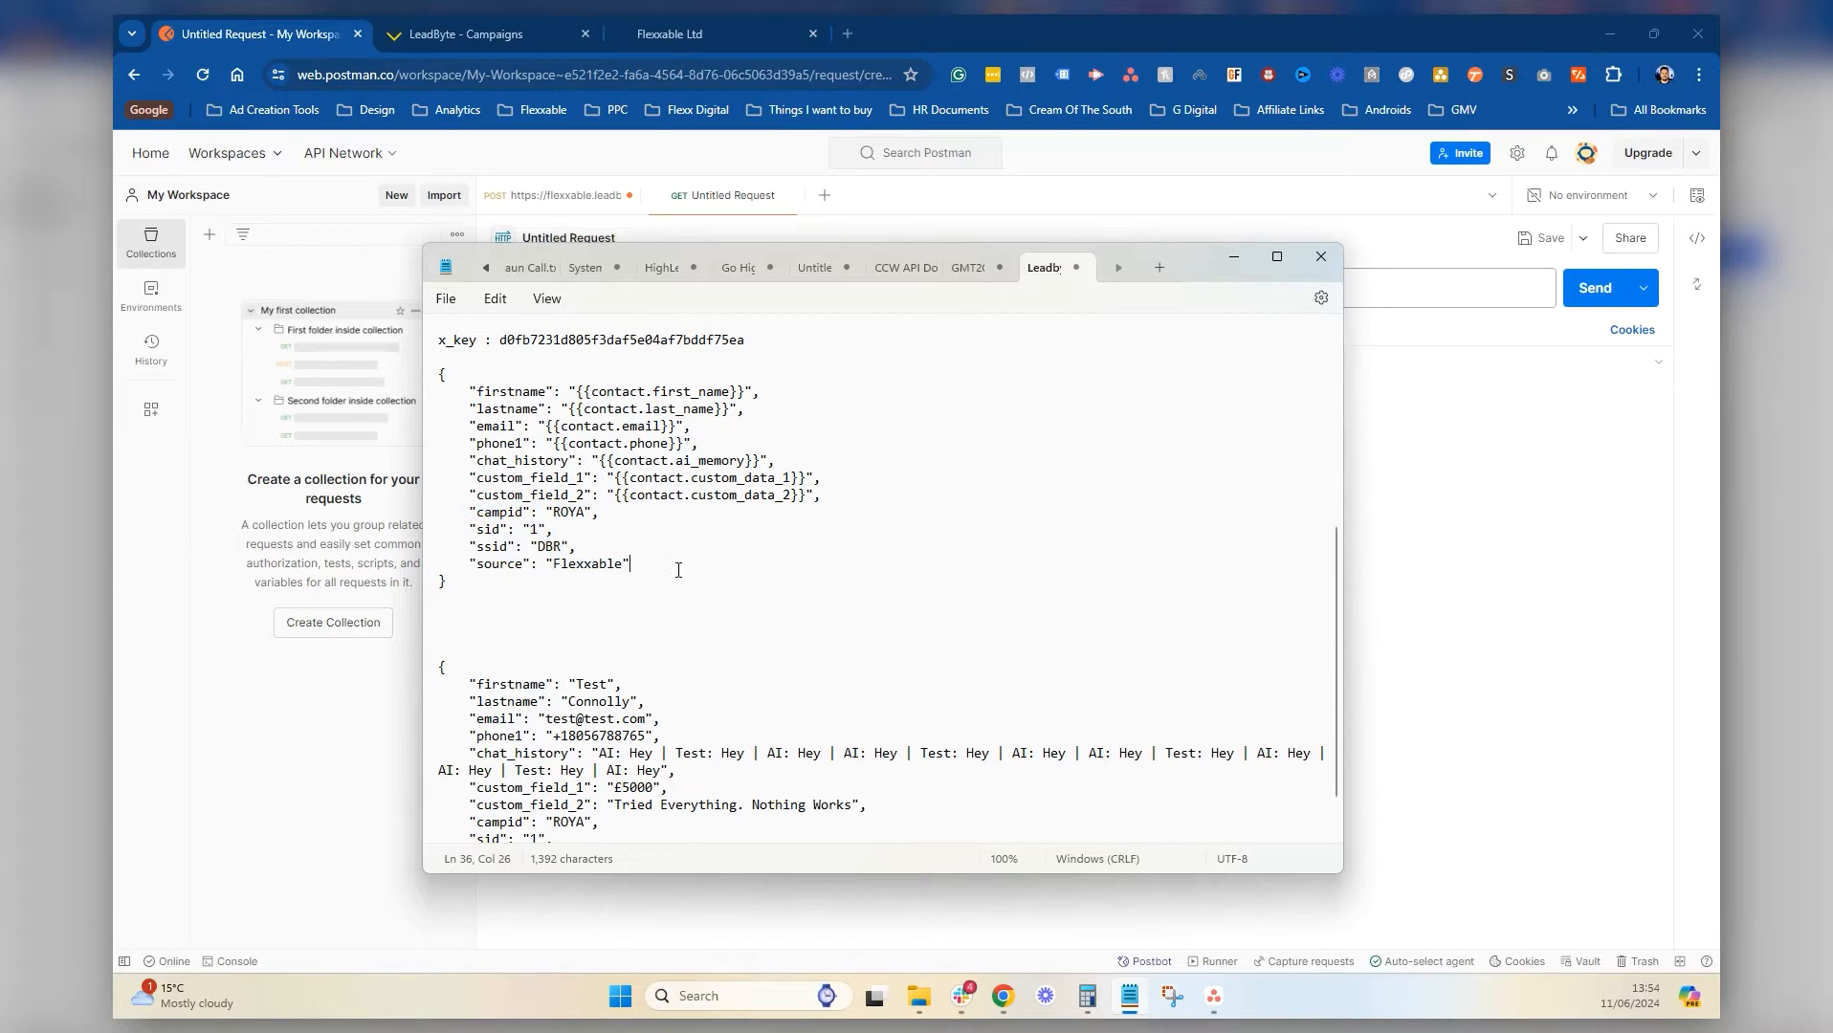
{"action": "left_click_drag", "start_coordinate": [524, 532], "coordinate": [493, 534]}
{"action": "left_click", "coordinate": [493, 515]}
{"action": "scroll", "coordinate": [880, 622], "scroll_direction": "down", "scroll_amount": 1}
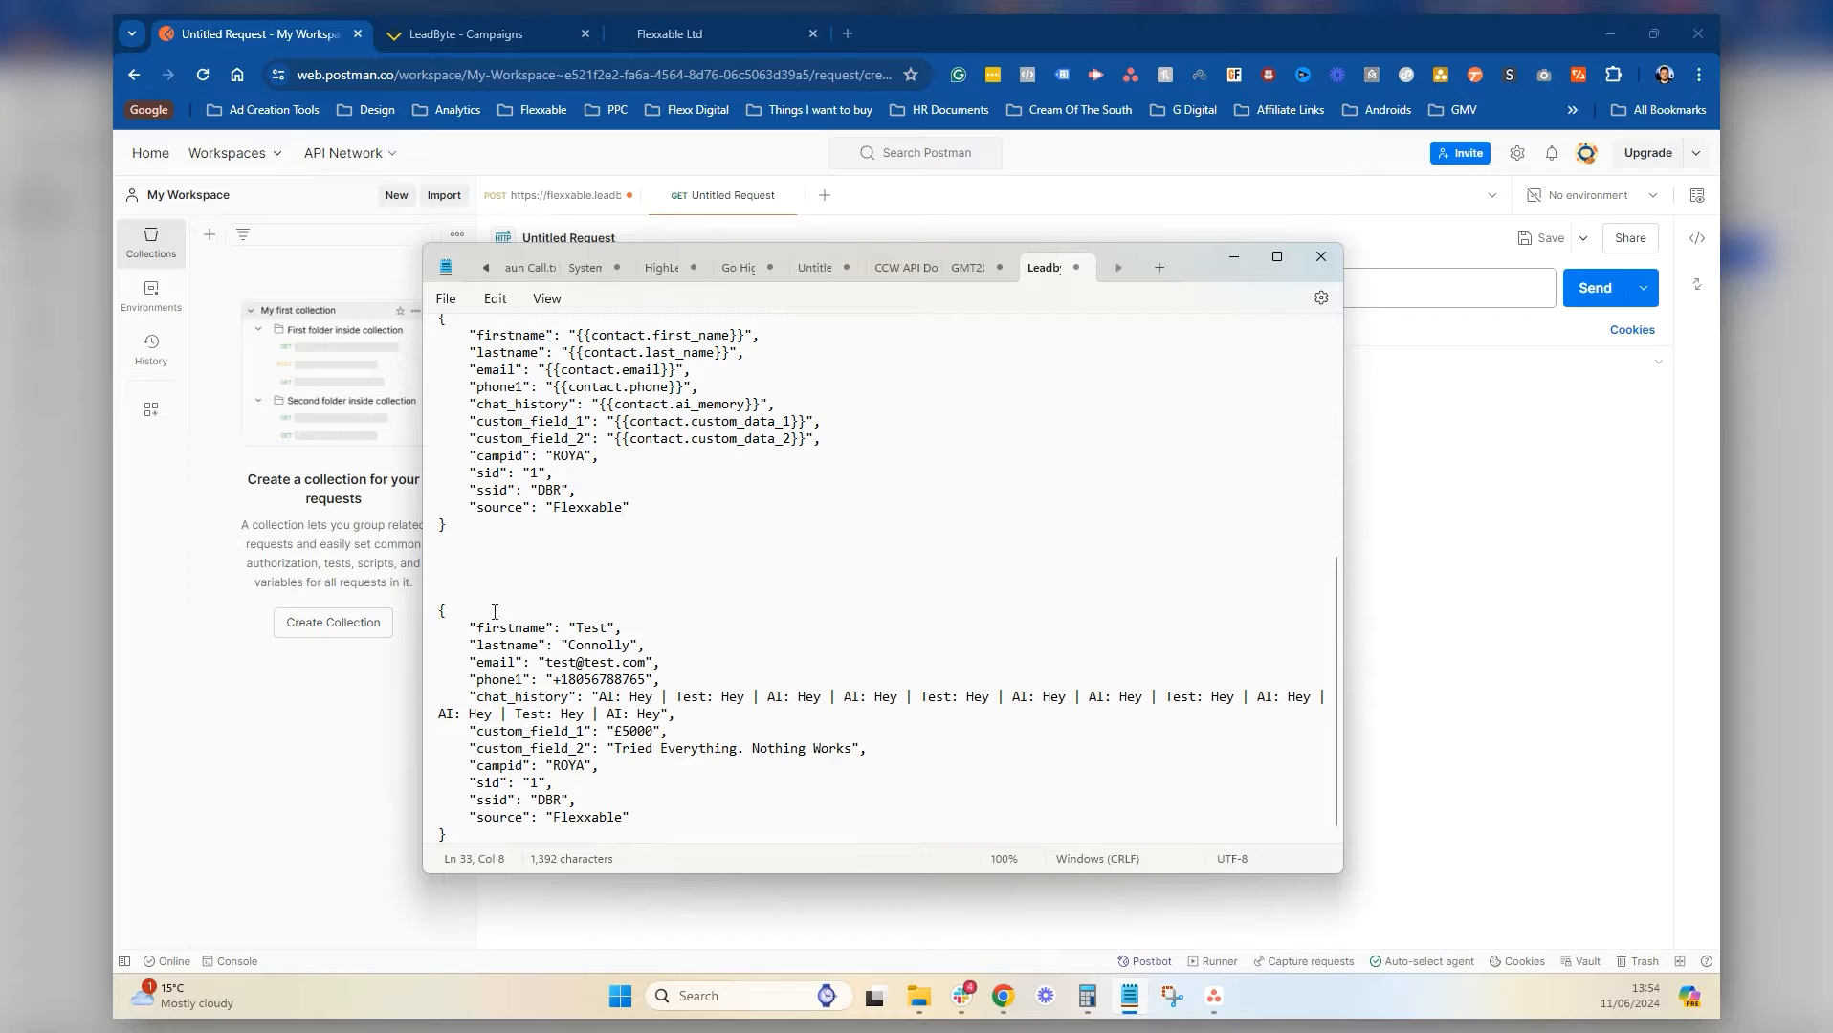
{"action": "left_click", "coordinate": [430, 30]}
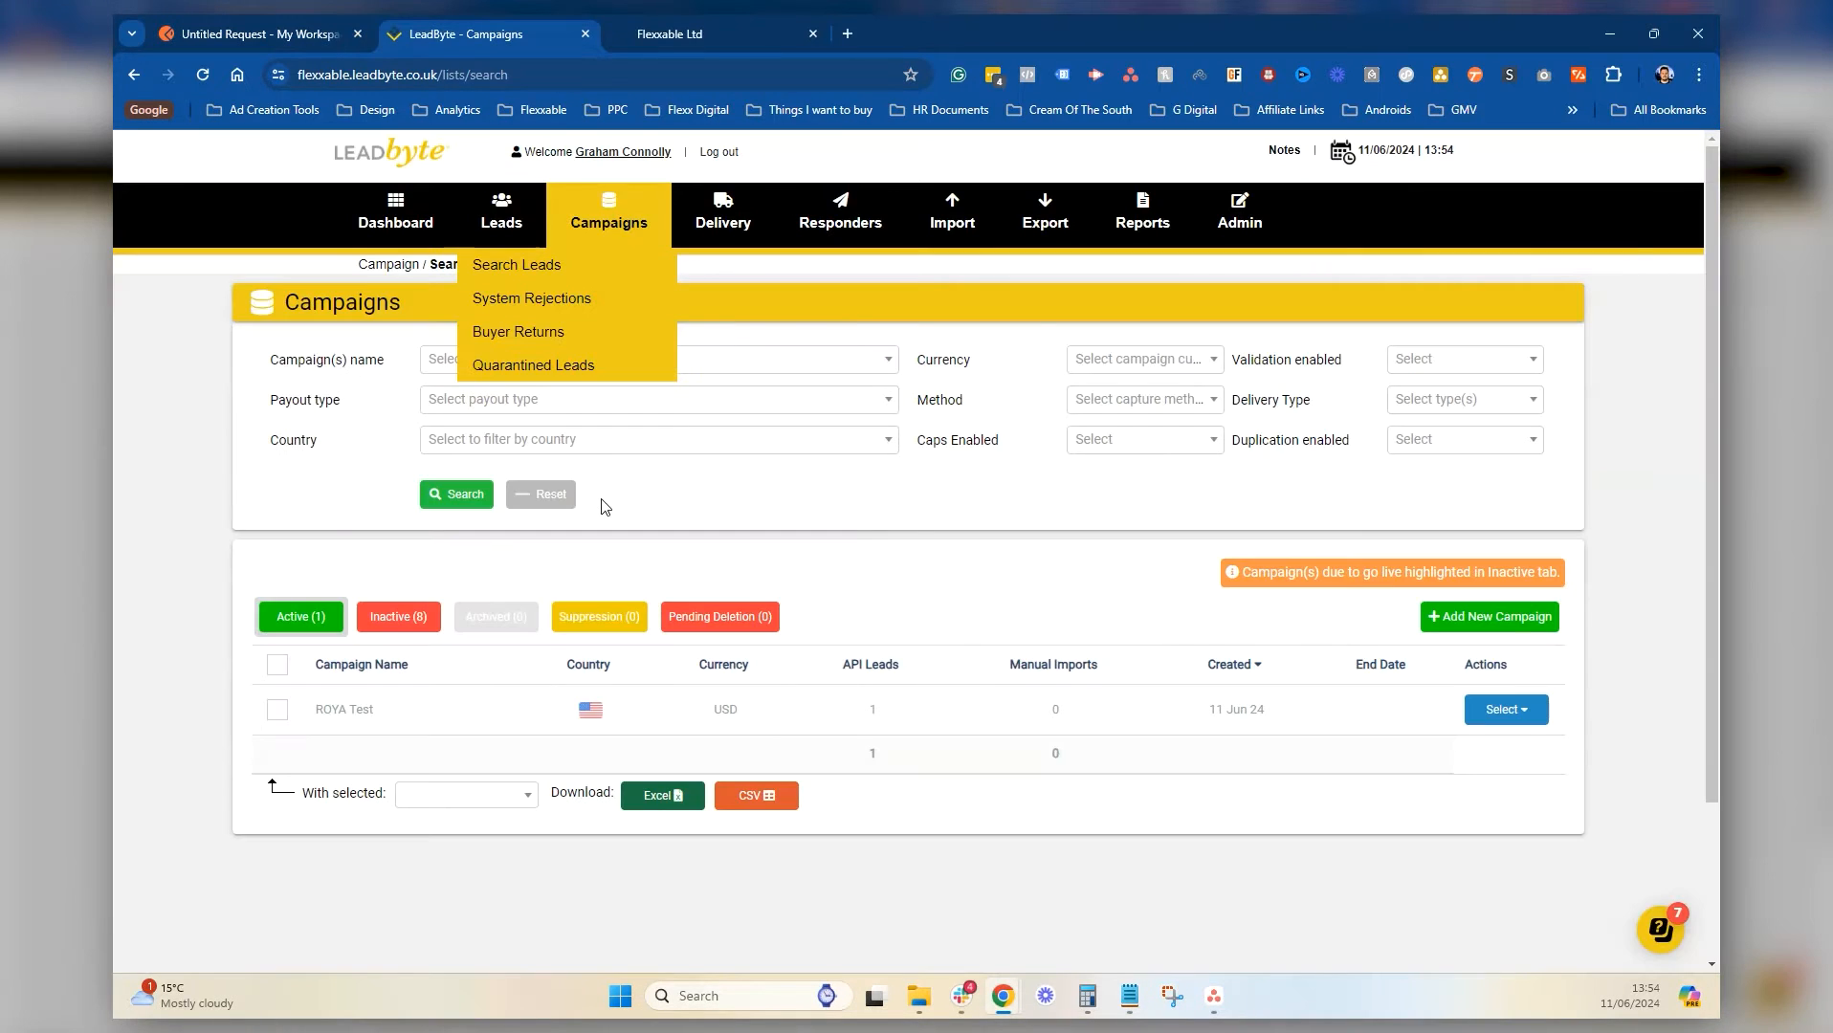
Delete the single ROYA Test lead from Search Leads, confirming with DELETE, then return to Postman
{"action": "left_click", "coordinate": [517, 265]}
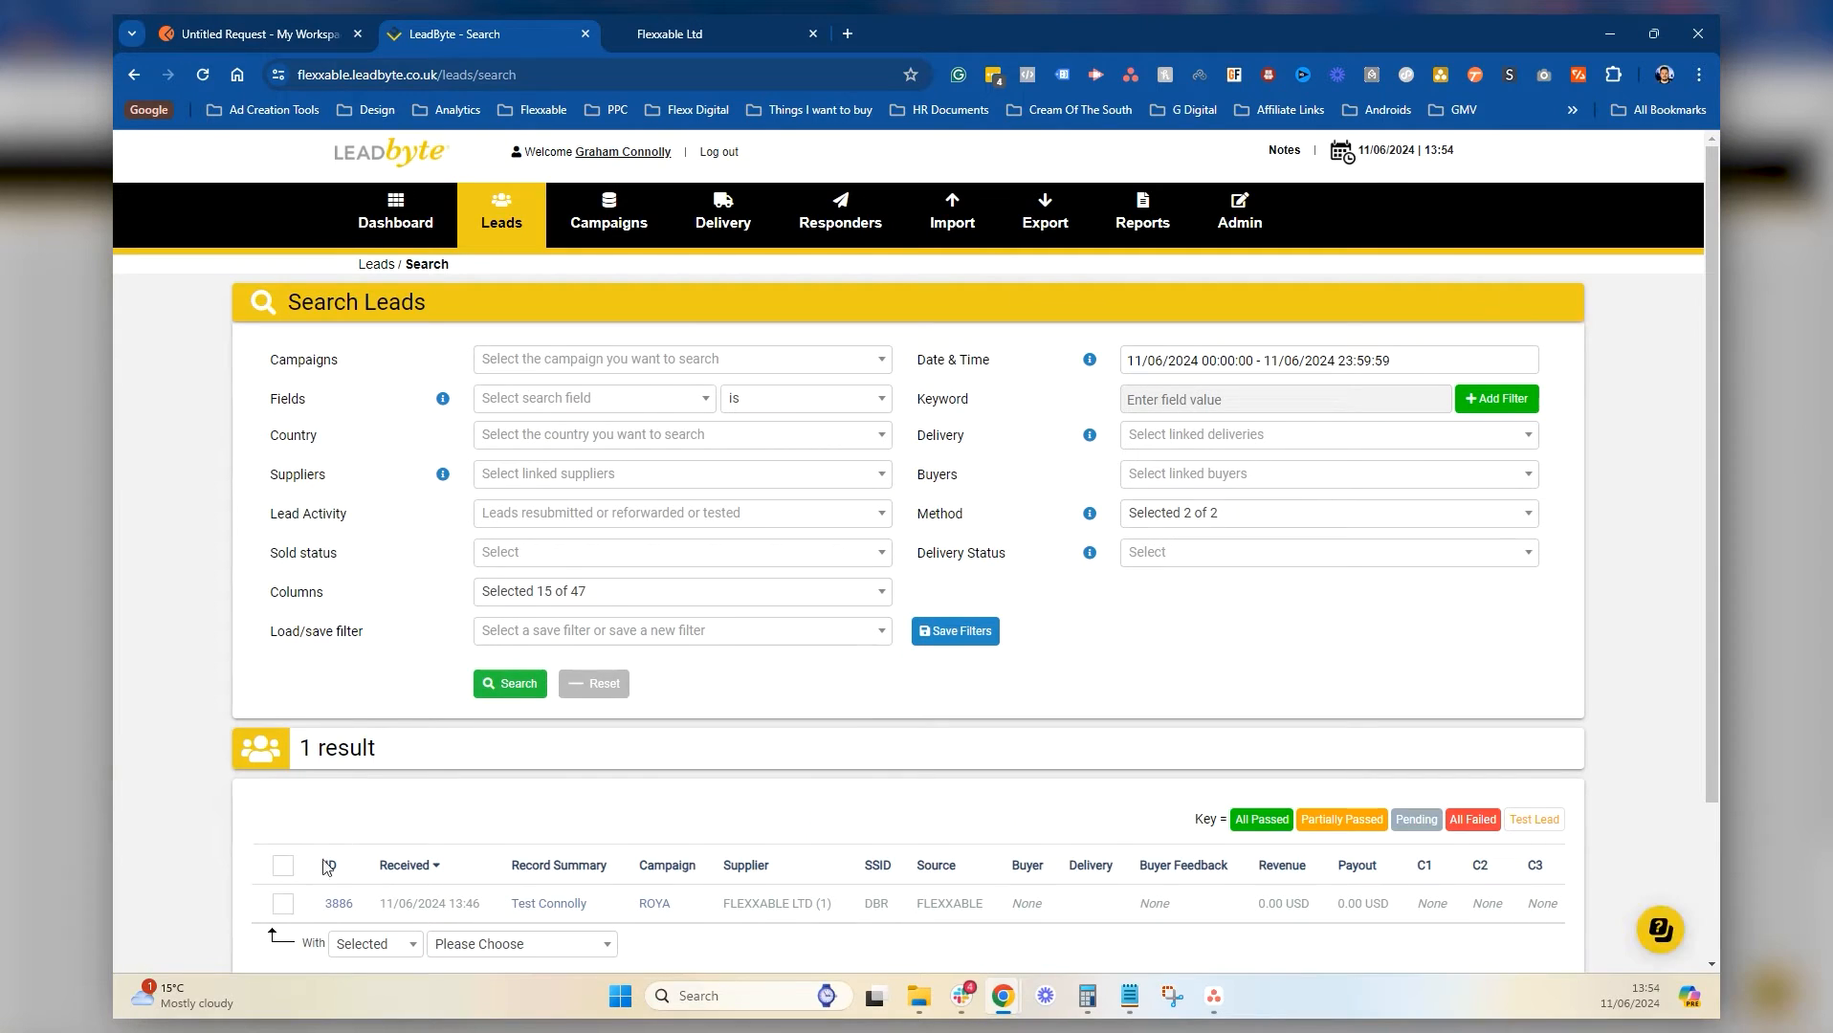
{"action": "left_click", "coordinate": [285, 907]}
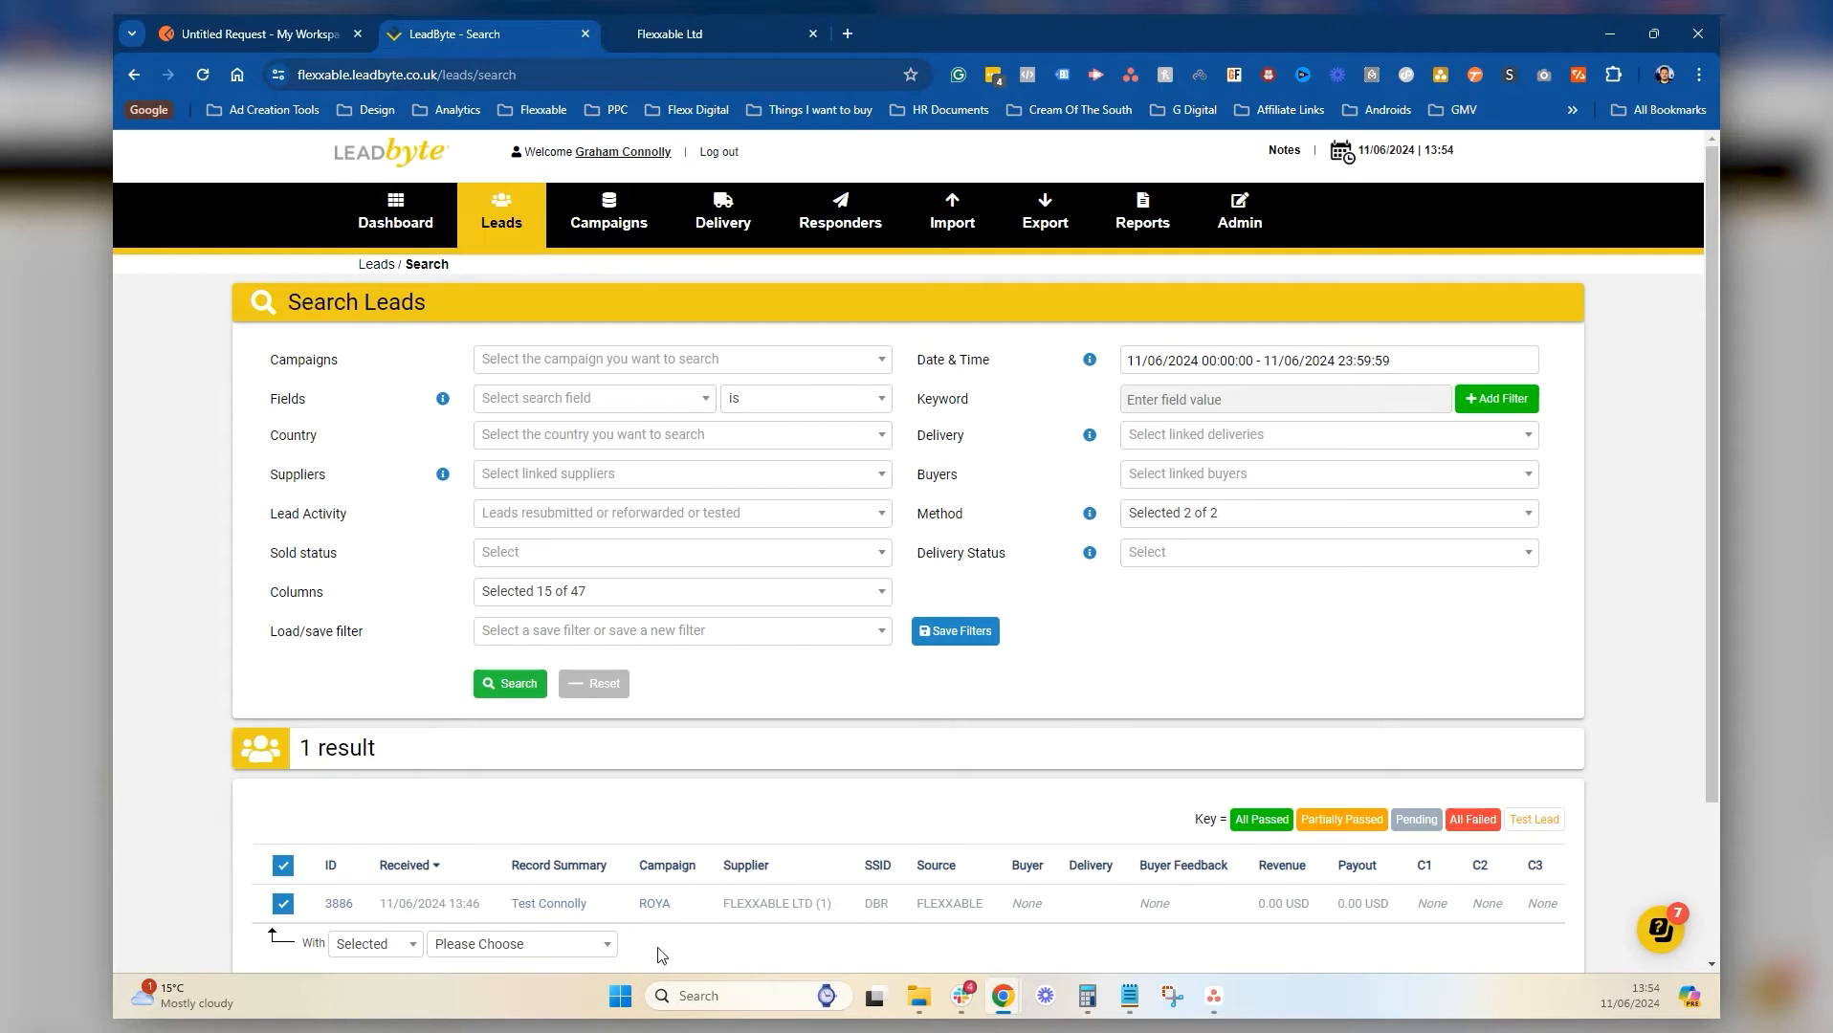
{"action": "left_click", "coordinate": [375, 946]}
{"action": "left_click", "coordinate": [486, 953]}
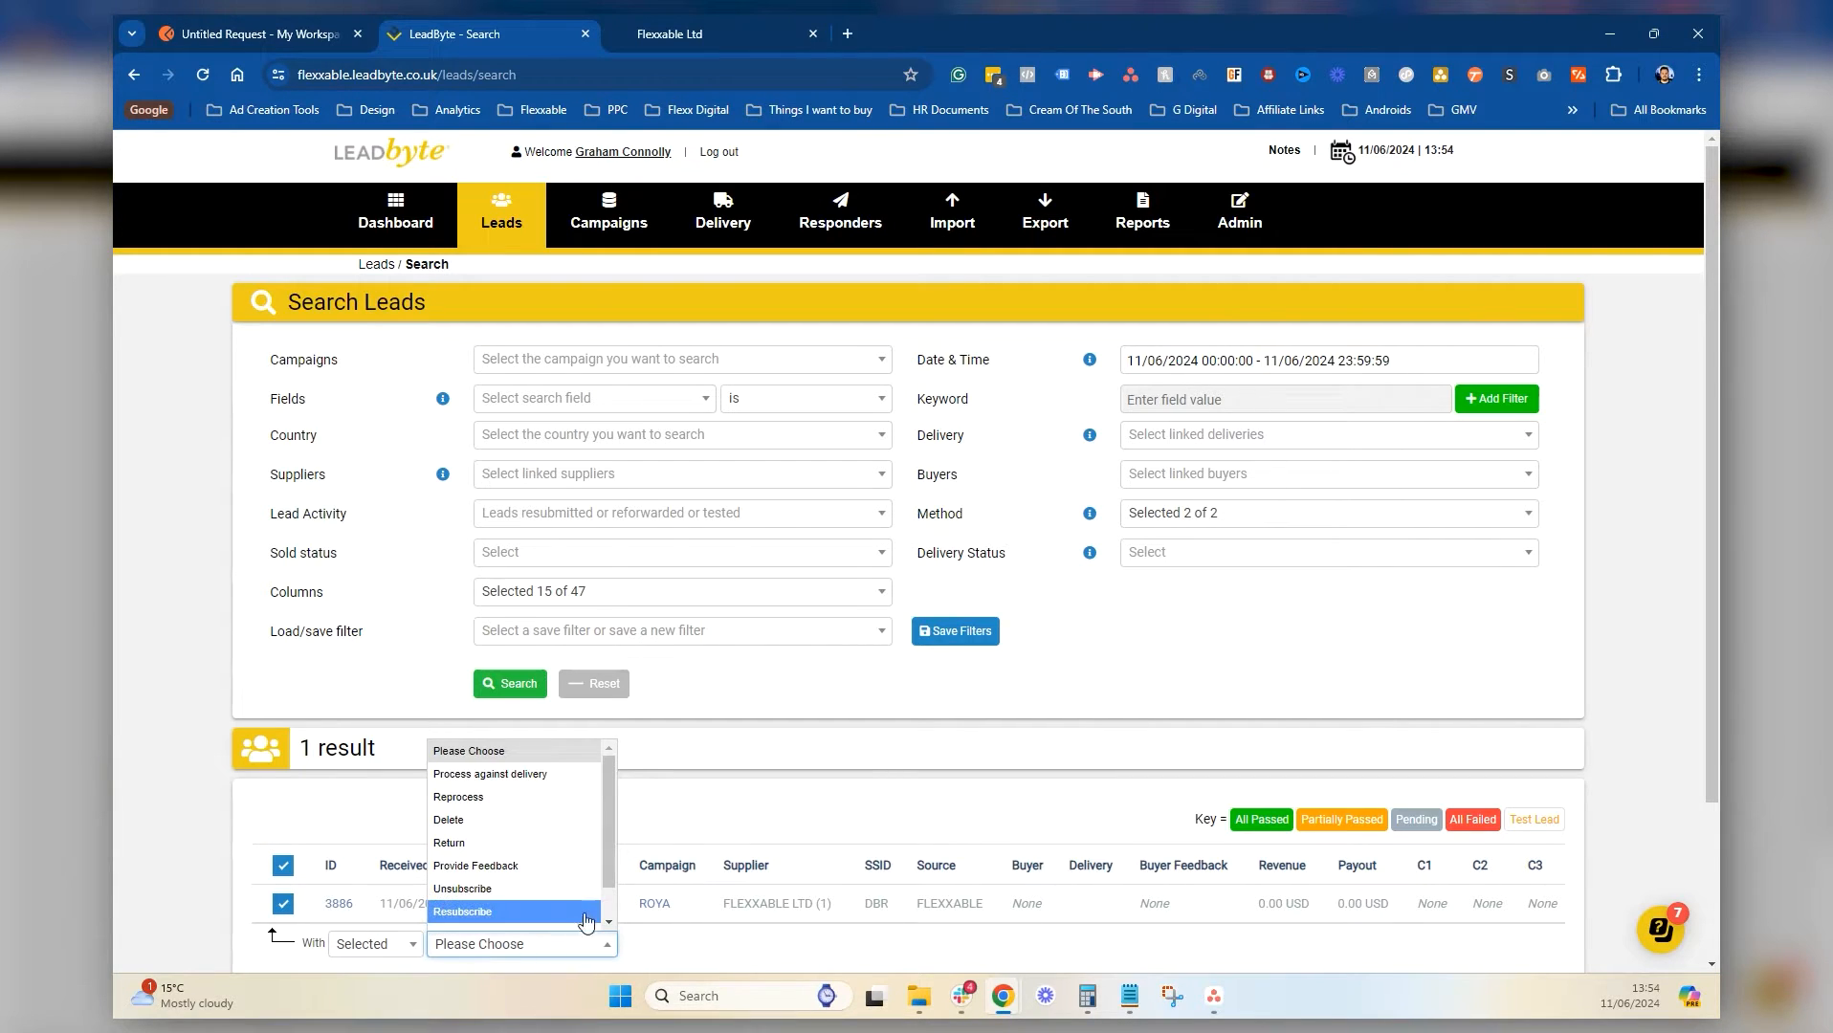
{"action": "left_click", "coordinate": [879, 787]}
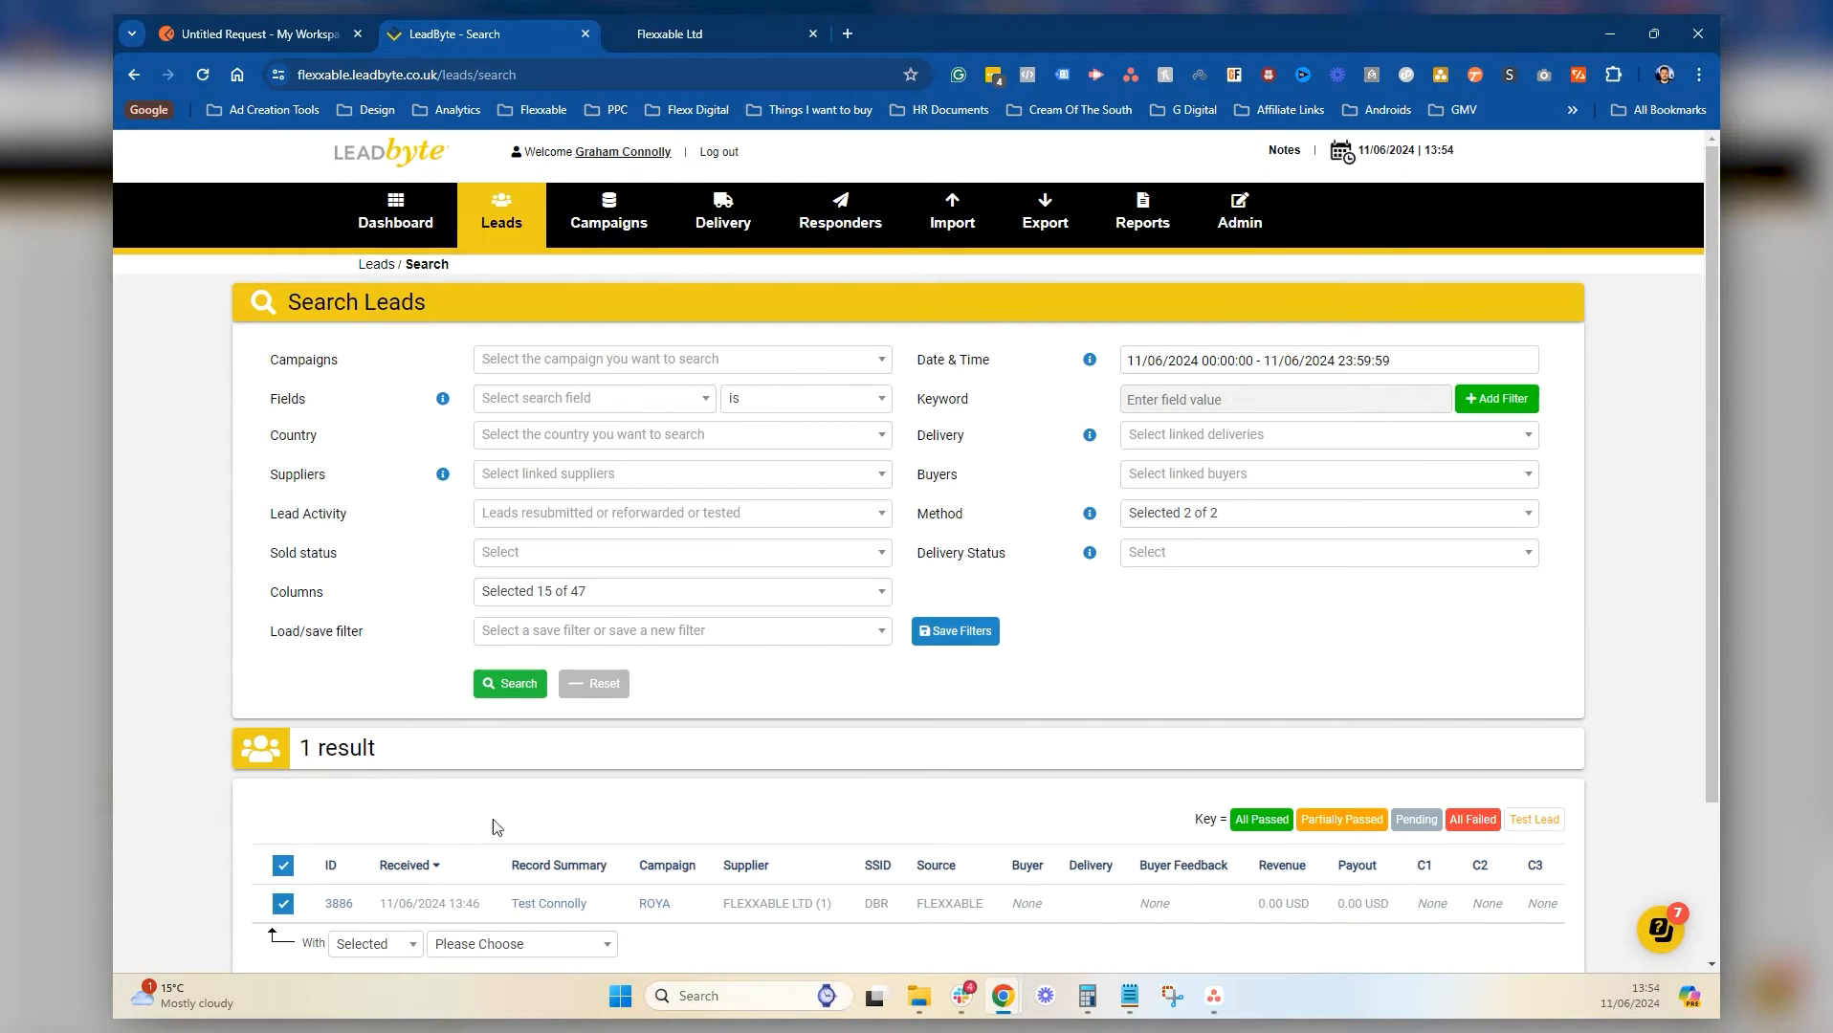
{"action": "left_click", "coordinate": [383, 943]}
{"action": "left_click", "coordinate": [517, 952]}
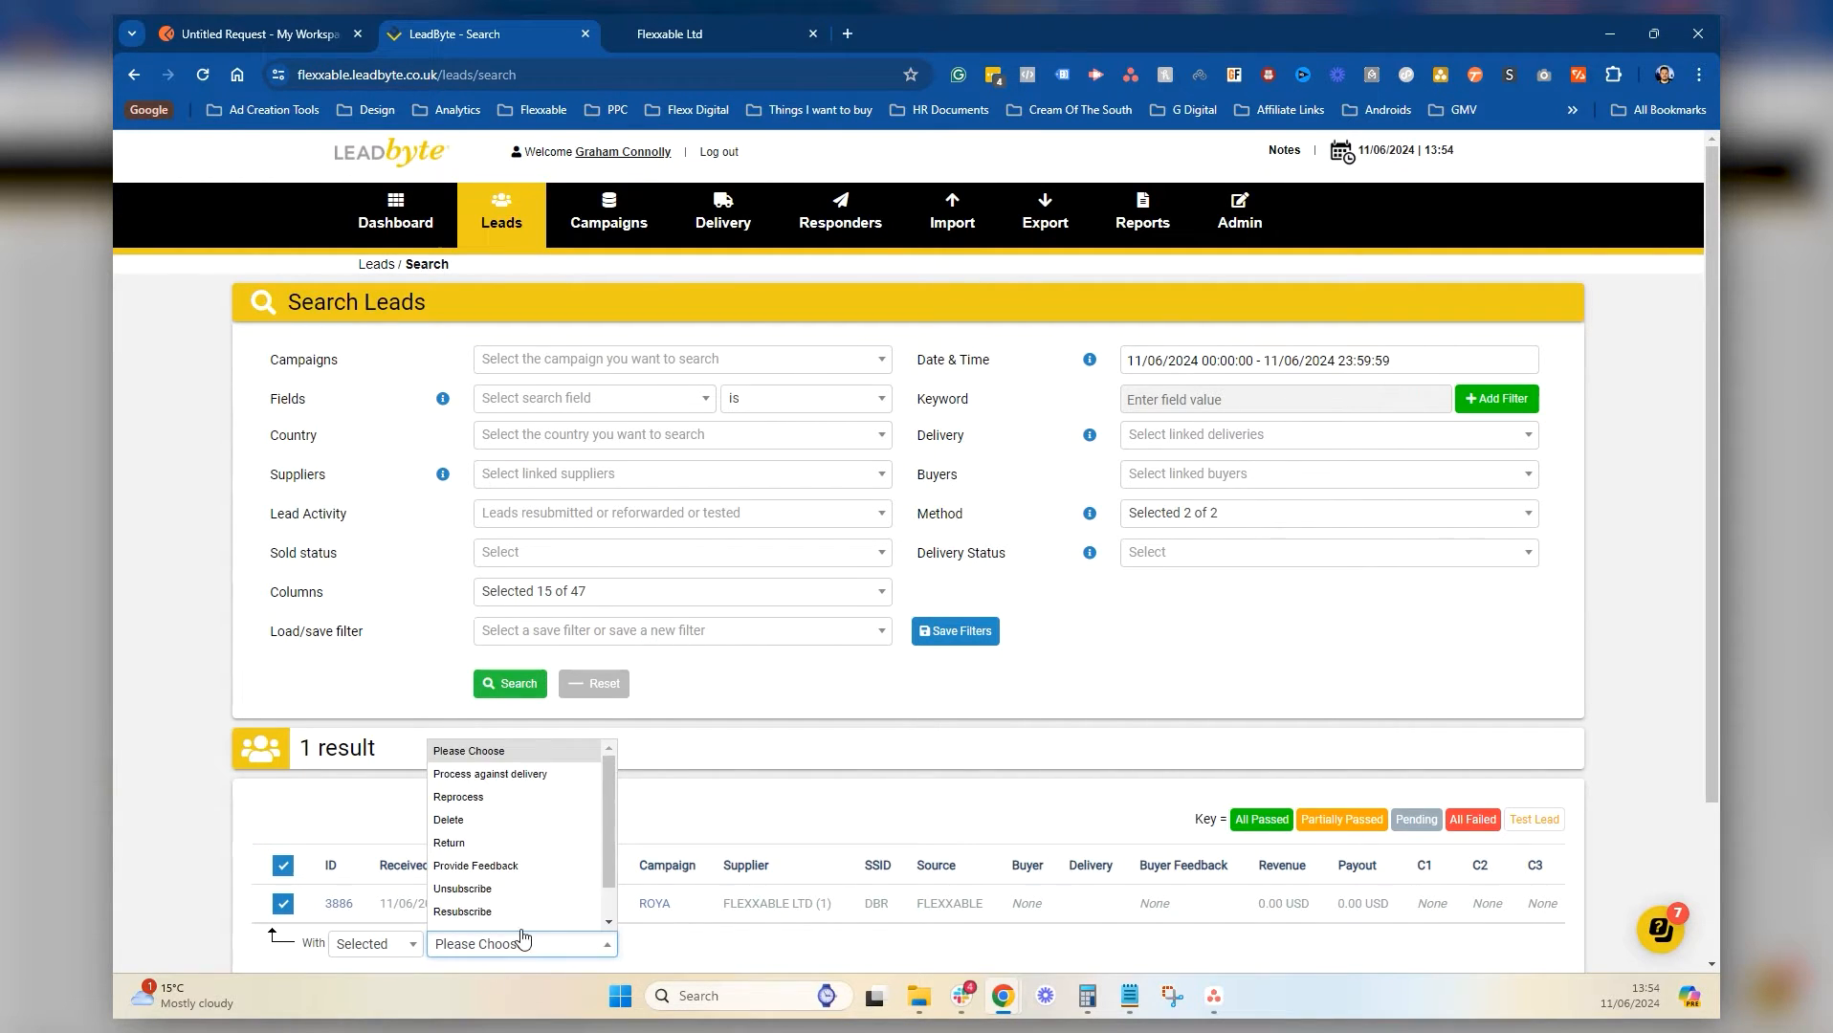
{"action": "left_click", "coordinate": [458, 782]}
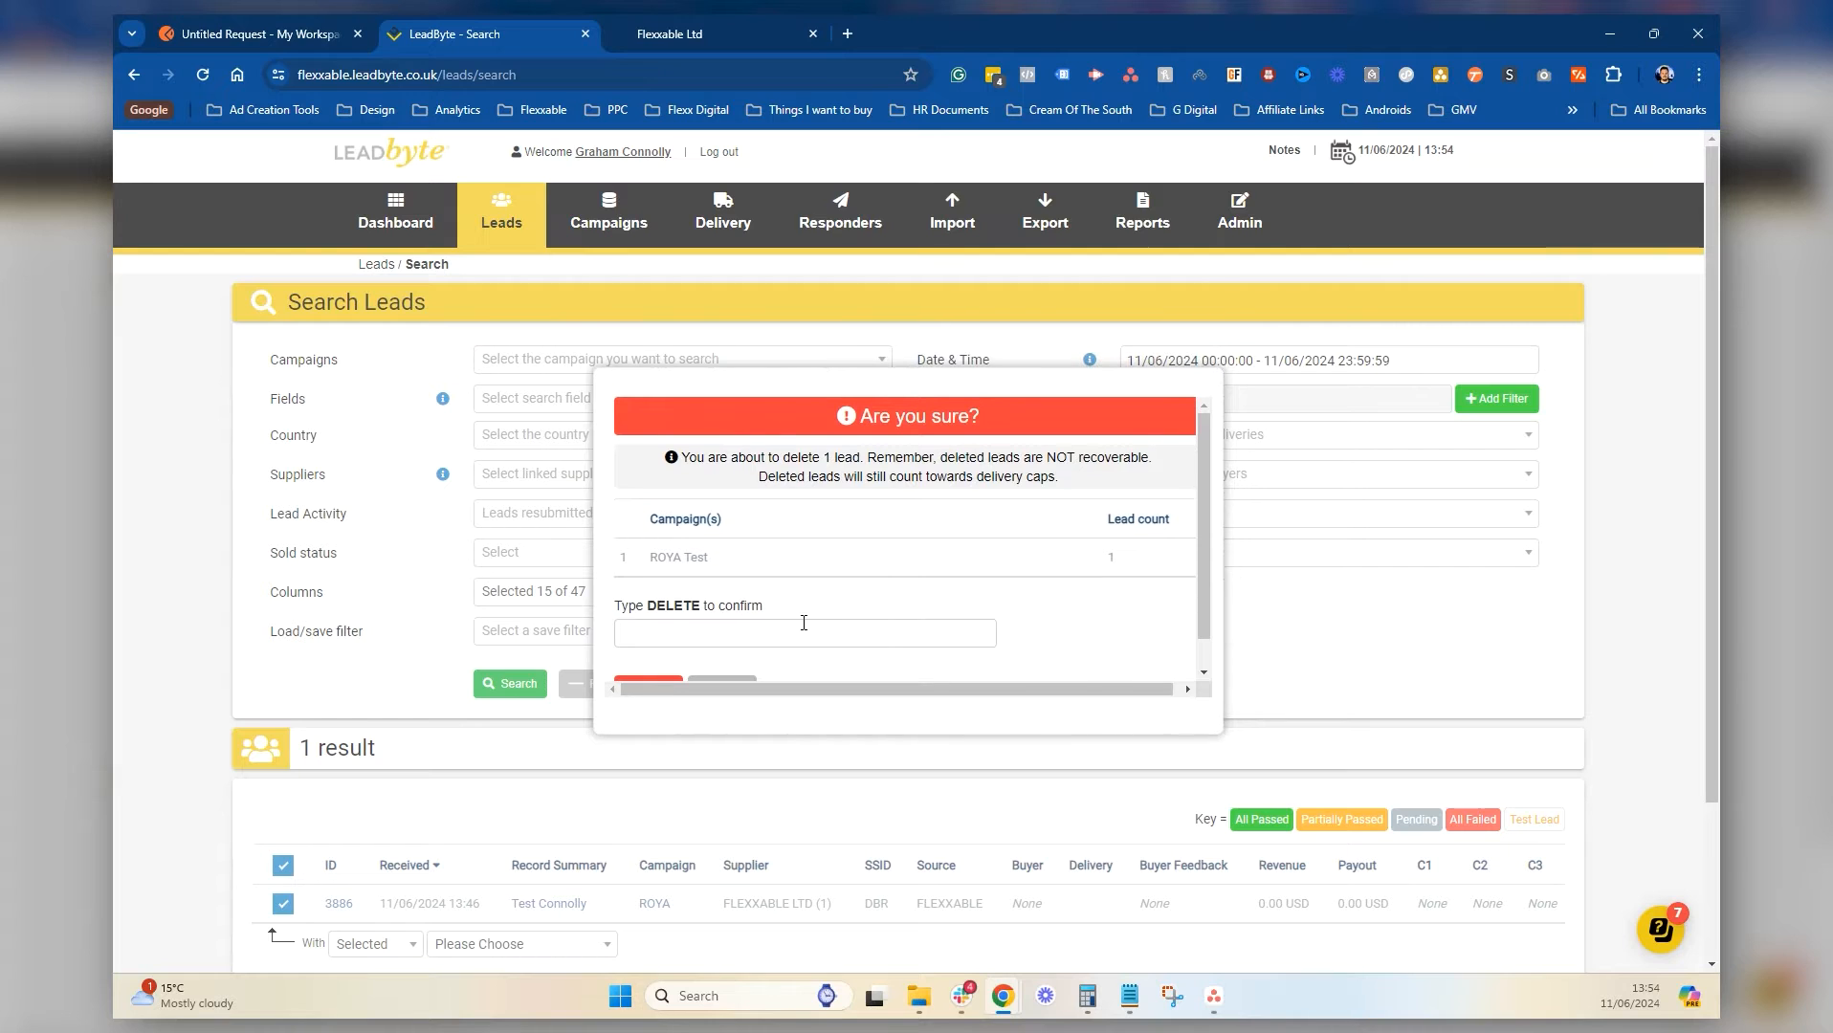
{"action": "type", "text": "DELETE"}
{"action": "scroll", "coordinate": [802, 623], "scroll_direction": "down", "scroll_amount": 1}
{"action": "left_click", "coordinate": [647, 656]}
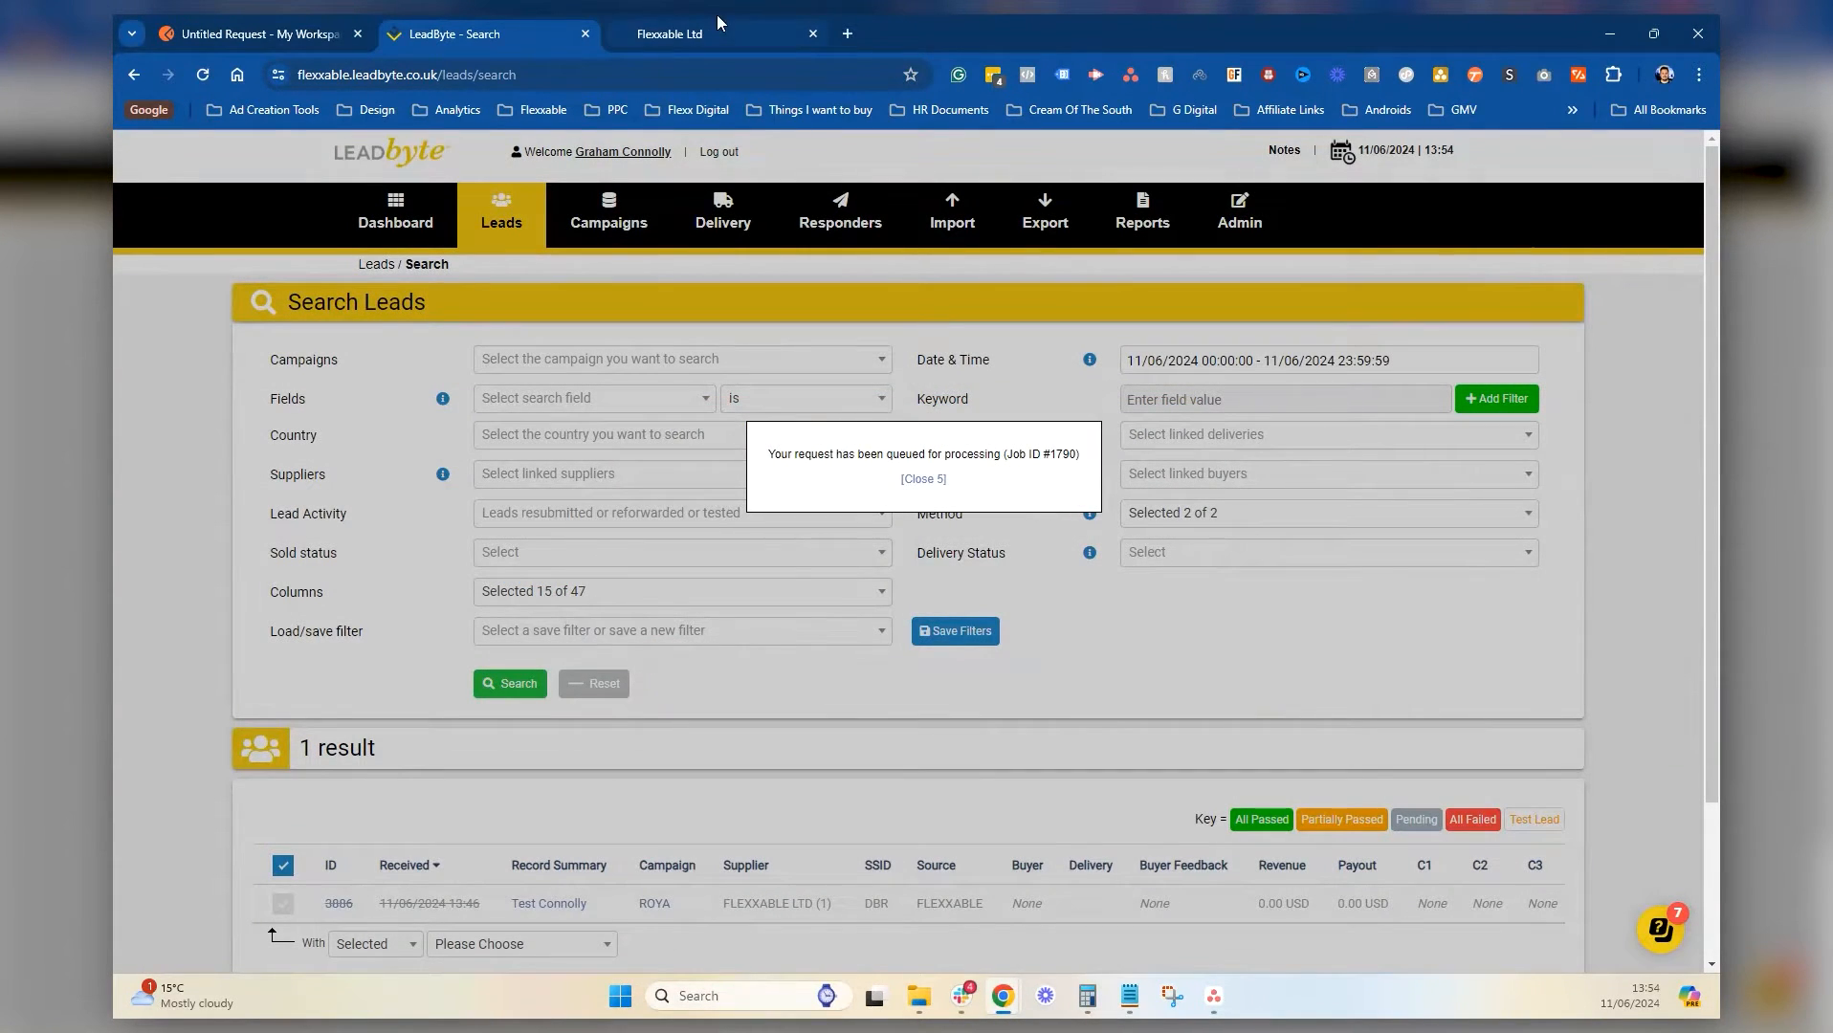
{"action": "left_click", "coordinate": [312, 28]}
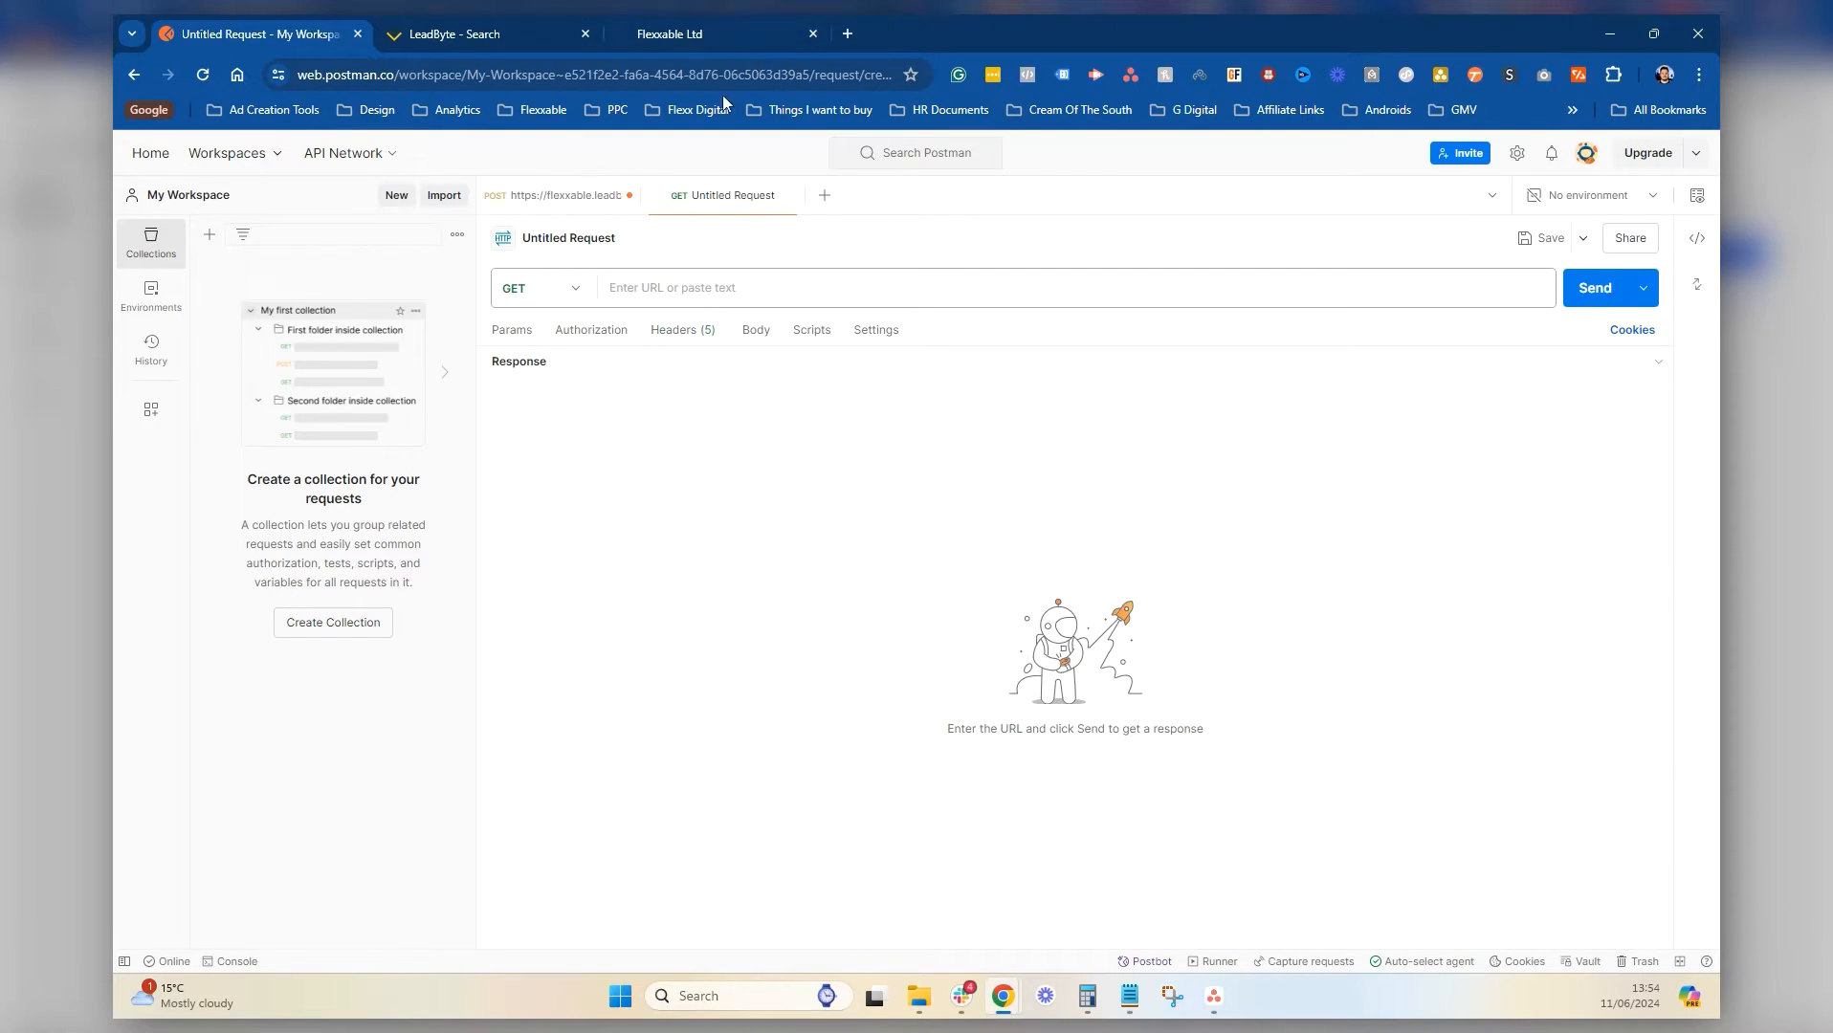
Set the new request to POST and close the older LeadByte request tab without saving
{"action": "left_click", "coordinate": [571, 290]}
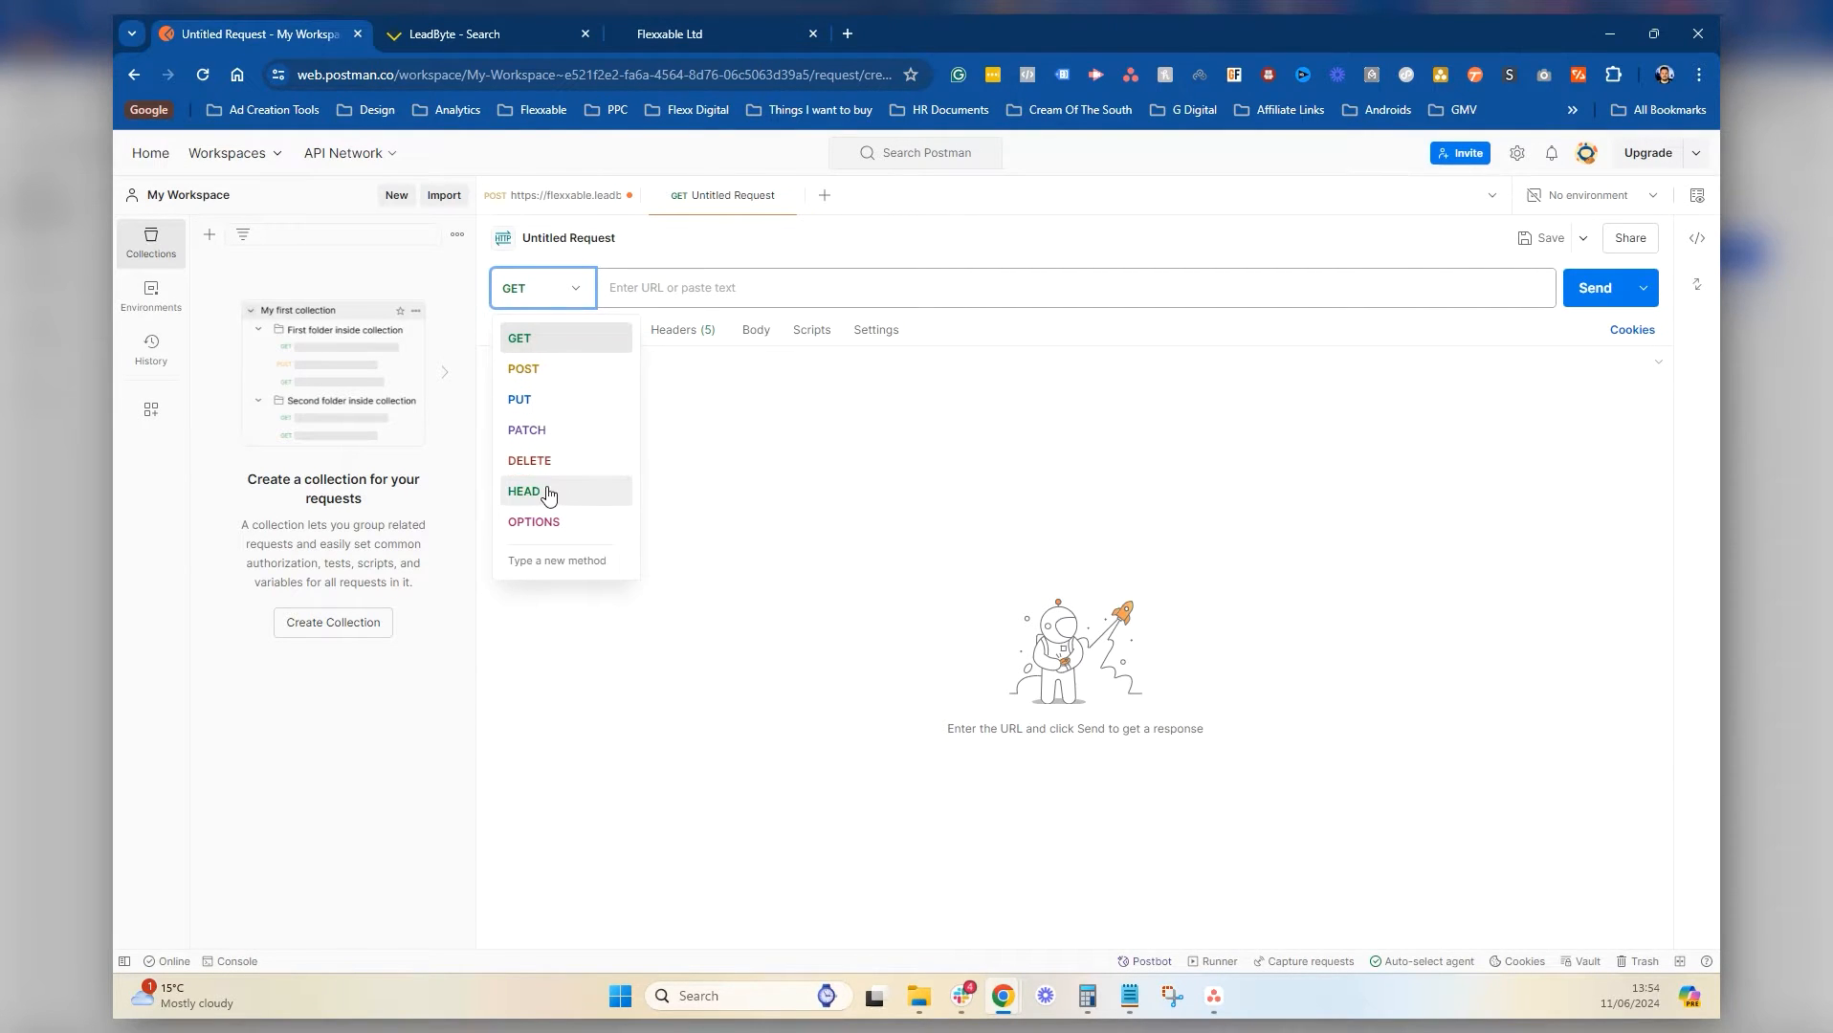
{"action": "left_click", "coordinate": [562, 369]}
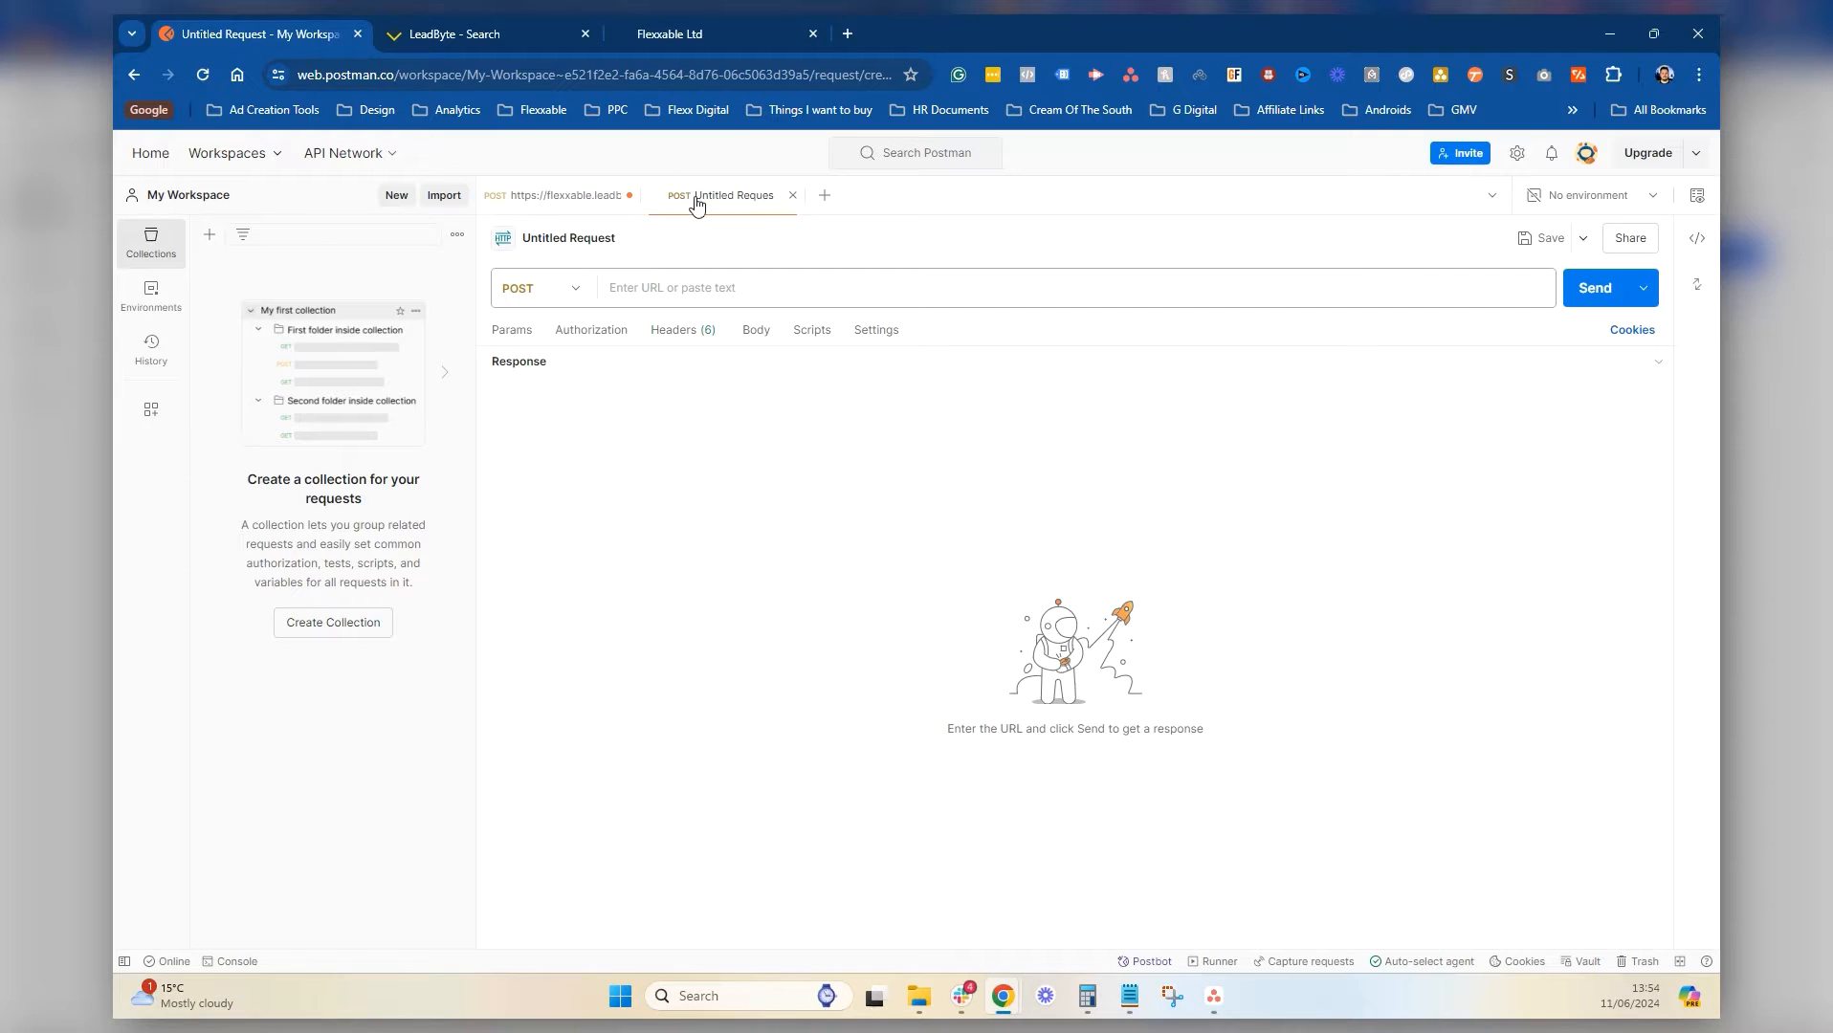
{"action": "left_click", "coordinate": [630, 195]}
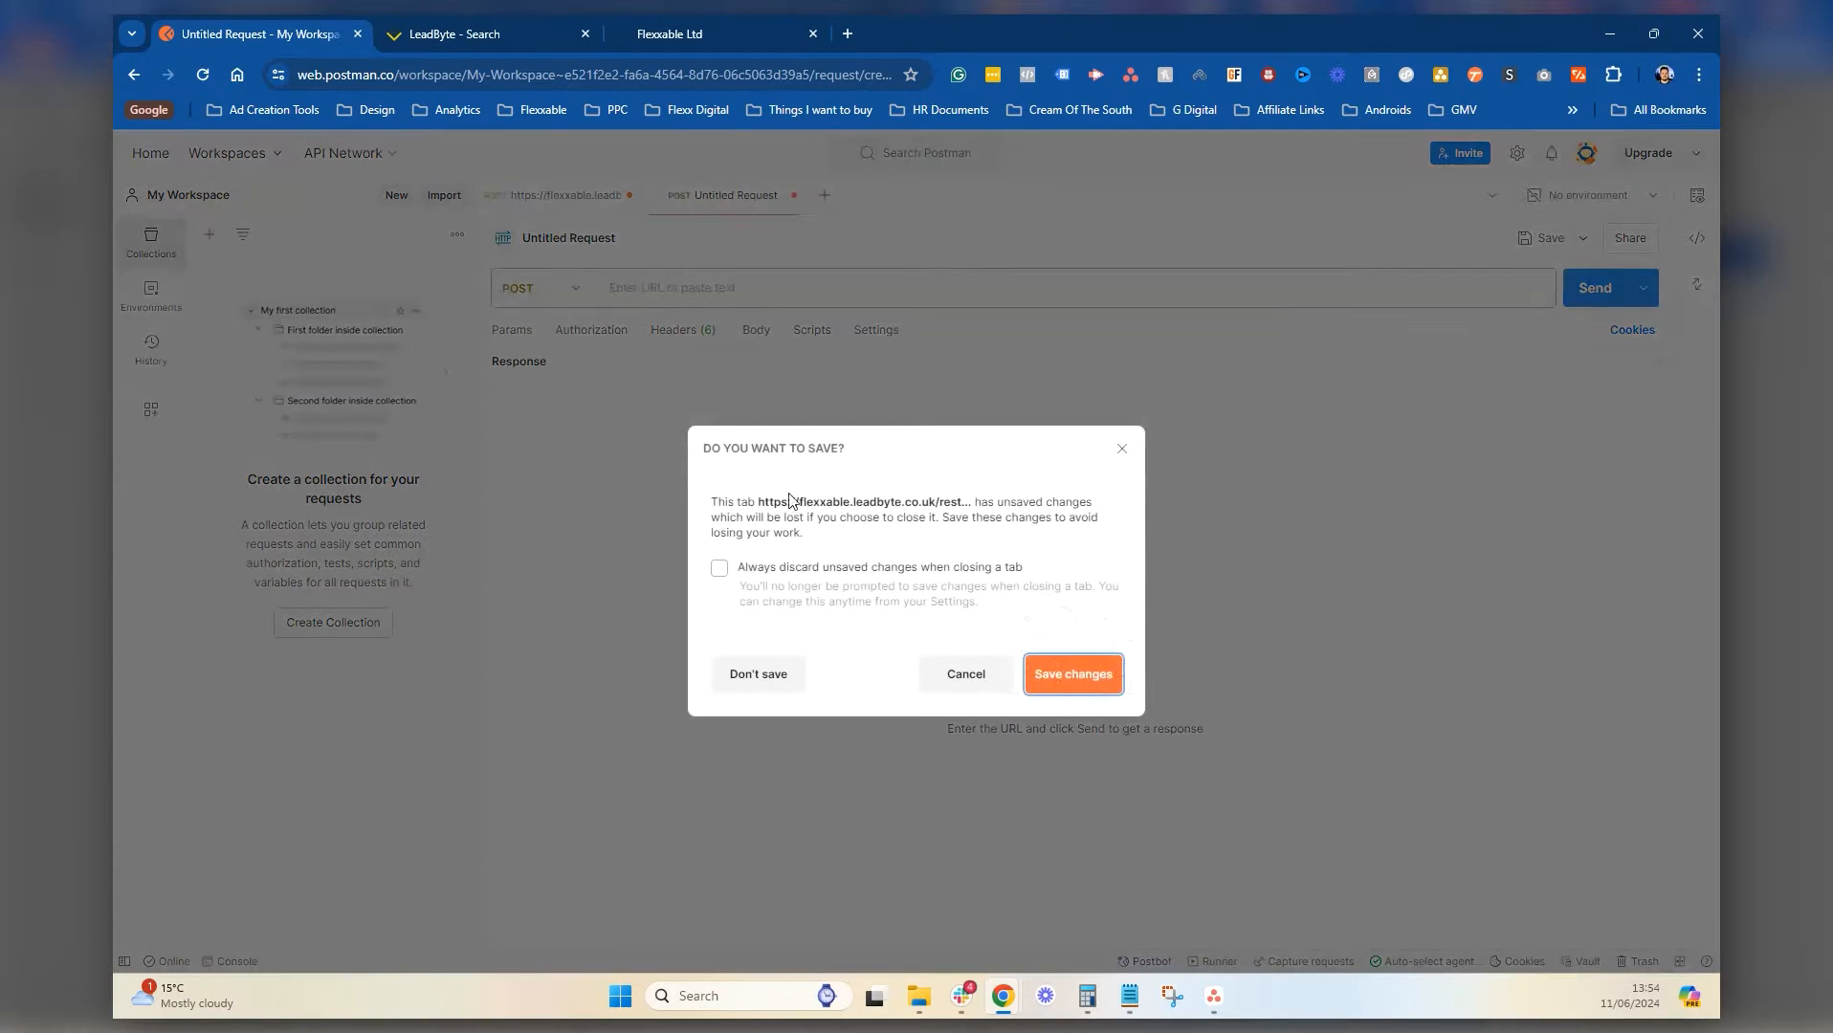
{"action": "left_click", "coordinate": [1076, 676]}
{"action": "left_click", "coordinate": [1113, 643]}
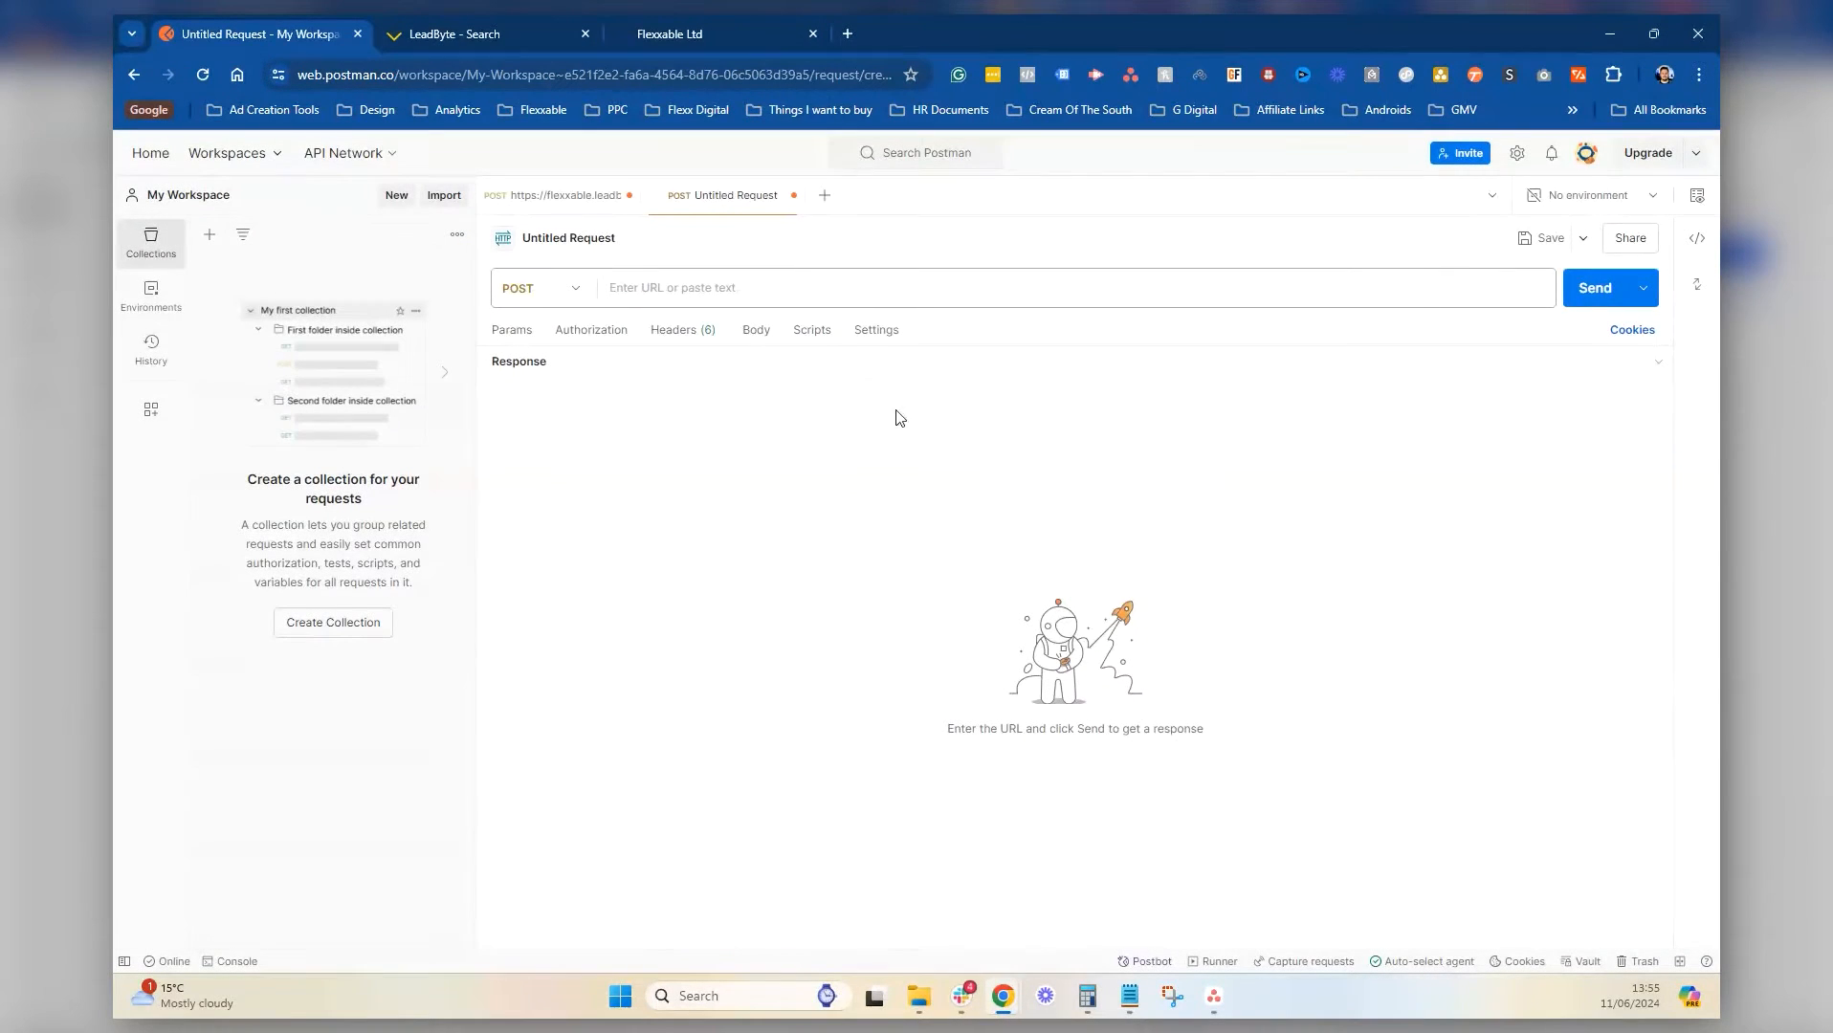
{"action": "left_click", "coordinate": [630, 196]}
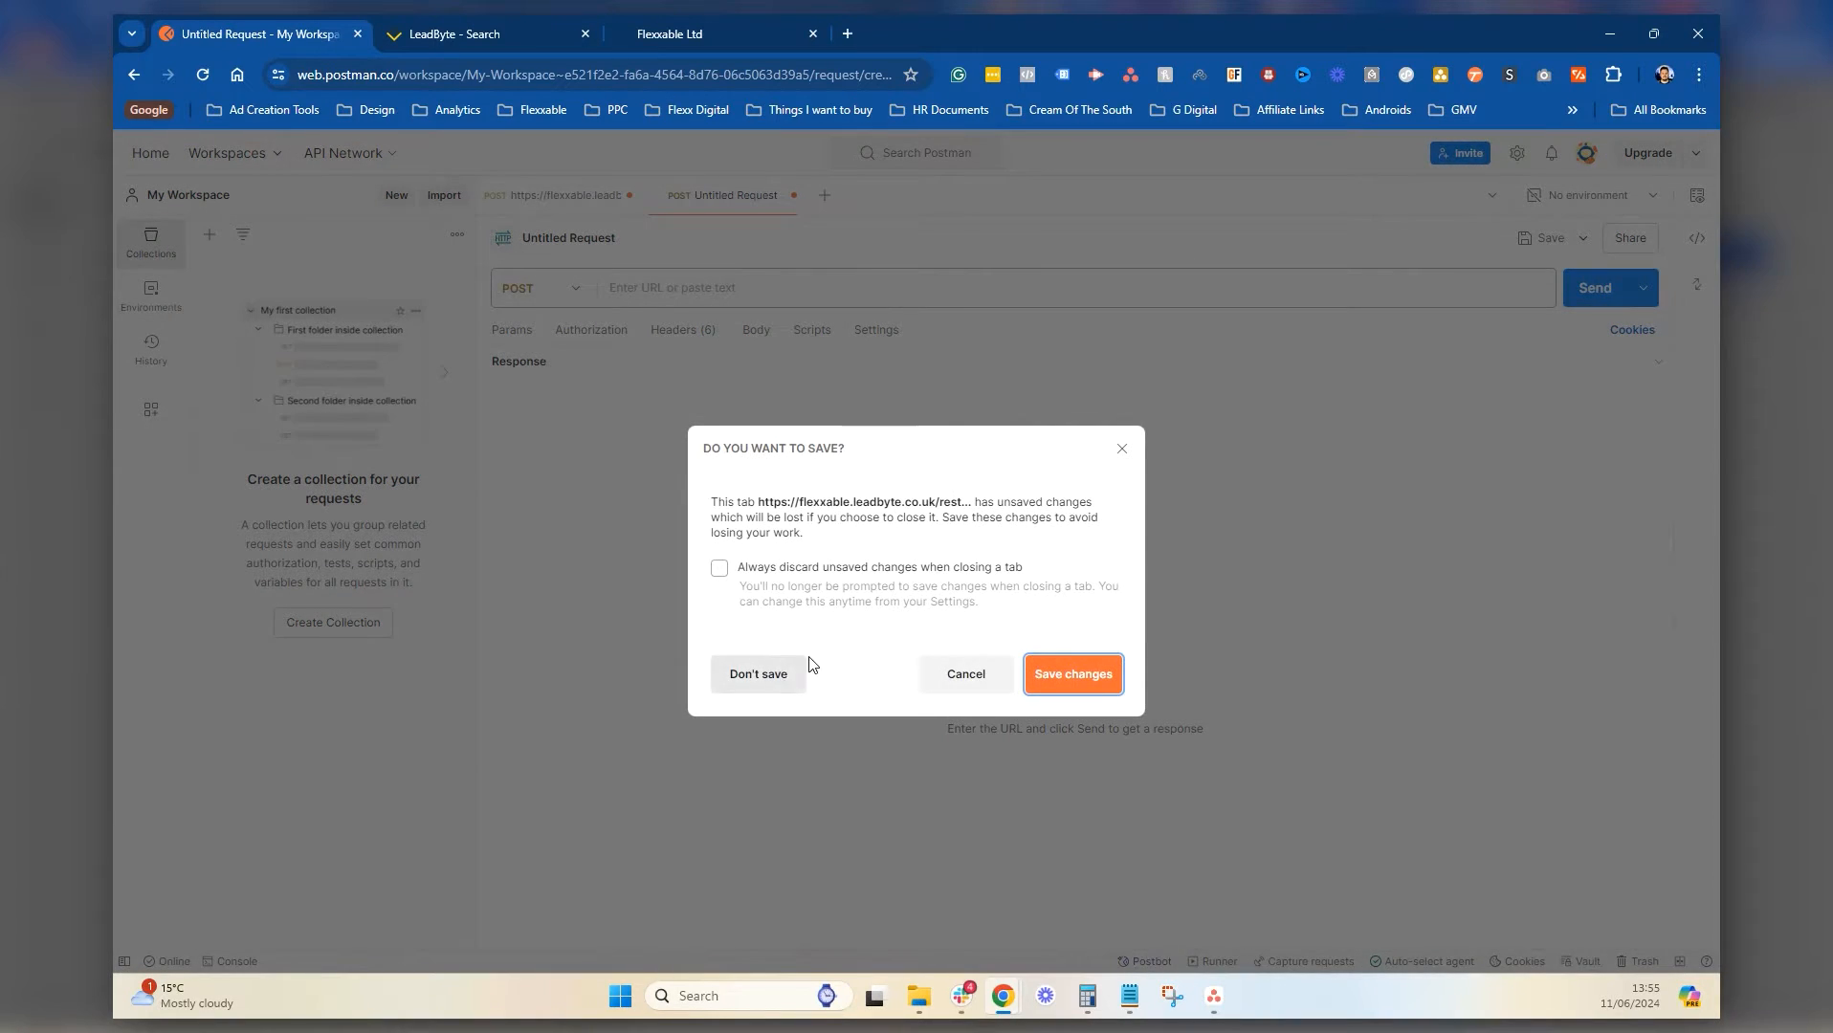
{"action": "left_click", "coordinate": [759, 674]}
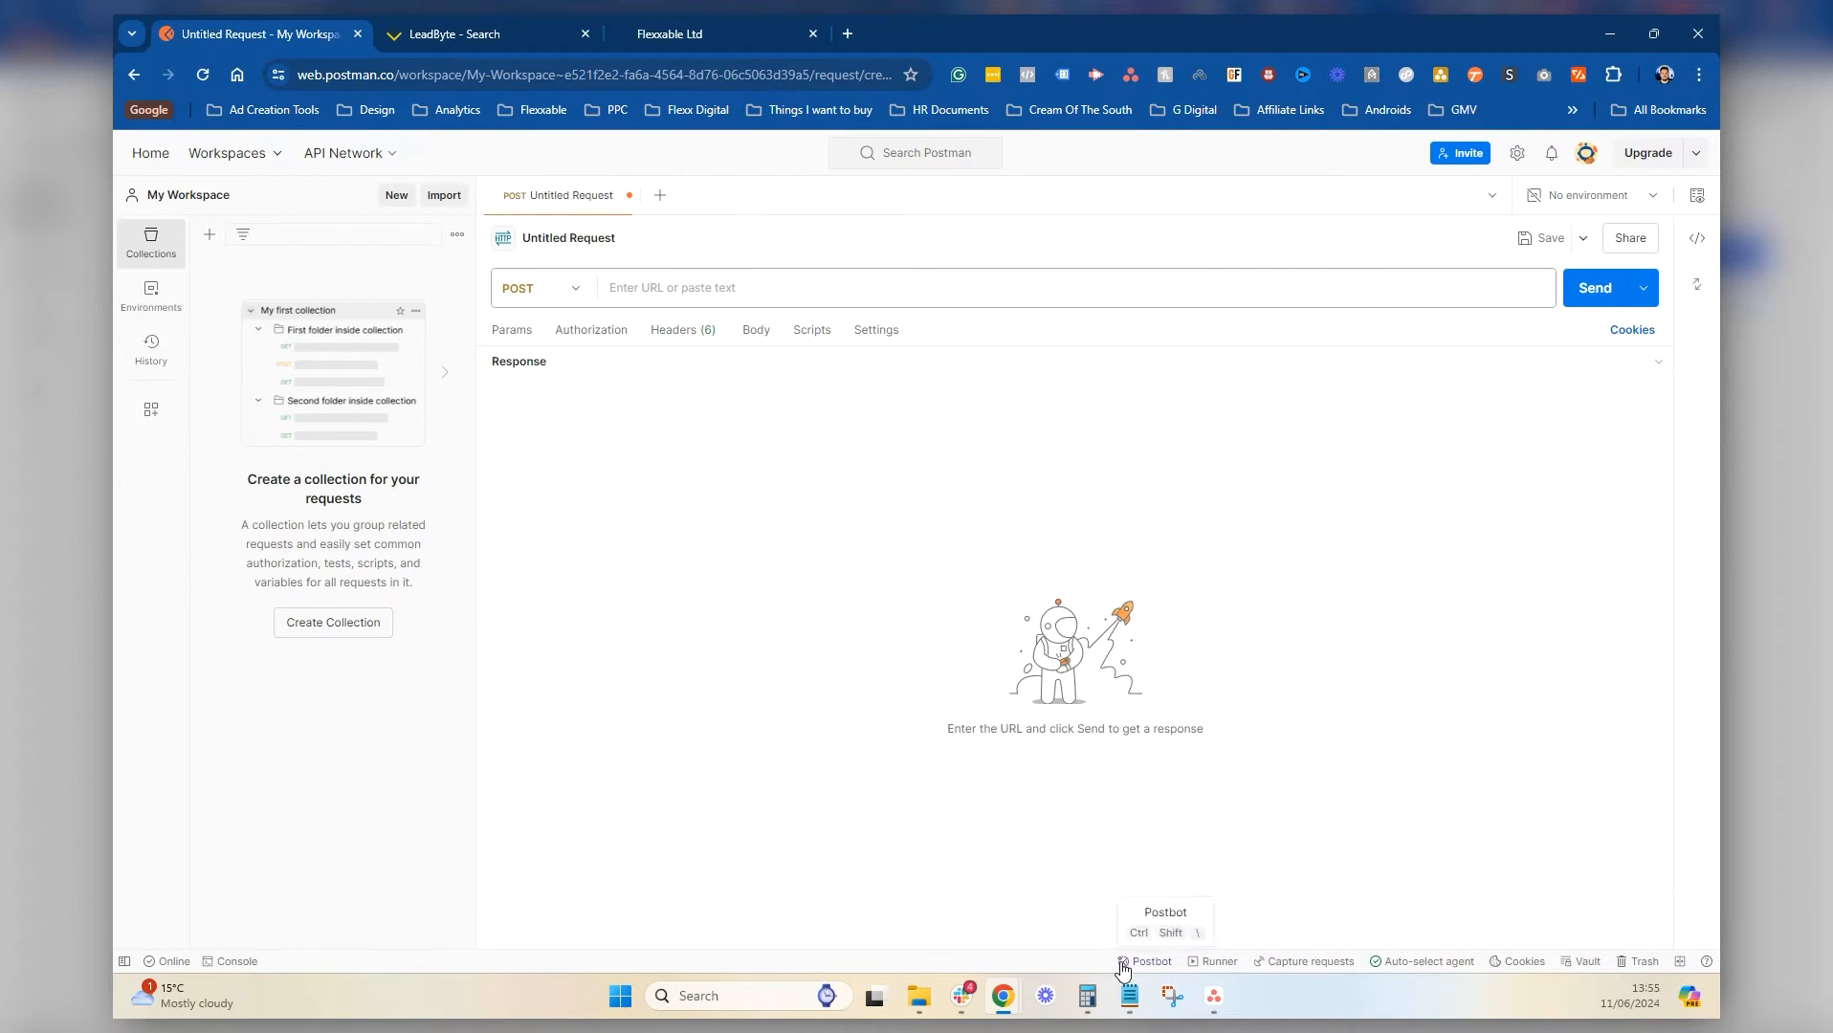
{"action": "left_click", "coordinate": [1129, 996]}
{"action": "scroll", "coordinate": [641, 533], "scroll_direction": "up", "scroll_amount": 5}
{"action": "scroll", "coordinate": [642, 533], "scroll_direction": "down", "scroll_amount": 5}
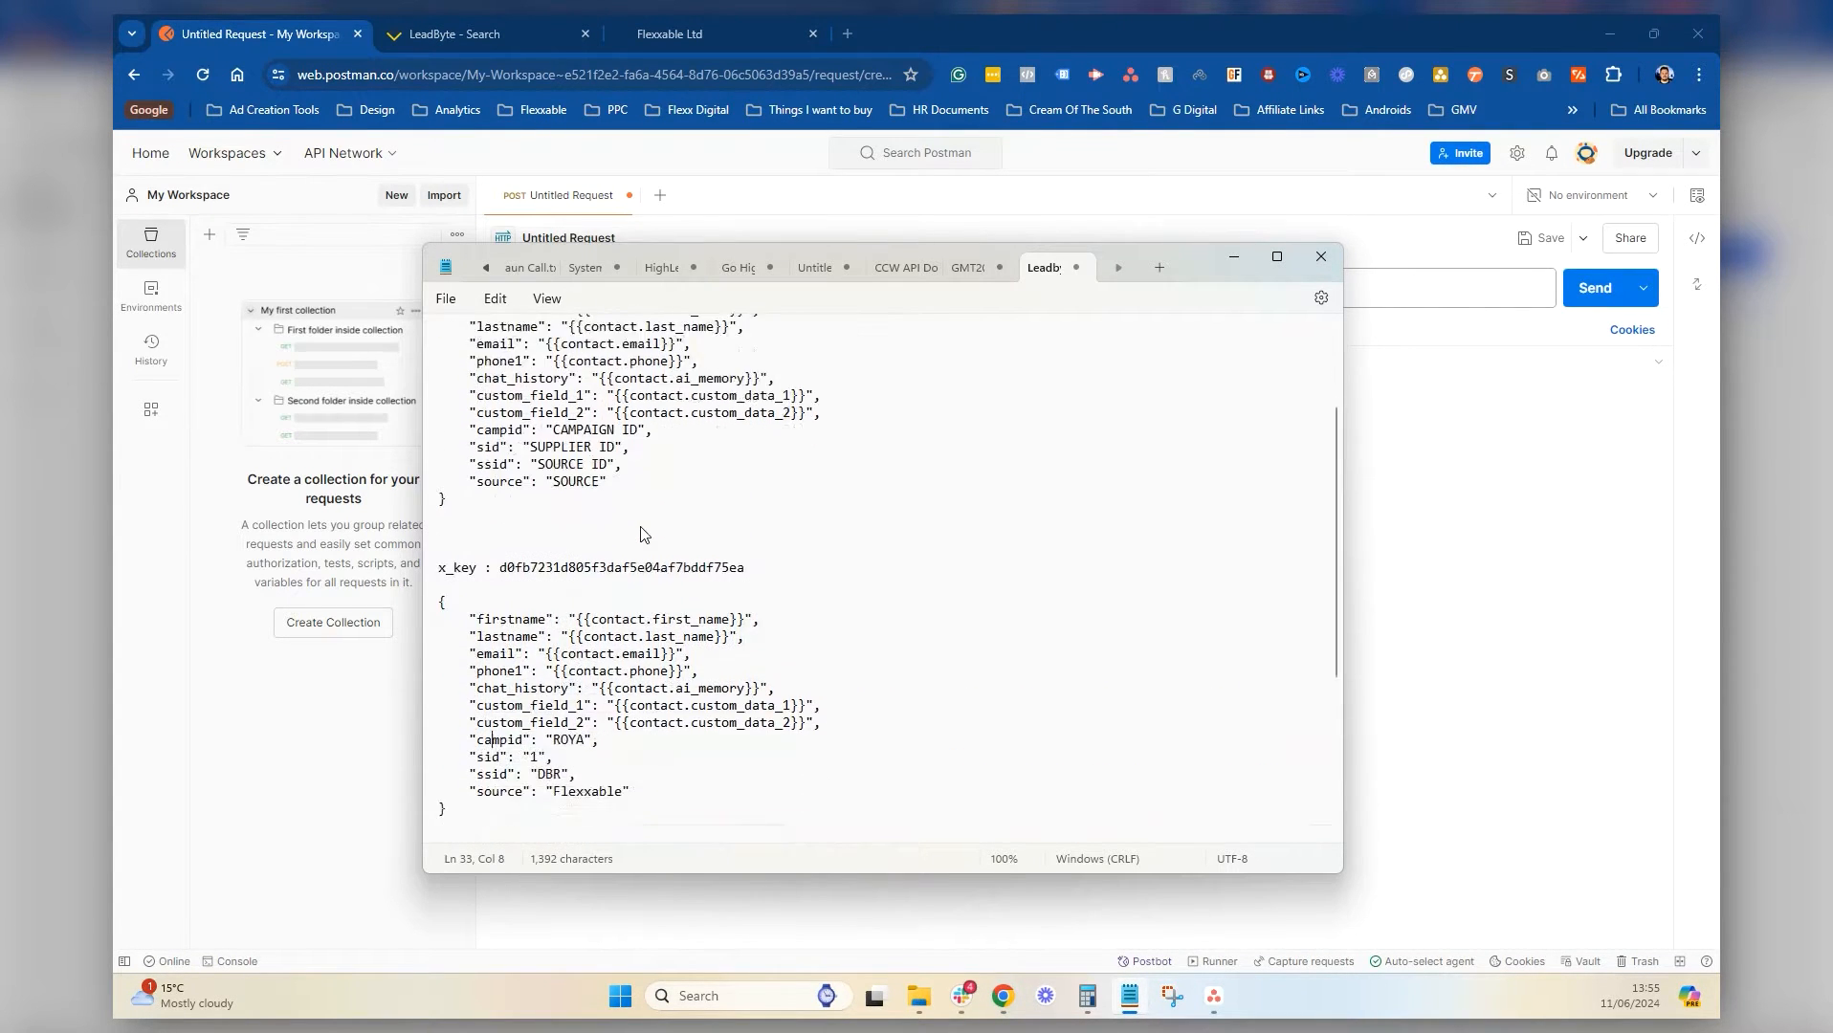
{"action": "scroll", "coordinate": [627, 460], "scroll_direction": "up", "scroll_amount": 5}
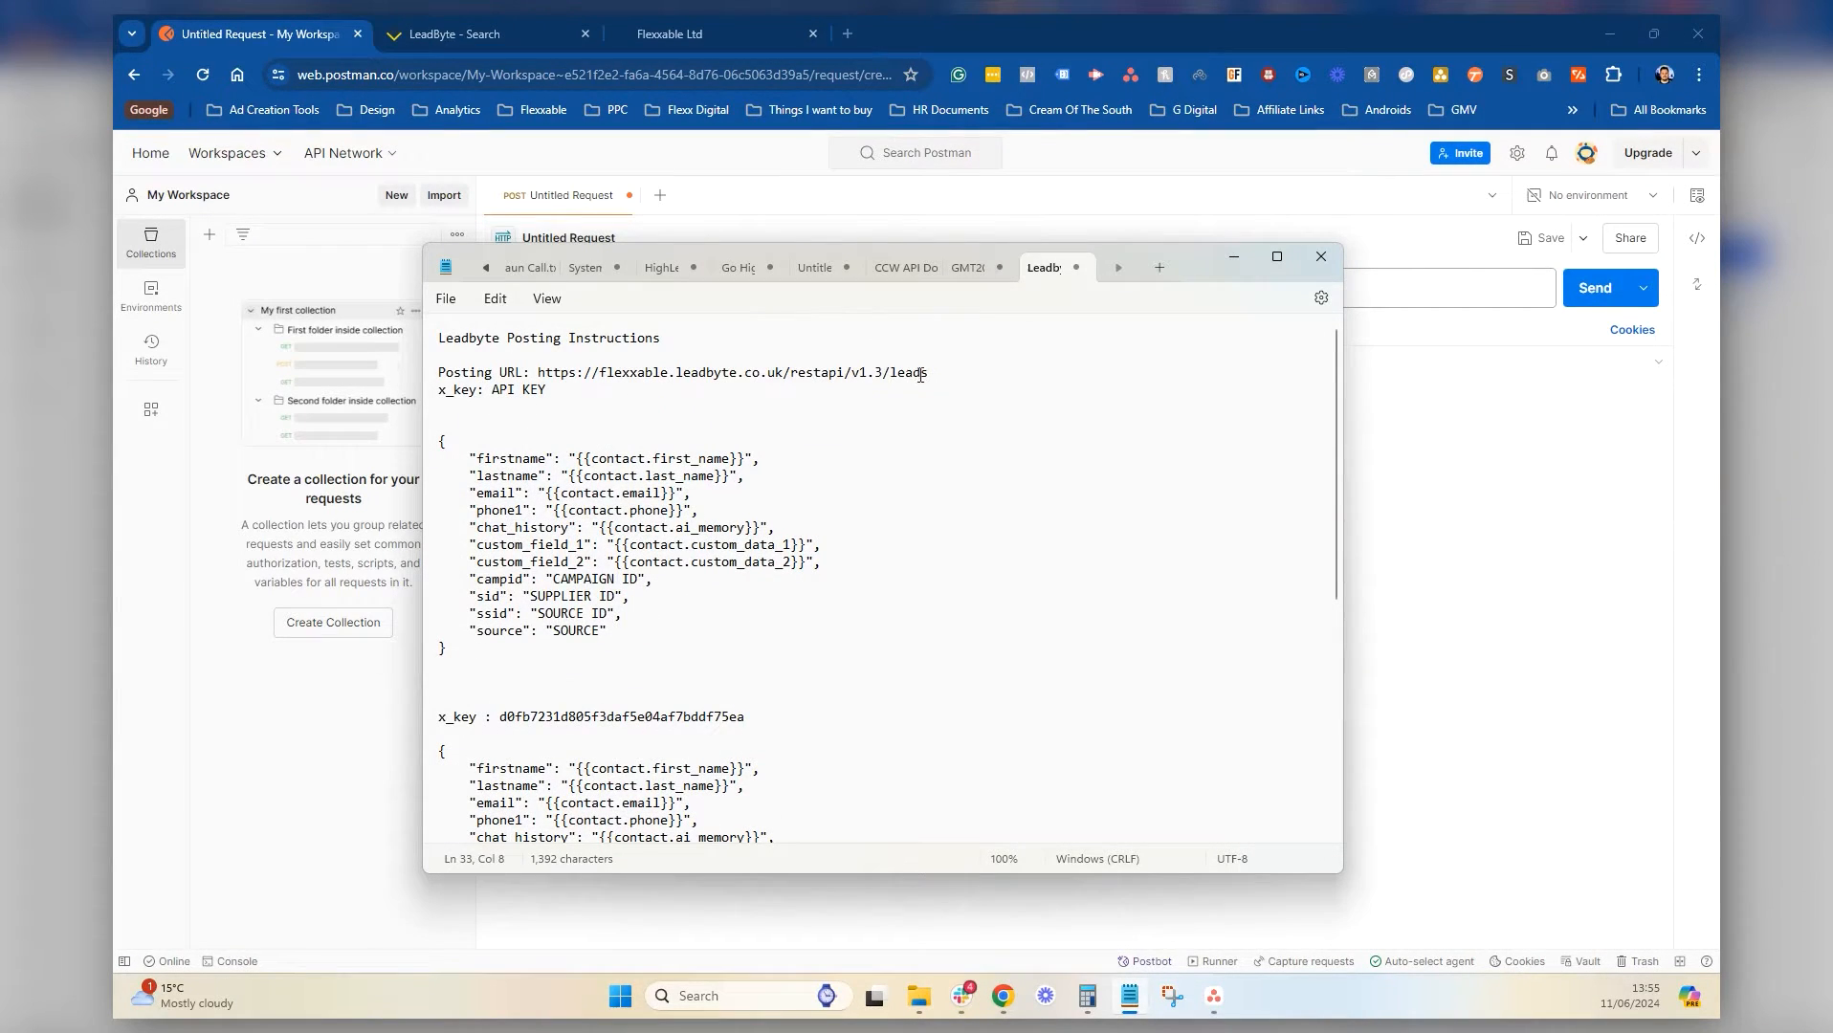
{"action": "left_click_drag", "start_coordinate": [929, 372], "coordinate": [538, 374]}
{"action": "key", "text": "ctrl+c"}
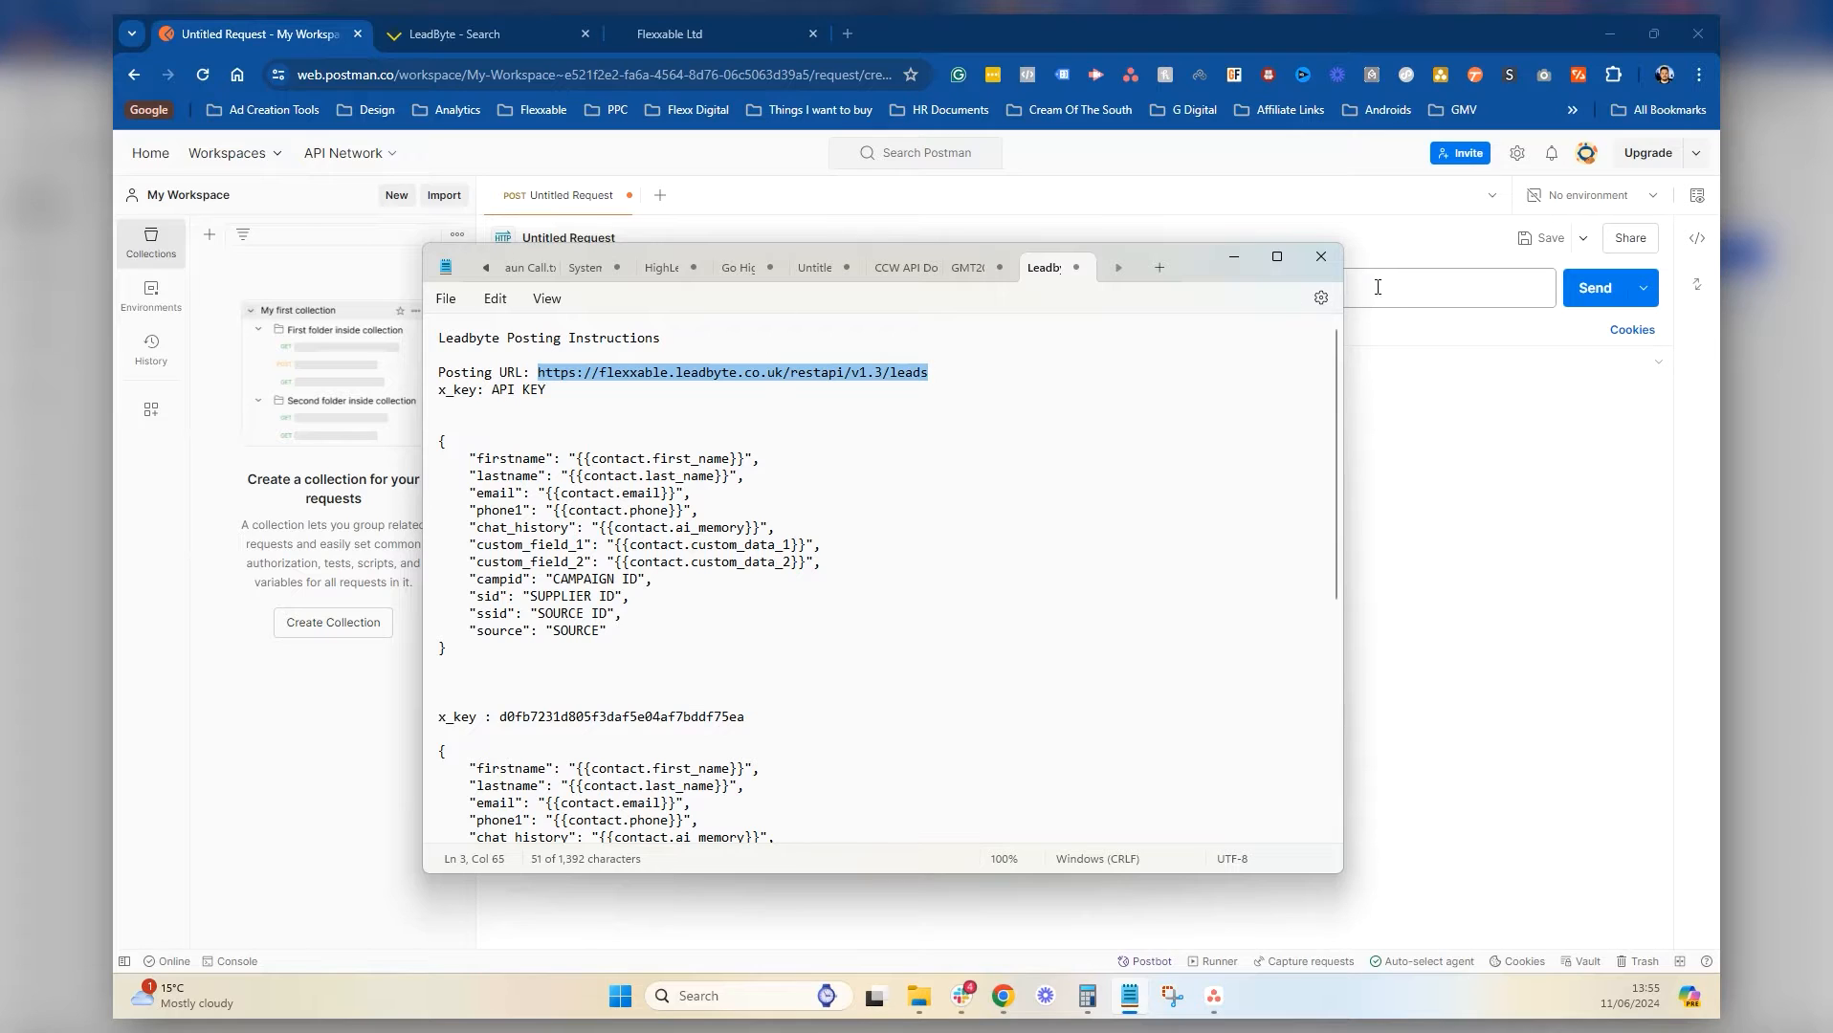
{"action": "left_click", "coordinate": [1235, 256]}
{"action": "left_click", "coordinate": [688, 291]}
{"action": "key", "text": "ctrl+v"}
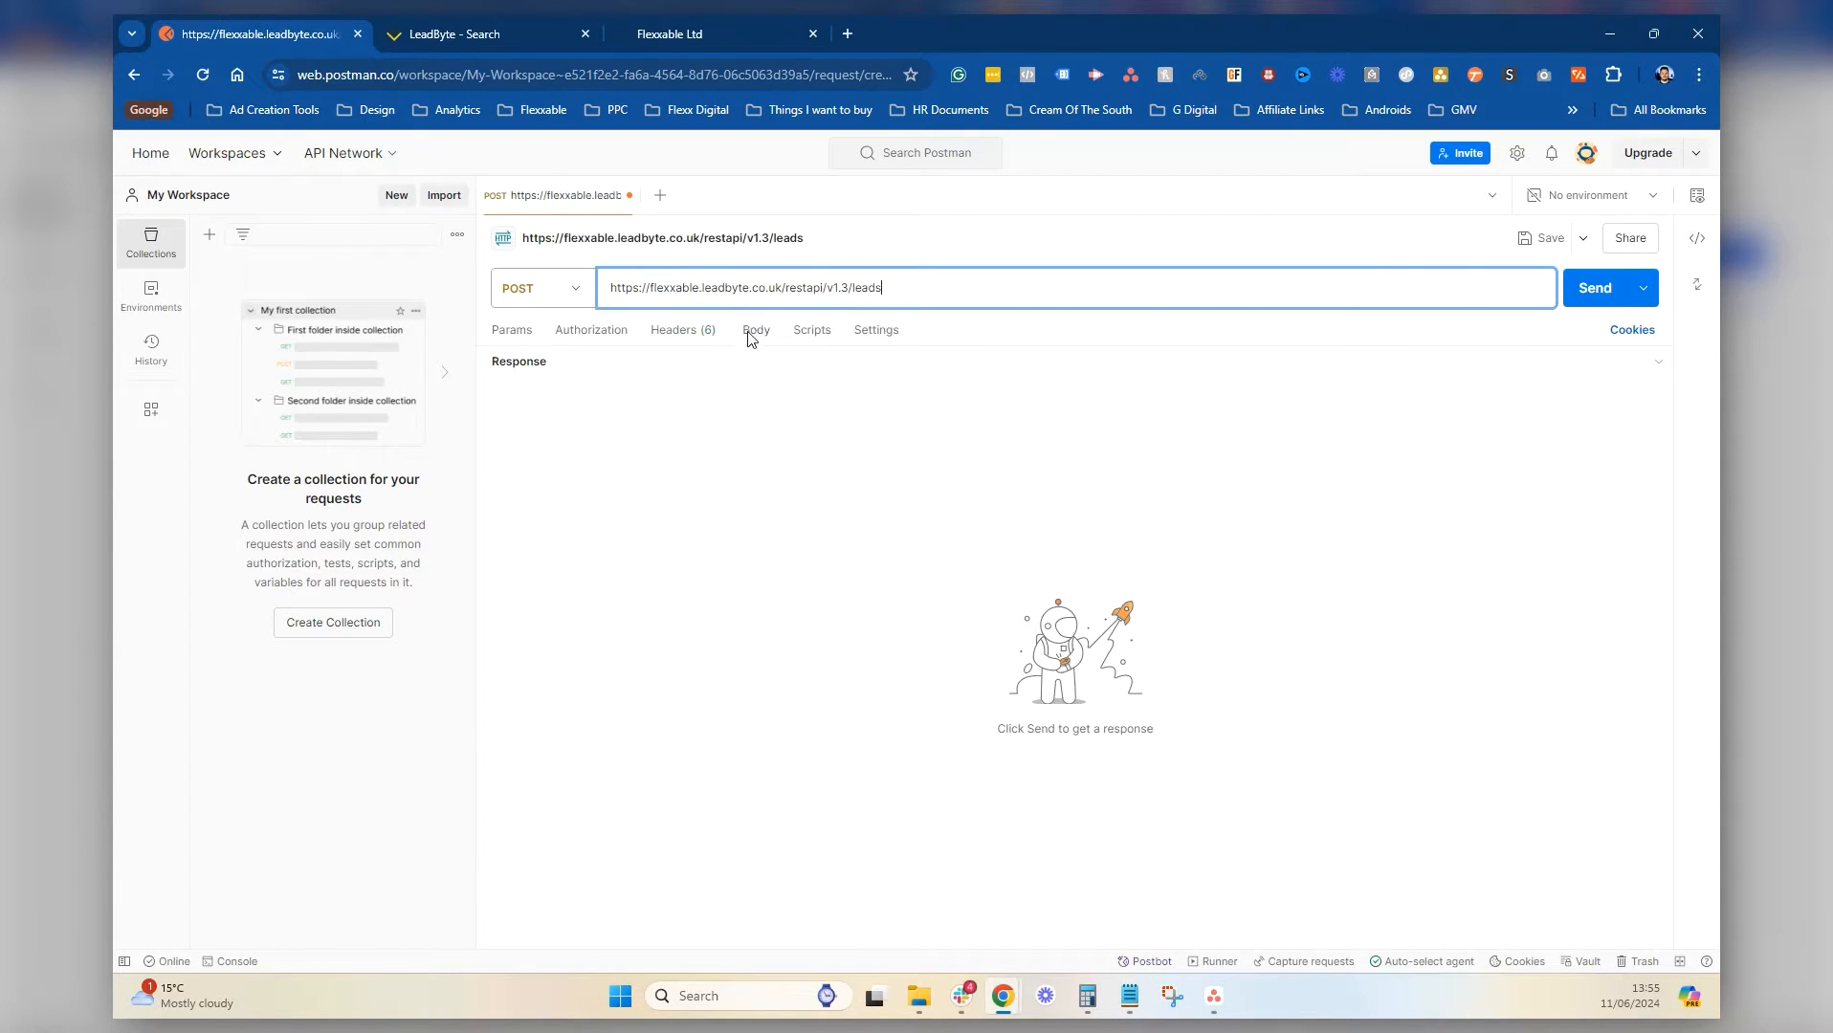
Add an x_key header whose value is the API key copied from the notes
{"action": "left_click", "coordinate": [679, 330]}
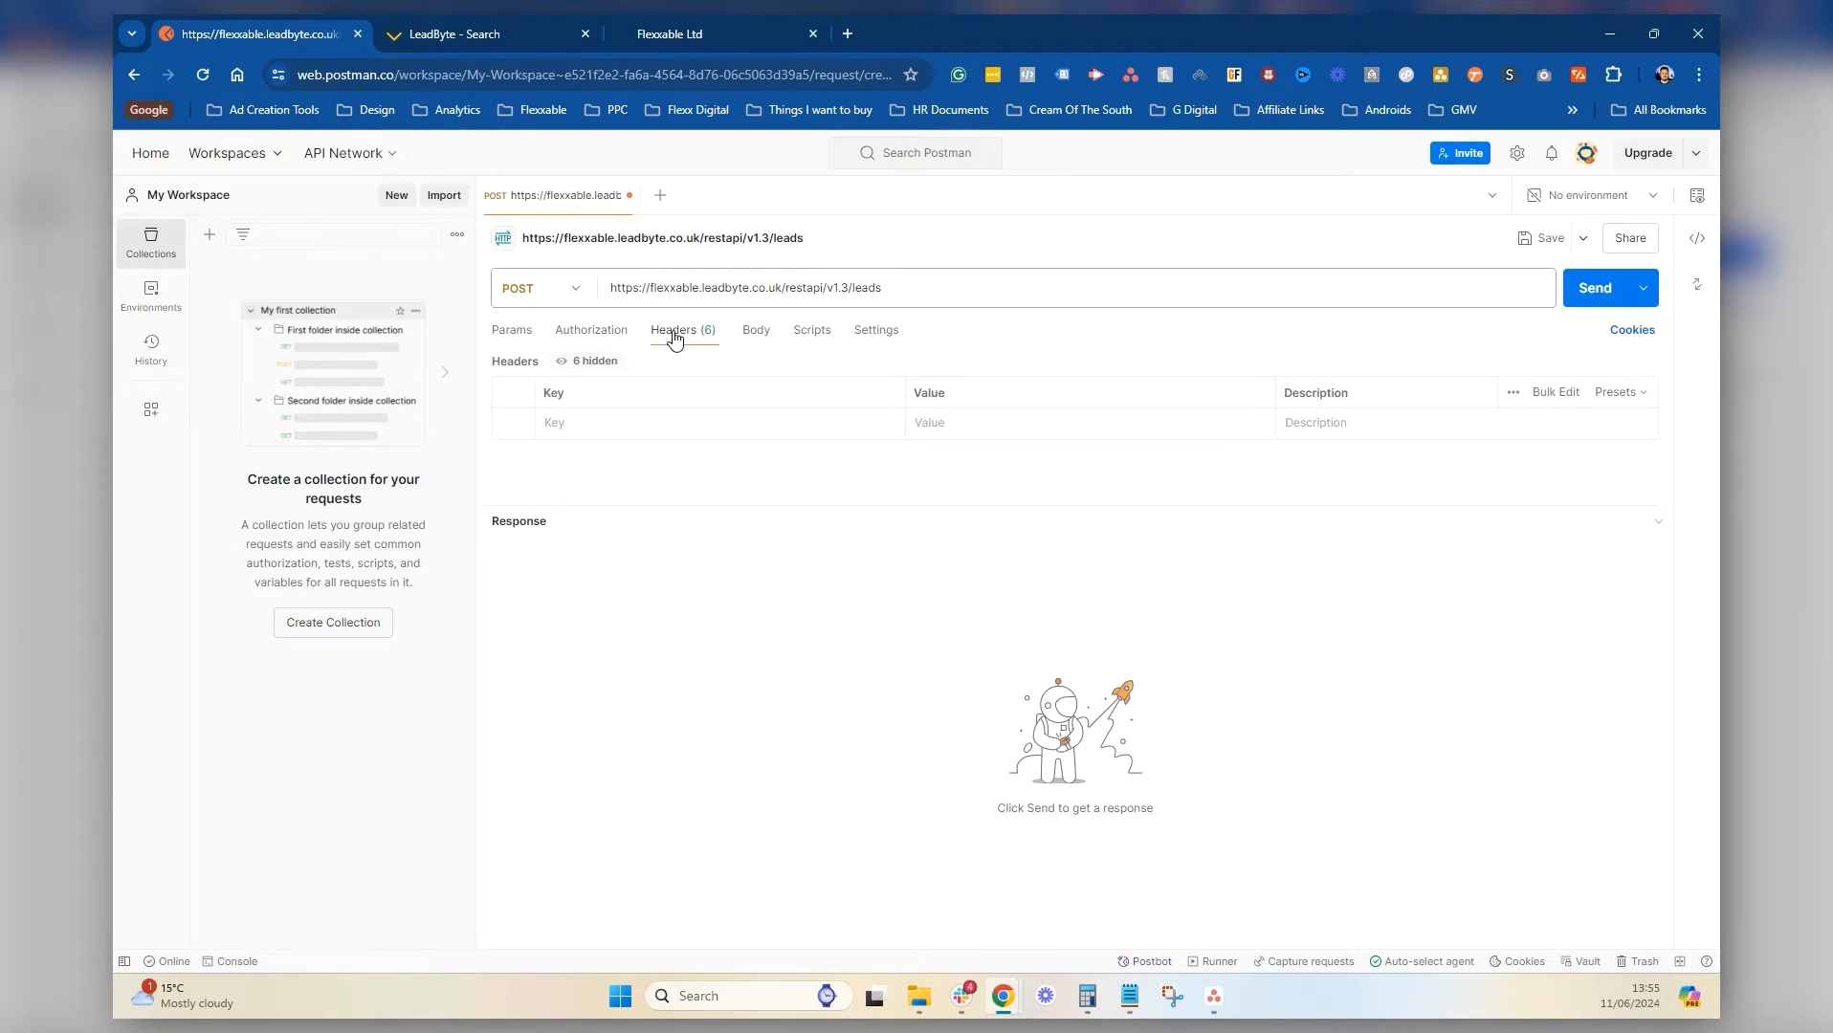
{"action": "left_click", "coordinate": [580, 423]}
{"action": "type", "text": "x_key"}
{"action": "left_click", "coordinate": [834, 732]}
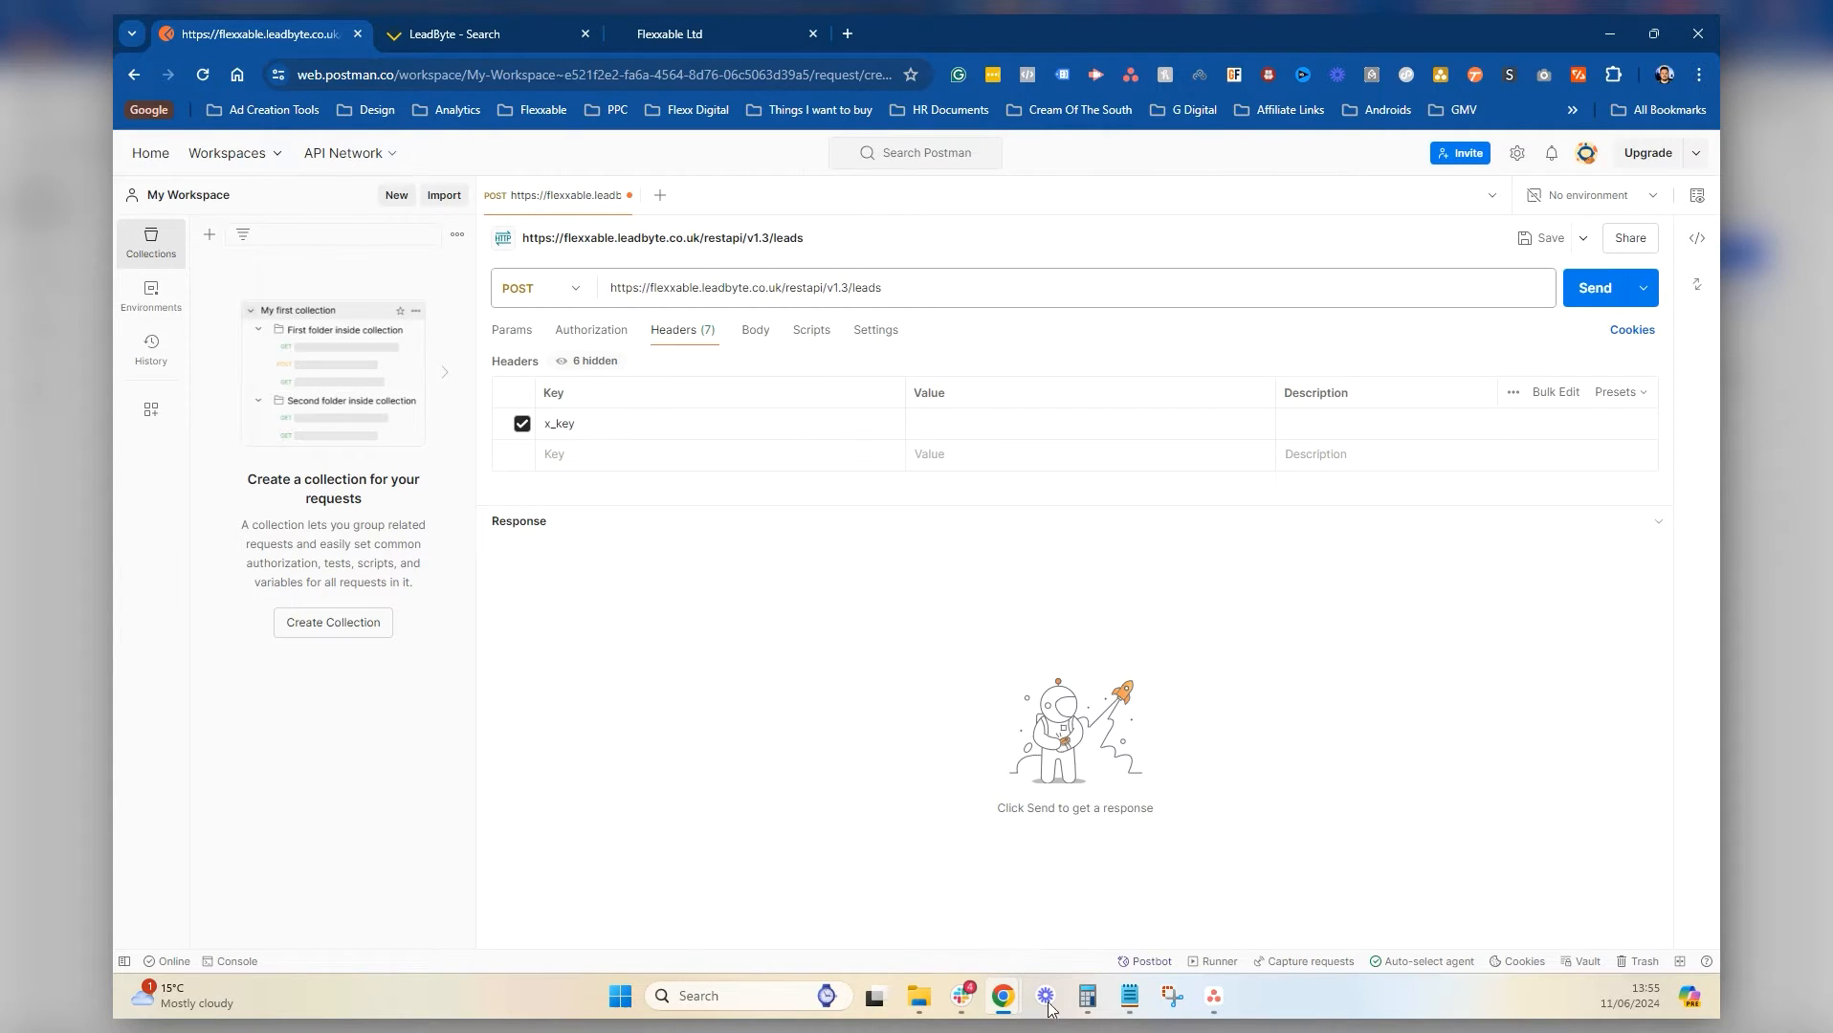
{"action": "left_click", "coordinate": [1130, 996]}
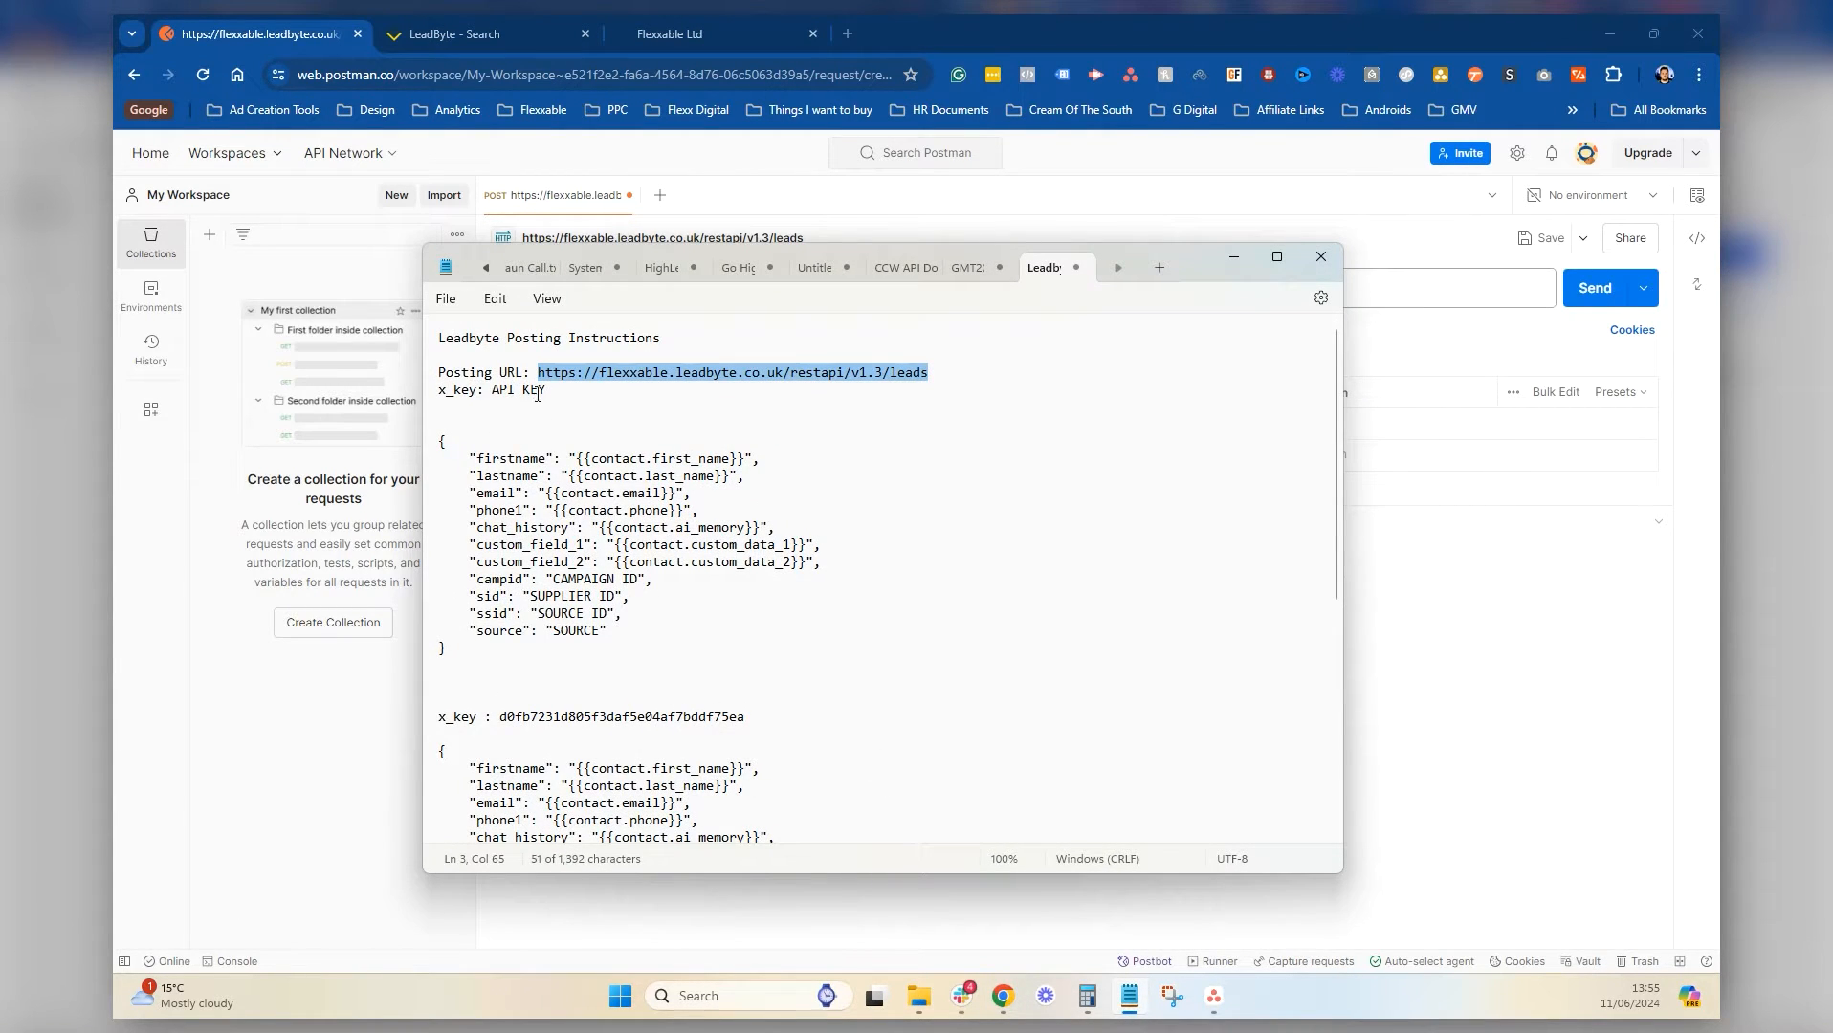
{"action": "left_click_drag", "start_coordinate": [745, 719], "coordinate": [506, 725]}
{"action": "key", "text": "ctrl+c"}
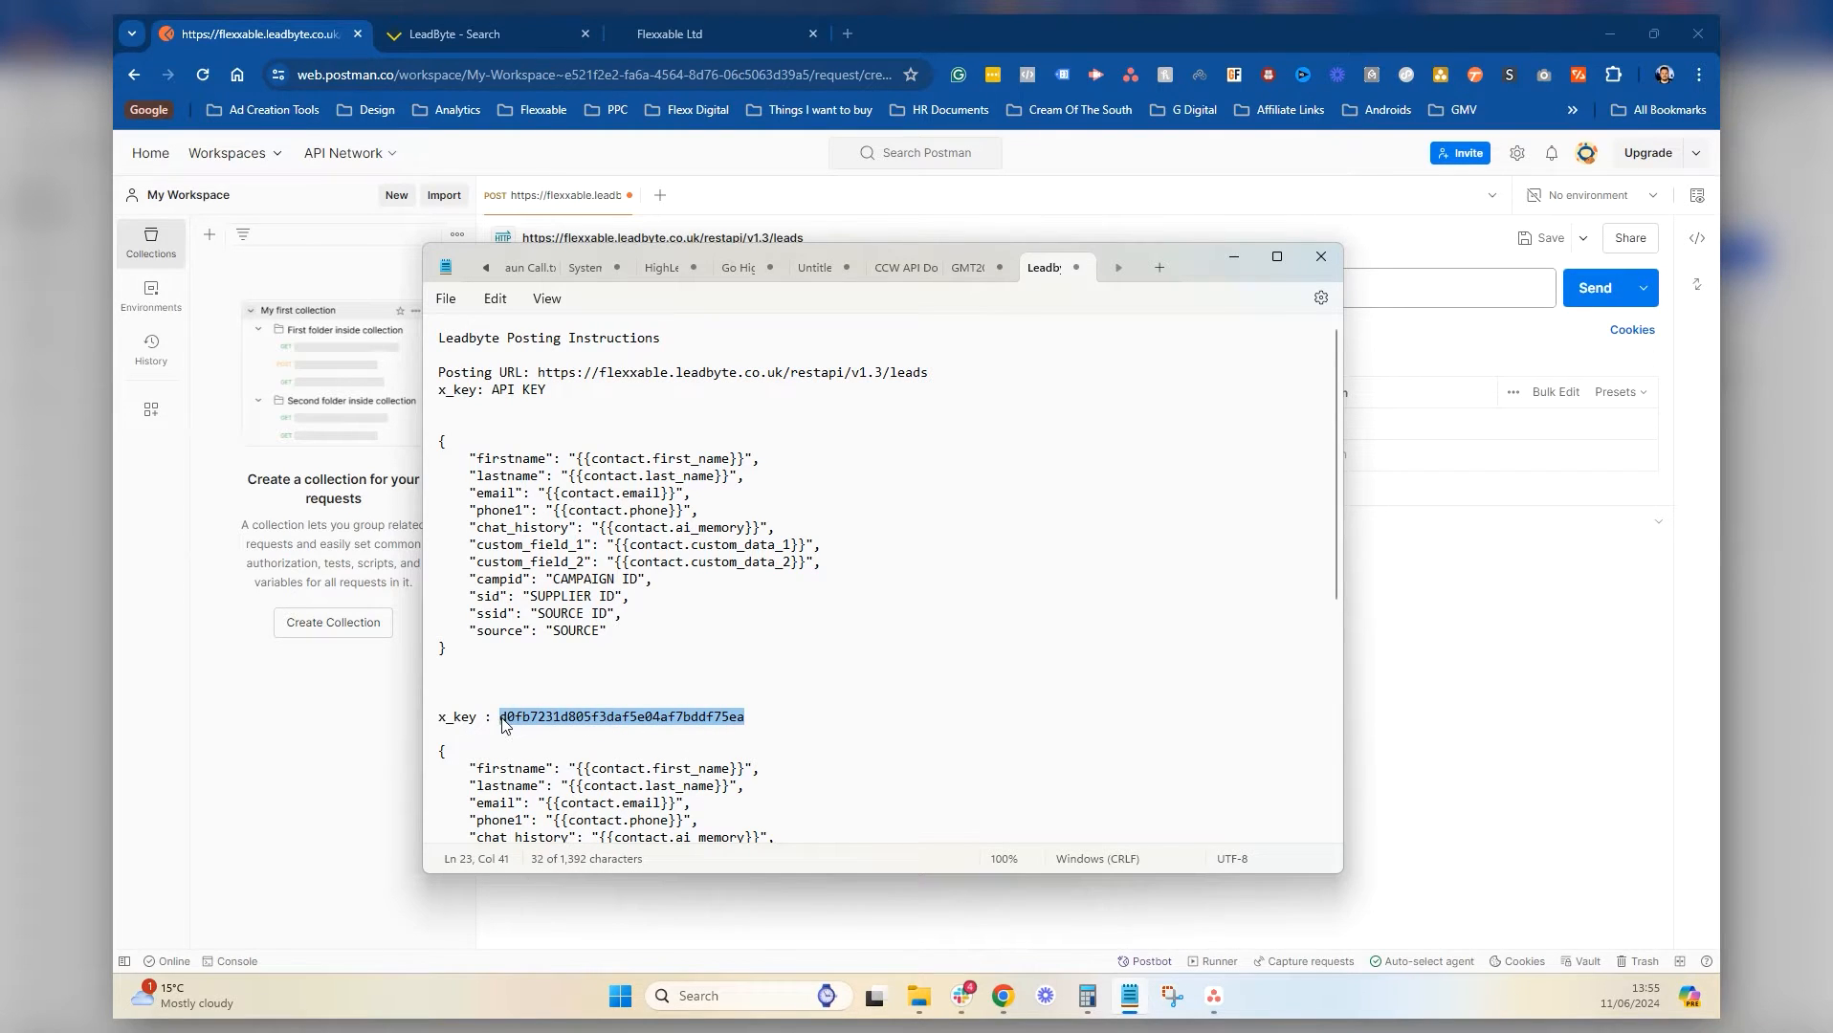
{"action": "left_click", "coordinate": [1359, 571]}
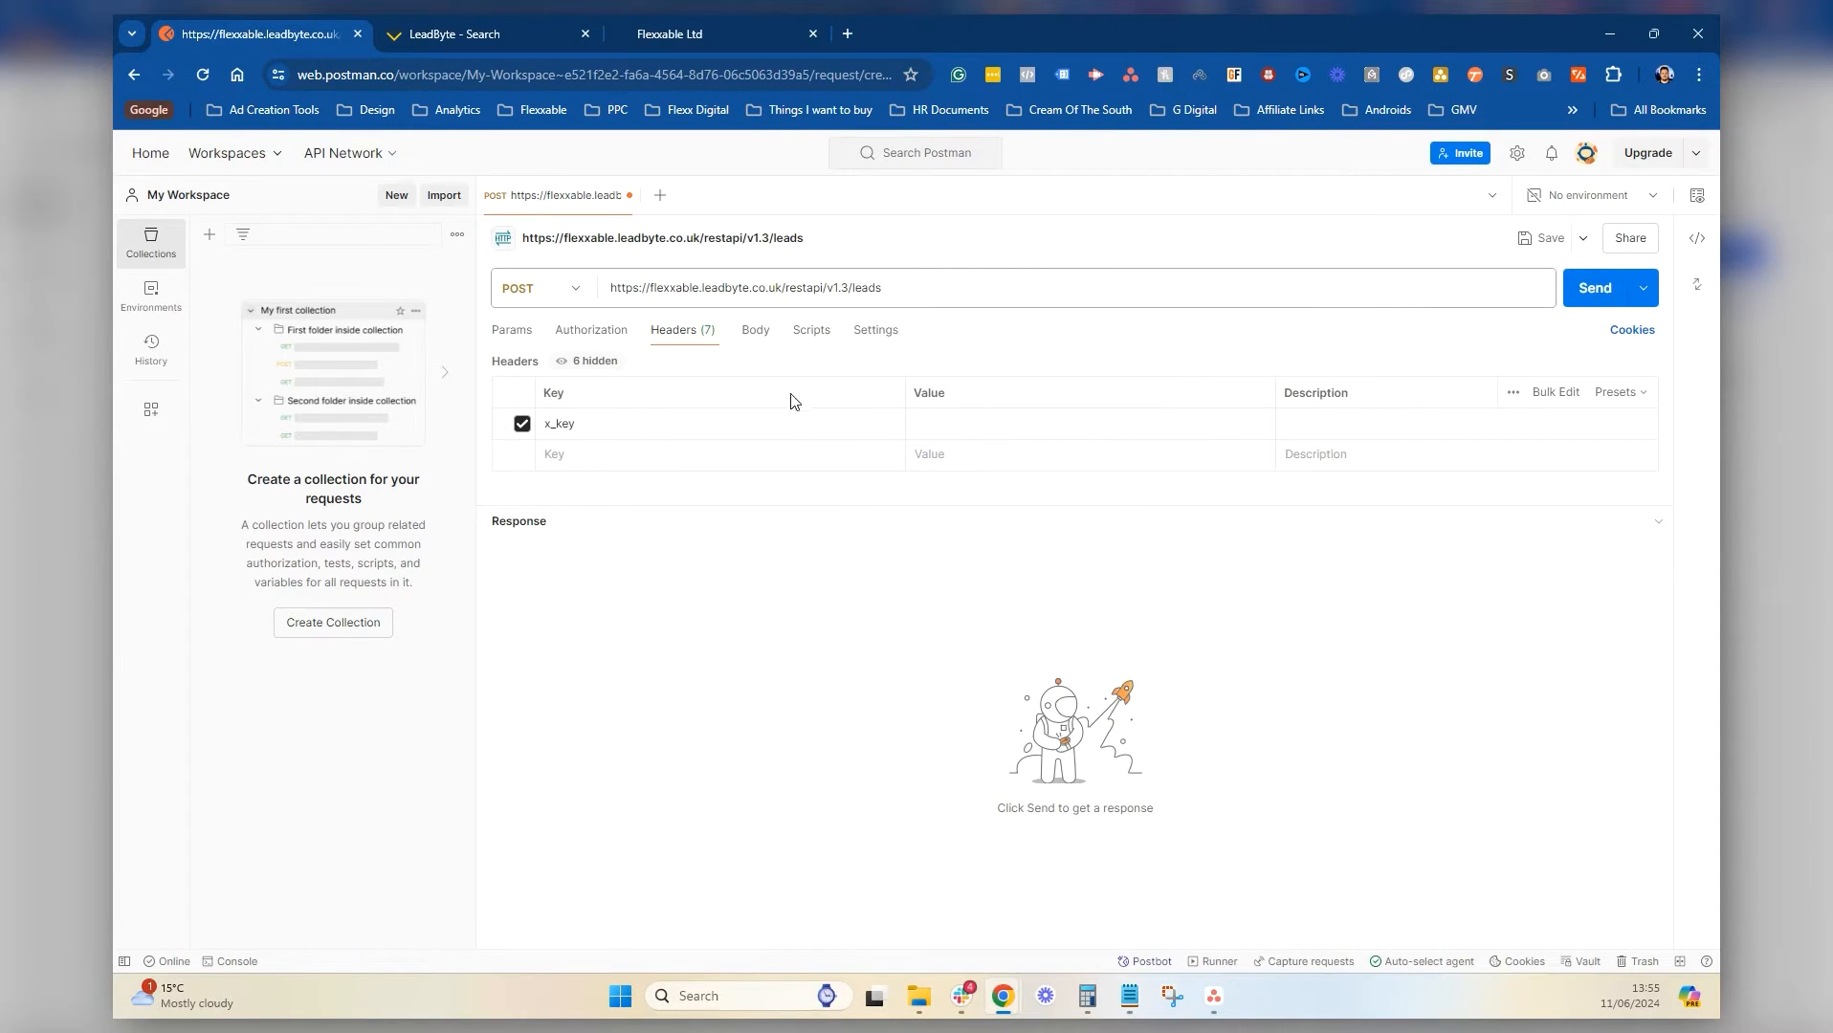
{"action": "key", "text": "ctrl+v"}
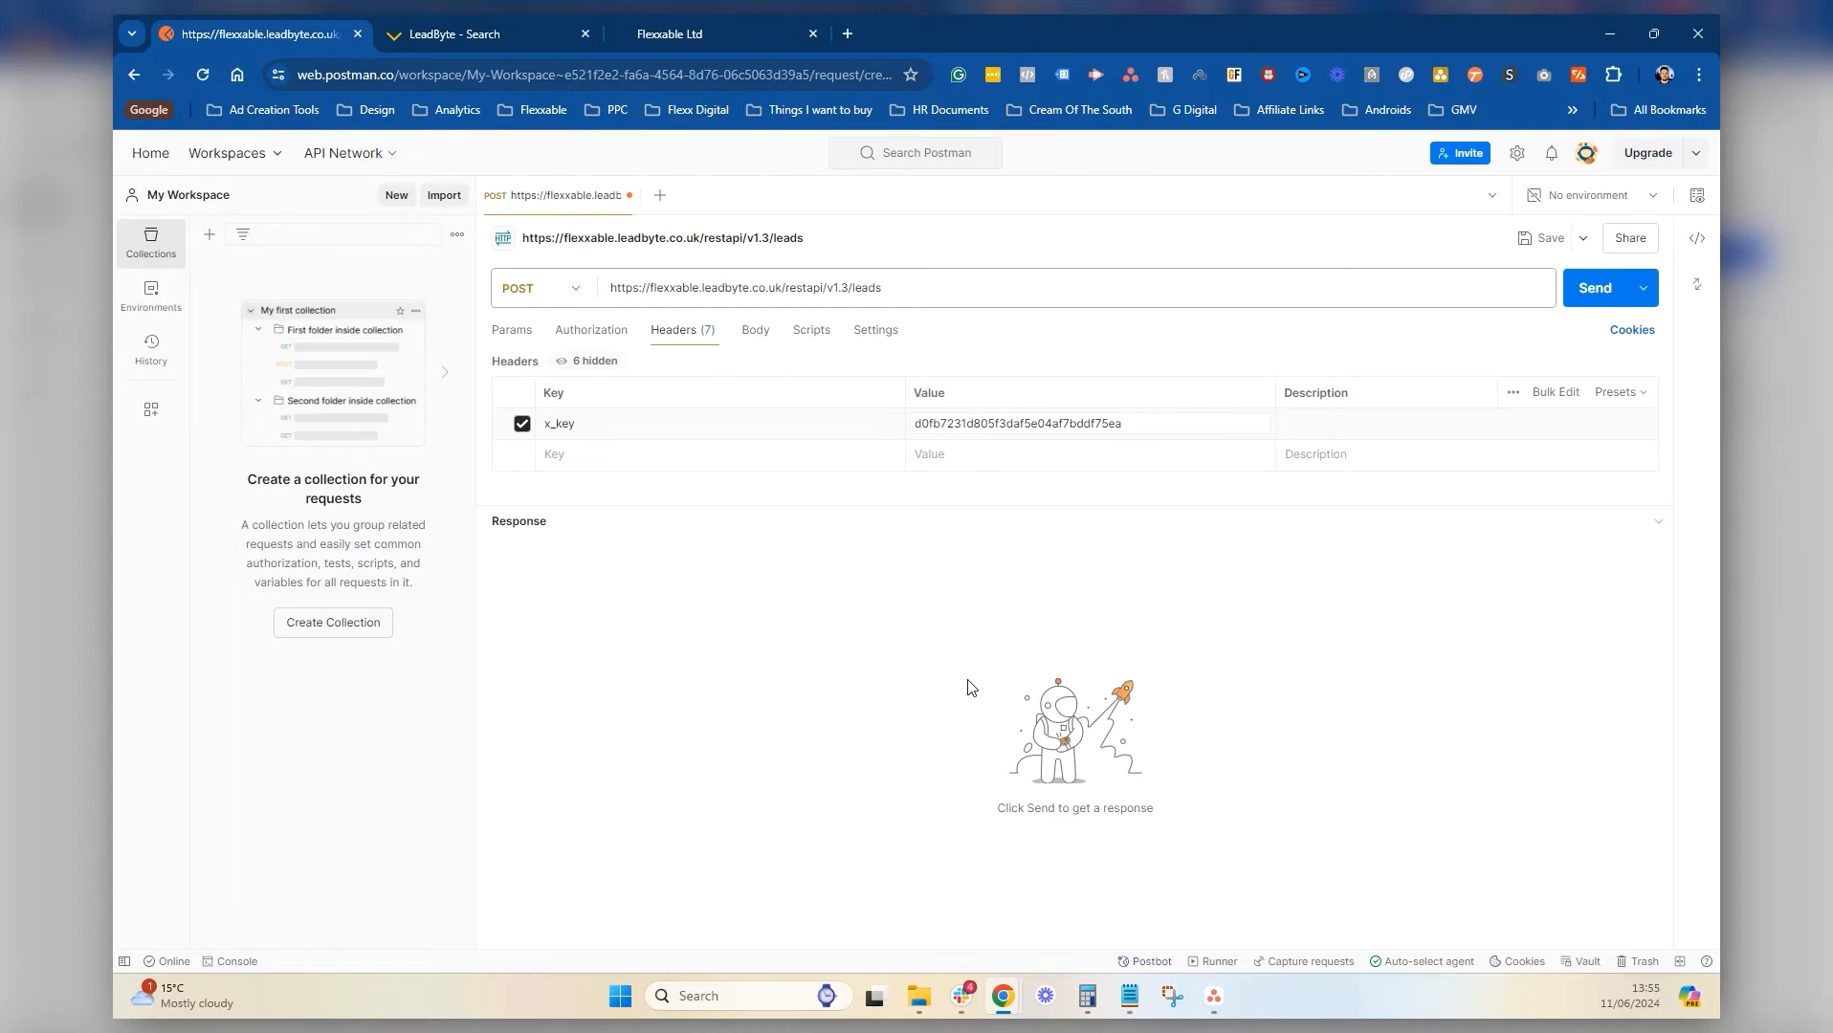
{"action": "left_click", "coordinate": [754, 331]}
Set the body to raw and select the sample test lead JSON in the notes
{"action": "left_click", "coordinate": [818, 367]}
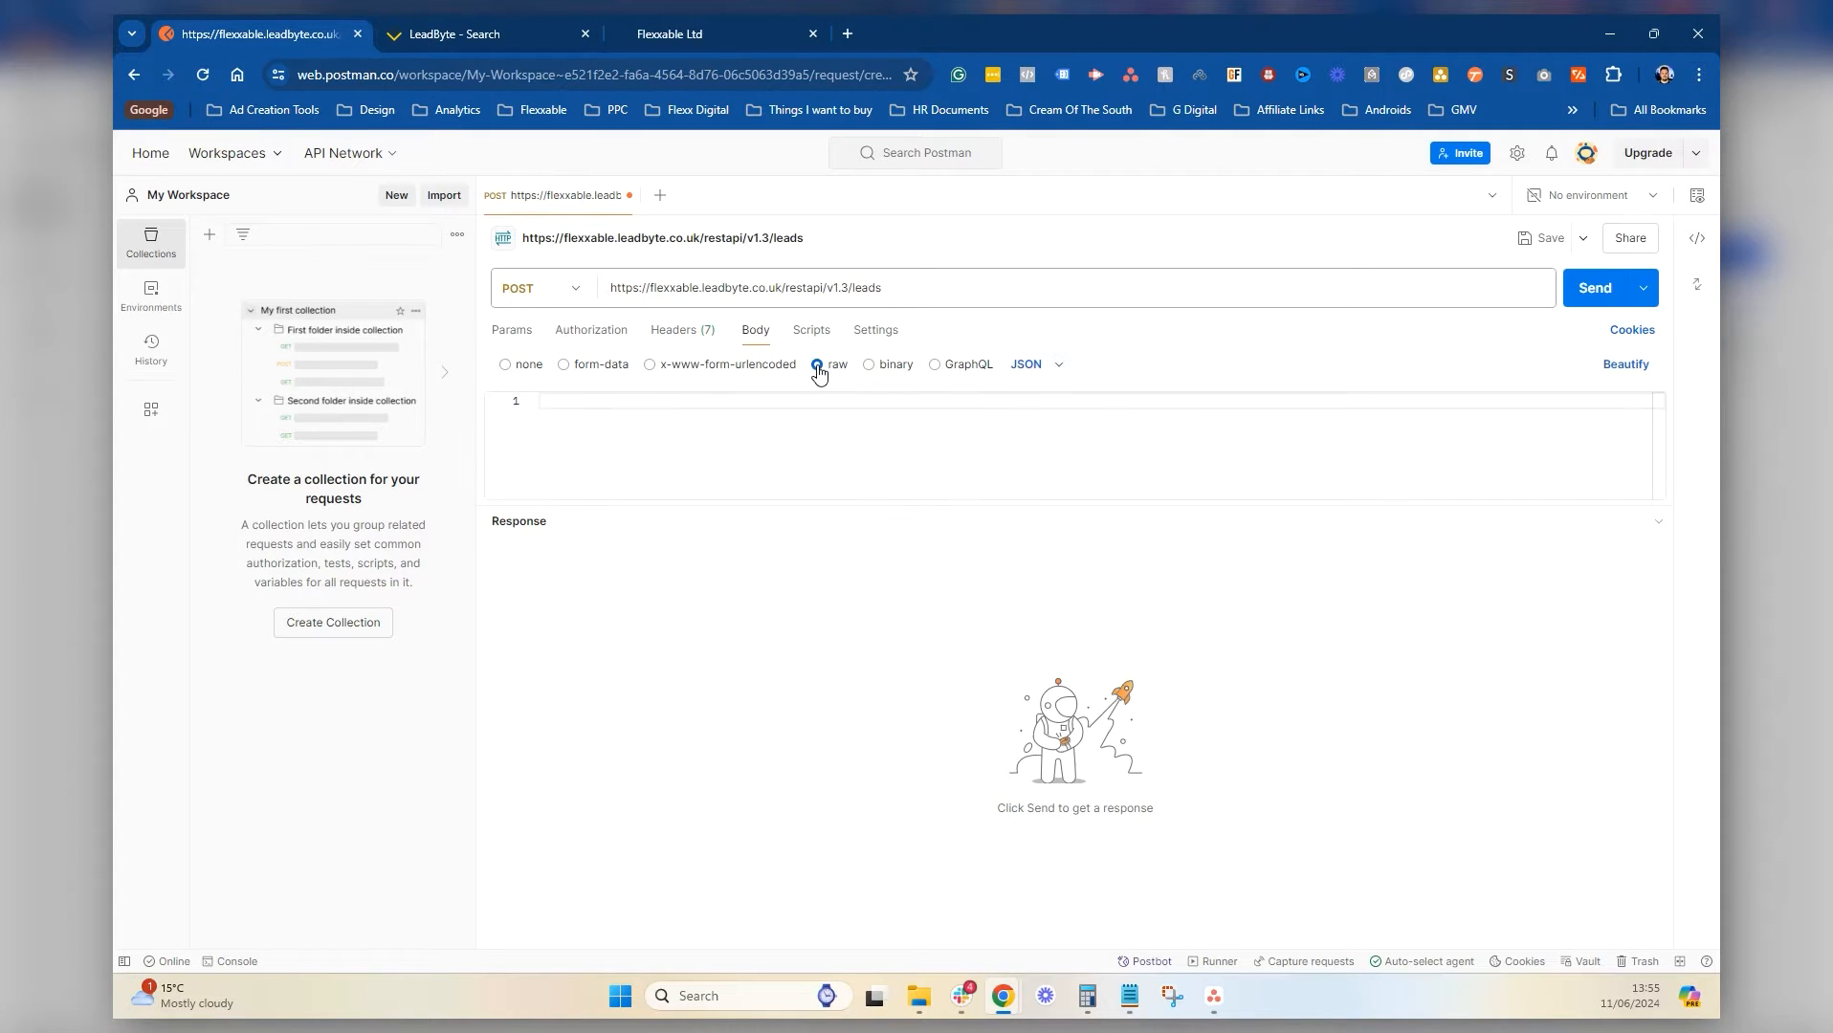
{"action": "left_click", "coordinate": [1131, 997]}
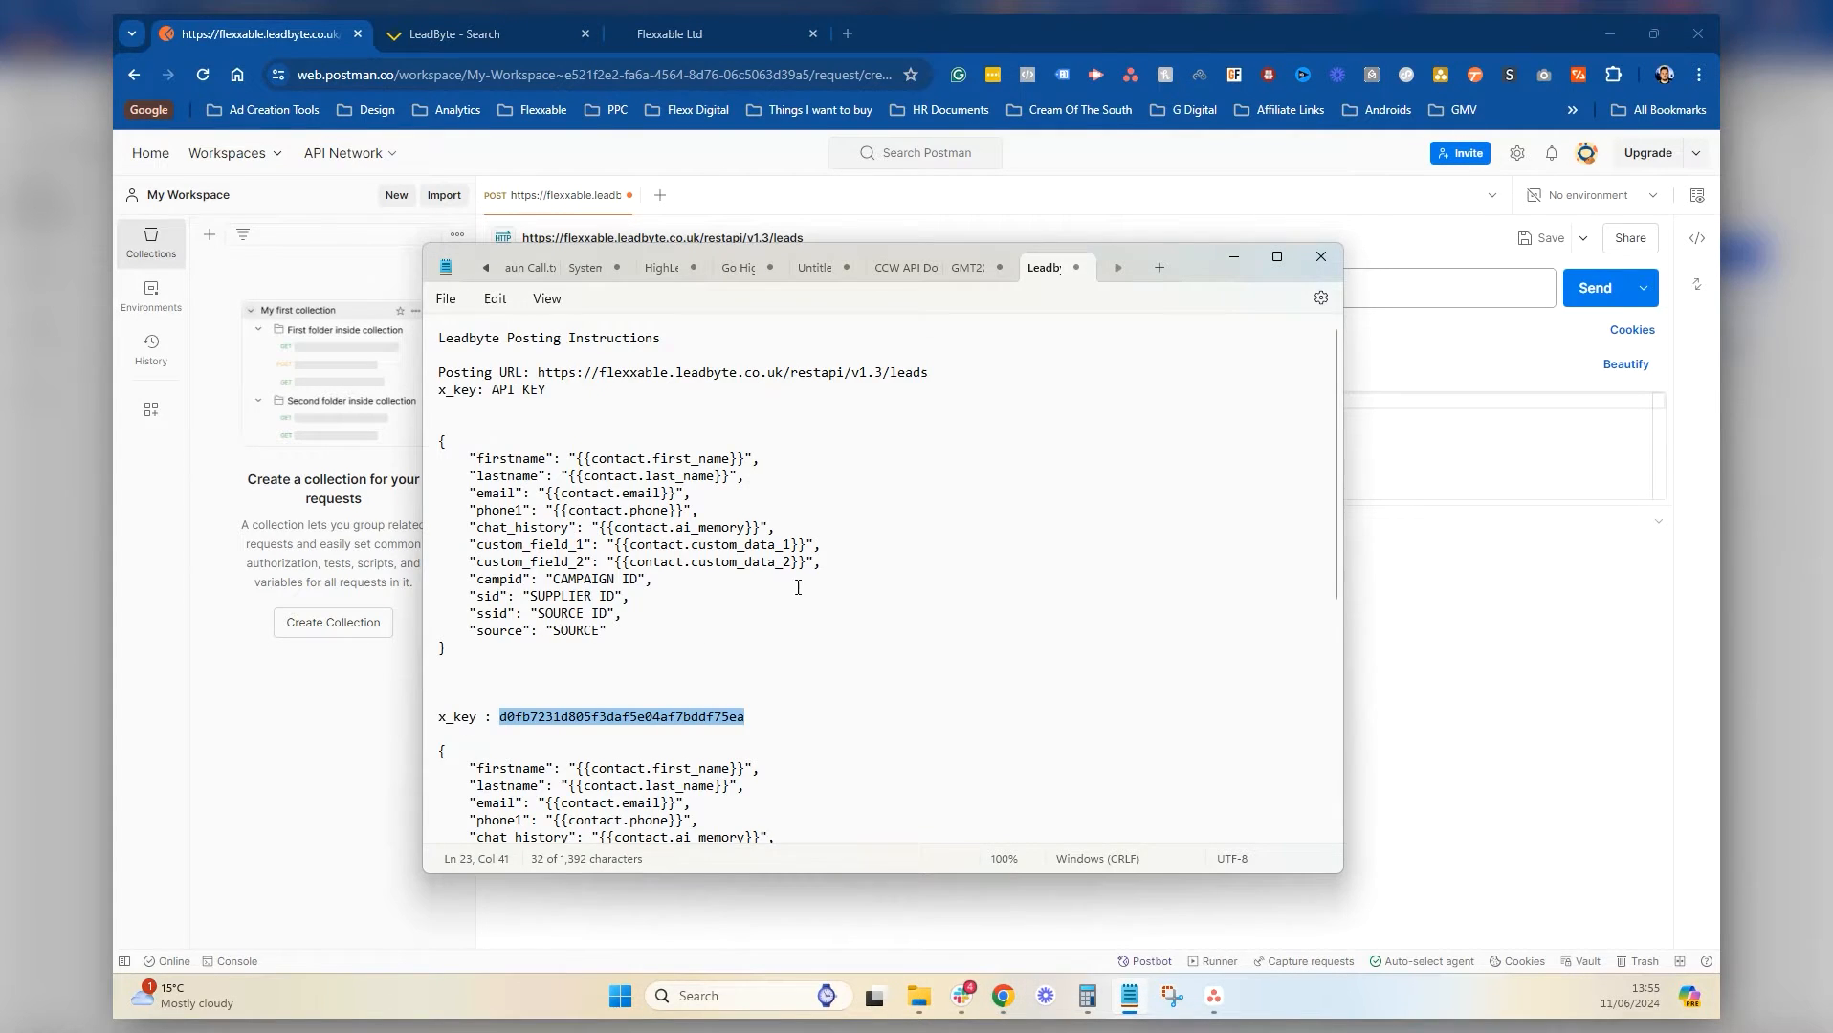
{"action": "scroll", "coordinate": [798, 588], "scroll_direction": "down", "scroll_amount": 8}
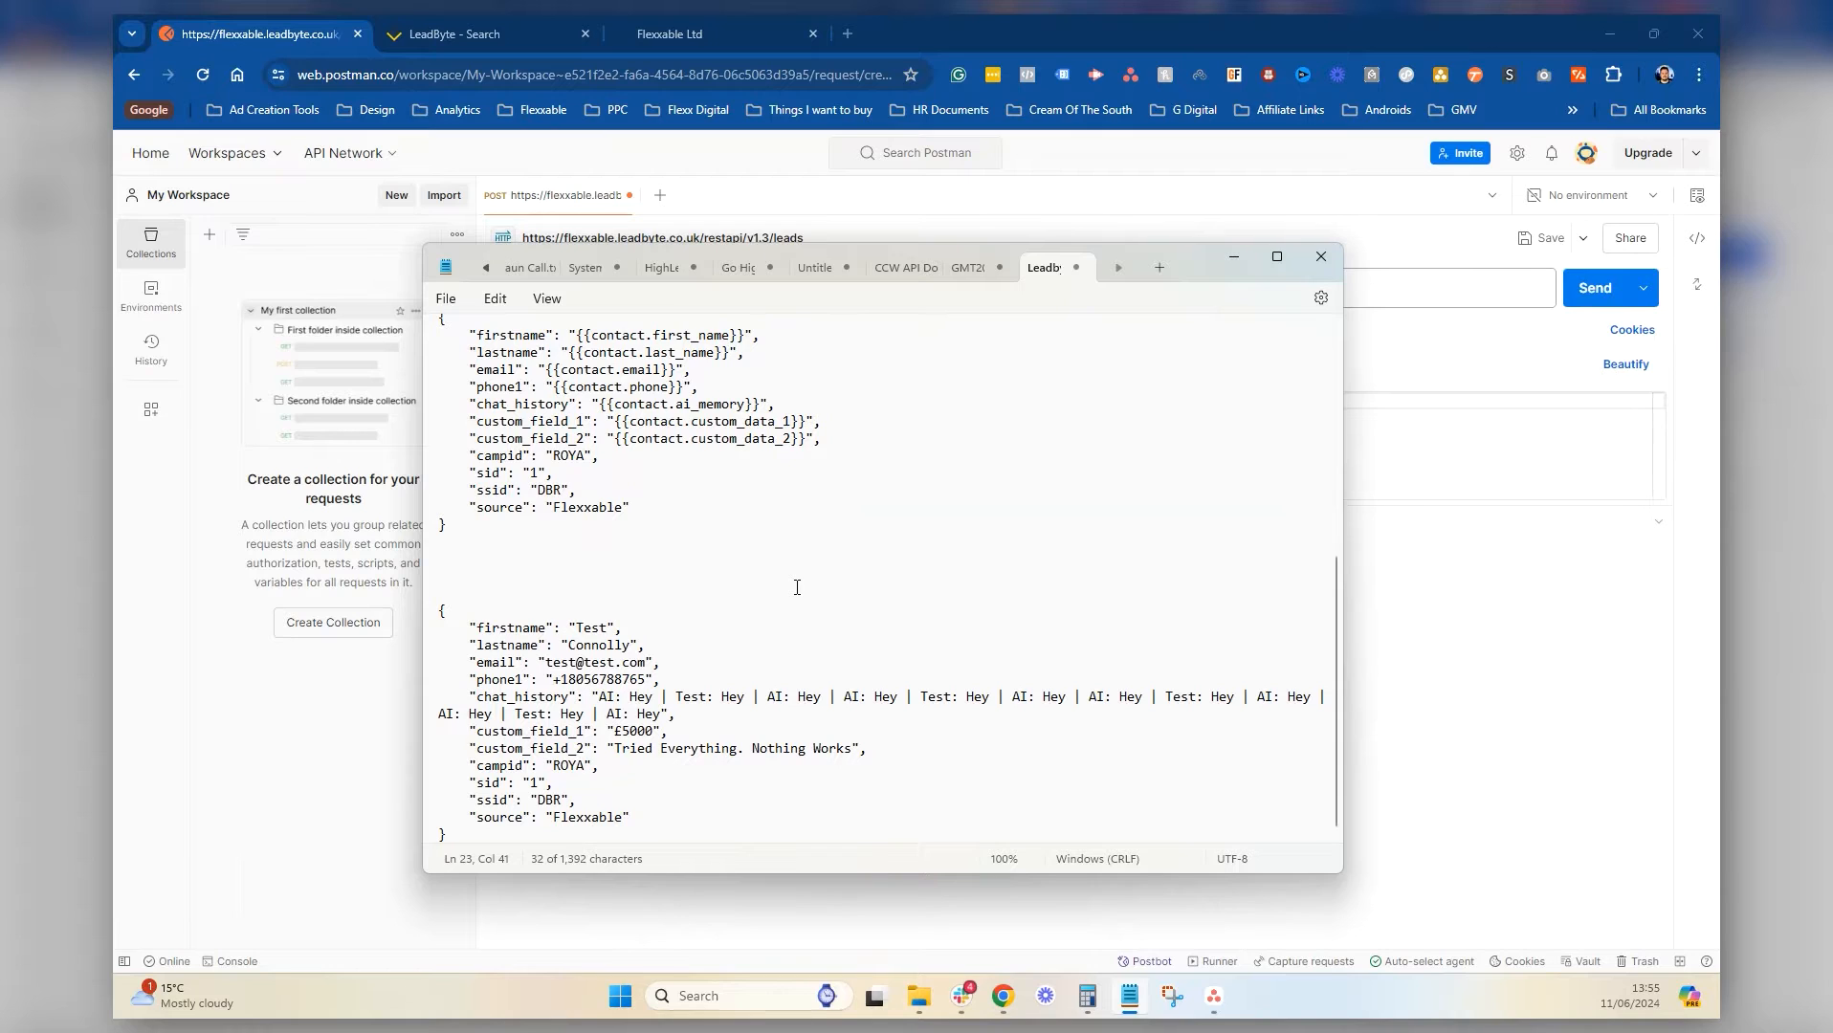
{"action": "left_click", "coordinate": [501, 841]}
{"action": "scroll", "coordinate": [603, 573], "scroll_direction": "up", "scroll_amount": 7}
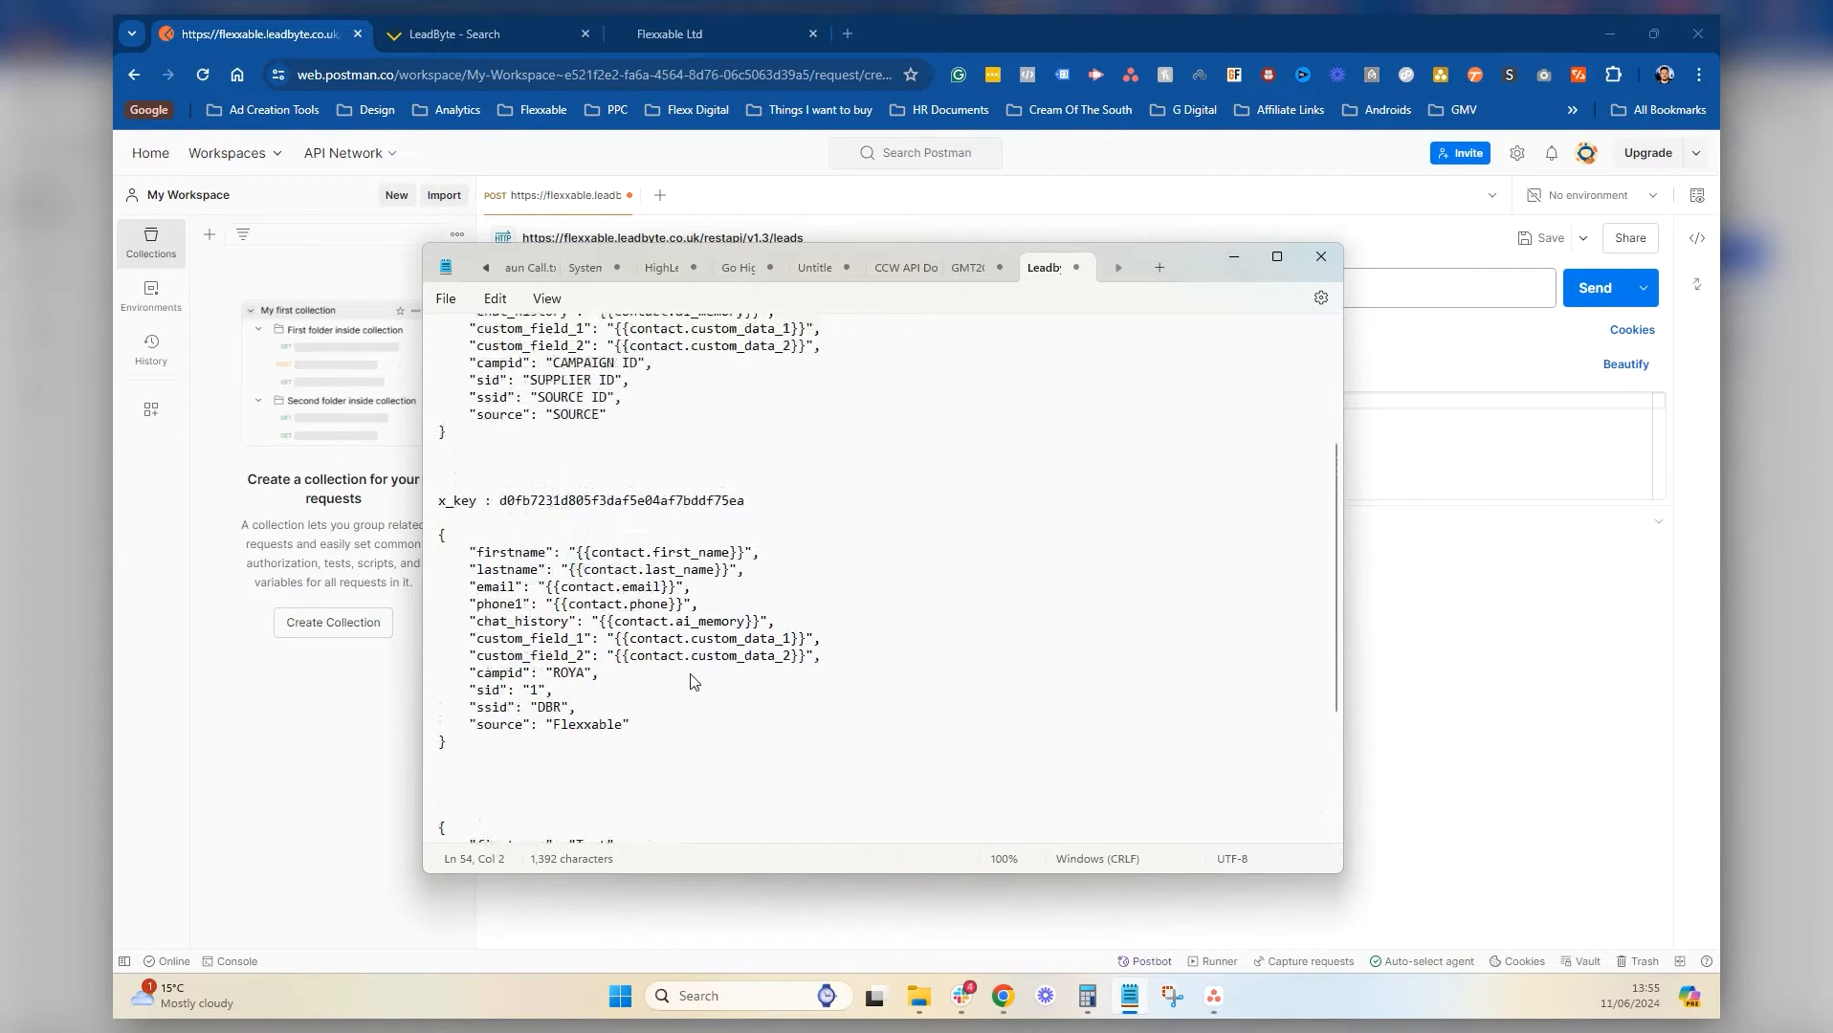
{"action": "scroll", "coordinate": [524, 501], "scroll_direction": "down", "scroll_amount": 7}
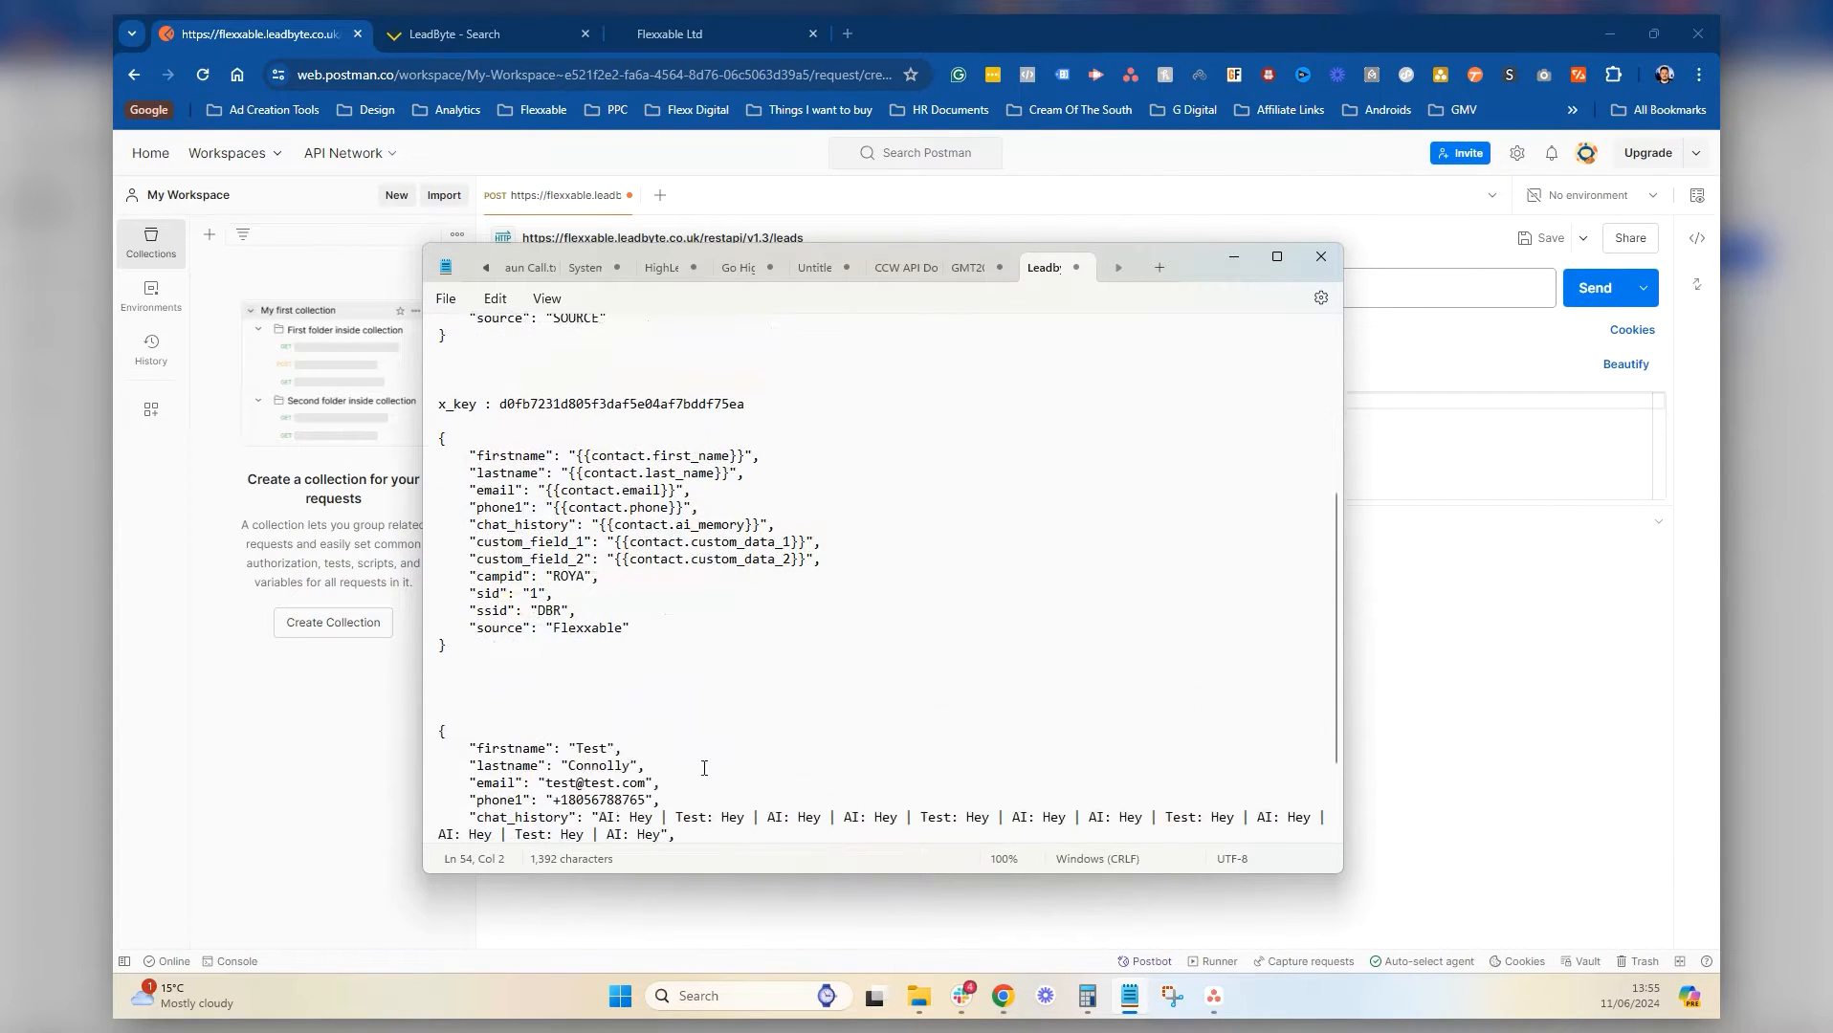
{"action": "left_click_drag", "start_coordinate": [446, 835], "coordinate": [420, 607]}
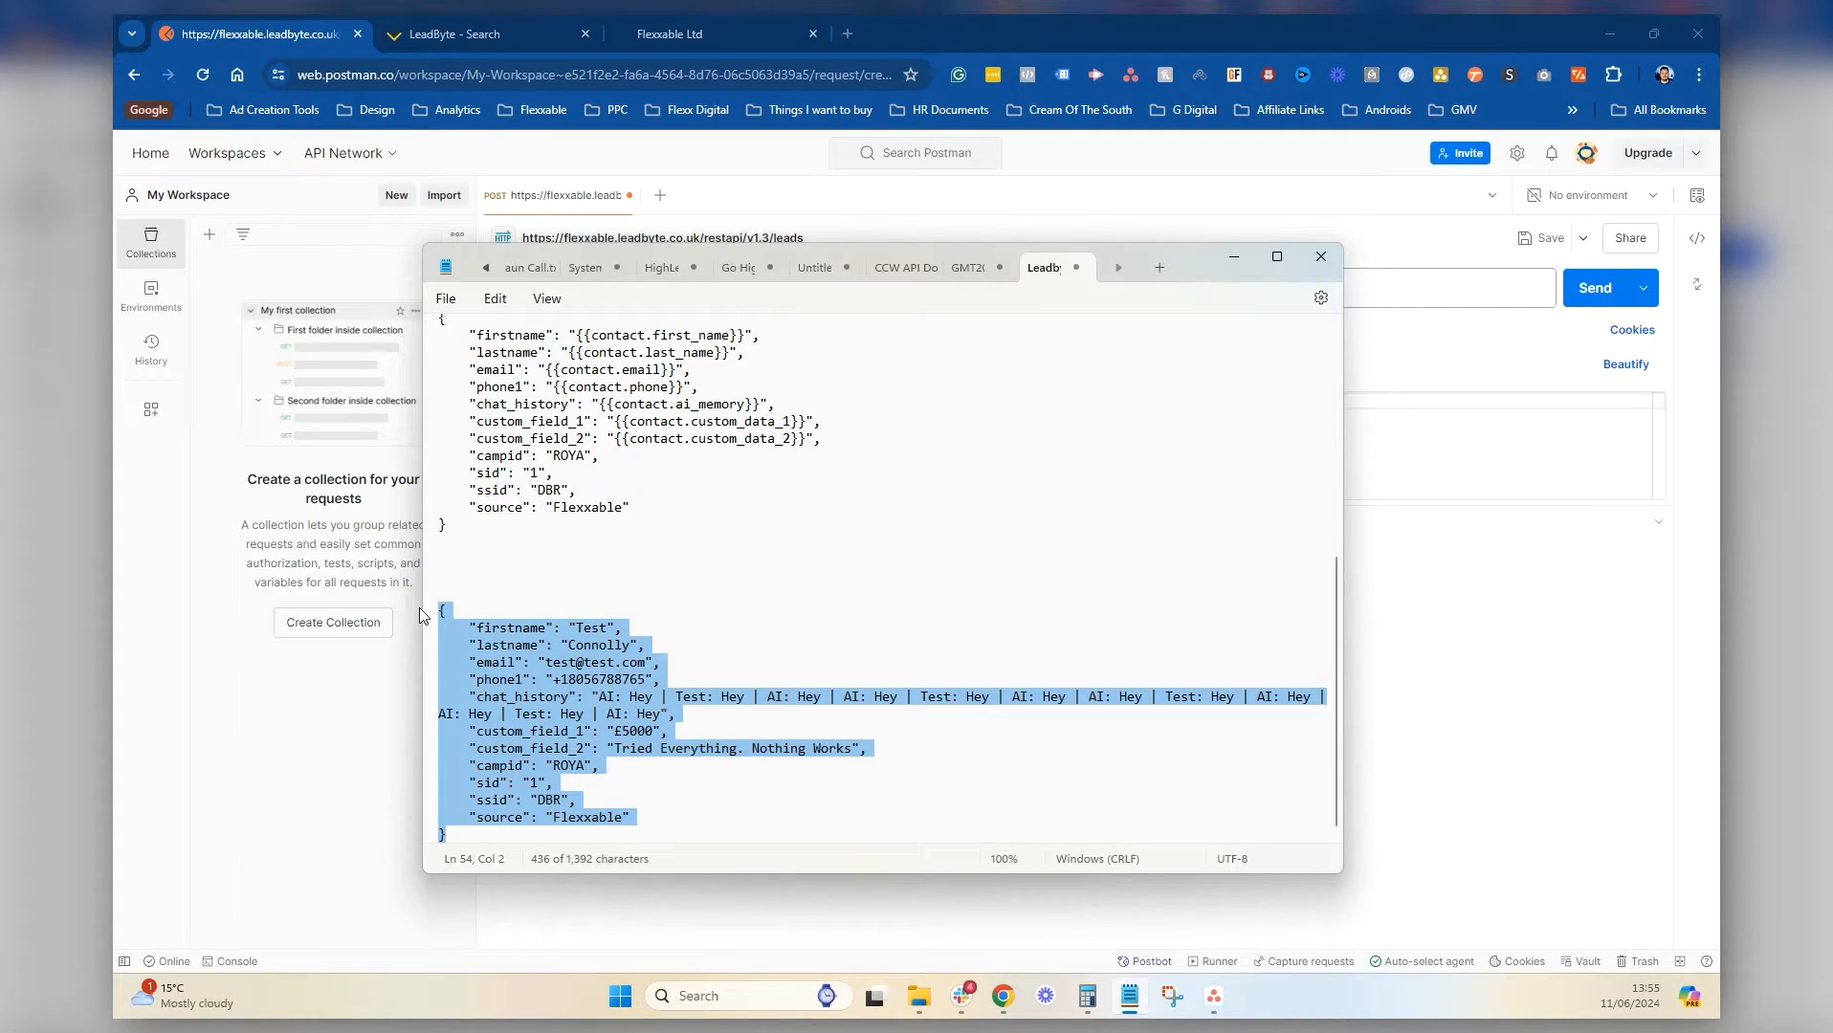
Paste the test lead JSON into the body and enlarge the editor to show all 13 lines
{"action": "left_click", "coordinate": [1240, 262]}
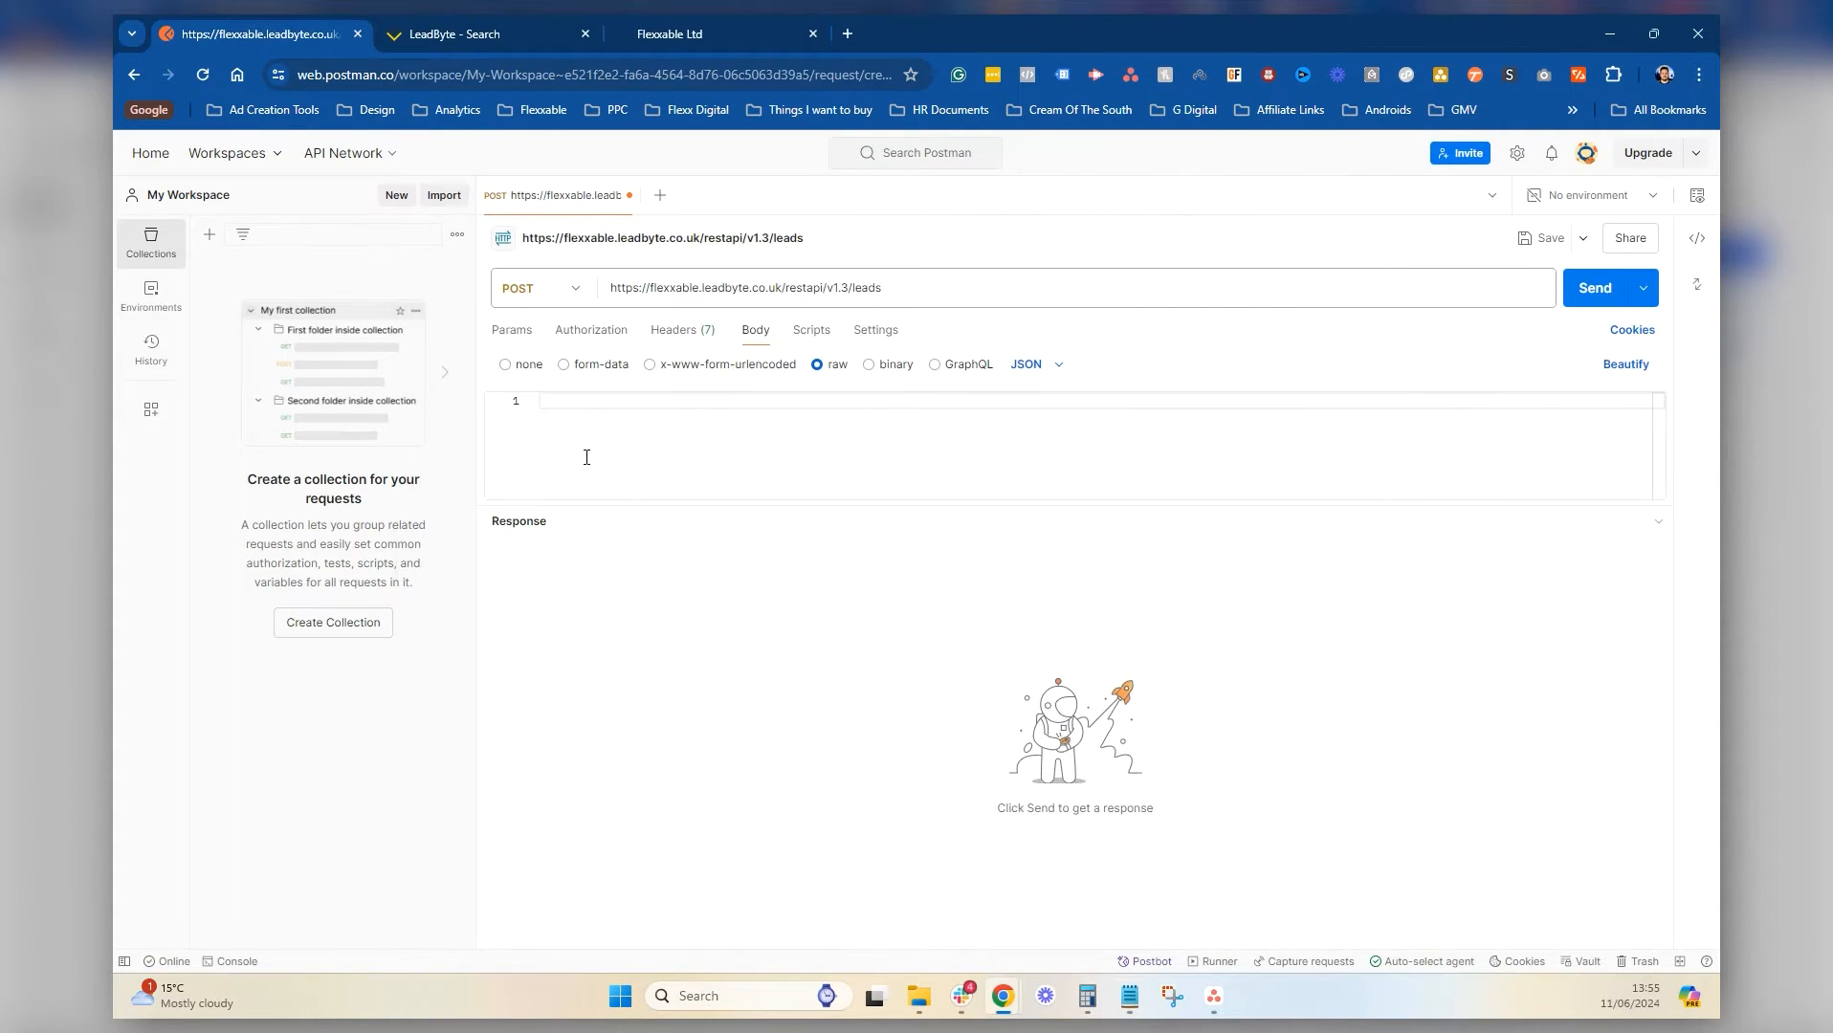
{"action": "key", "text": "ctrl+v"}
{"action": "scroll", "coordinate": [782, 487], "scroll_direction": "up", "scroll_amount": 3}
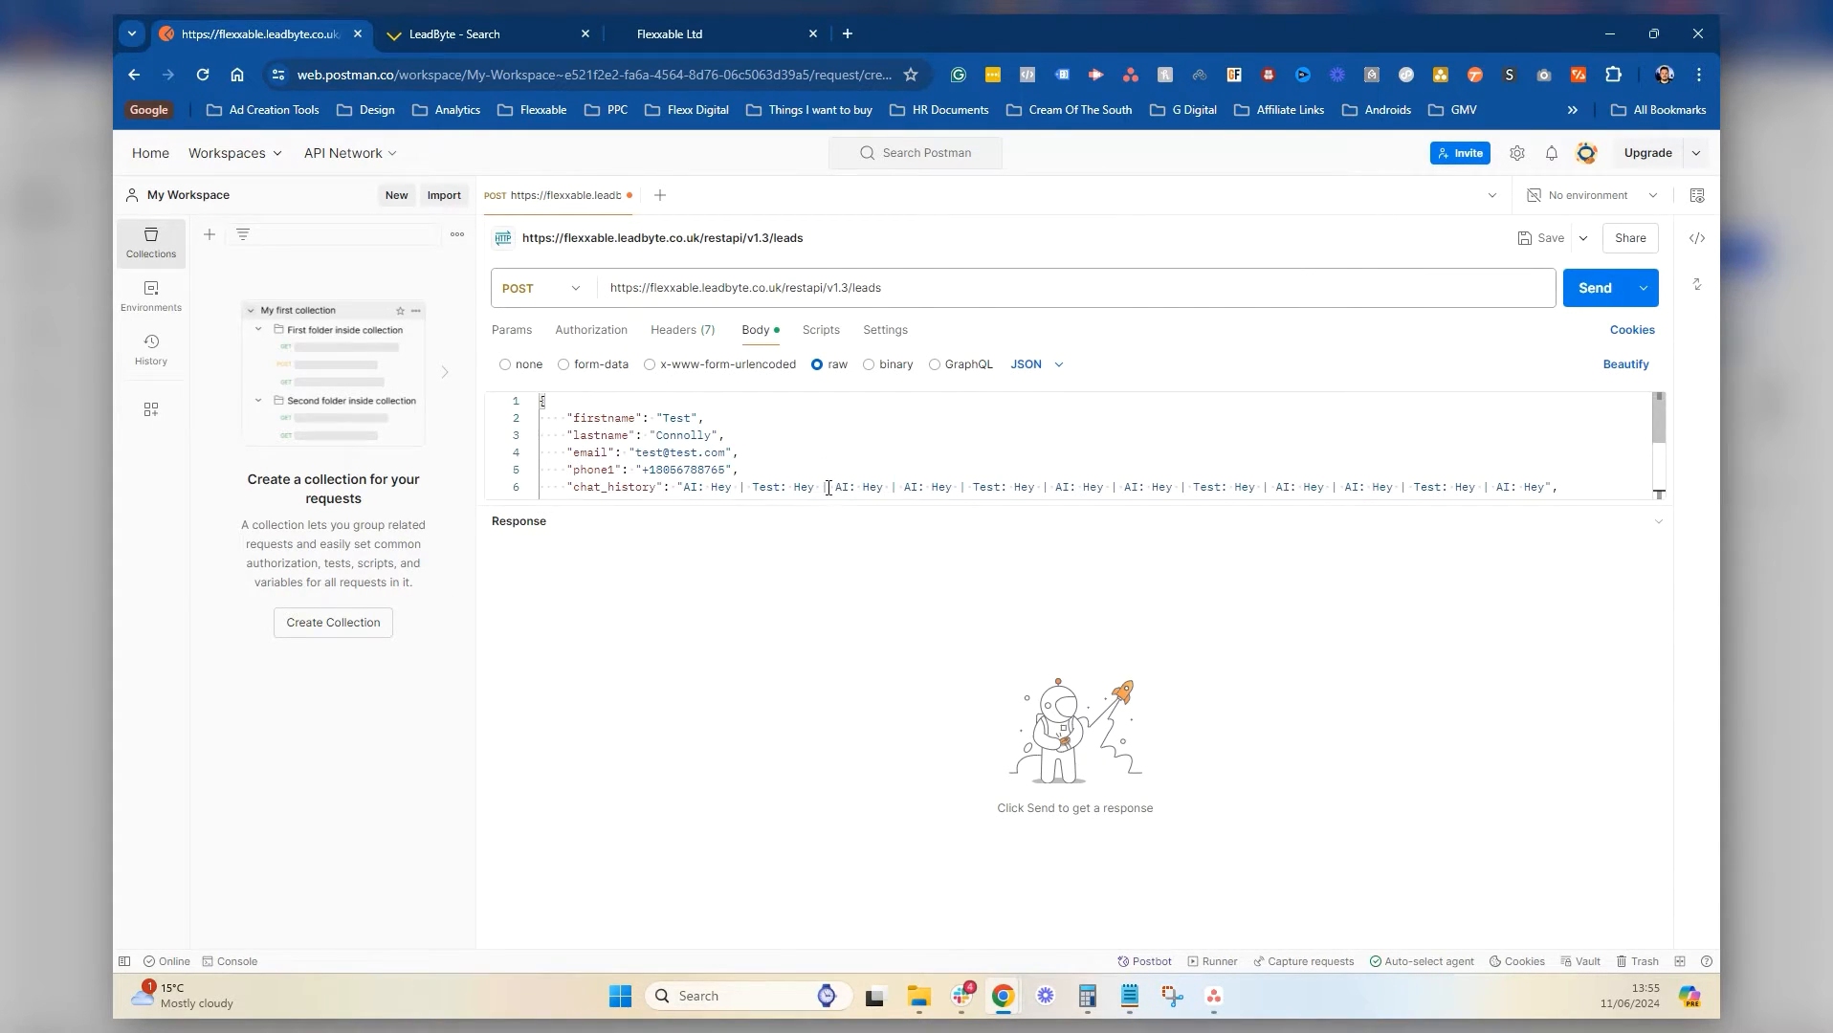
{"action": "left_click_drag", "start_coordinate": [1631, 505], "coordinate": [1631, 828]}
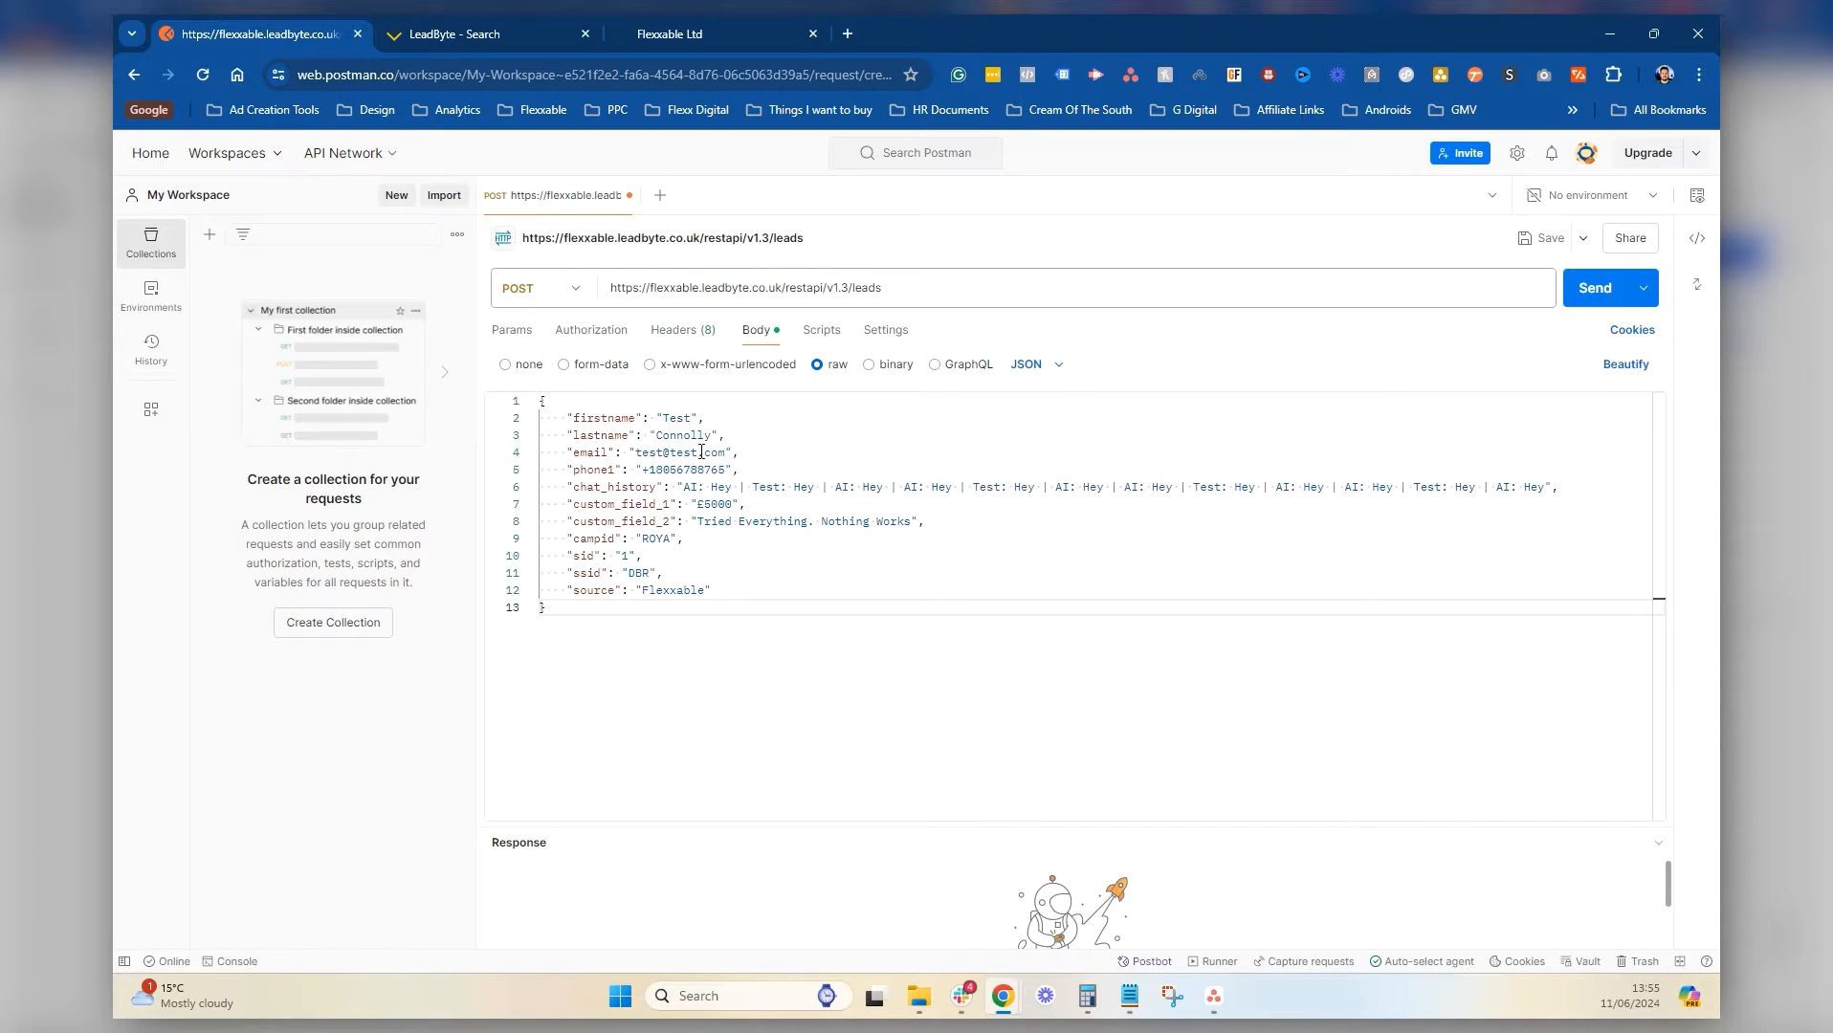
{"action": "left_click", "coordinate": [1563, 486]}
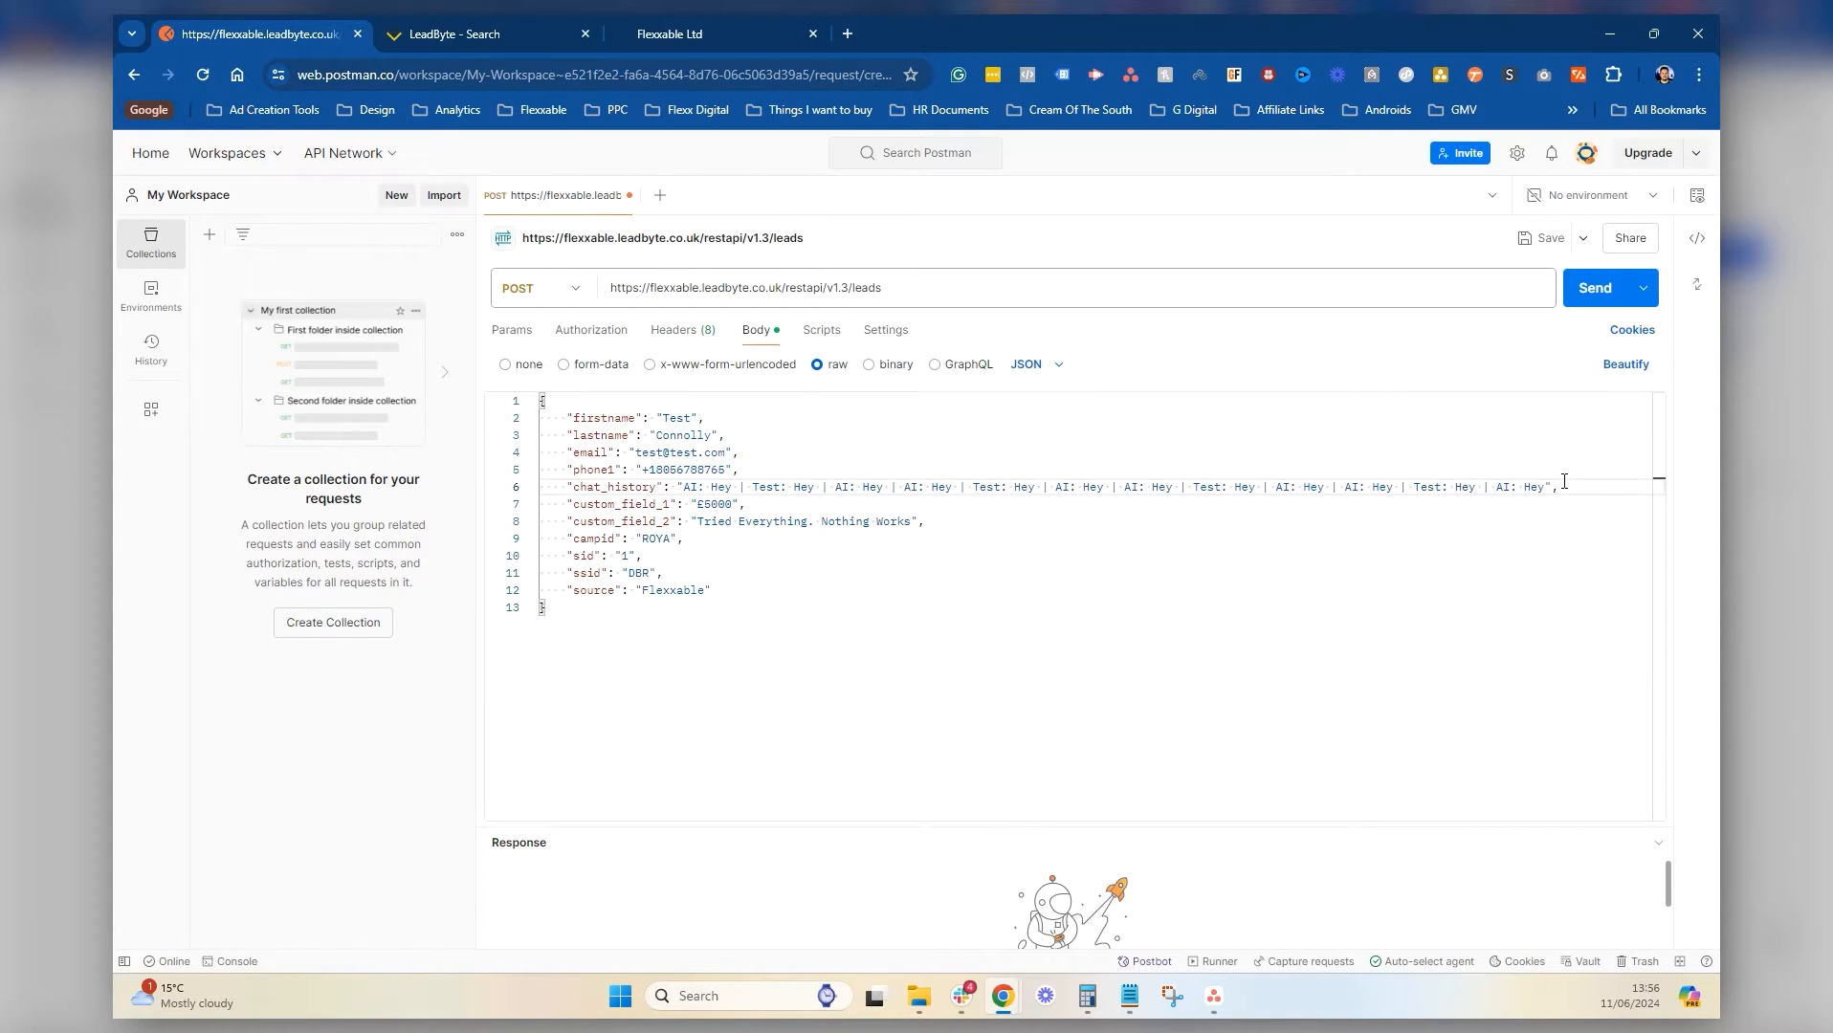
{"action": "left_click", "coordinate": [1494, 576]}
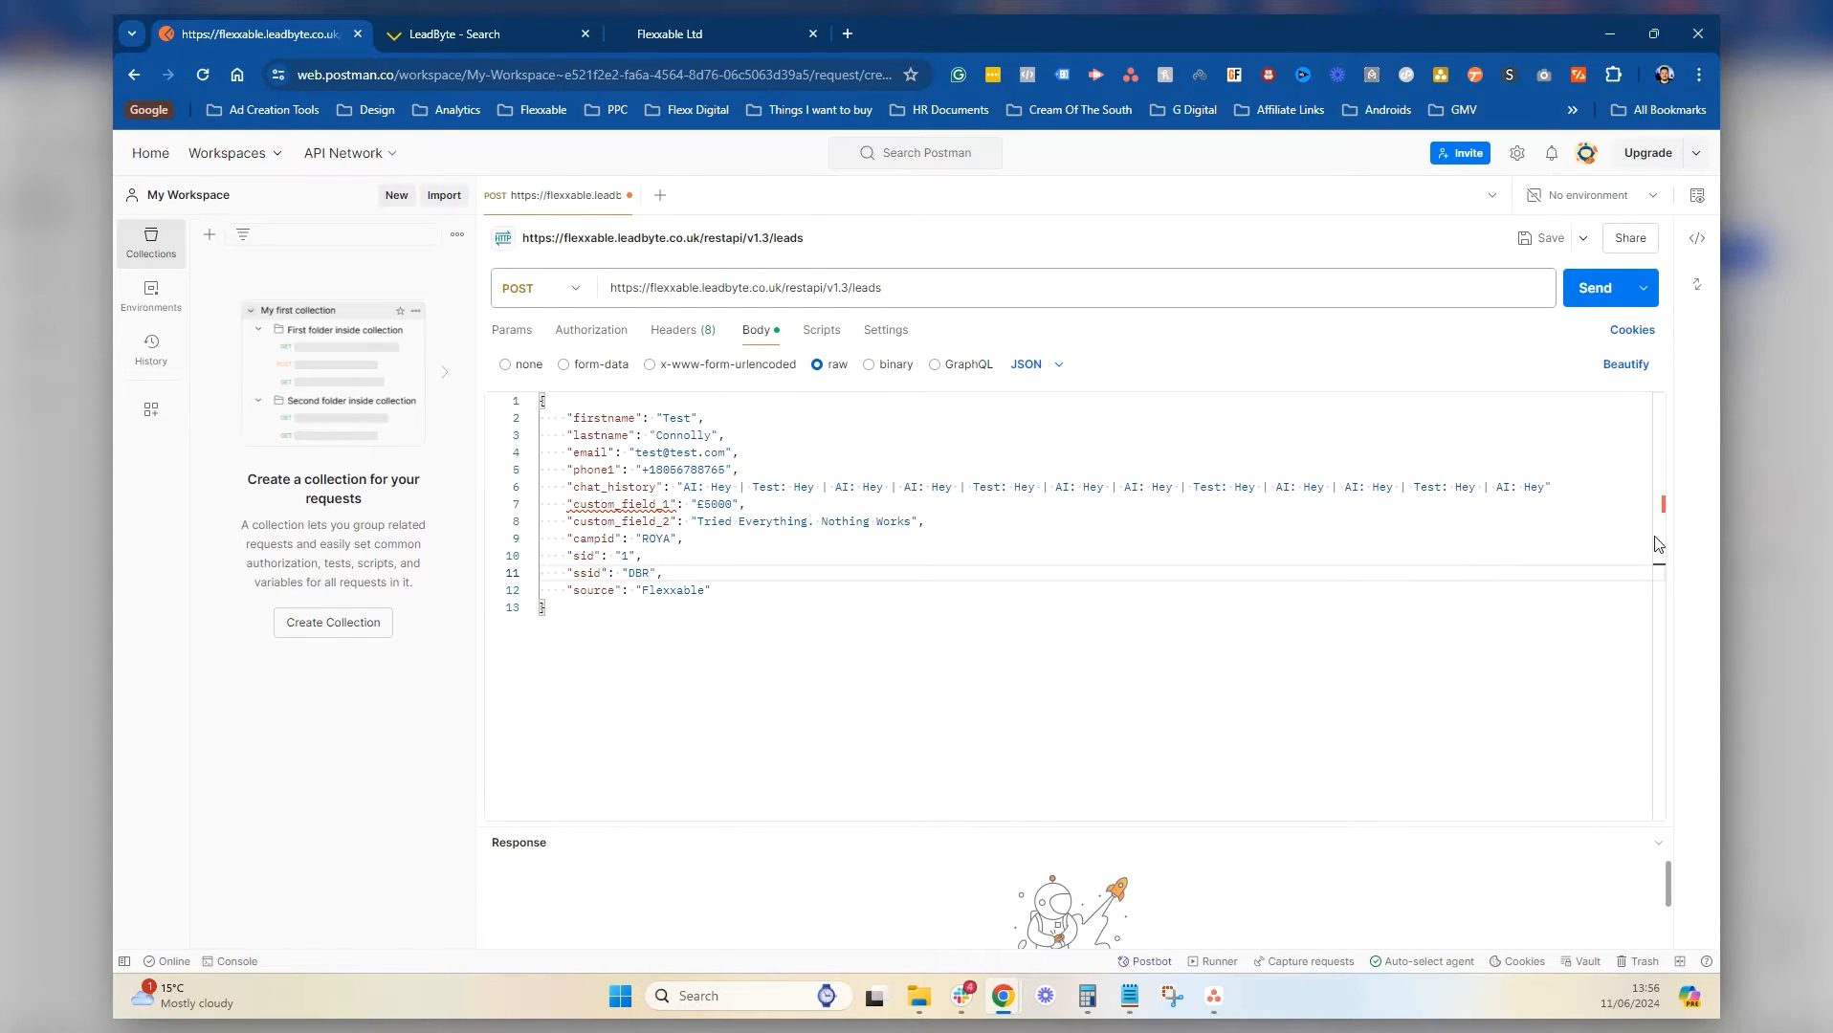
Remove the comma and closing quote after £5000 on line 7 of the JSON body
{"action": "double_click", "coordinate": [648, 504]}
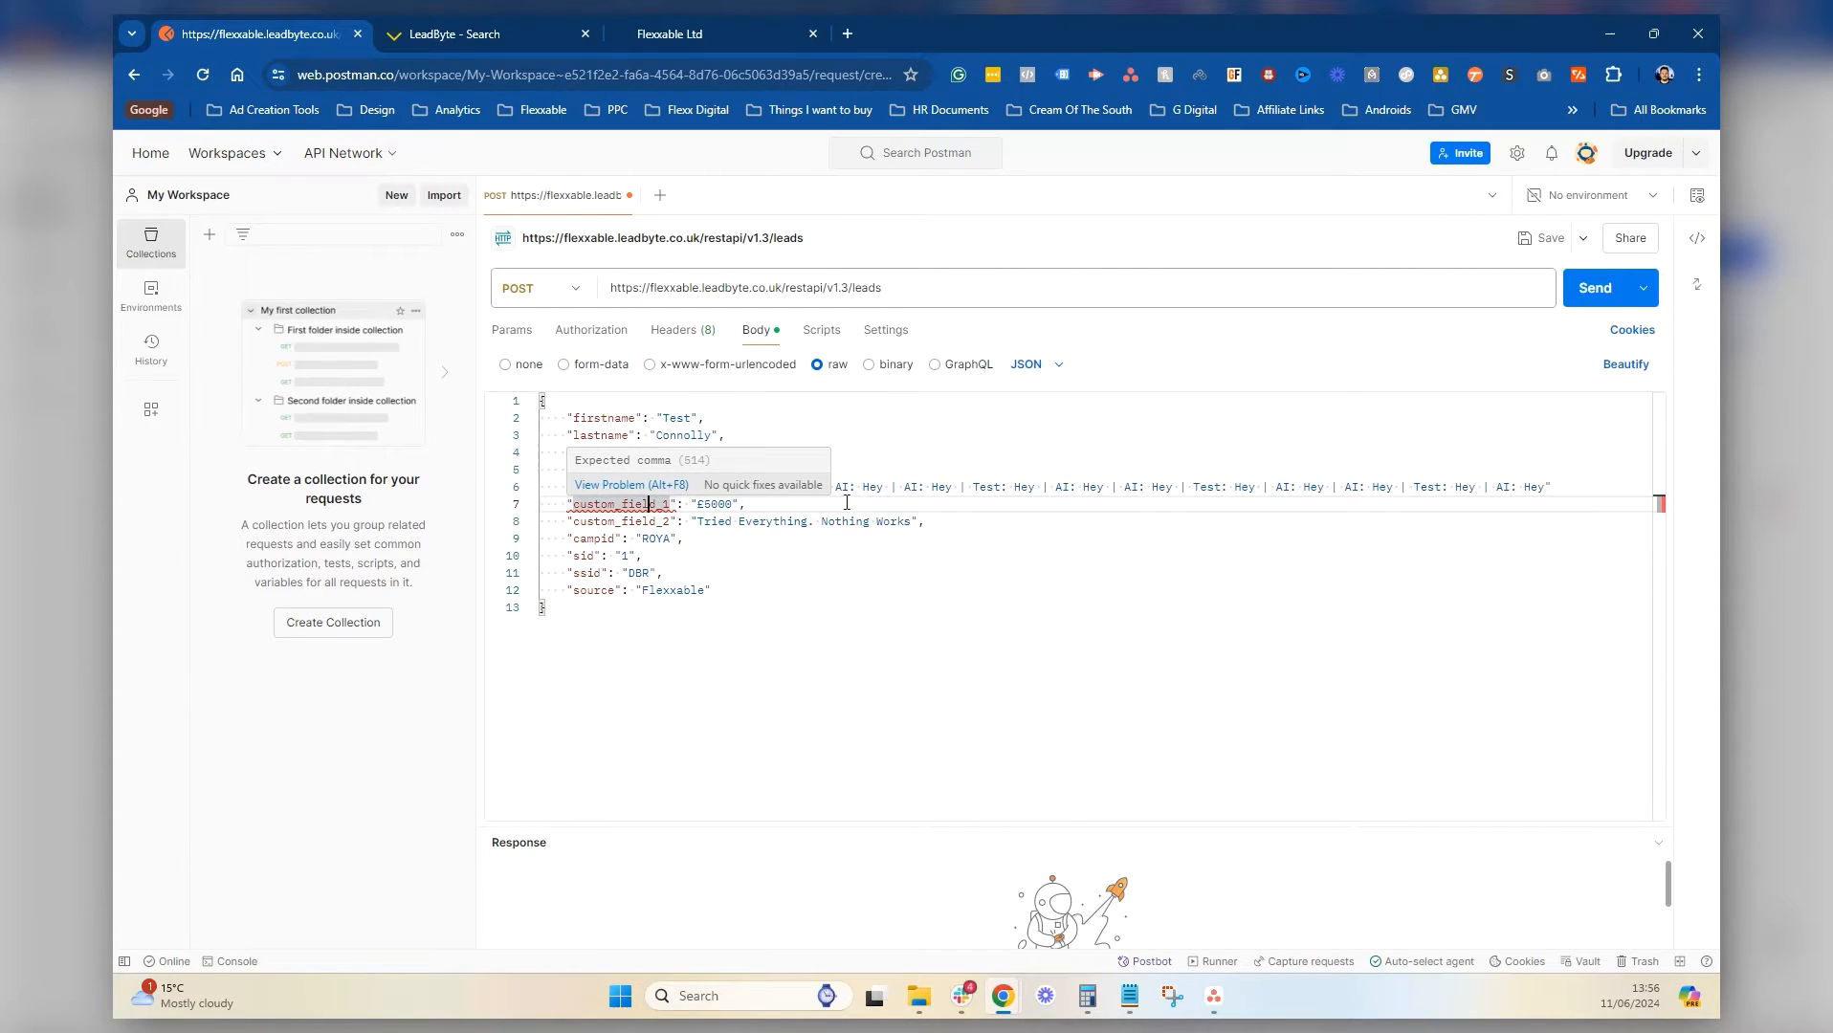
{"action": "left_click", "coordinate": [1565, 490]}
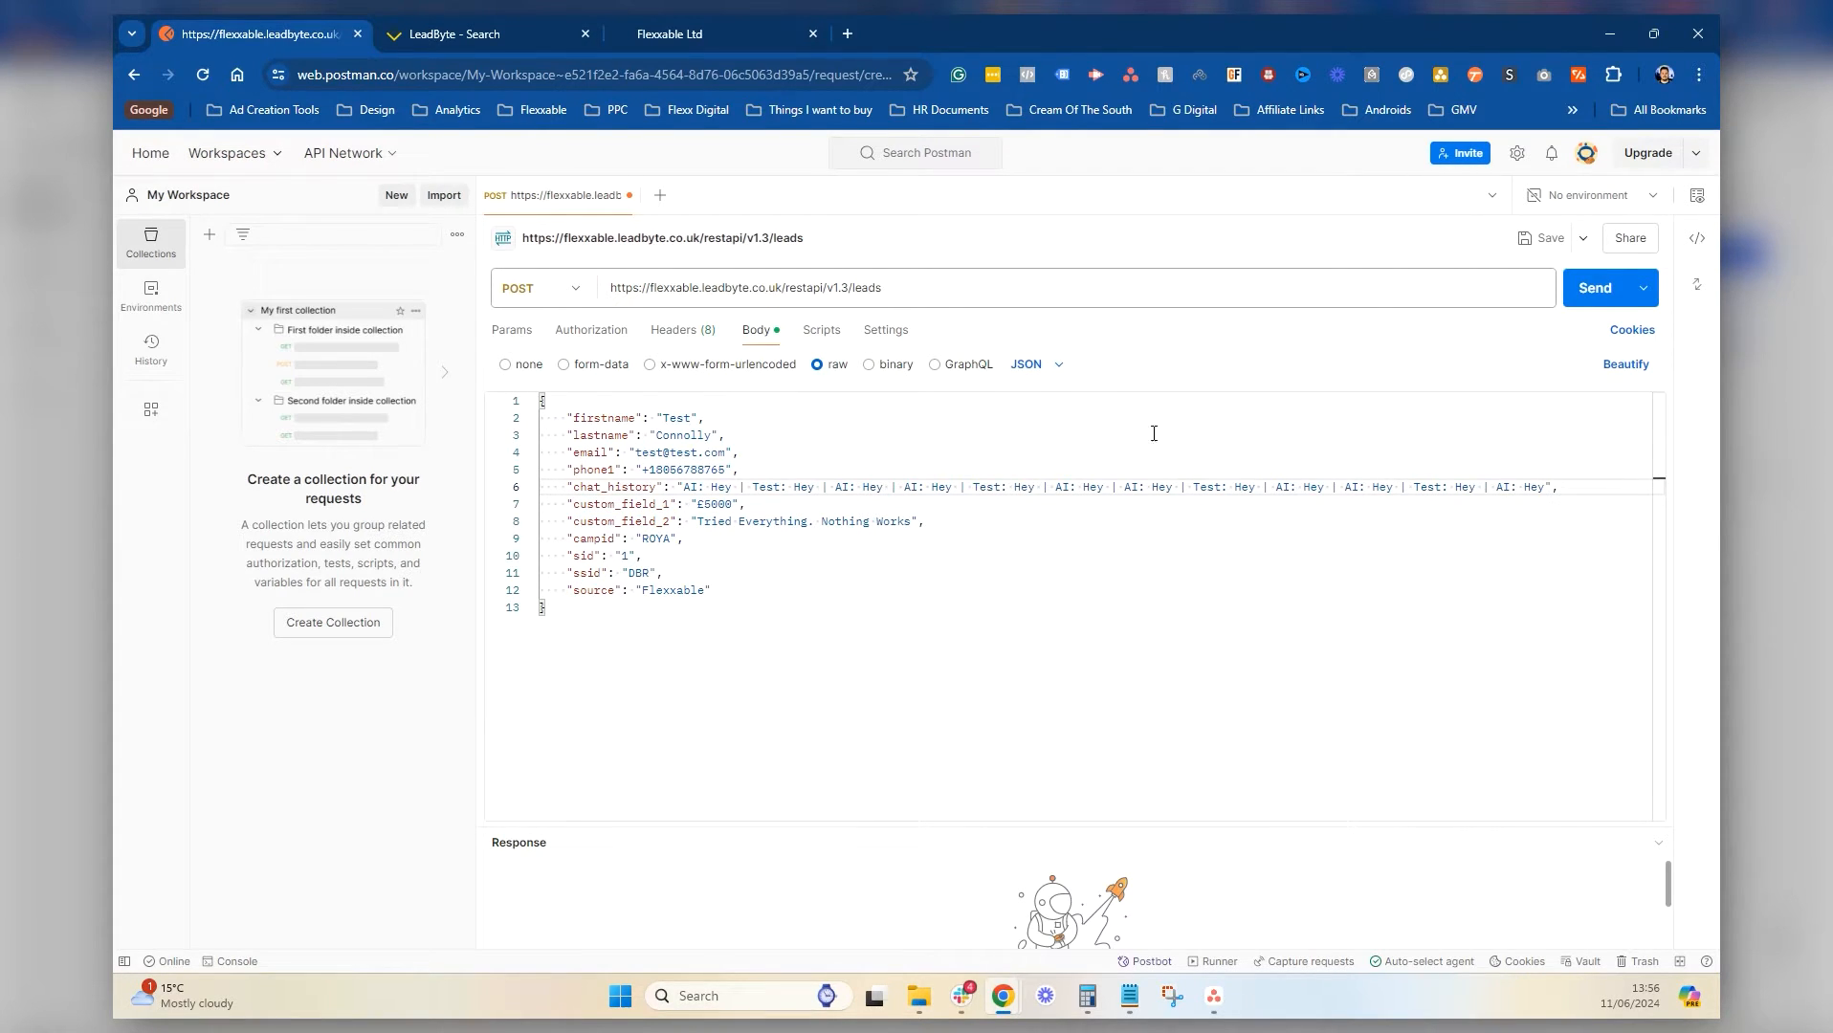
{"action": "left_click", "coordinate": [748, 507]}
{"action": "key", "text": "BackSpace"}
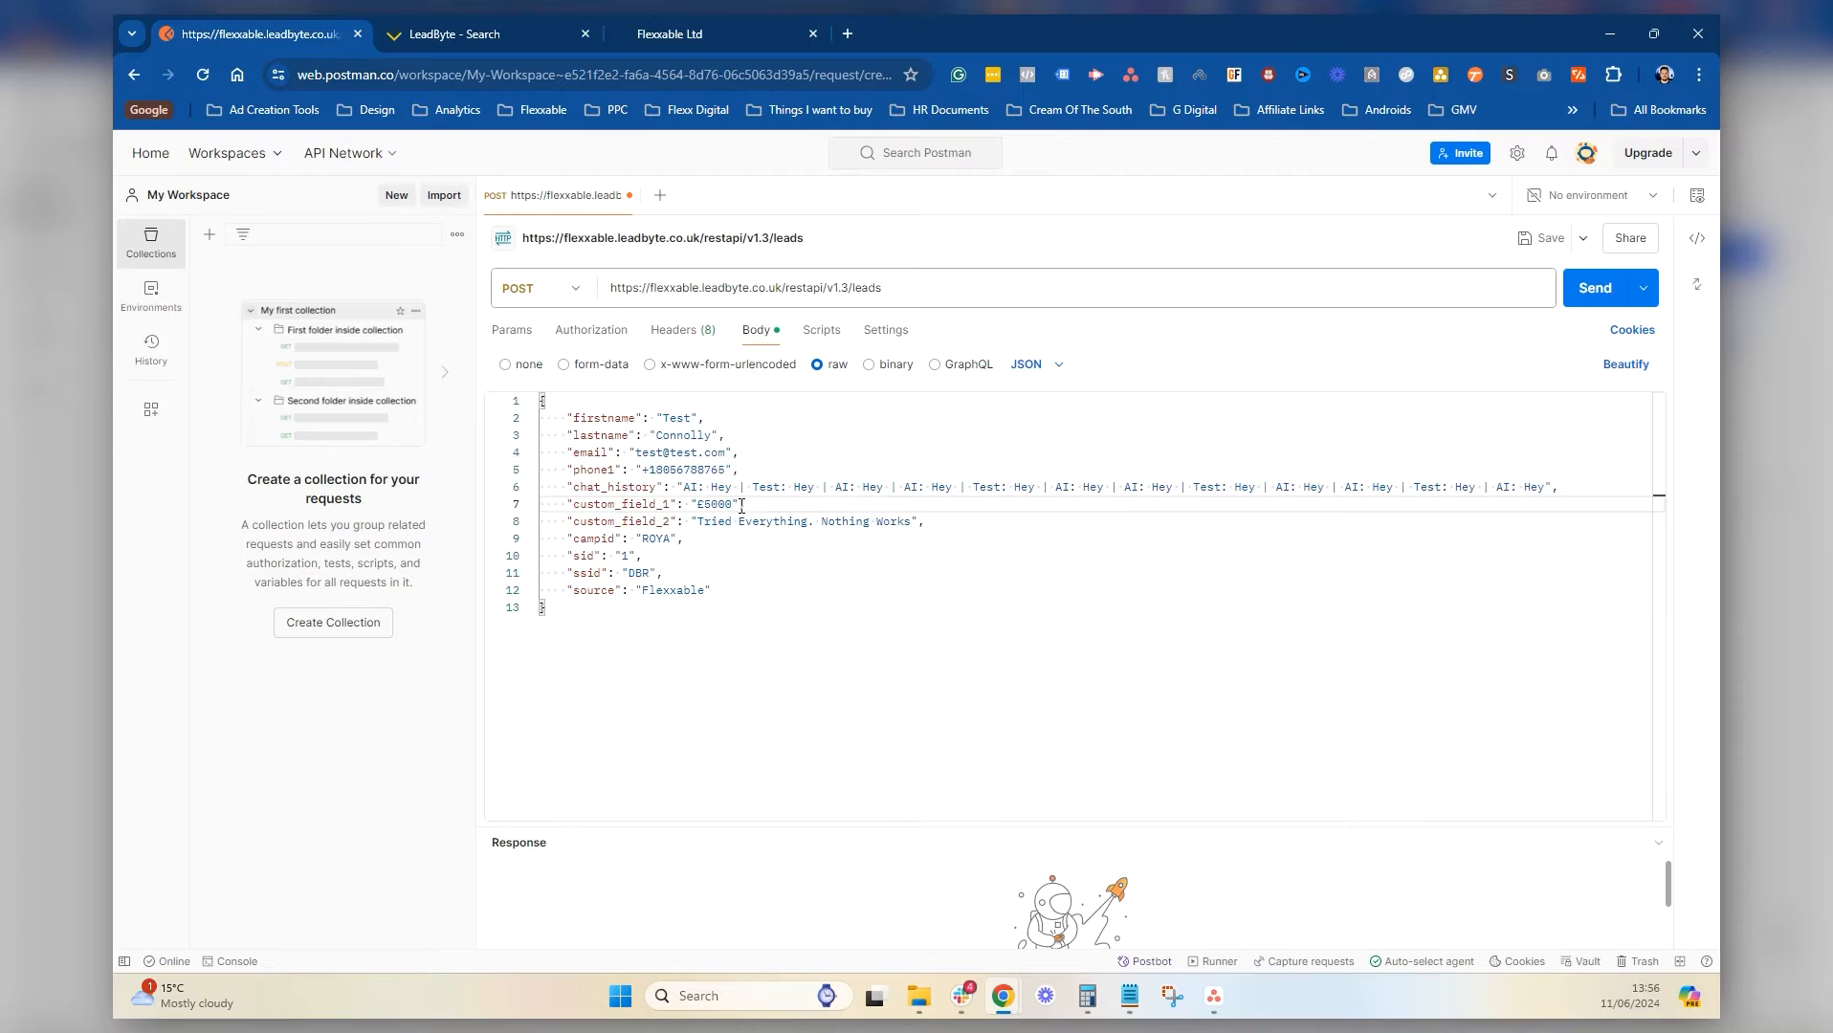
{"action": "left_click_drag", "start_coordinate": [739, 506], "coordinate": [698, 505]}
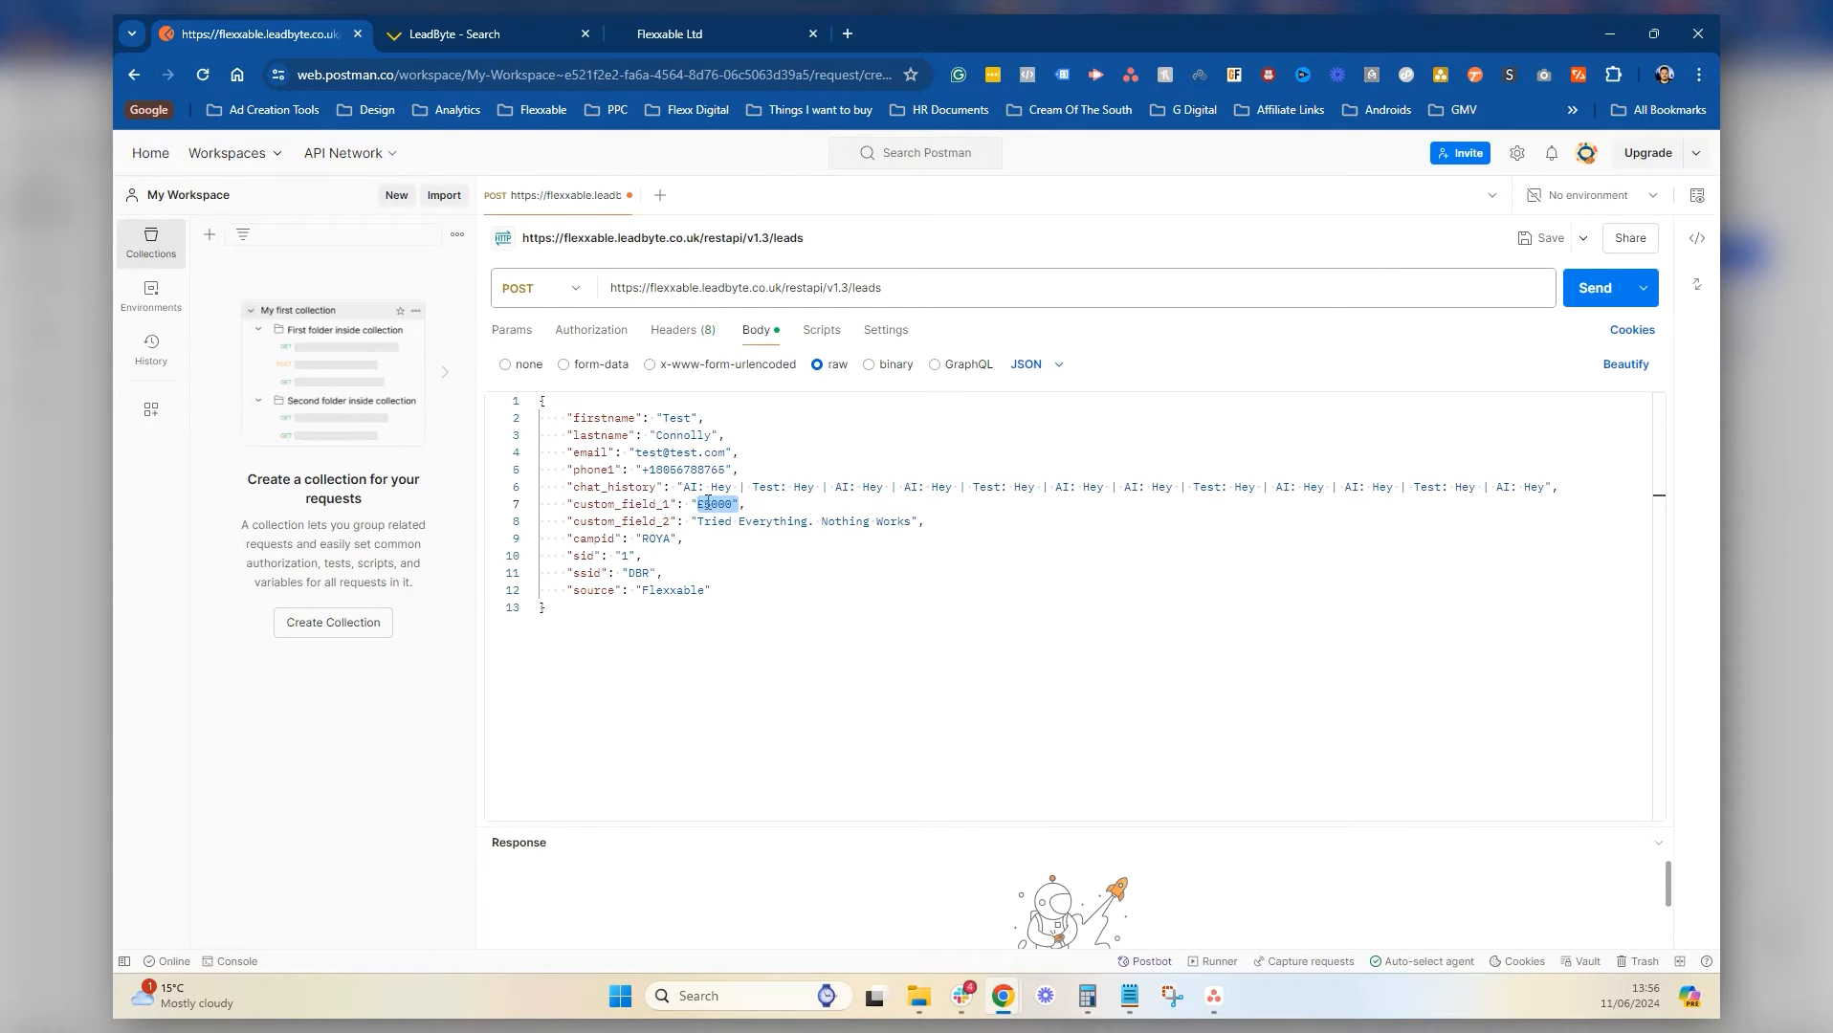
{"action": "left_click", "coordinate": [739, 504]}
{"action": "key", "text": "BackSpace"}
Remove the opening quote and retype the quotes and comma so custom_field_1 reads "£5000"
{"action": "left_click", "coordinate": [775, 607]}
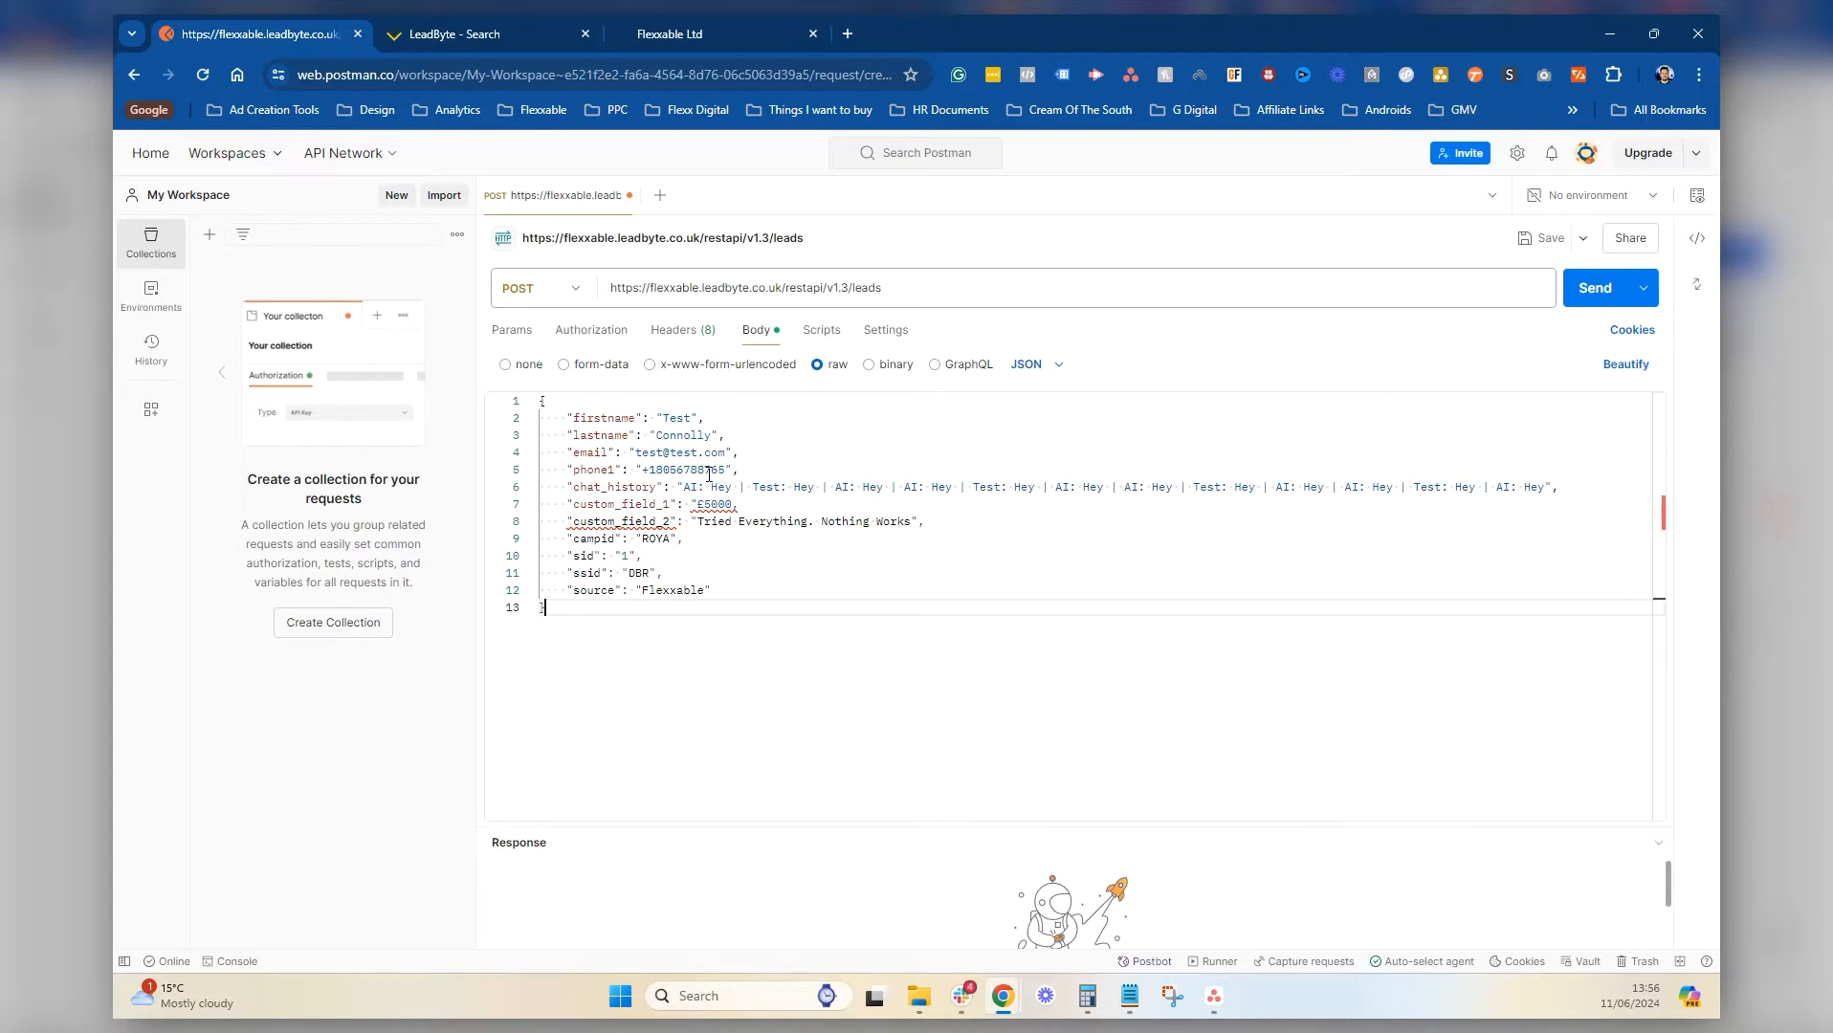
{"action": "left_click_drag", "start_coordinate": [691, 503], "coordinate": [696, 504]}
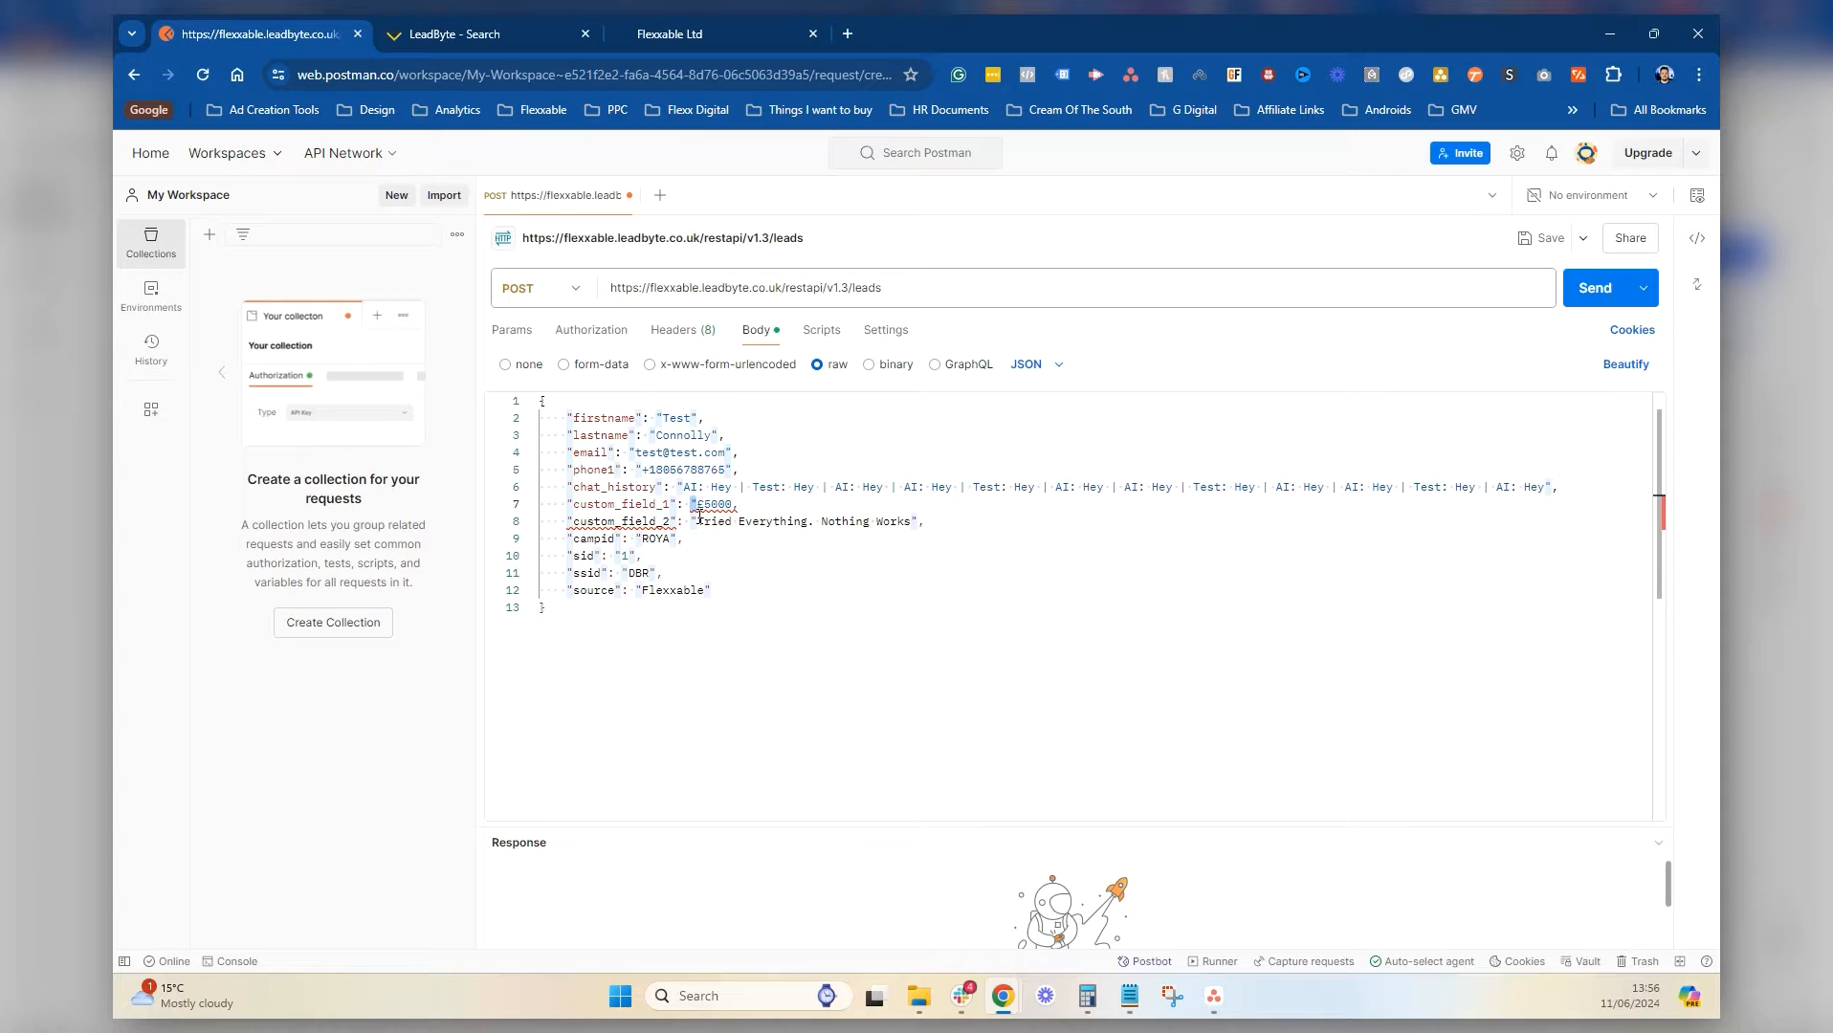
{"action": "key", "text": "BackSpace"}
{"action": "left_click", "coordinate": [746, 588]}
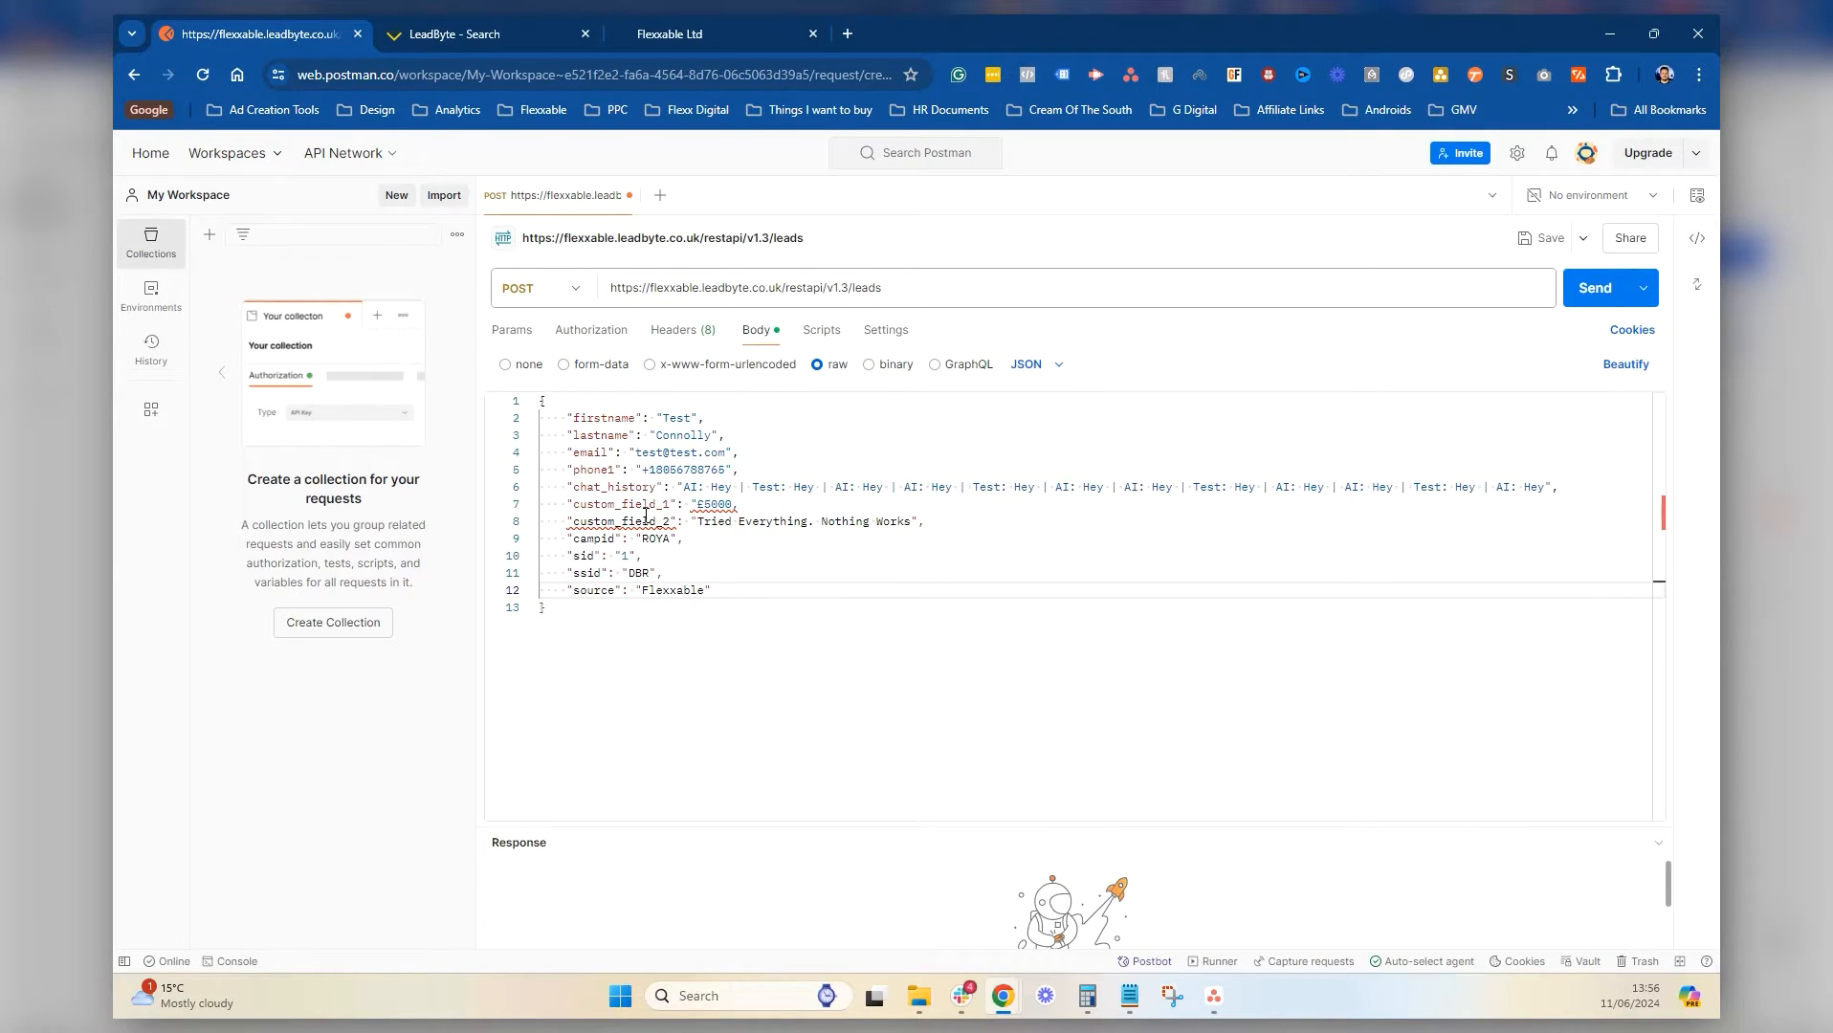
{"action": "double_click", "coordinate": [727, 507]}
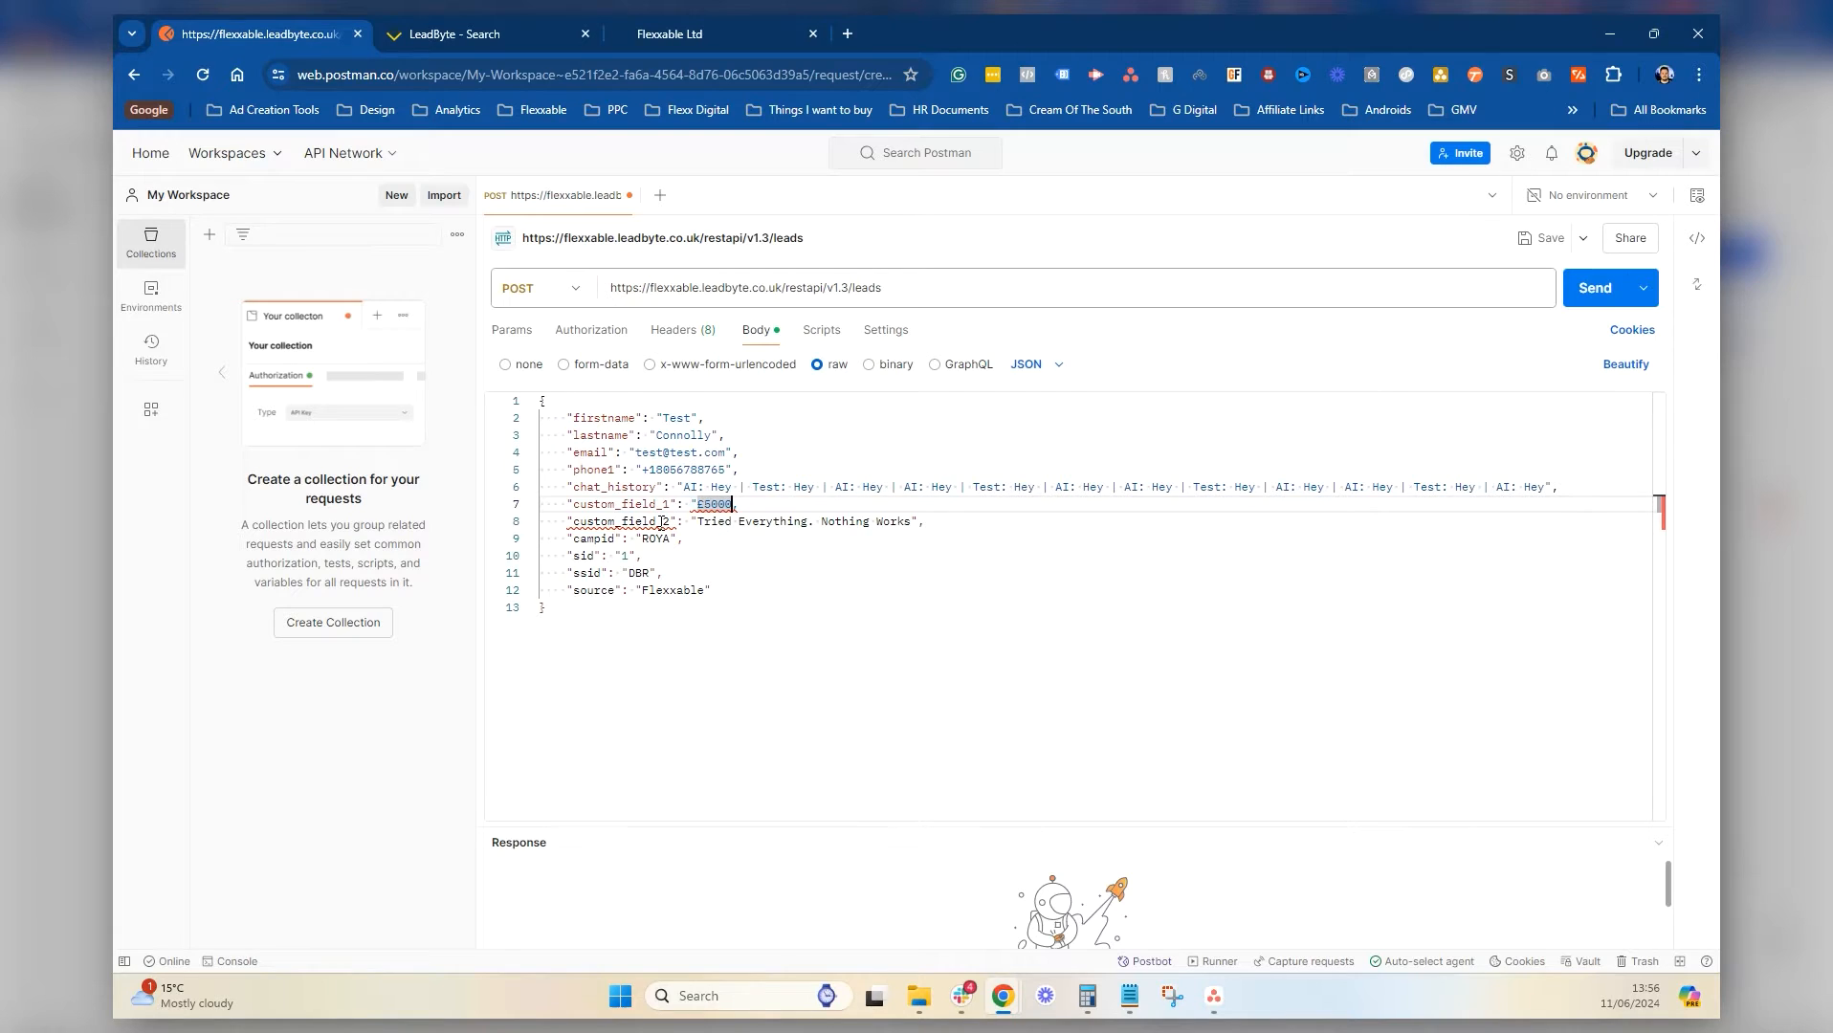
{"action": "mouse_move", "coordinate": [662, 523]}
{"action": "key", "text": "Right"}
{"action": "type", "text": "\""}
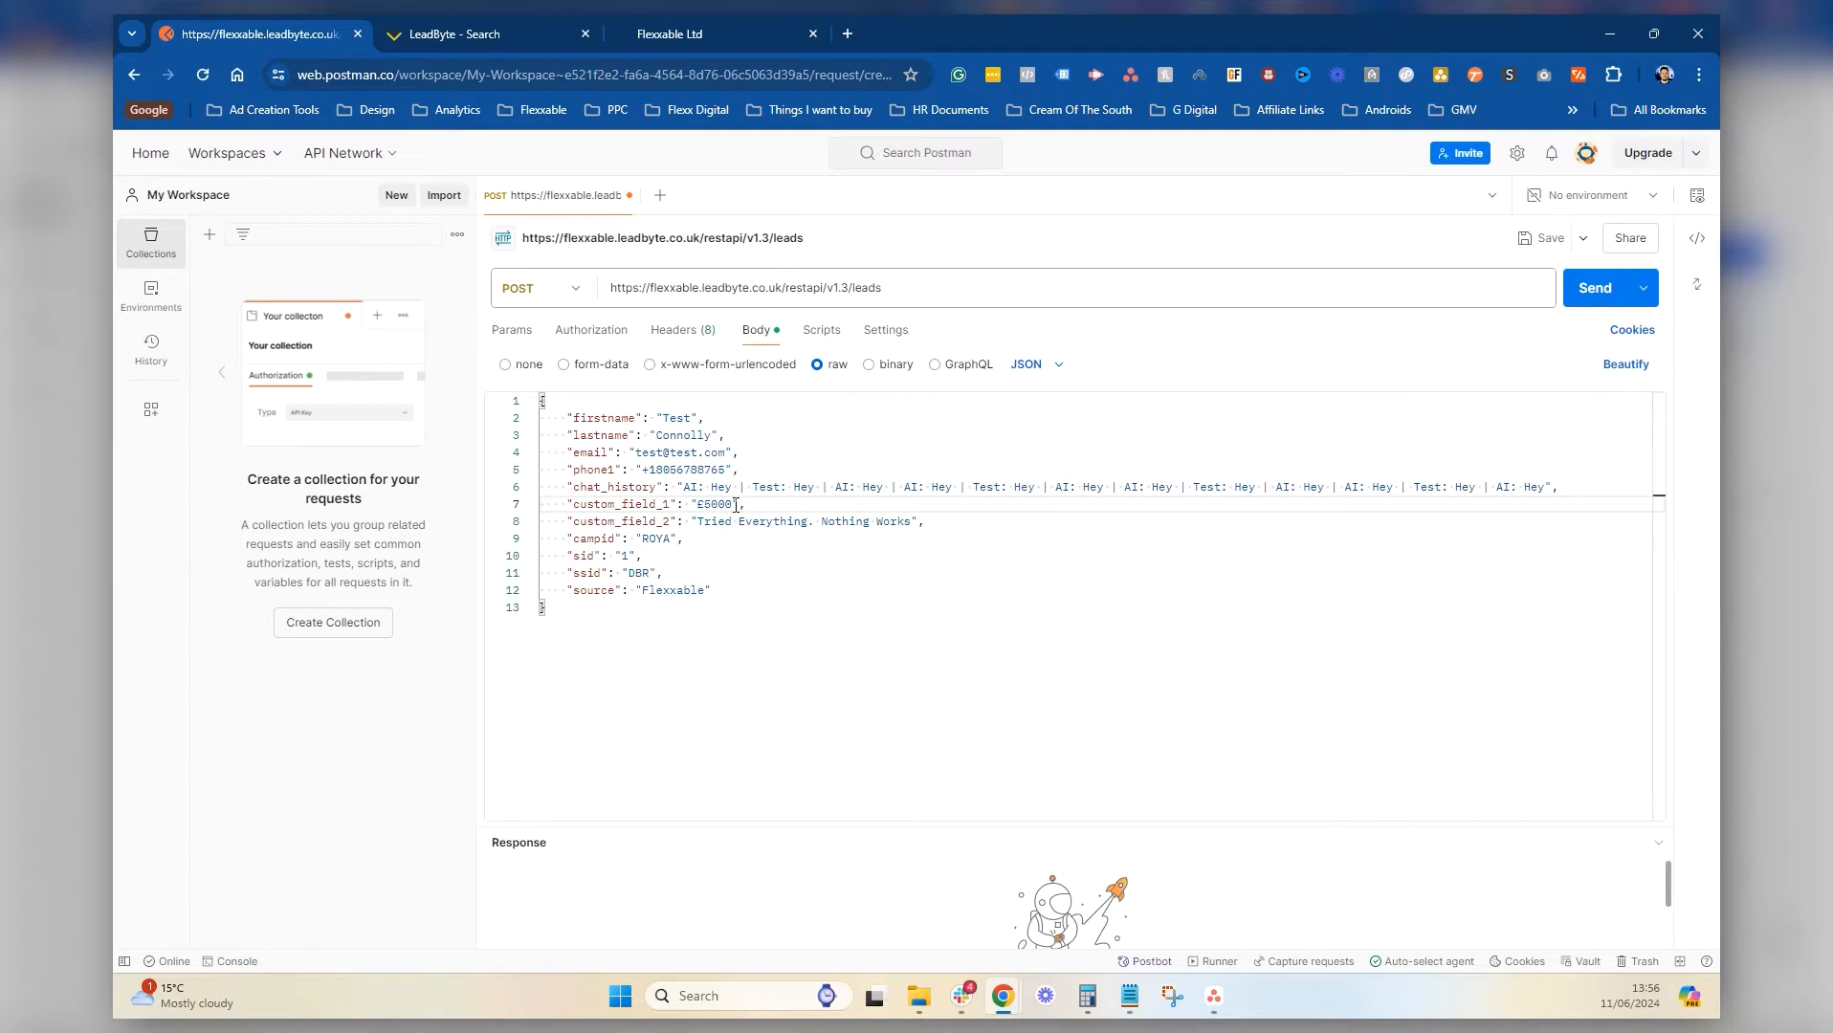
{"action": "type", "text": ","}
Replace the whole request body with the placeholder JSON template copied from the notes
{"action": "left_click", "coordinate": [1129, 996]}
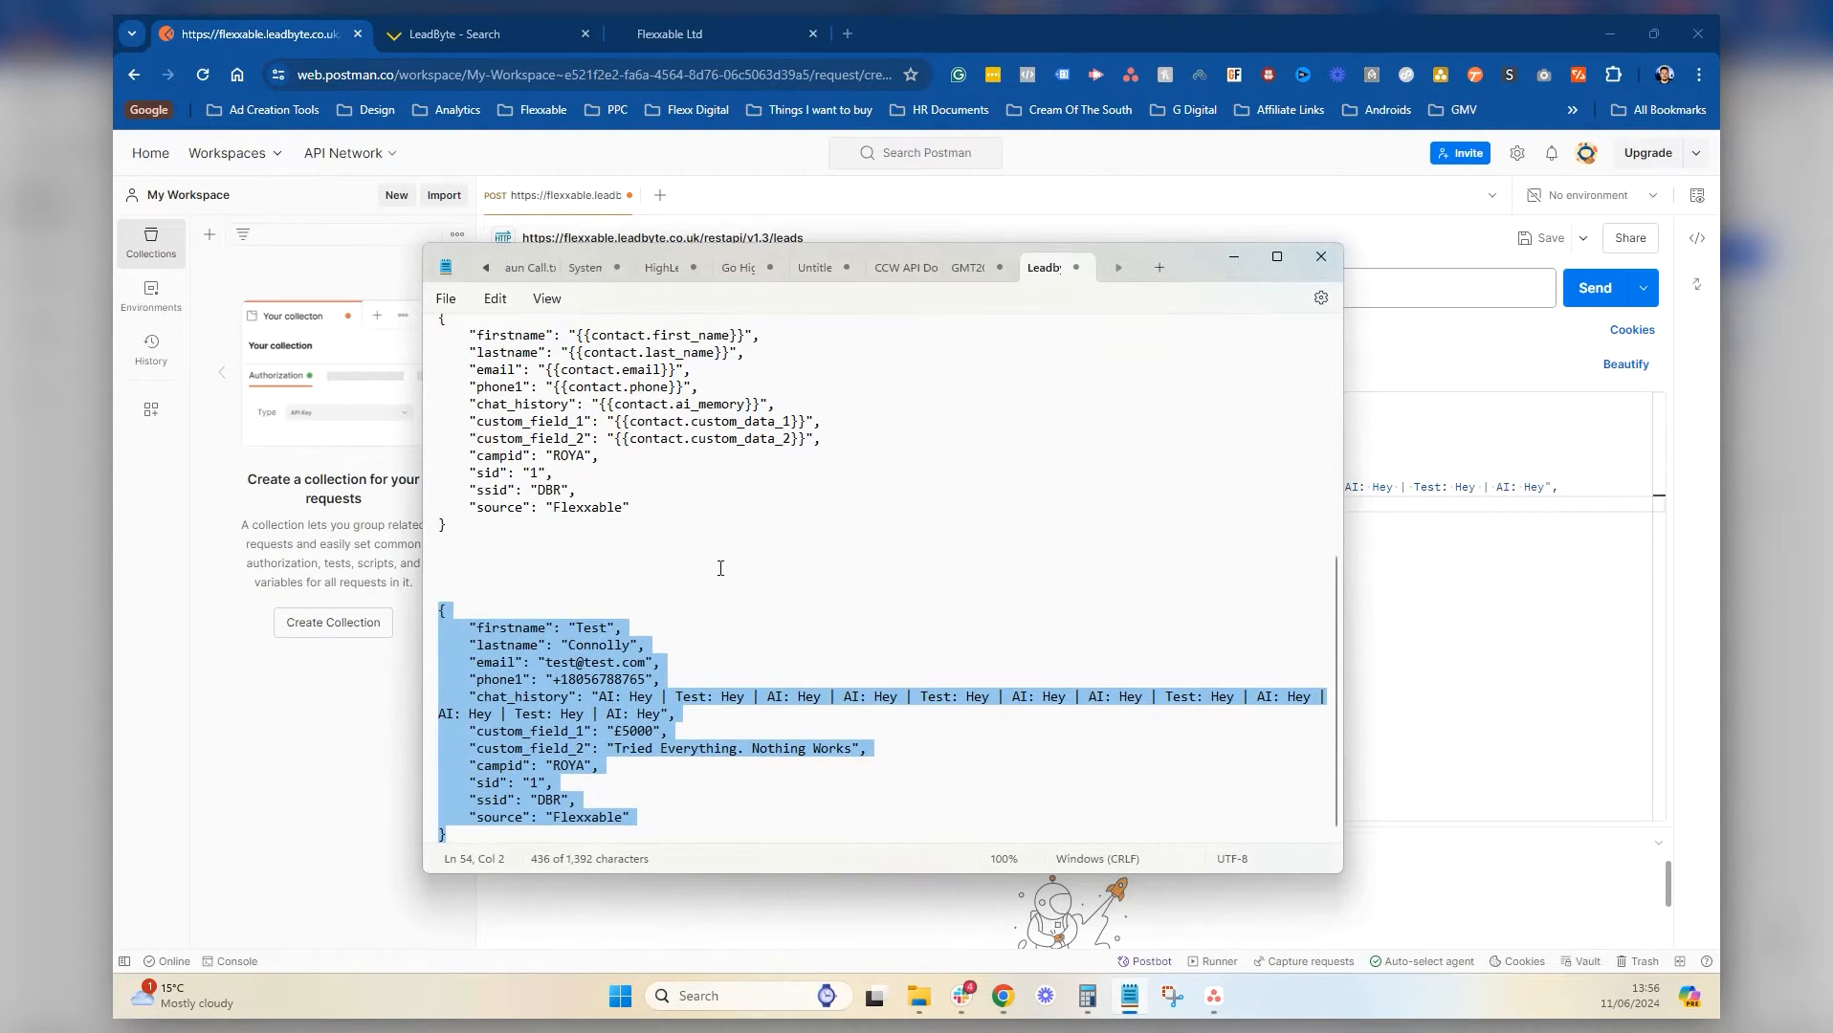
{"action": "scroll", "coordinate": [861, 670], "scroll_direction": "up", "scroll_amount": 10}
{"action": "left_click_drag", "start_coordinate": [446, 649], "coordinate": [414, 438]}
{"action": "key", "text": "ctrl+c"}
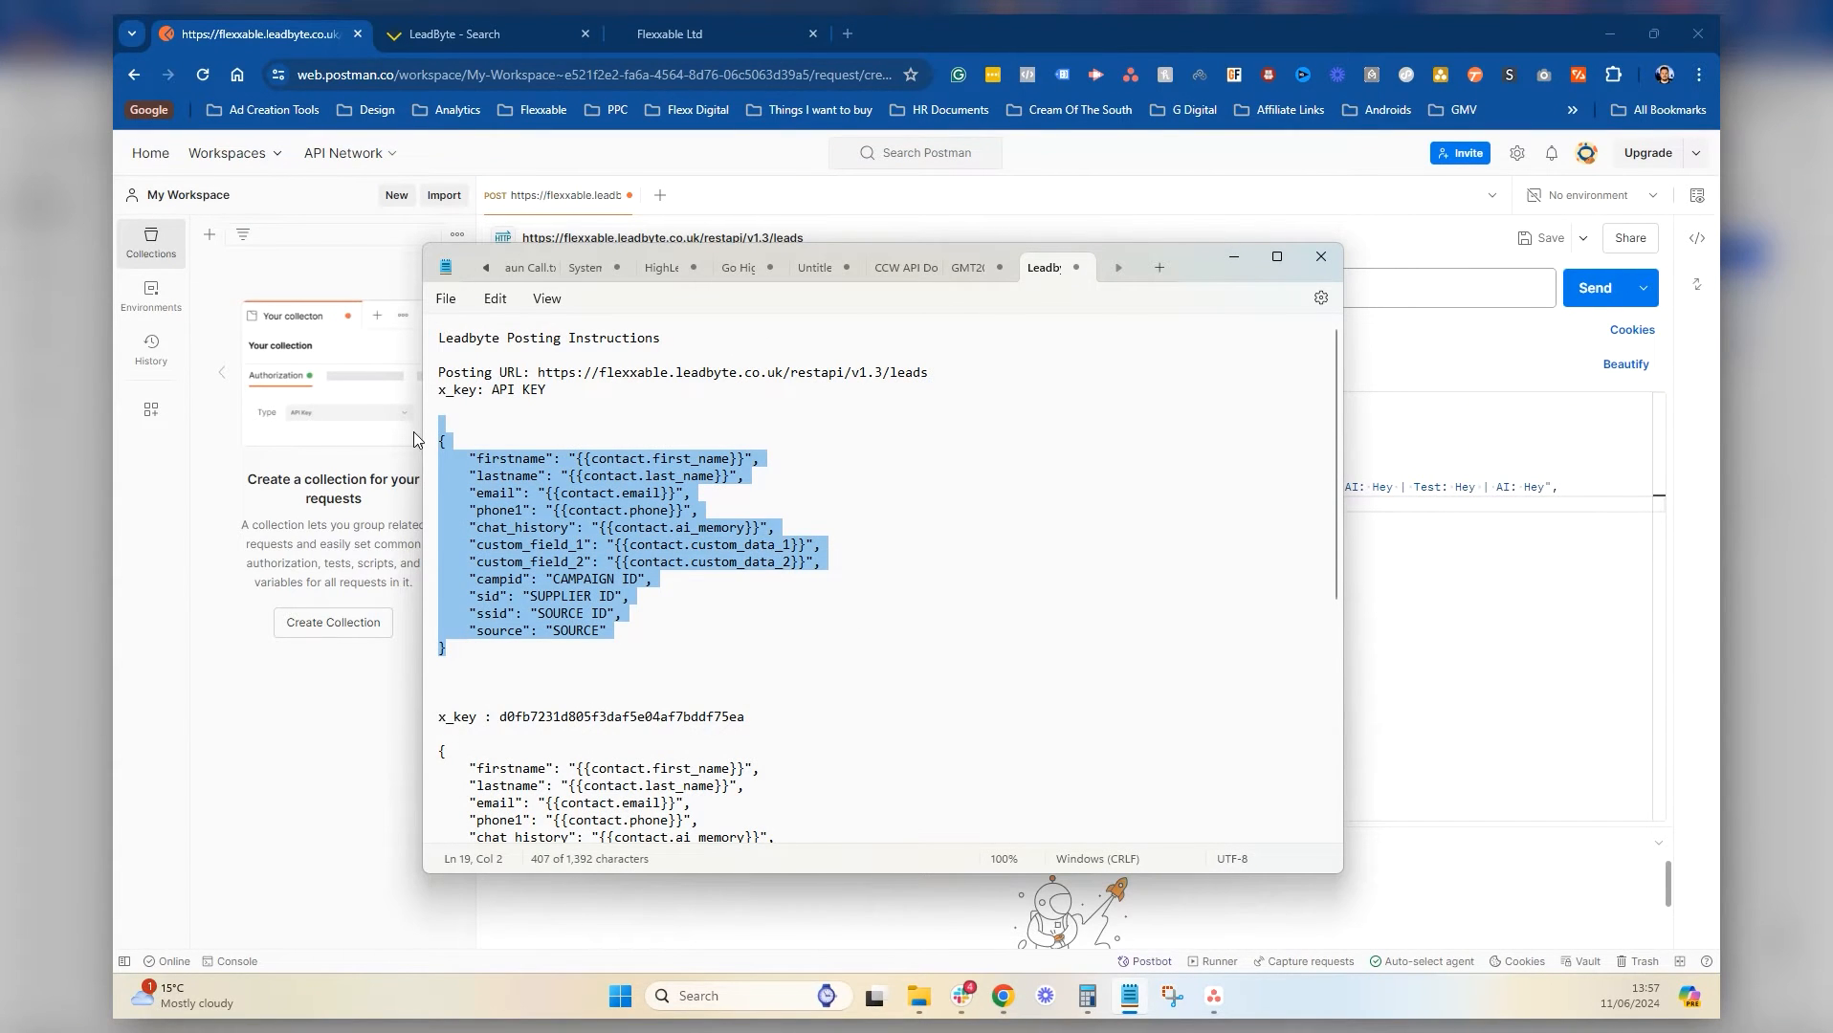
{"action": "left_click", "coordinate": [1234, 257]}
{"action": "left_click_drag", "start_coordinate": [696, 608], "coordinate": [479, 404]}
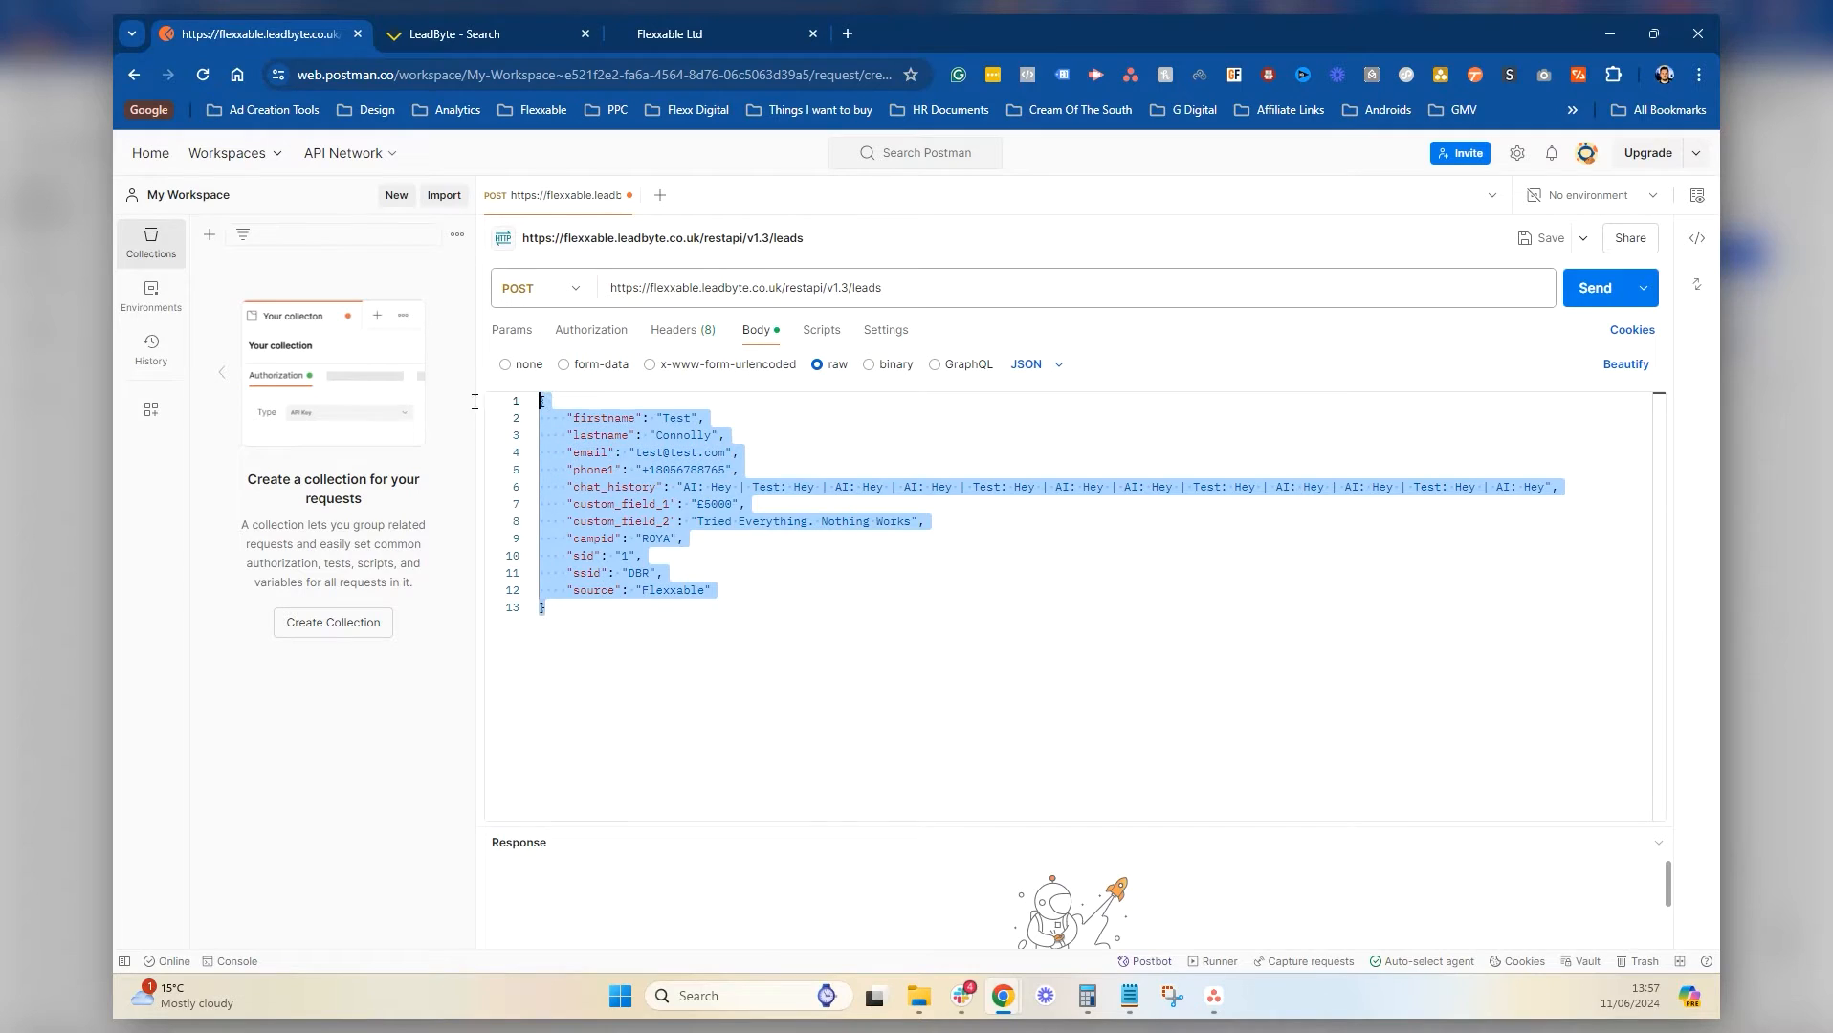
{"action": "key", "text": "ctrl+v"}
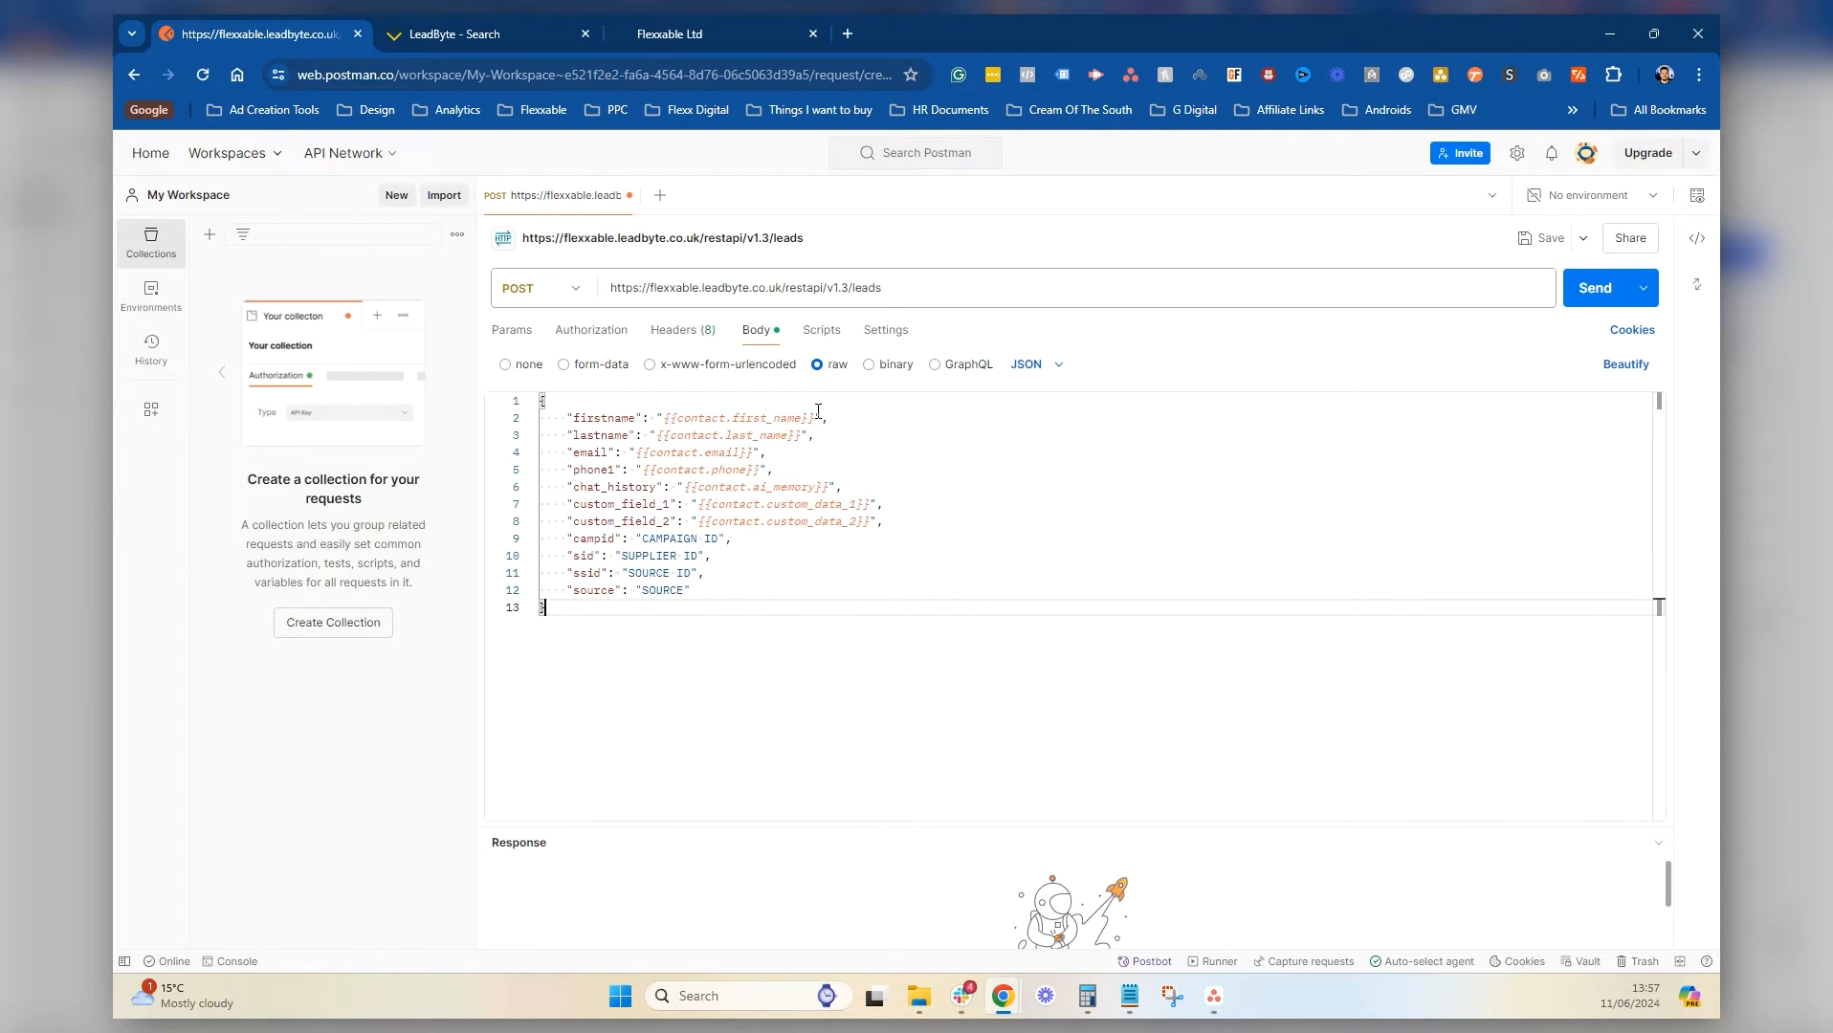
Fill in first name Test, last name Tester and a test e-mail address
{"action": "left_click_drag", "start_coordinate": [816, 418], "coordinate": [669, 418]}
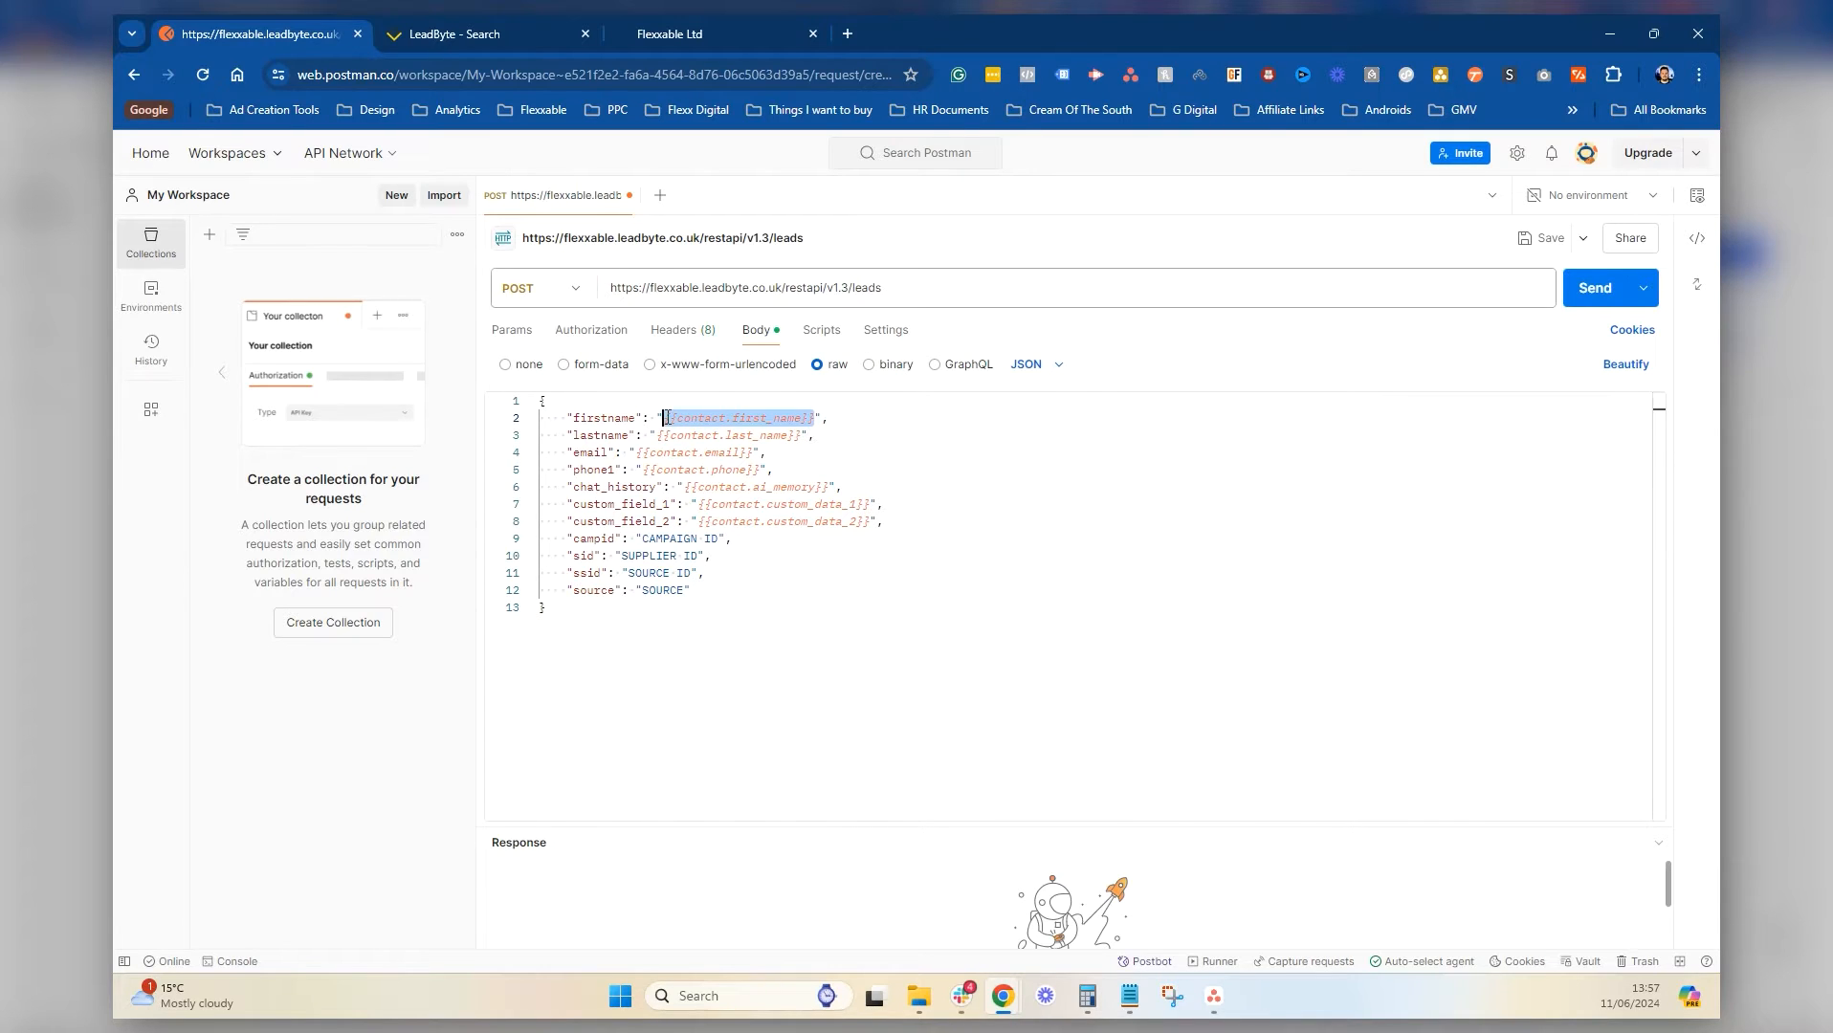
{"action": "type", "text": "Test"}
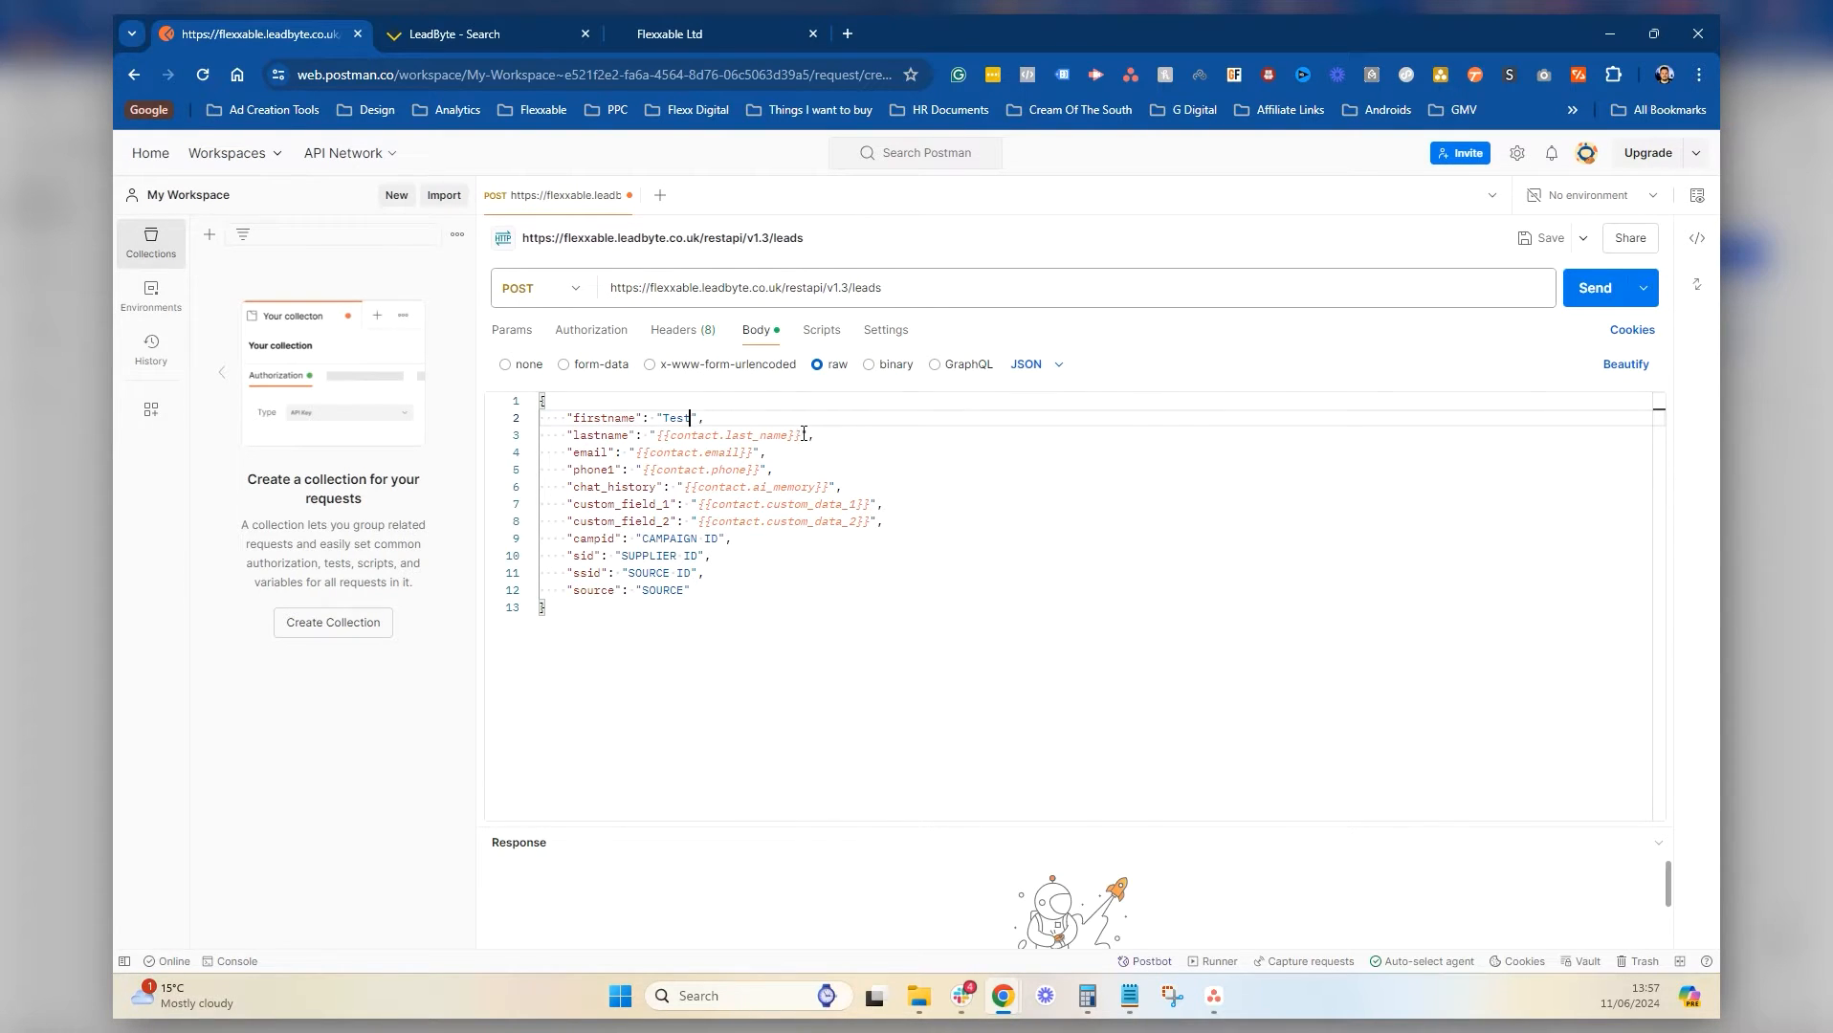
{"action": "left_click_drag", "start_coordinate": [804, 434], "coordinate": [658, 436]}
{"action": "type", "text": "Te"}
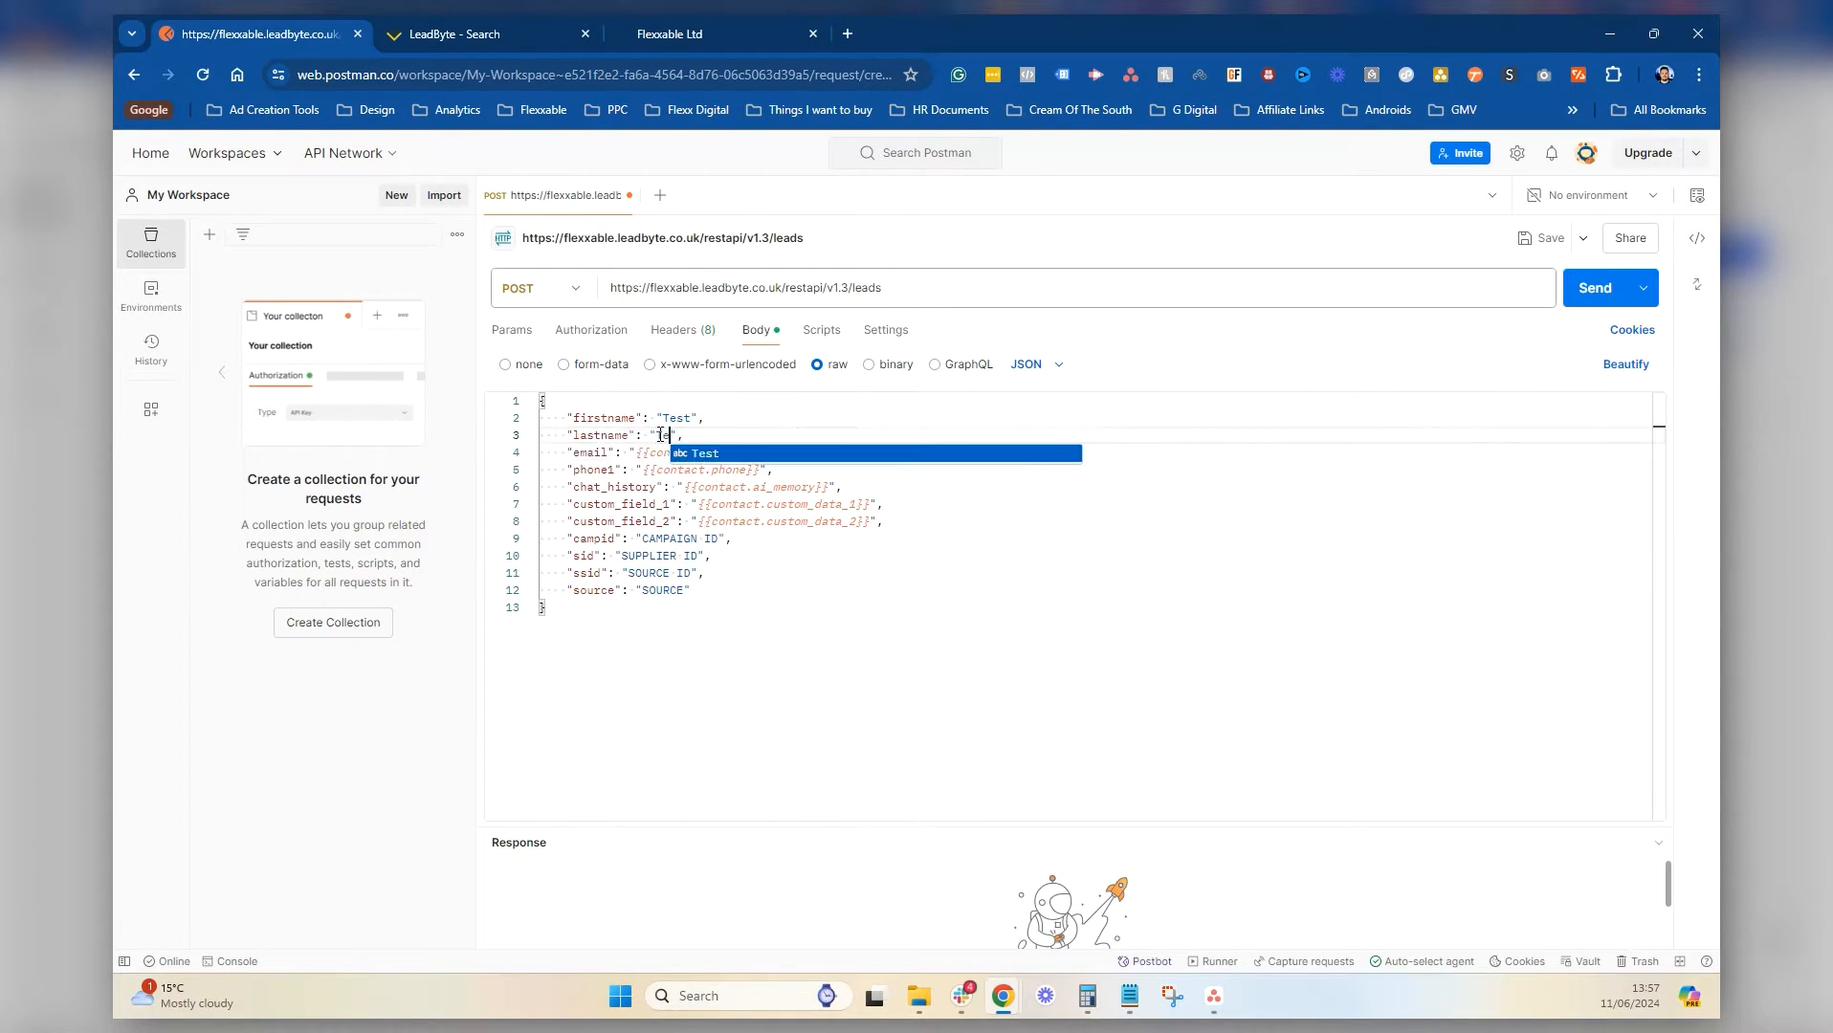
{"action": "type", "text": "ster"}
{"action": "left_click_drag", "start_coordinate": [757, 451], "coordinate": [638, 451]}
{"action": "type", "text": "traham"}
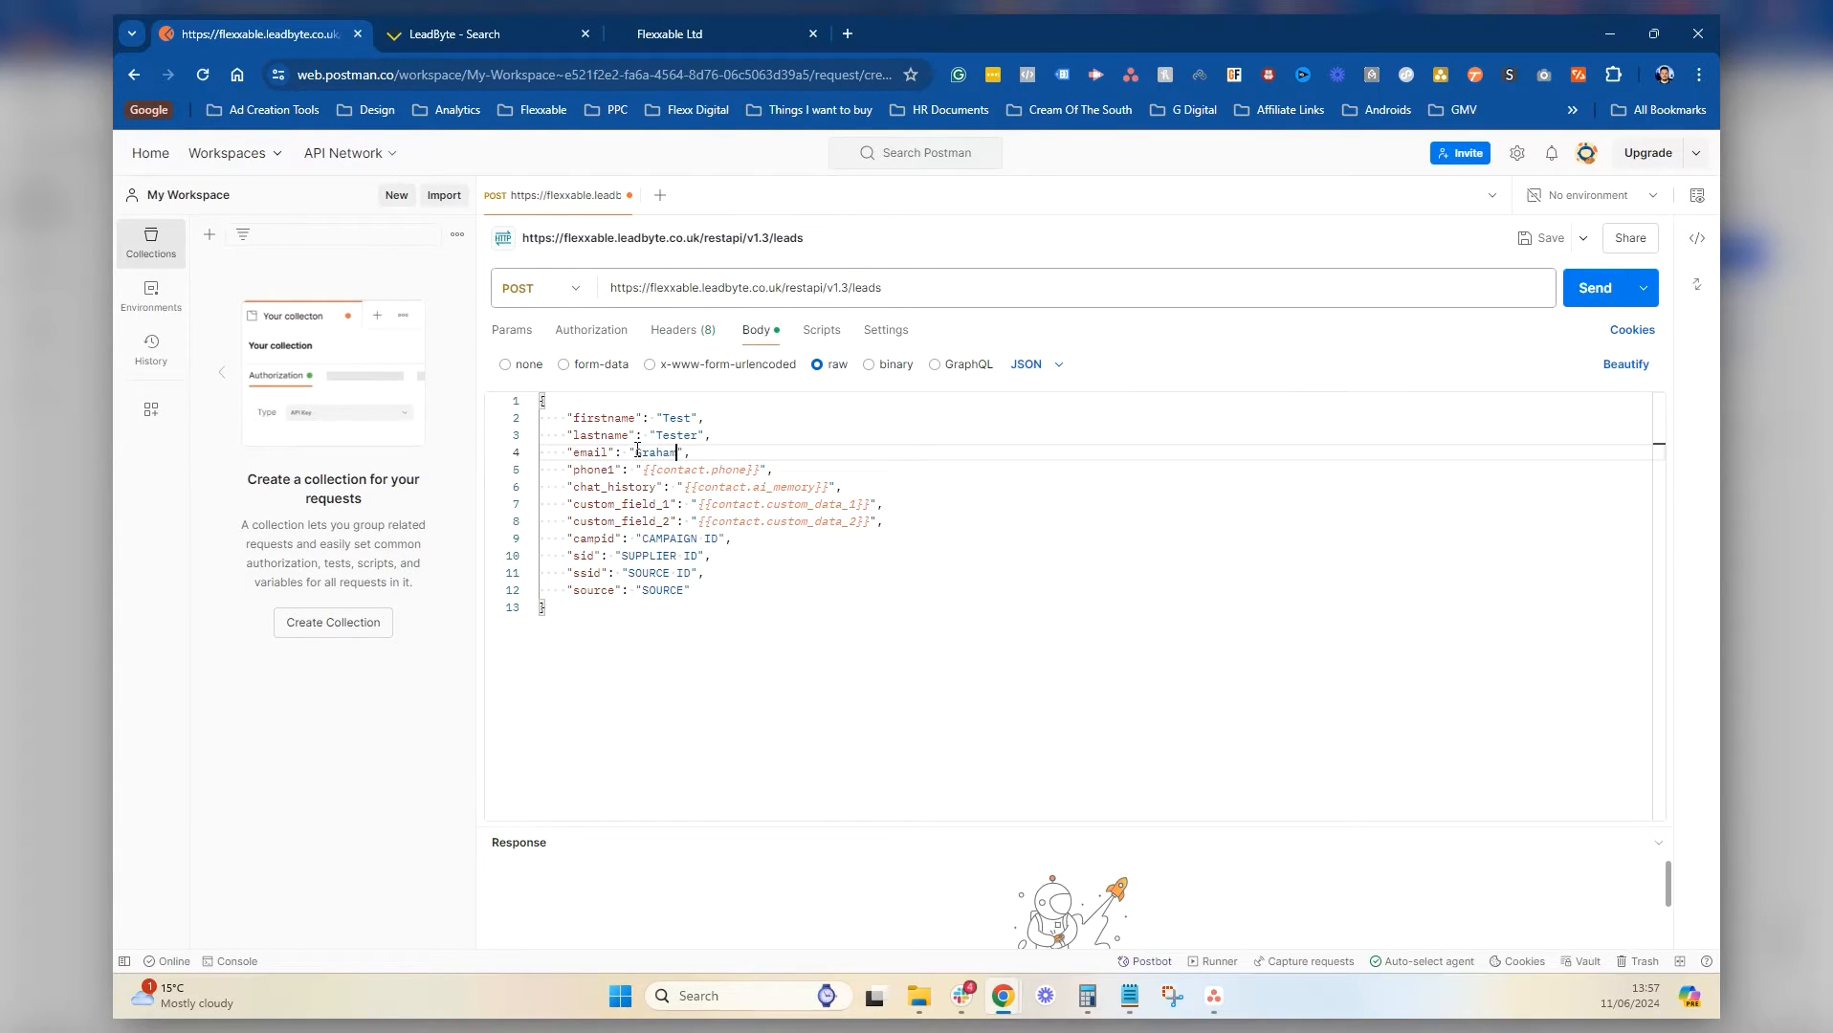
{"action": "type", "text": "@test.com"}
{"action": "left_click", "coordinate": [635, 452], "text": "shift"}
{"action": "key", "text": "Left"}
{"action": "key", "text": "Delete"}
{"action": "type", "text": "g"}
Replace the phone1 placeholder with a test phone number
{"action": "left_click_drag", "start_coordinate": [760, 470], "coordinate": [718, 461]}
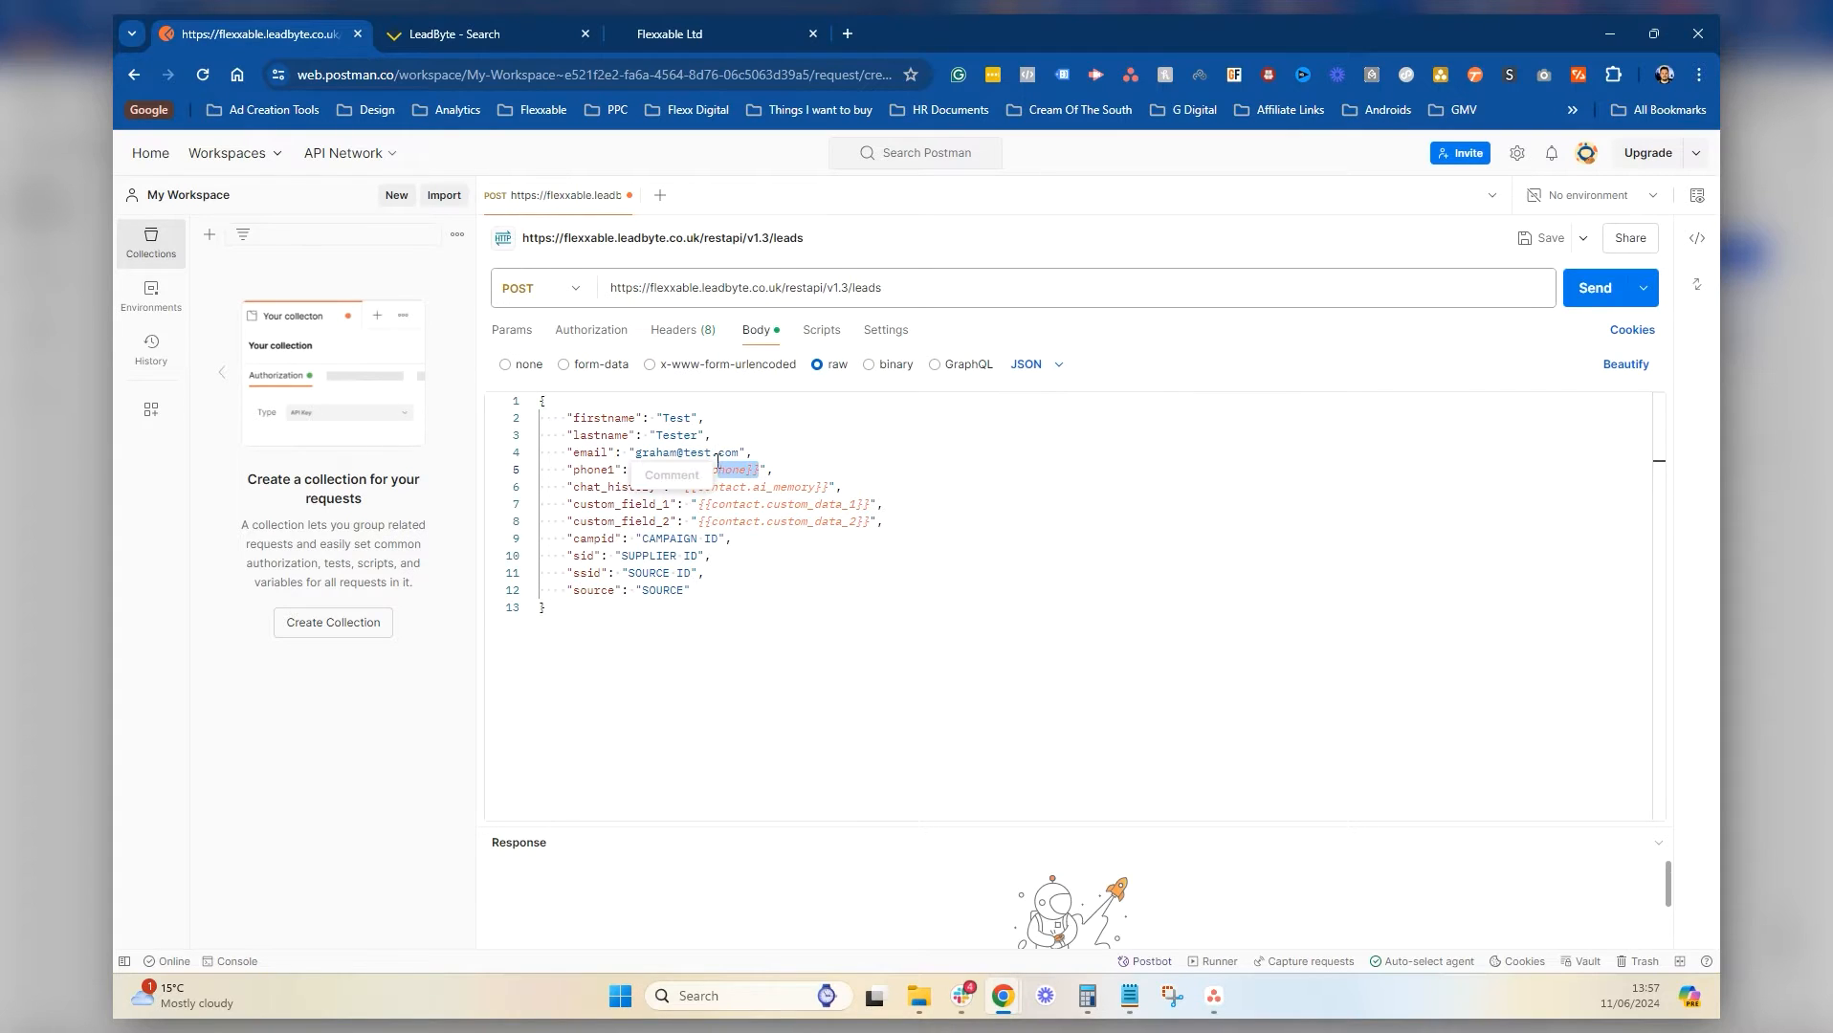
{"action": "left_click", "coordinate": [768, 469]}
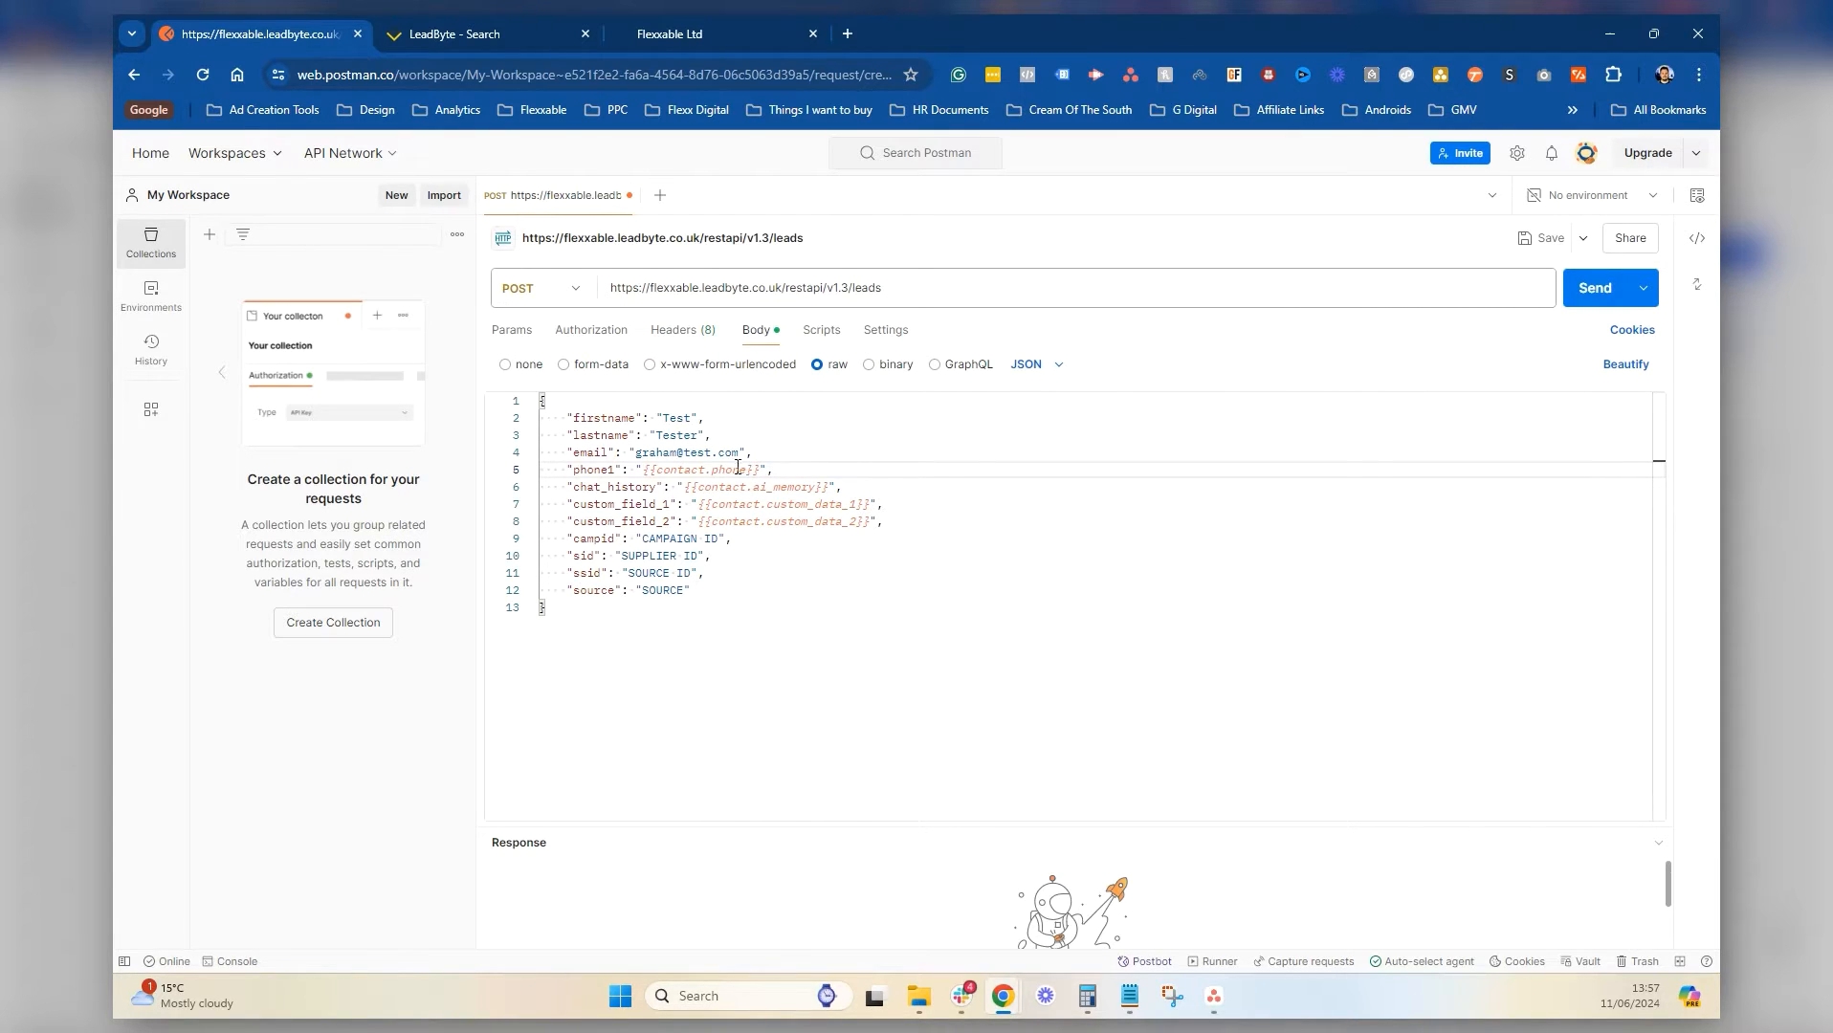
{"action": "left_click_drag", "start_coordinate": [762, 469], "coordinate": [641, 469]}
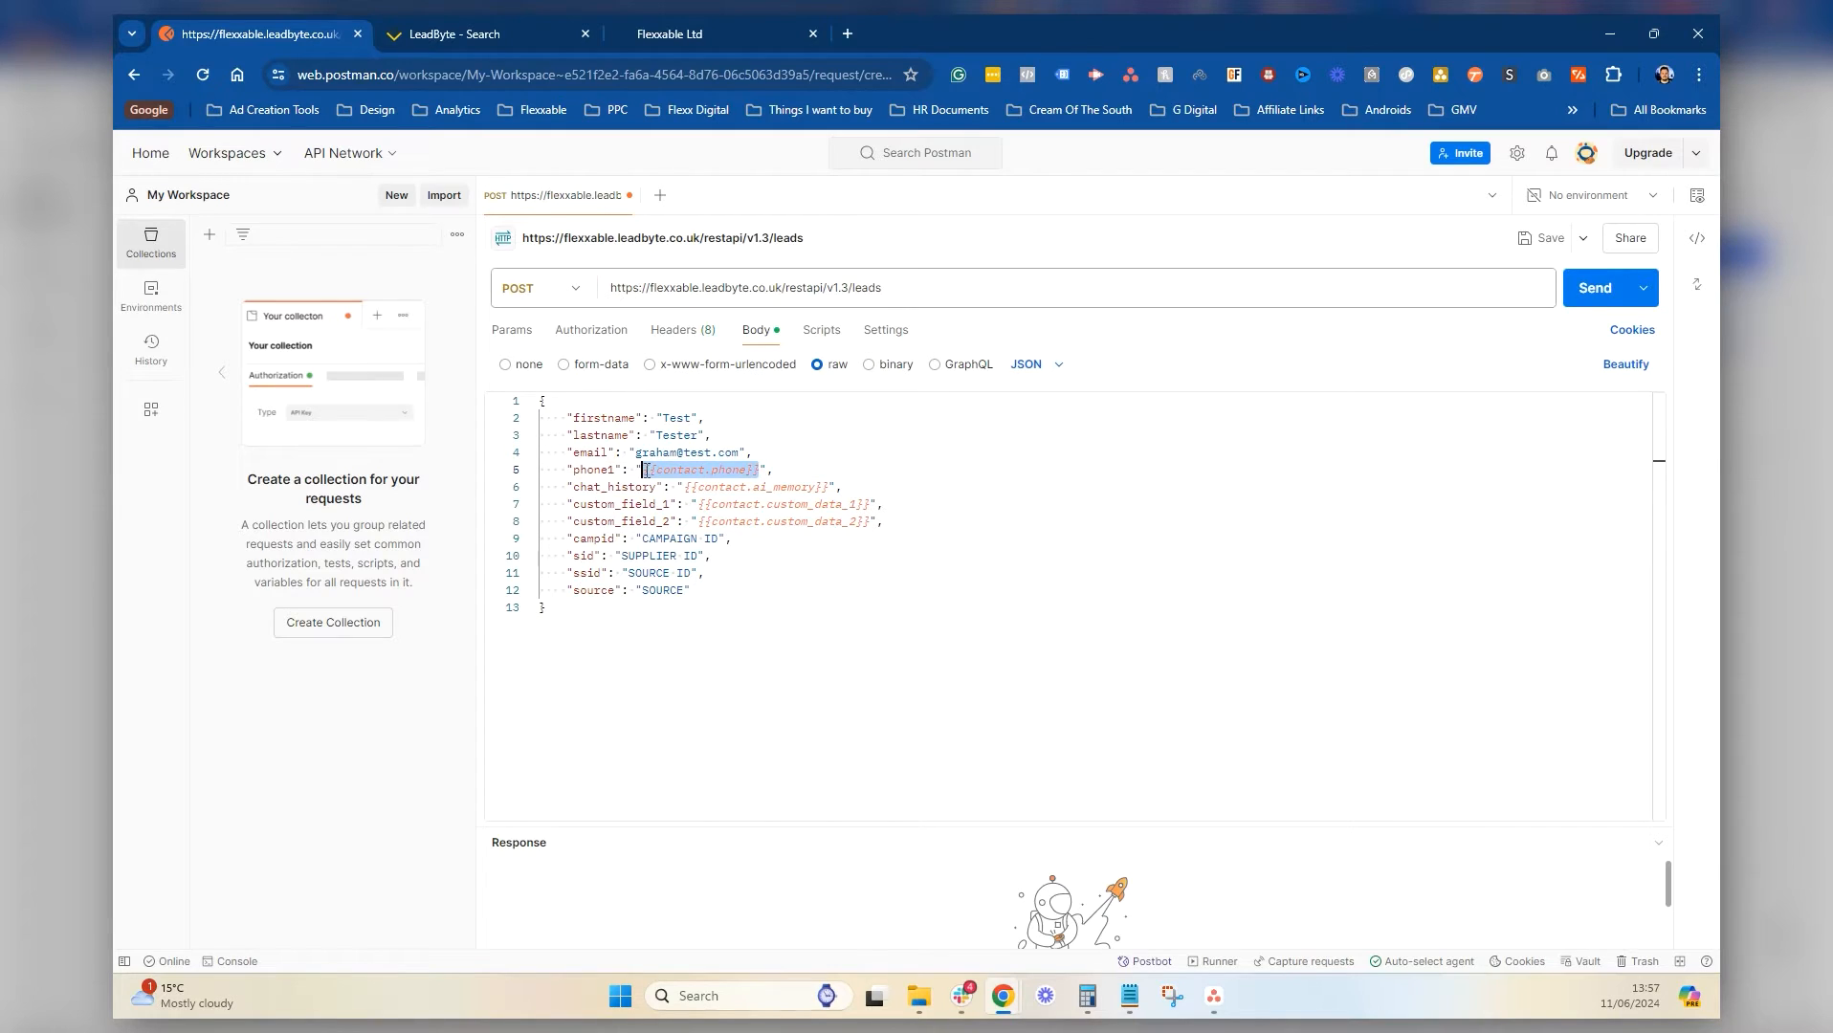
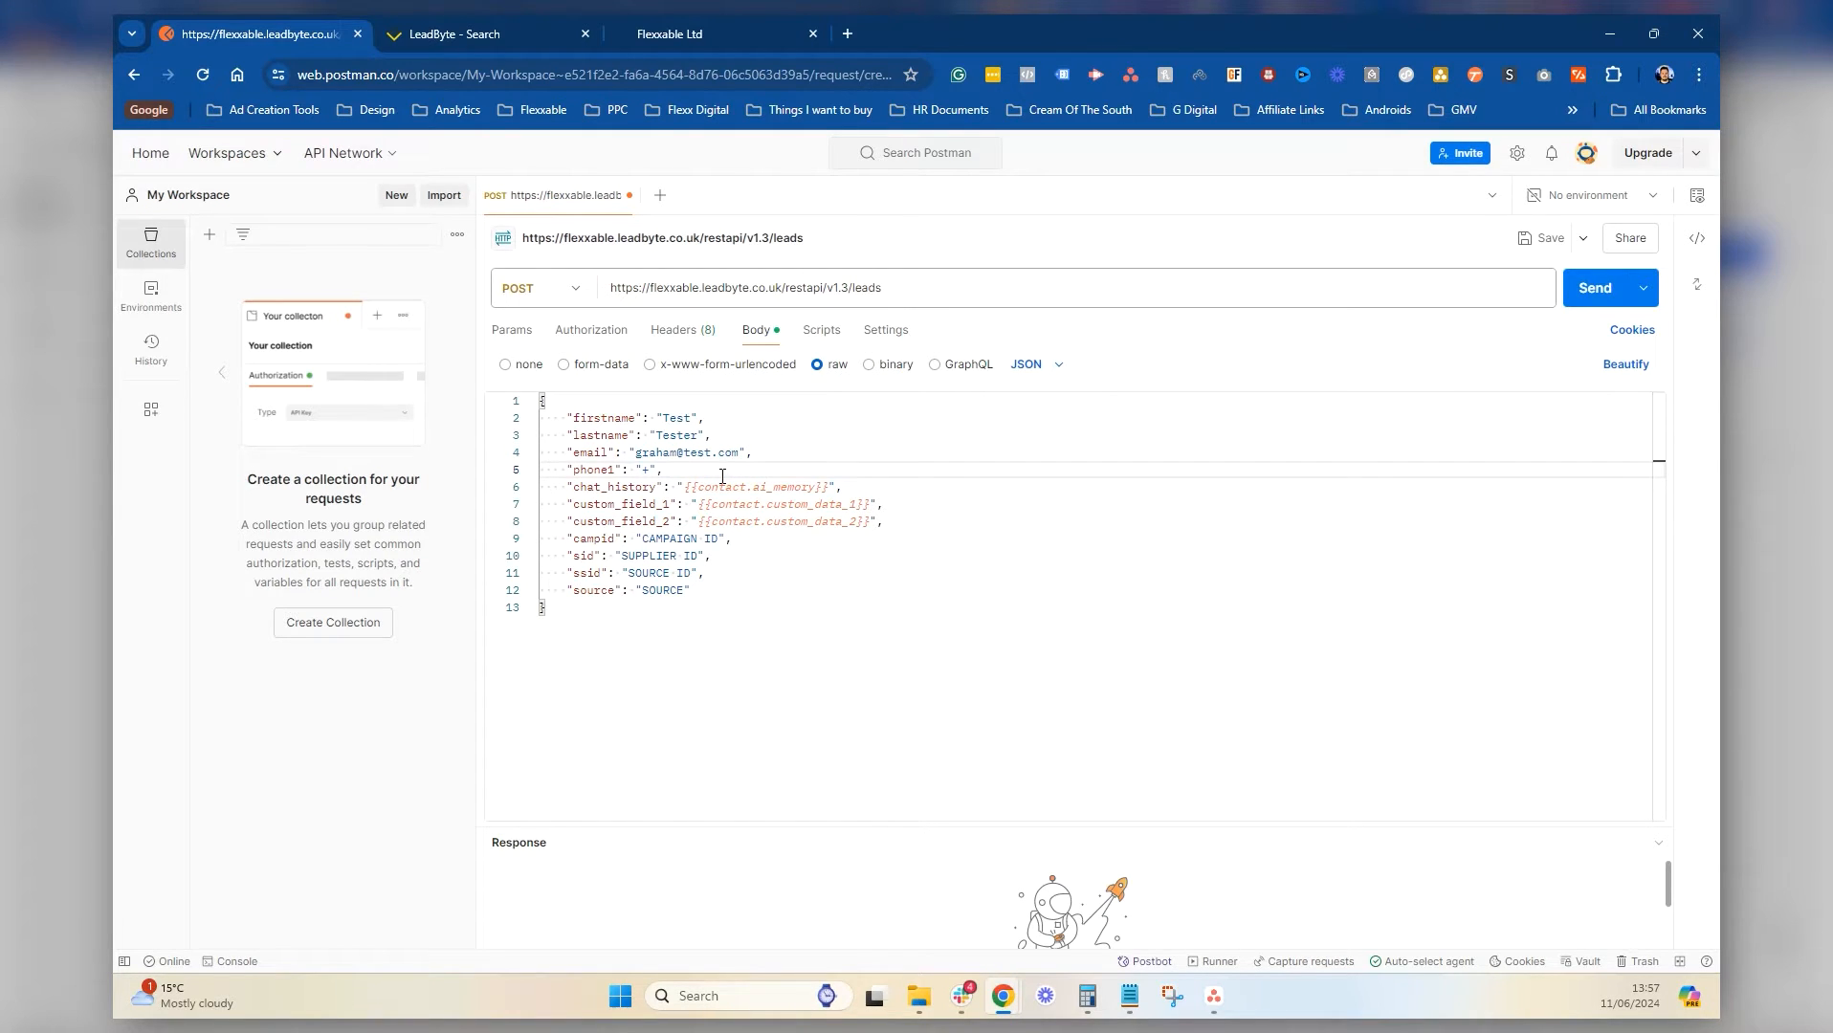
{"action": "left_click_drag", "start_coordinate": [829, 487], "coordinate": [683, 488]}
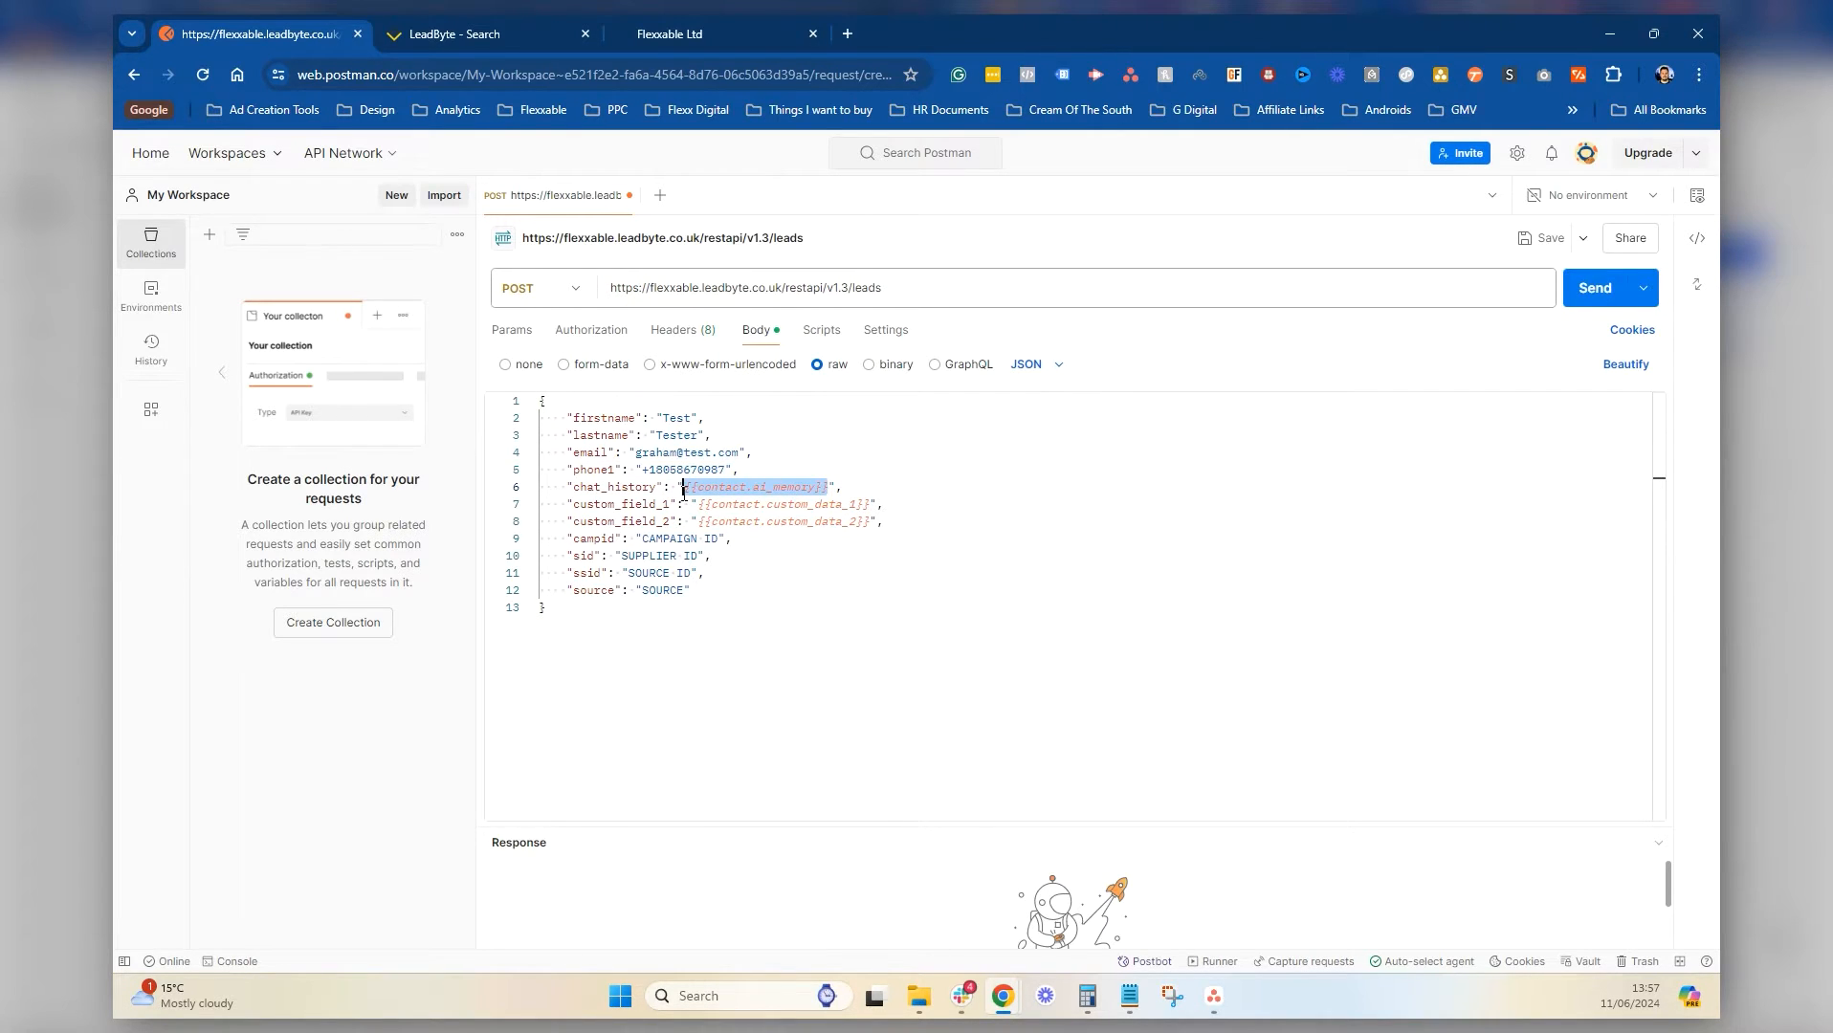
{"action": "left_click", "coordinate": [1130, 996]}
Paste the sample AI/Test "Hey" chat string into chat_history and empty custom_field_1's placeholder
{"action": "scroll", "coordinate": [904, 727], "scroll_direction": "down", "scroll_amount": 8}
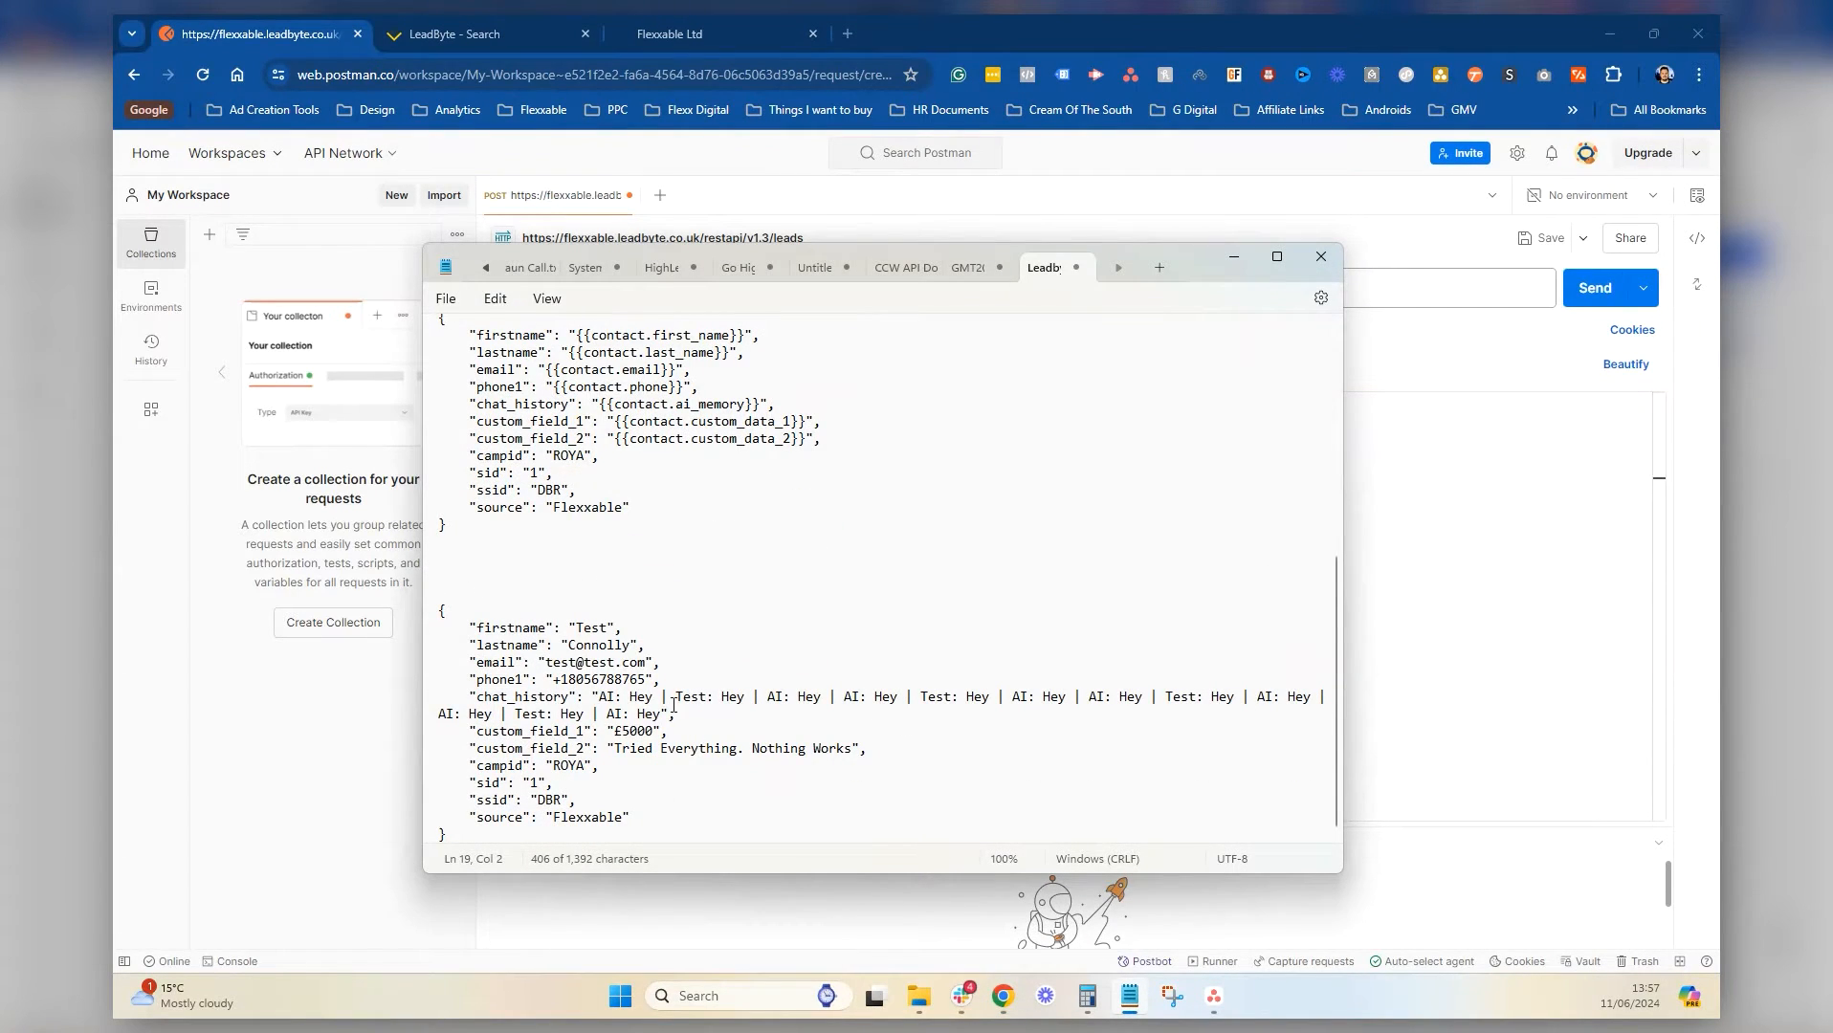
{"action": "left_click_drag", "start_coordinate": [667, 713], "coordinate": [595, 701]}
{"action": "key", "text": "ctrl+c"}
{"action": "left_click", "coordinate": [1456, 539]}
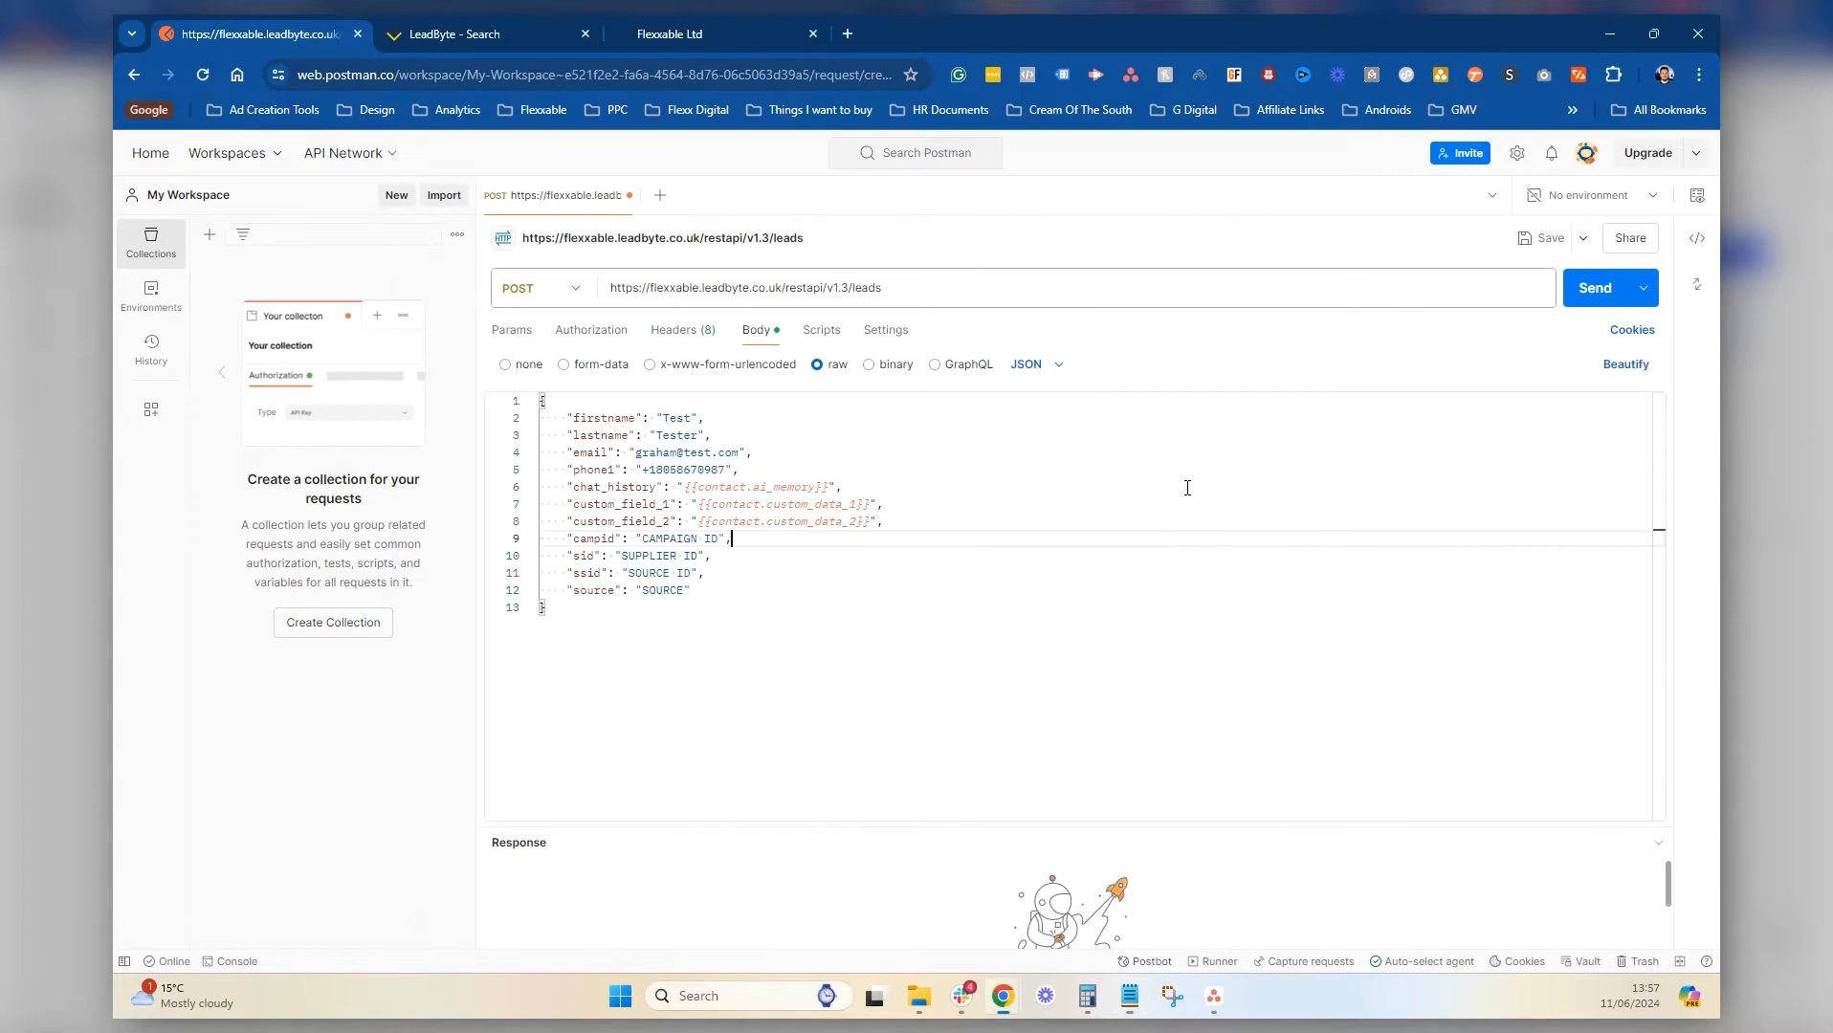
{"action": "left_click_drag", "start_coordinate": [829, 487], "coordinate": [688, 493]}
{"action": "key", "text": "ctrl+v"}
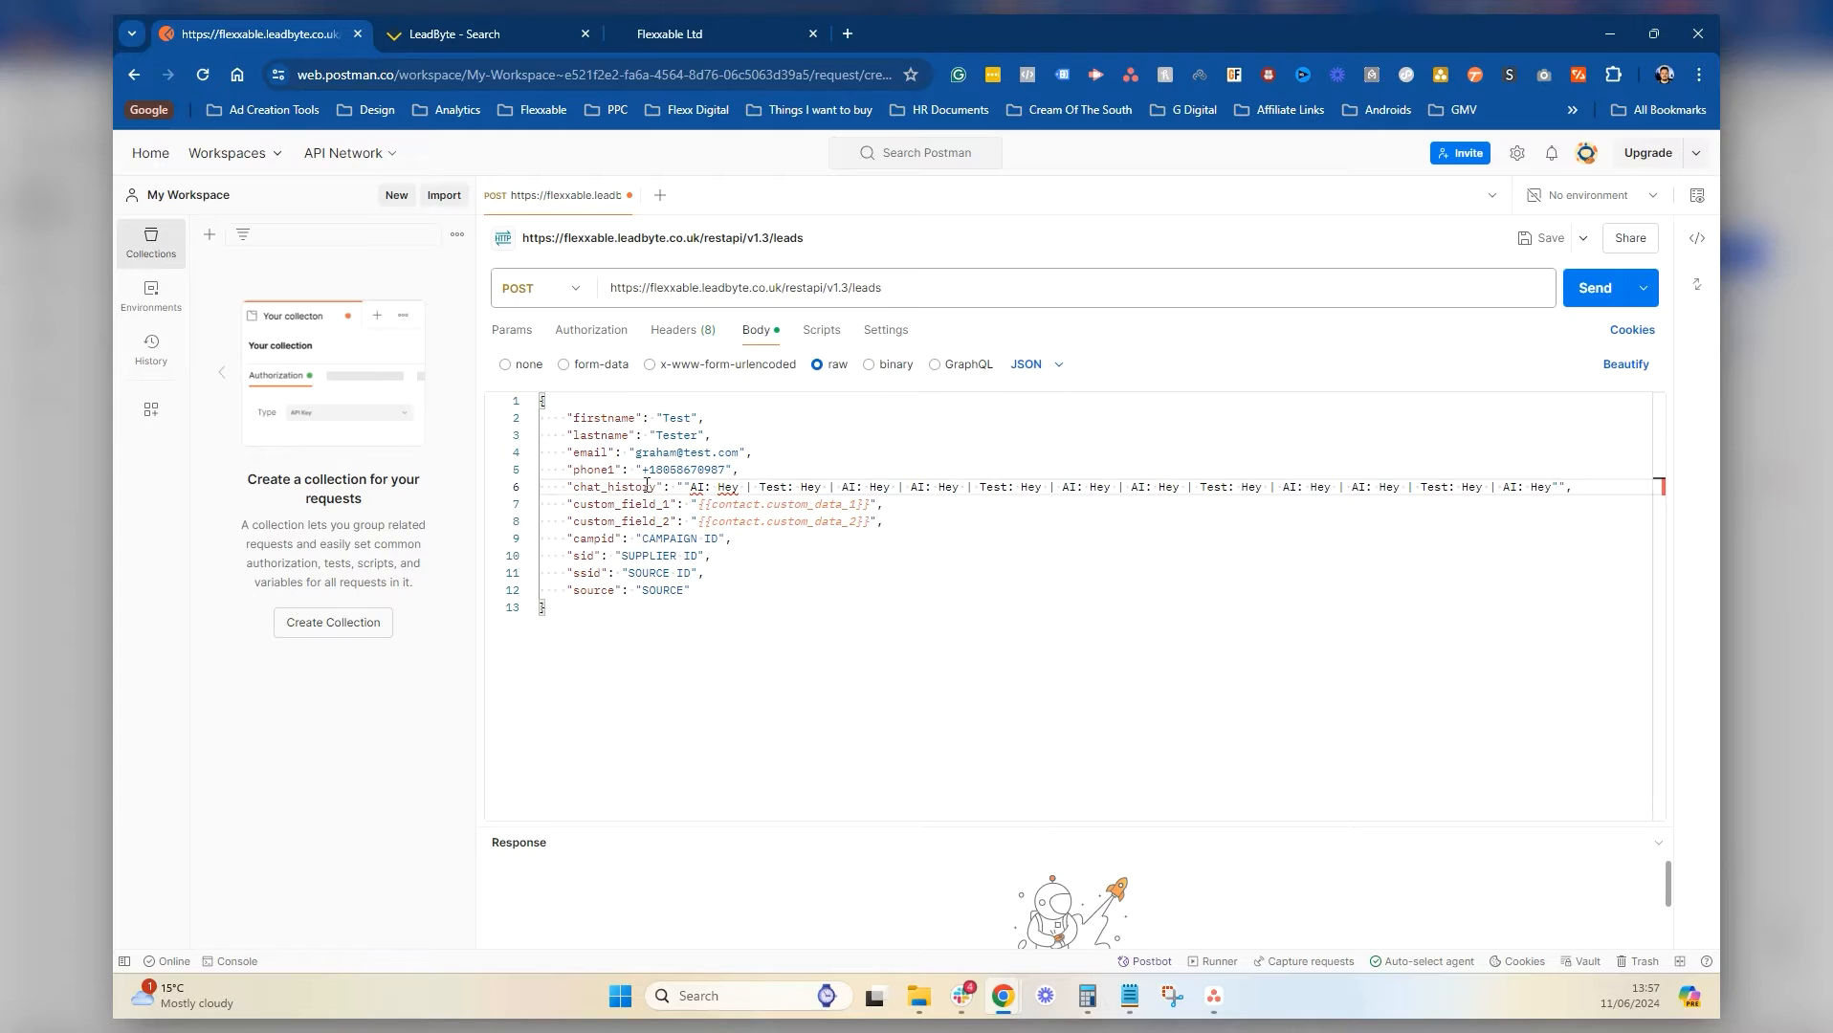
{"action": "key", "text": "BackSpace"}
{"action": "left_click", "coordinate": [690, 484]}
{"action": "key", "text": "BackSpace"}
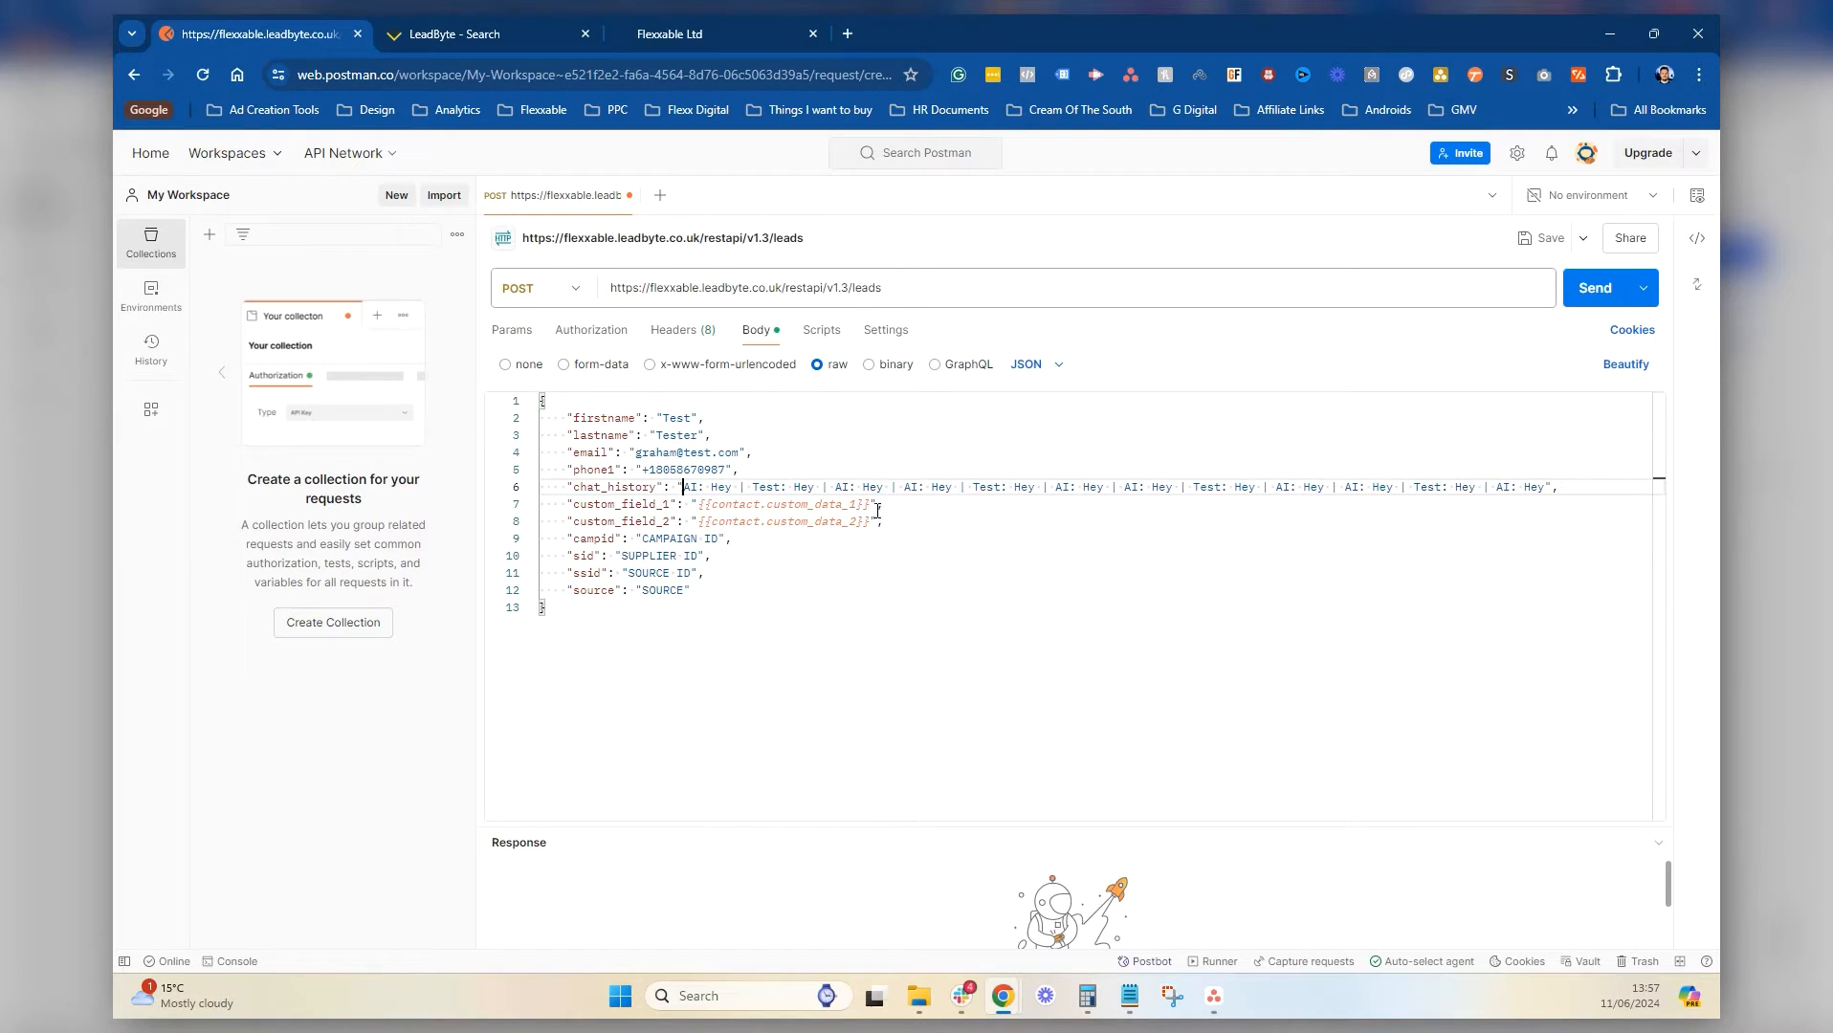
{"action": "left_click_drag", "start_coordinate": [873, 503], "coordinate": [701, 501]}
{"action": "key", "text": "BackSpace"}
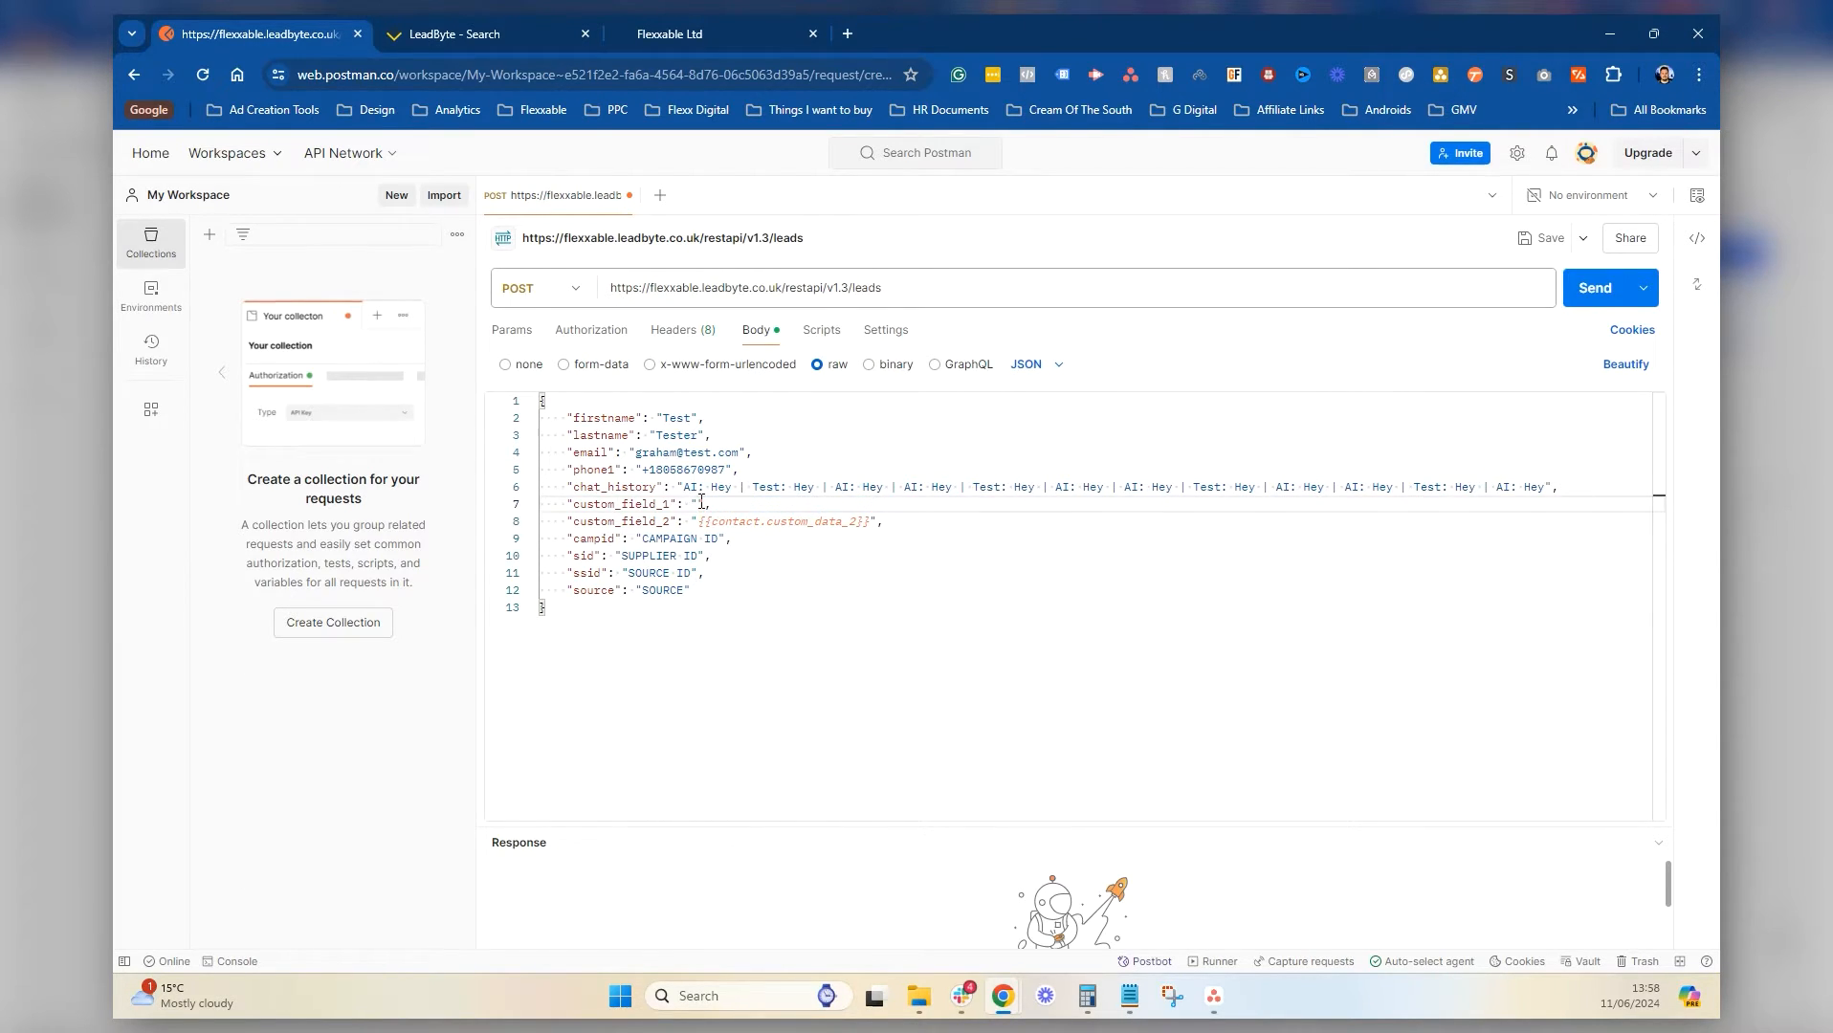
Fill in the amount and set custom_field_2 to 'Tried Everything. Nothing works'
{"action": "type", "text": "2500"}
{"action": "left_click_drag", "start_coordinate": [867, 526], "coordinate": [696, 527]}
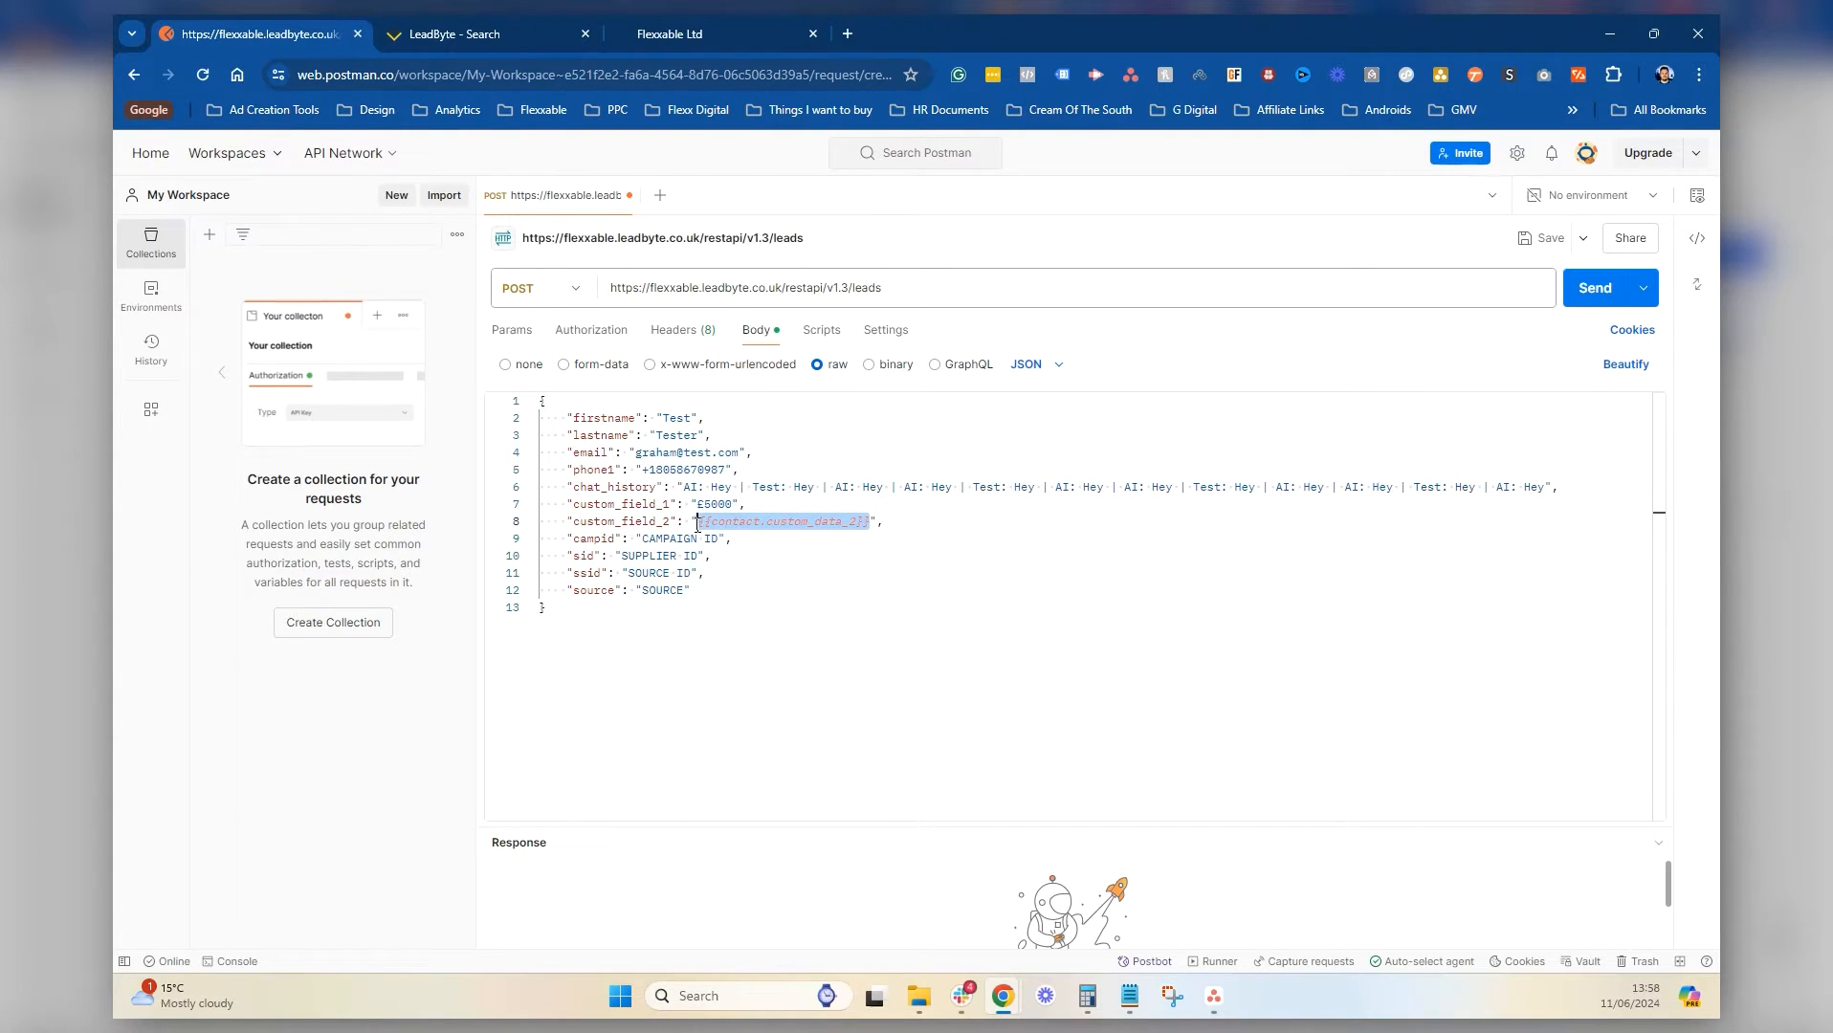
{"action": "type", "text": "Tried Everyth"}
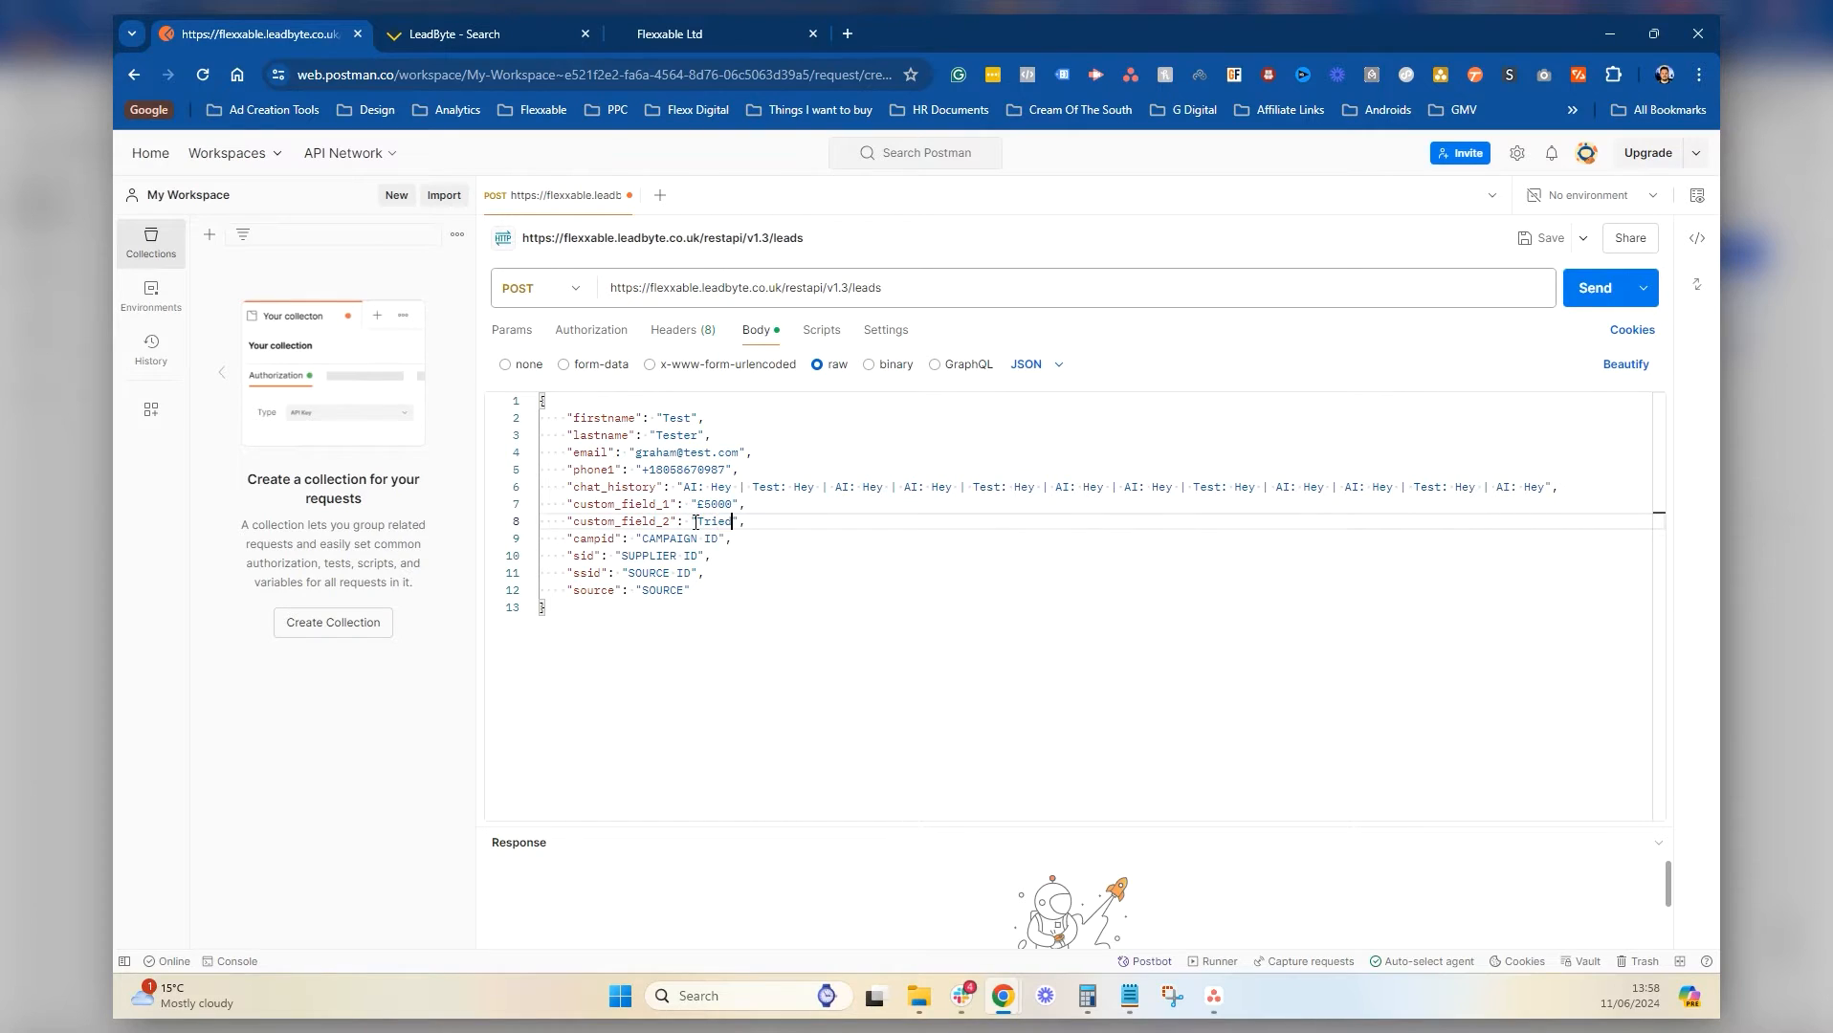
{"action": "type", "text": "ing. nothing works"}
{"action": "double_click", "coordinate": [830, 521]}
{"action": "left_click", "coordinate": [830, 521]}
{"action": "key", "text": "BackSpace"}
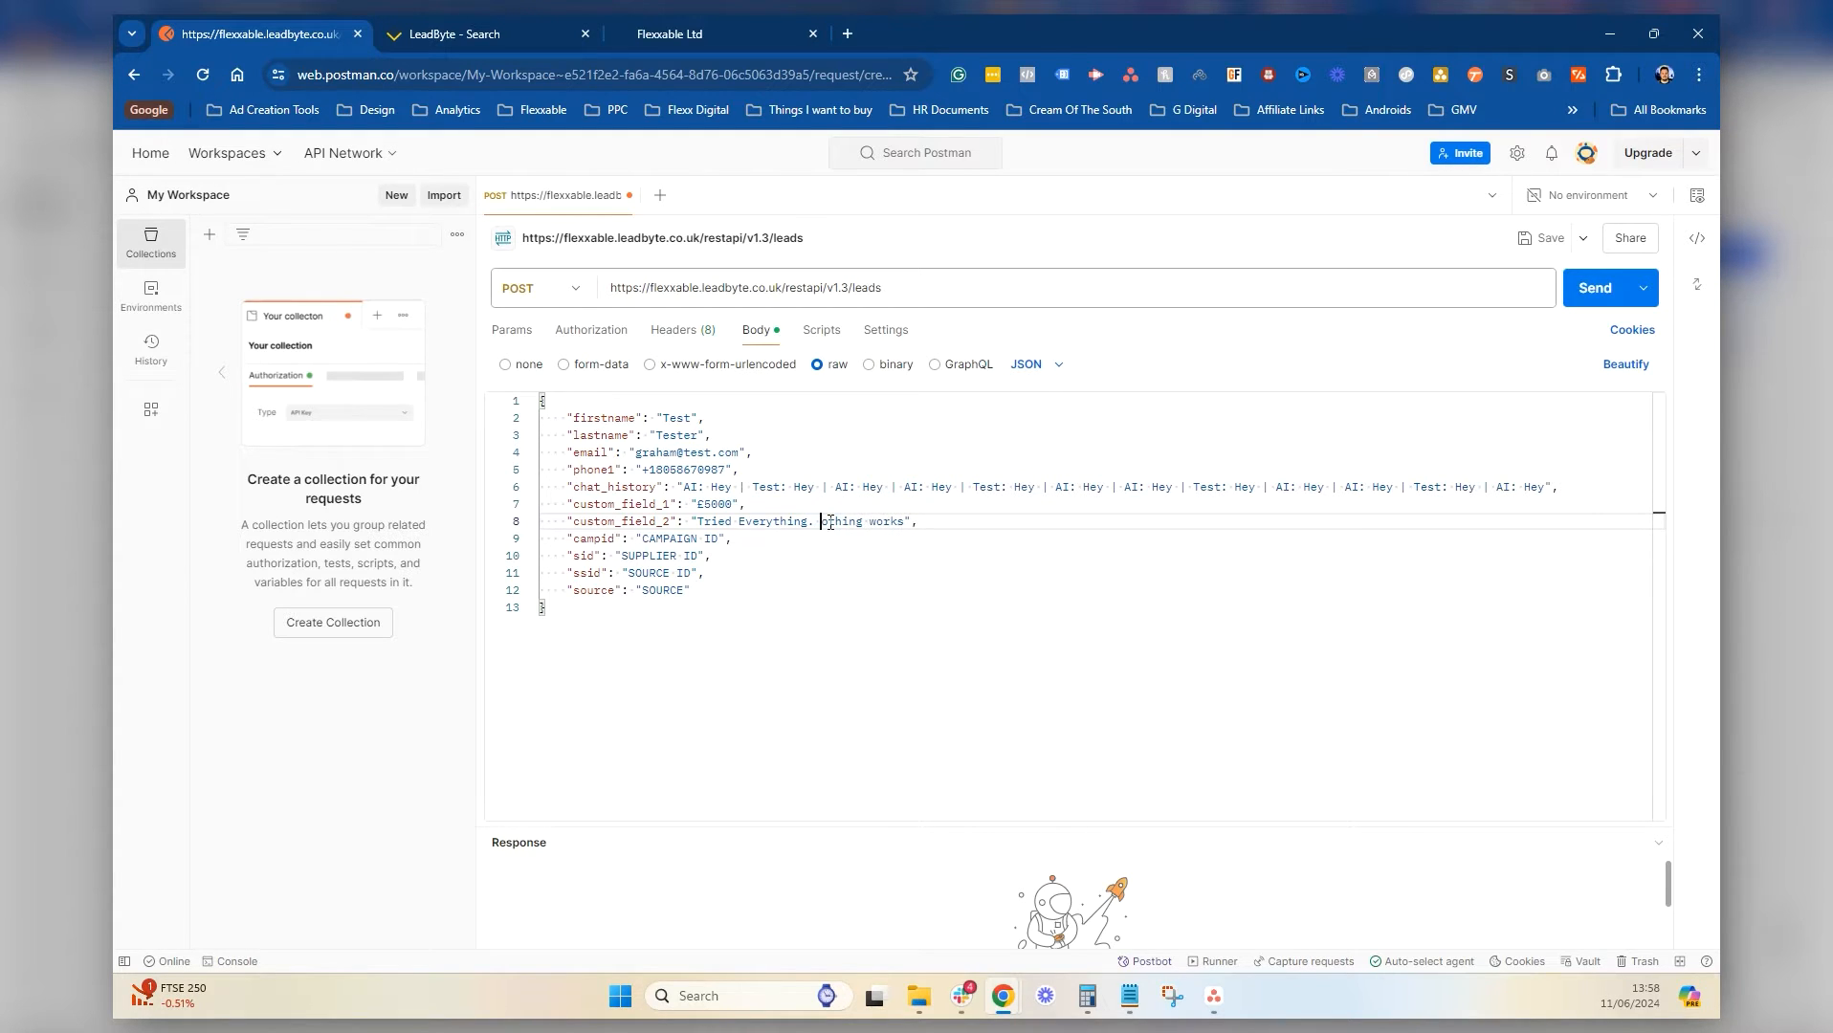
{"action": "type", "text": "N"}
Set campaign ROYA, sid 1, ssid DBR and source Flexxable, then send the request
{"action": "left_click_drag", "start_coordinate": [719, 539], "coordinate": [642, 538]}
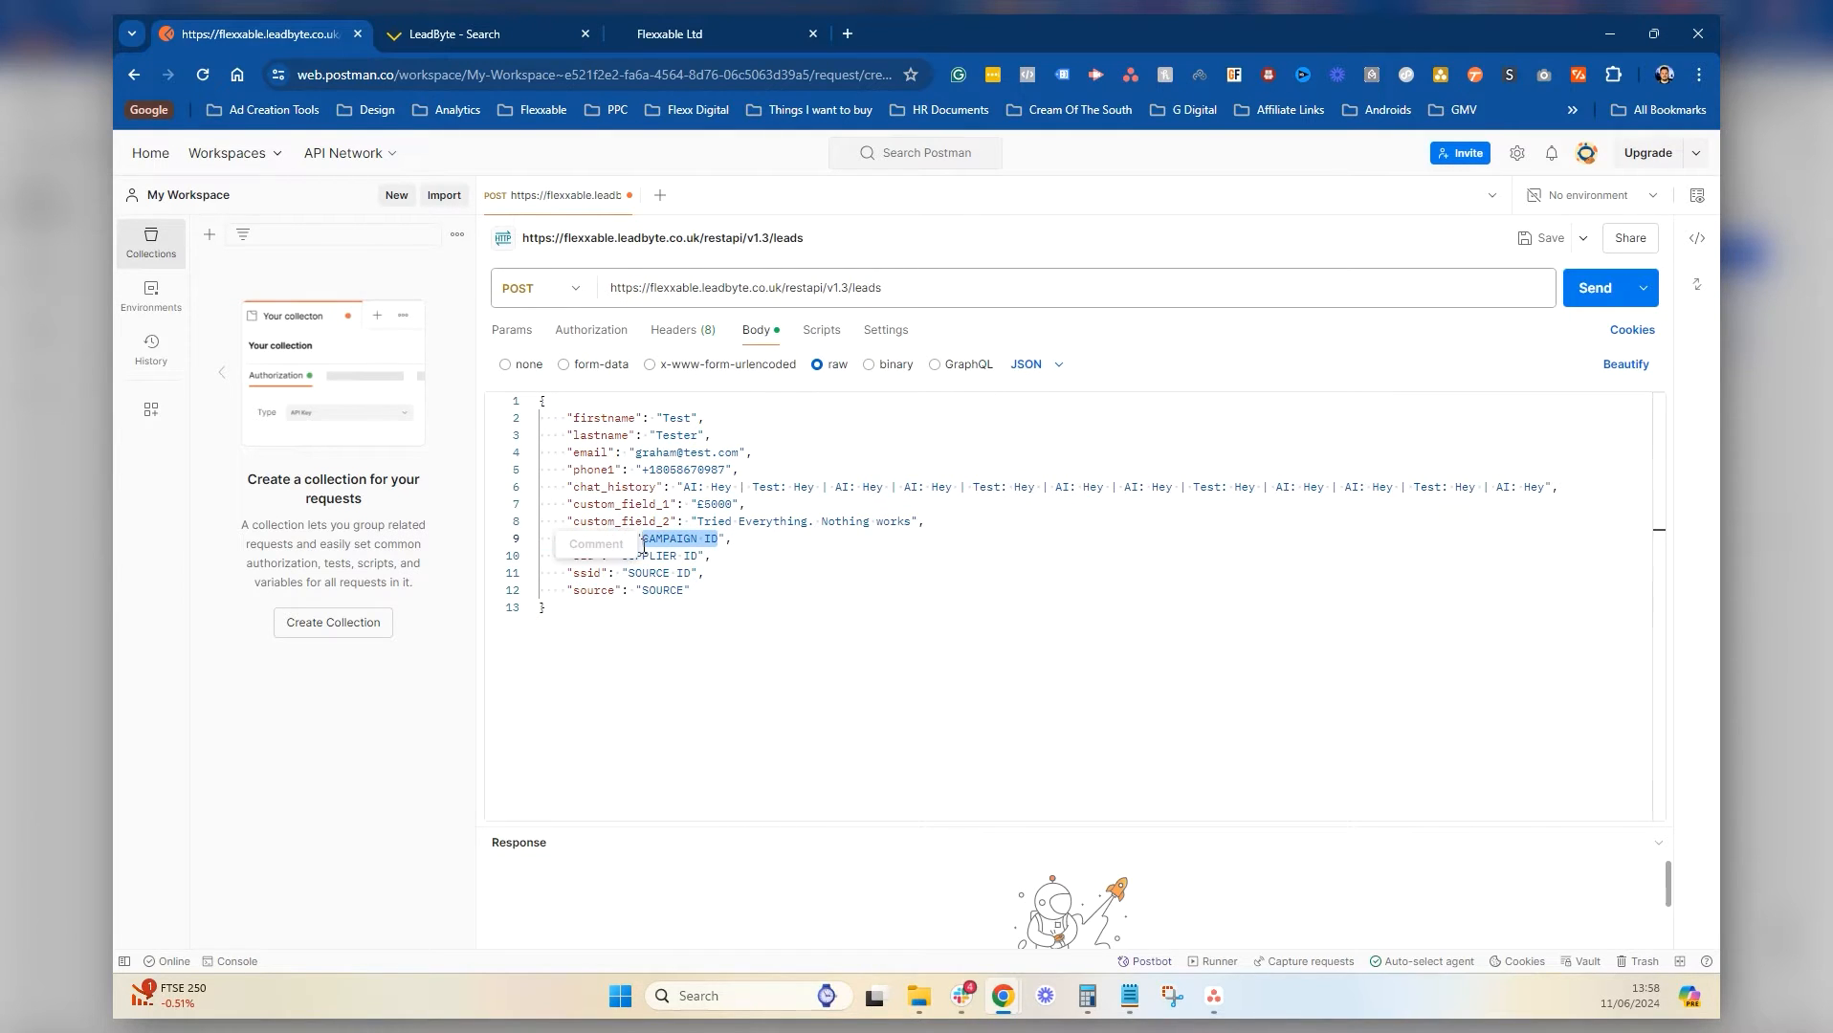
{"action": "type", "text": "ROYA"}
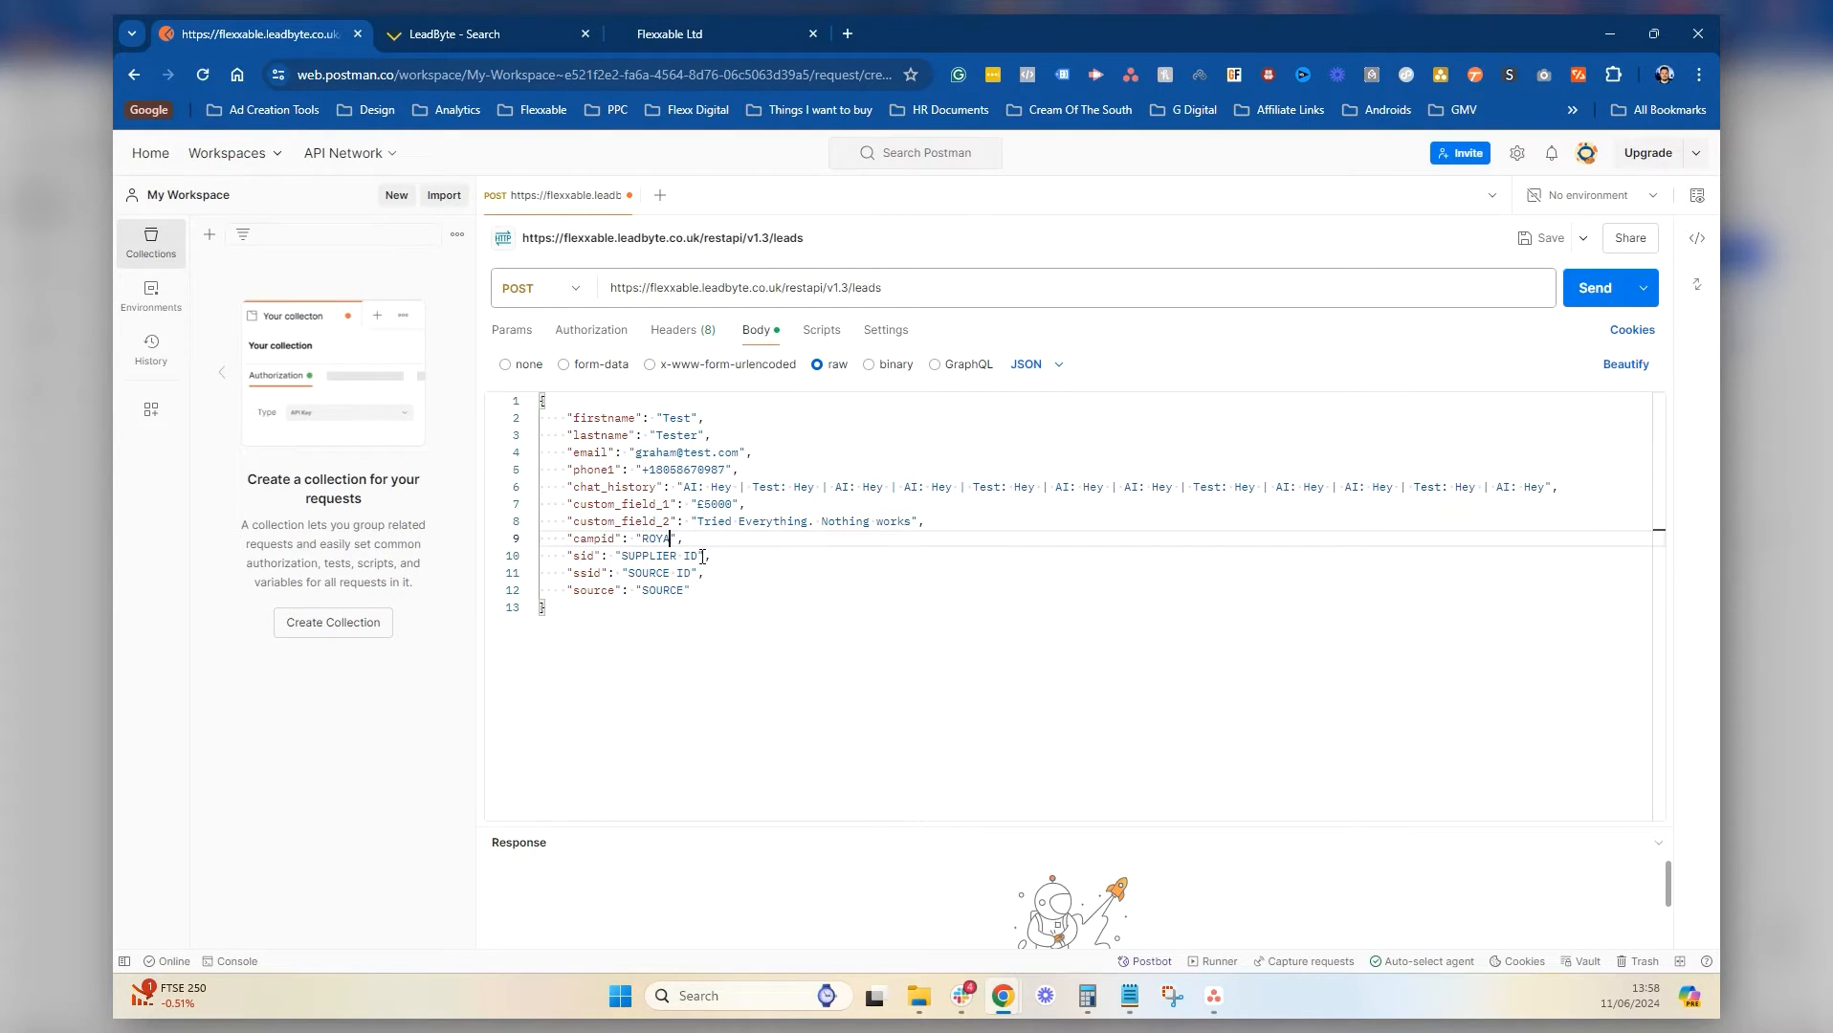
{"action": "left_click_drag", "start_coordinate": [699, 556], "coordinate": [630, 571]}
{"action": "type", "text": "1"}
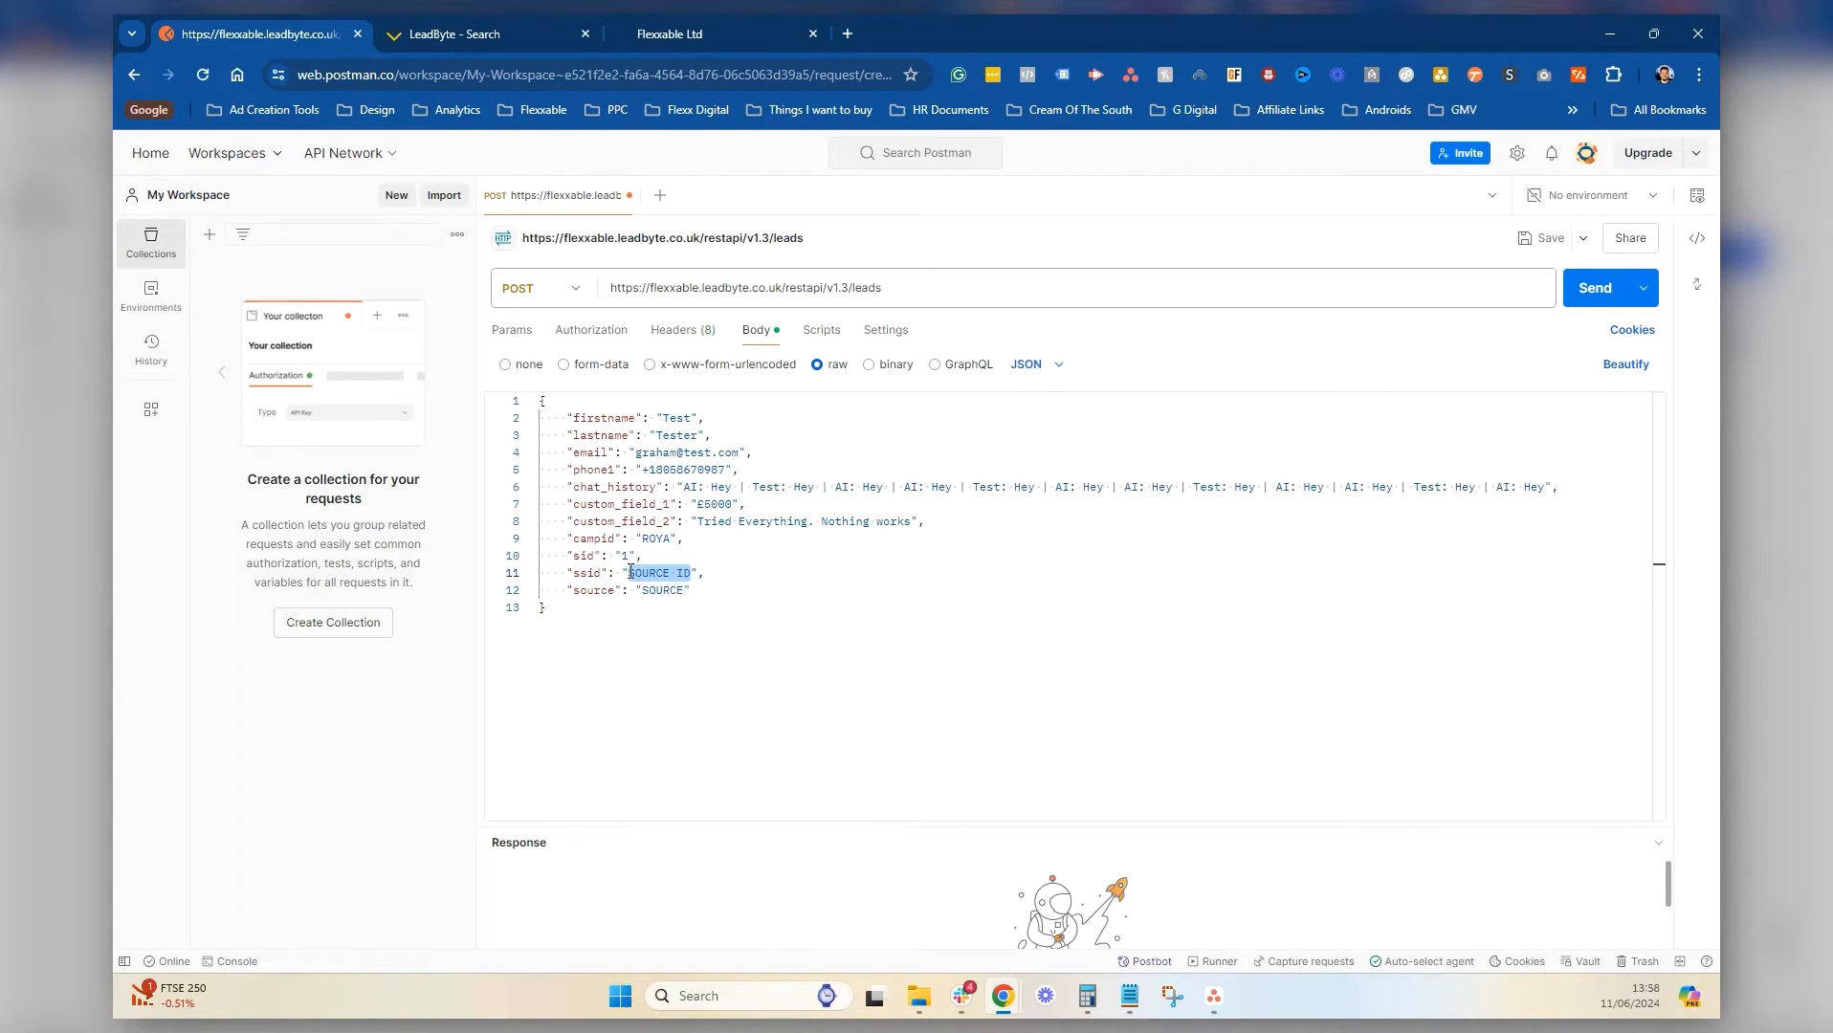
{"action": "type", "text": "DBR"}
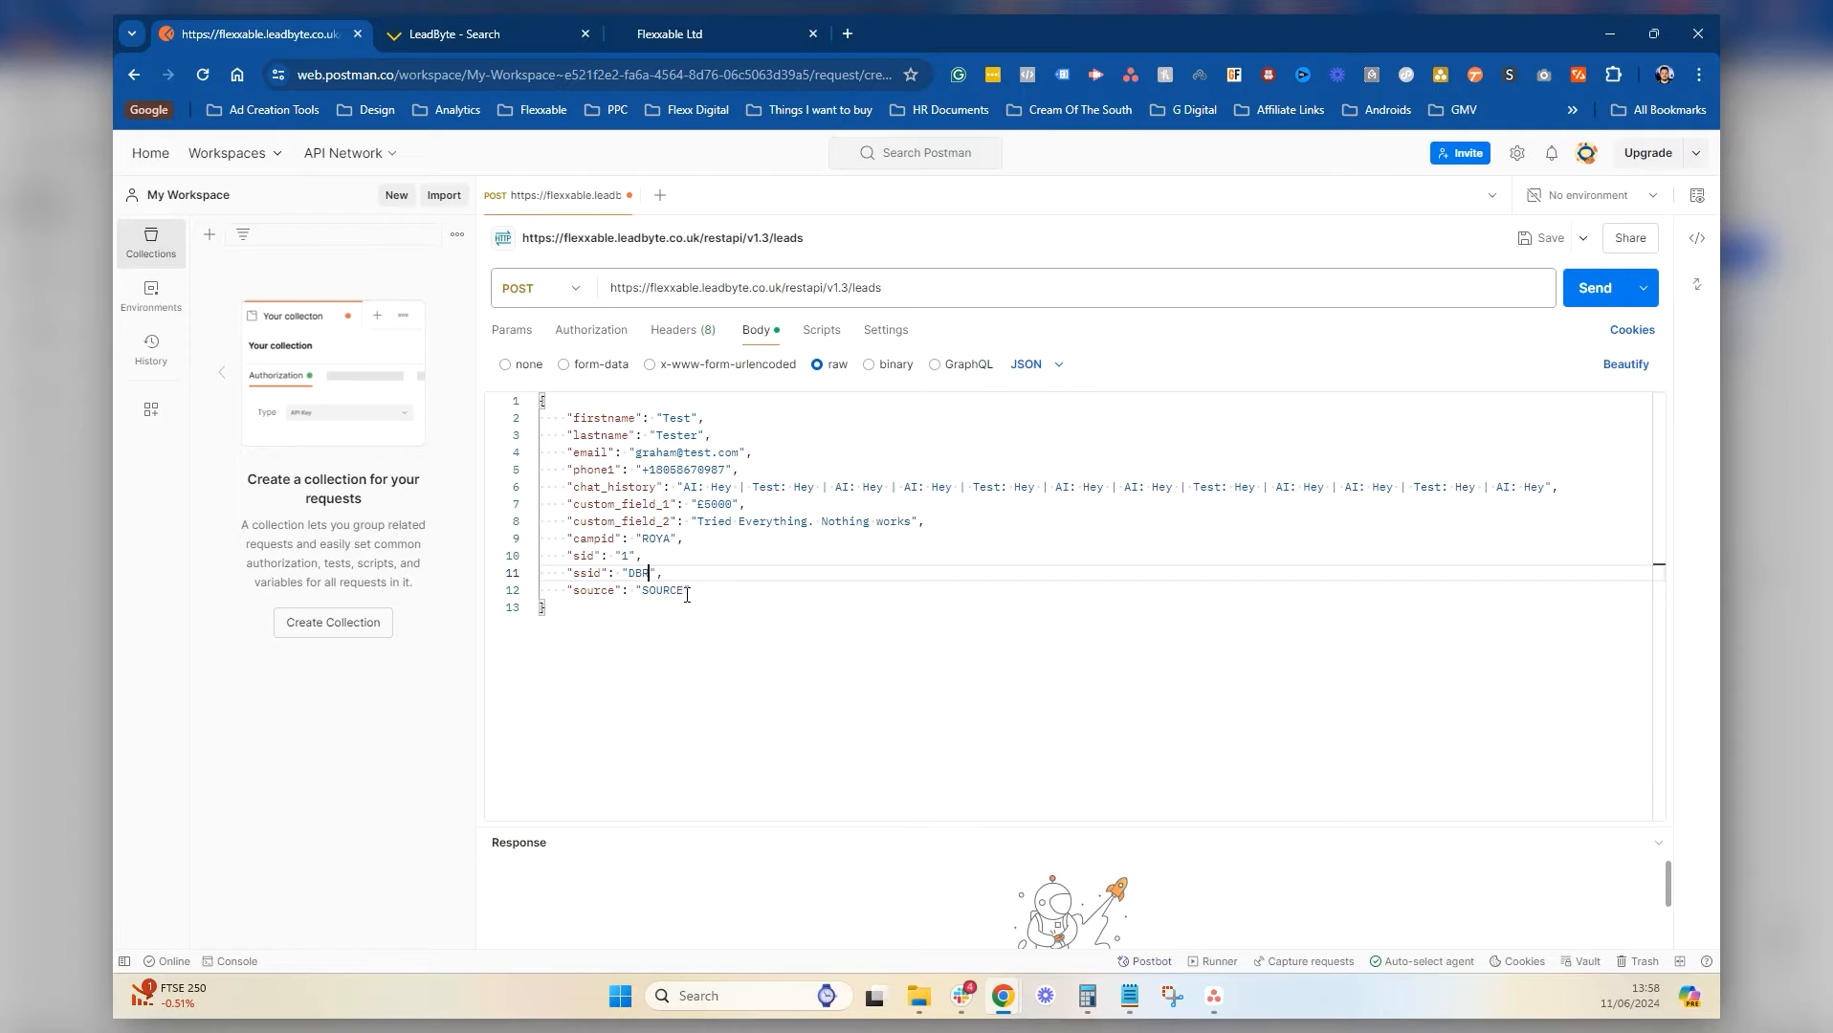
{"action": "left_click_drag", "start_coordinate": [686, 591], "coordinate": [637, 592]}
{"action": "type", "text": "Flexxable"}
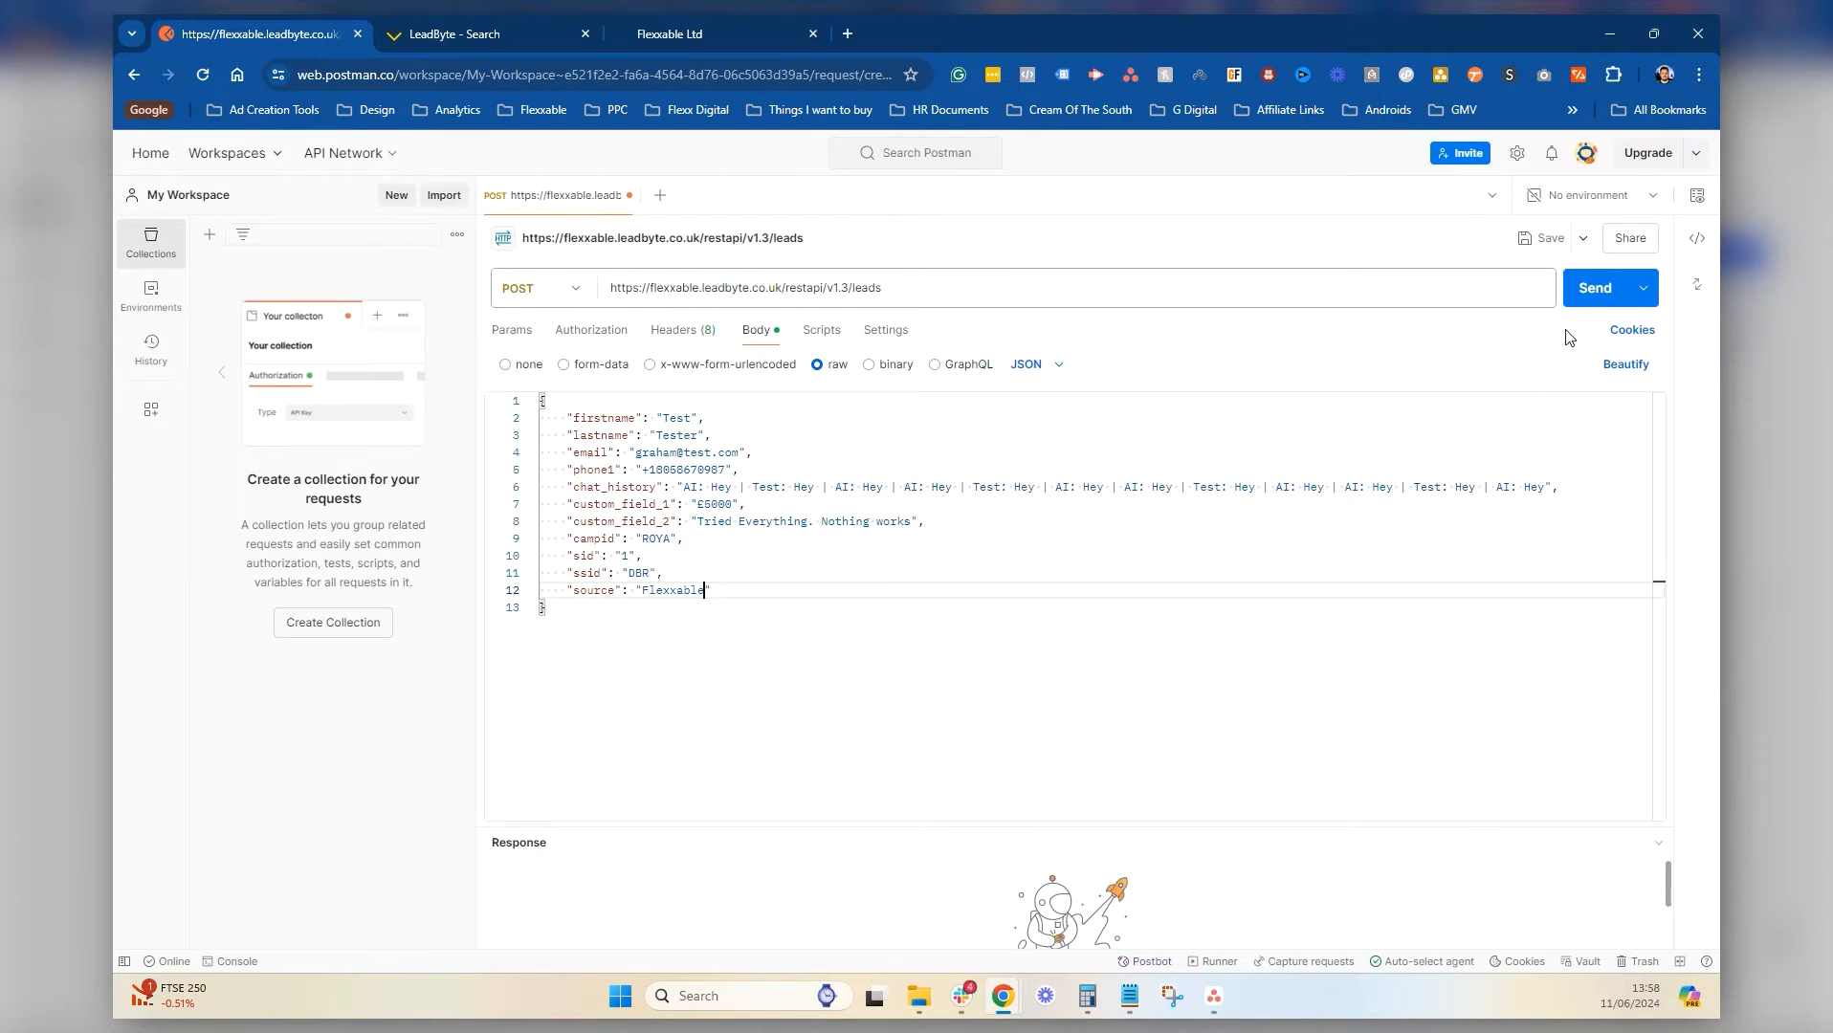
{"action": "left_click", "coordinate": [1586, 293]}
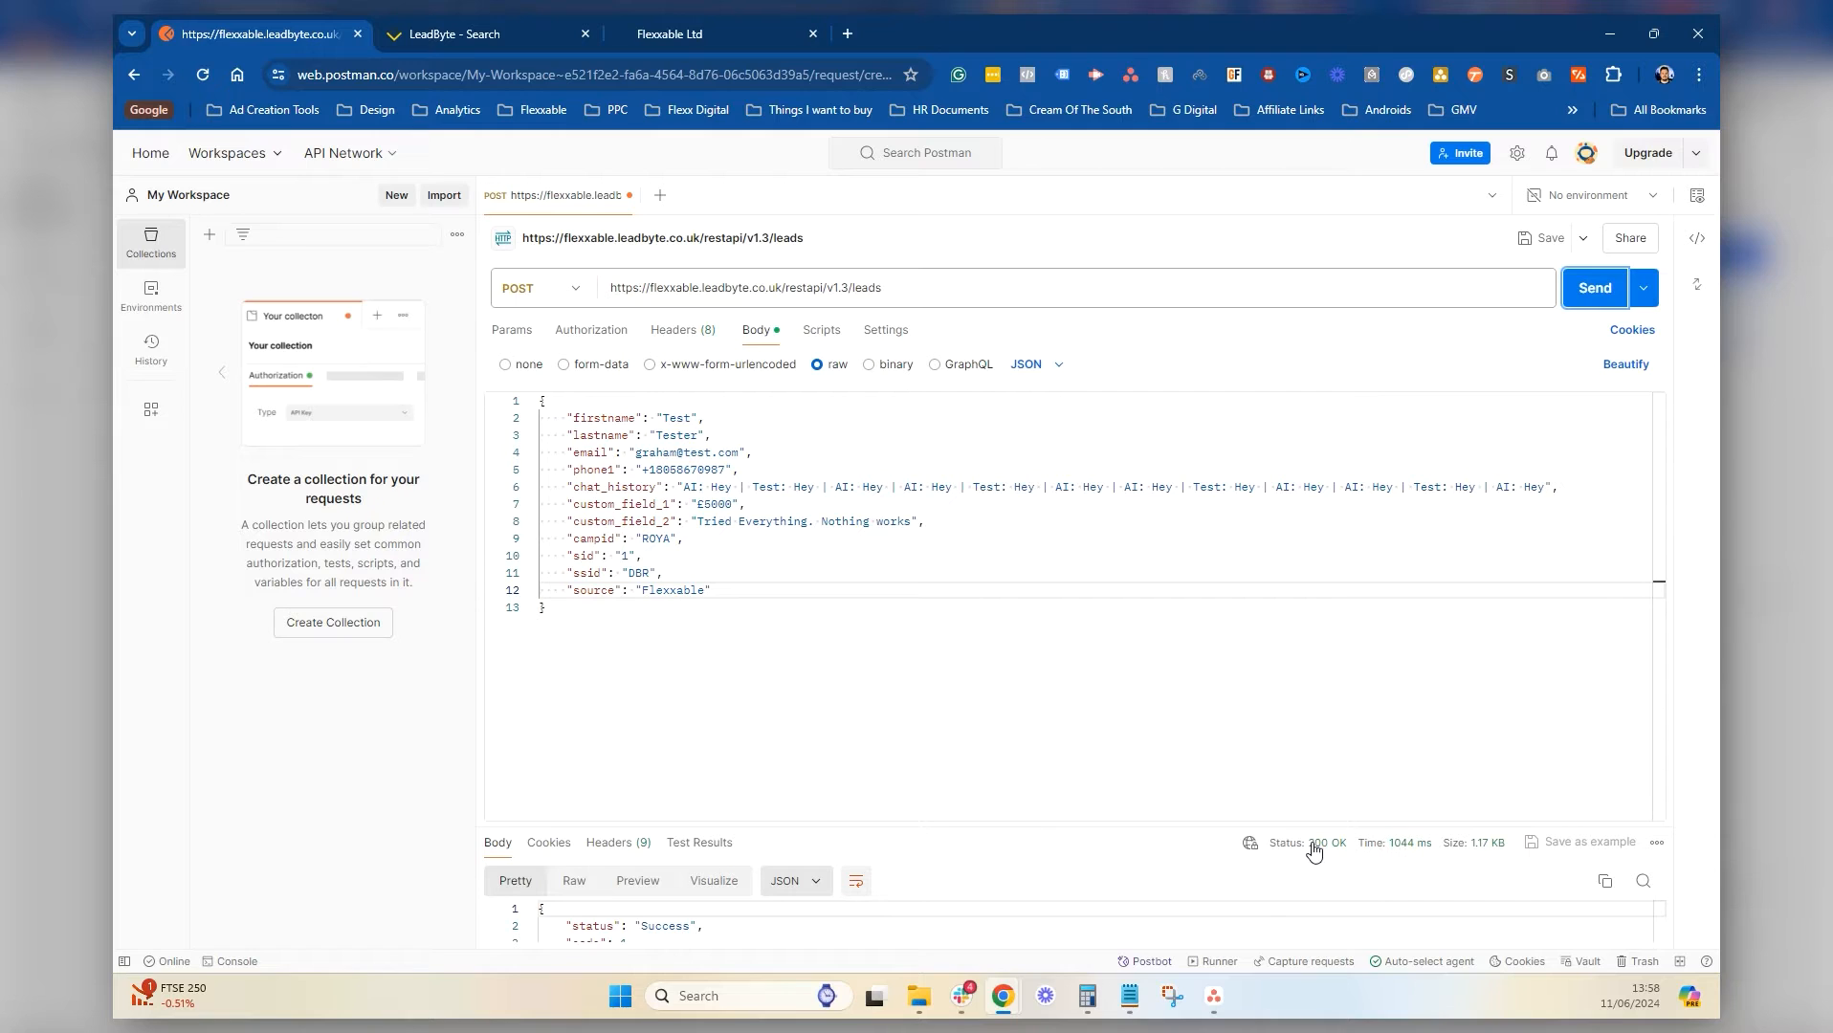
Enlarge the response pane and read through the 200 OK JSON, noting the Rejected status
{"action": "left_click_drag", "start_coordinate": [1060, 826], "coordinate": [1052, 623]}
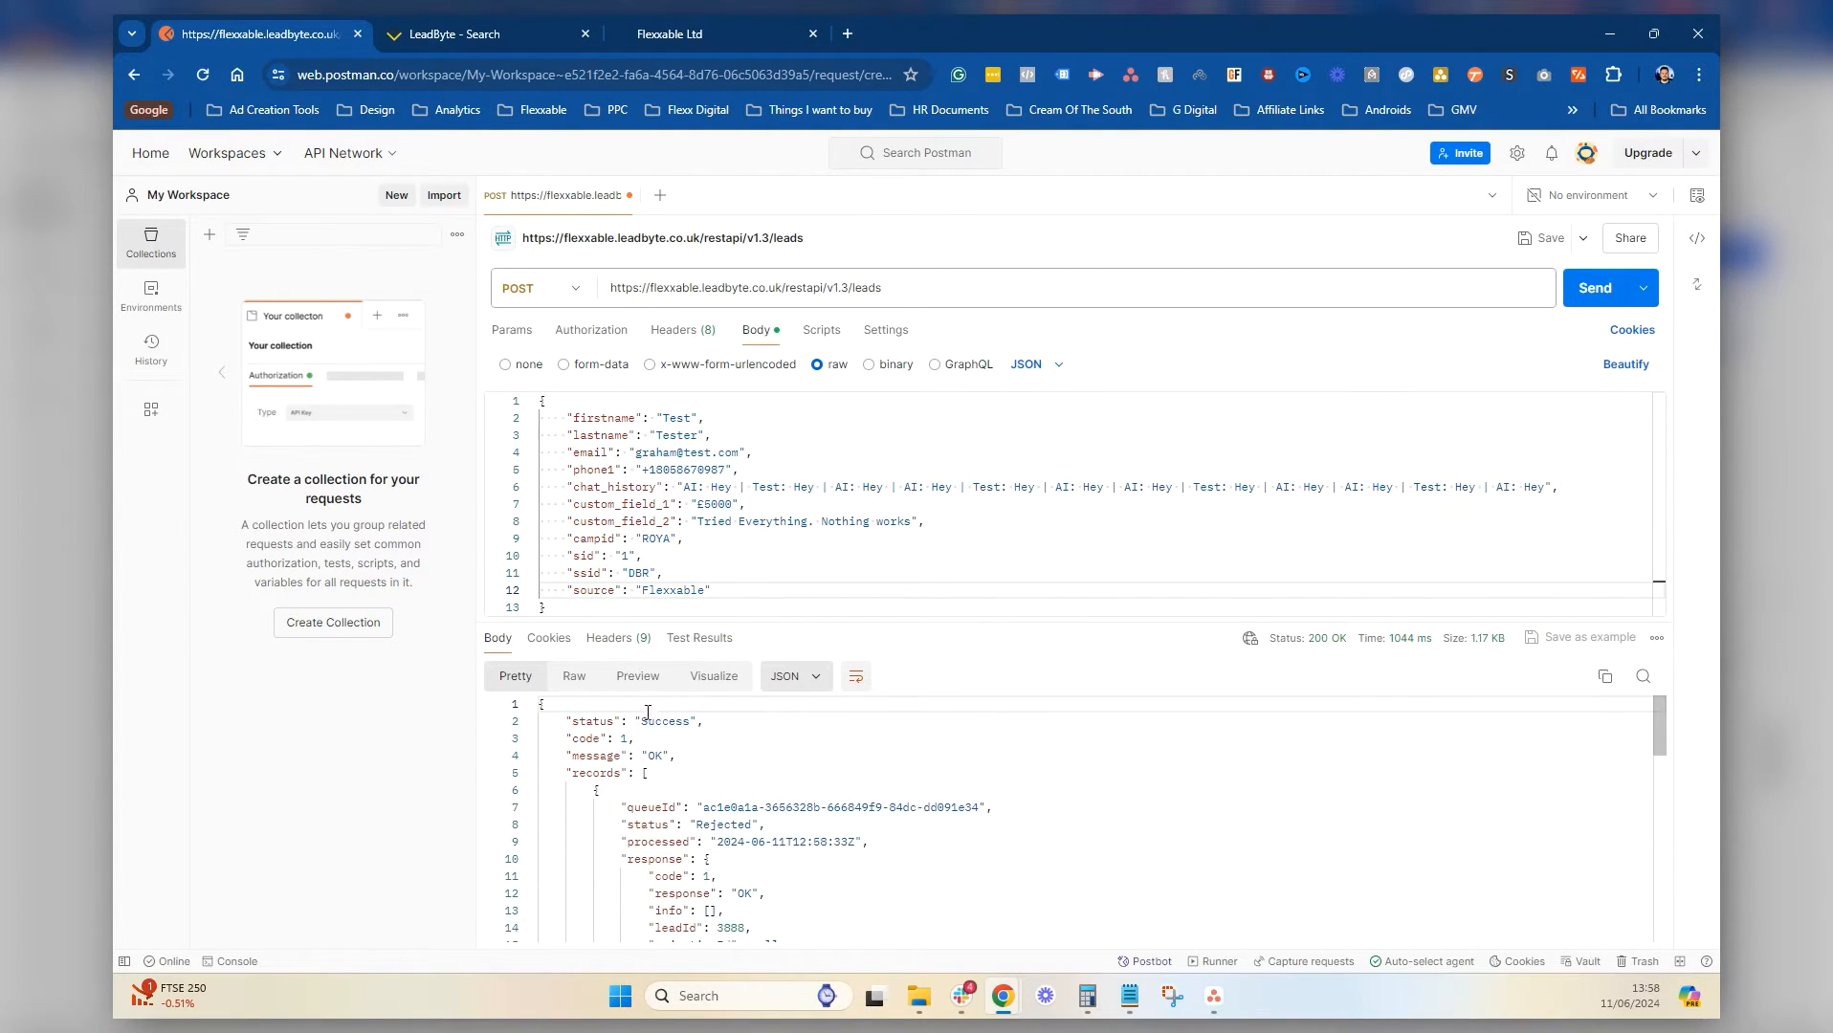
{"action": "scroll", "coordinate": [779, 796], "scroll_direction": "down", "scroll_amount": 1}
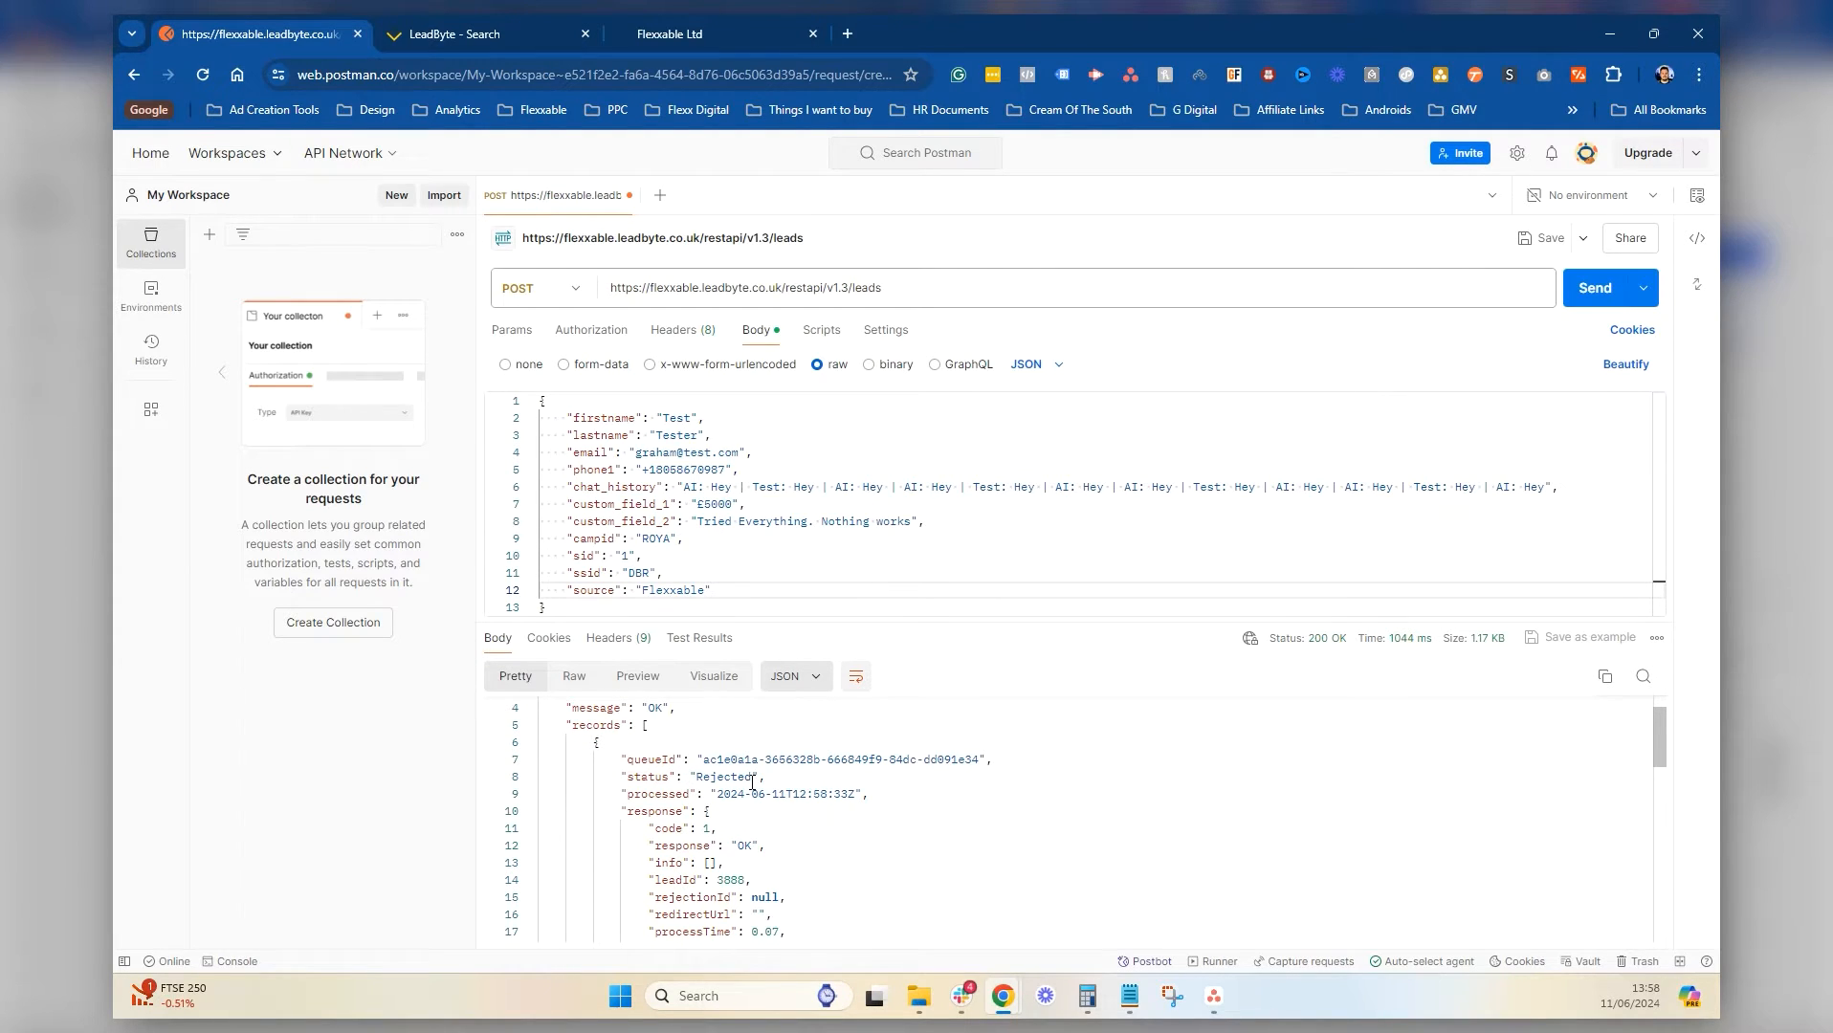
{"action": "left_click_drag", "start_coordinate": [754, 778], "coordinate": [697, 779]}
{"action": "scroll", "coordinate": [856, 816], "scroll_direction": "down", "scroll_amount": 1}
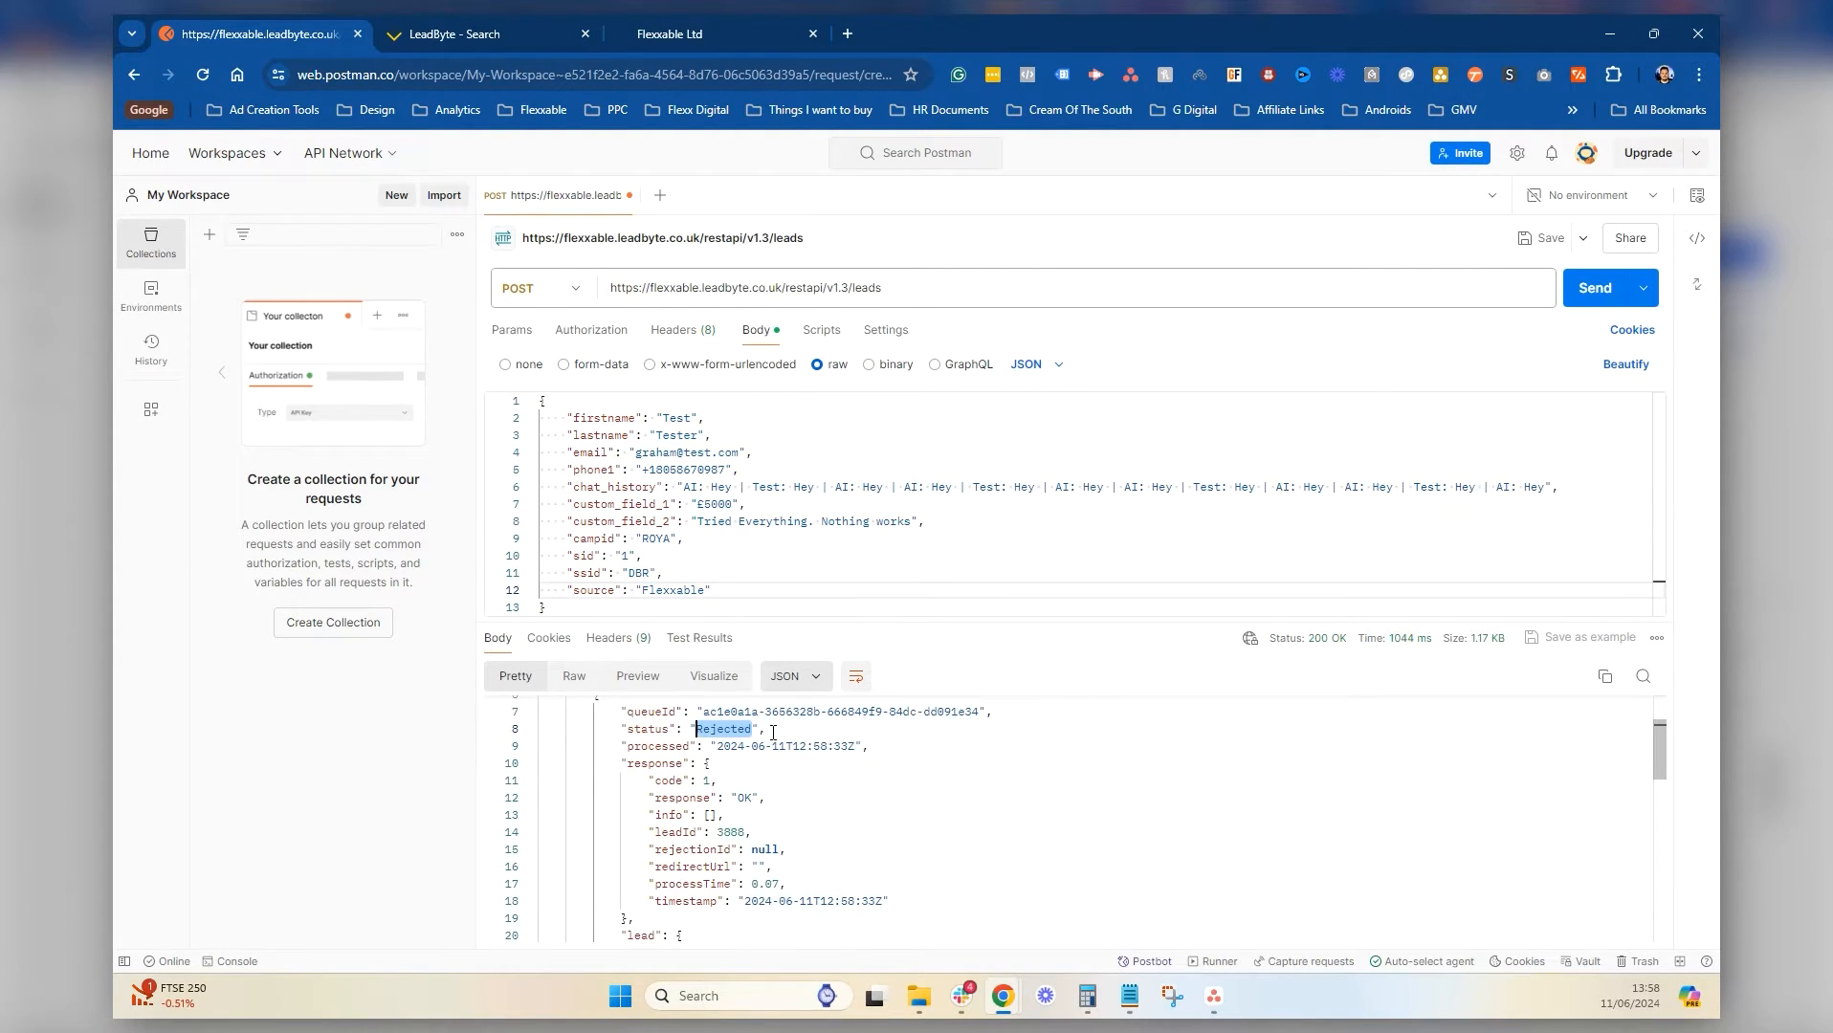
{"action": "scroll", "coordinate": [774, 732], "scroll_direction": "down", "scroll_amount": 5}
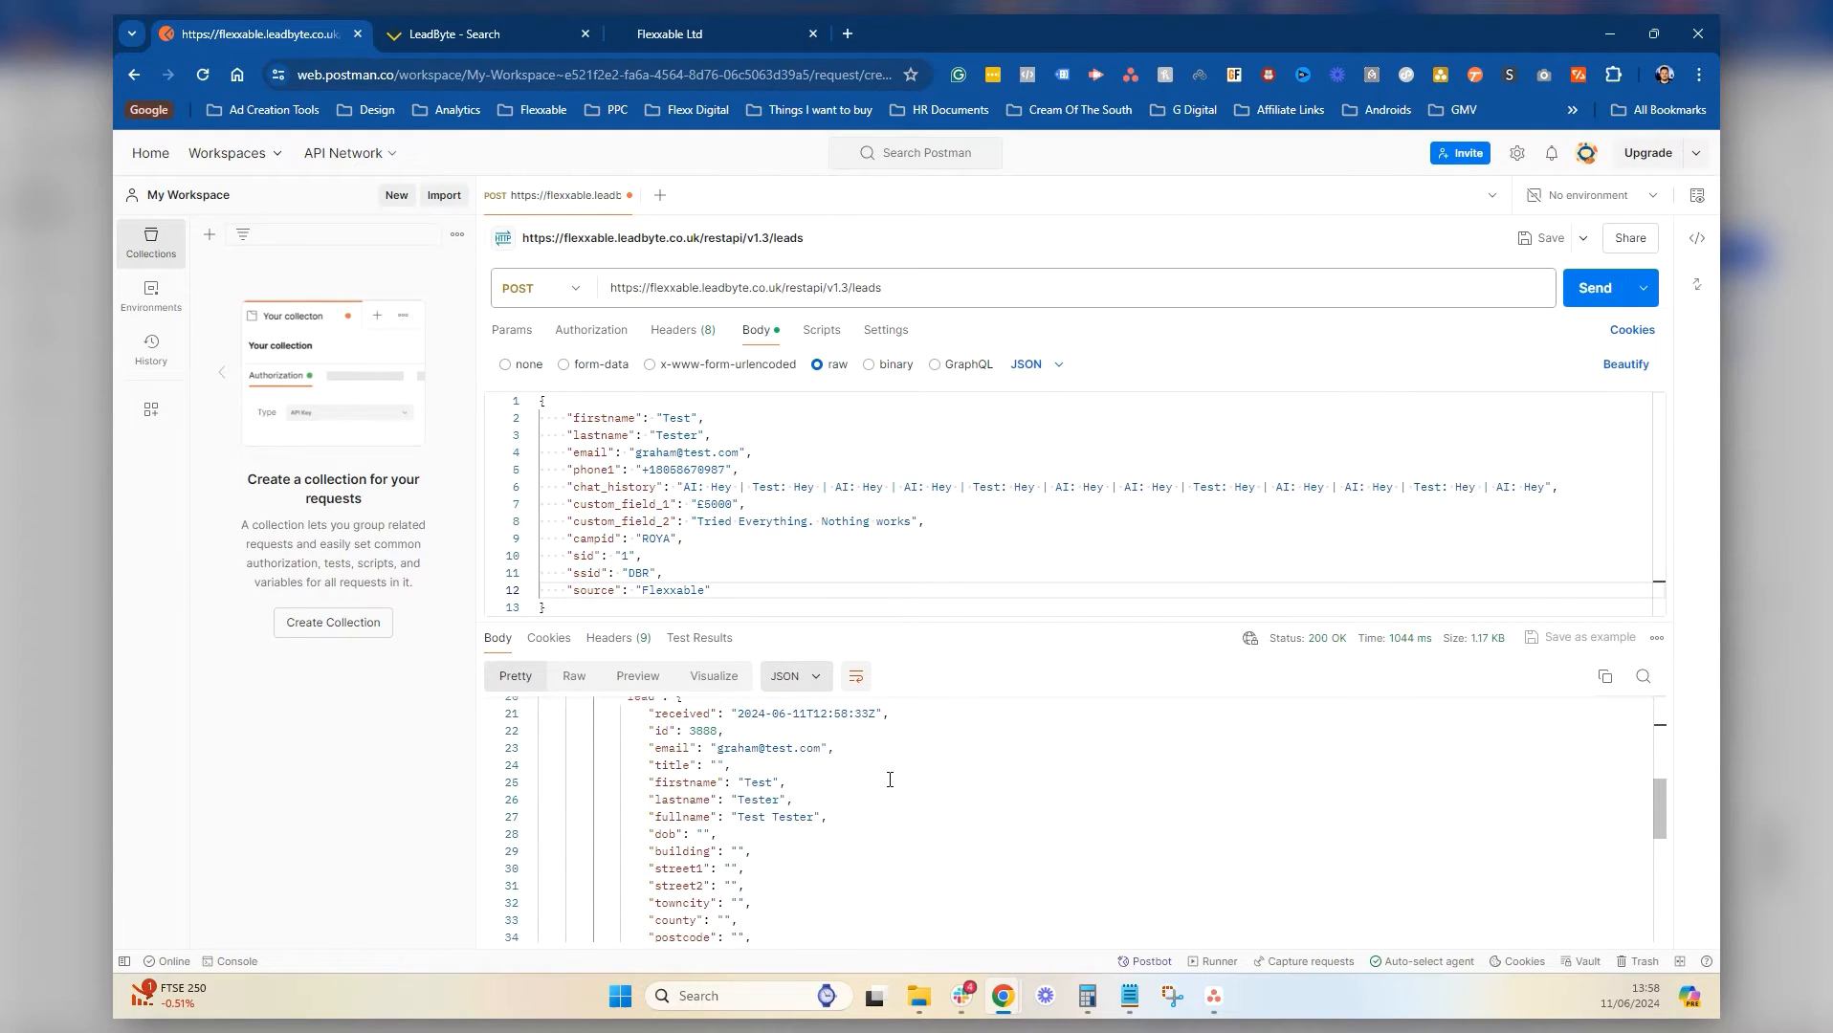
{"action": "scroll", "coordinate": [890, 780], "scroll_direction": "down", "scroll_amount": 8}
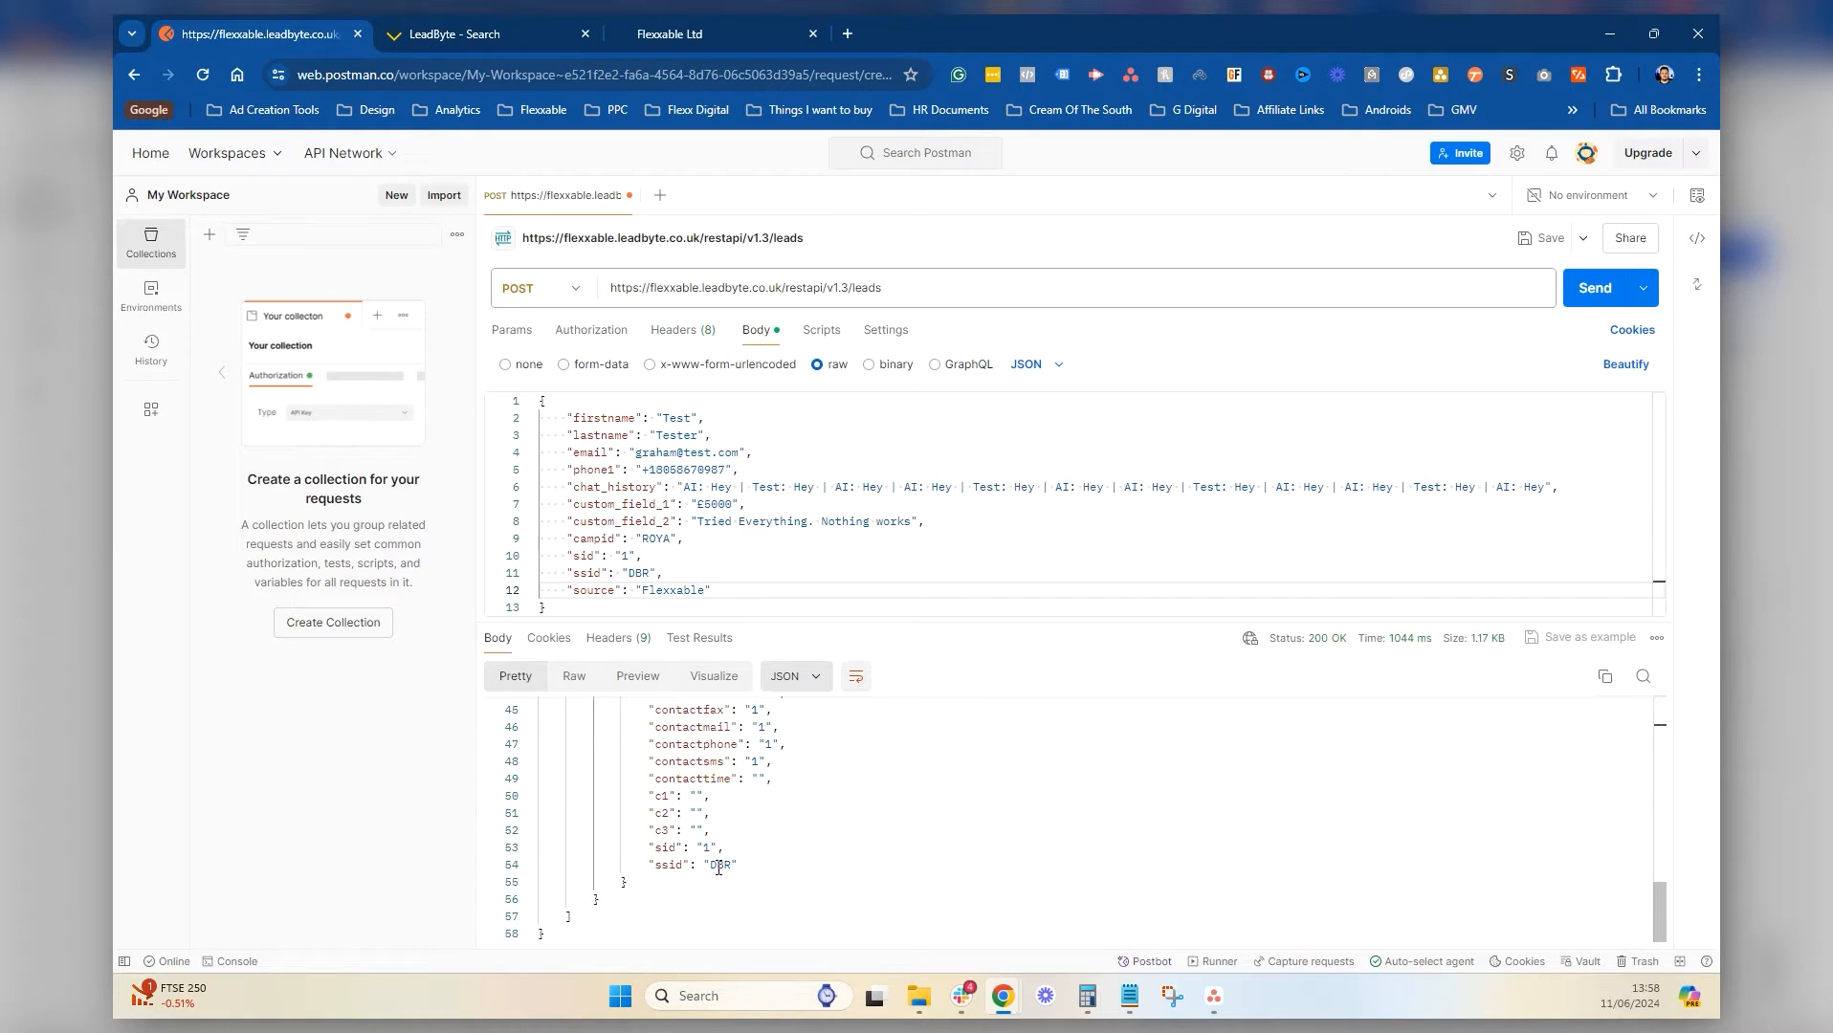
{"action": "scroll", "coordinate": [720, 839], "scroll_direction": "up", "scroll_amount": 4}
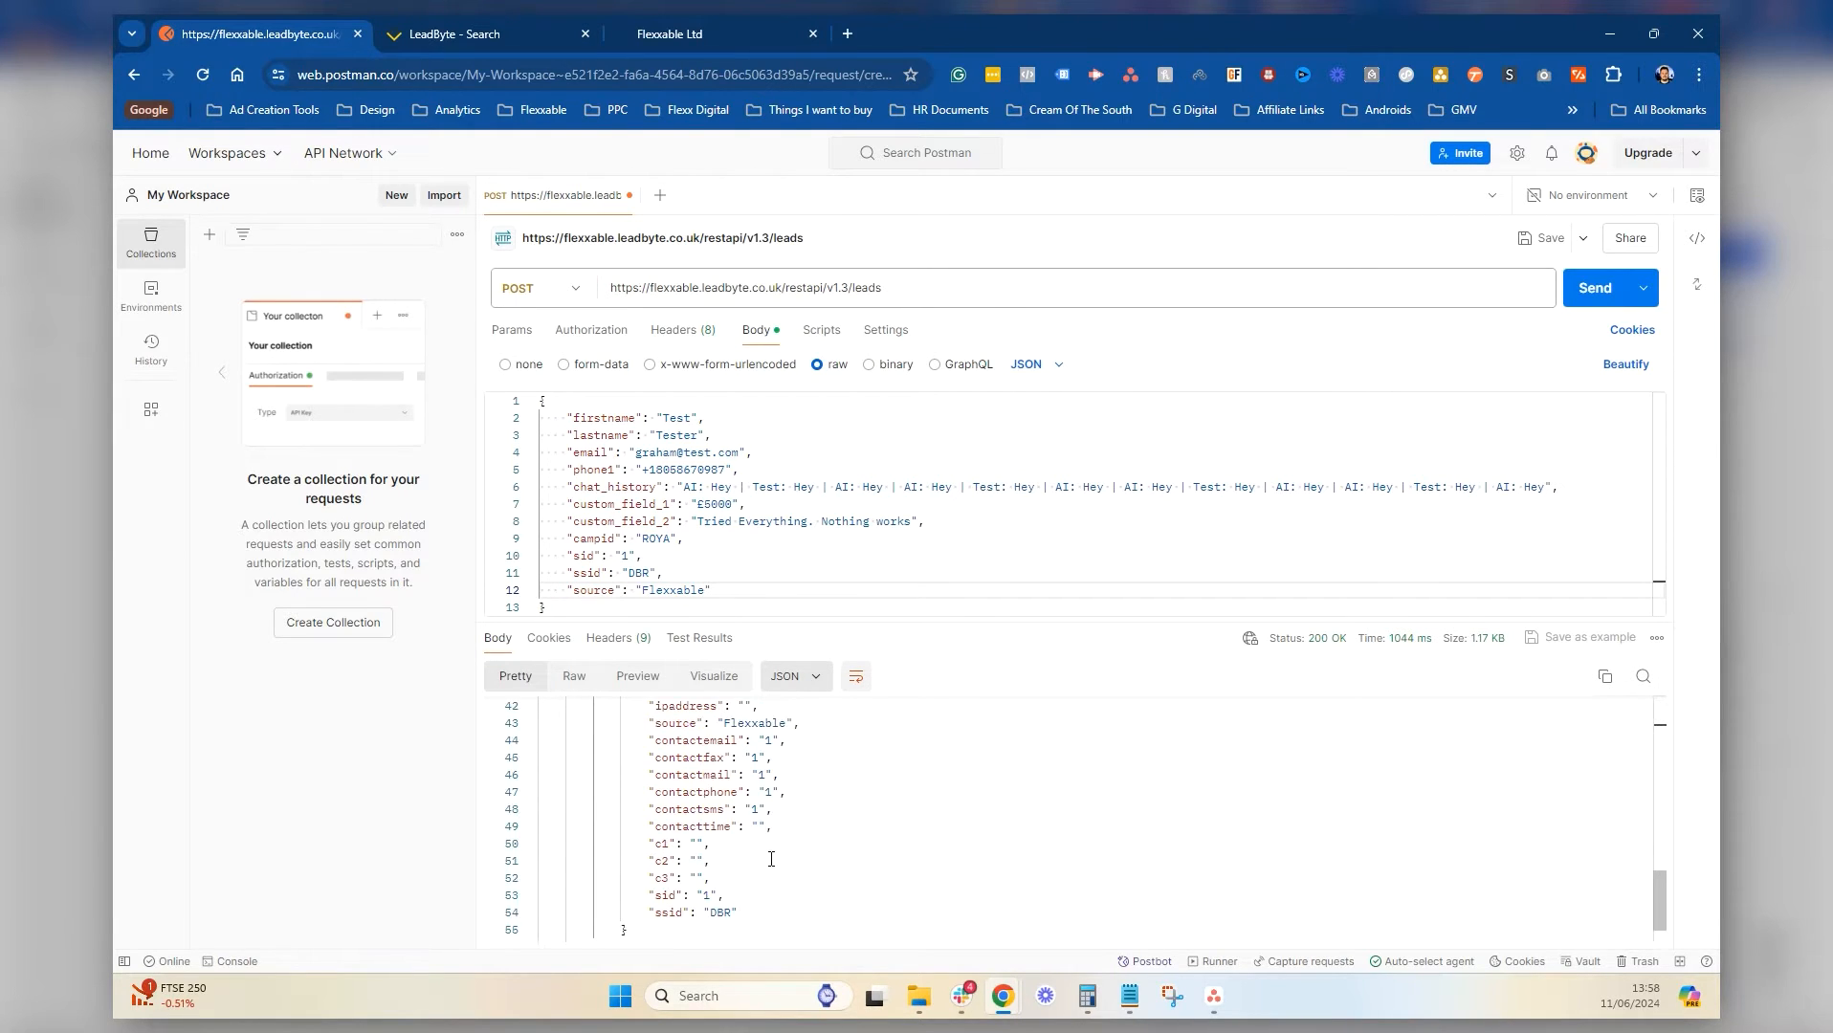
{"action": "scroll", "coordinate": [775, 818], "scroll_direction": "up", "scroll_amount": 2}
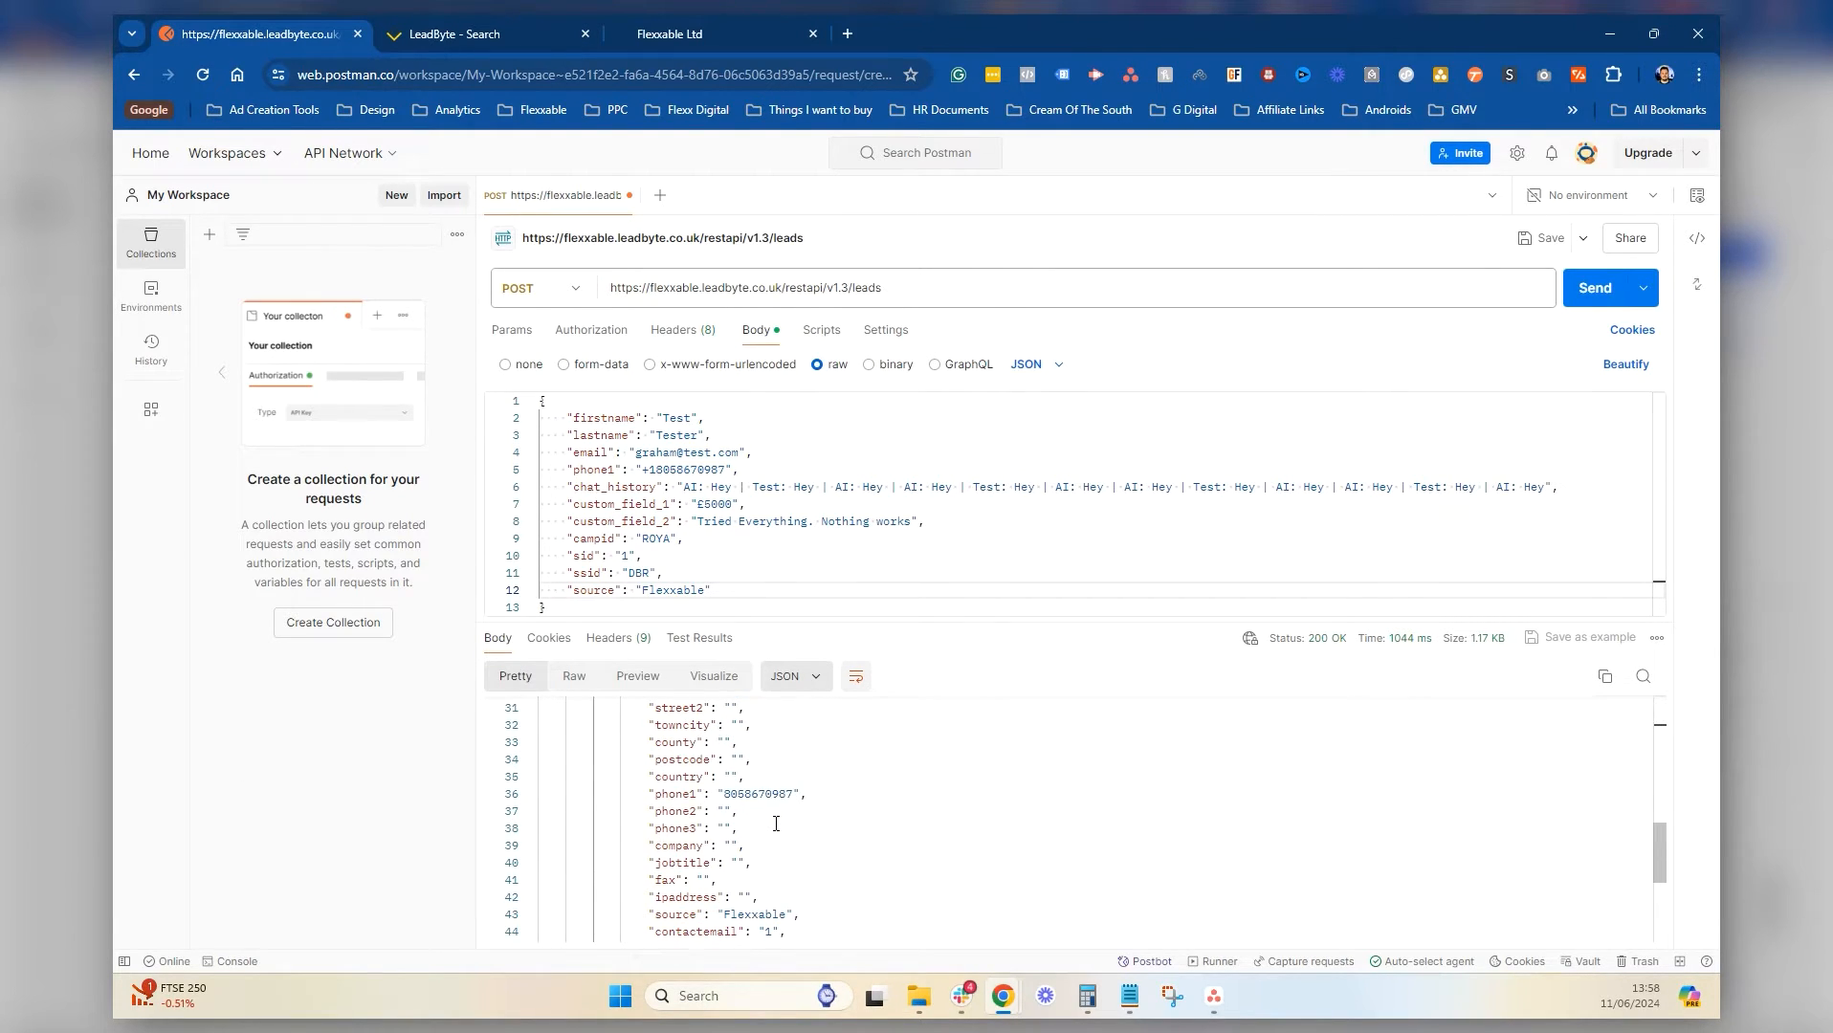
{"action": "scroll", "coordinate": [773, 832], "scroll_direction": "up", "scroll_amount": 3}
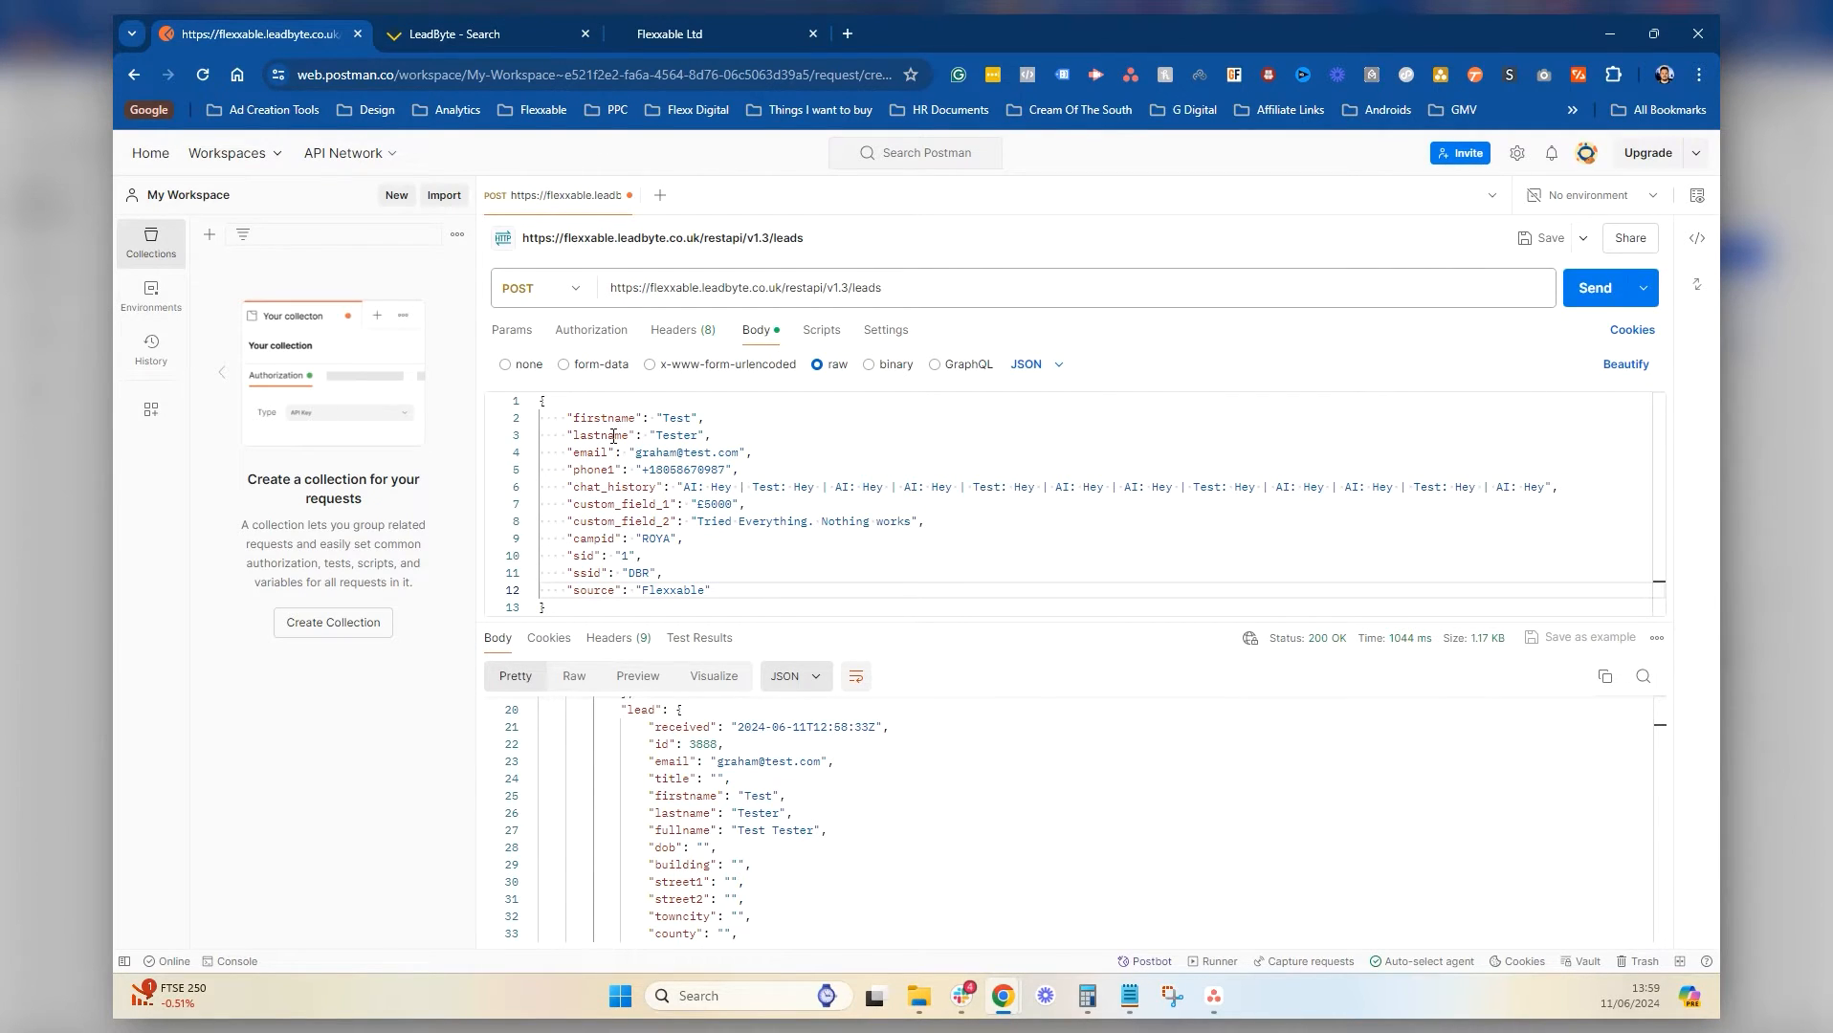
{"action": "scroll", "coordinate": [757, 727], "scroll_direction": "down", "scroll_amount": 2}
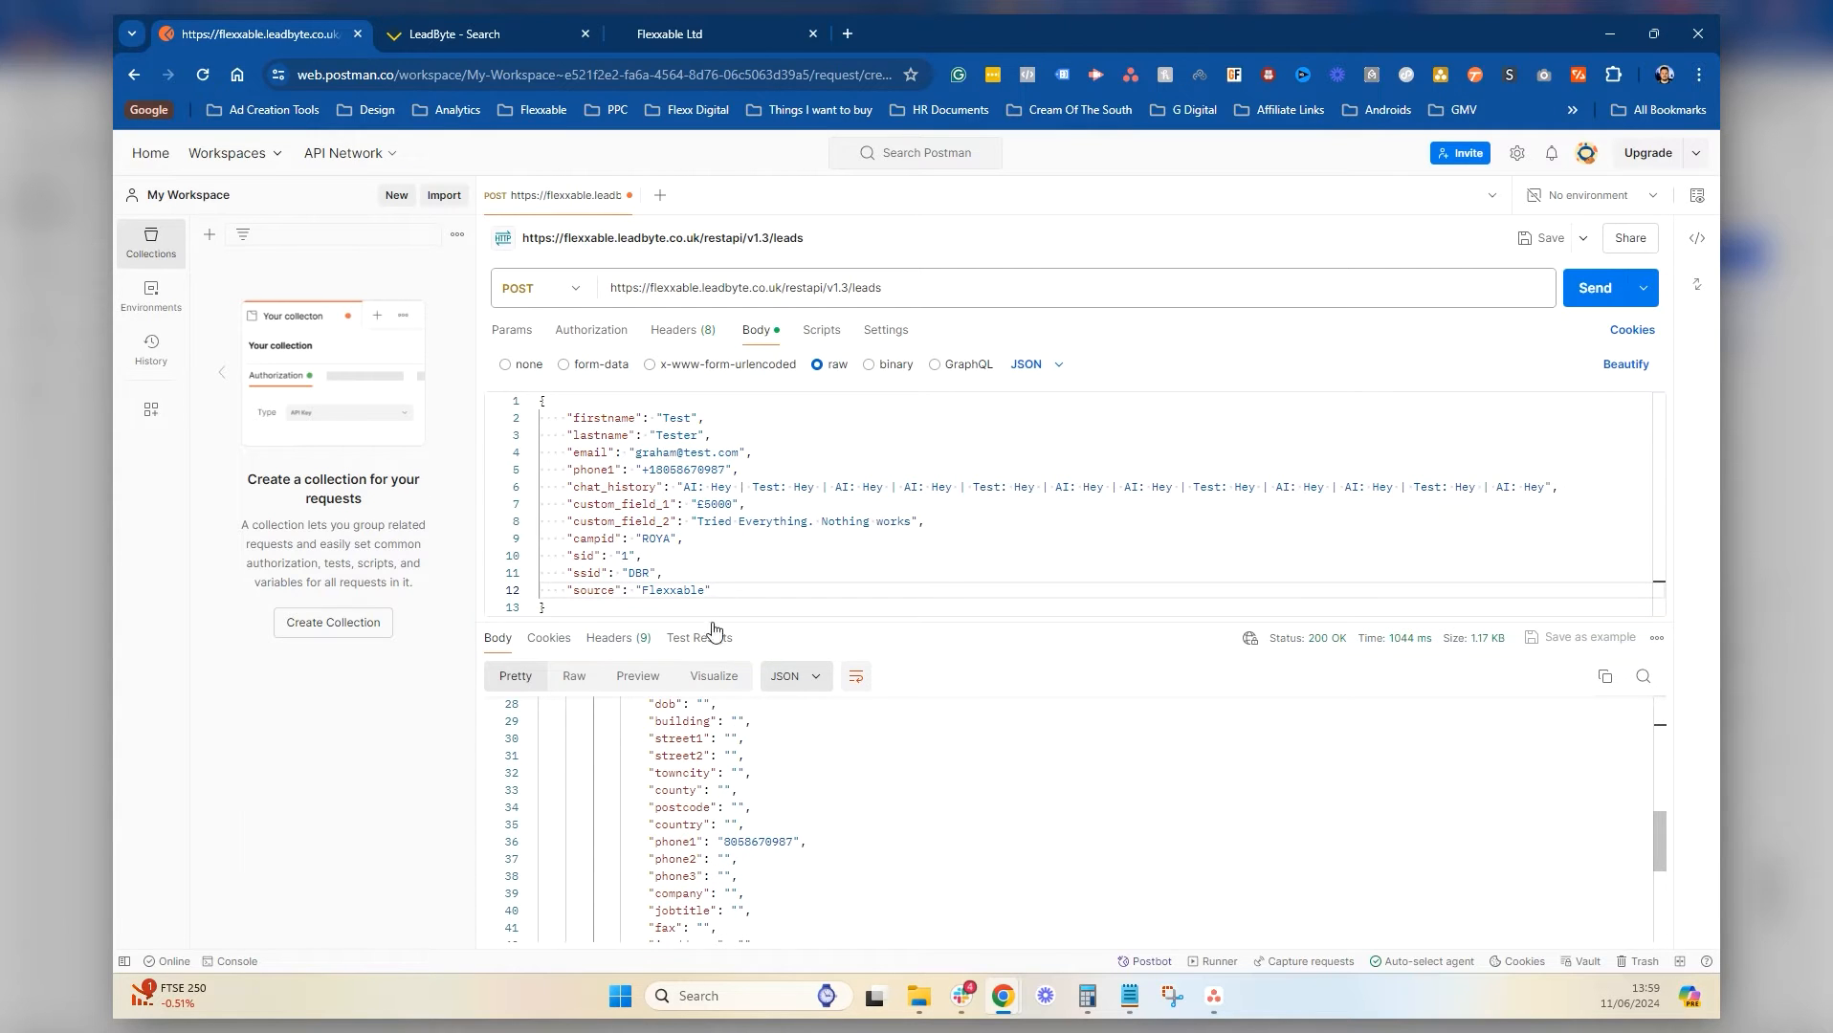
{"action": "scroll", "coordinate": [775, 773], "scroll_direction": "up", "scroll_amount": 1}
{"action": "scroll", "coordinate": [775, 773], "scroll_direction": "down", "scroll_amount": 8}
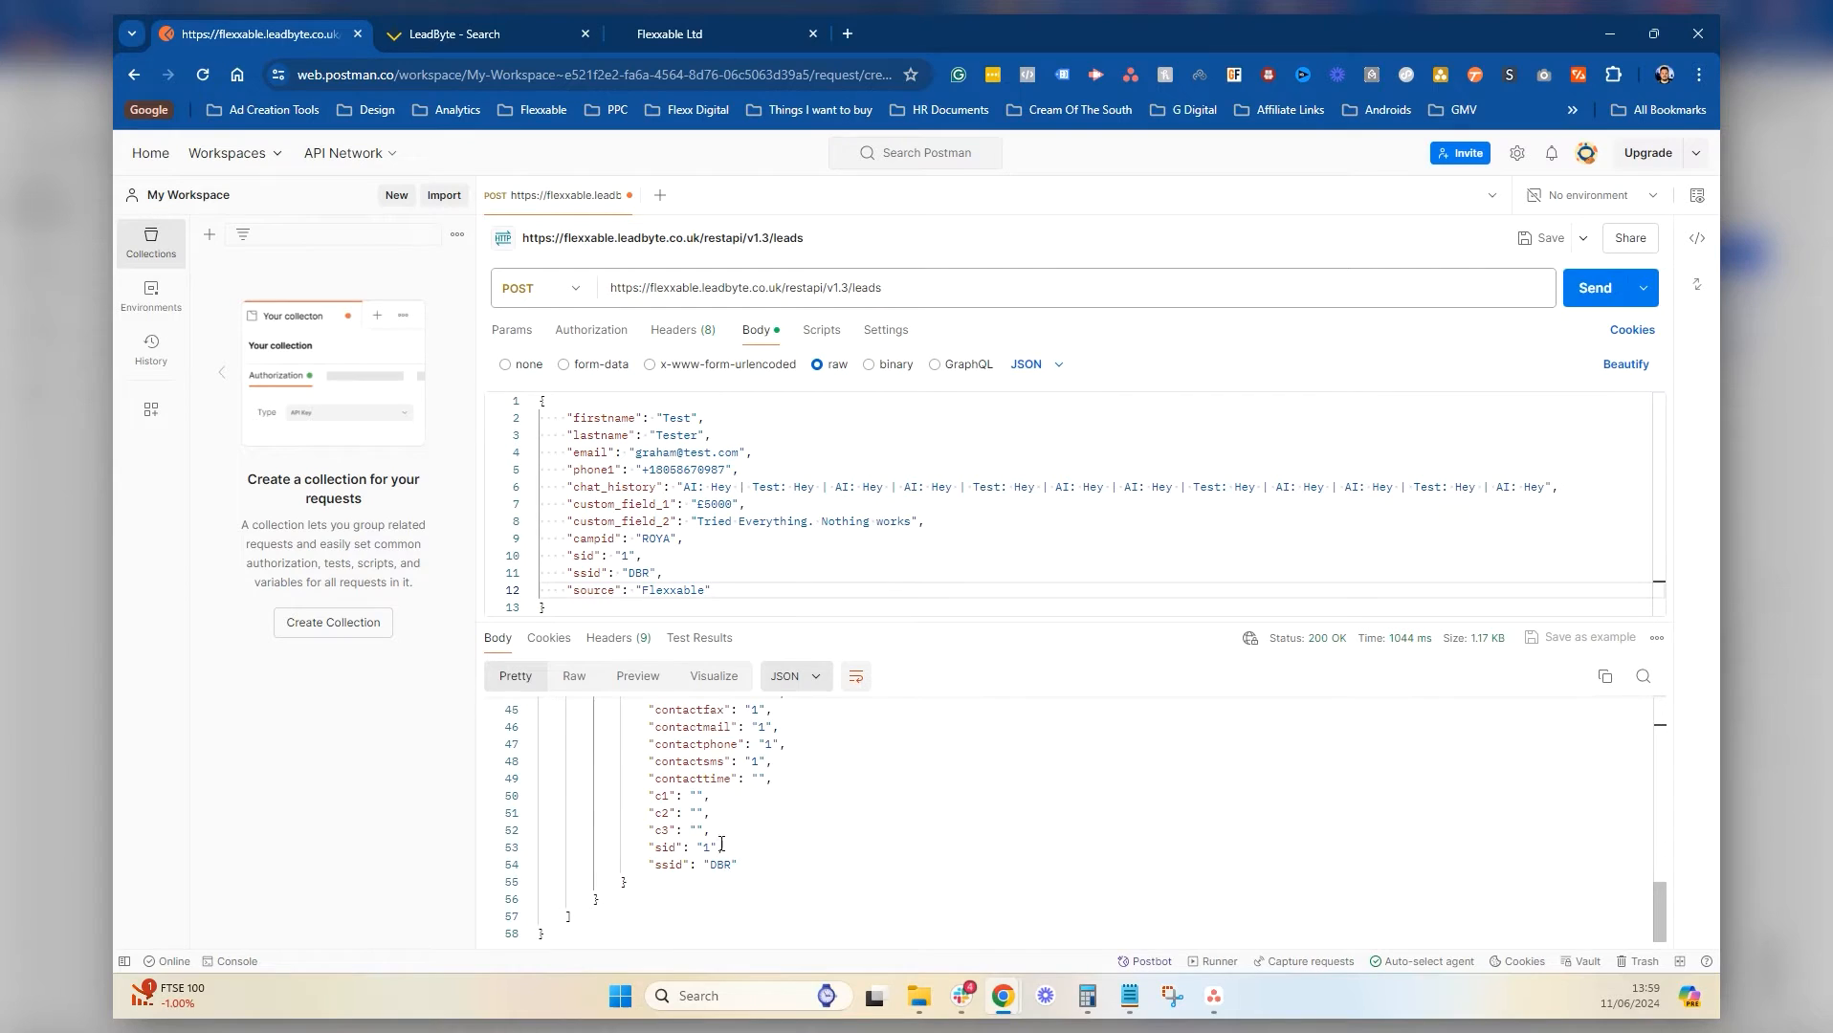
{"action": "scroll", "coordinate": [721, 842], "scroll_direction": "up", "scroll_amount": 3}
{"action": "scroll", "coordinate": [756, 852], "scroll_direction": "up", "scroll_amount": 1}
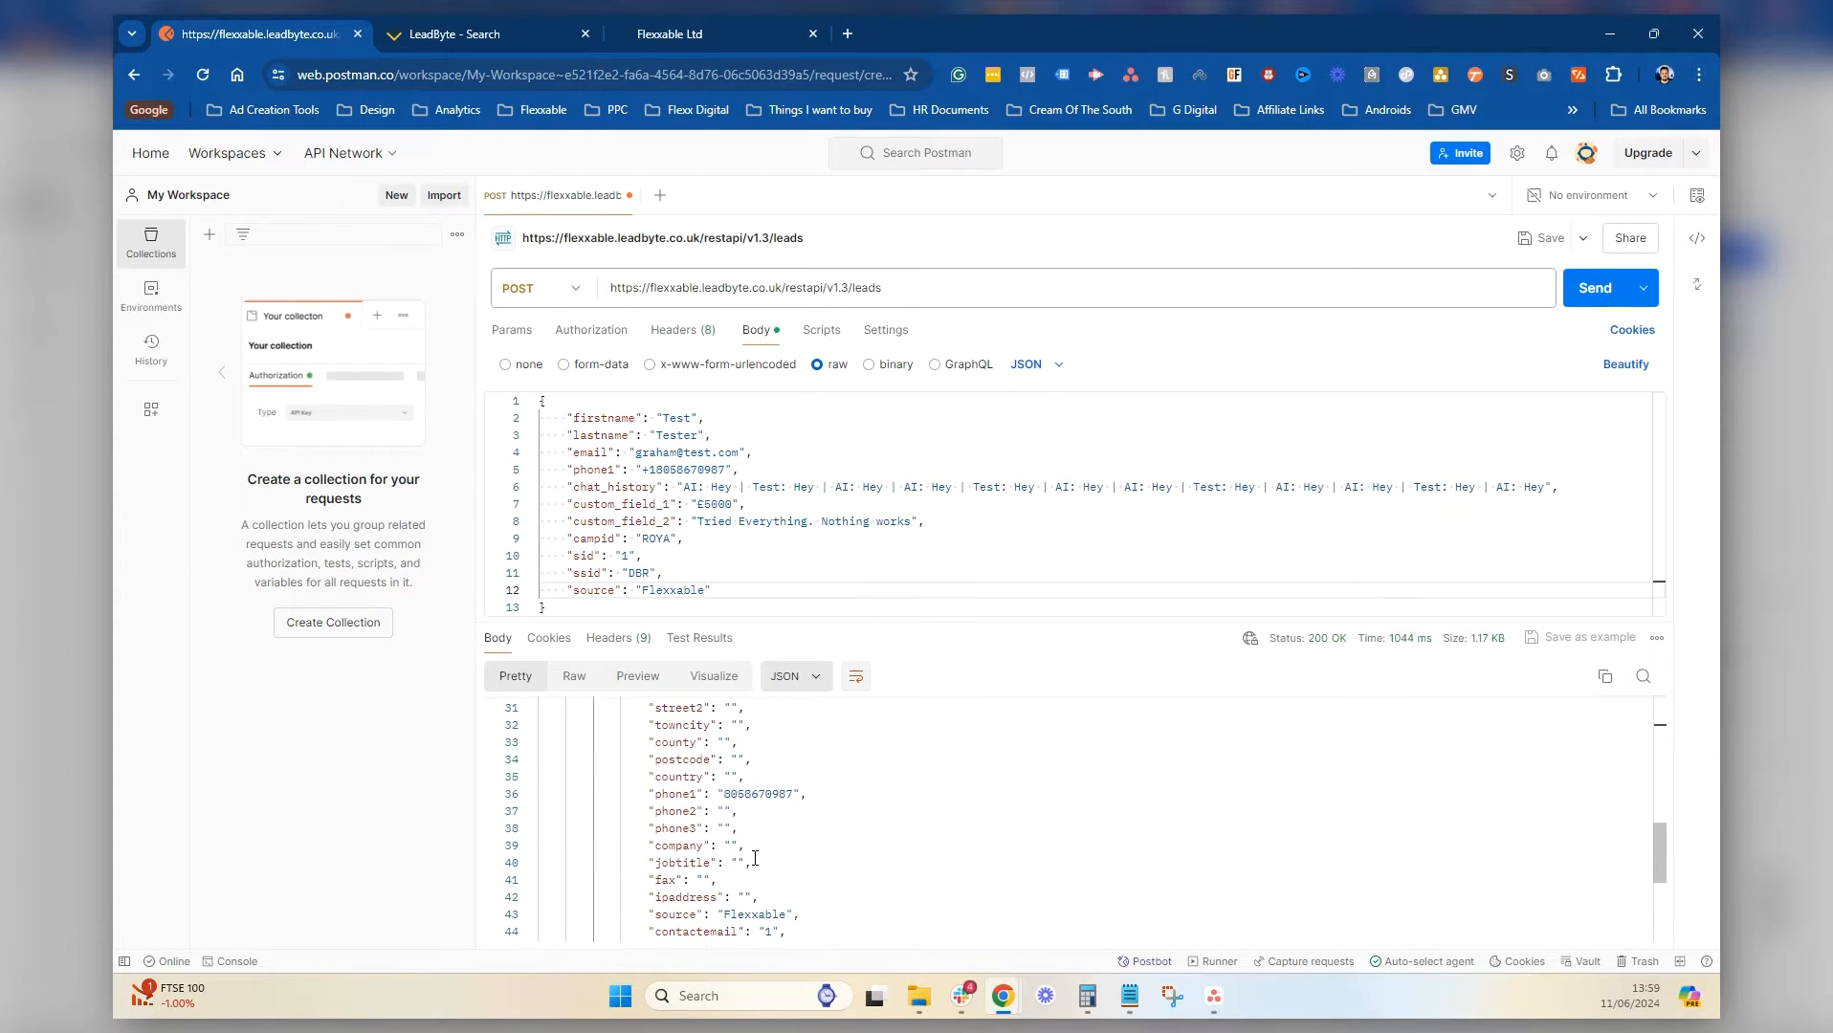
{"action": "scroll", "coordinate": [730, 865], "scroll_direction": "up", "scroll_amount": 4}
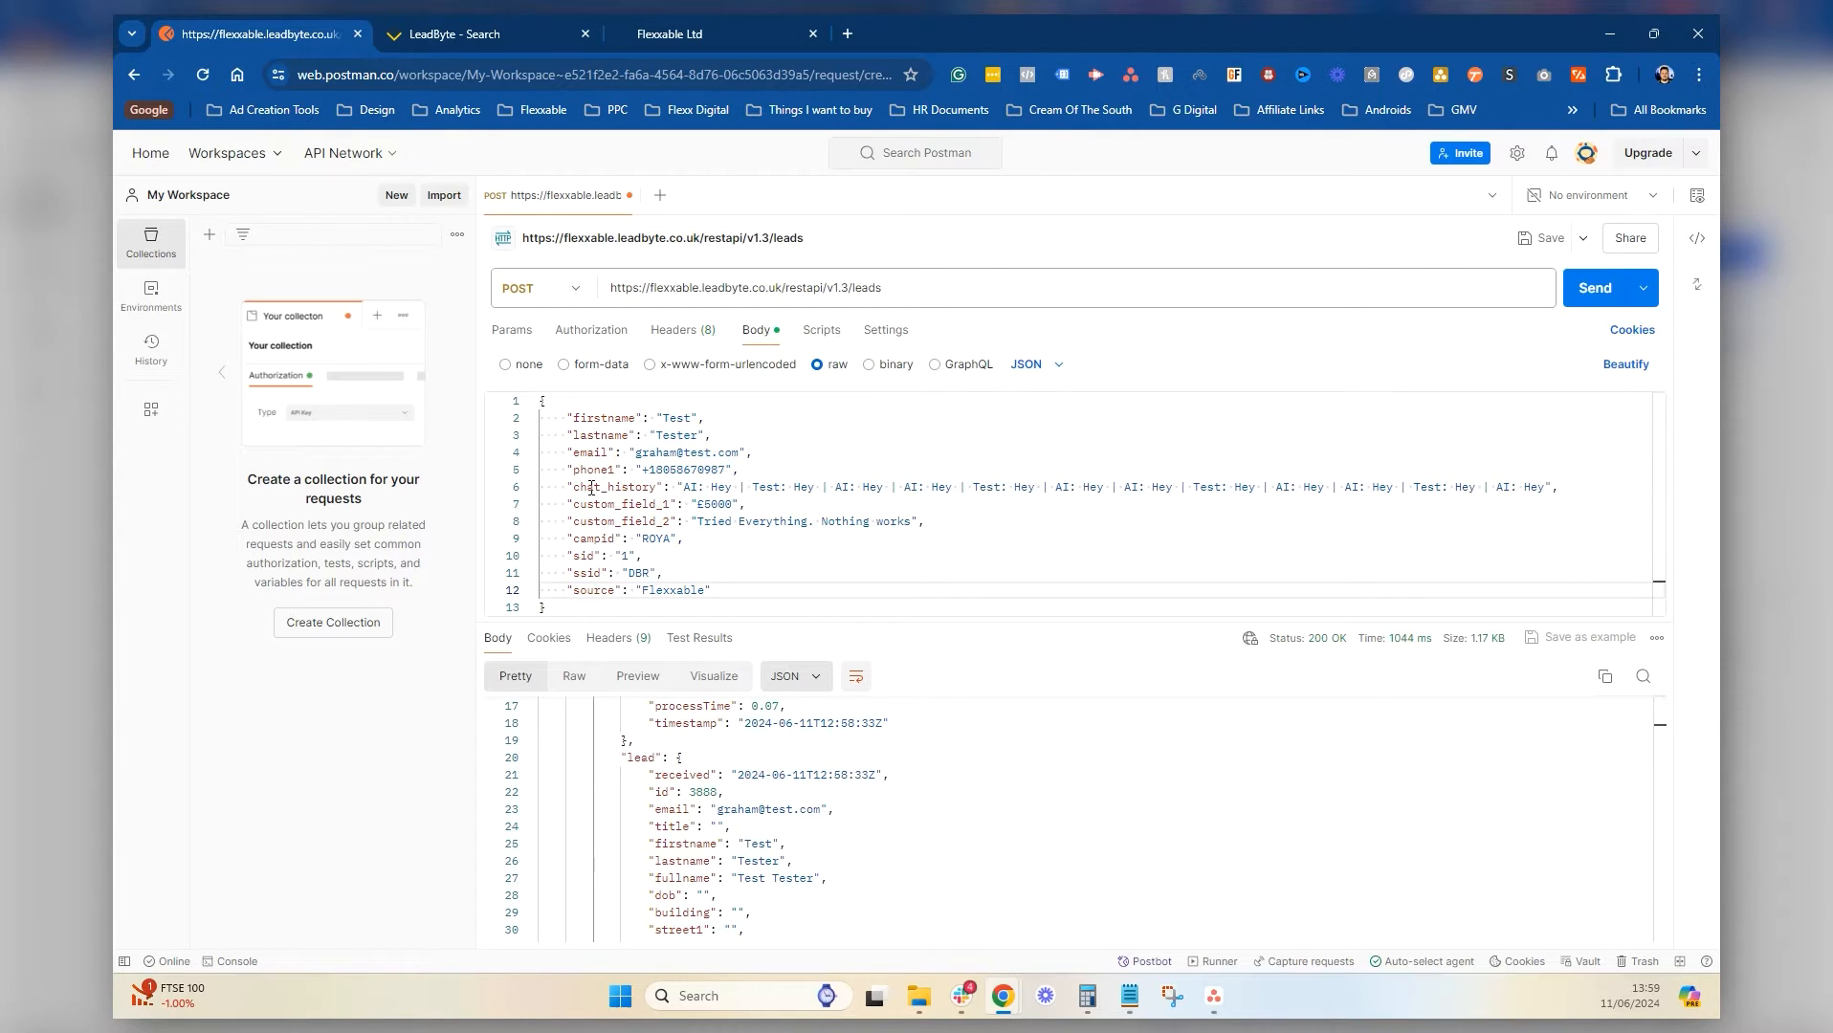
{"action": "scroll", "coordinate": [751, 799], "scroll_direction": "down", "scroll_amount": 5}
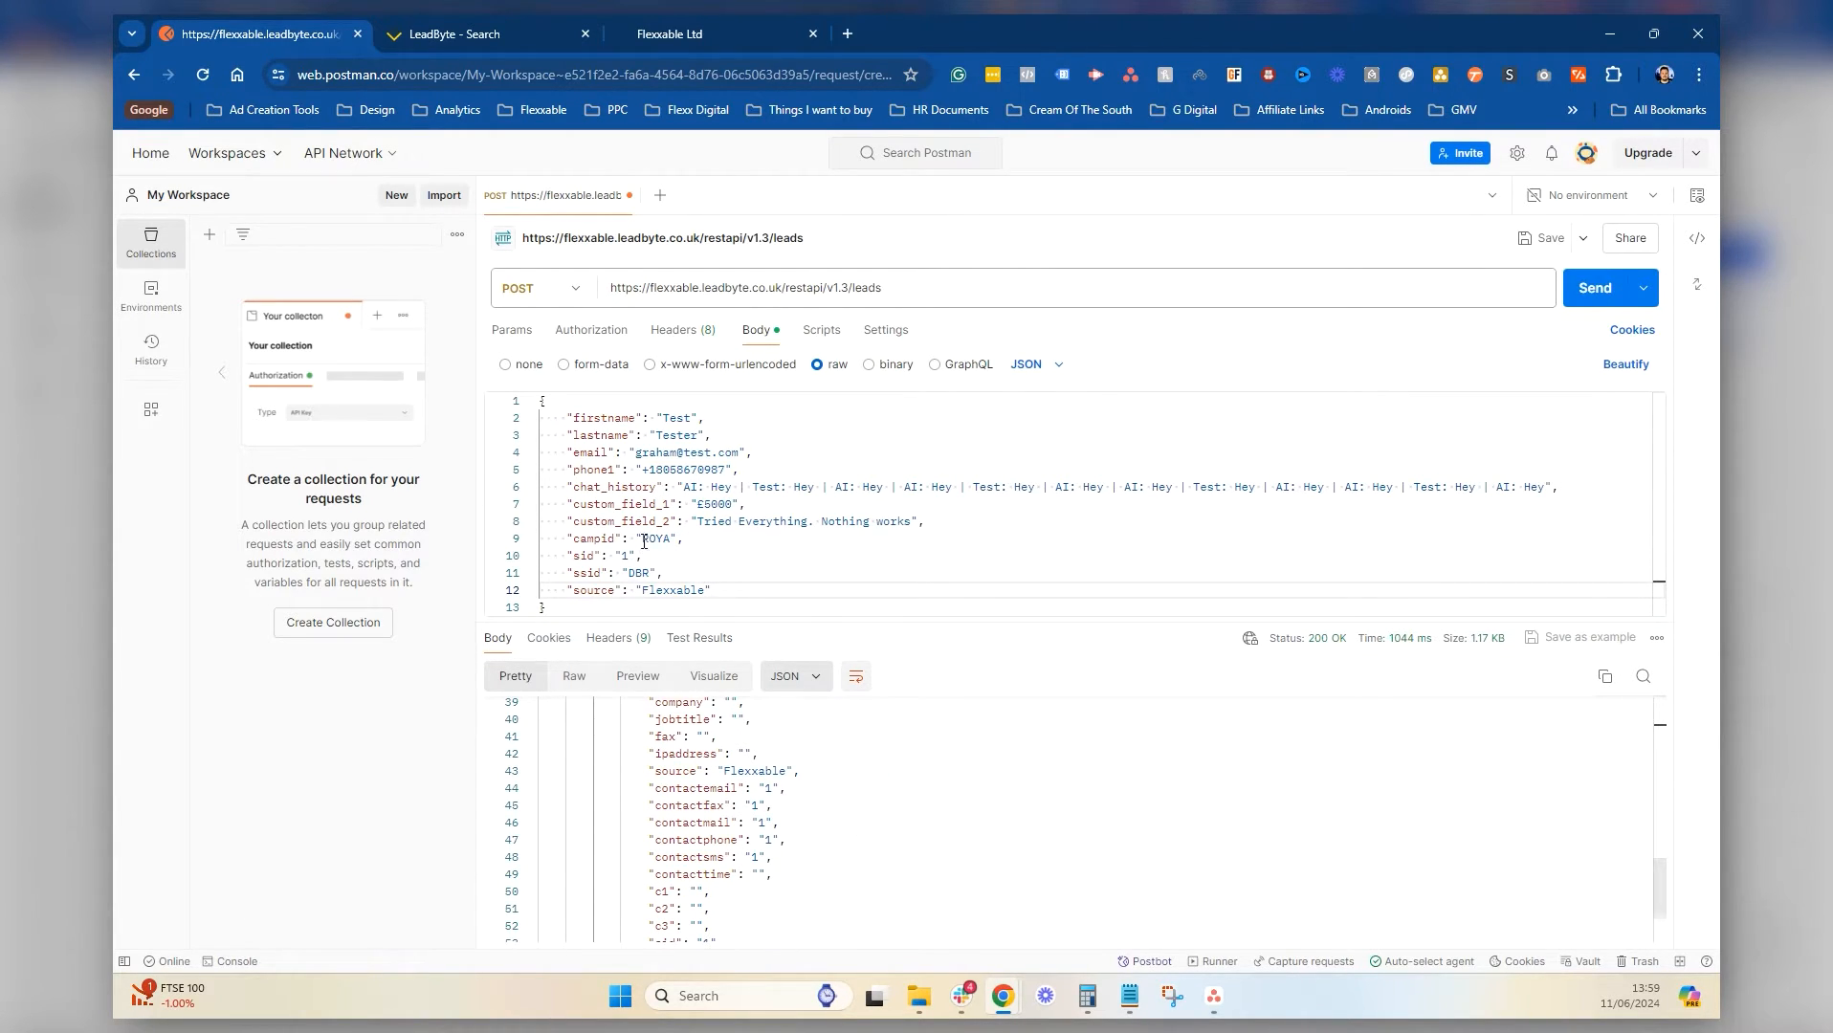
Open the Define Fields page for the ROYA Test campaign in LeadByte
{"action": "left_click", "coordinate": [475, 29]}
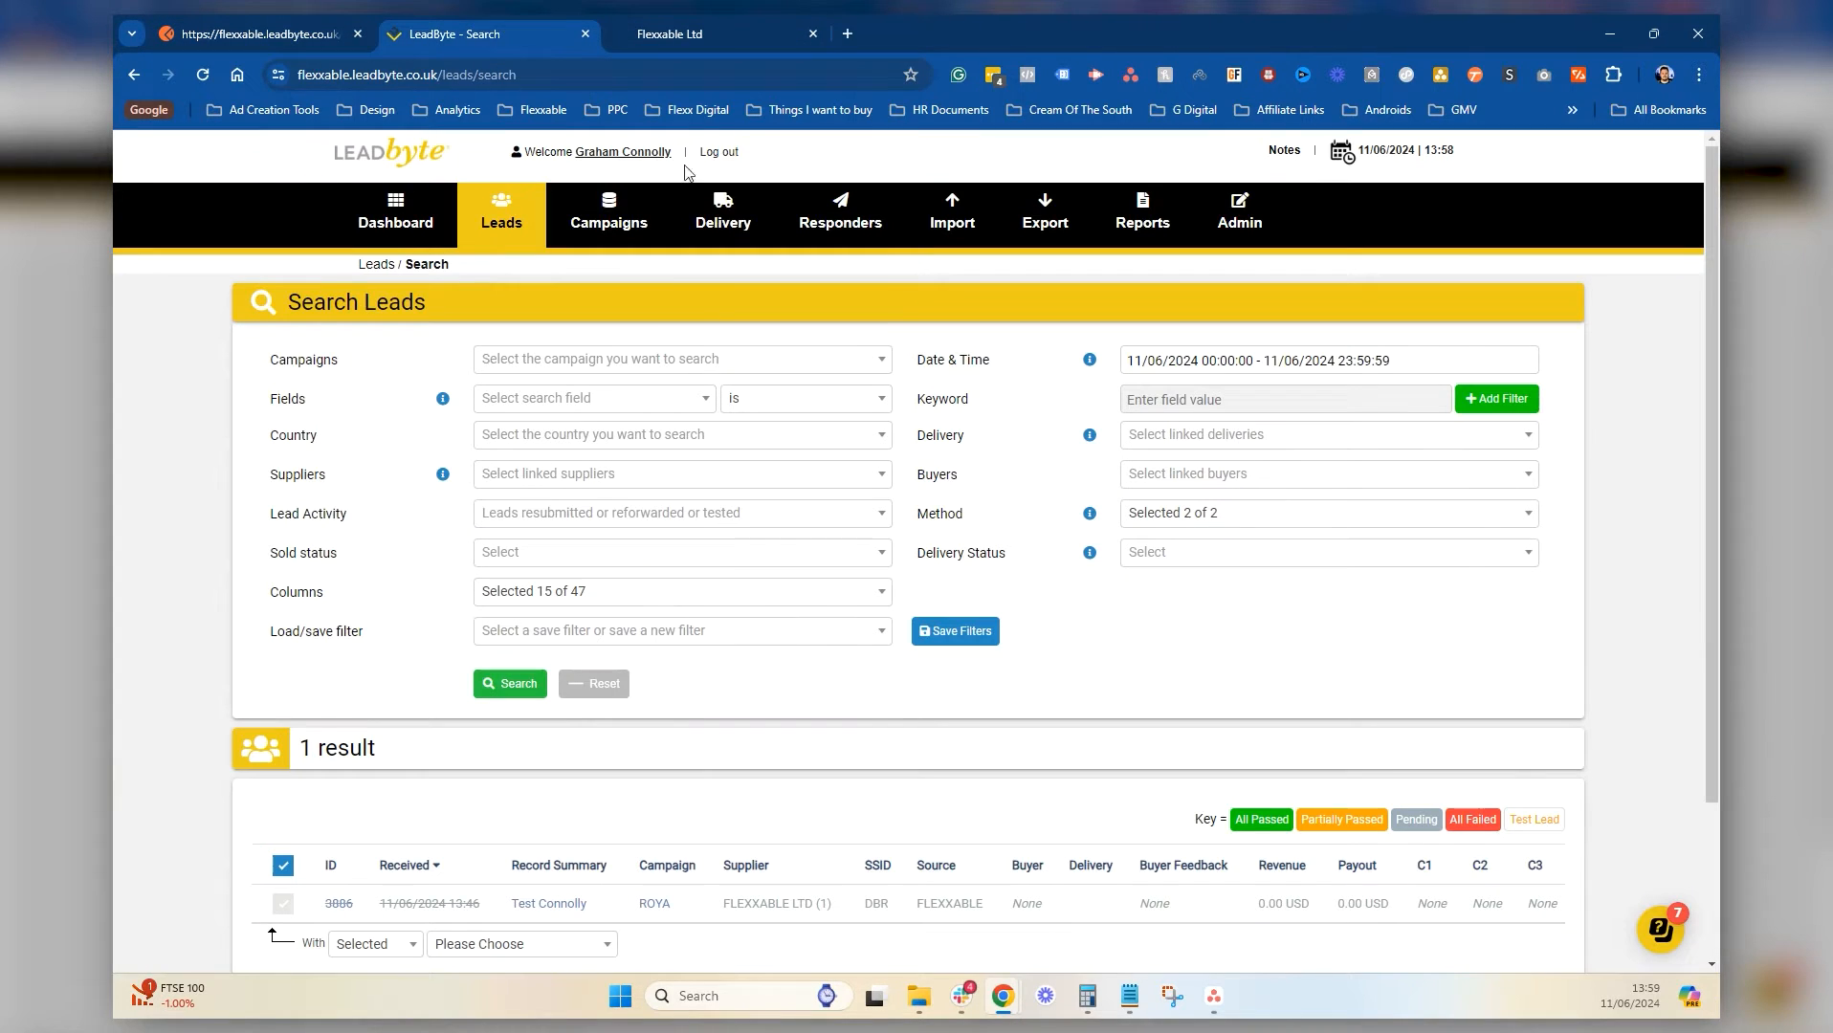
{"action": "mouse_move", "coordinate": [608, 215]}
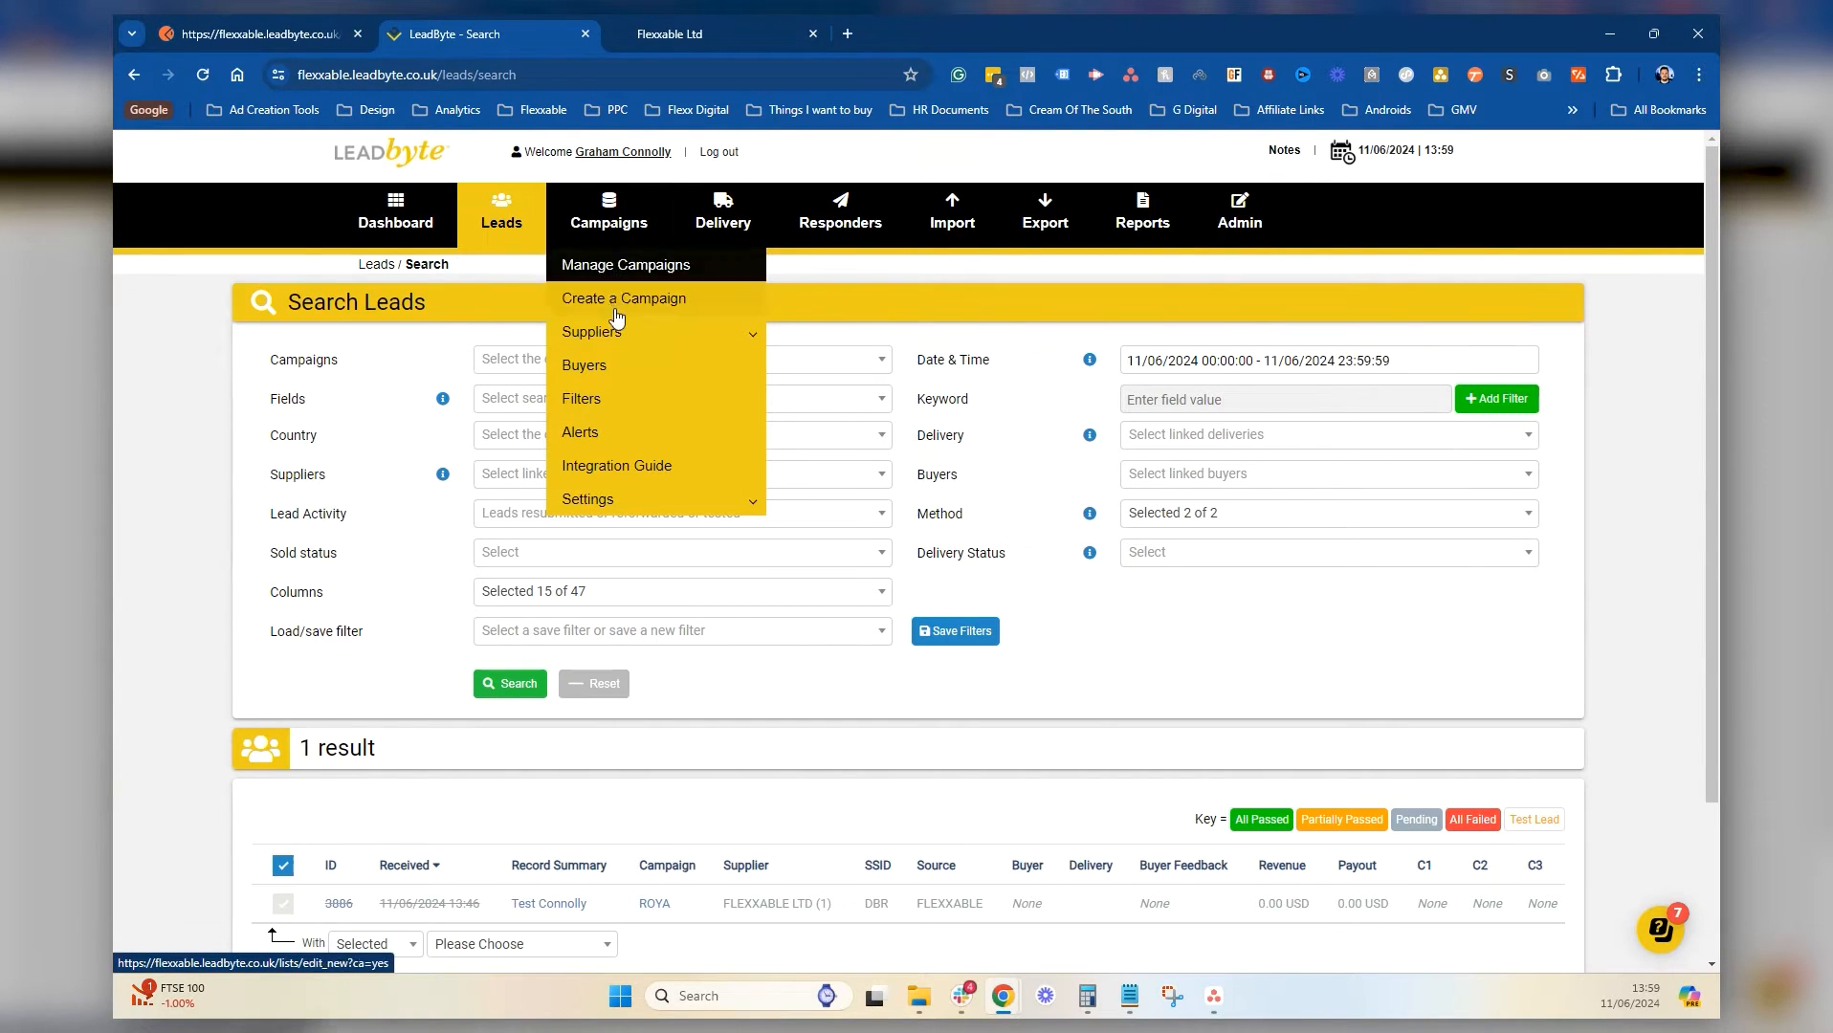
{"action": "left_click", "coordinate": [597, 264]}
{"action": "left_click", "coordinate": [1505, 709]}
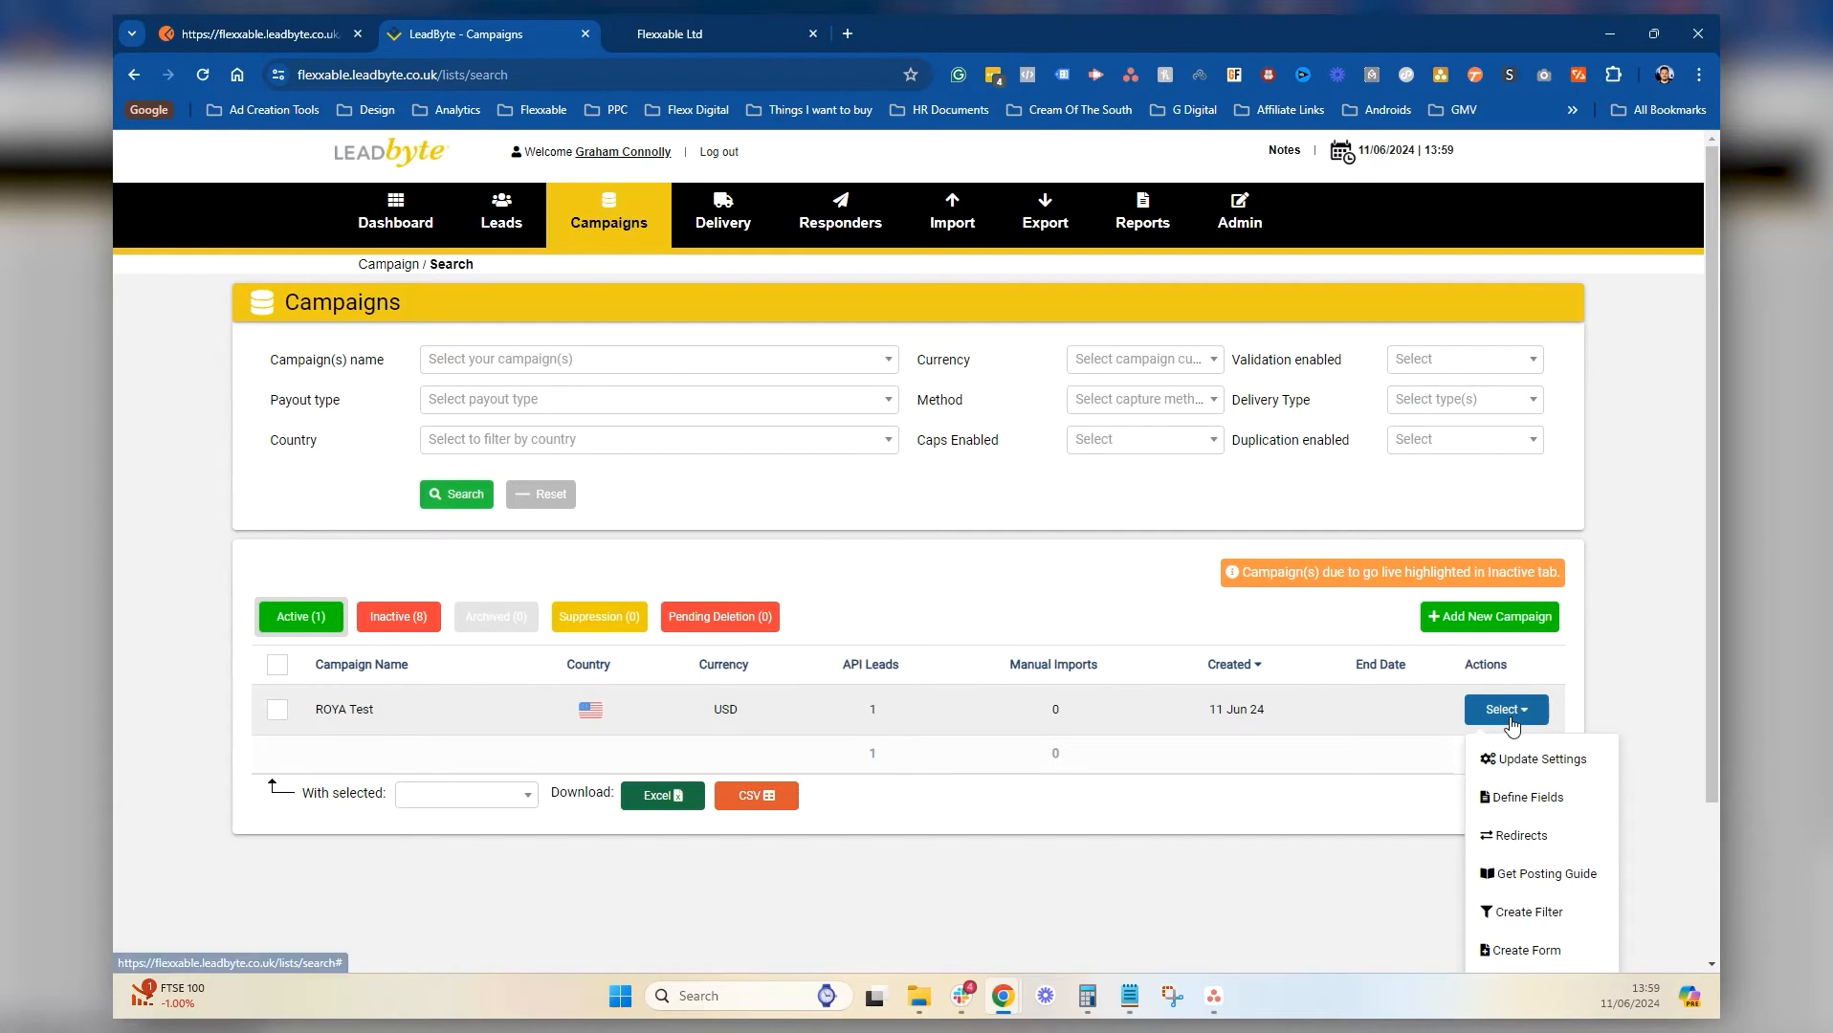
{"action": "left_click", "coordinate": [1543, 802]}
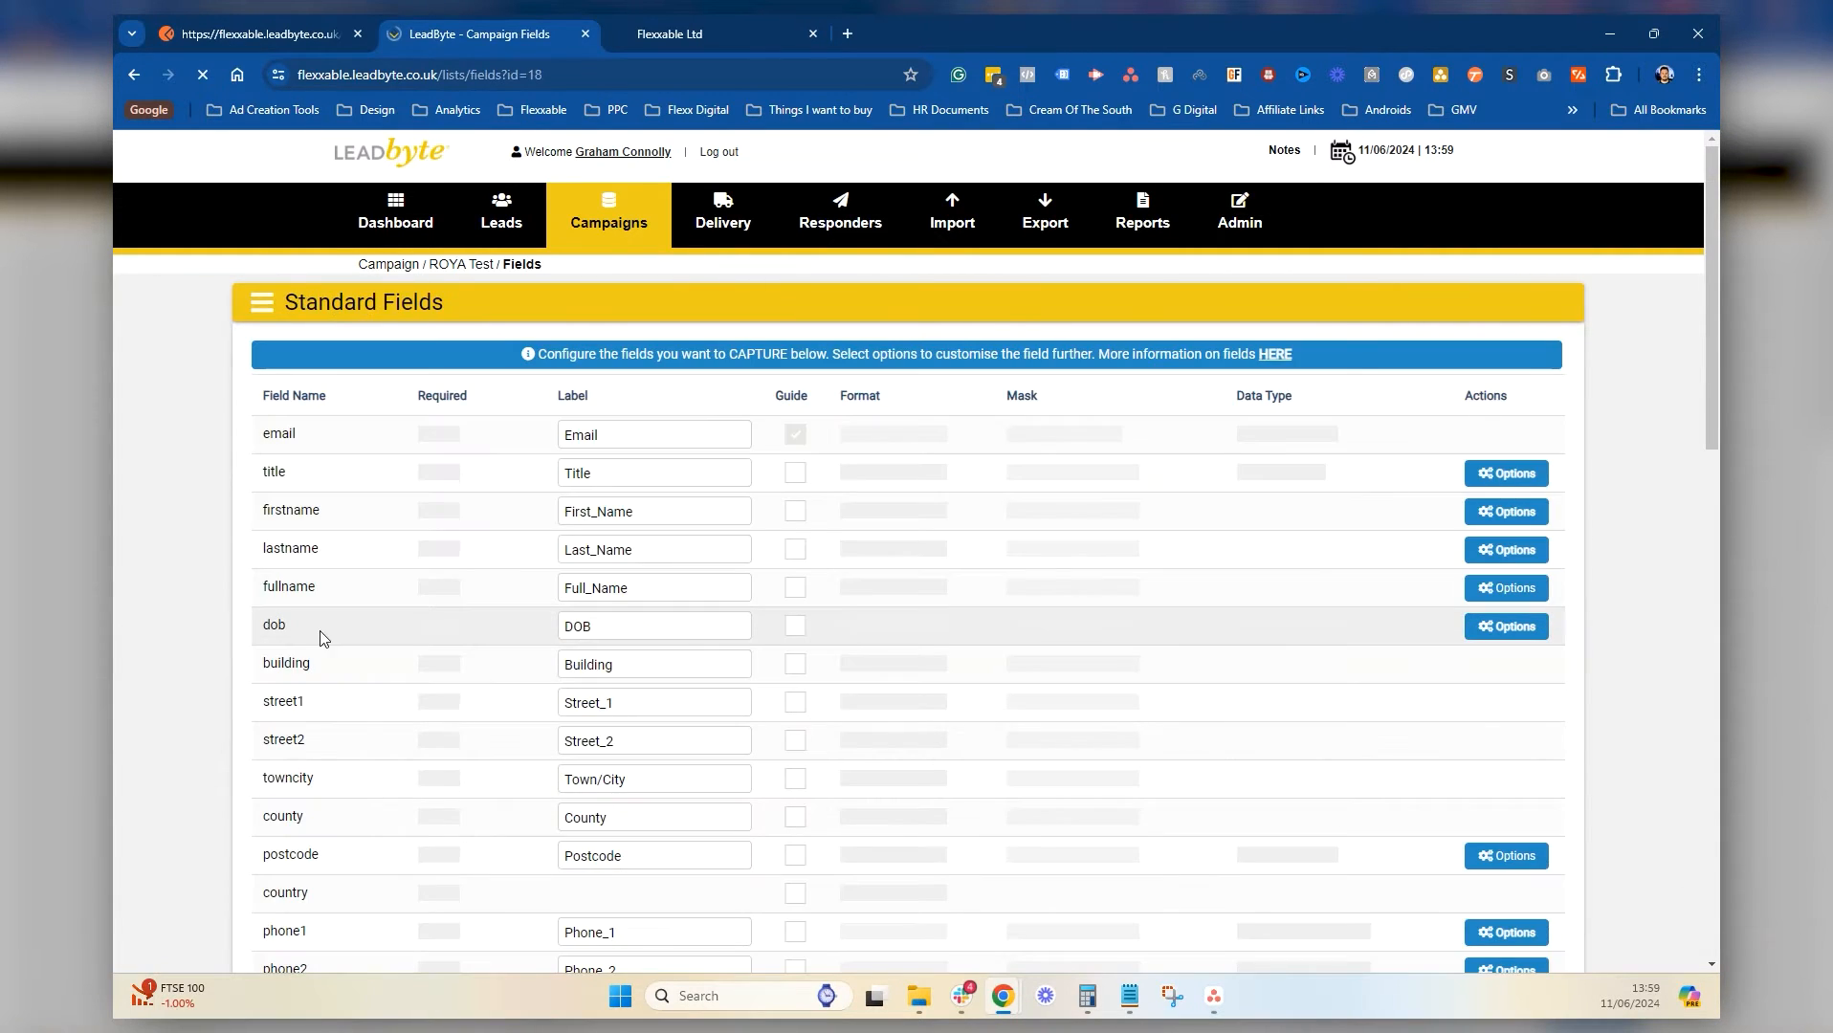
Scroll through the Standard and Custom Fields, data1 through data14
{"action": "scroll", "coordinate": [801, 676], "scroll_direction": "down", "scroll_amount": 15}
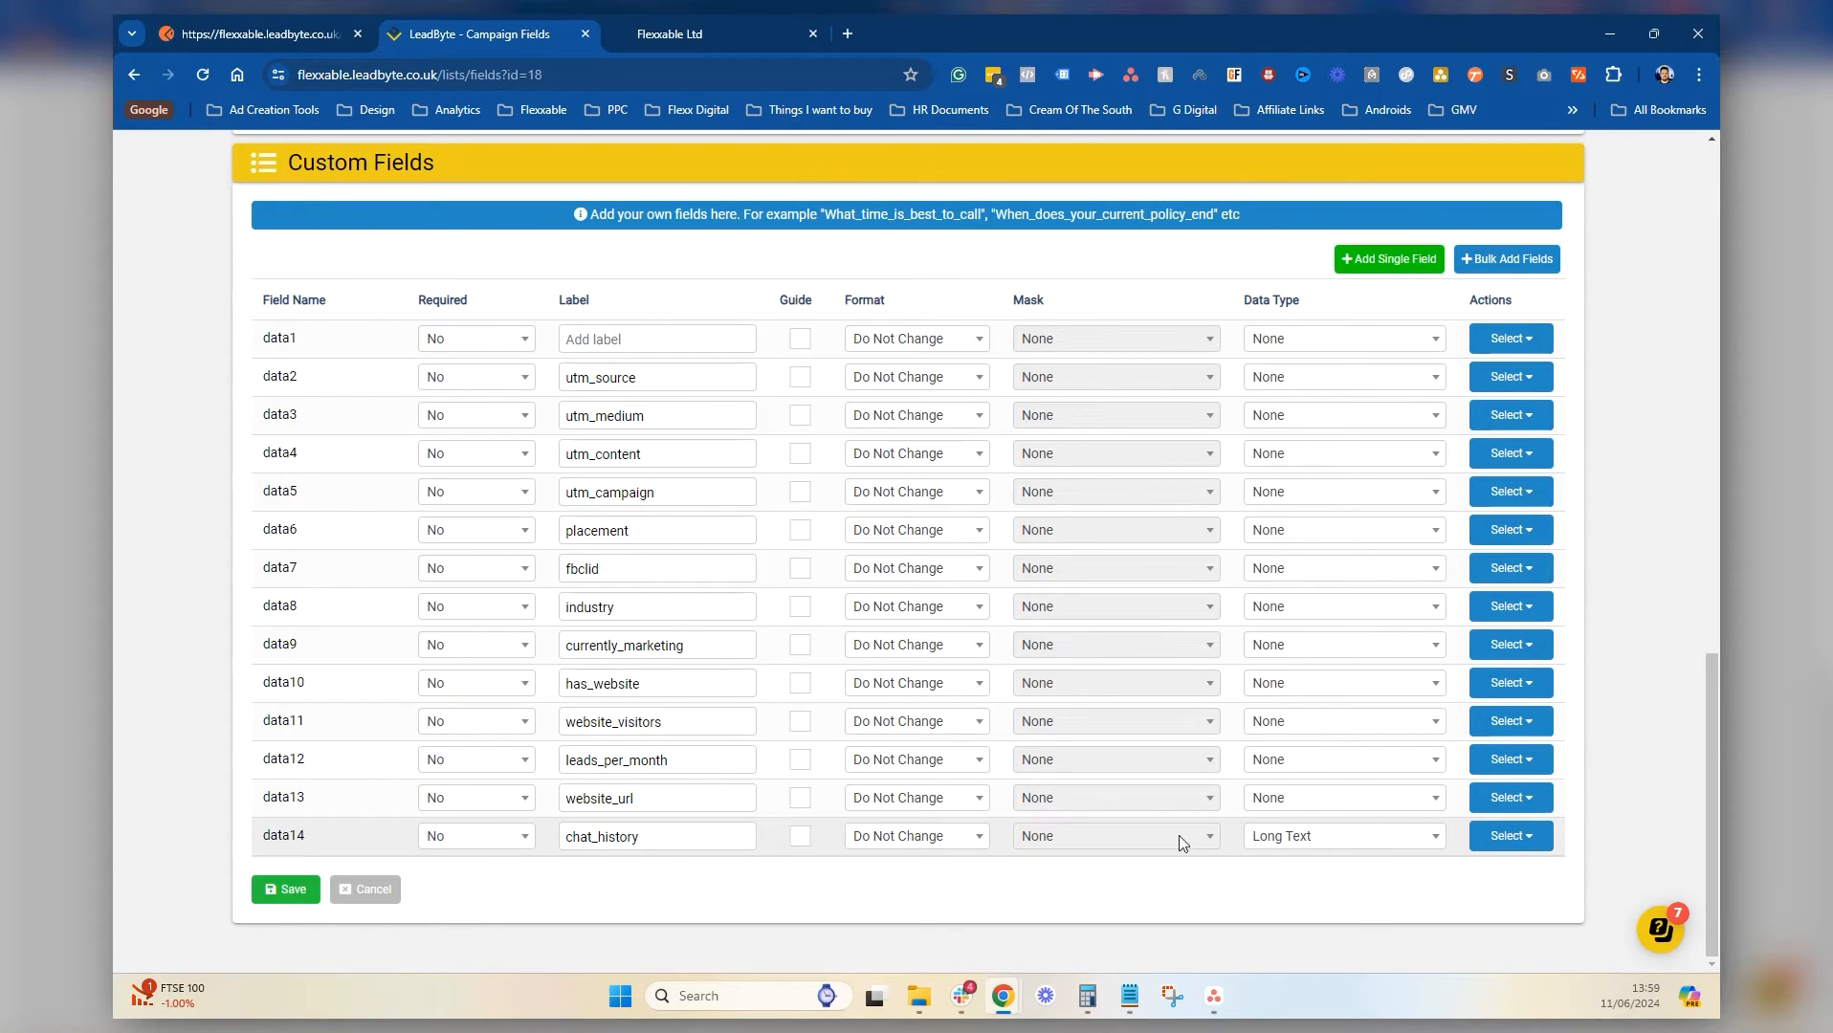
{"action": "scroll", "coordinate": [489, 463], "scroll_direction": "up", "scroll_amount": 5}
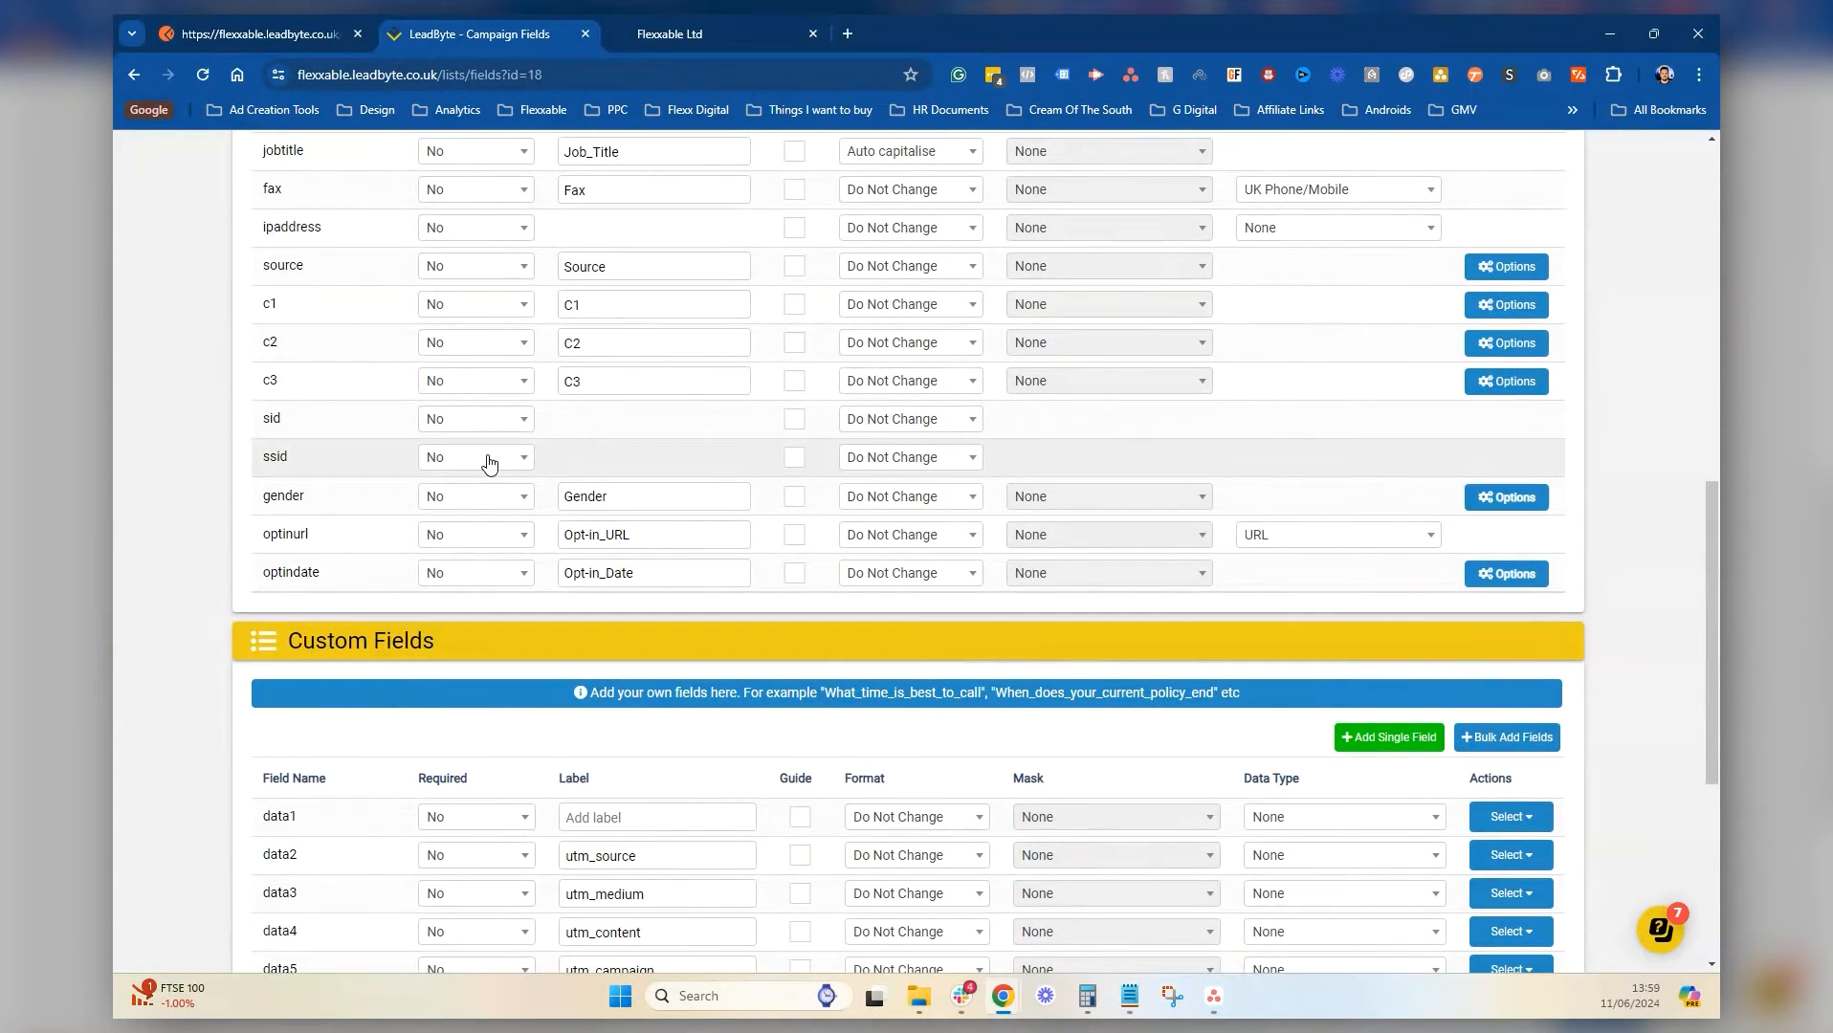
{"action": "scroll", "coordinate": [489, 463], "scroll_direction": "up", "scroll_amount": 8}
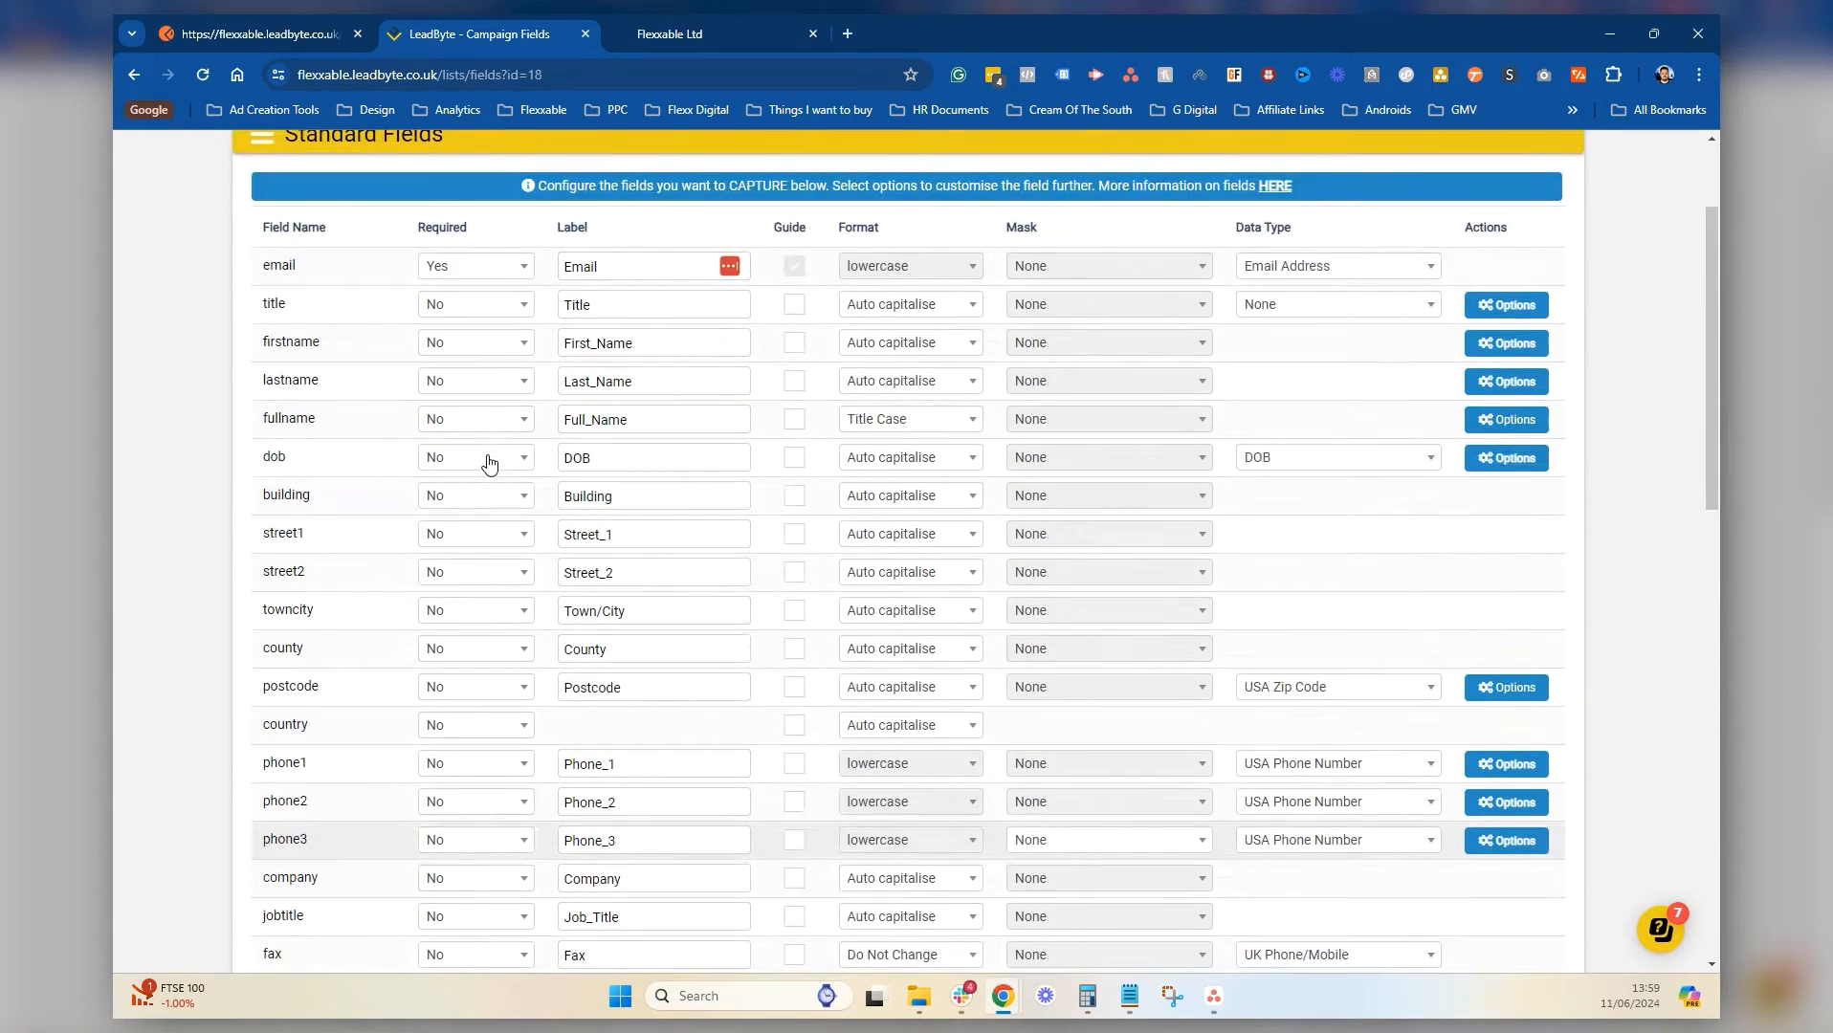
{"action": "scroll", "coordinate": [489, 463], "scroll_direction": "down", "scroll_amount": 15}
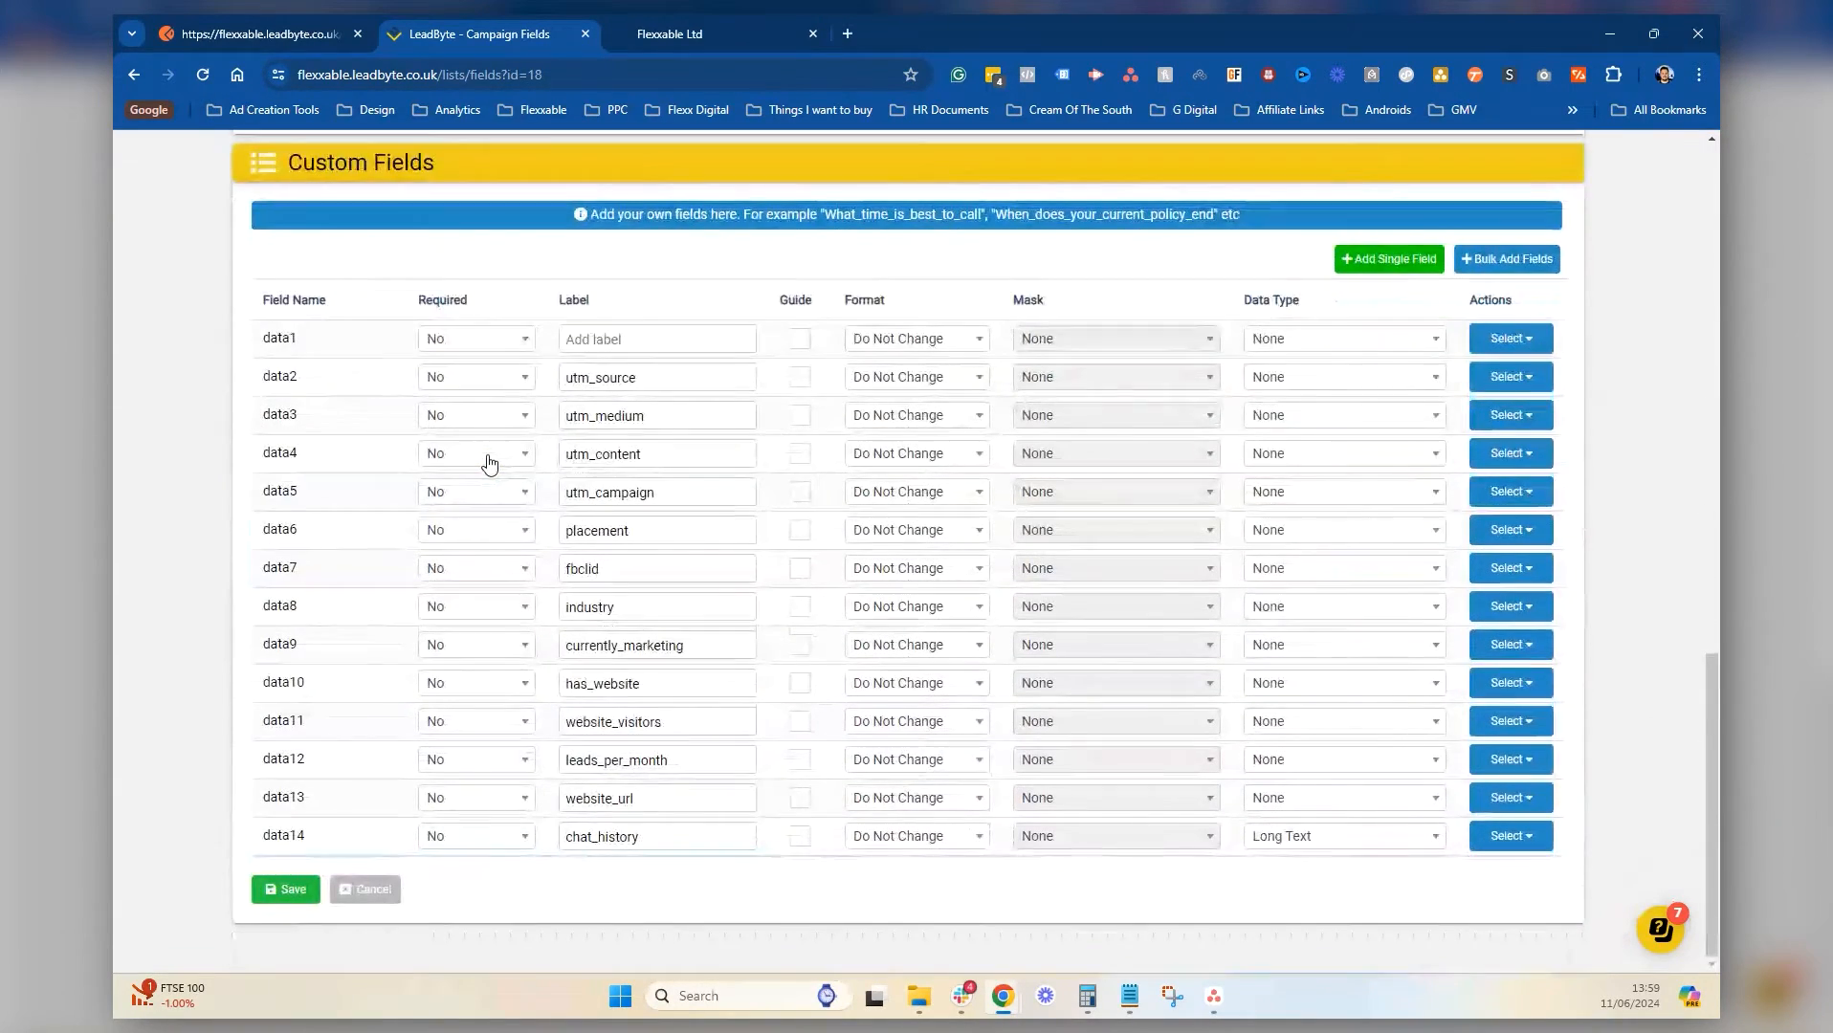
{"action": "scroll", "coordinate": [490, 463], "scroll_direction": "down", "scroll_amount": 1}
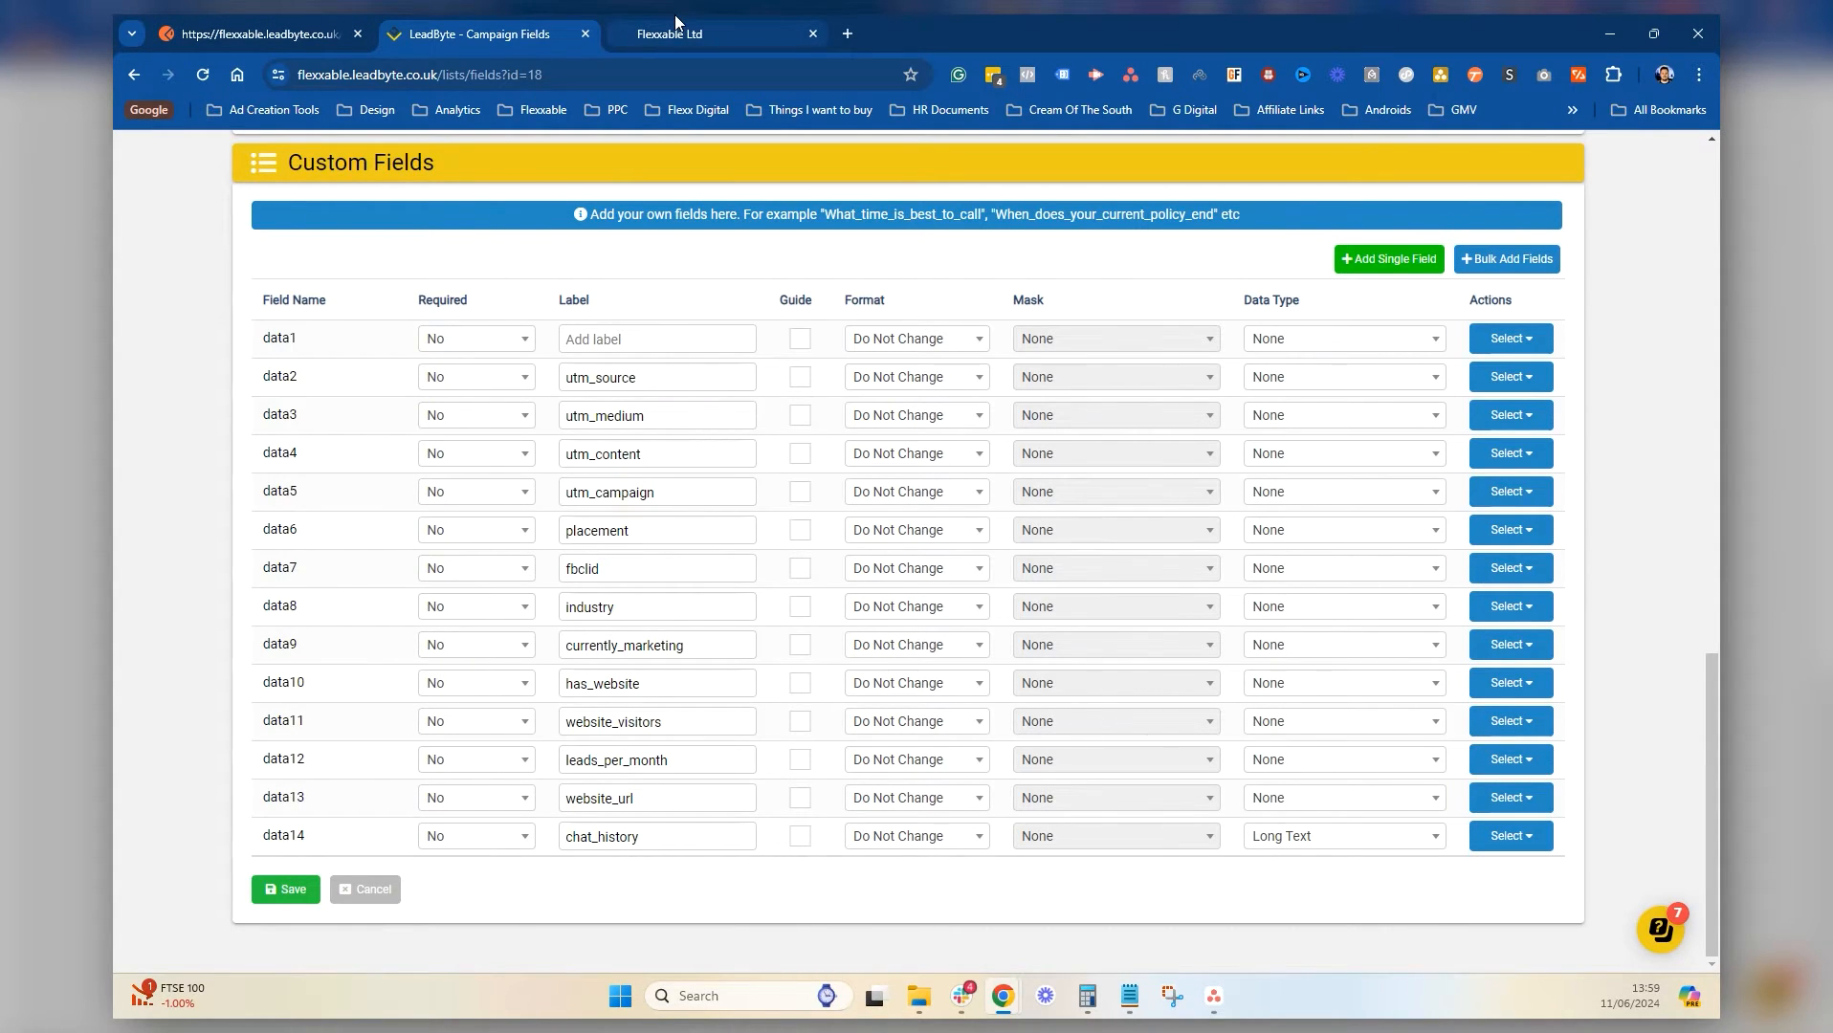
{"action": "scroll", "coordinate": [339, 666], "scroll_direction": "up", "scroll_amount": 3}
{"action": "scroll", "coordinate": [494, 657], "scroll_direction": "down", "scroll_amount": 3}
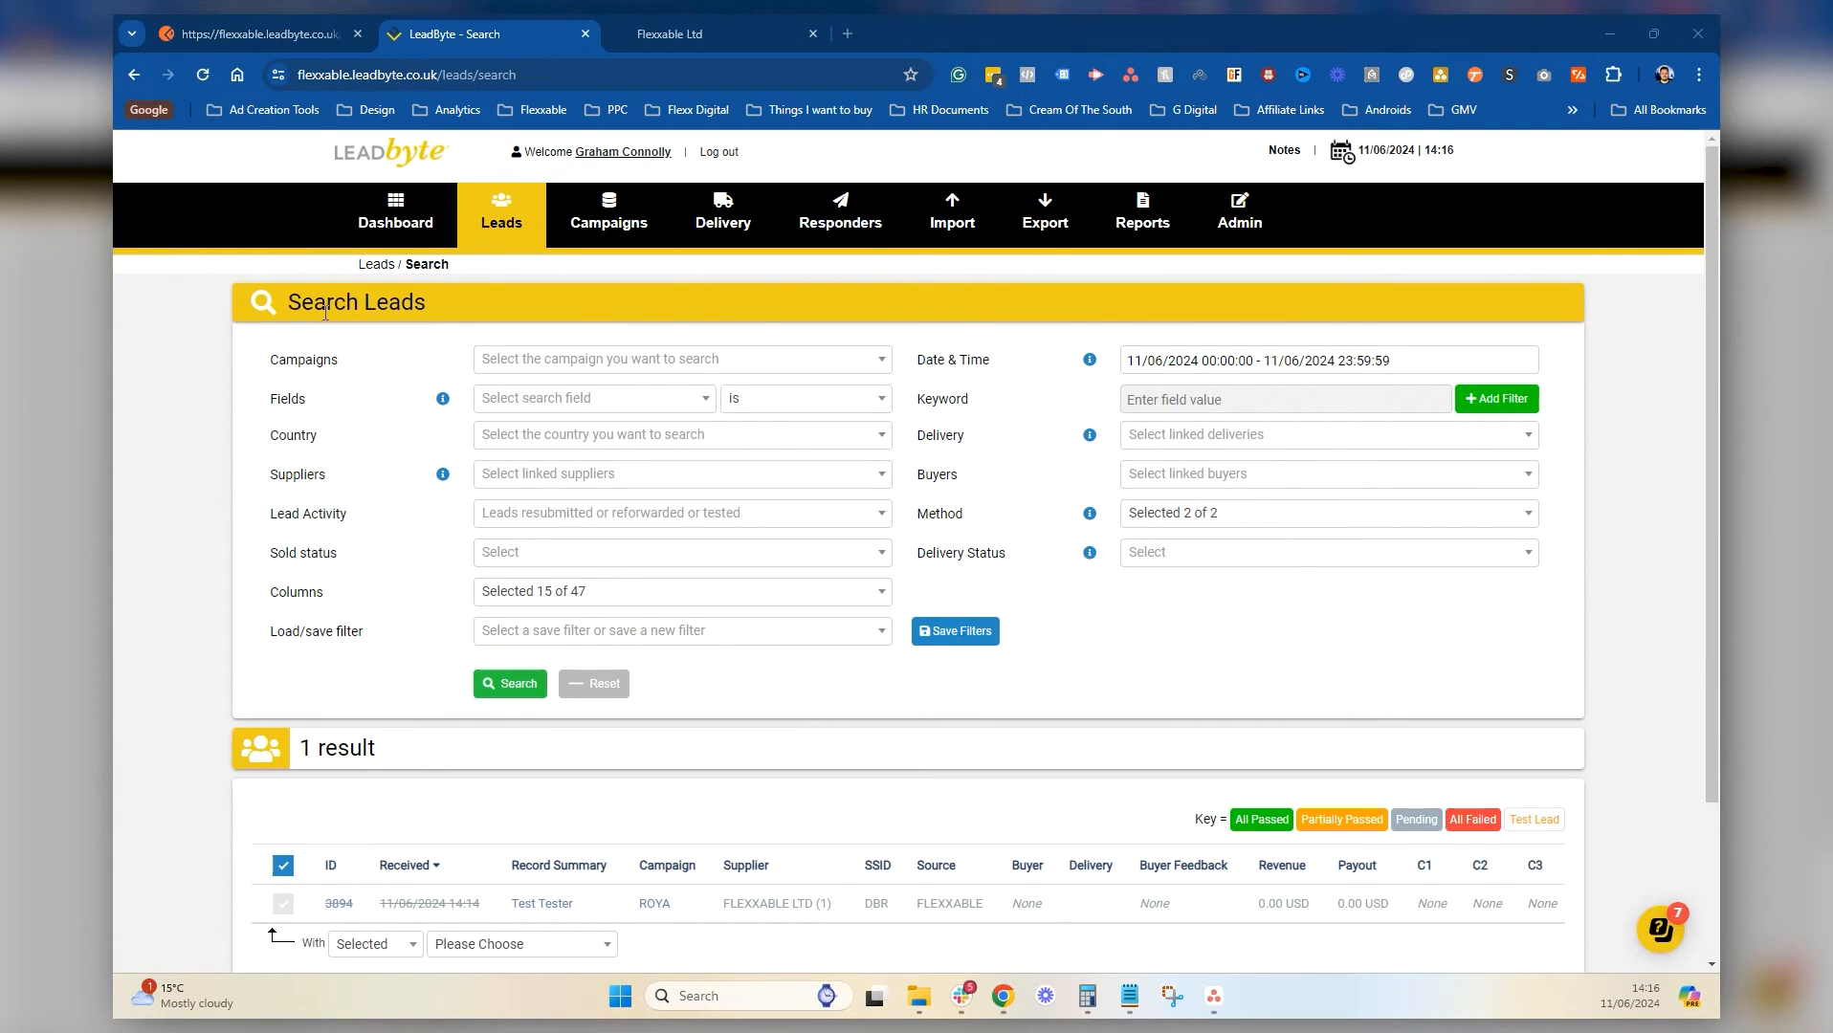
Go back to the Postman request tab
{"action": "left_click", "coordinate": [297, 32]}
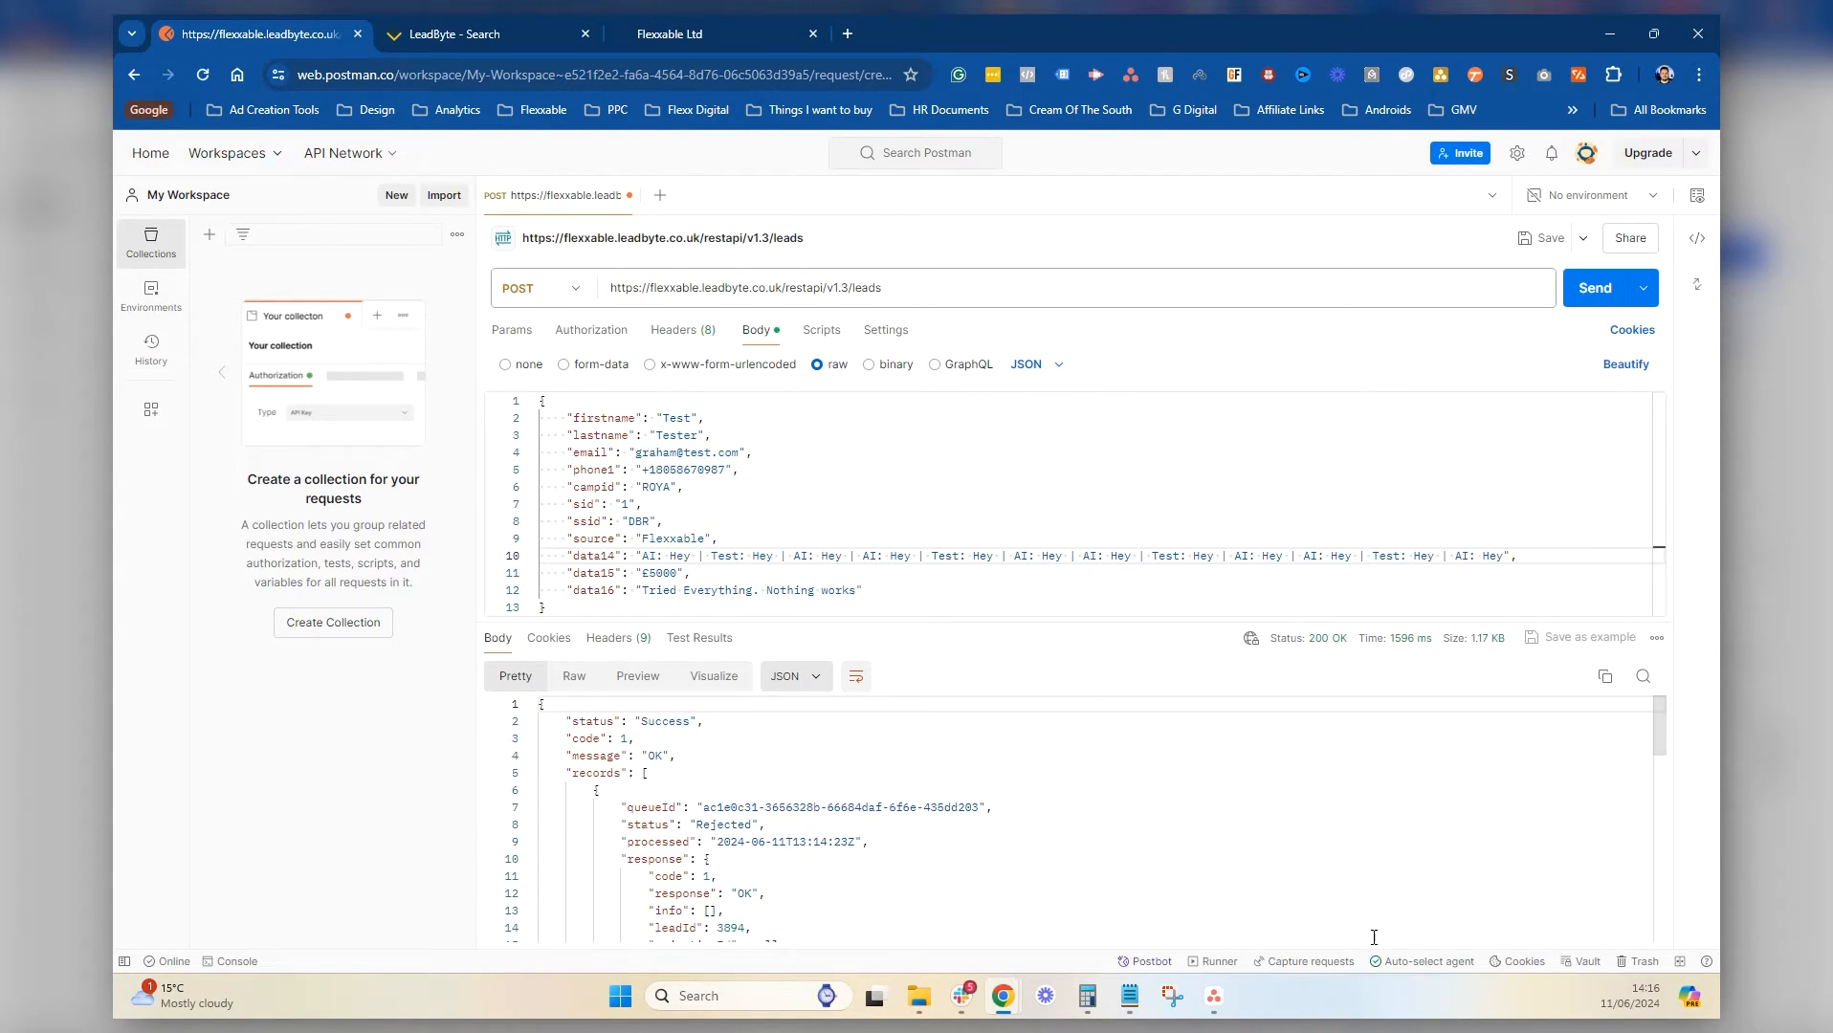
Resend the lead to LeadByte, review the 200 OK response for lead 3896, and highlight data15
{"action": "left_click", "coordinate": [1600, 304]}
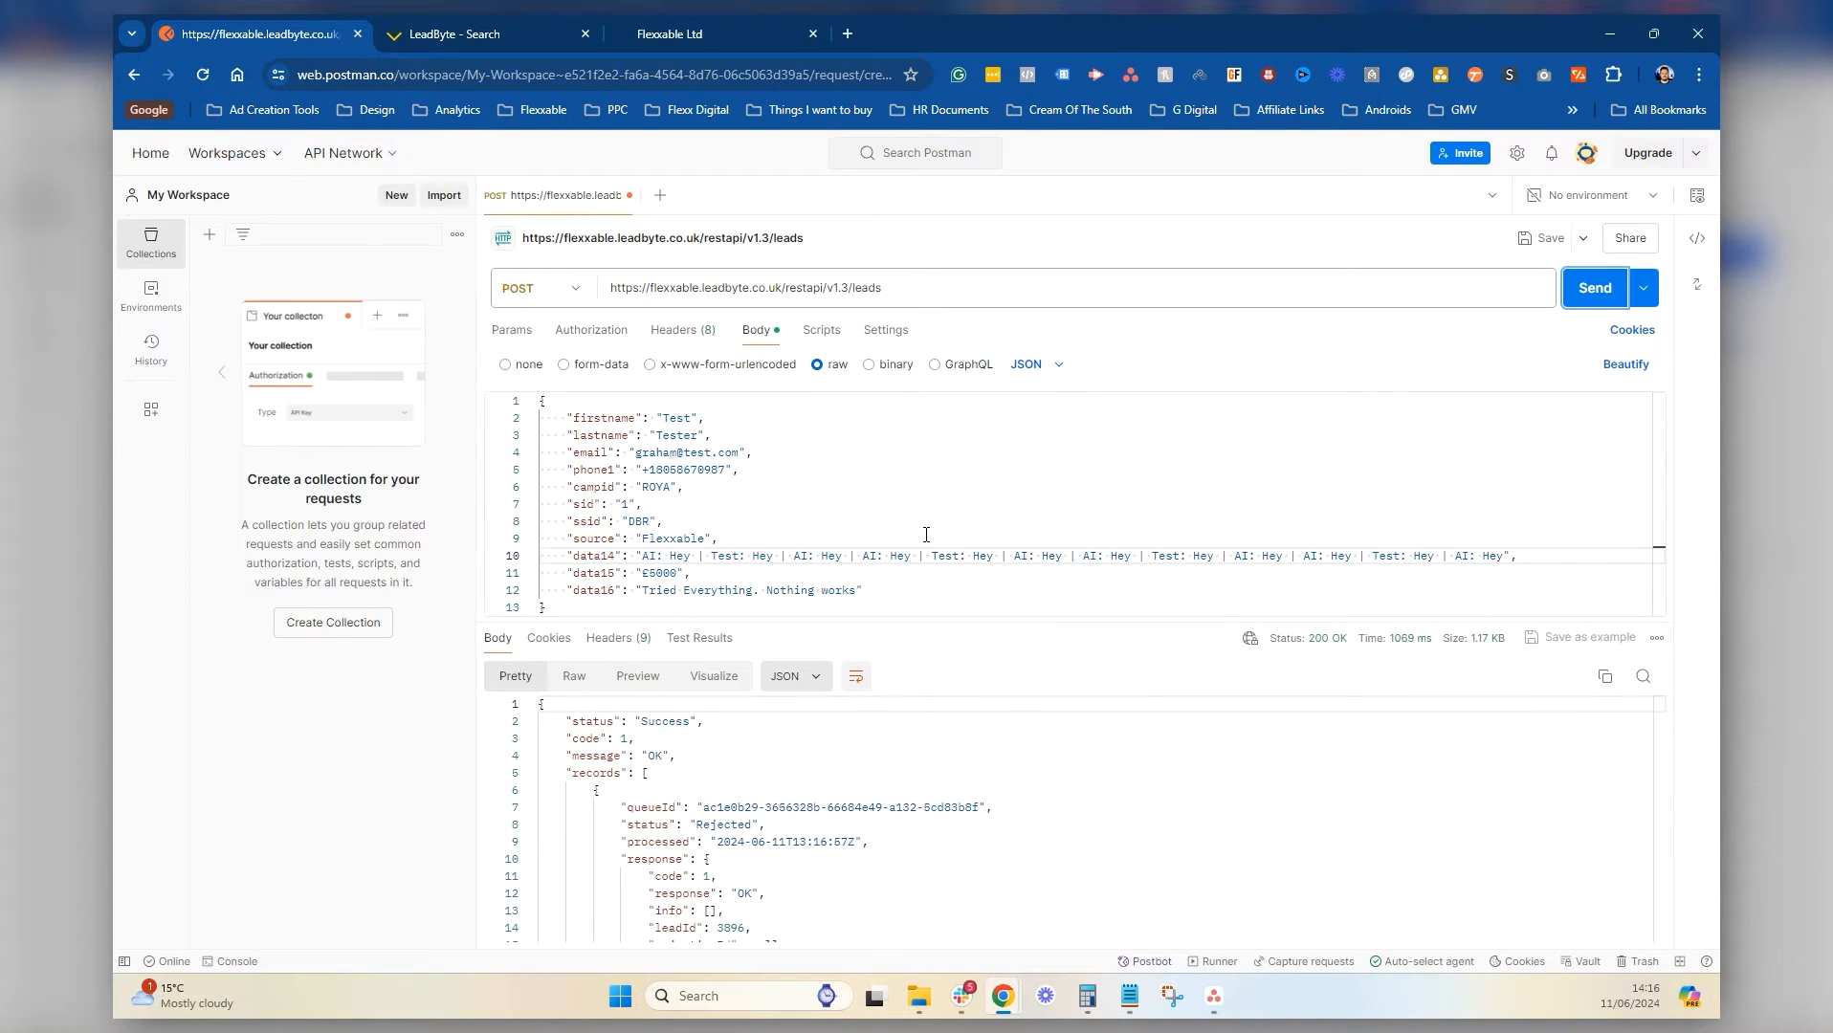
{"action": "scroll", "coordinate": [889, 788], "scroll_direction": "down", "scroll_amount": 10}
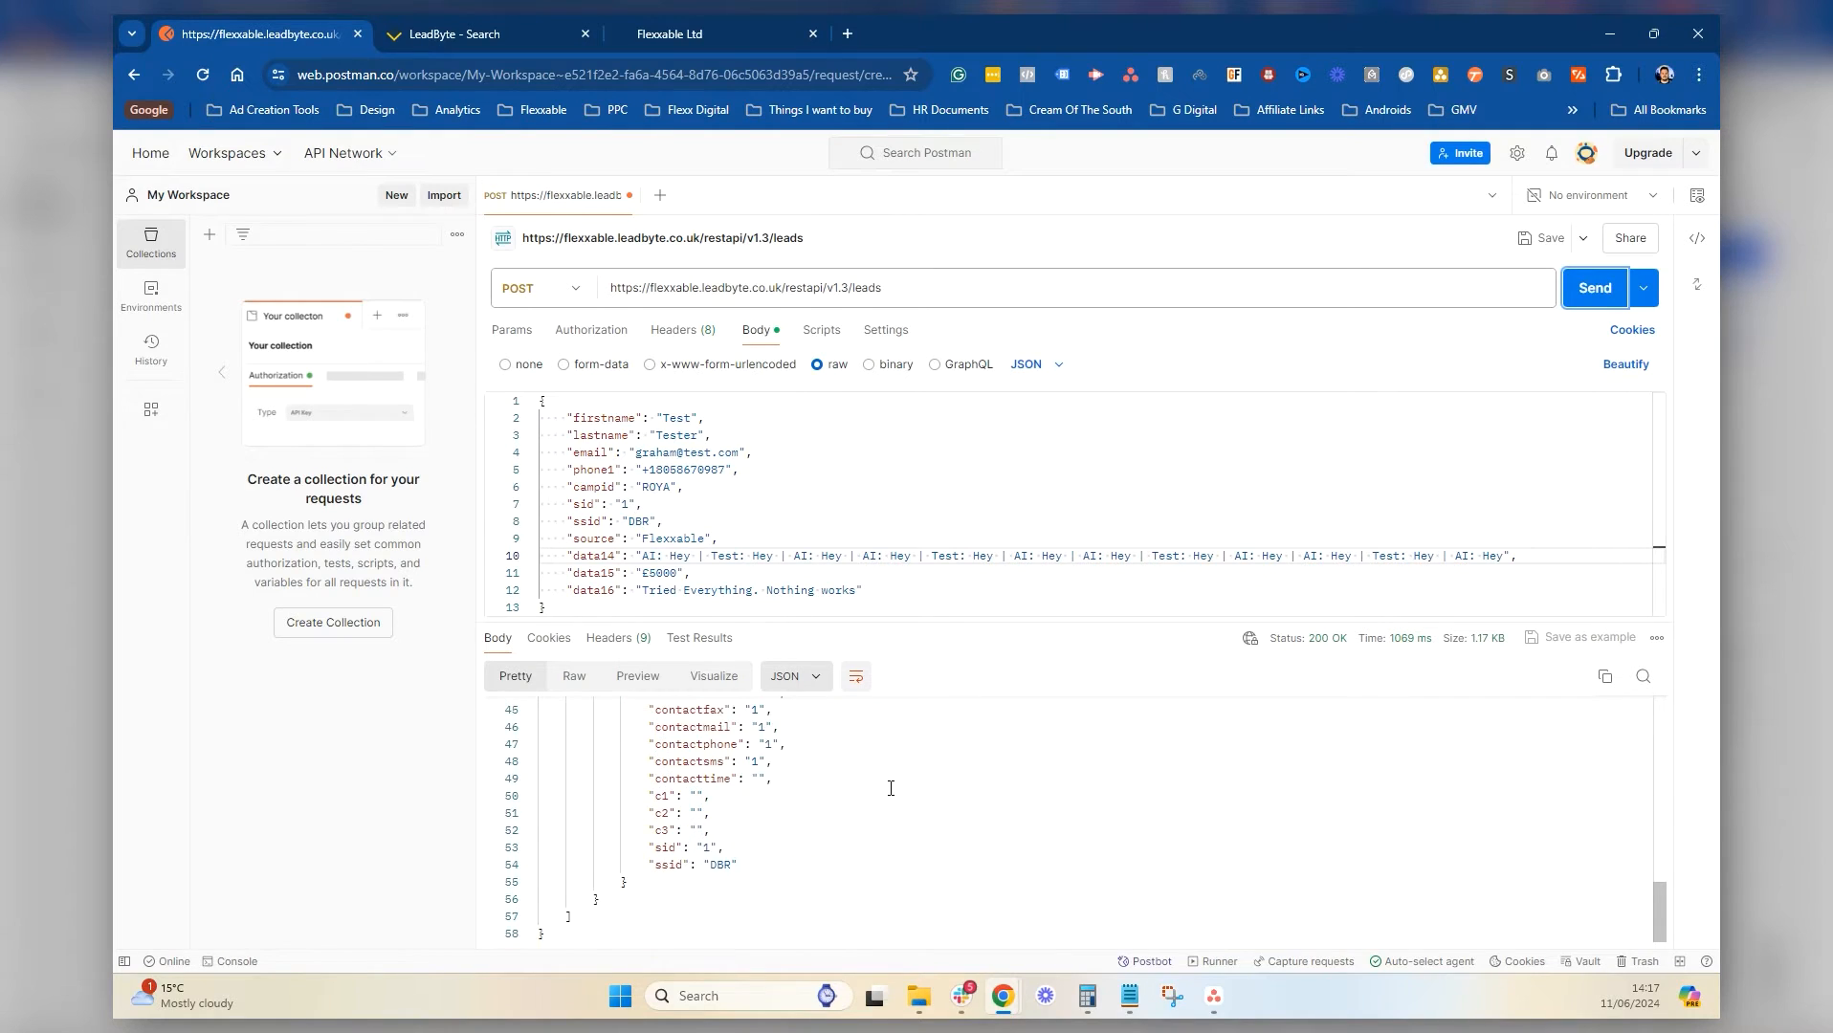
{"action": "scroll", "coordinate": [889, 788], "scroll_direction": "up", "scroll_amount": 9}
{"action": "scroll", "coordinate": [890, 789], "scroll_direction": "up", "scroll_amount": 2}
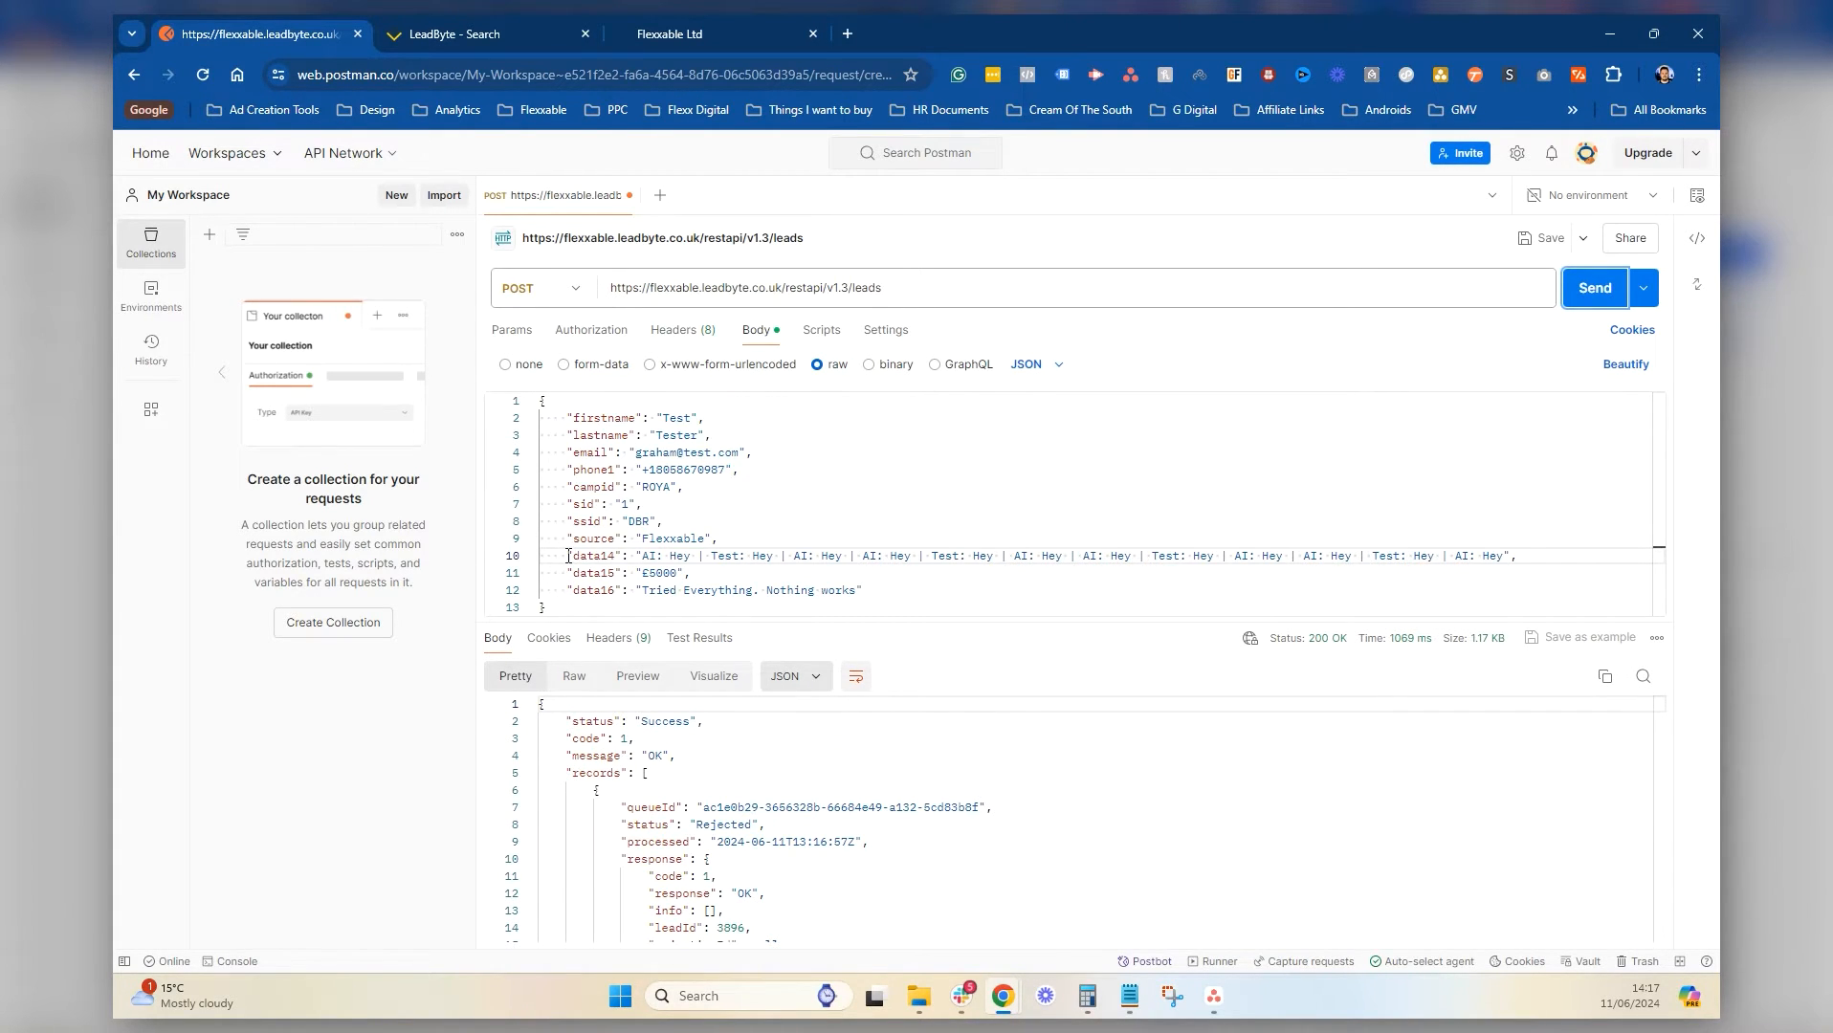
{"action": "left_click_drag", "start_coordinate": [568, 556], "coordinate": [623, 573]}
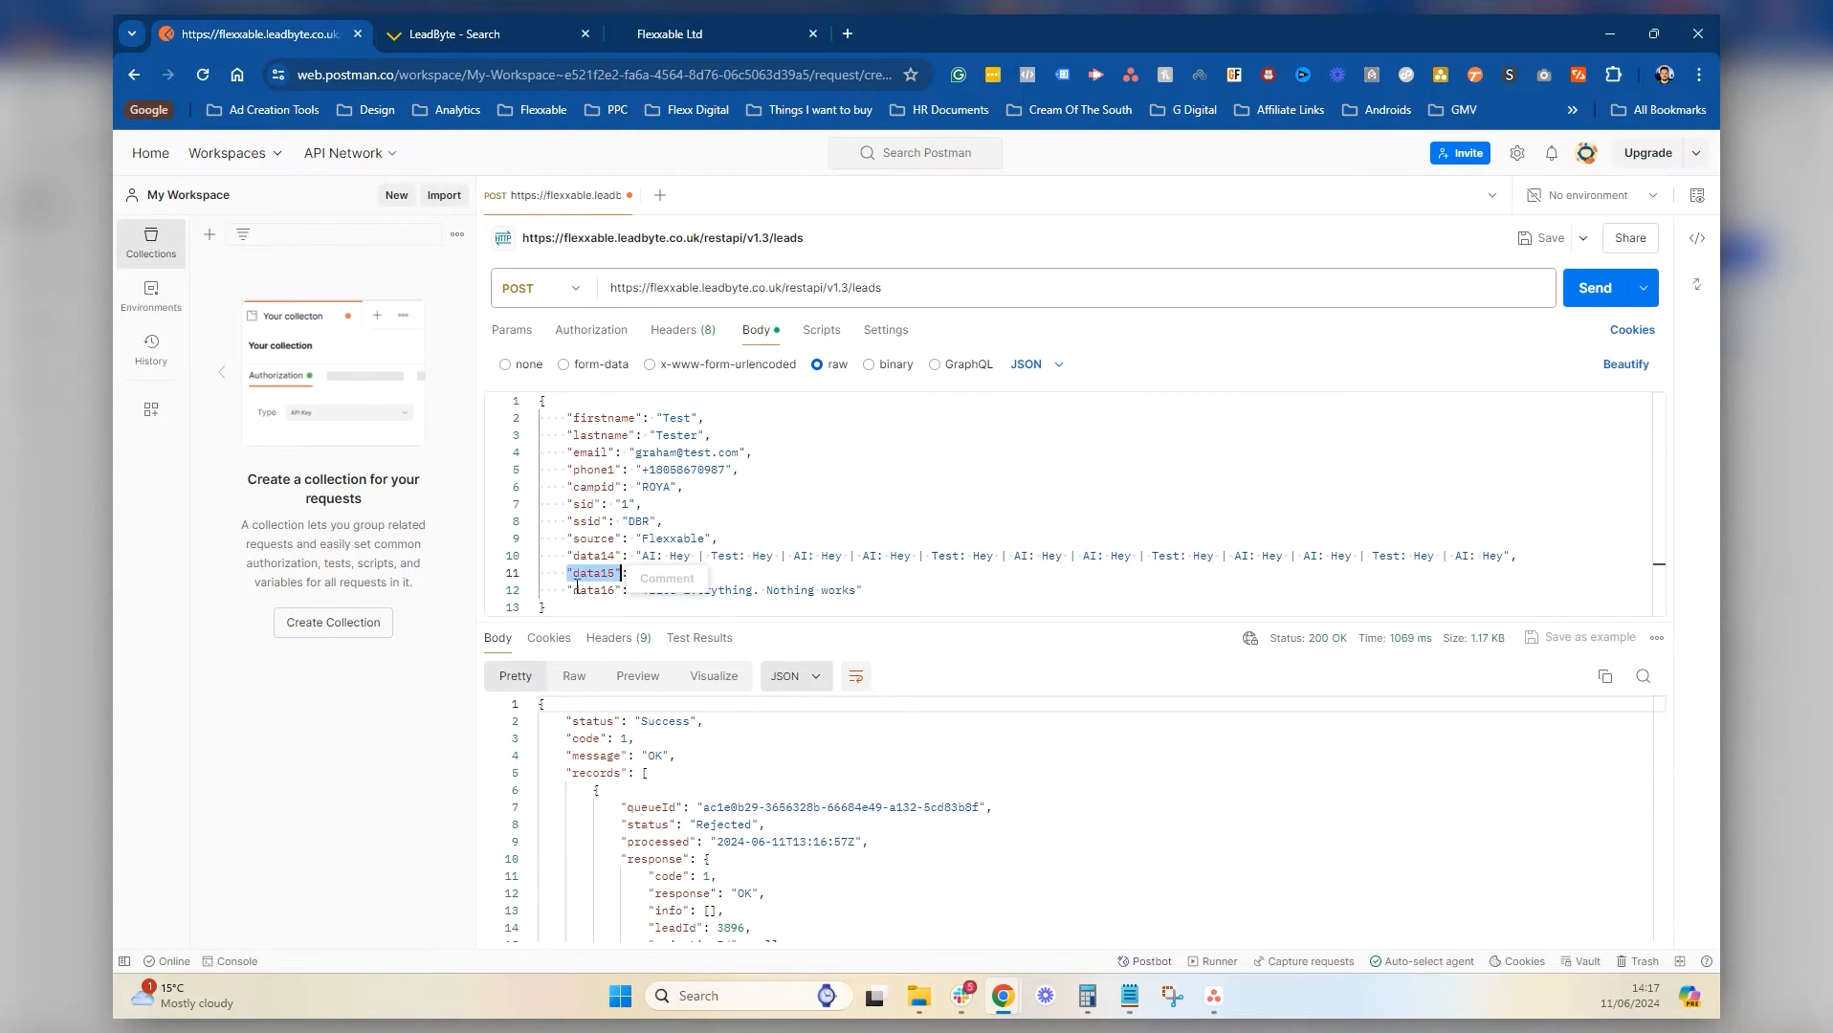
Rerun the LeadByte lead search and review lead 3896's details and custom fields
{"action": "left_click", "coordinate": [490, 14]}
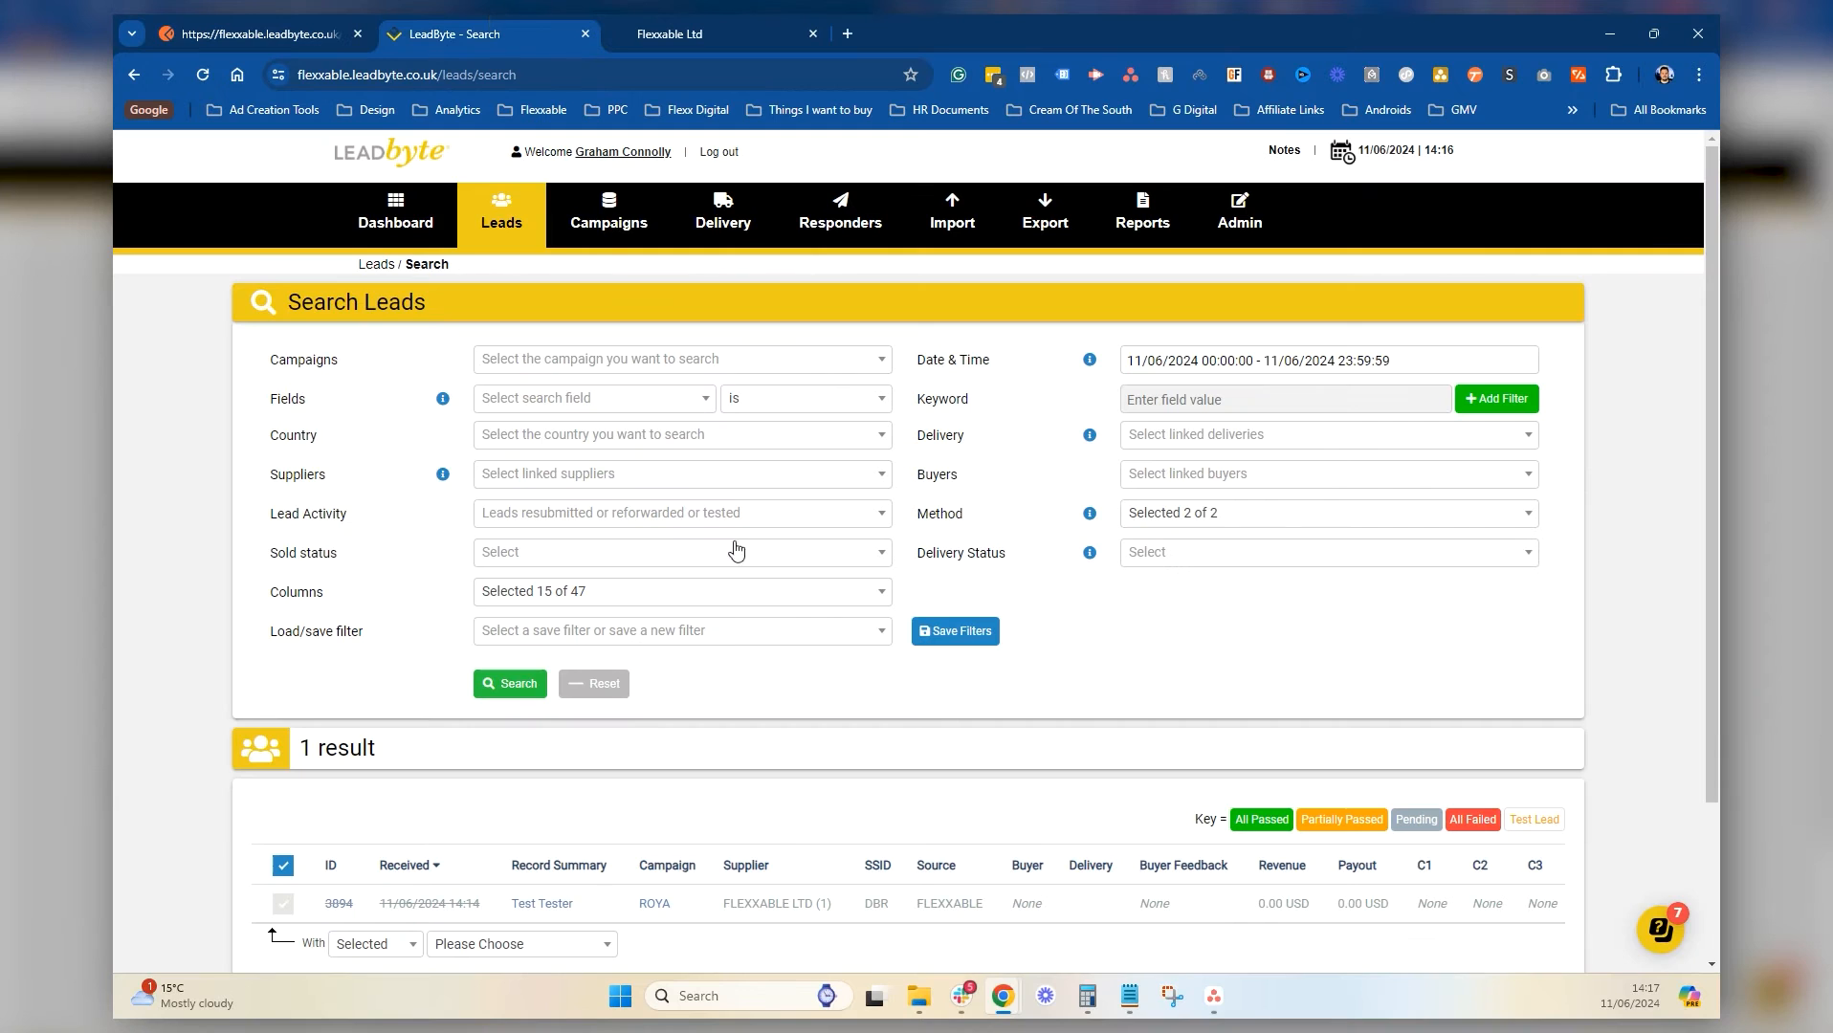
{"action": "left_click", "coordinate": [206, 74]}
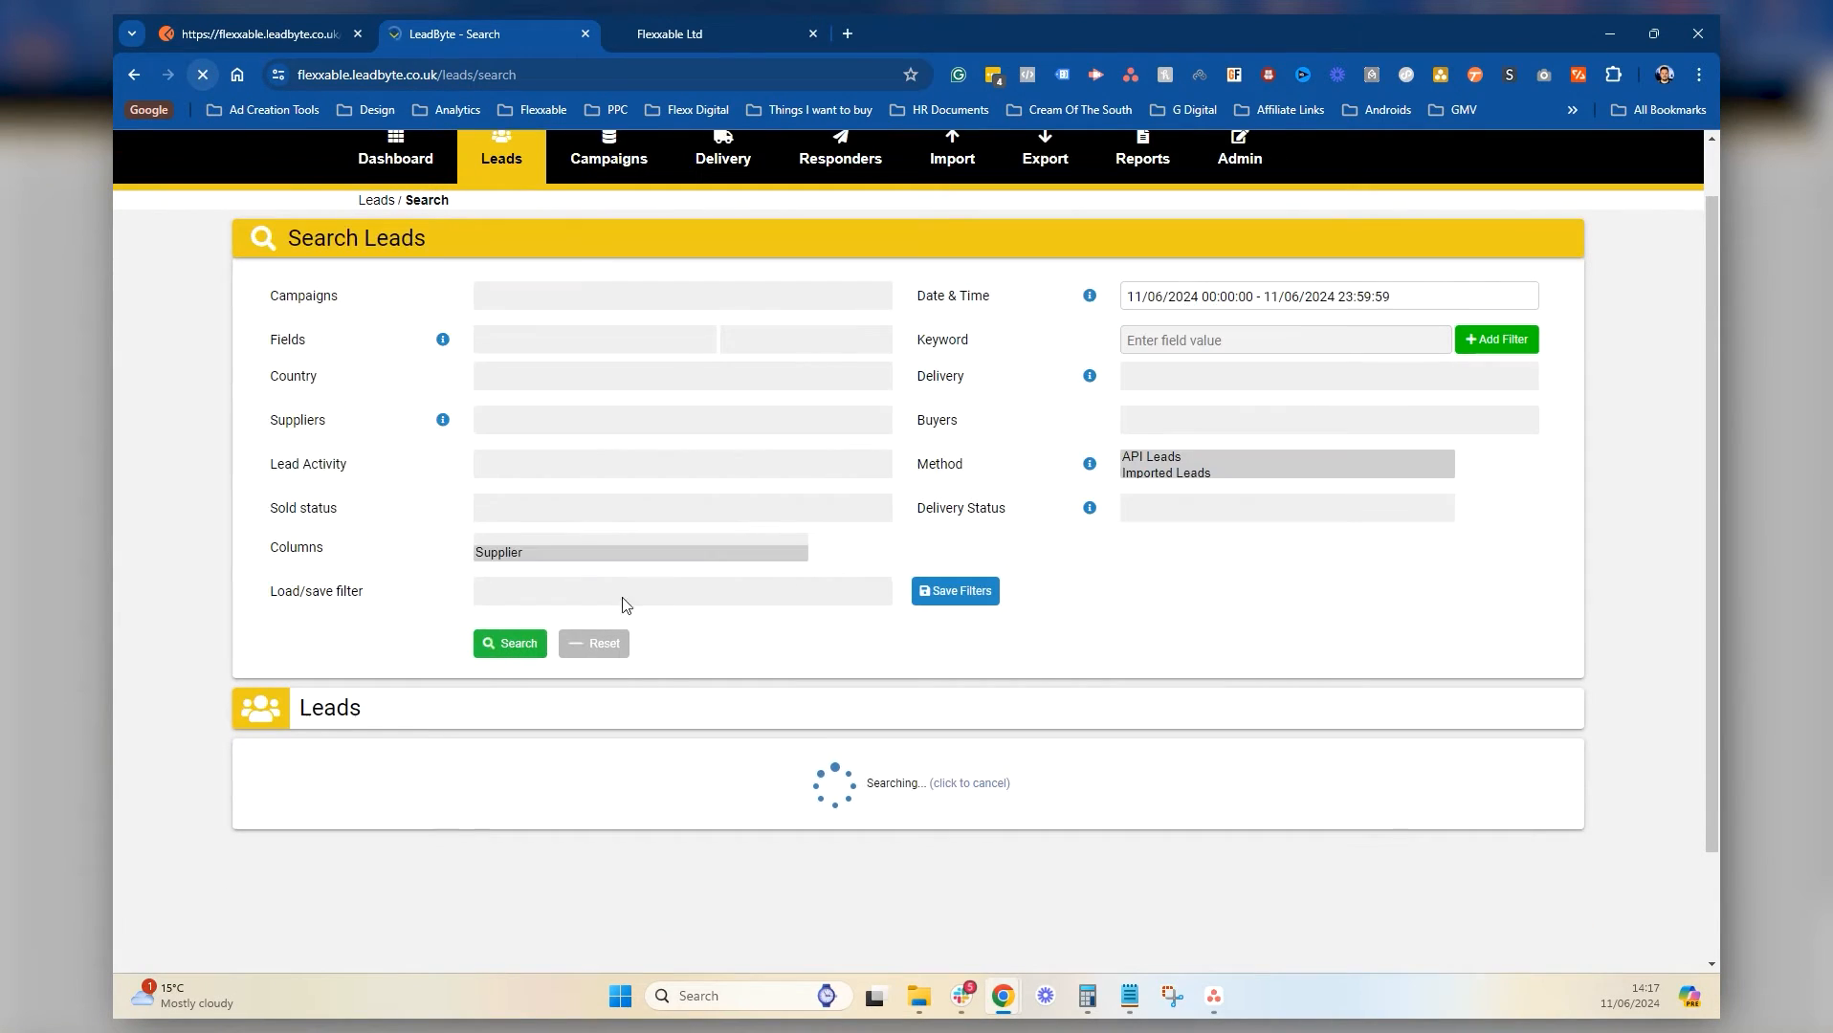
{"action": "left_click", "coordinate": [550, 812]}
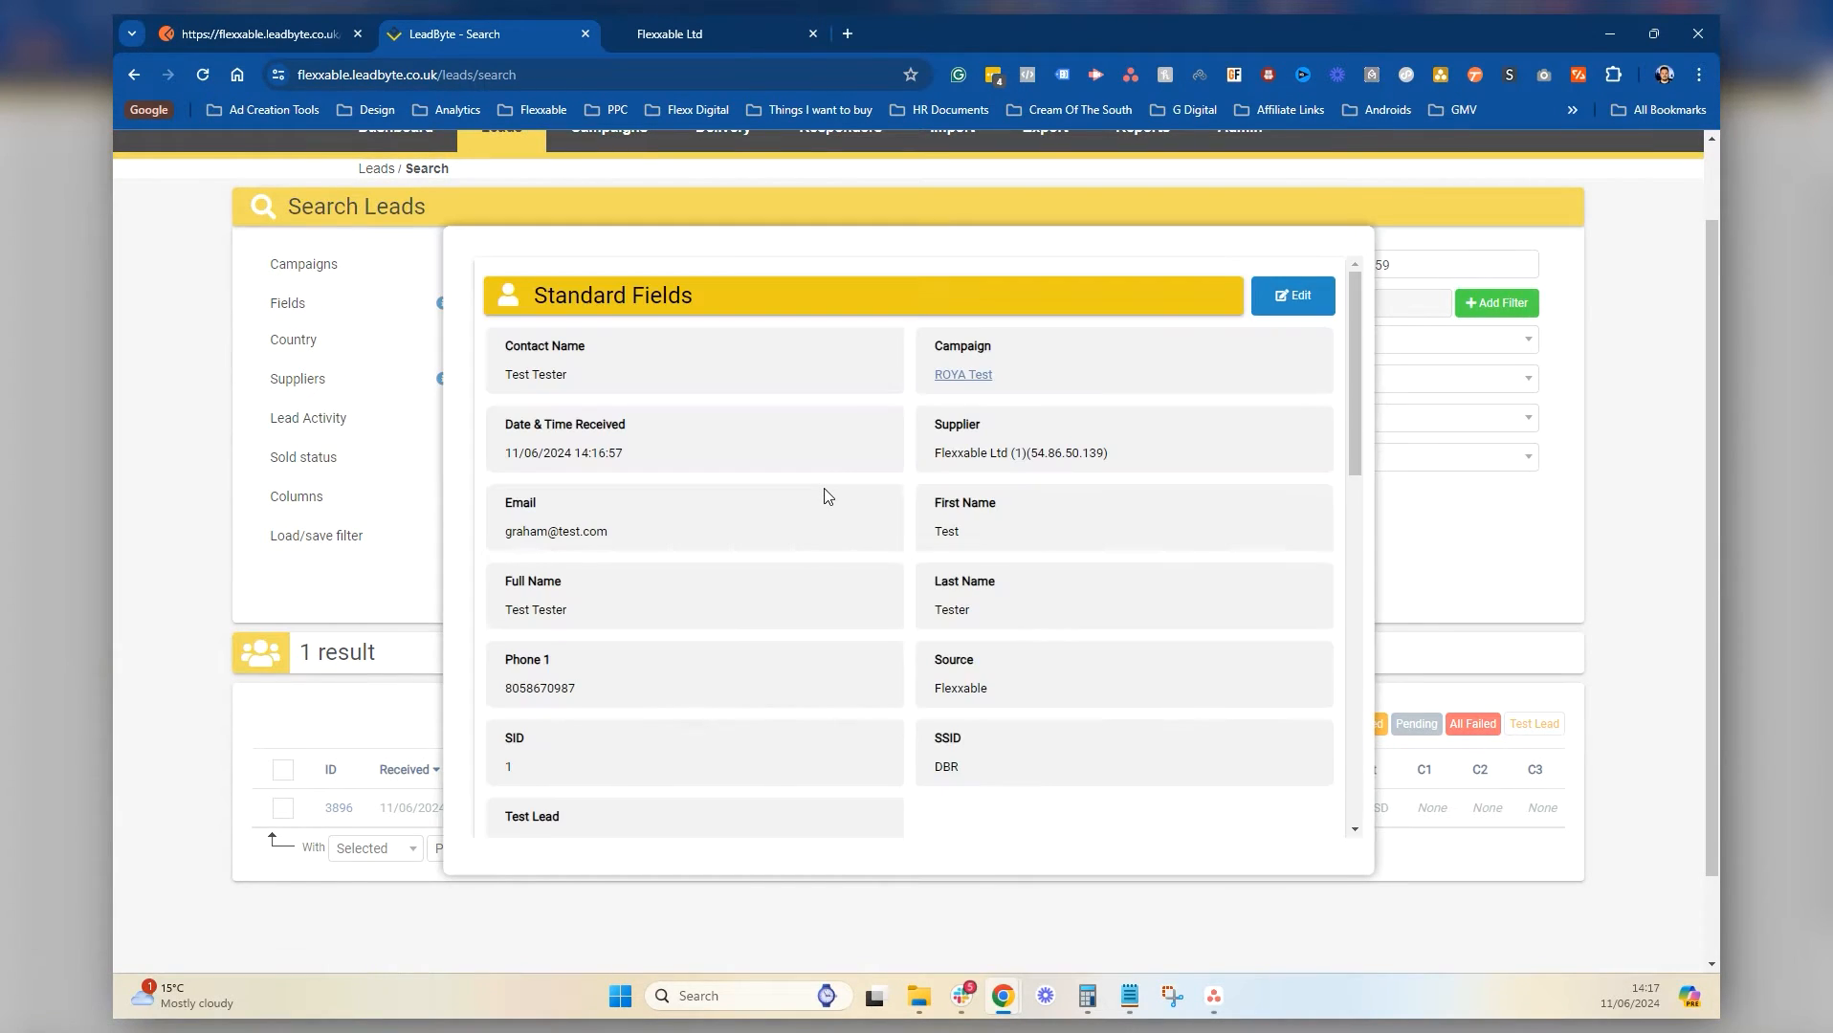
{"action": "scroll", "coordinate": [823, 495], "scroll_direction": "down", "scroll_amount": 3}
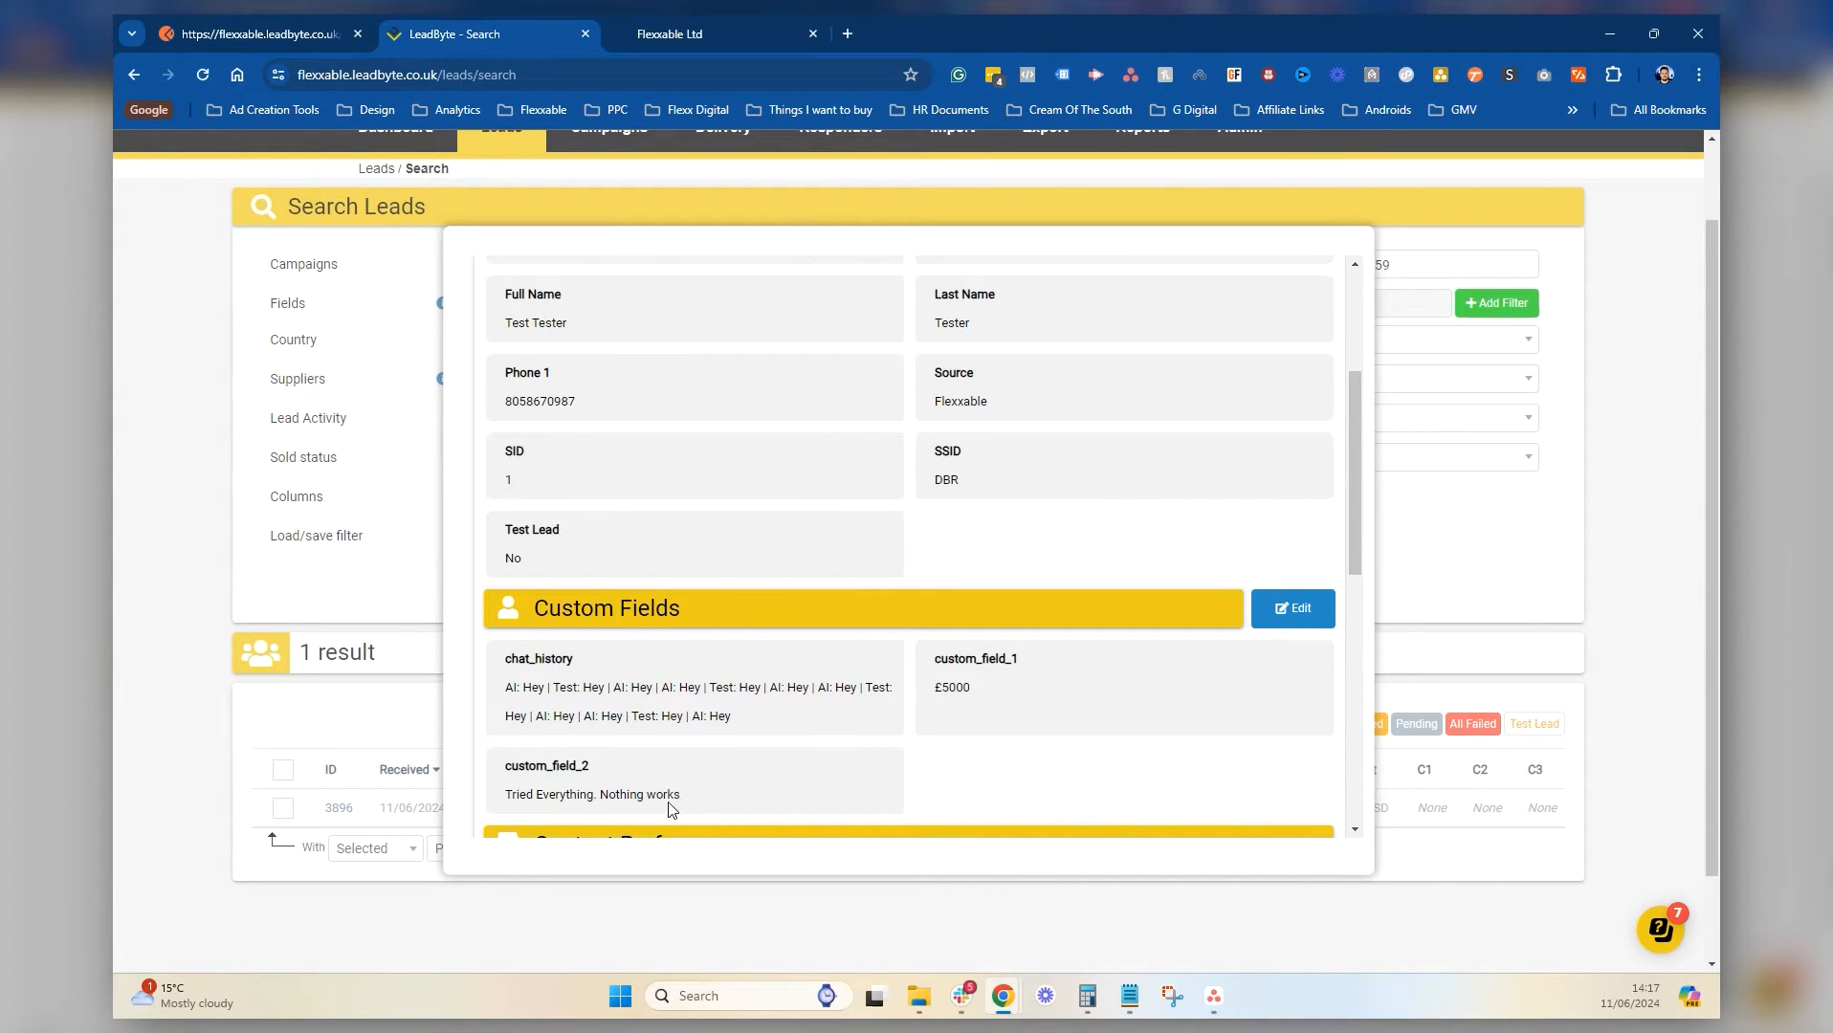
{"action": "scroll", "coordinate": [753, 695], "scroll_direction": "up", "scroll_amount": 3}
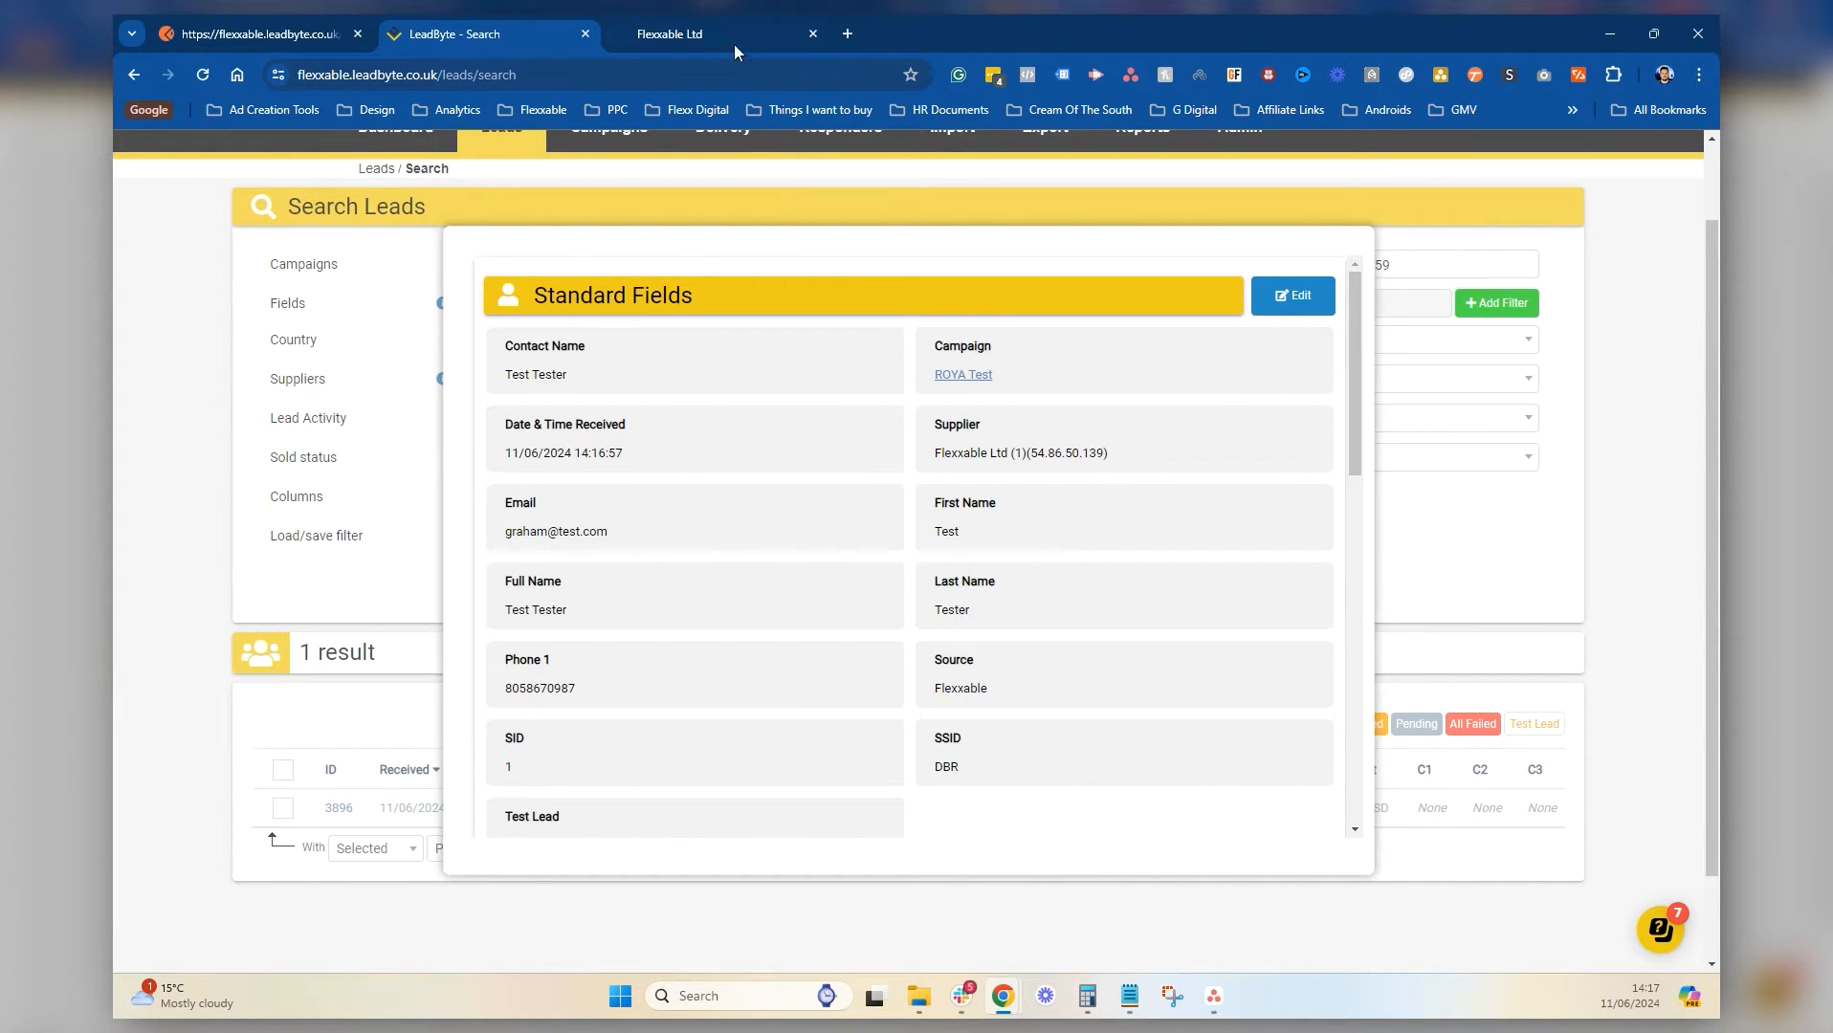
Recheck the Postman response, then switch to the Flexxable Ltd GoHighLevel dashboard
{"action": "left_click", "coordinate": [283, 21]}
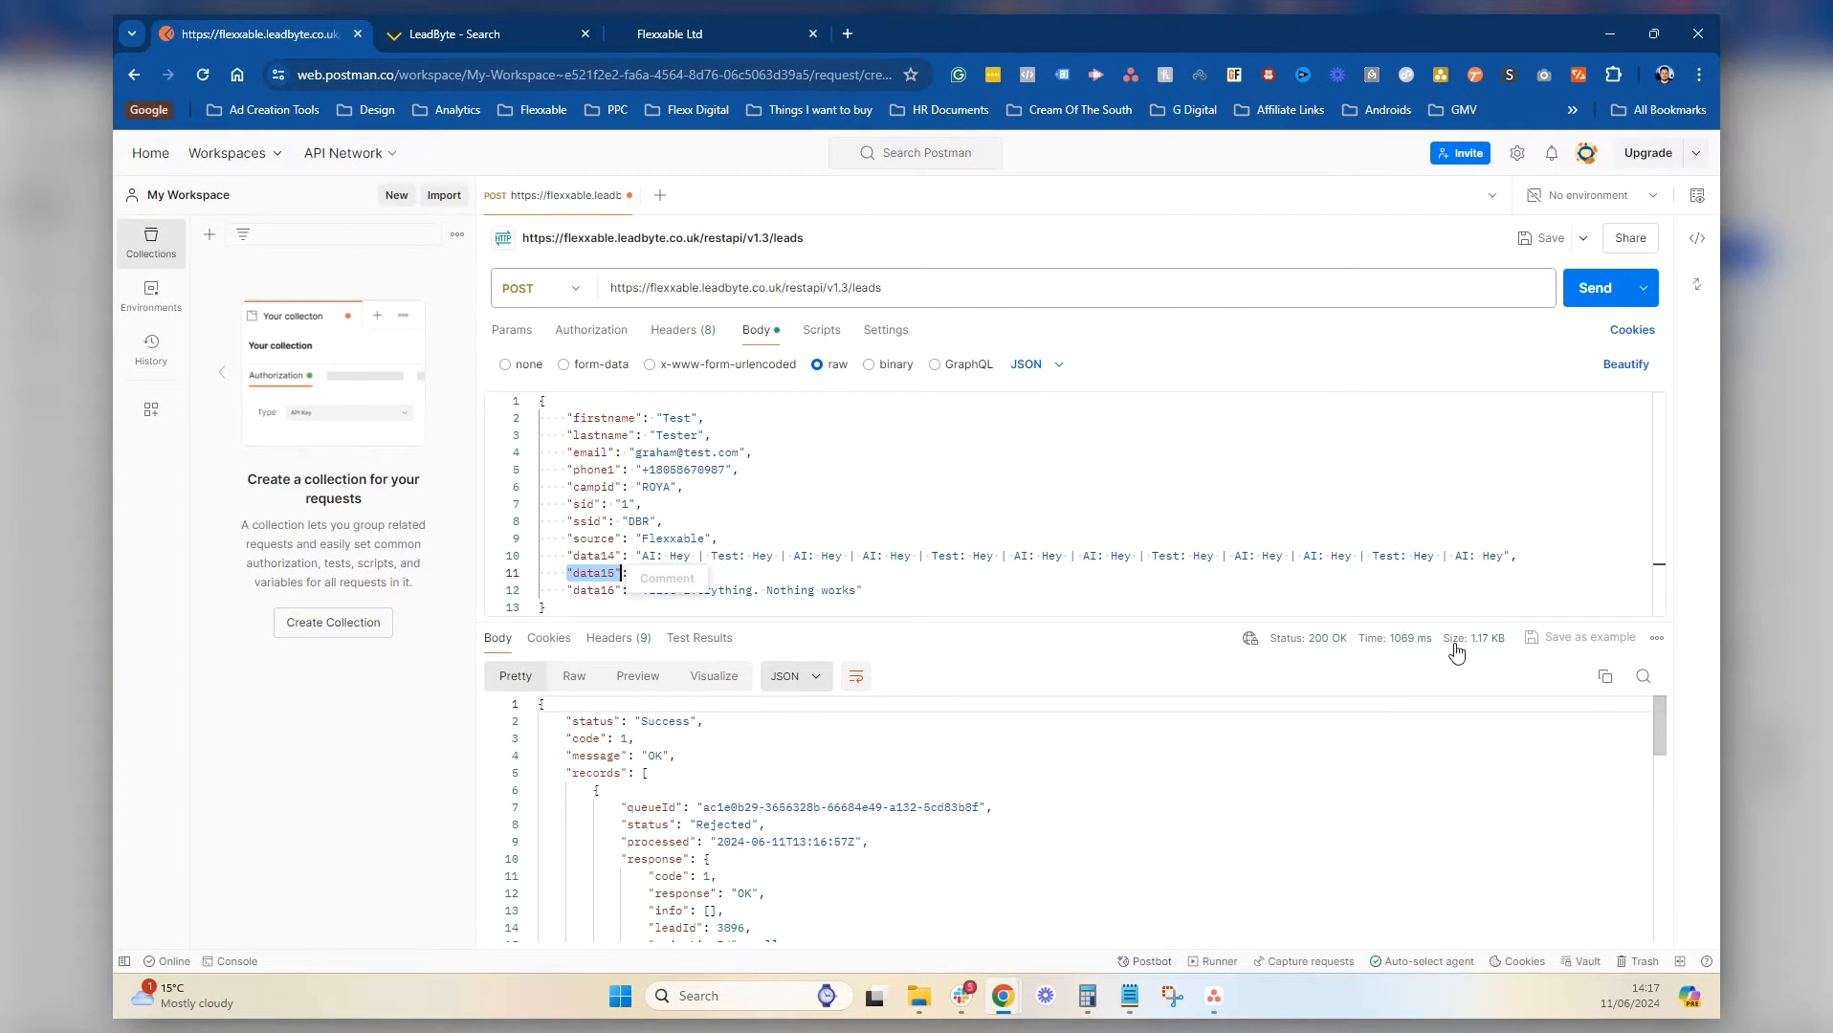
{"action": "scroll", "coordinate": [656, 761], "scroll_direction": "down", "scroll_amount": 8}
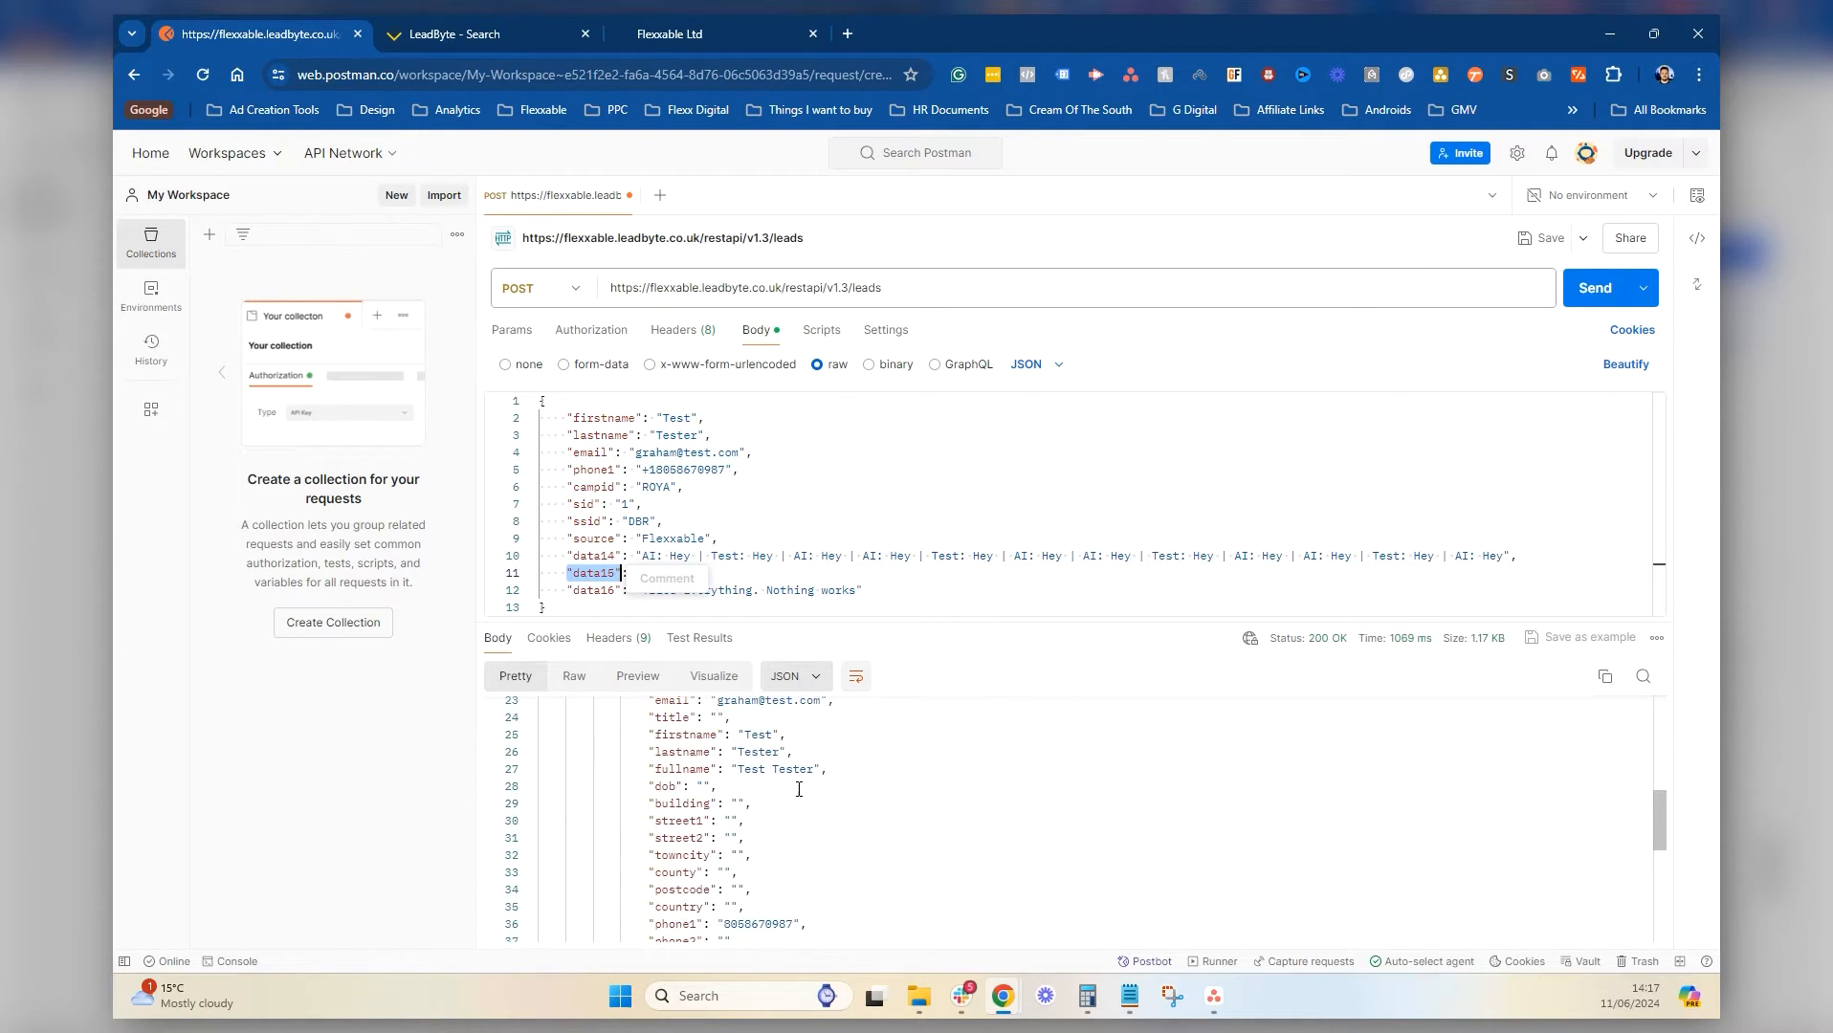
{"action": "scroll", "coordinate": [798, 792], "scroll_direction": "down", "scroll_amount": 2}
{"action": "scroll", "coordinate": [806, 803], "scroll_direction": "up", "scroll_amount": 12}
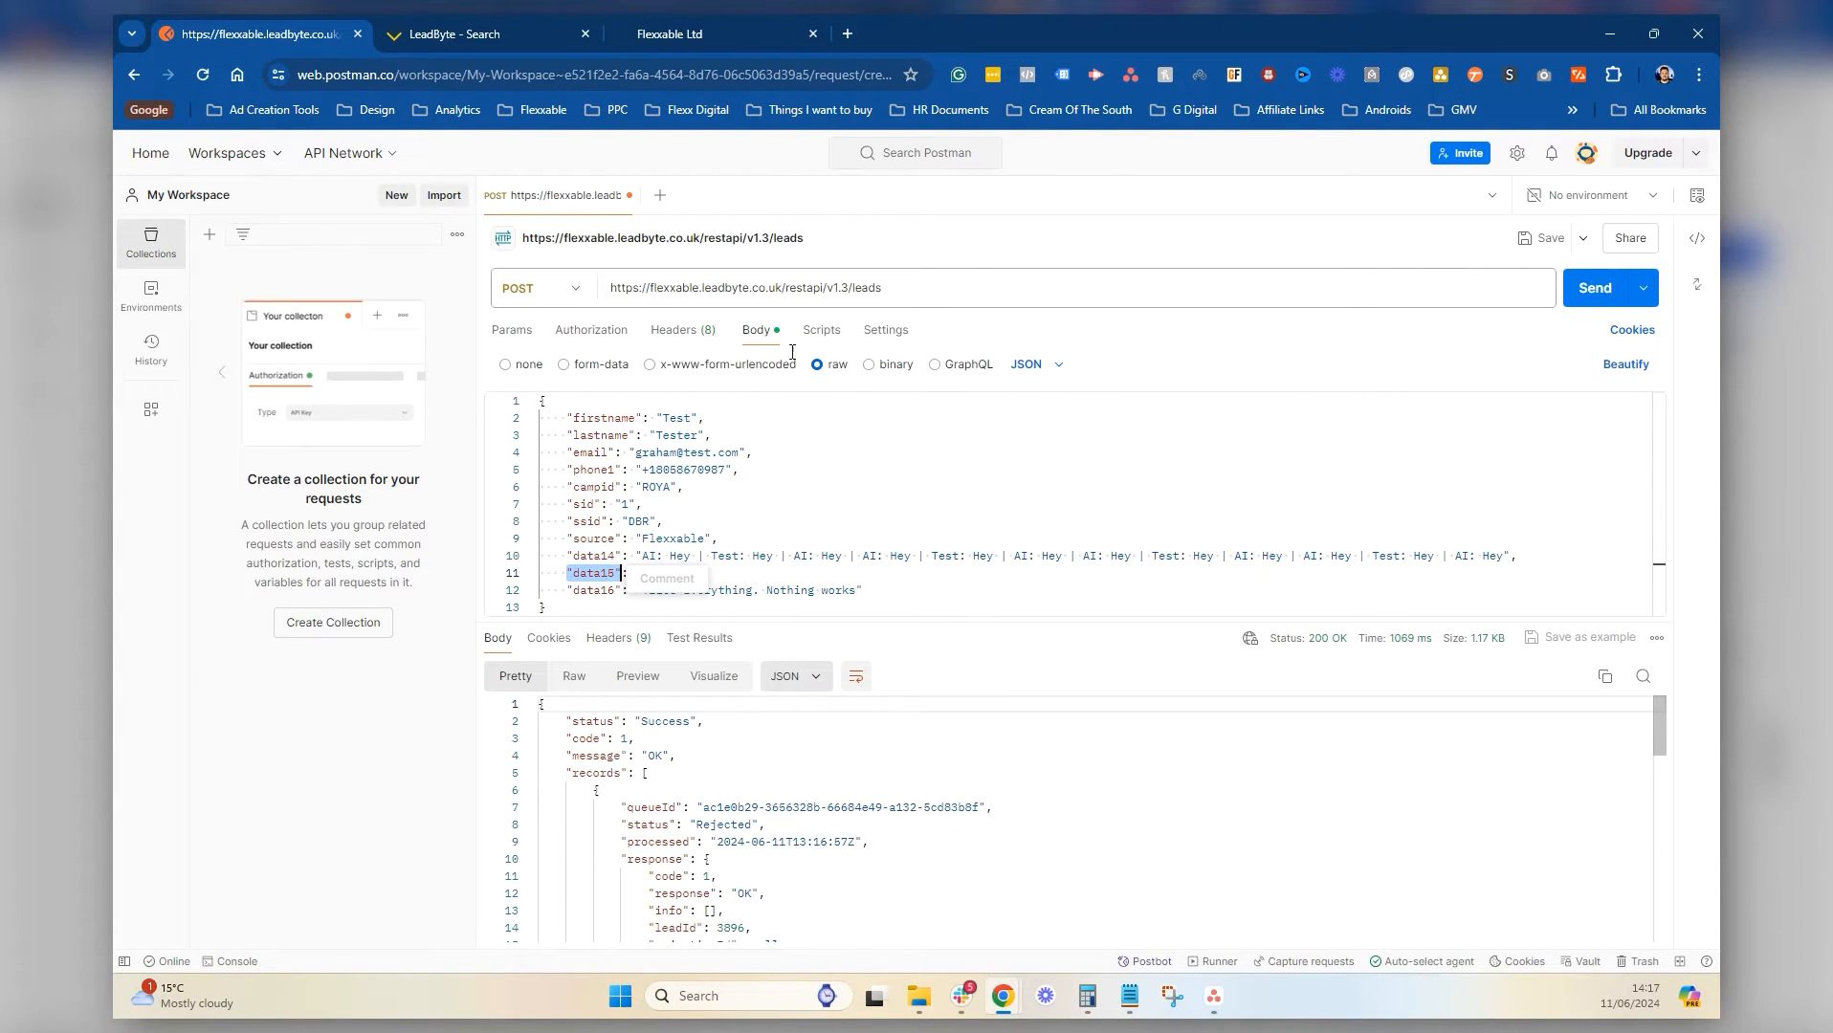
{"action": "left_click", "coordinate": [735, 18]}
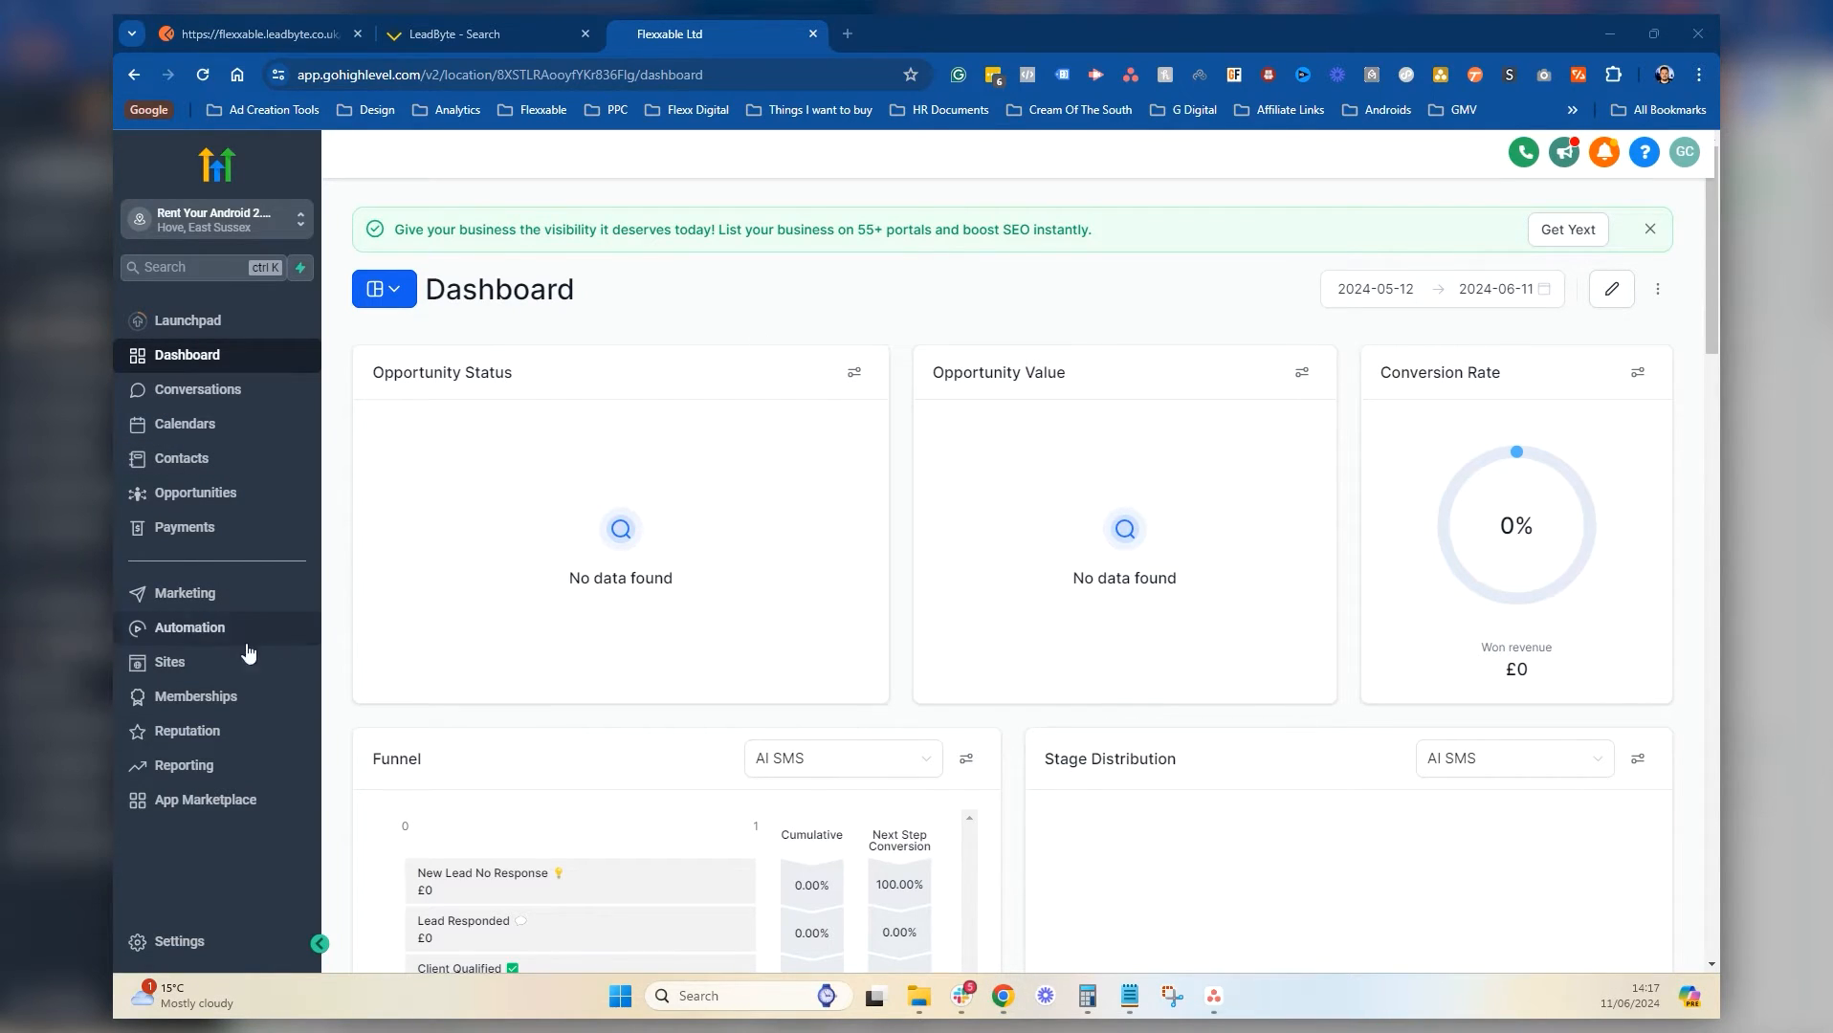
Open the Detect When Lead is Qualified workflow and inspect its trigger and key-phrase condition
{"action": "left_click", "coordinate": [190, 627]}
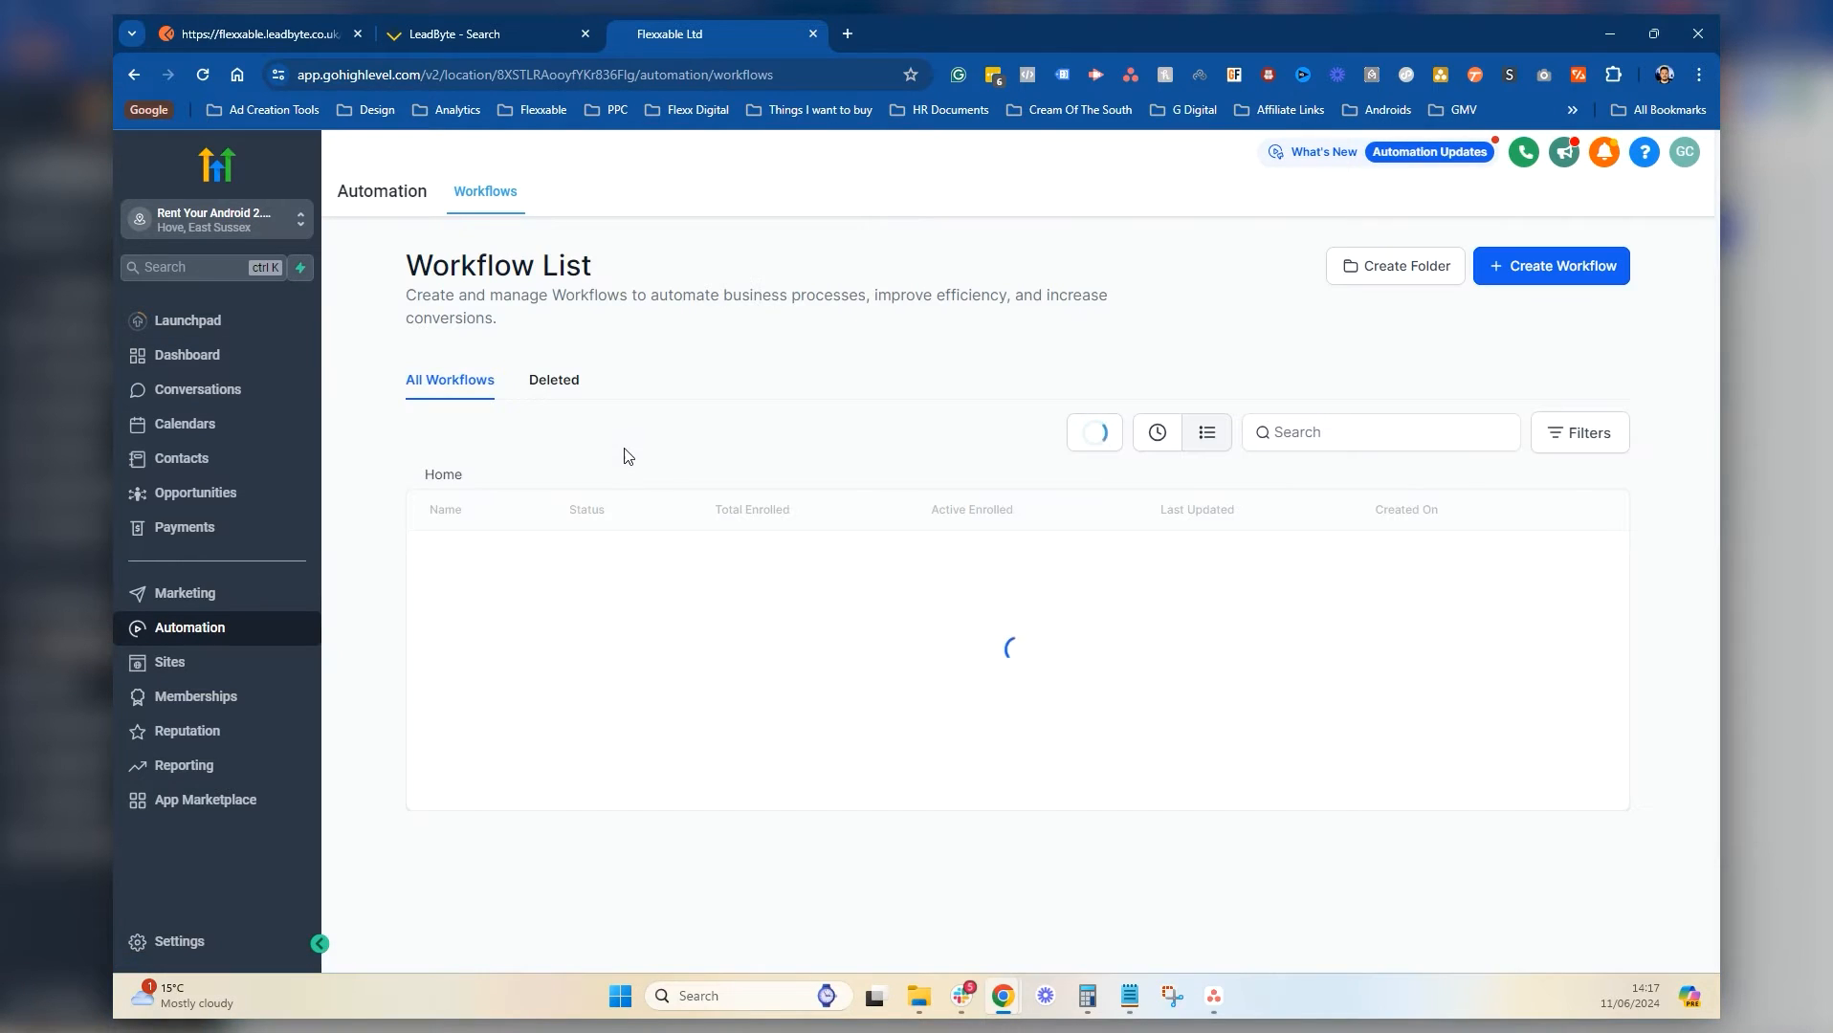
{"action": "left_click", "coordinate": [510, 633]}
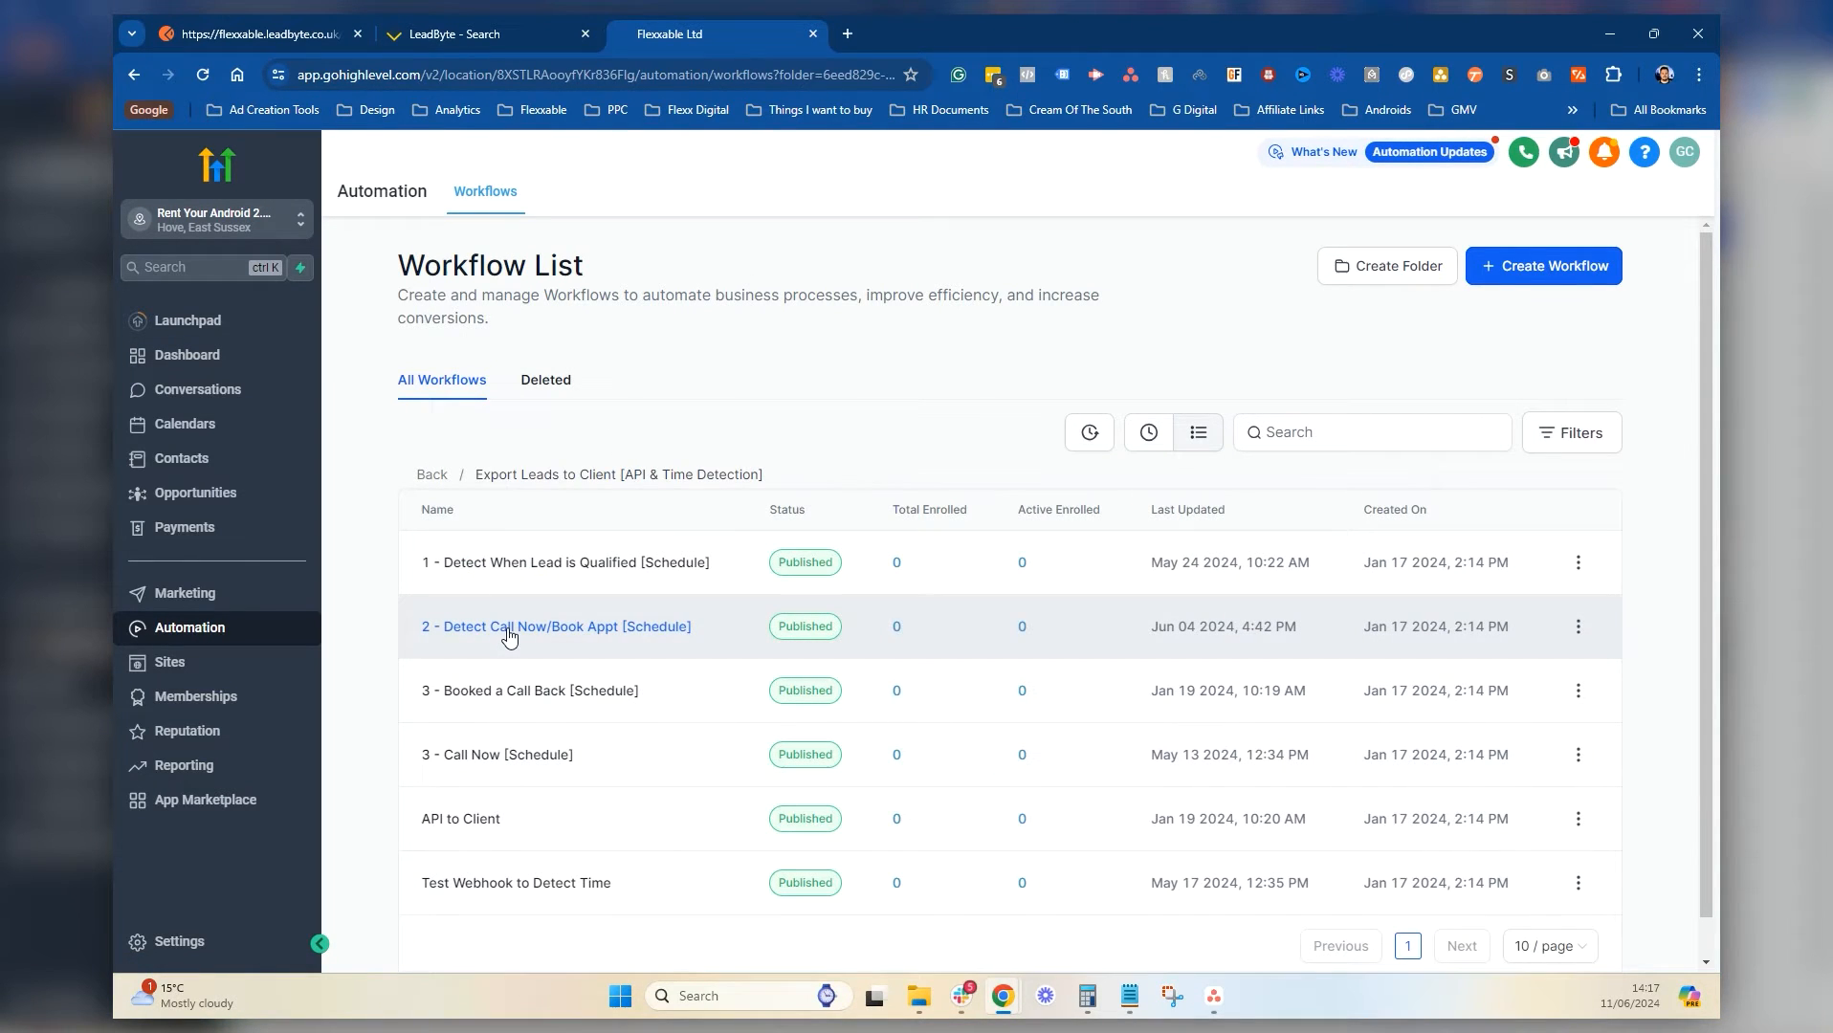
{"action": "left_click", "coordinate": [551, 572]}
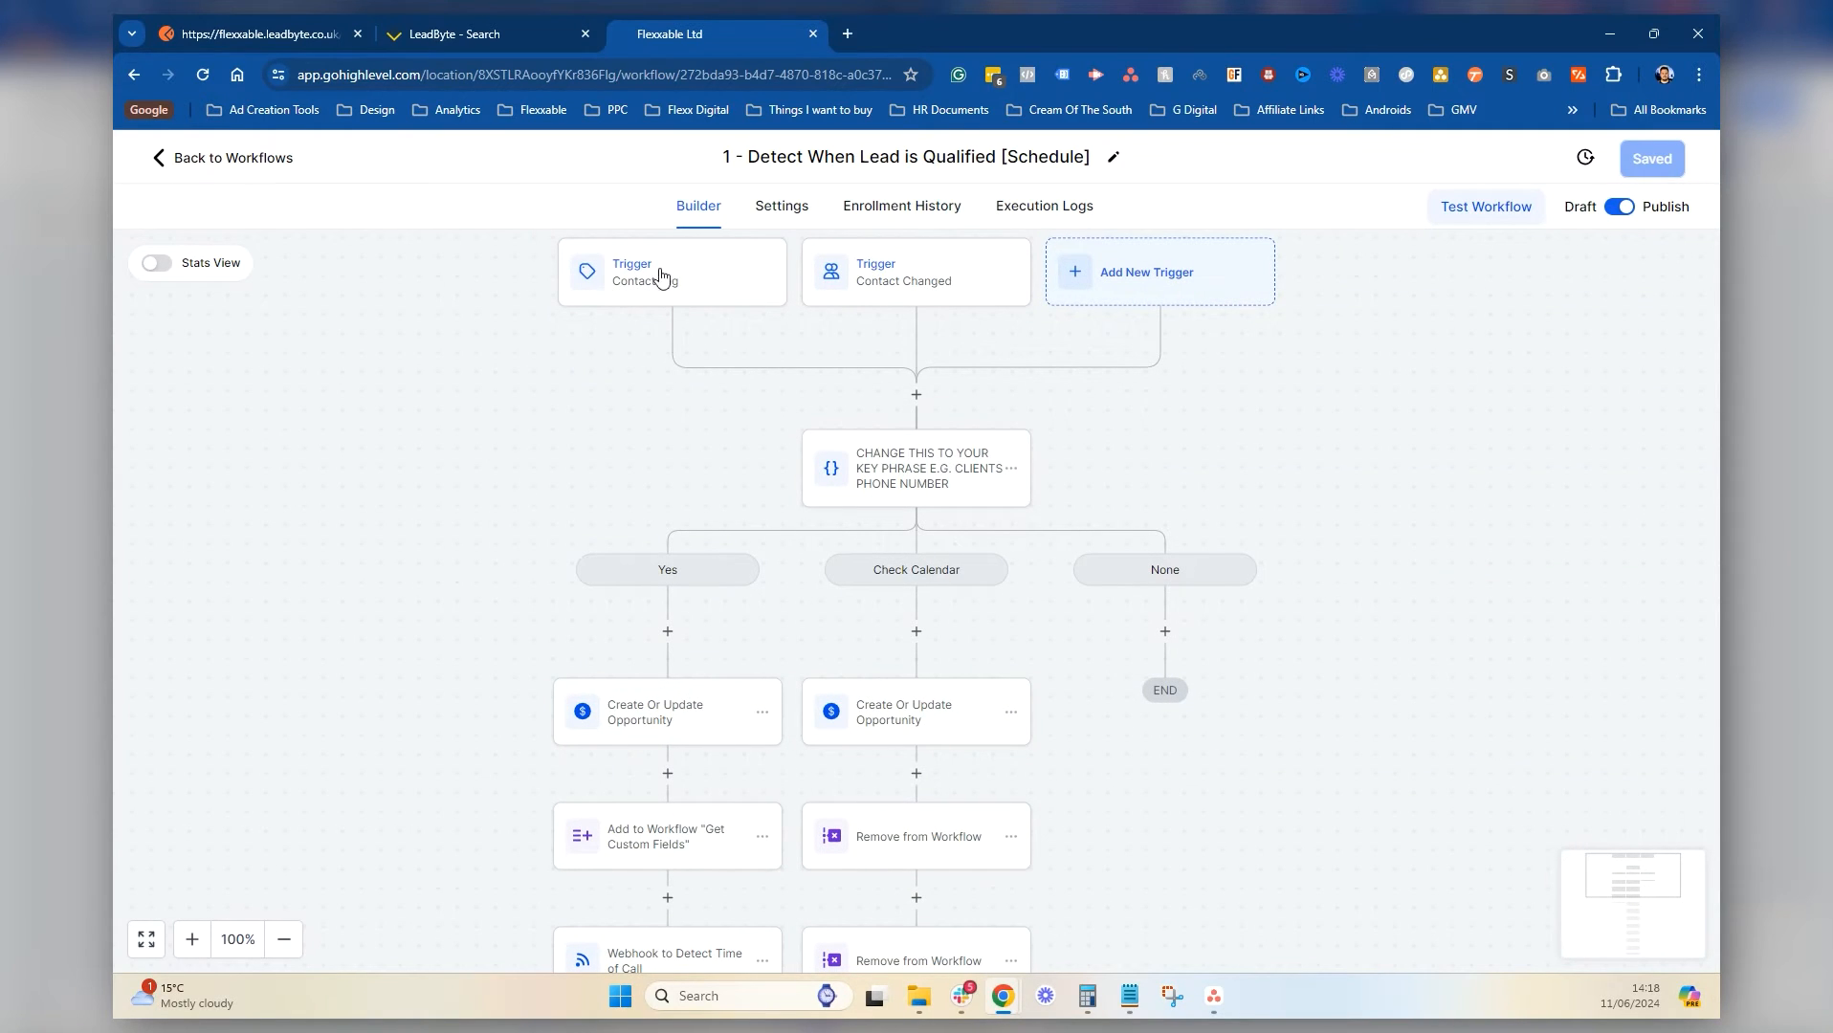
{"action": "left_click", "coordinate": [876, 268]}
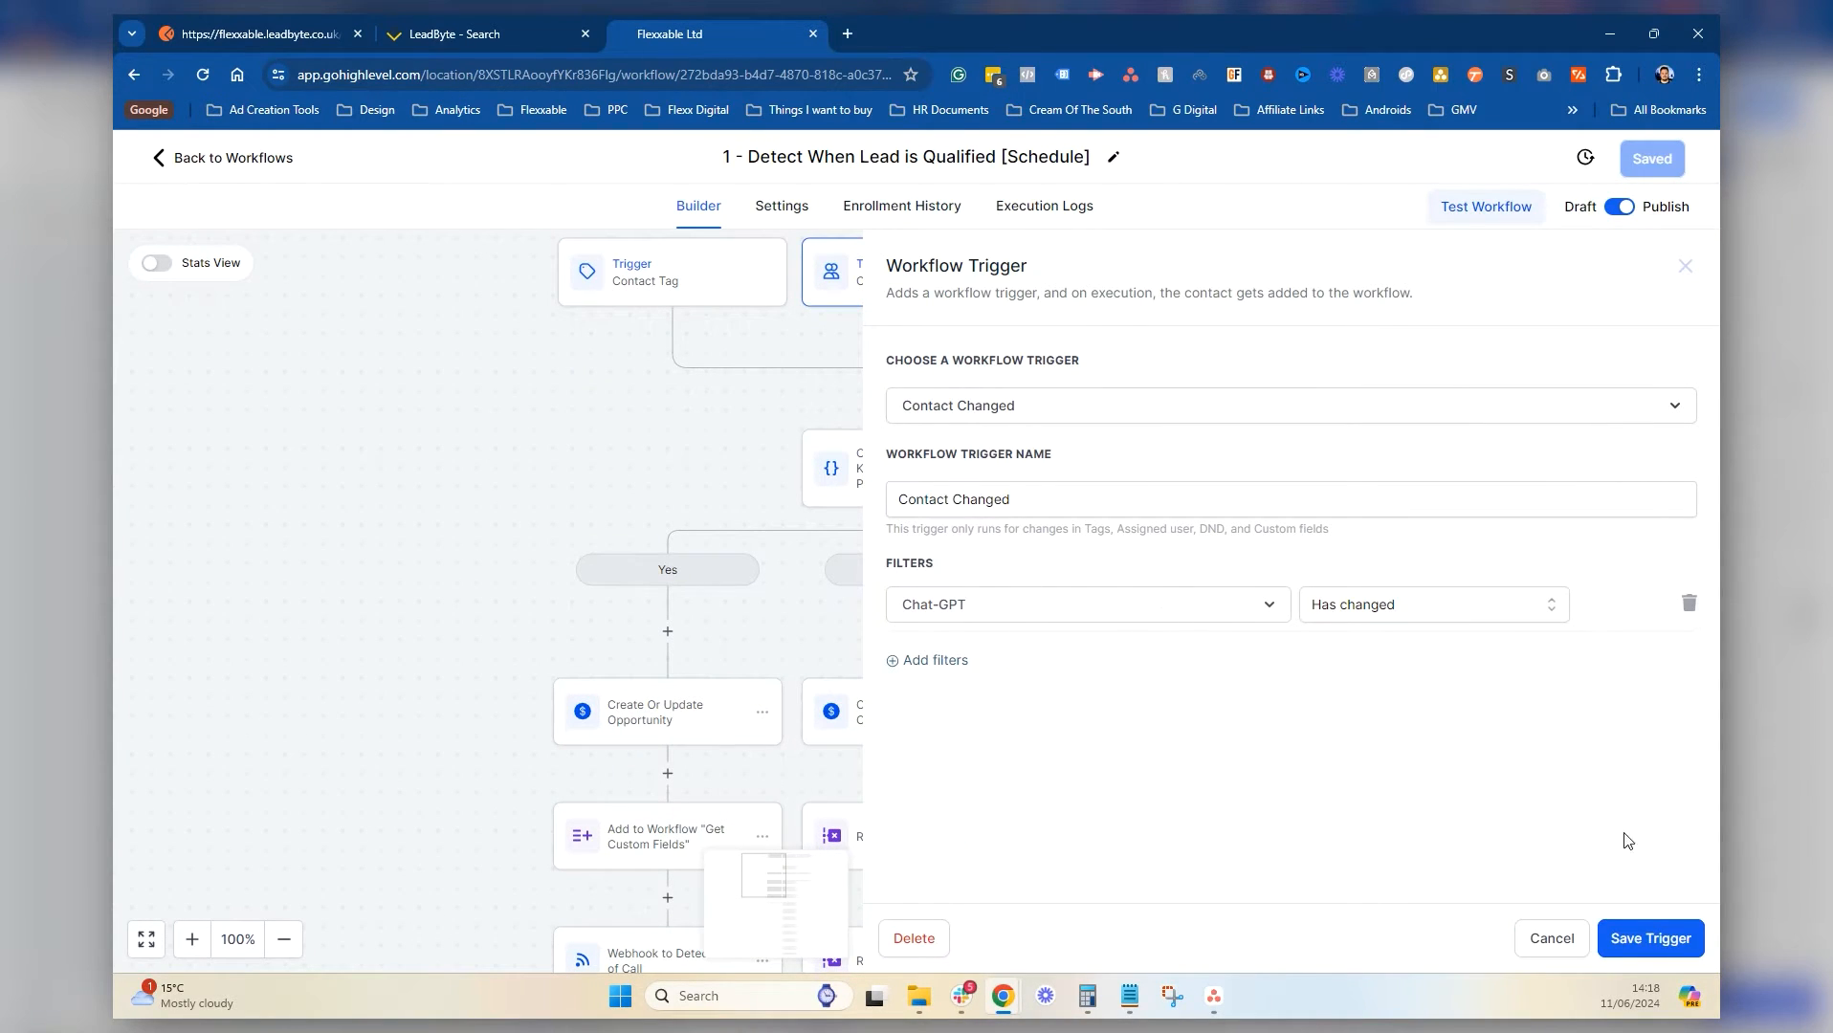
{"action": "left_click", "coordinate": [1551, 939]}
{"action": "left_click", "coordinate": [885, 488]}
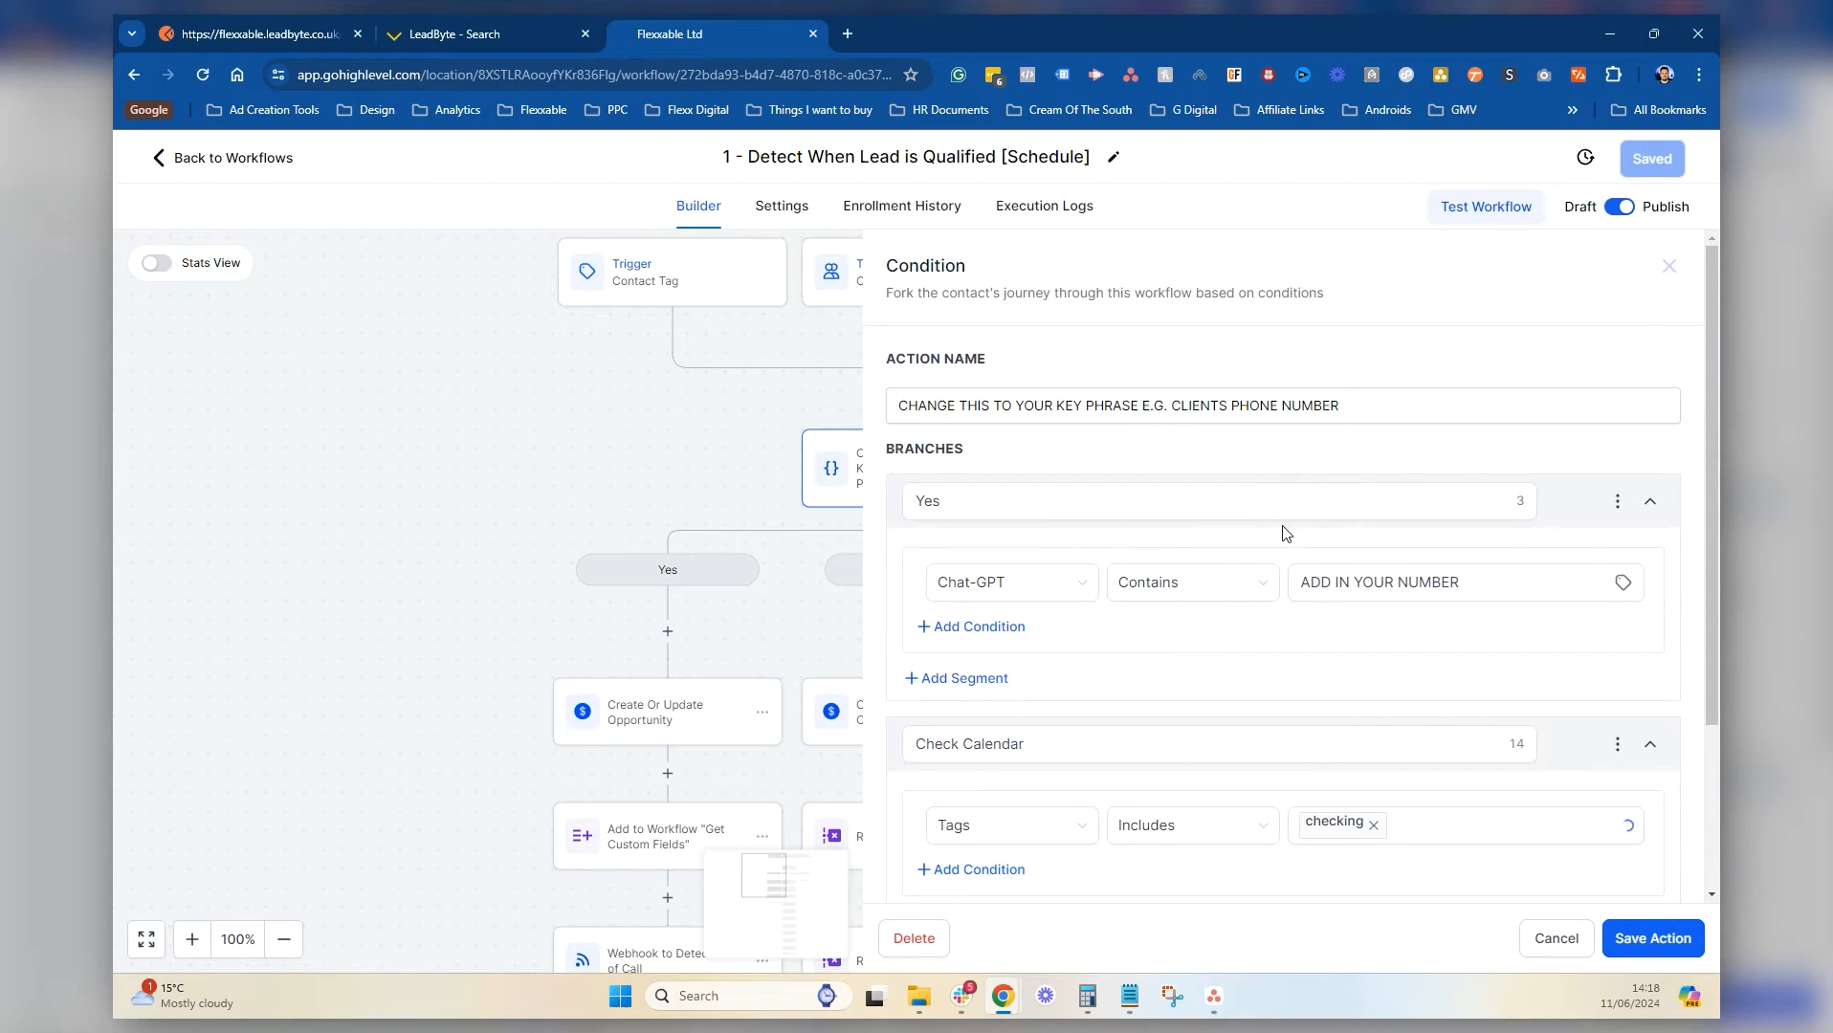
{"action": "left_click", "coordinate": [1520, 591]}
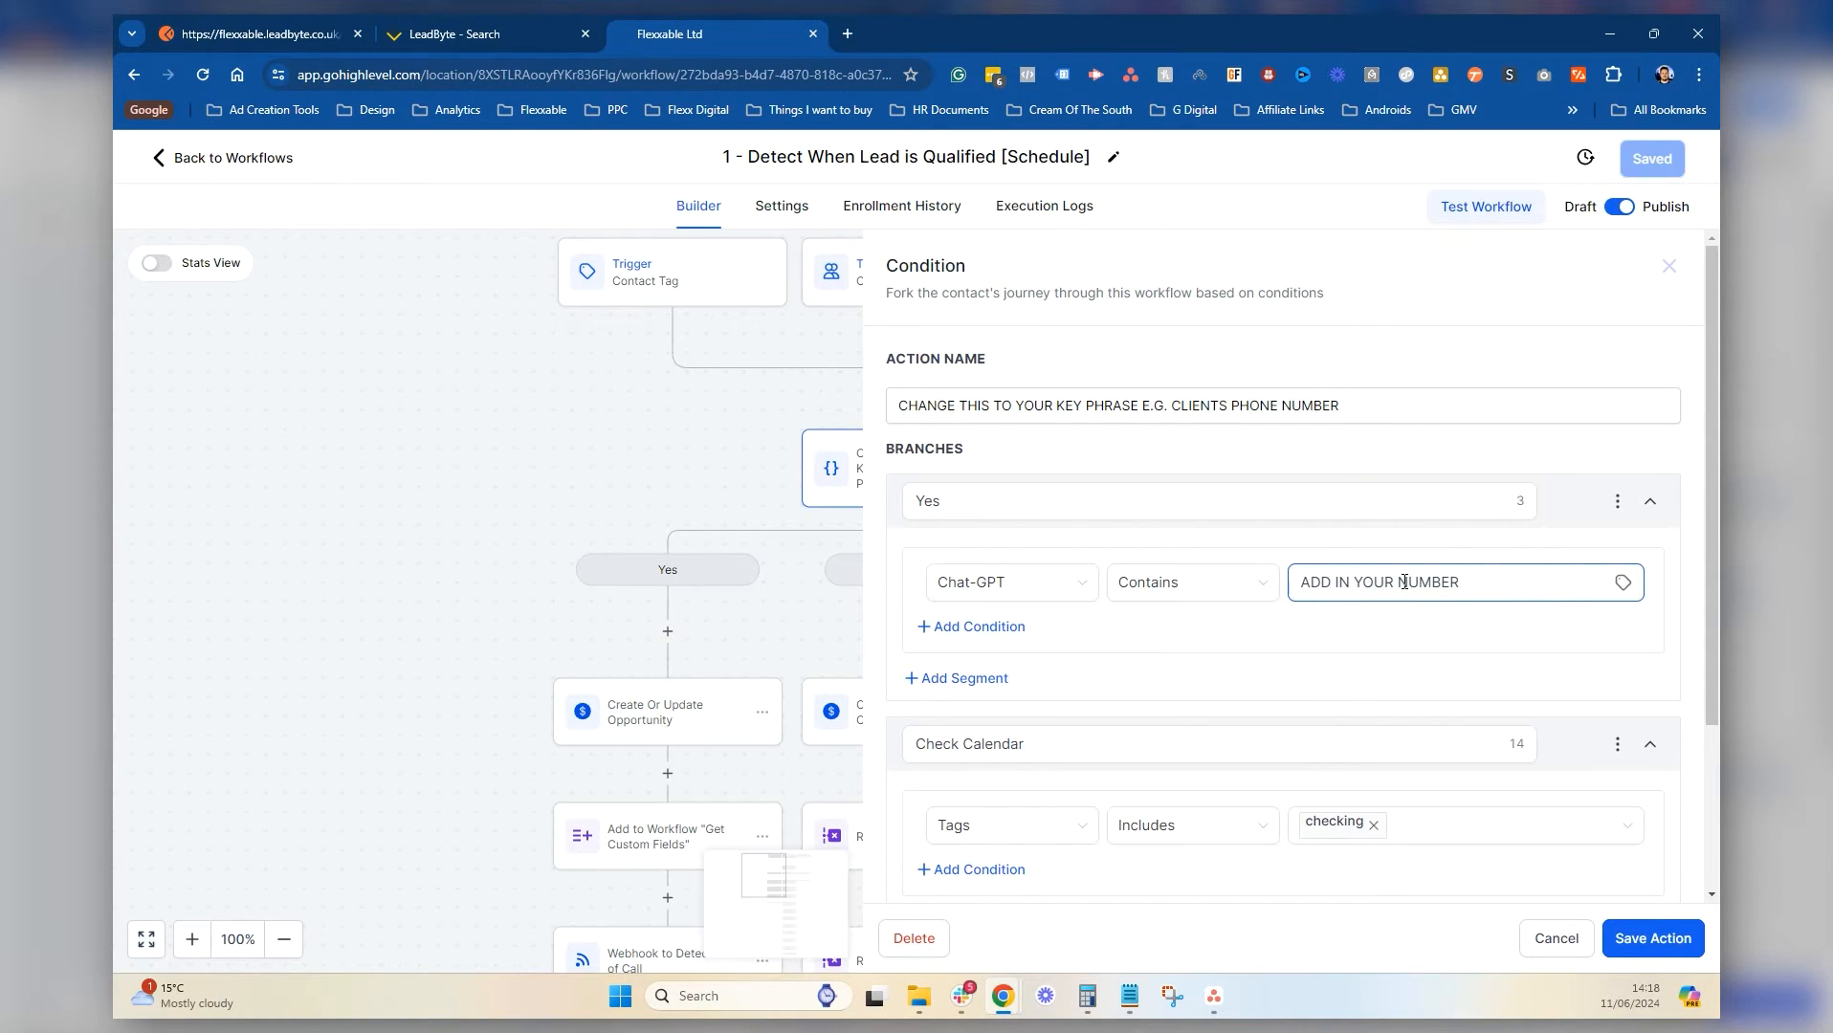
{"action": "left_click", "coordinate": [1555, 939]}
{"action": "scroll", "coordinate": [749, 699], "scroll_direction": "down", "scroll_amount": 3}
{"action": "scroll", "coordinate": [749, 699], "scroll_direction": "down", "scroll_amount": 1}
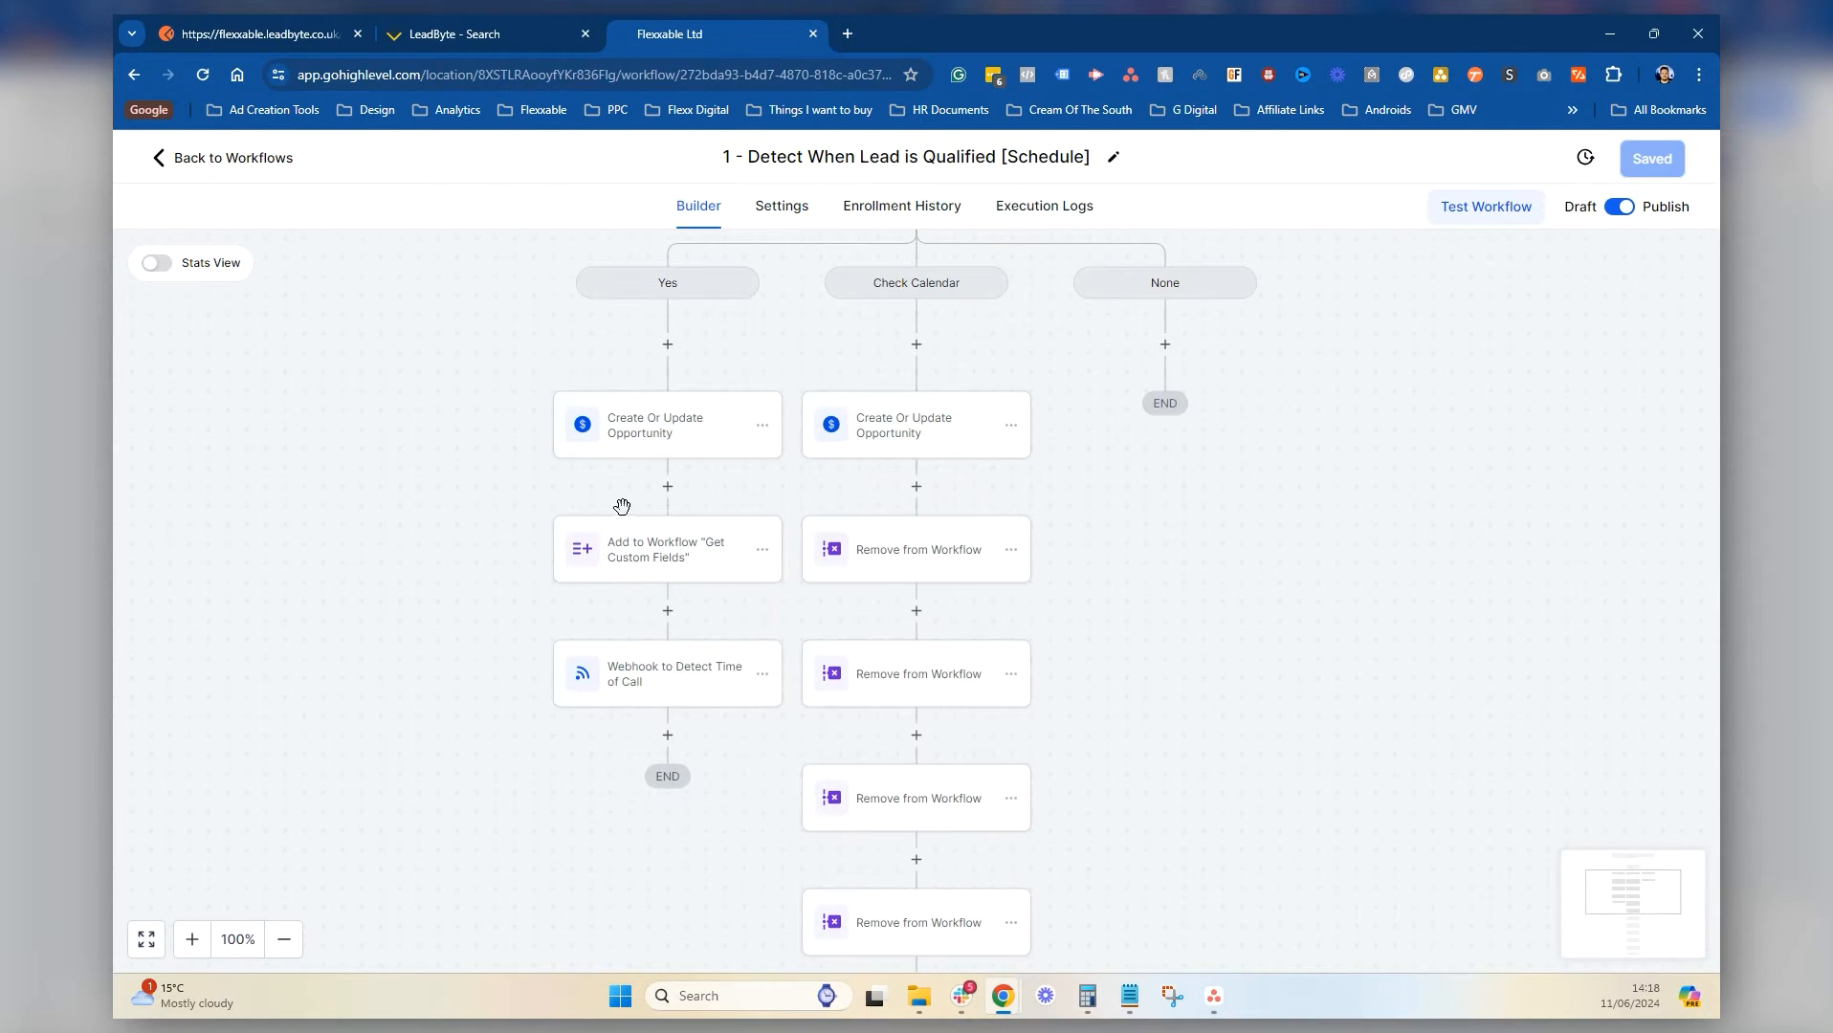
Add an Add To Workflow step targeting API to Client after the time-detection webhook and save
{"action": "left_click", "coordinate": [667, 735]}
{"action": "type", "text": "add"}
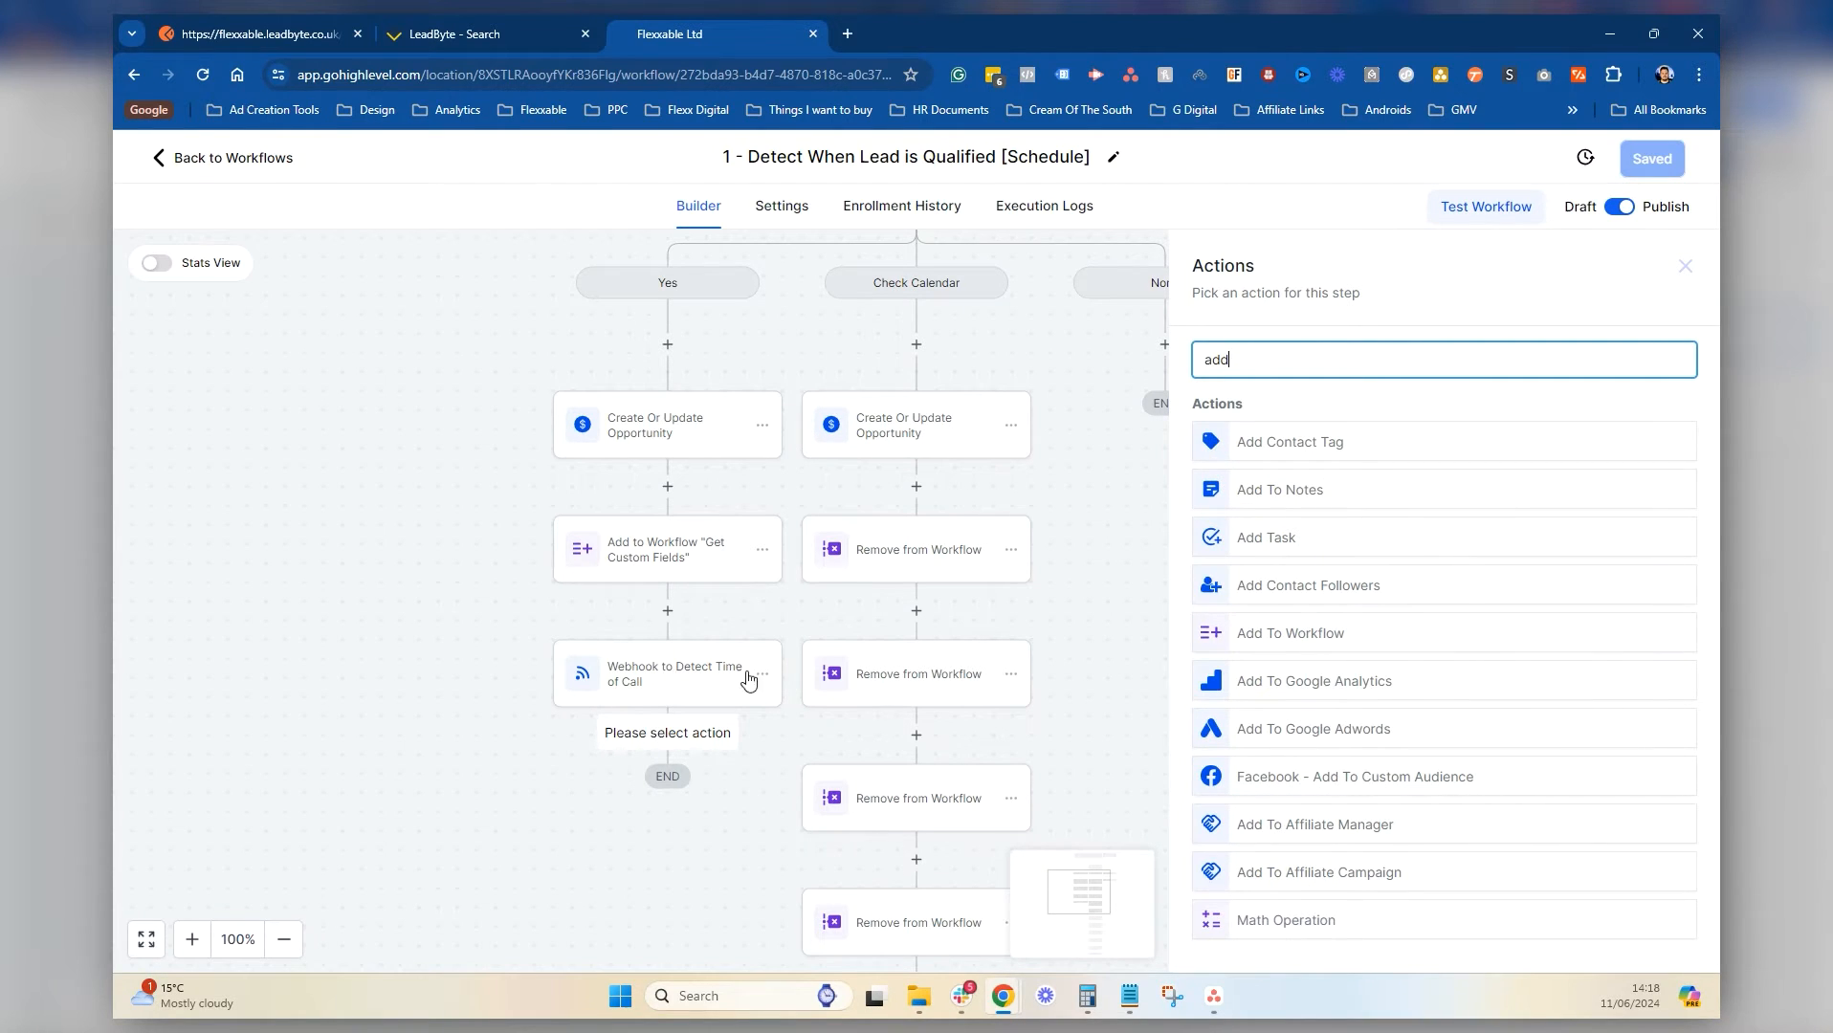
{"action": "left_click", "coordinate": [1315, 641]}
{"action": "left_click", "coordinate": [1280, 494]}
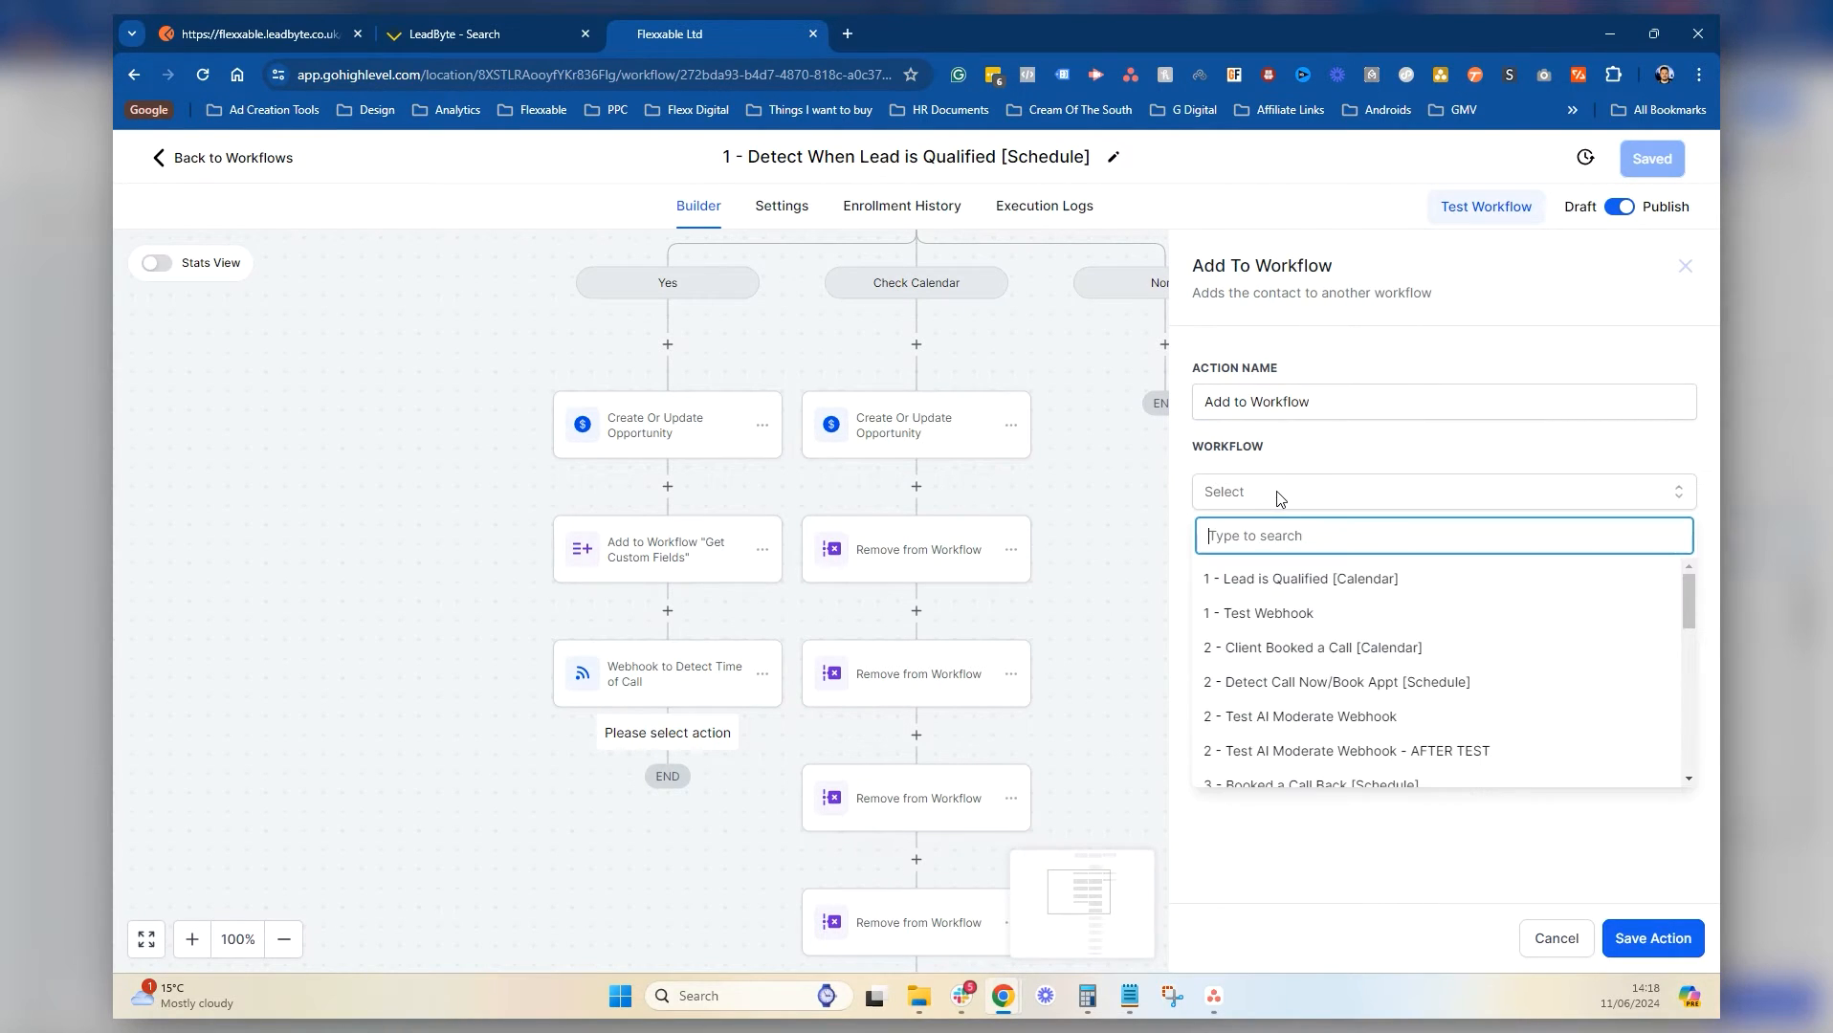
{"action": "type", "text": "api"}
{"action": "left_click", "coordinate": [1307, 577]}
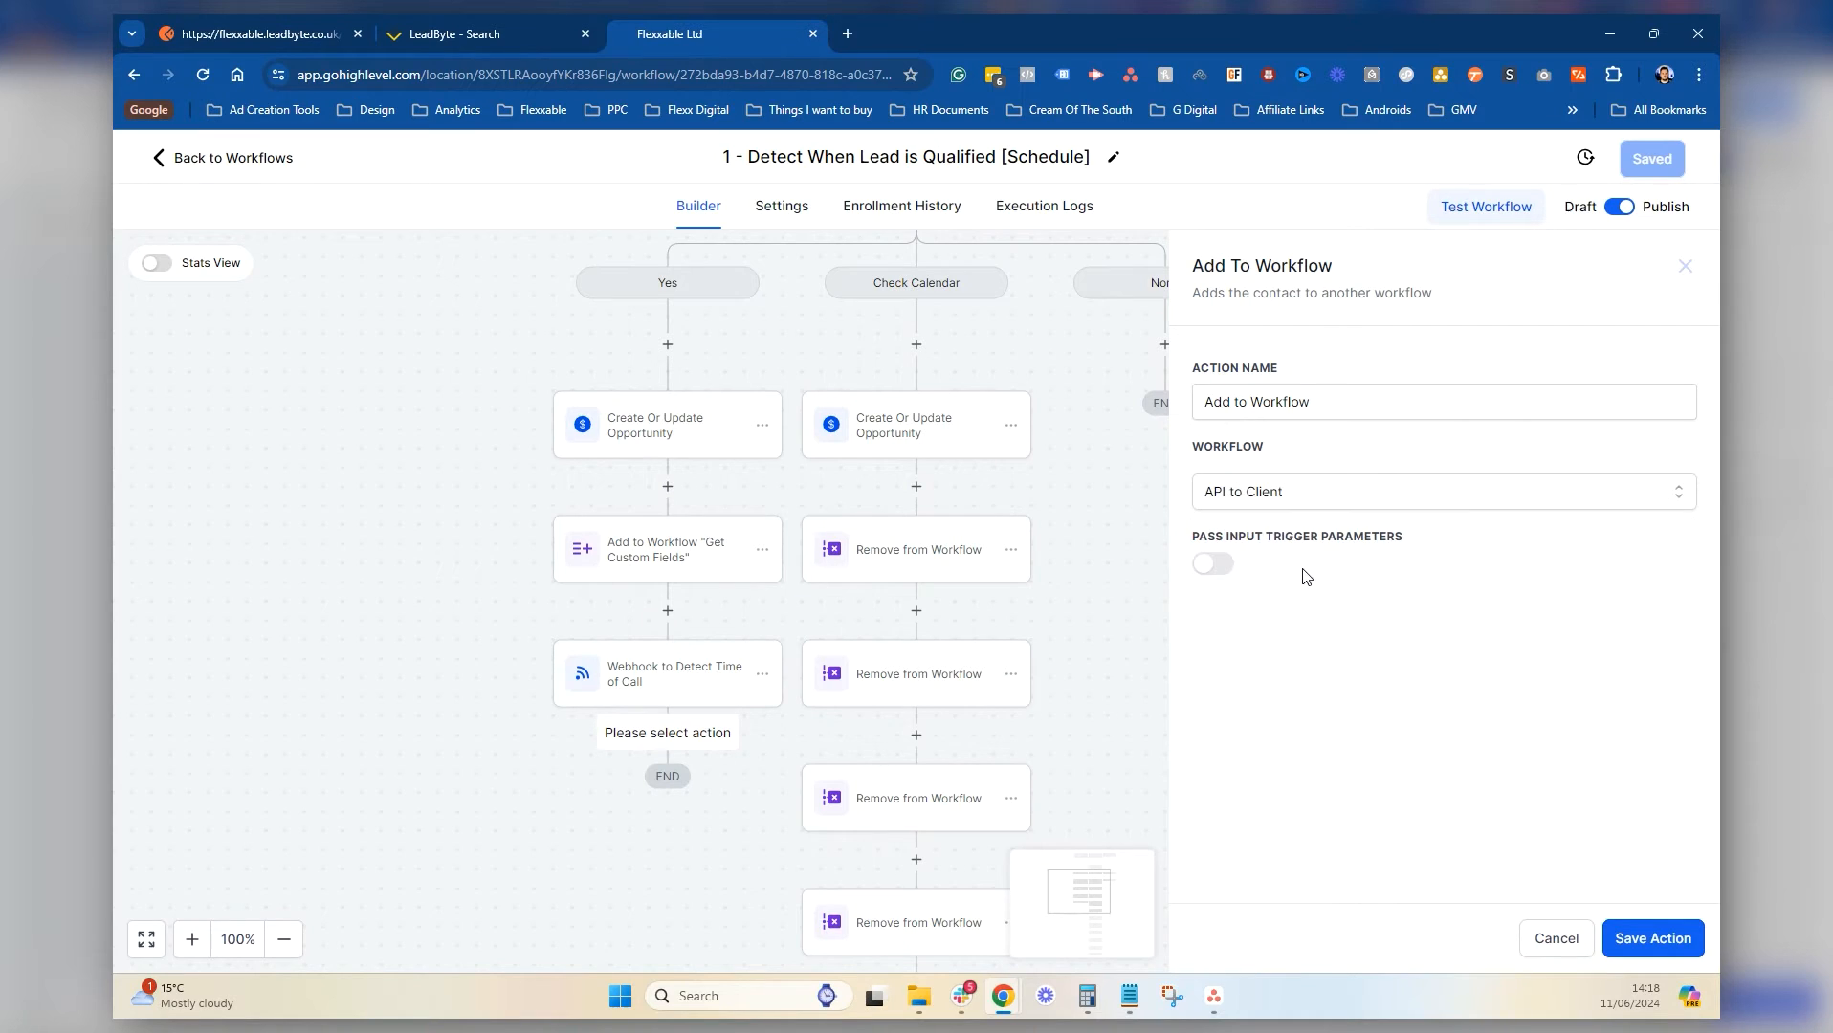
{"action": "left_click", "coordinate": [1668, 938]}
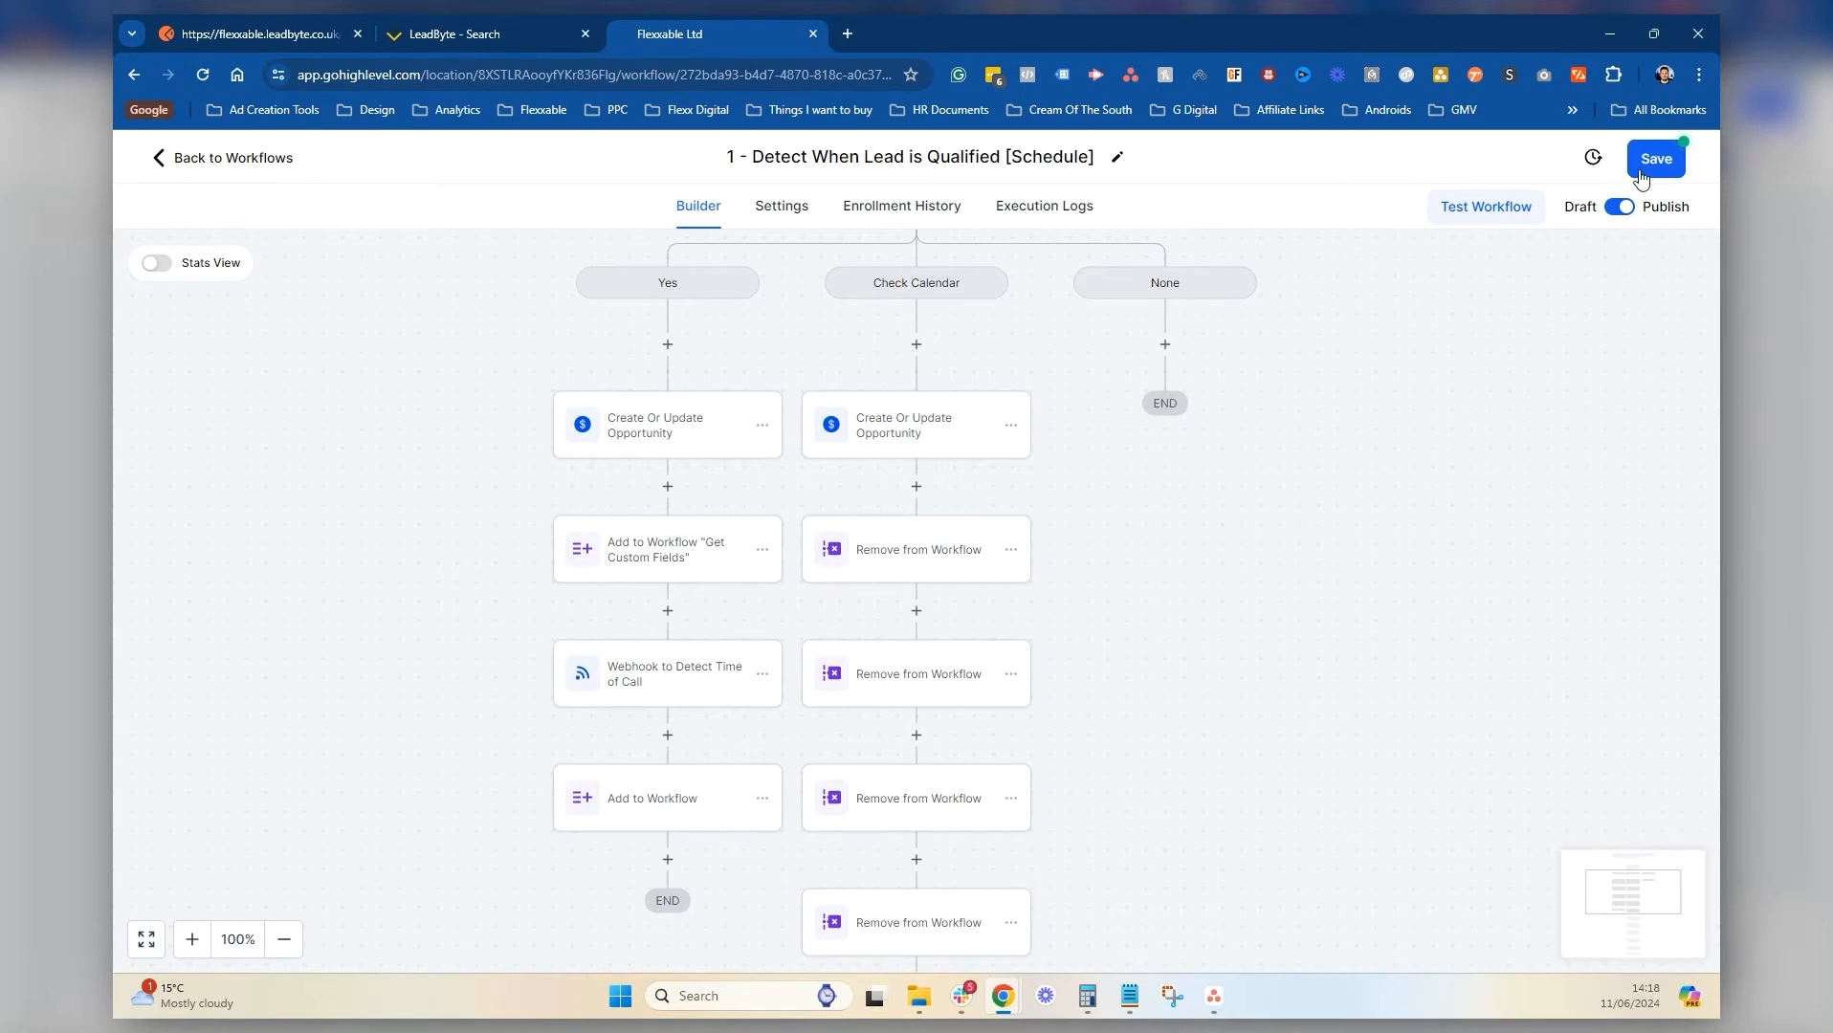
{"action": "left_click", "coordinate": [1645, 156]}
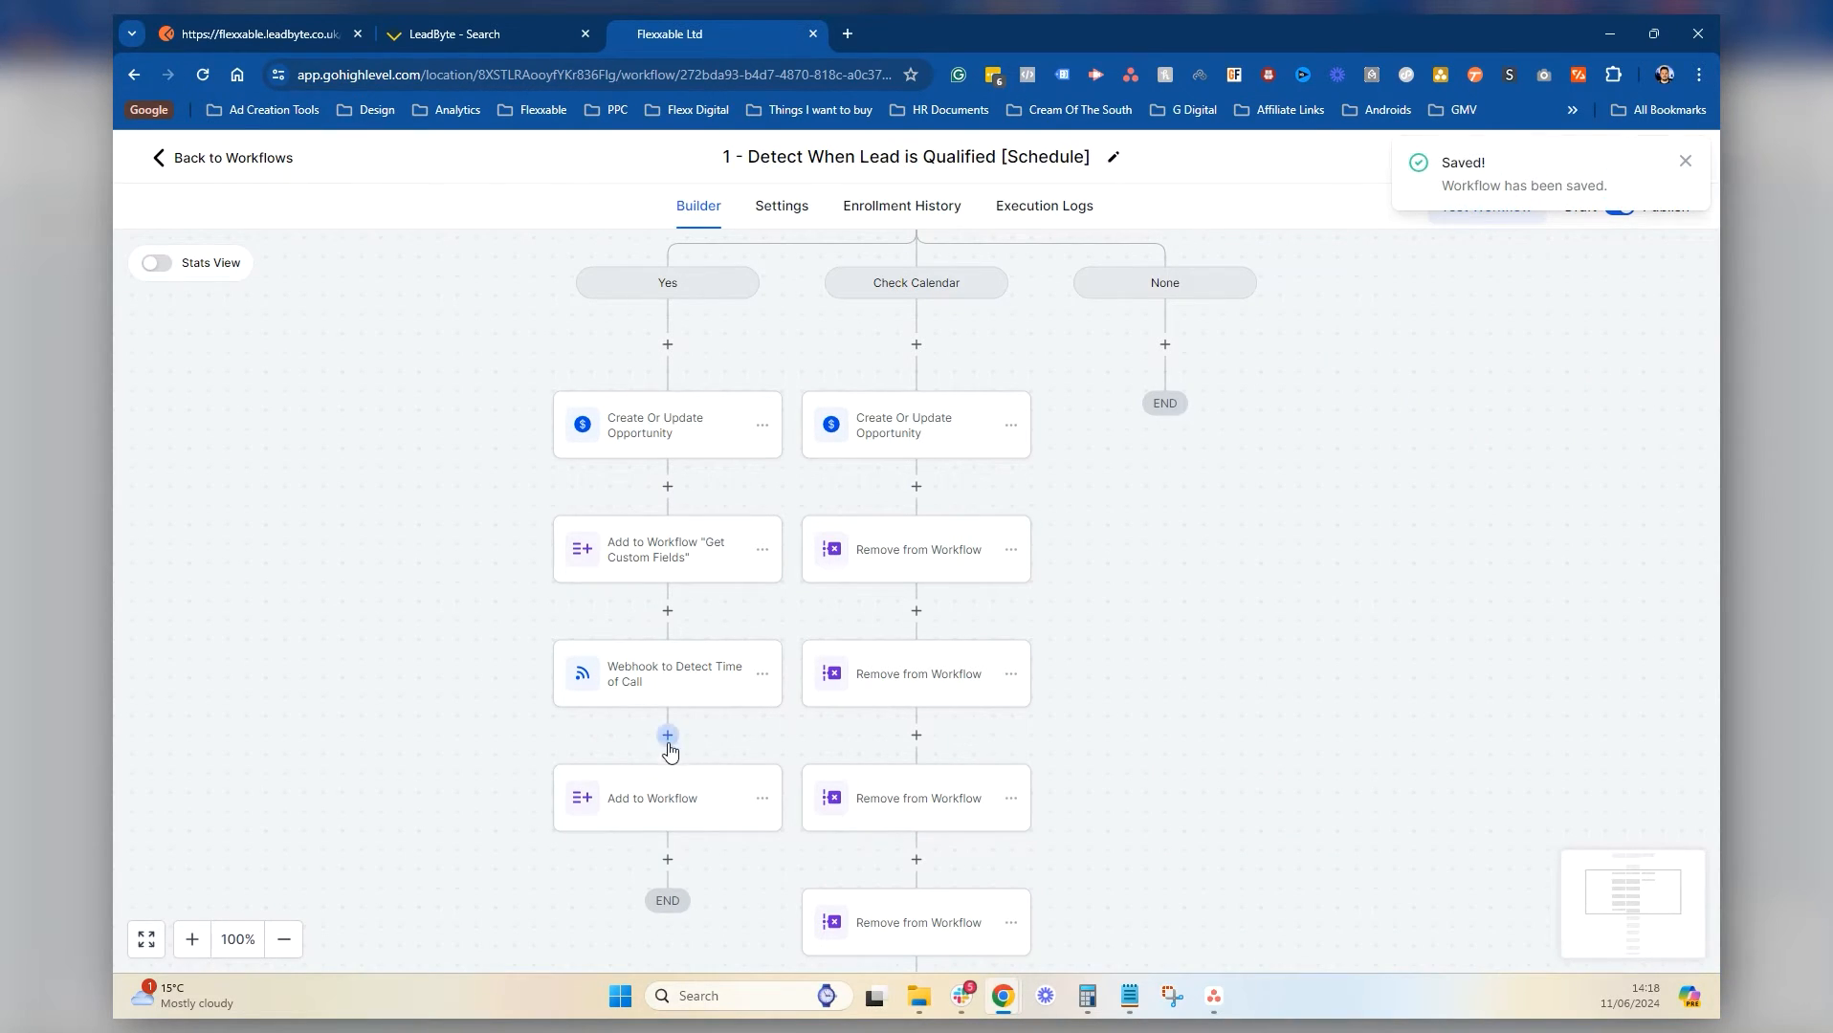
Rename the new step to Add to "API to Client" and save the workflow
{"action": "left_click", "coordinate": [643, 803]}
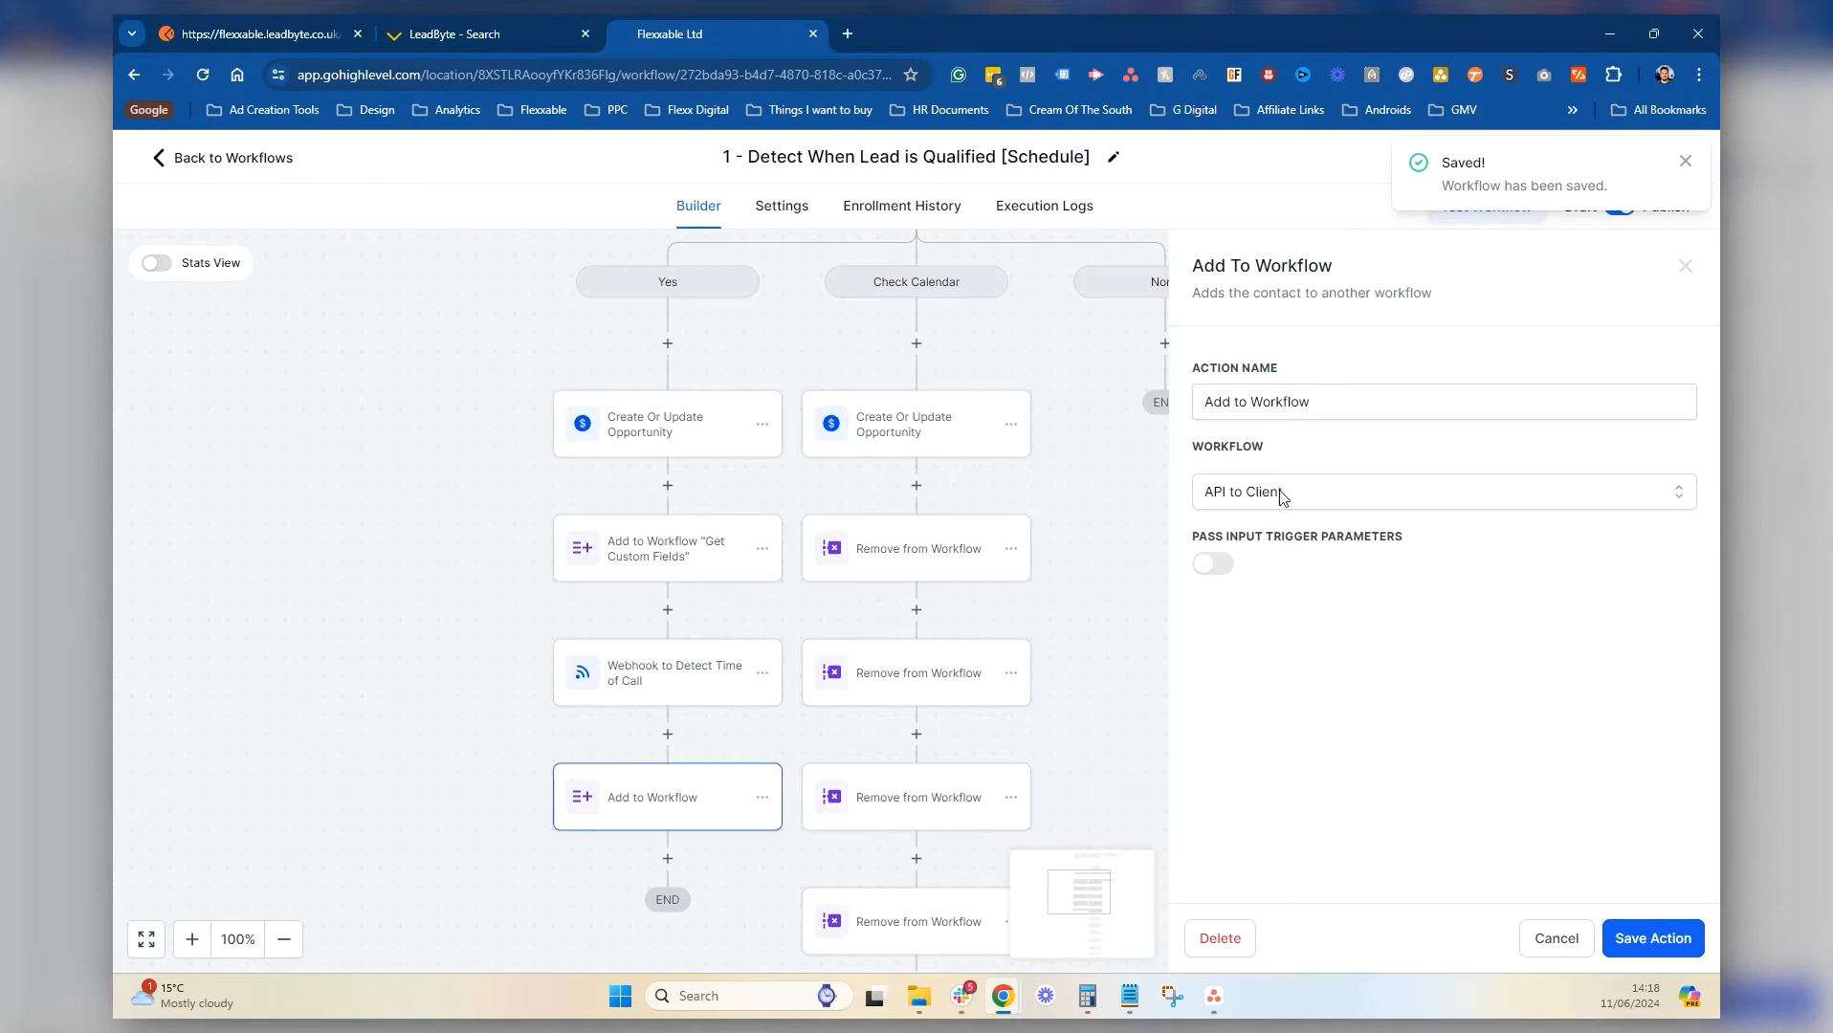
{"action": "left_click_drag", "start_coordinate": [1367, 406], "coordinate": [1256, 410]}
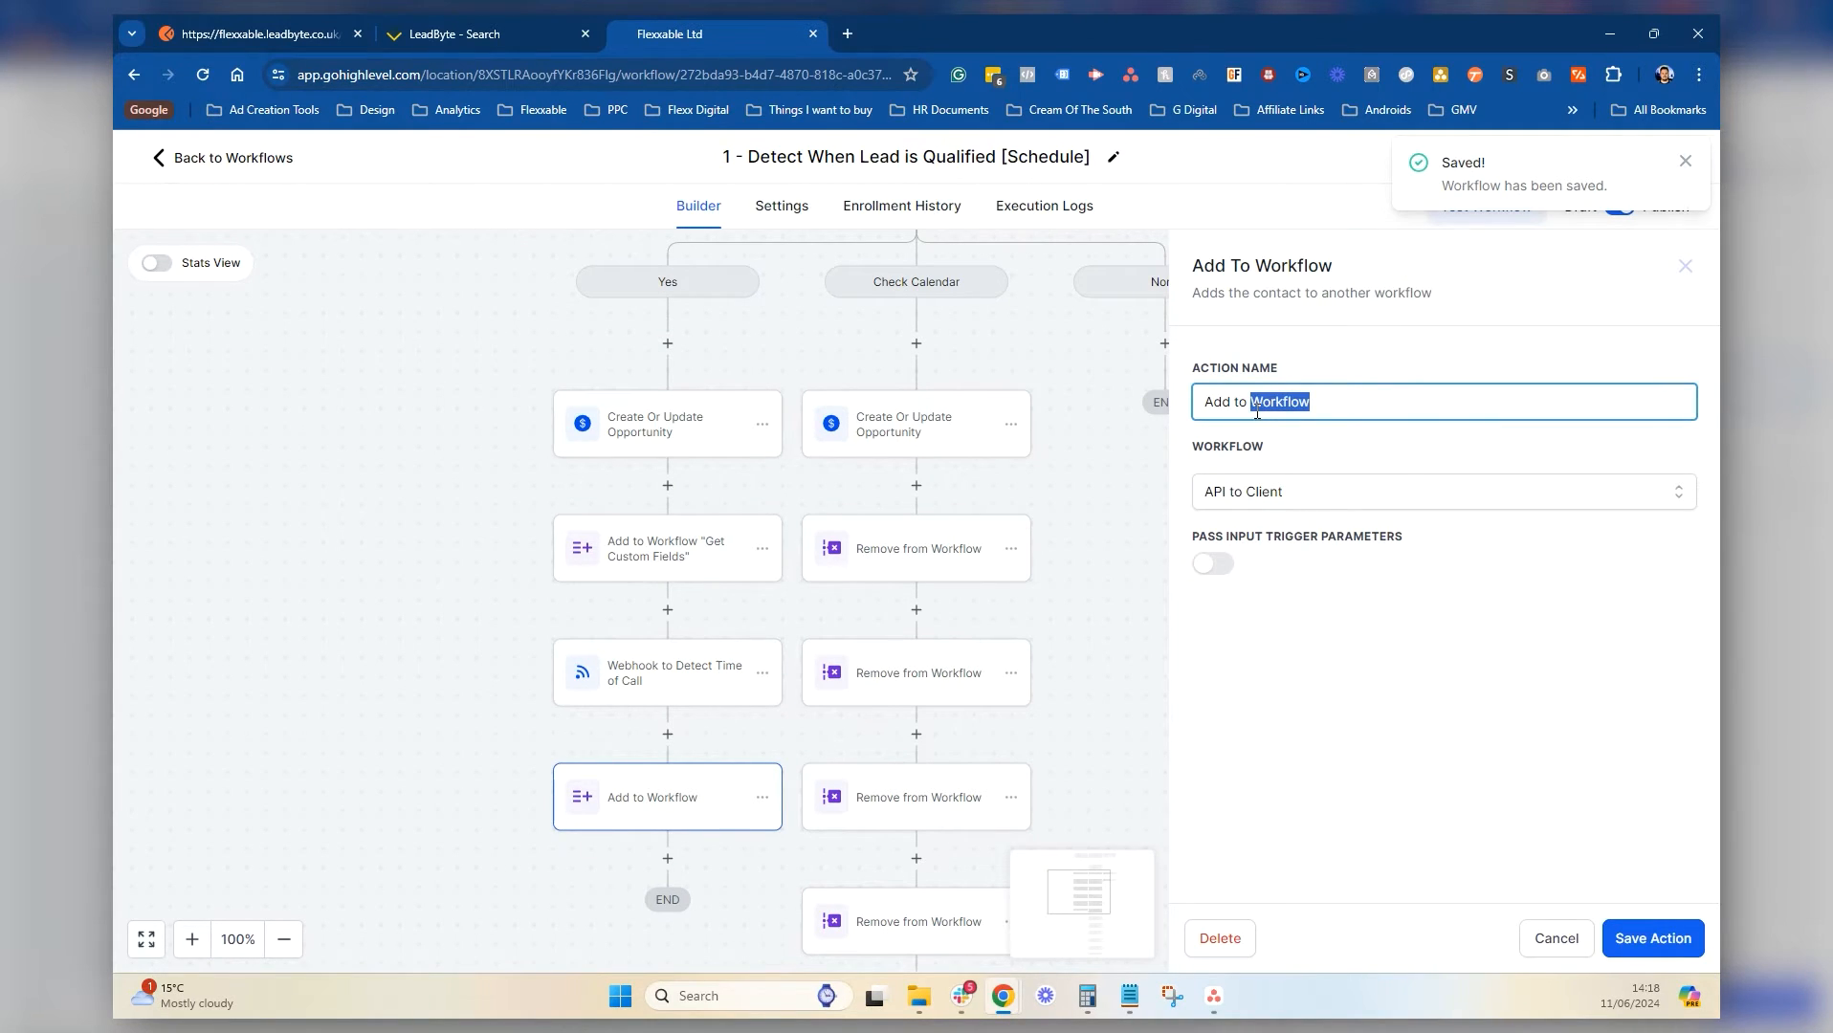
{"action": "type", "text": "\"API"}
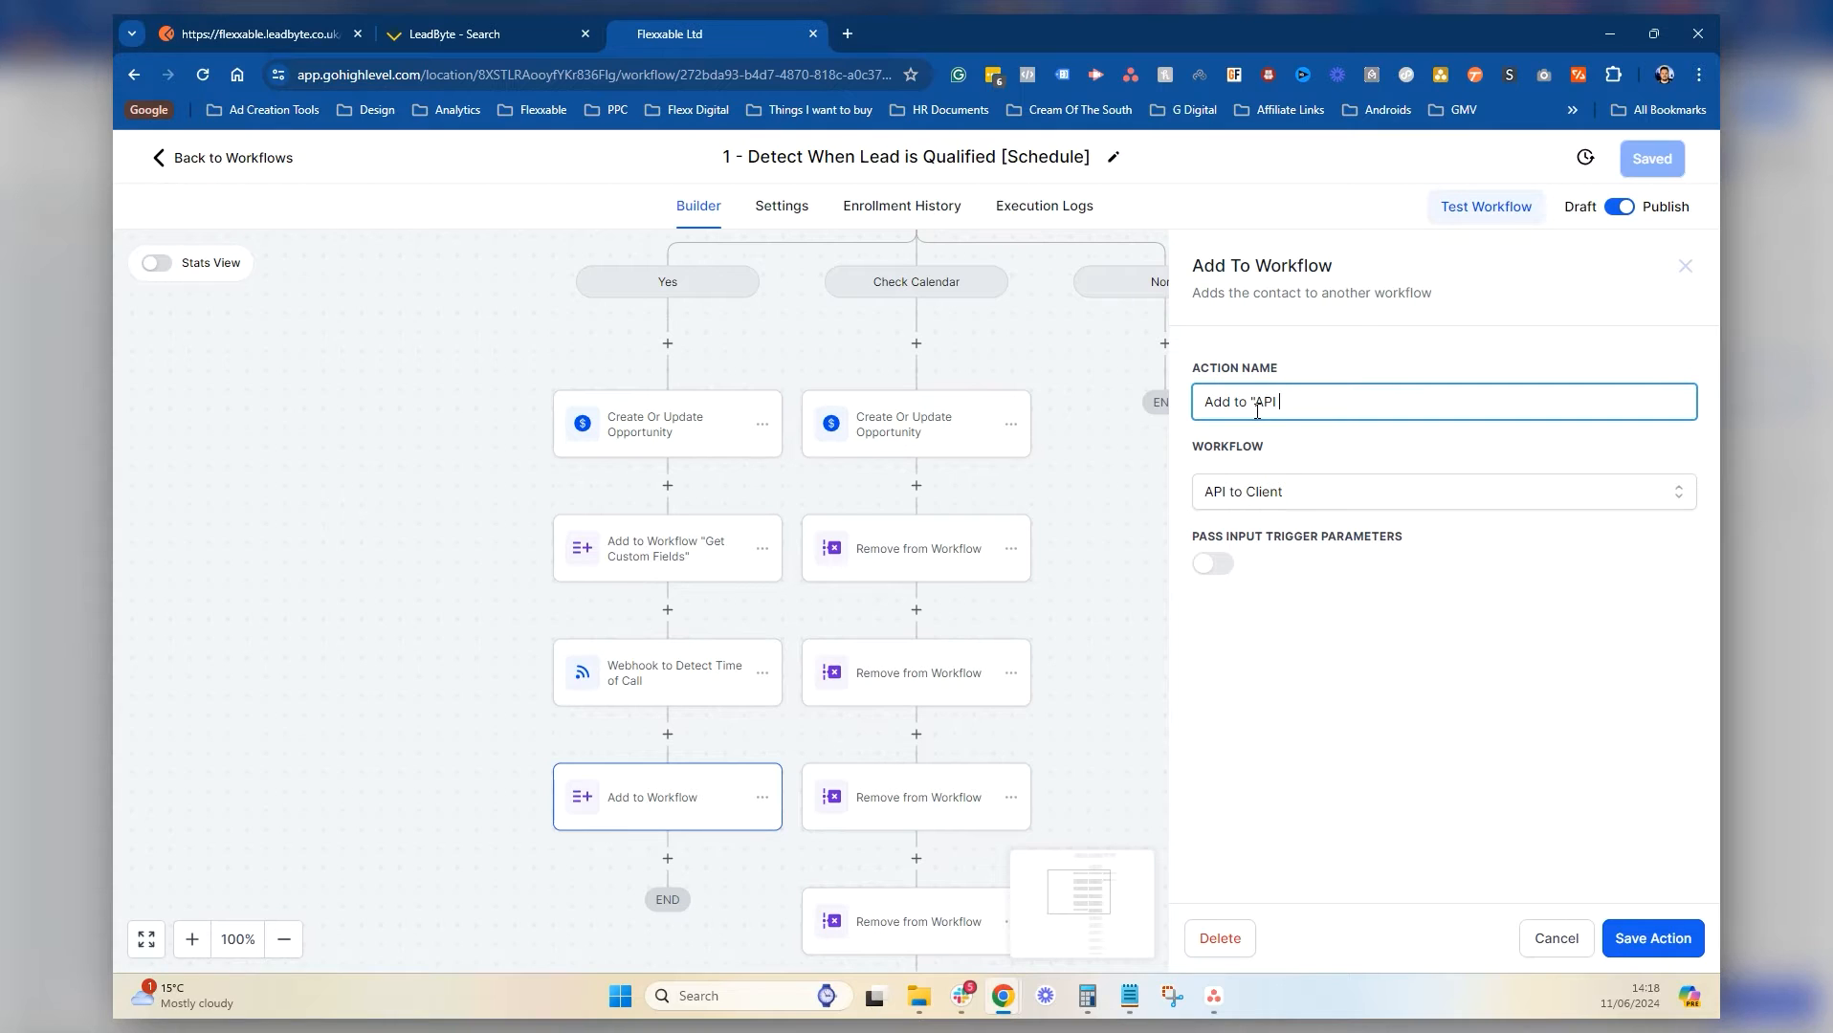
{"action": "type", "text": " to Client\""}
{"action": "left_click", "coordinate": [1629, 934]}
{"action": "left_click", "coordinate": [1657, 159]}
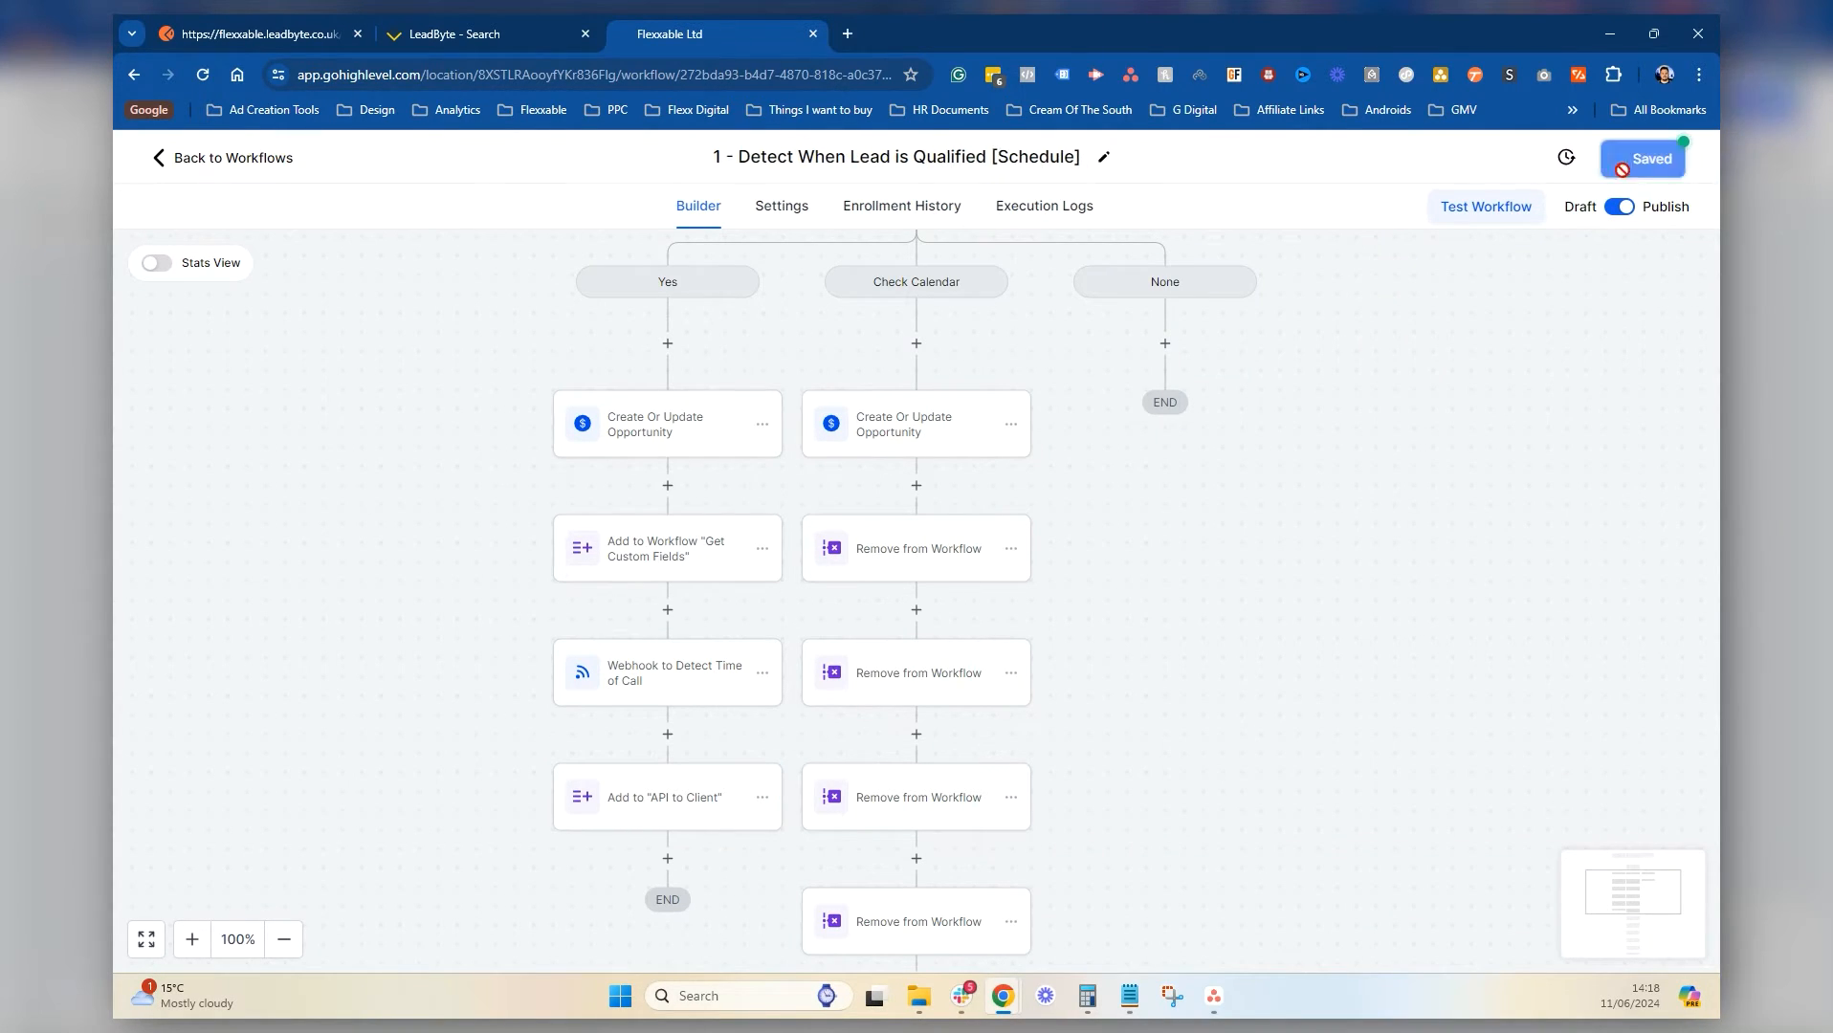
Open the Custom Webhook action in the API to Client workflow
{"action": "left_click", "coordinate": [236, 158]}
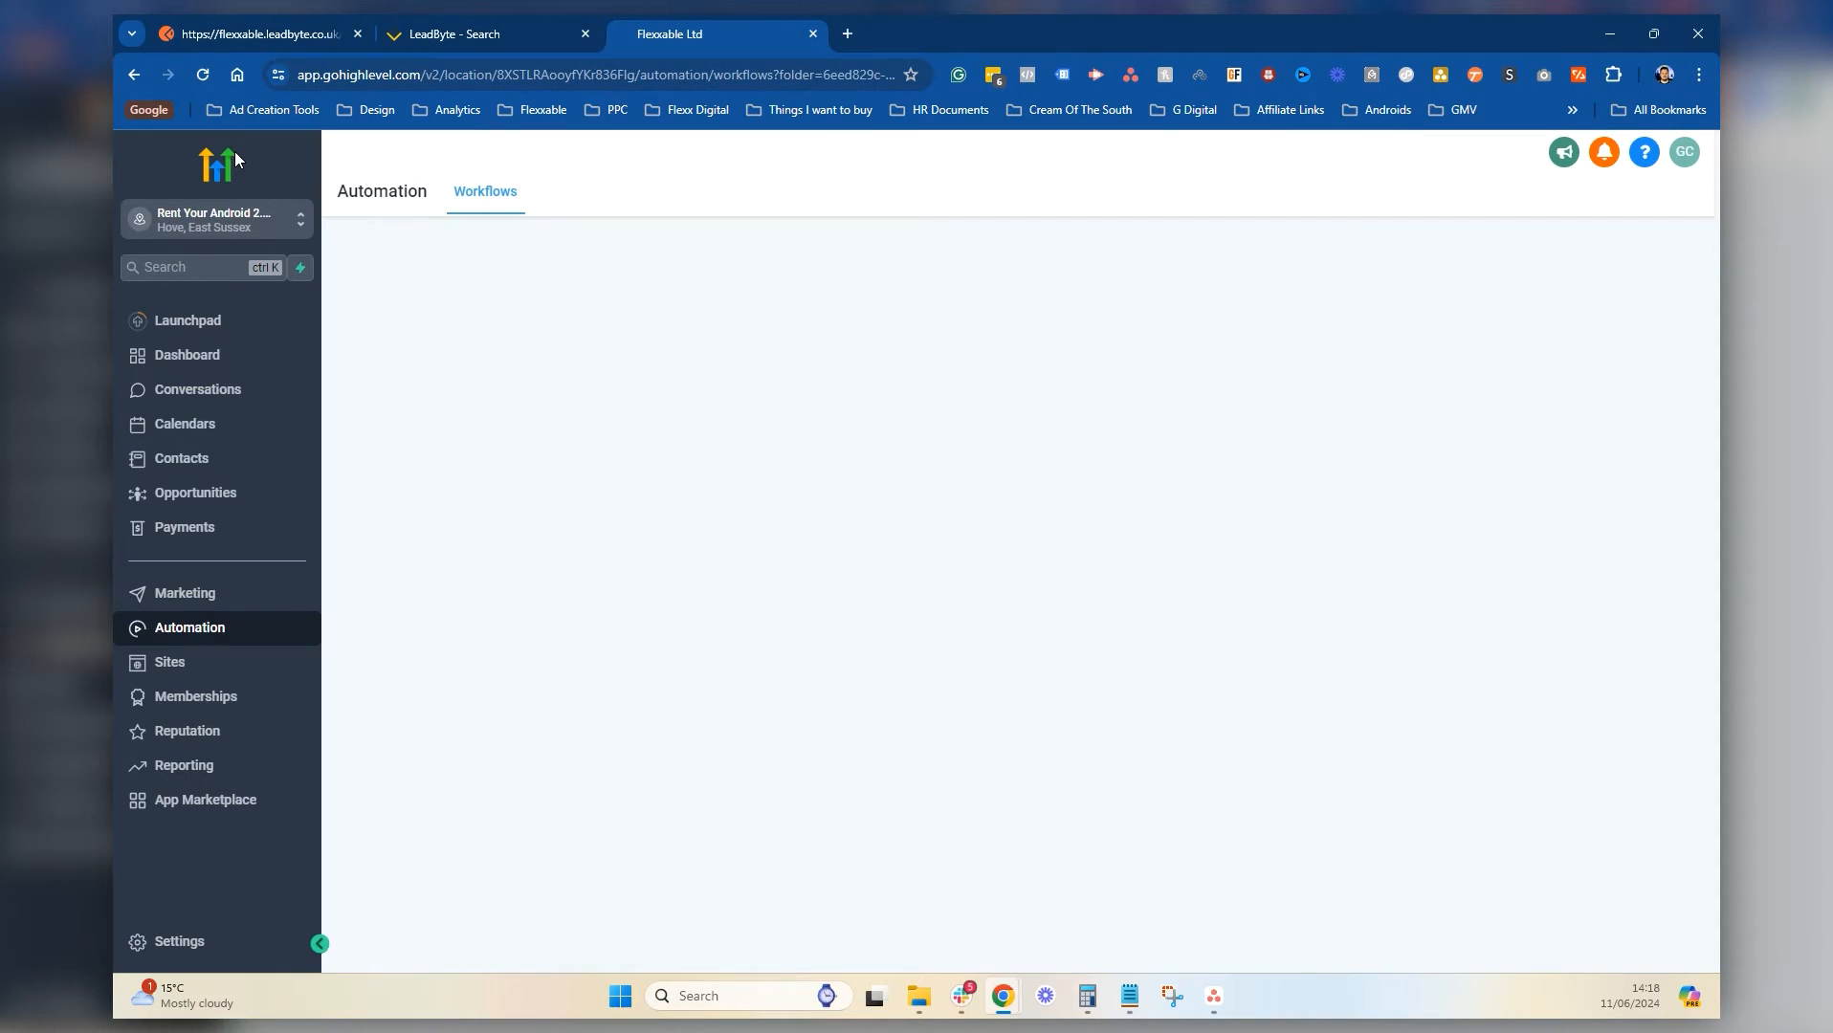
{"action": "scroll", "coordinate": [594, 670], "scroll_direction": "down", "scroll_amount": 1}
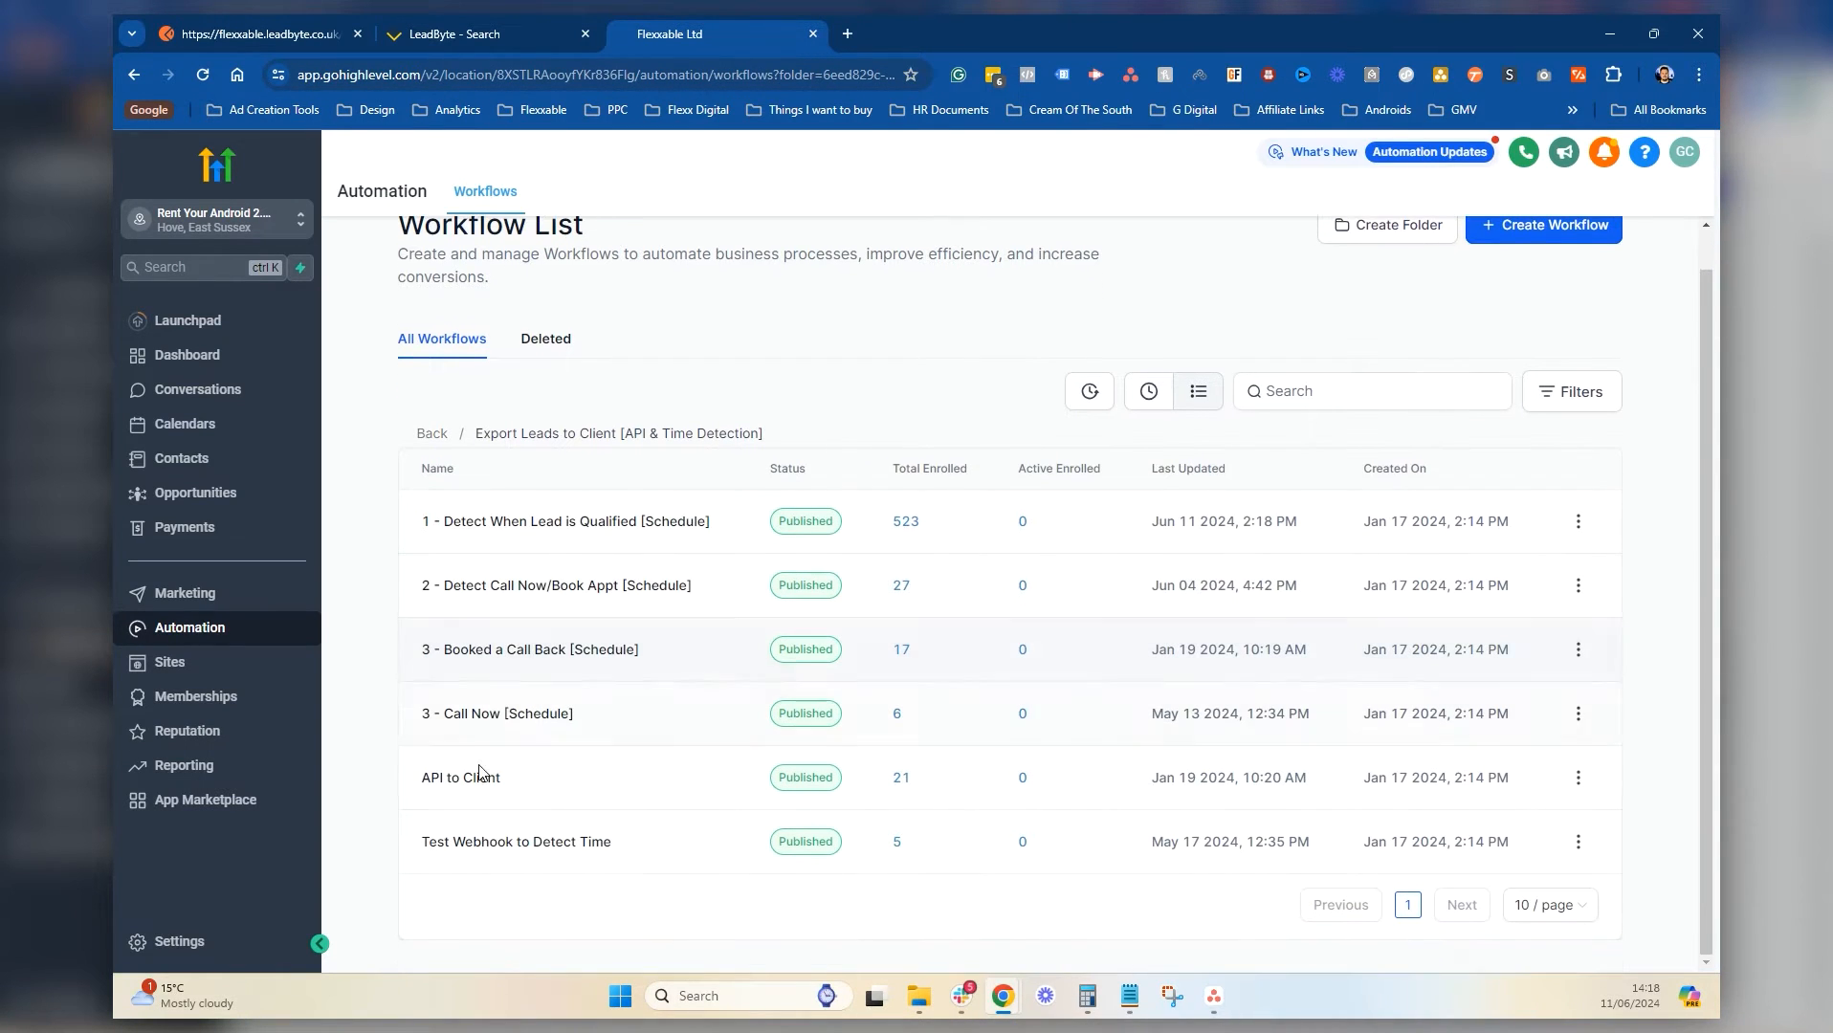
{"action": "left_click", "coordinate": [464, 780]}
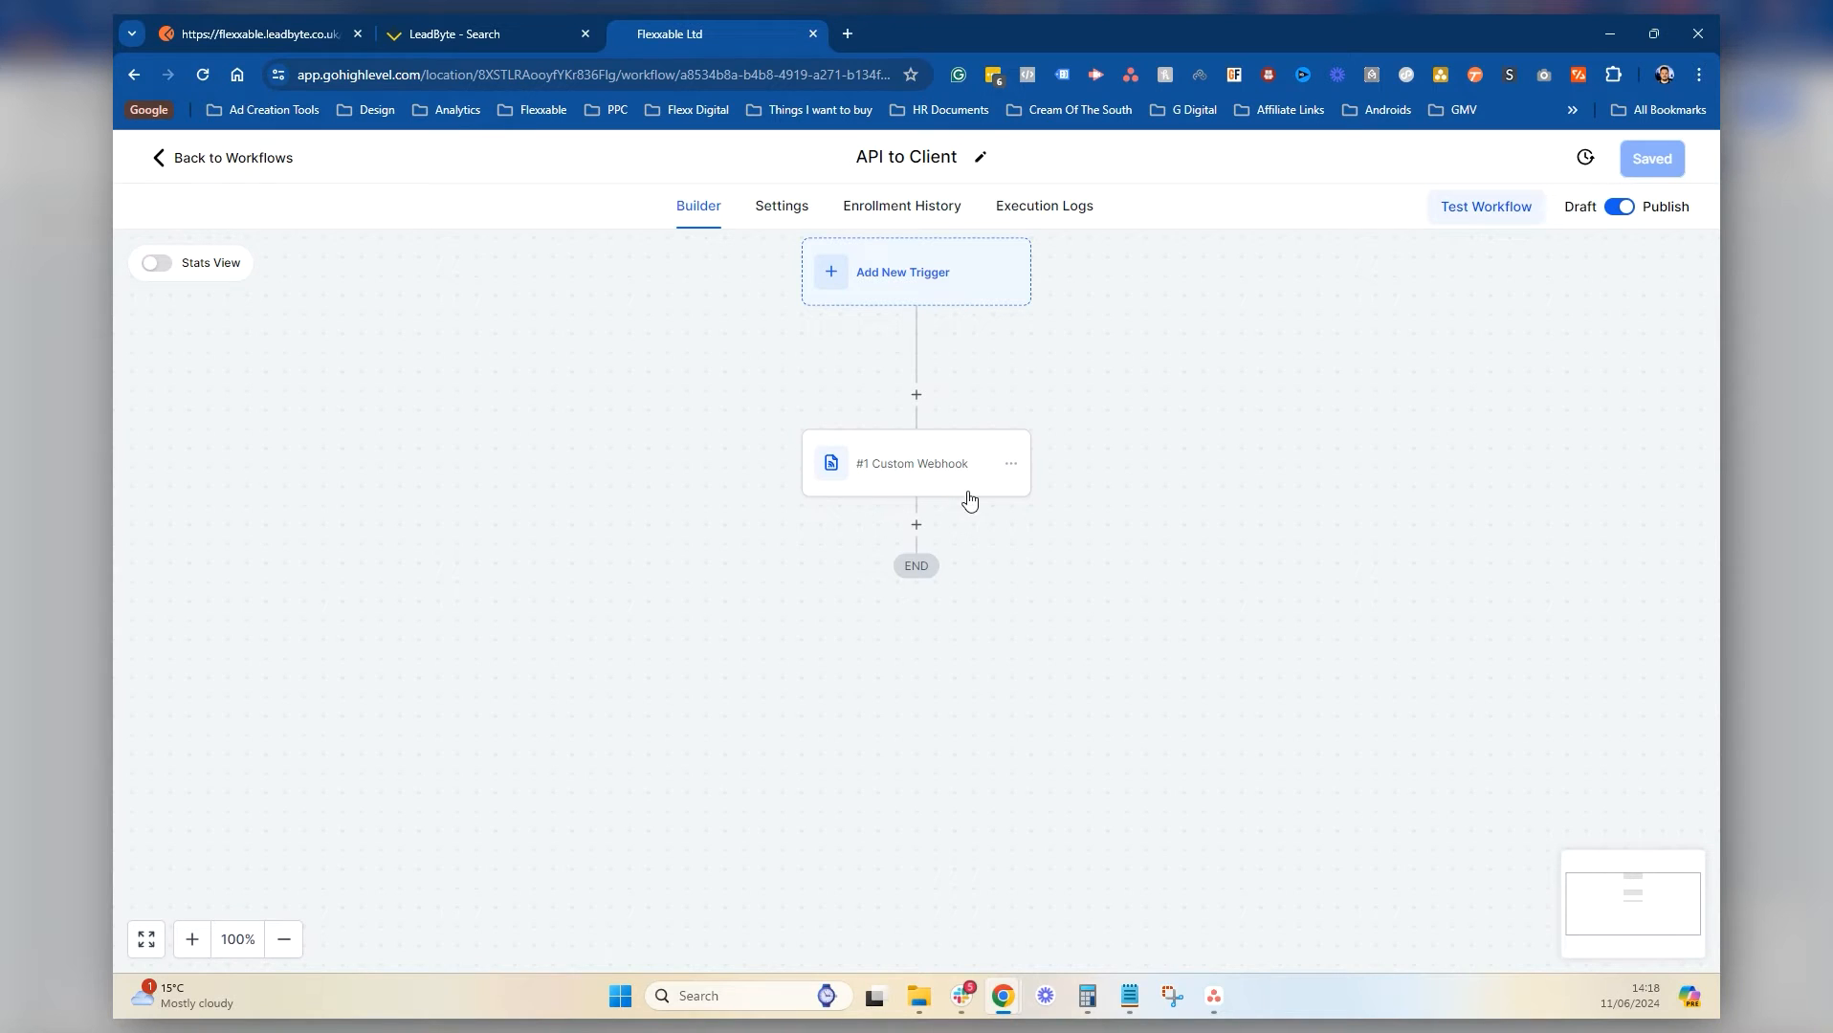
{"action": "left_click", "coordinate": [886, 463]}
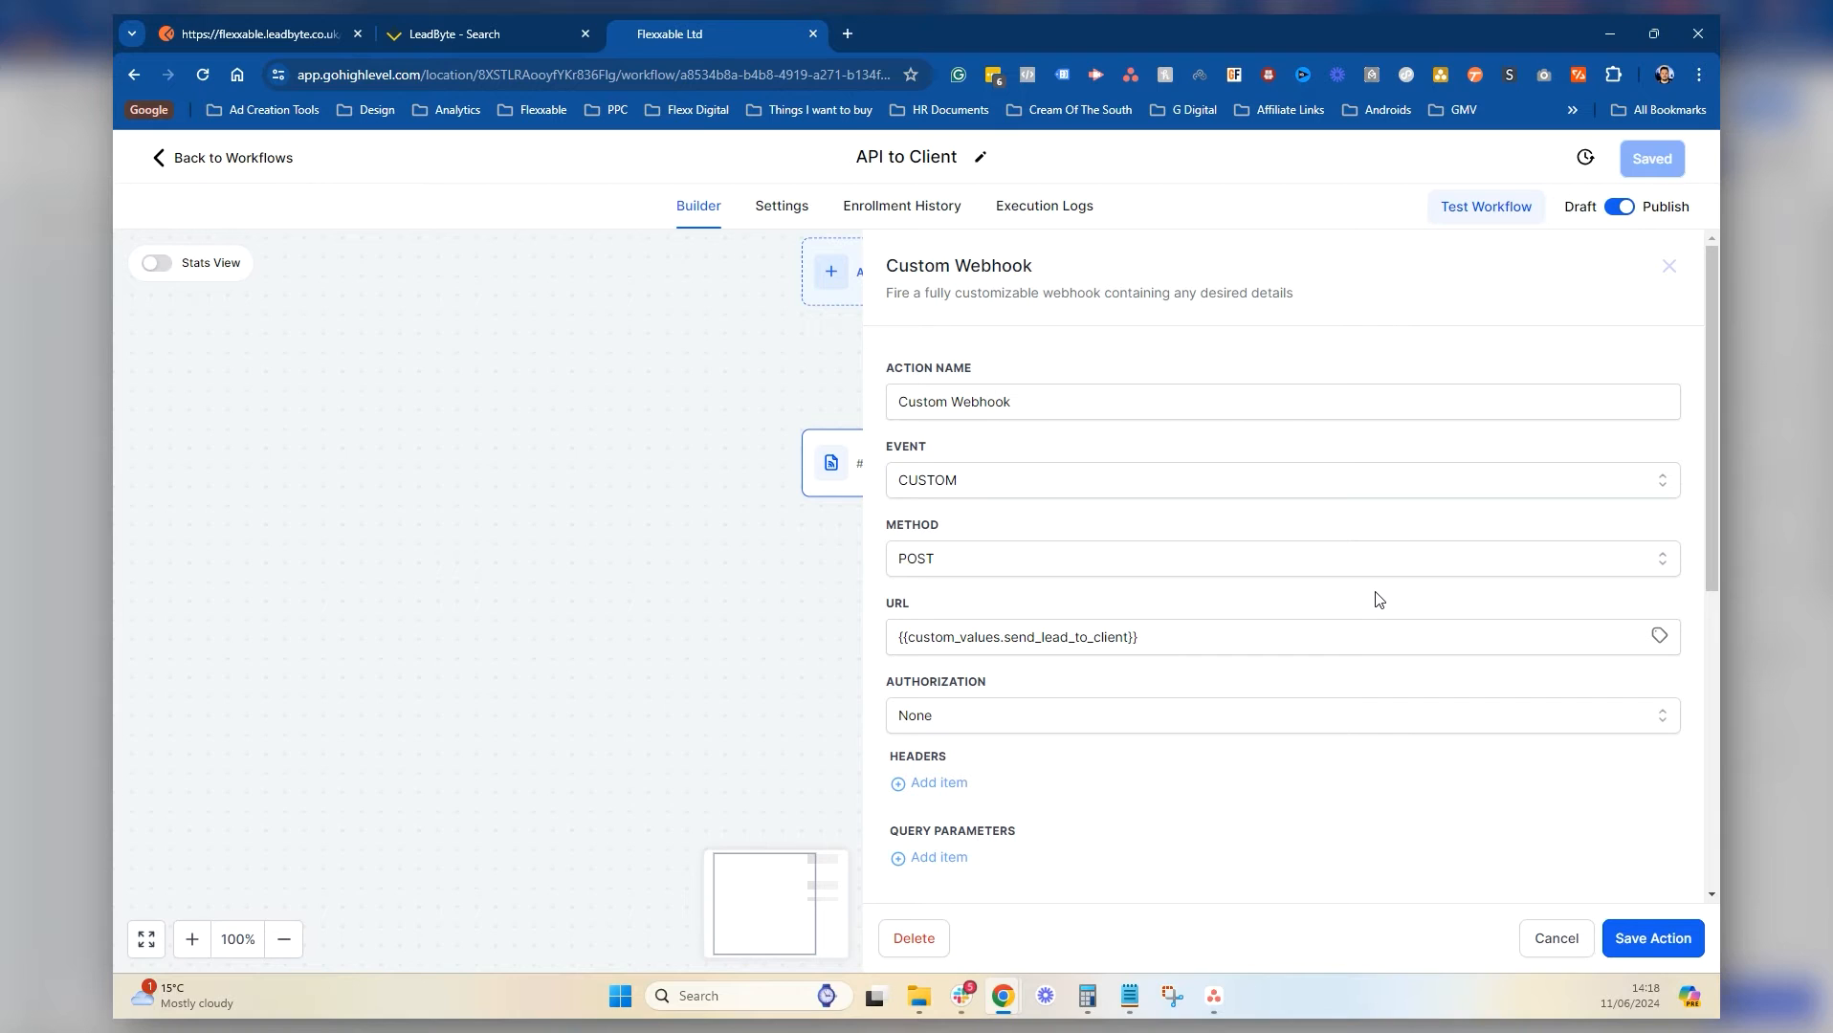
{"action": "scroll", "coordinate": [1113, 737], "scroll_direction": "down", "scroll_amount": 5}
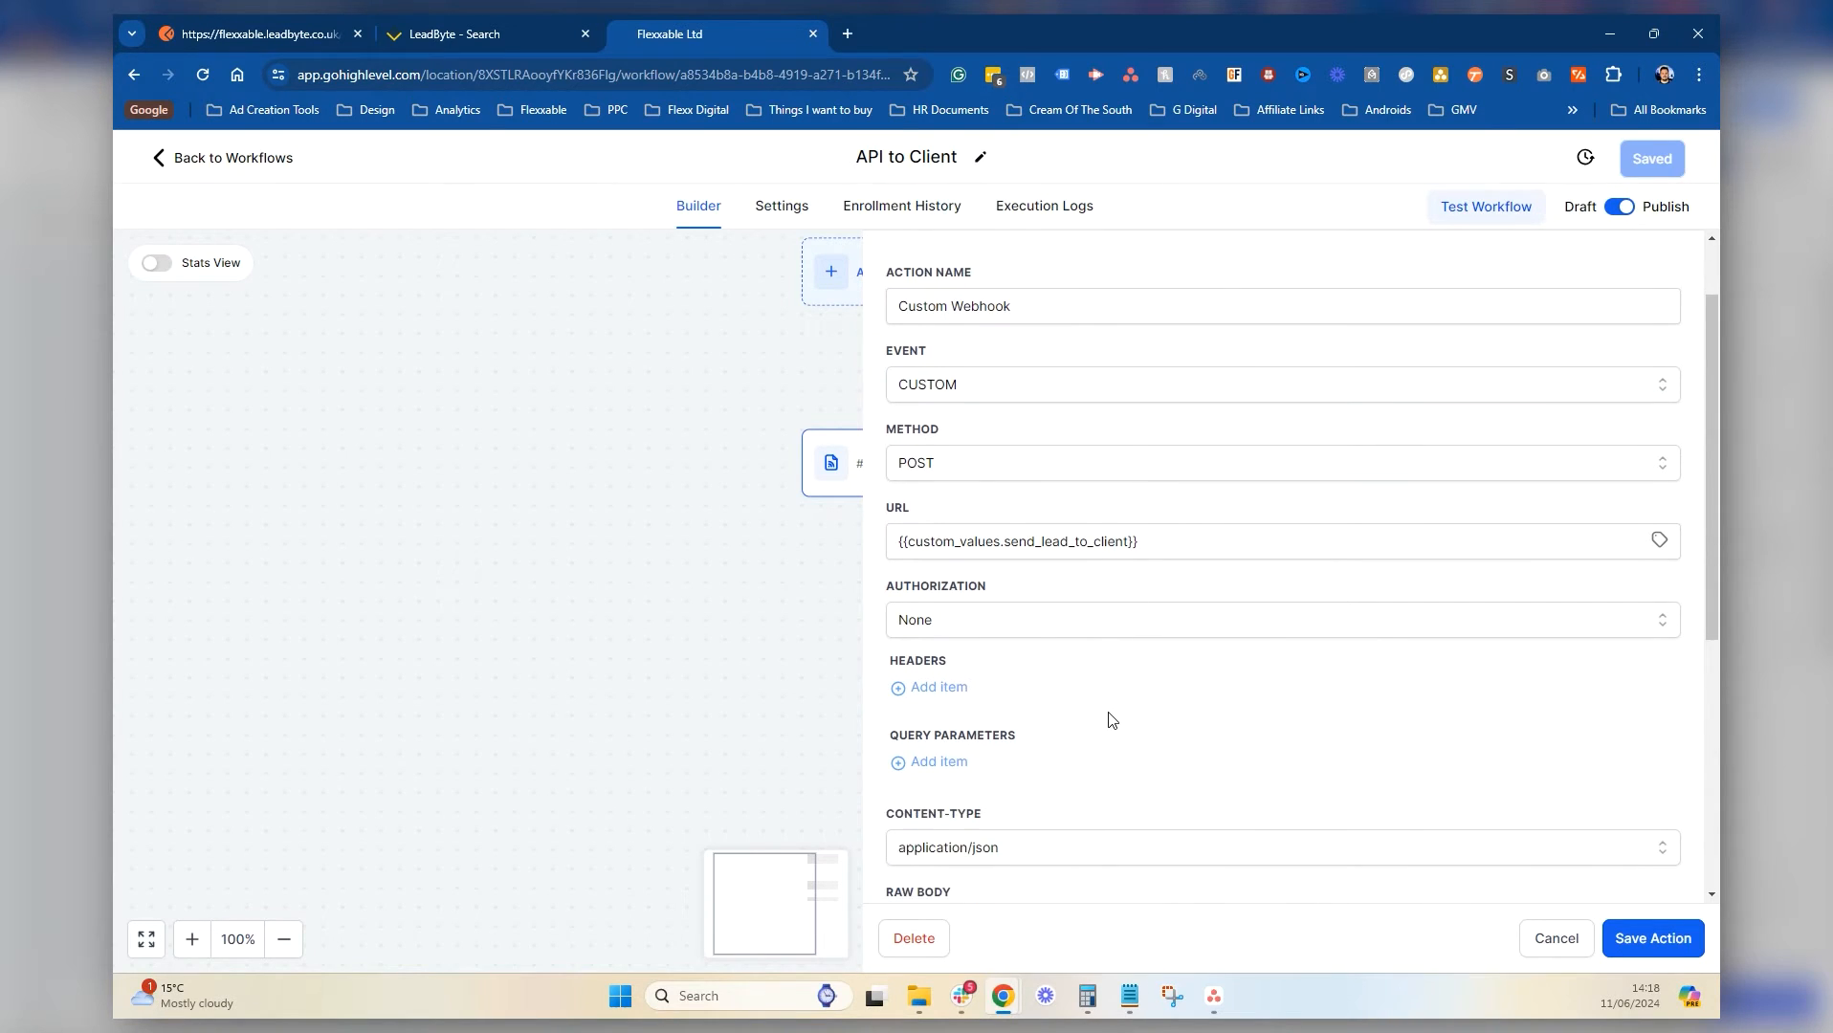
{"action": "scroll", "coordinate": [1096, 652], "scroll_direction": "up", "scroll_amount": 3}
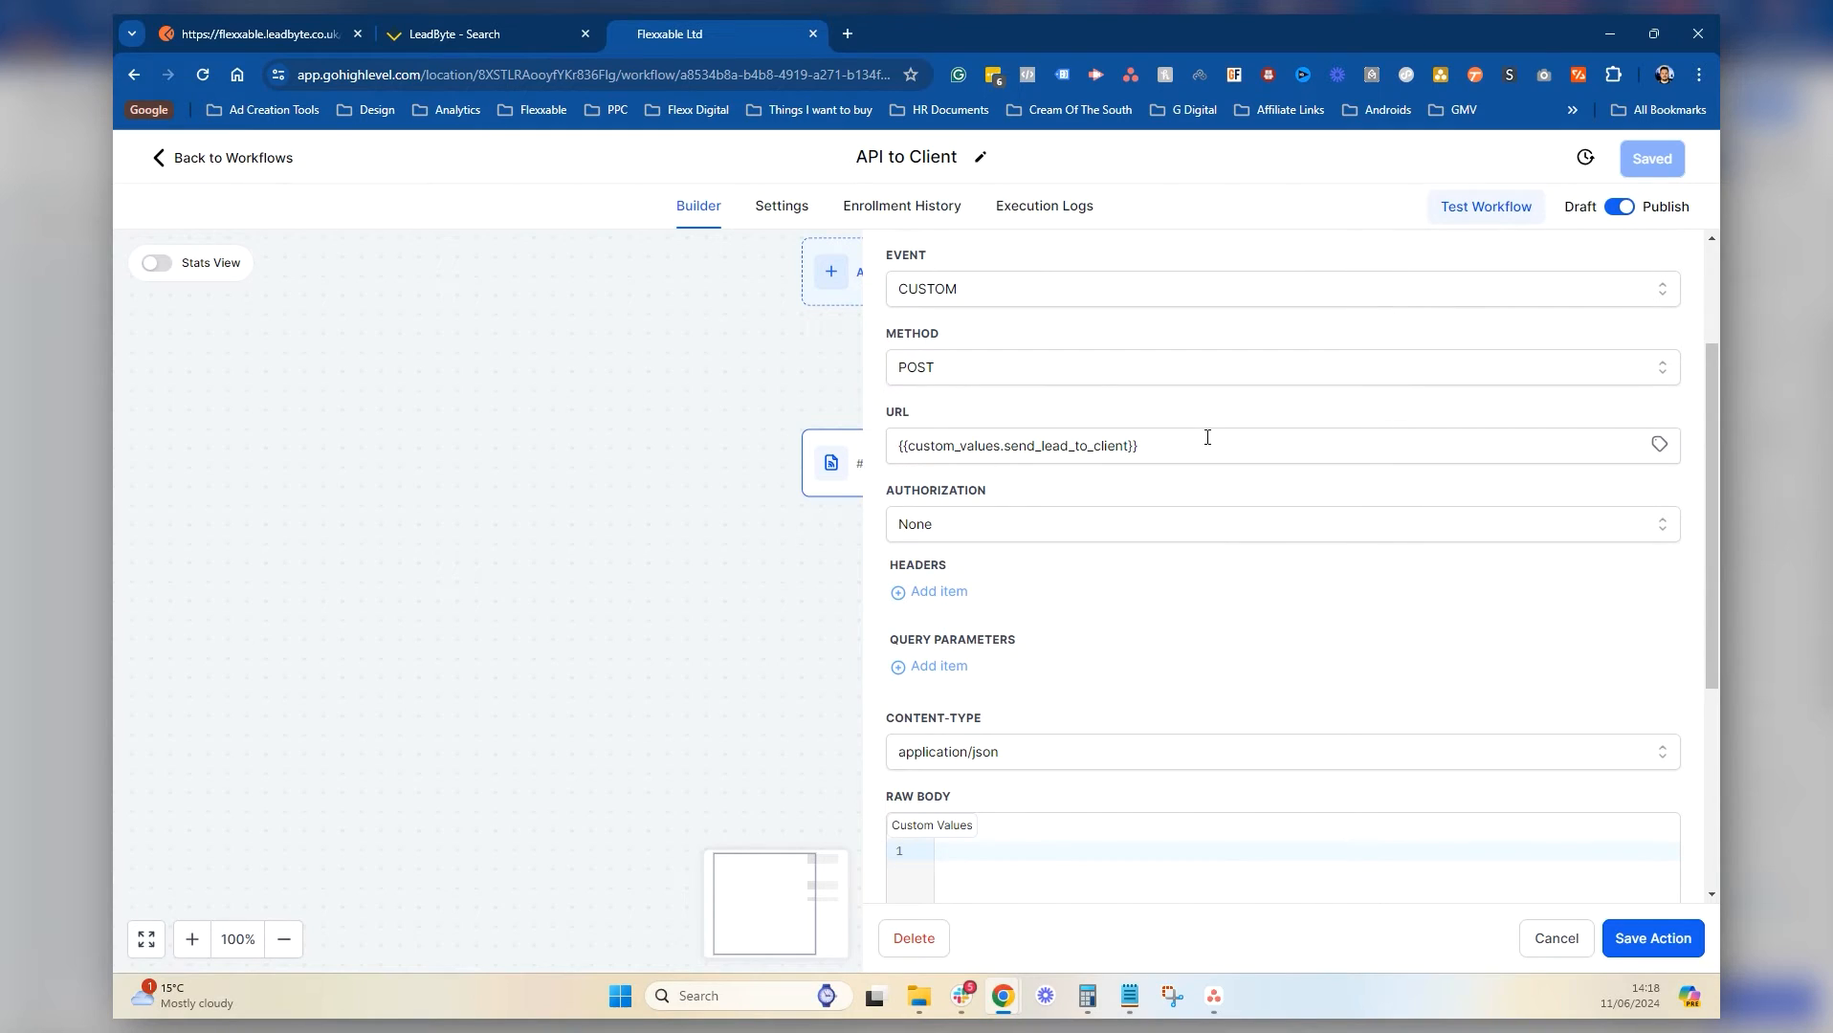
Delete the old custom-value URL from the webhook's URL field
{"action": "left_click", "coordinate": [1044, 456]}
{"action": "left_click_drag", "start_coordinate": [1268, 435], "coordinate": [724, 457]}
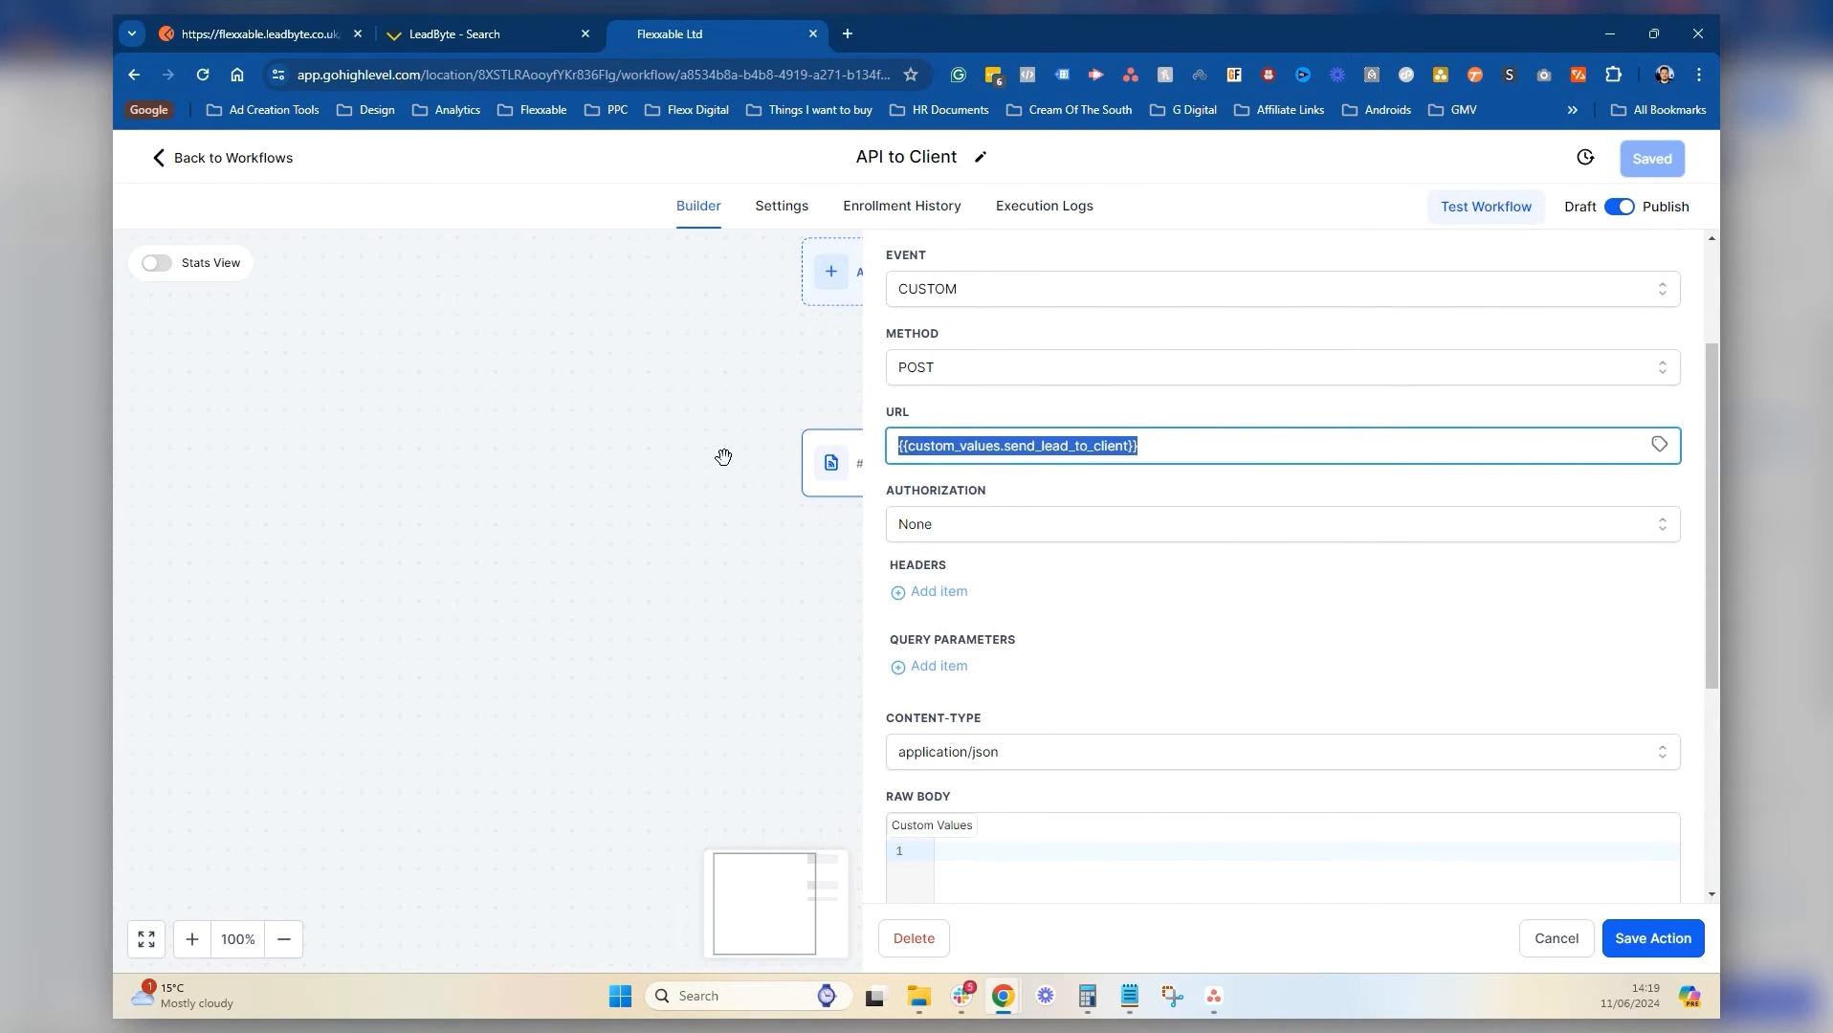
{"action": "key", "text": "BackSpace"}
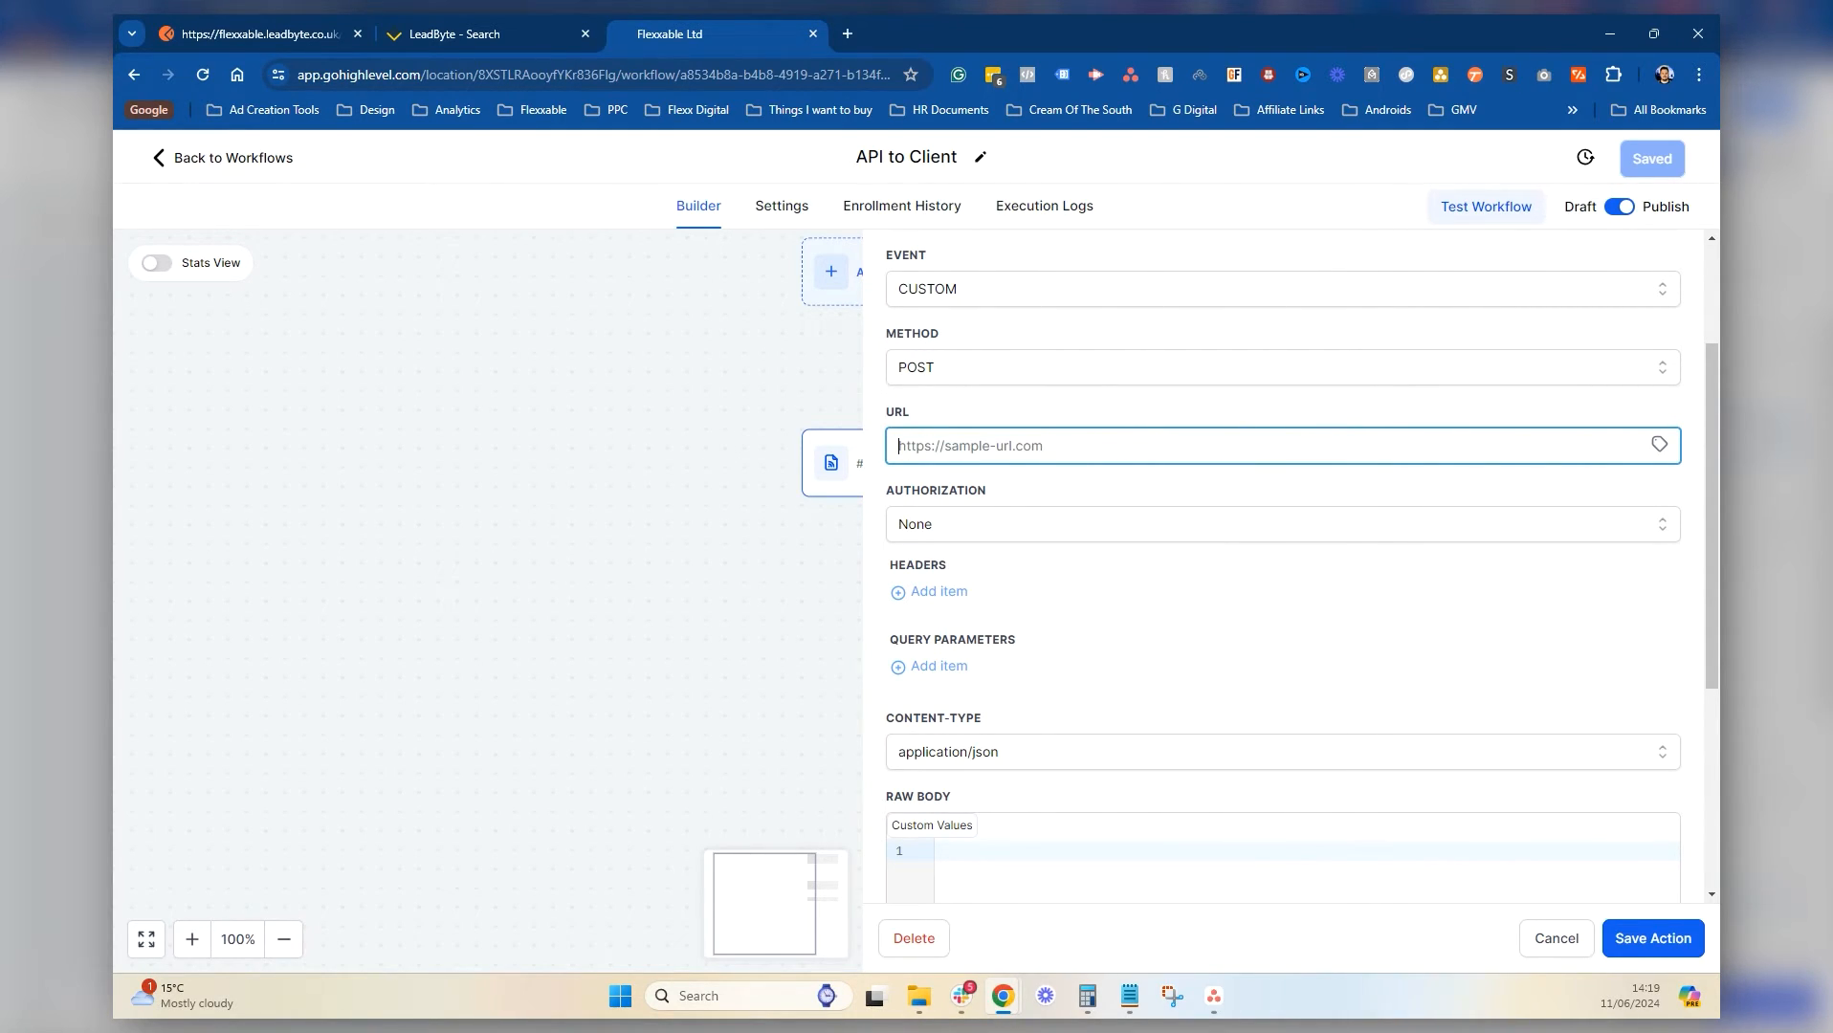
{"action": "key", "text": "alt+Tab"}
{"action": "left_click_drag", "start_coordinate": [117, 182], "coordinate": [1091, 235]}
{"action": "left_click_drag", "start_coordinate": [751, 316], "coordinate": [432, 321]}
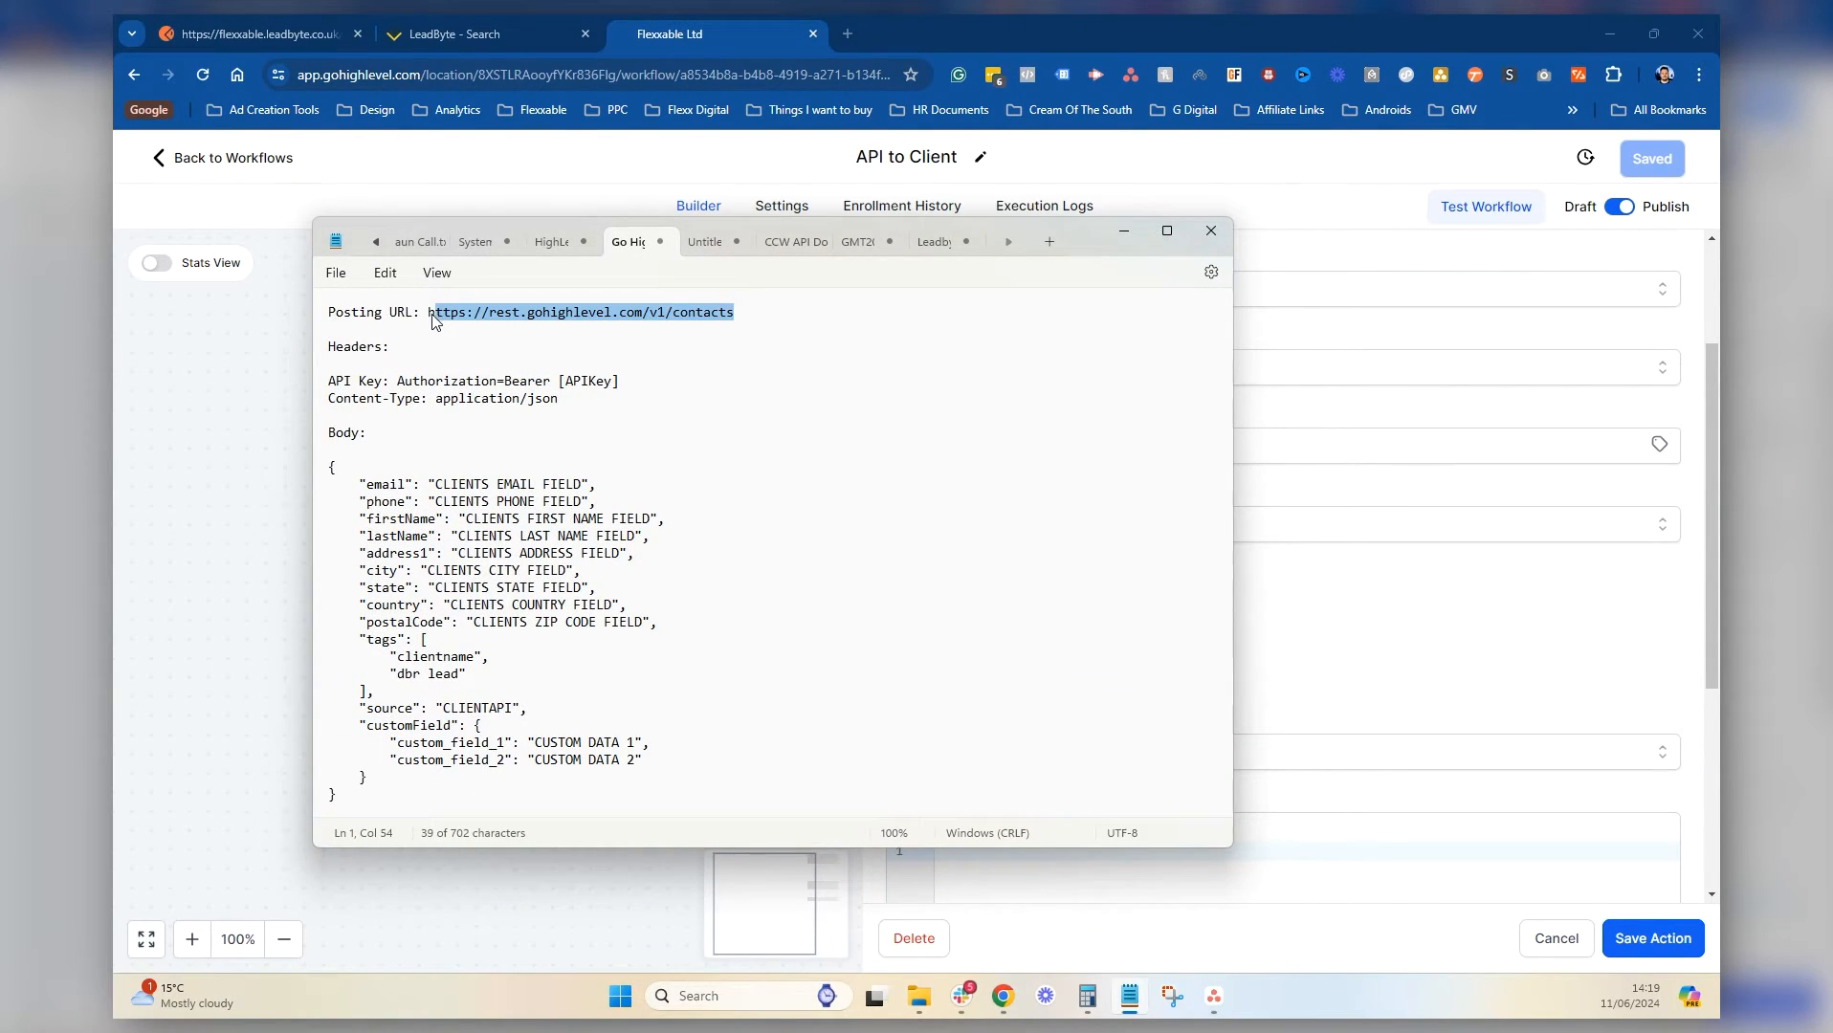
{"action": "left_click", "coordinate": [940, 240]}
{"action": "scroll", "coordinate": [587, 522], "scroll_direction": "up", "scroll_amount": 1}
{"action": "scroll", "coordinate": [588, 522], "scroll_direction": "up", "scroll_amount": 8}
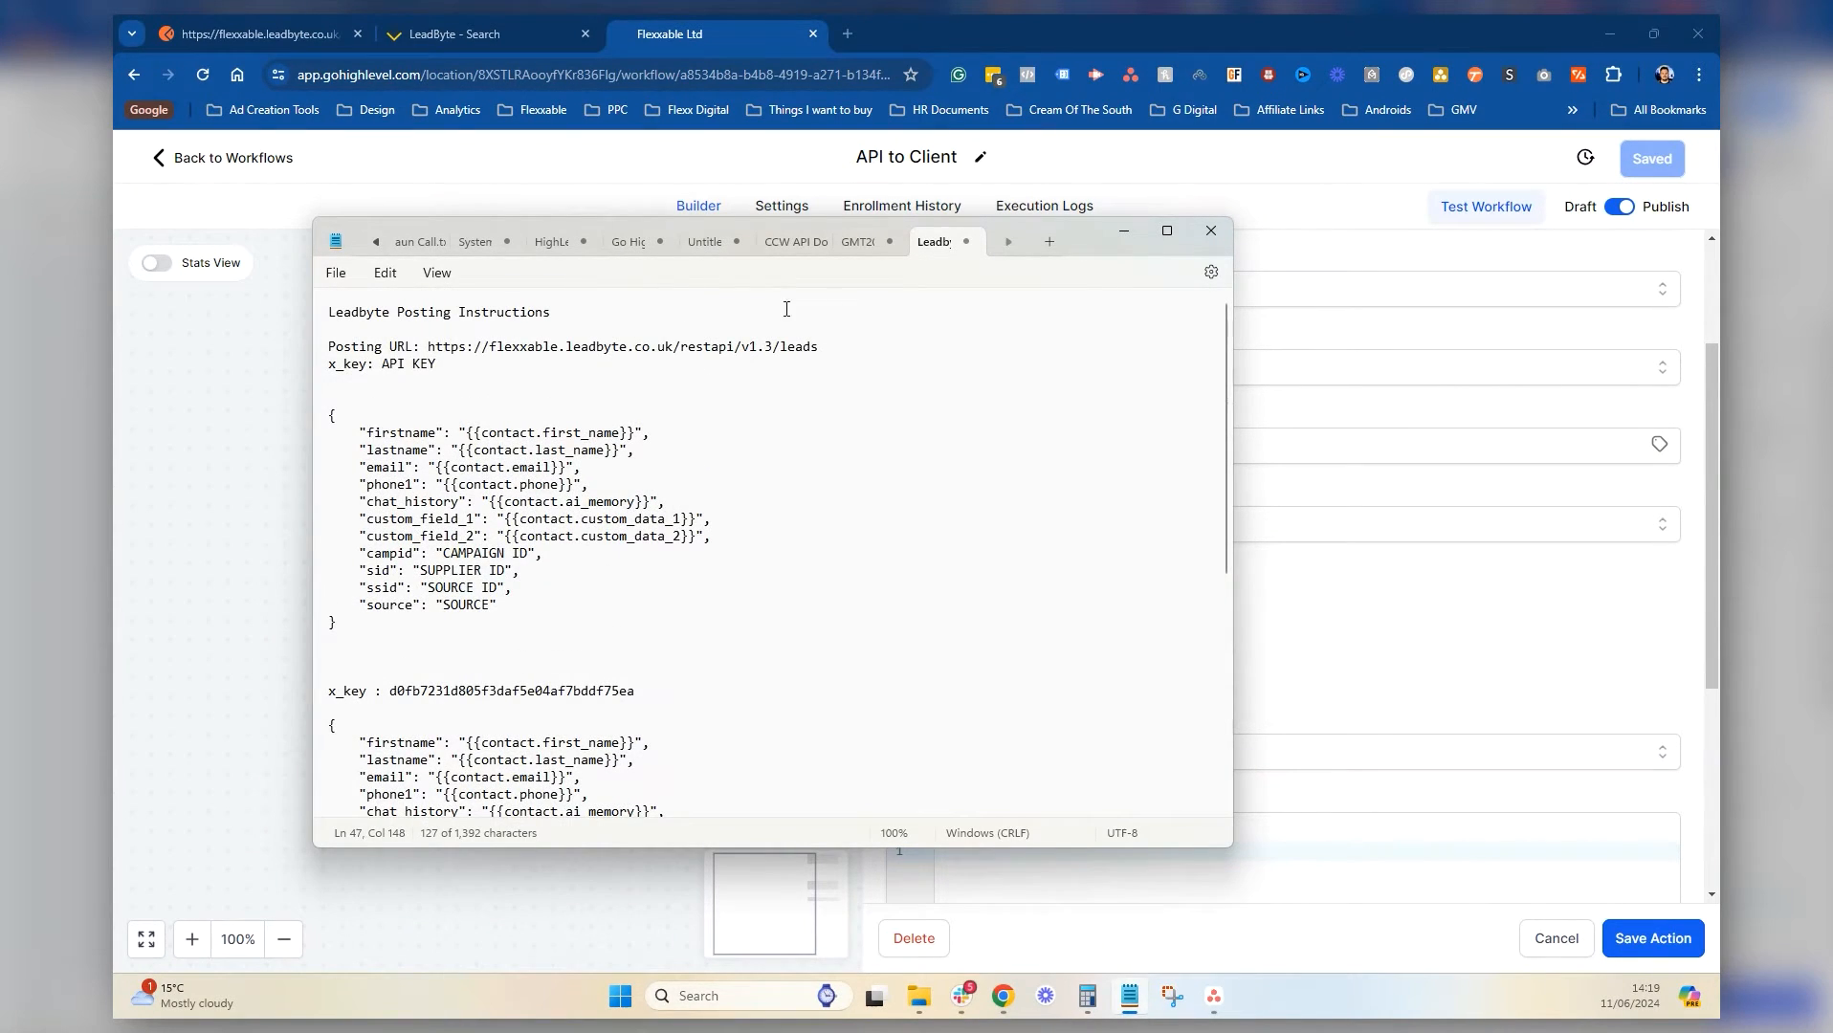
{"action": "left_click_drag", "start_coordinate": [821, 346], "coordinate": [428, 350]}
{"action": "key", "text": "ctrl+c"}
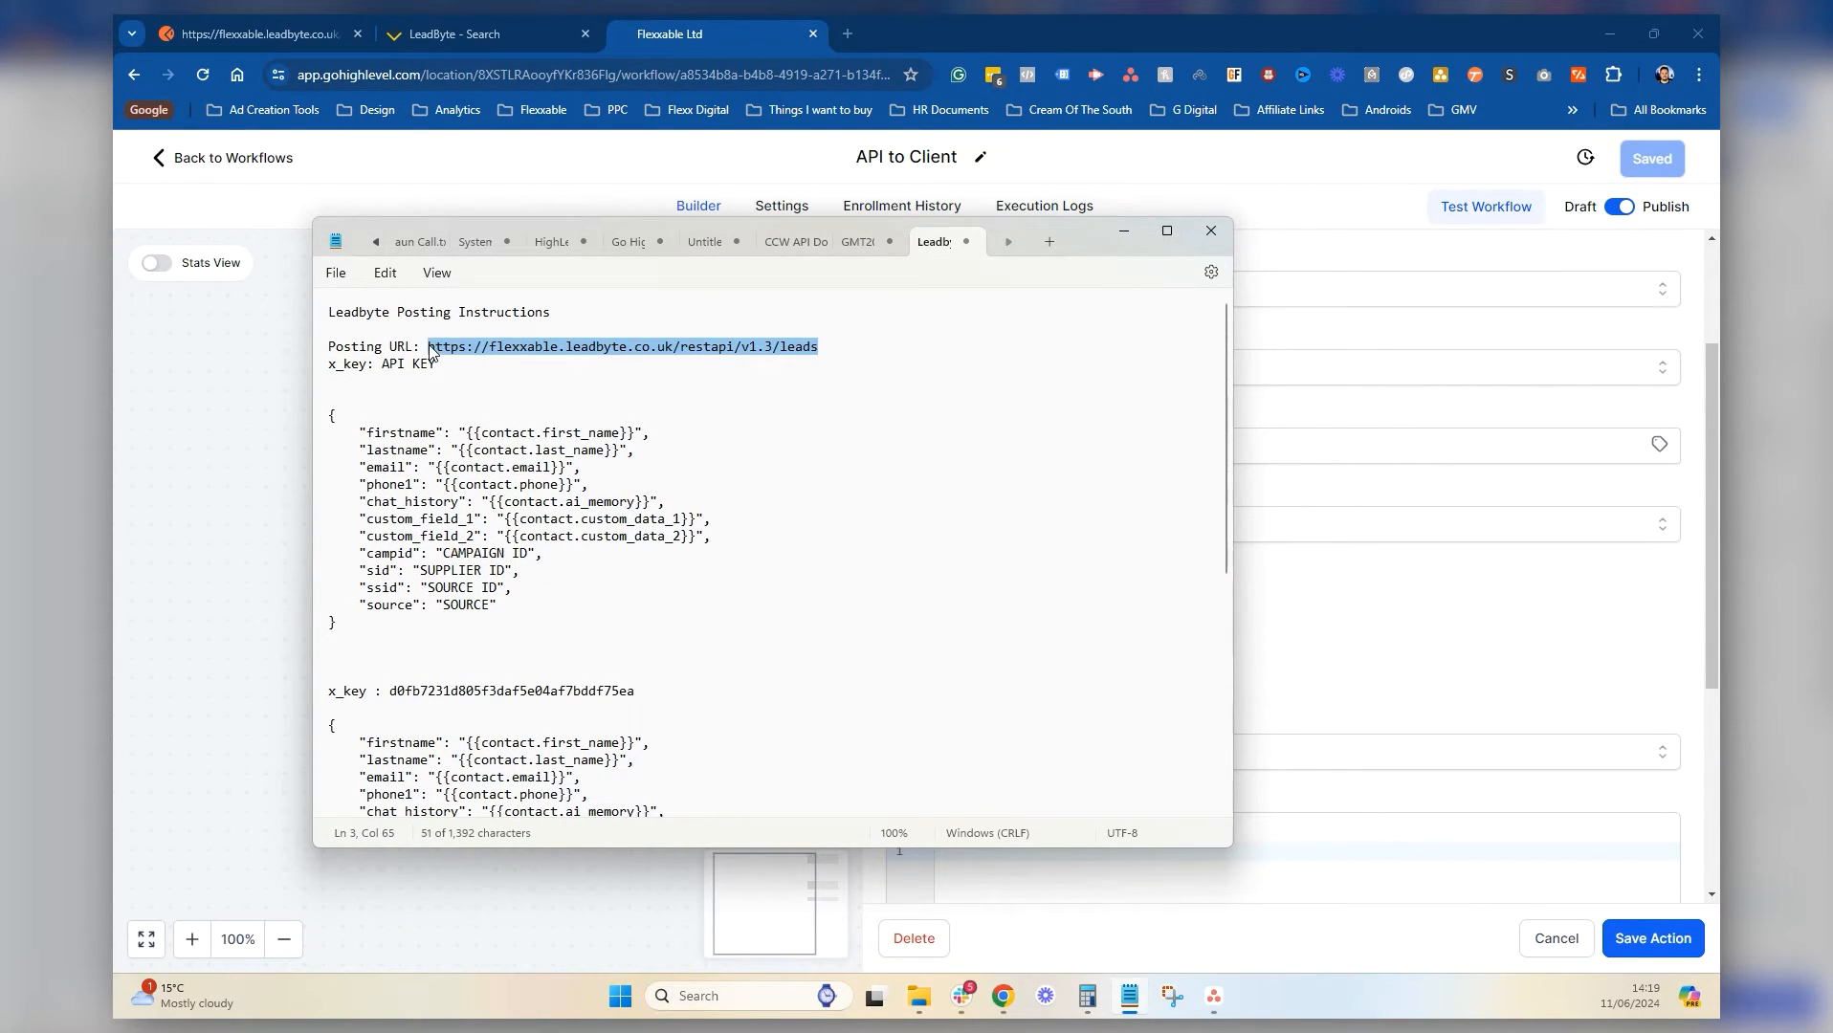
{"action": "left_click", "coordinate": [1138, 232]}
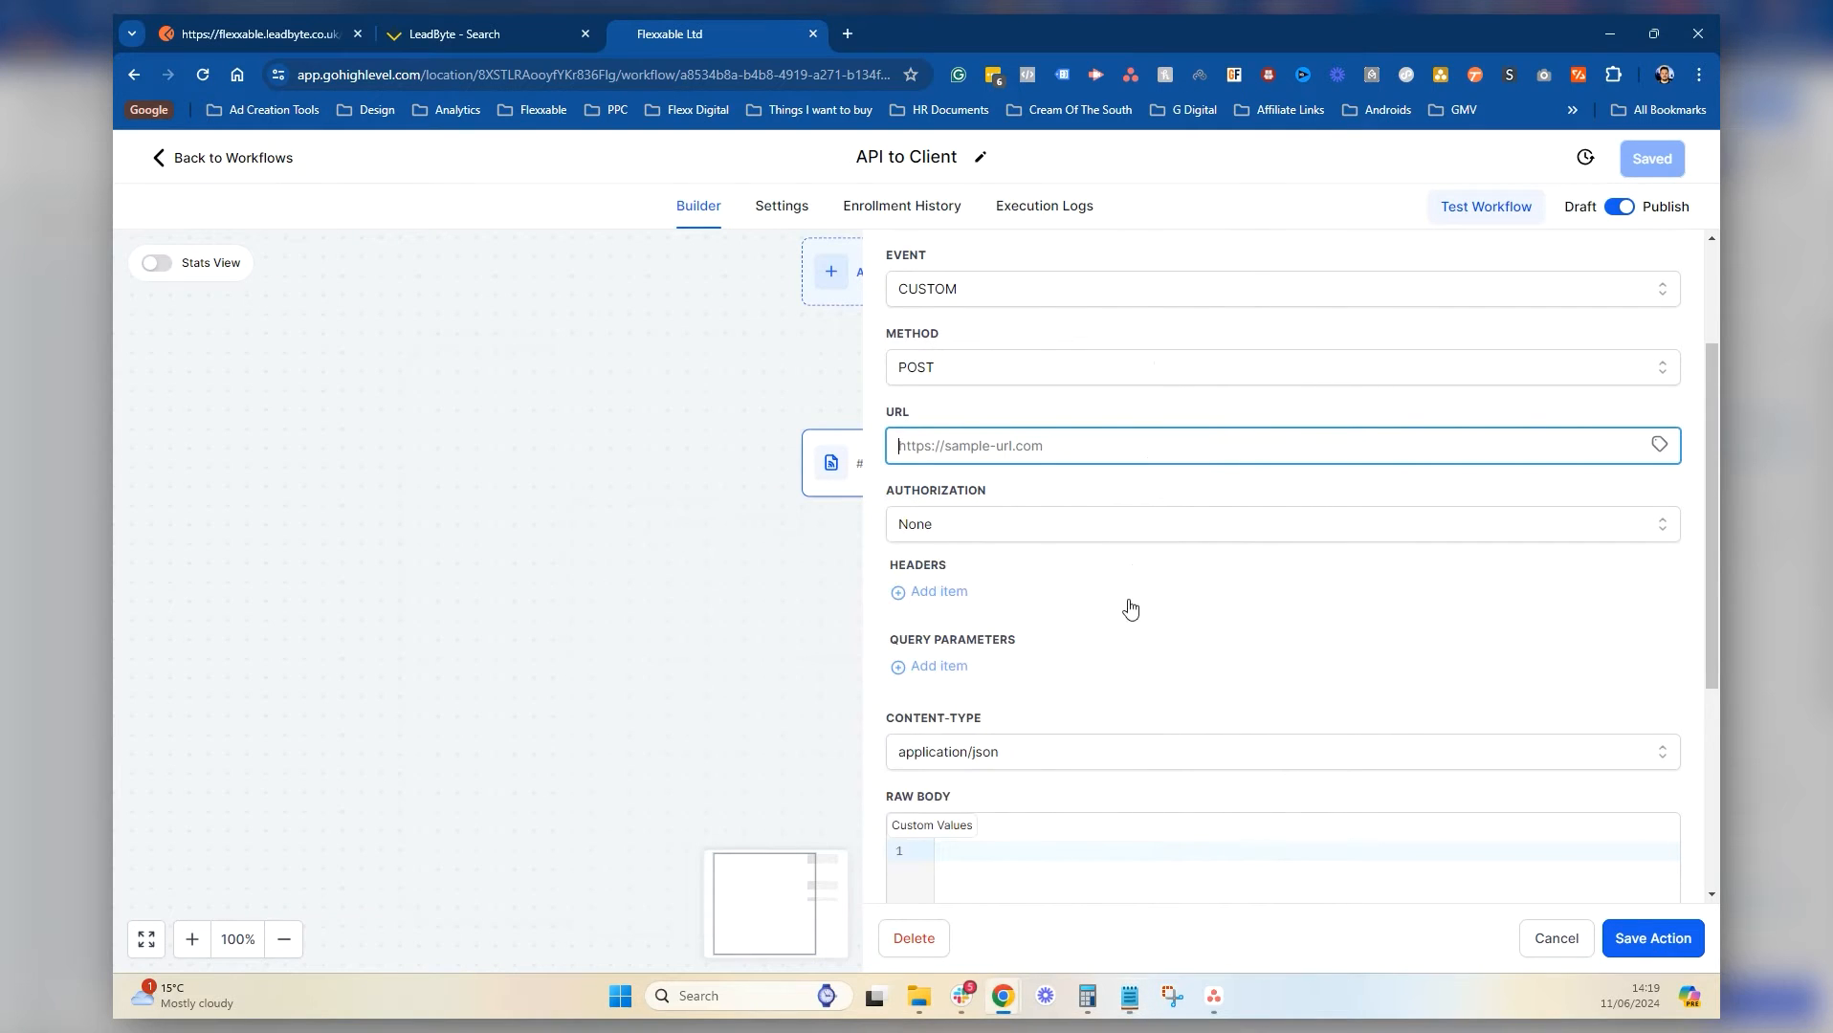
{"action": "left_click", "coordinate": [1052, 443]}
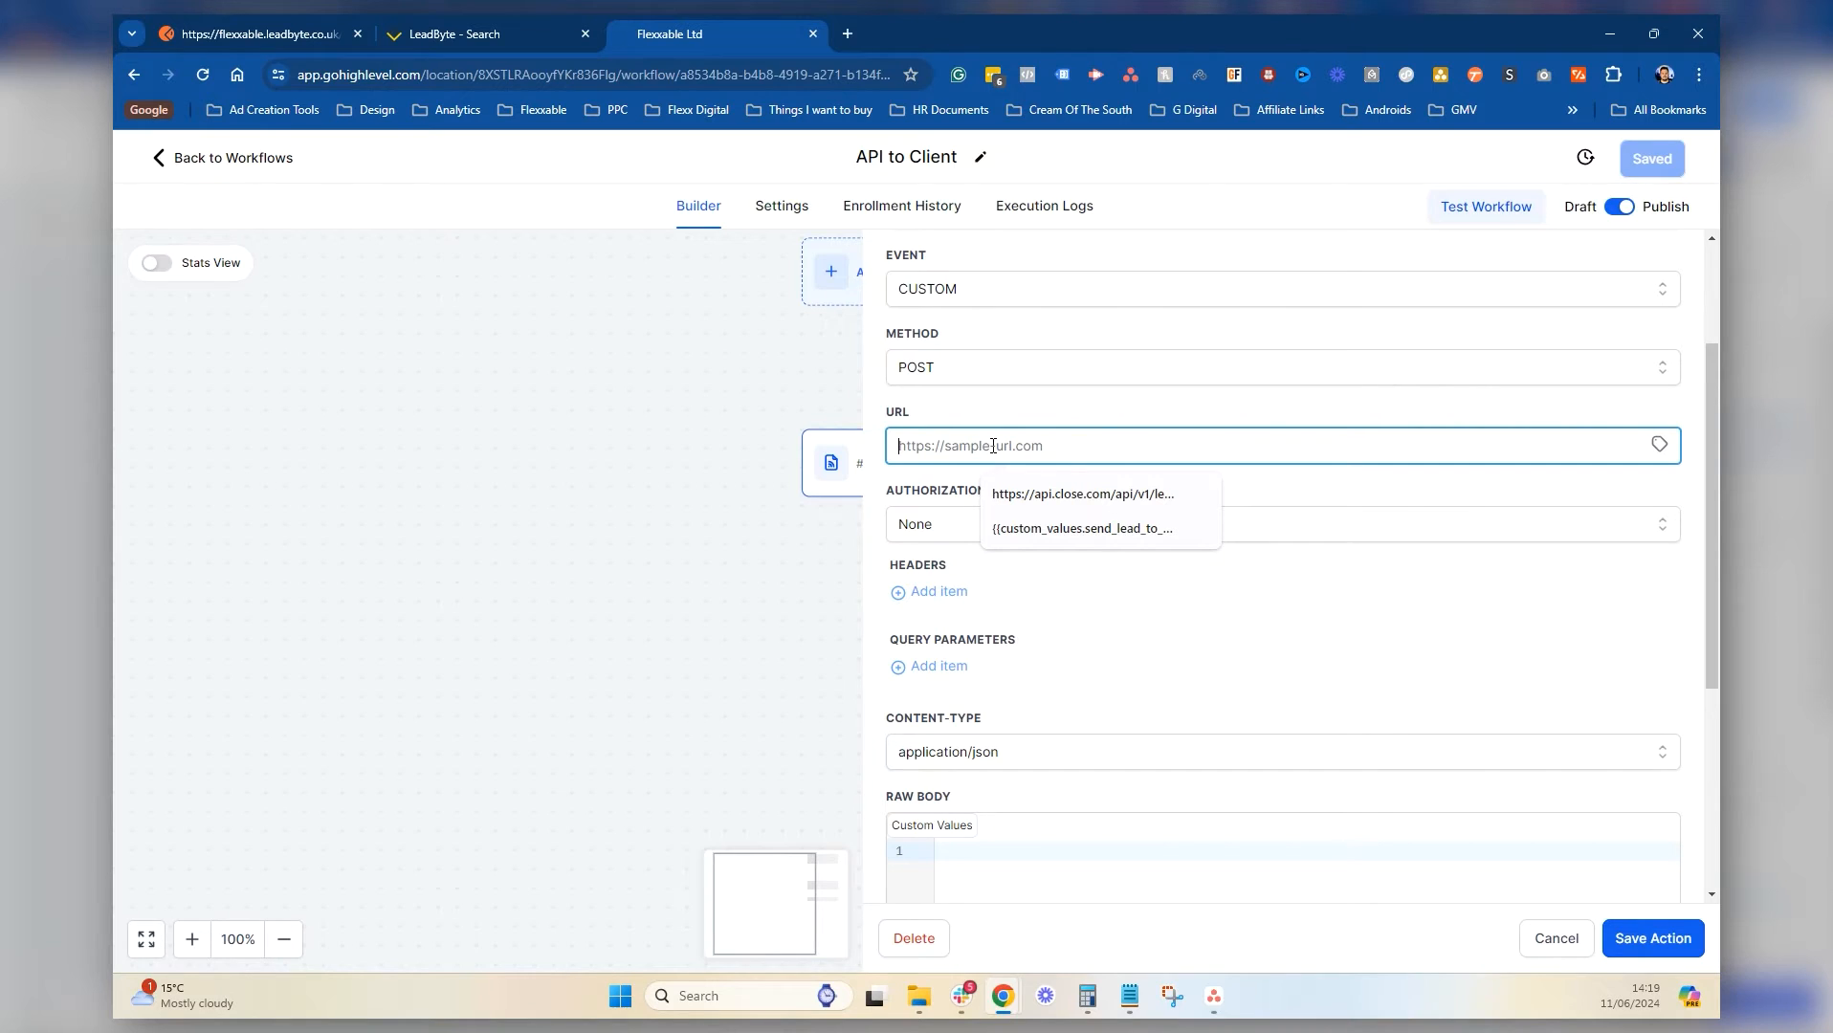
{"action": "key", "text": "ctrl+v"}
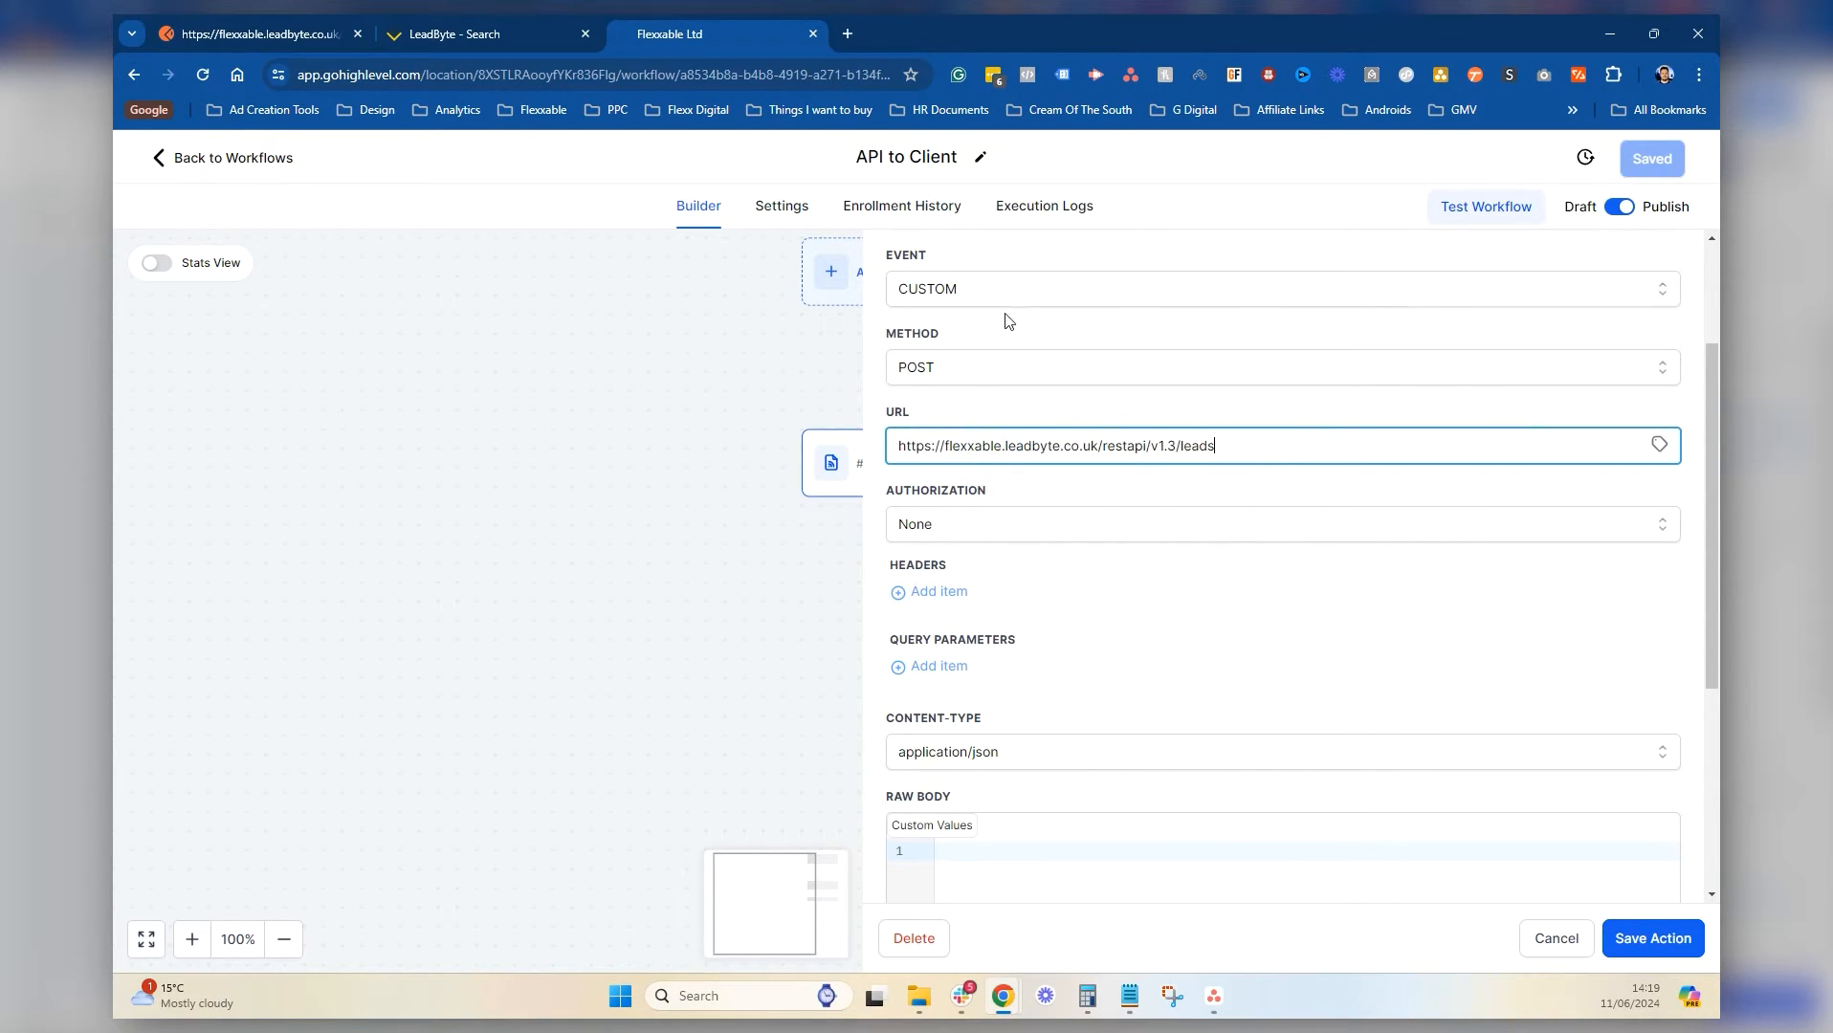
Add an x_key query parameter holding the API key copied from the notes
{"action": "left_click", "coordinate": [1362, 681]}
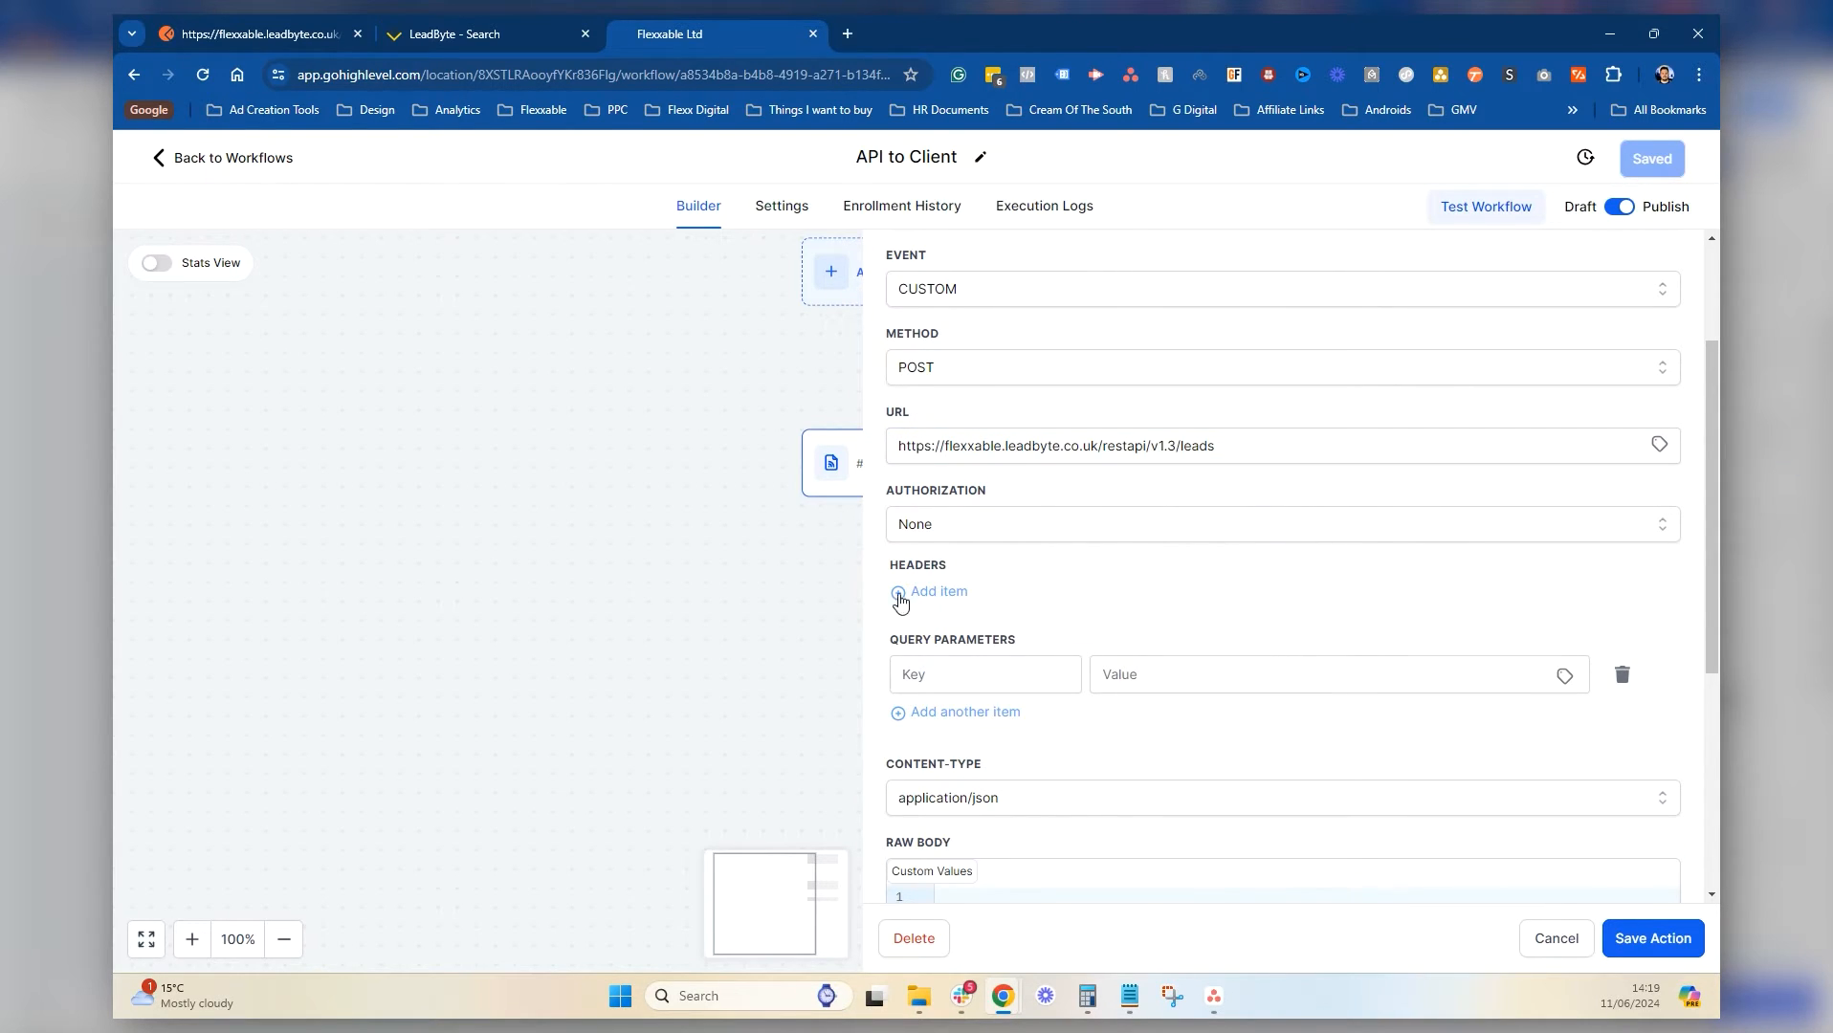
{"action": "left_click", "coordinate": [961, 674]}
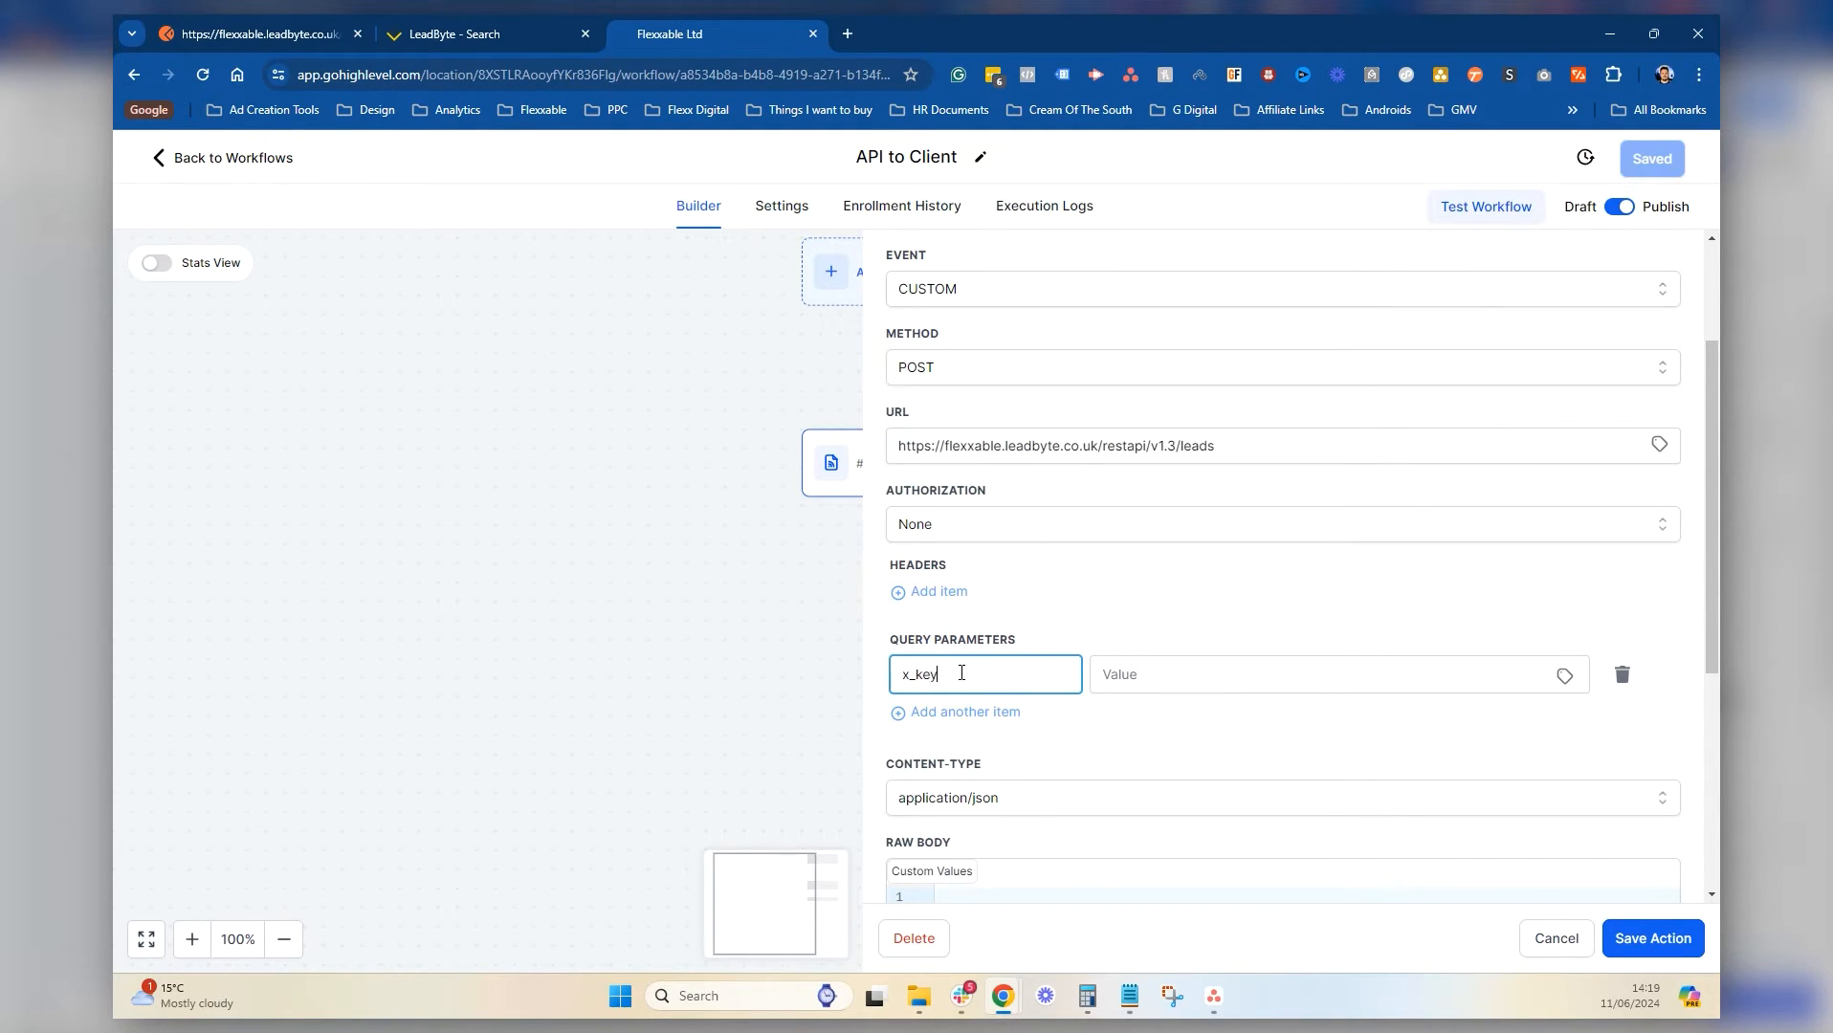
{"action": "left_click", "coordinate": [1170, 670]}
{"action": "left_click", "coordinate": [1130, 996]}
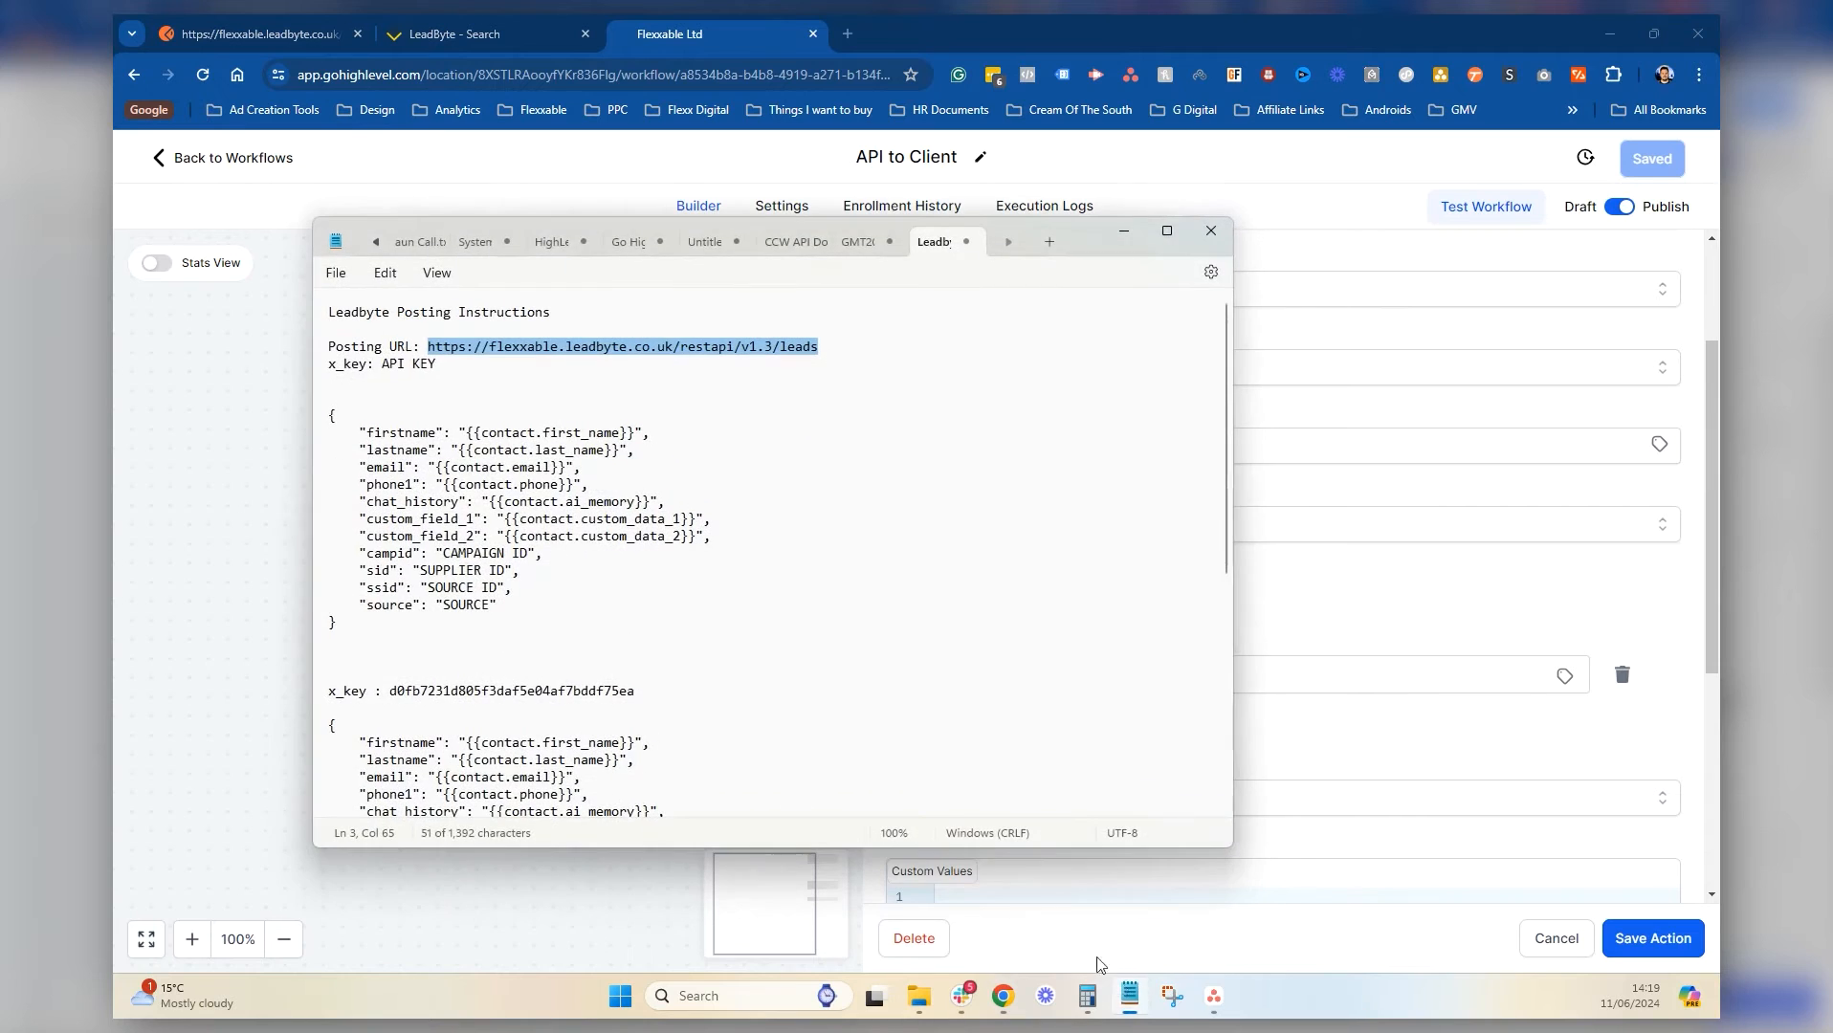
{"action": "left_click_drag", "start_coordinate": [660, 692], "coordinate": [389, 684]}
{"action": "key", "text": "ctrl+c"}
{"action": "left_click", "coordinate": [1125, 239]}
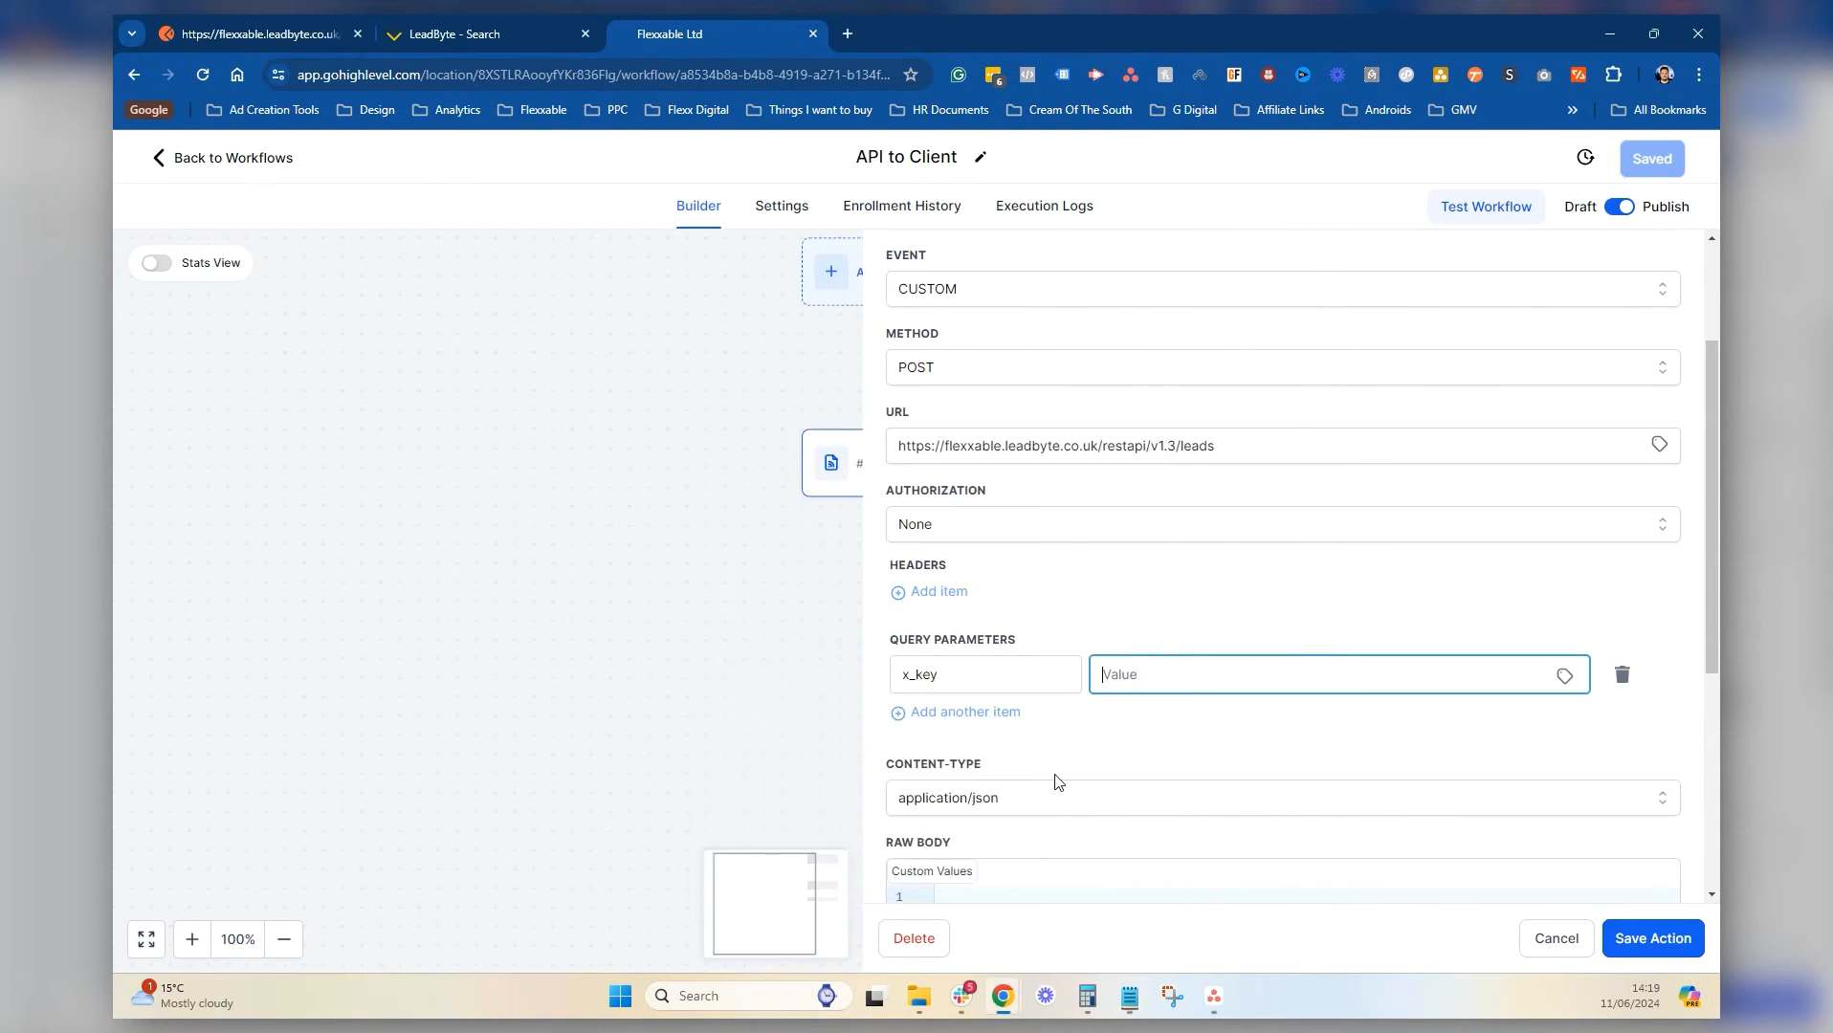
{"action": "key", "text": "ctrl+v"}
Copy the sample LeadByte contact JSON body from the Notepad instructions
{"action": "scroll", "coordinate": [1198, 689], "scroll_direction": "down", "scroll_amount": 5}
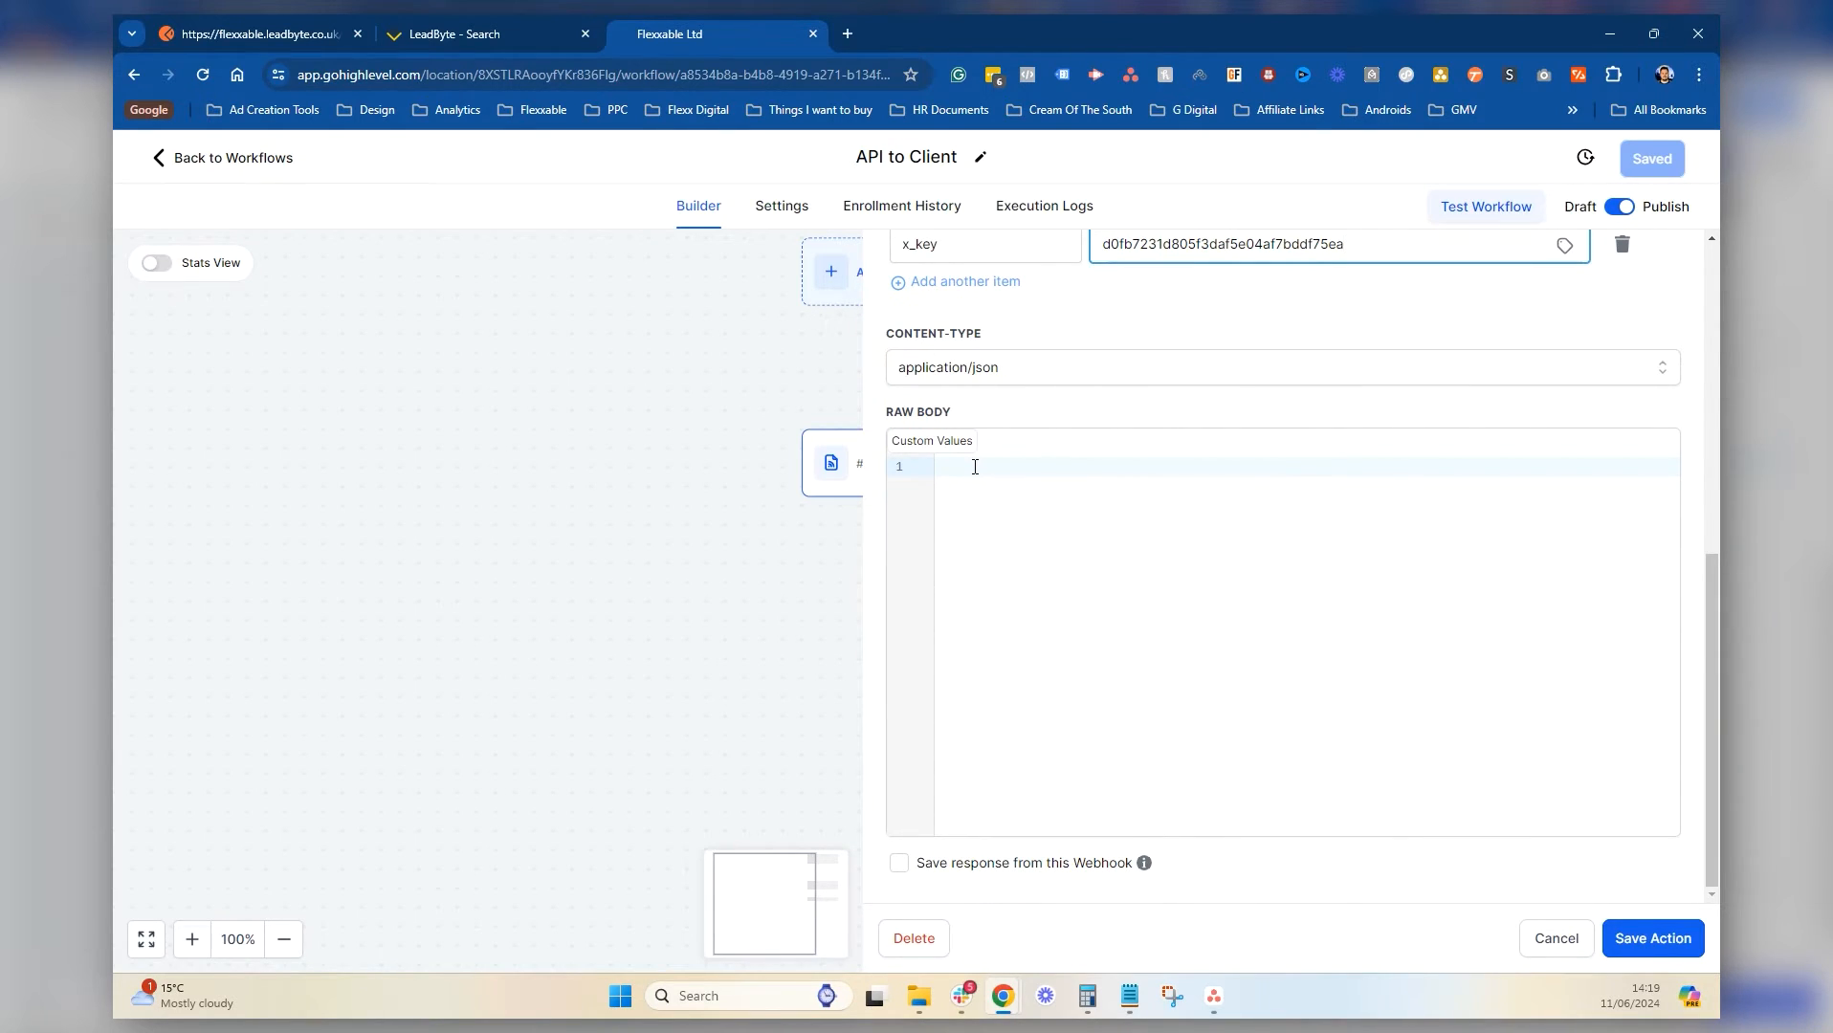
{"action": "left_click", "coordinate": [1119, 998]}
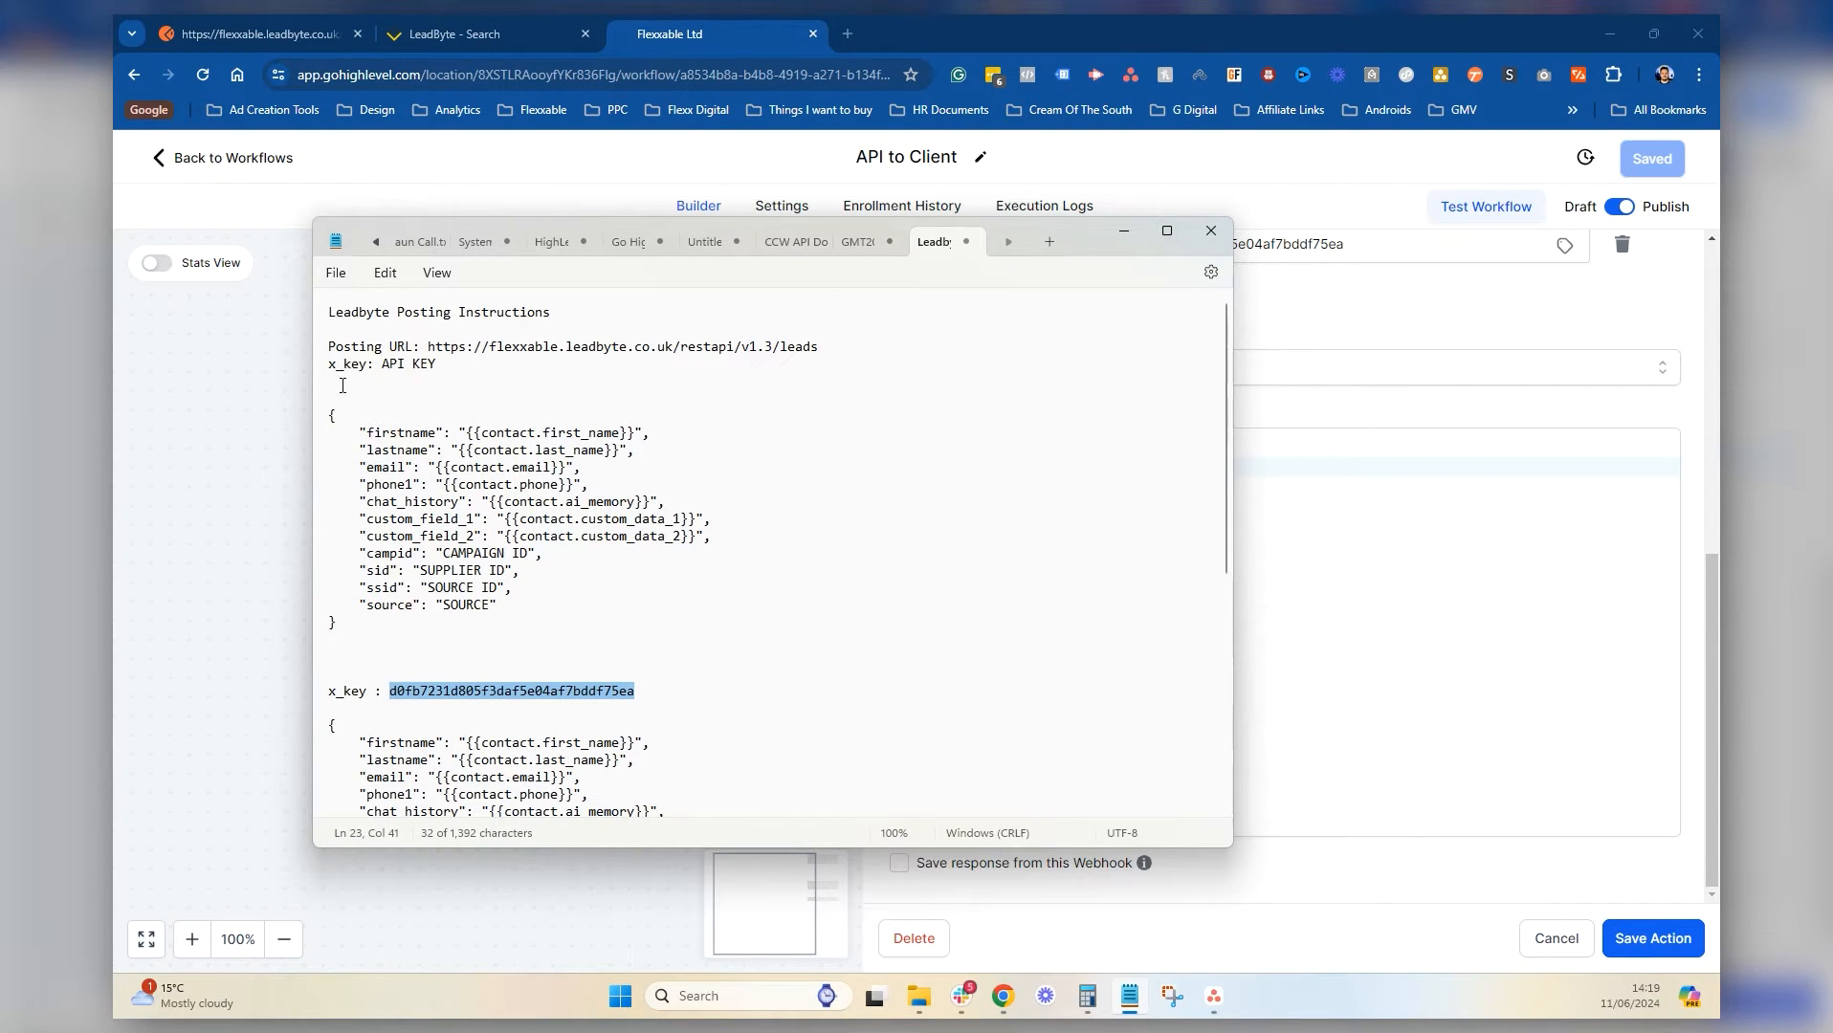
{"action": "left_click", "coordinate": [580, 428]}
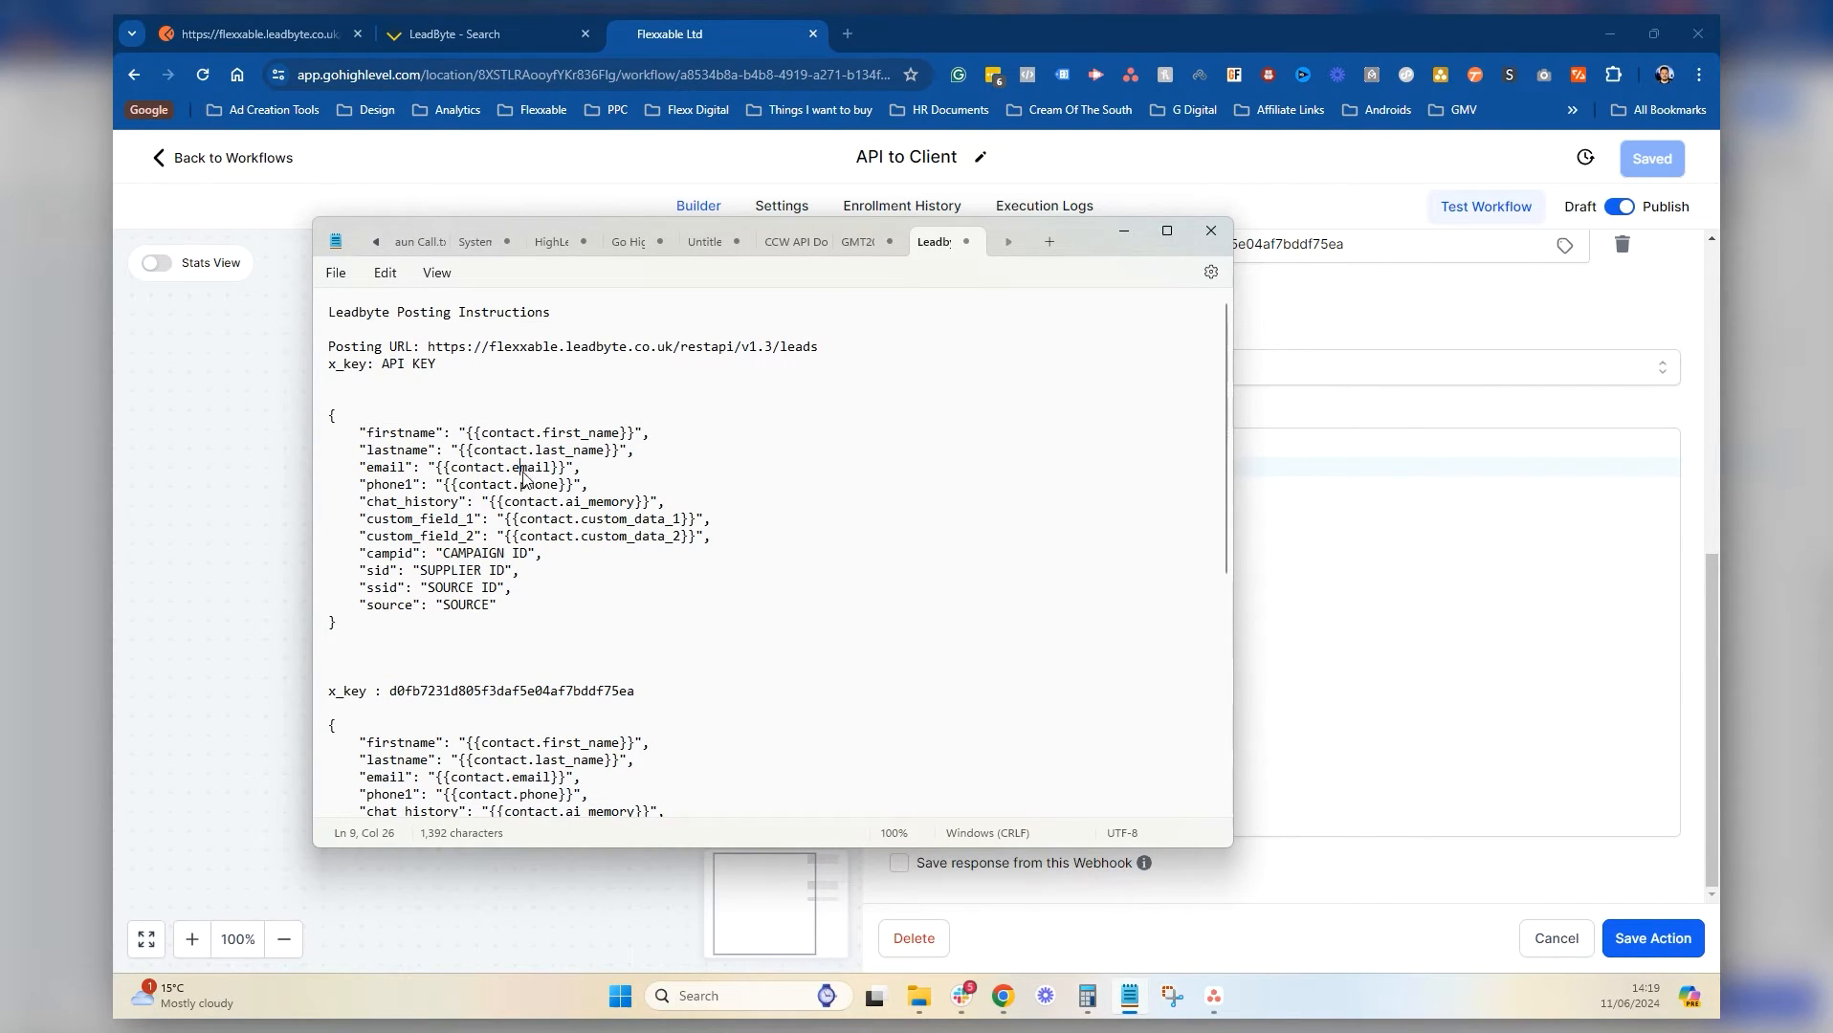
{"action": "left_click", "coordinate": [565, 501]}
{"action": "left_click_drag", "start_coordinate": [360, 631], "coordinate": [331, 425]}
{"action": "key", "text": "ctrl+c"}
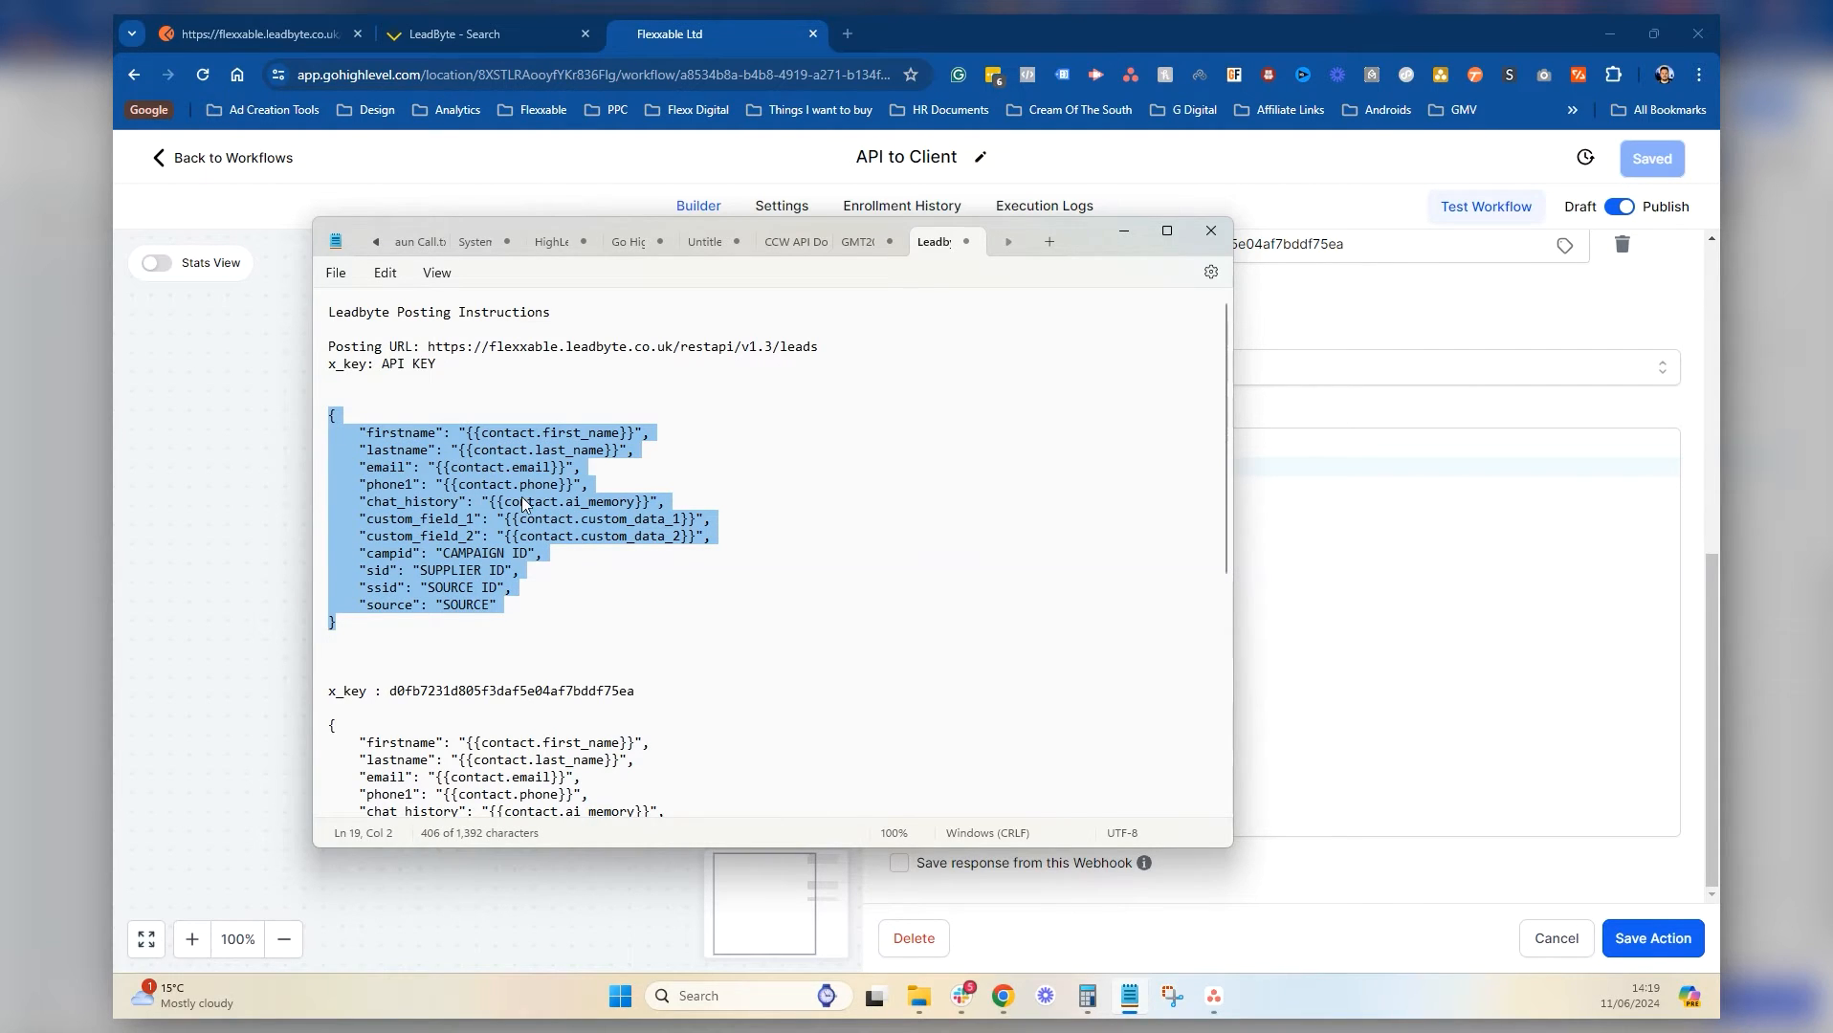
{"action": "left_click", "coordinate": [1124, 231]}
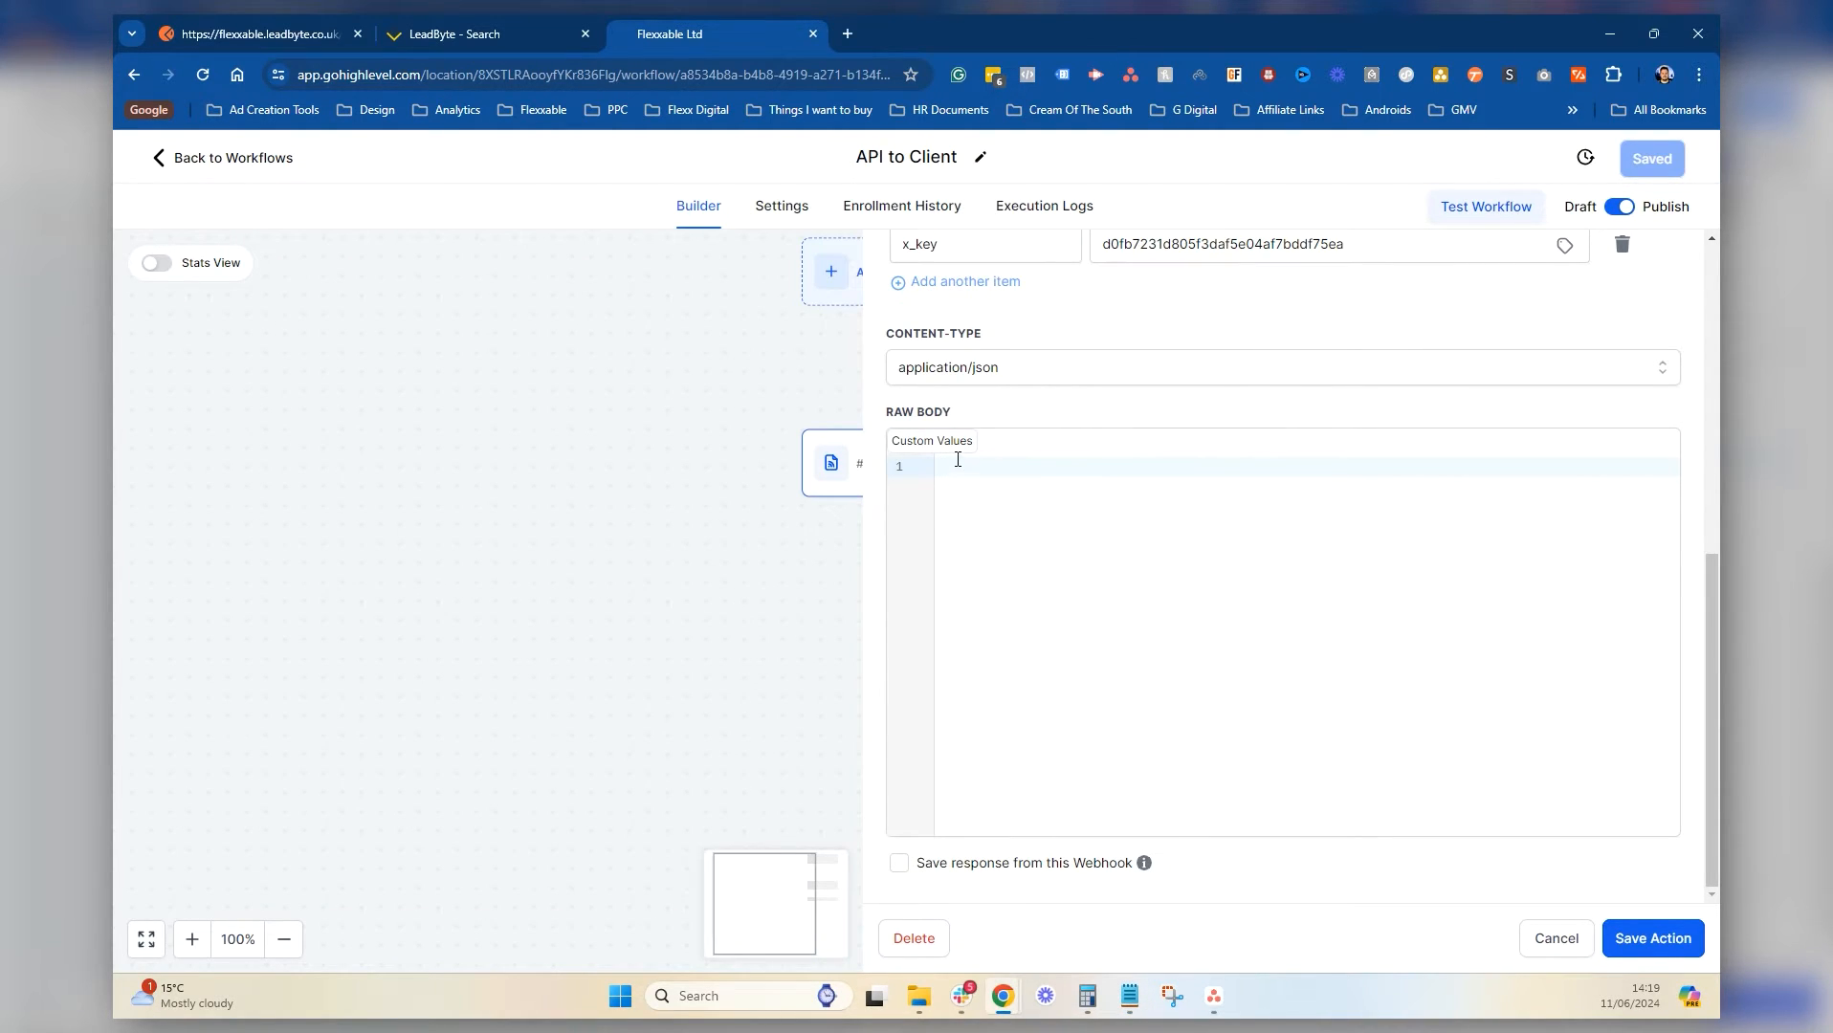
Paste the JSON into the webhook's raw body and inspect the error flagged on the phone1 line
{"action": "left_click", "coordinate": [957, 461]}
{"action": "key", "text": "ctrl+v"}
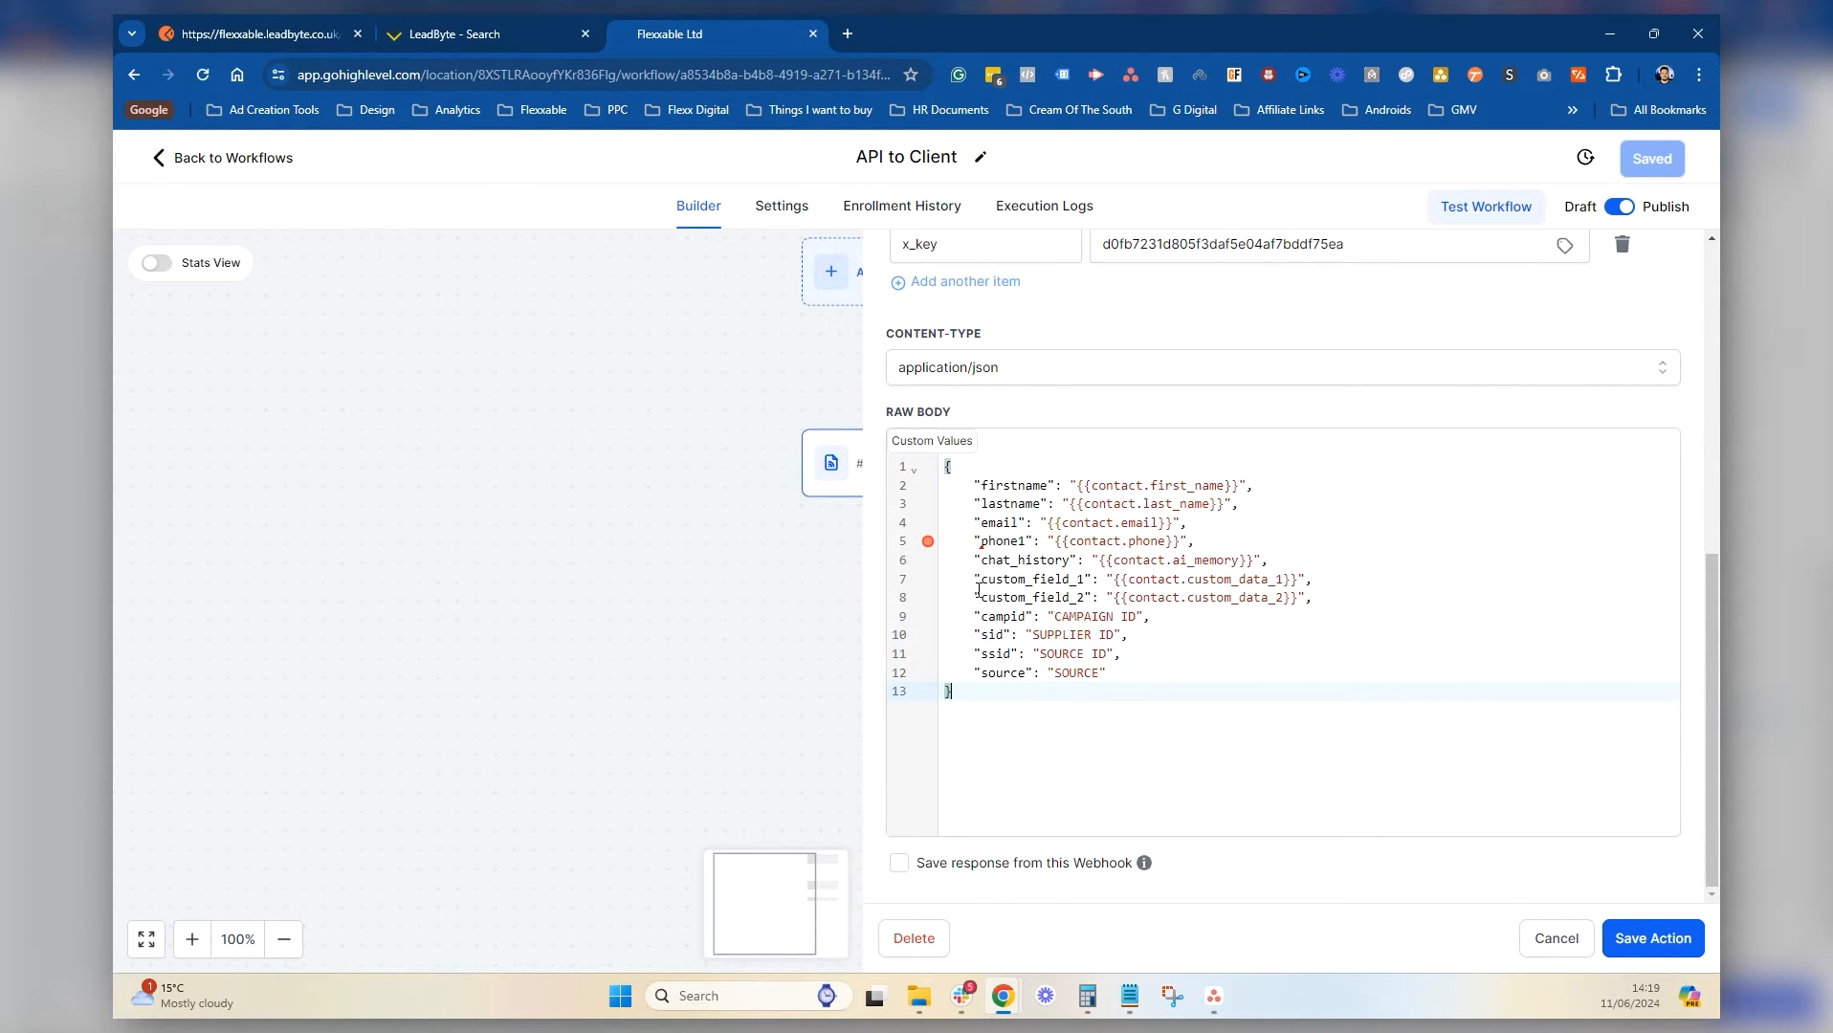
{"action": "left_click", "coordinate": [983, 542]}
On body line 7, replace custom_data_1 with the {{contact.custom_field_1}} placeholder and clear leftover characters
{"action": "mouse_move", "coordinate": [929, 543]}
{"action": "left_click", "coordinate": [1272, 580]}
{"action": "key", "text": "BackSpace"}
{"action": "key", "text": "BackSpace"}
{"action": "key", "text": "BackSpace"}
{"action": "key", "text": "BackSpace"}
{"action": "type", "text": "field_1}}\""}
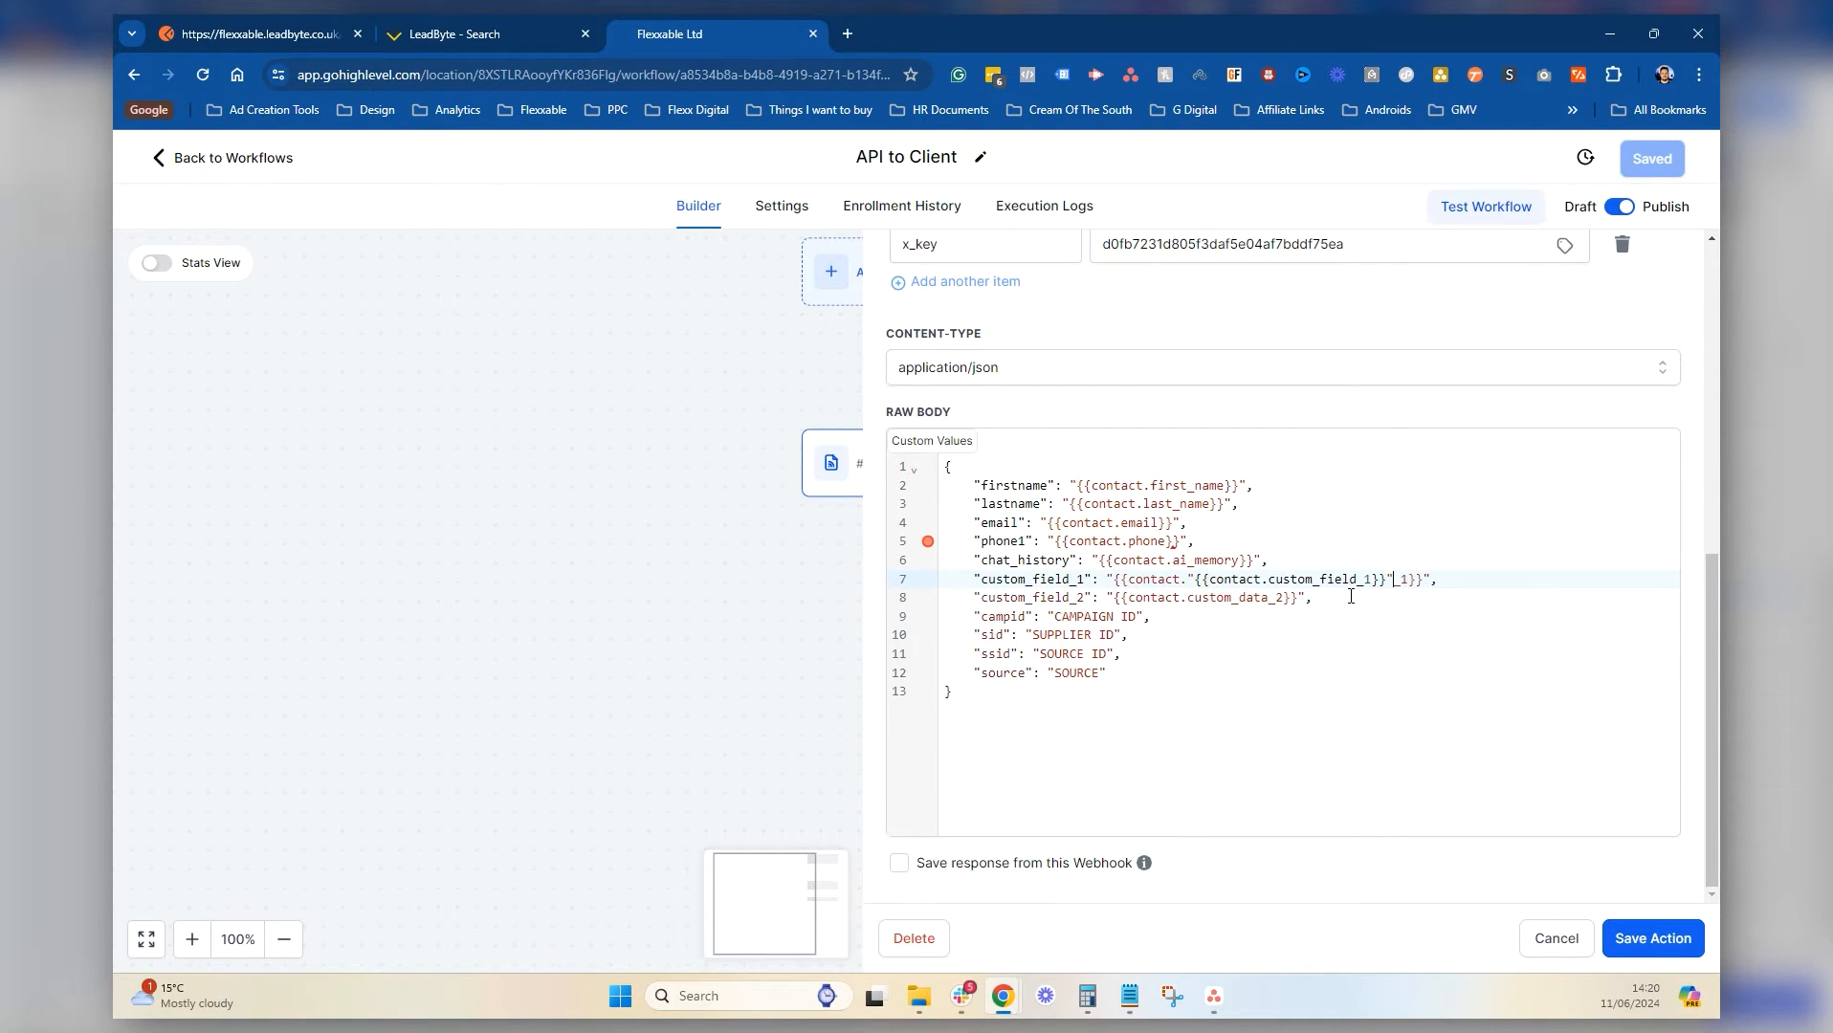
{"action": "left_click", "coordinate": [1350, 598]}
{"action": "key", "text": "BackSpace"}
{"action": "key", "text": "Delete"}
{"action": "key", "text": "Delete"}
{"action": "left_click", "coordinate": [1354, 675]}
{"action": "left_click", "coordinate": [1196, 579]}
{"action": "key", "text": "BackSpace"}
{"action": "key", "text": "BackSpace"}
{"action": "key", "text": "BackSpace"}
{"action": "key", "text": "BackSpace"}
{"action": "key", "text": "BackSpace"}
{"action": "key", "text": "BackSpace"}
{"action": "key", "text": "BackSpace"}
{"action": "key", "text": "BackSpace"}
{"action": "key", "text": "BackSpace"}
{"action": "key", "text": "BackSpace"}
{"action": "key", "text": "BackSpace"}
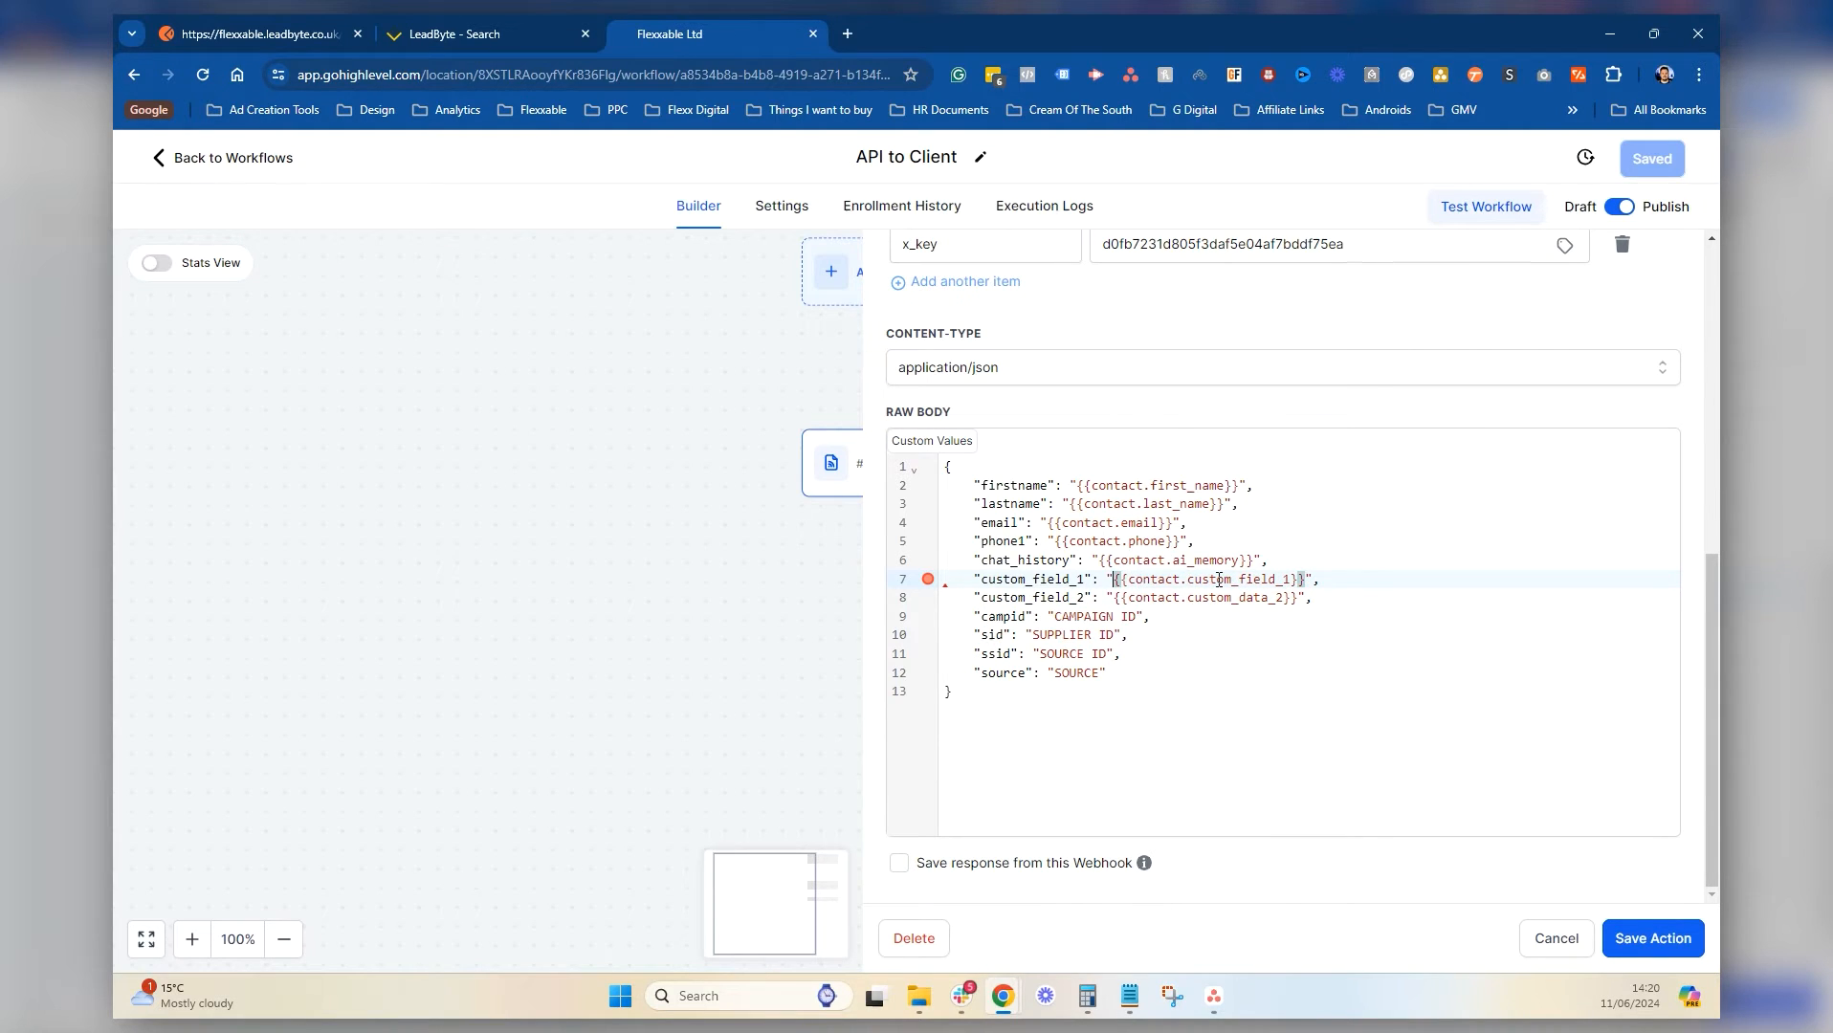
{"action": "left_click", "coordinate": [1324, 743]}
On line 8, replace custom_data_2 with {{contact.custom_field_2}} and fix the stray quote
{"action": "left_click_drag", "start_coordinate": [1299, 598], "coordinate": [1113, 598]}
{"action": "key", "text": "BackSpace"}
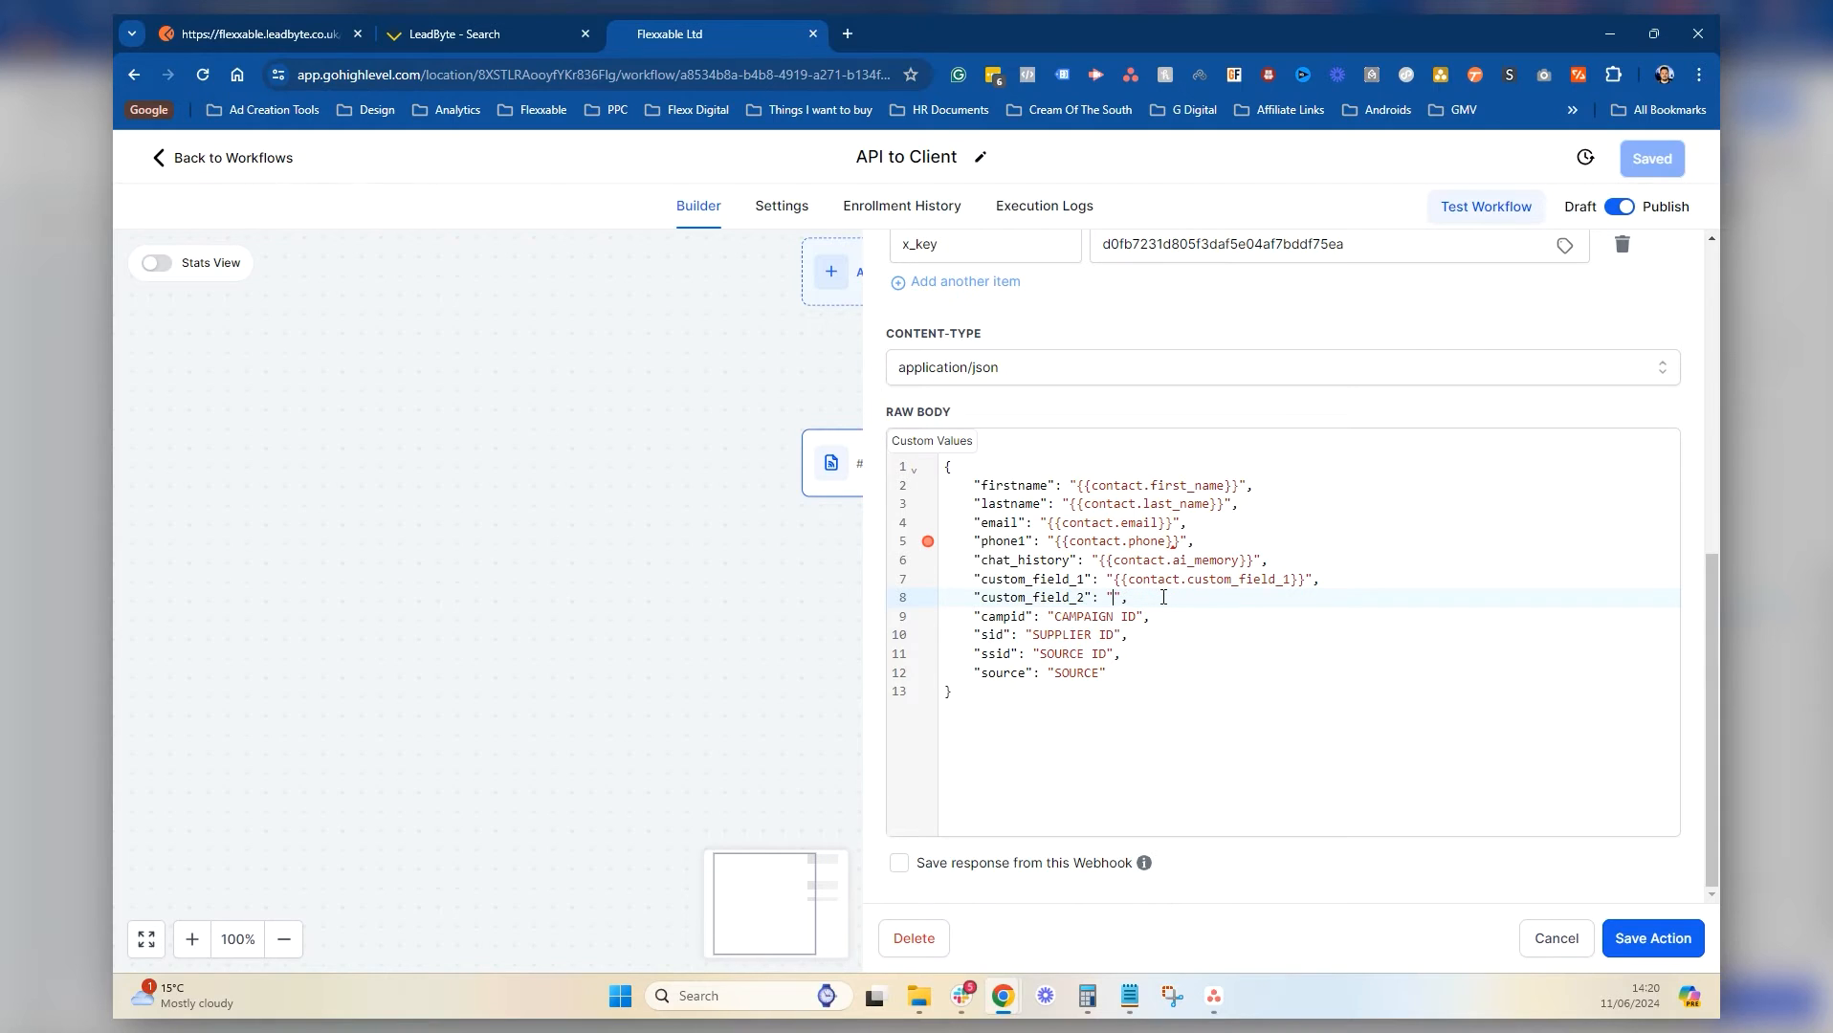
{"action": "type", "text": "{{conta"}
{"action": "type", "text": "ct.c"}
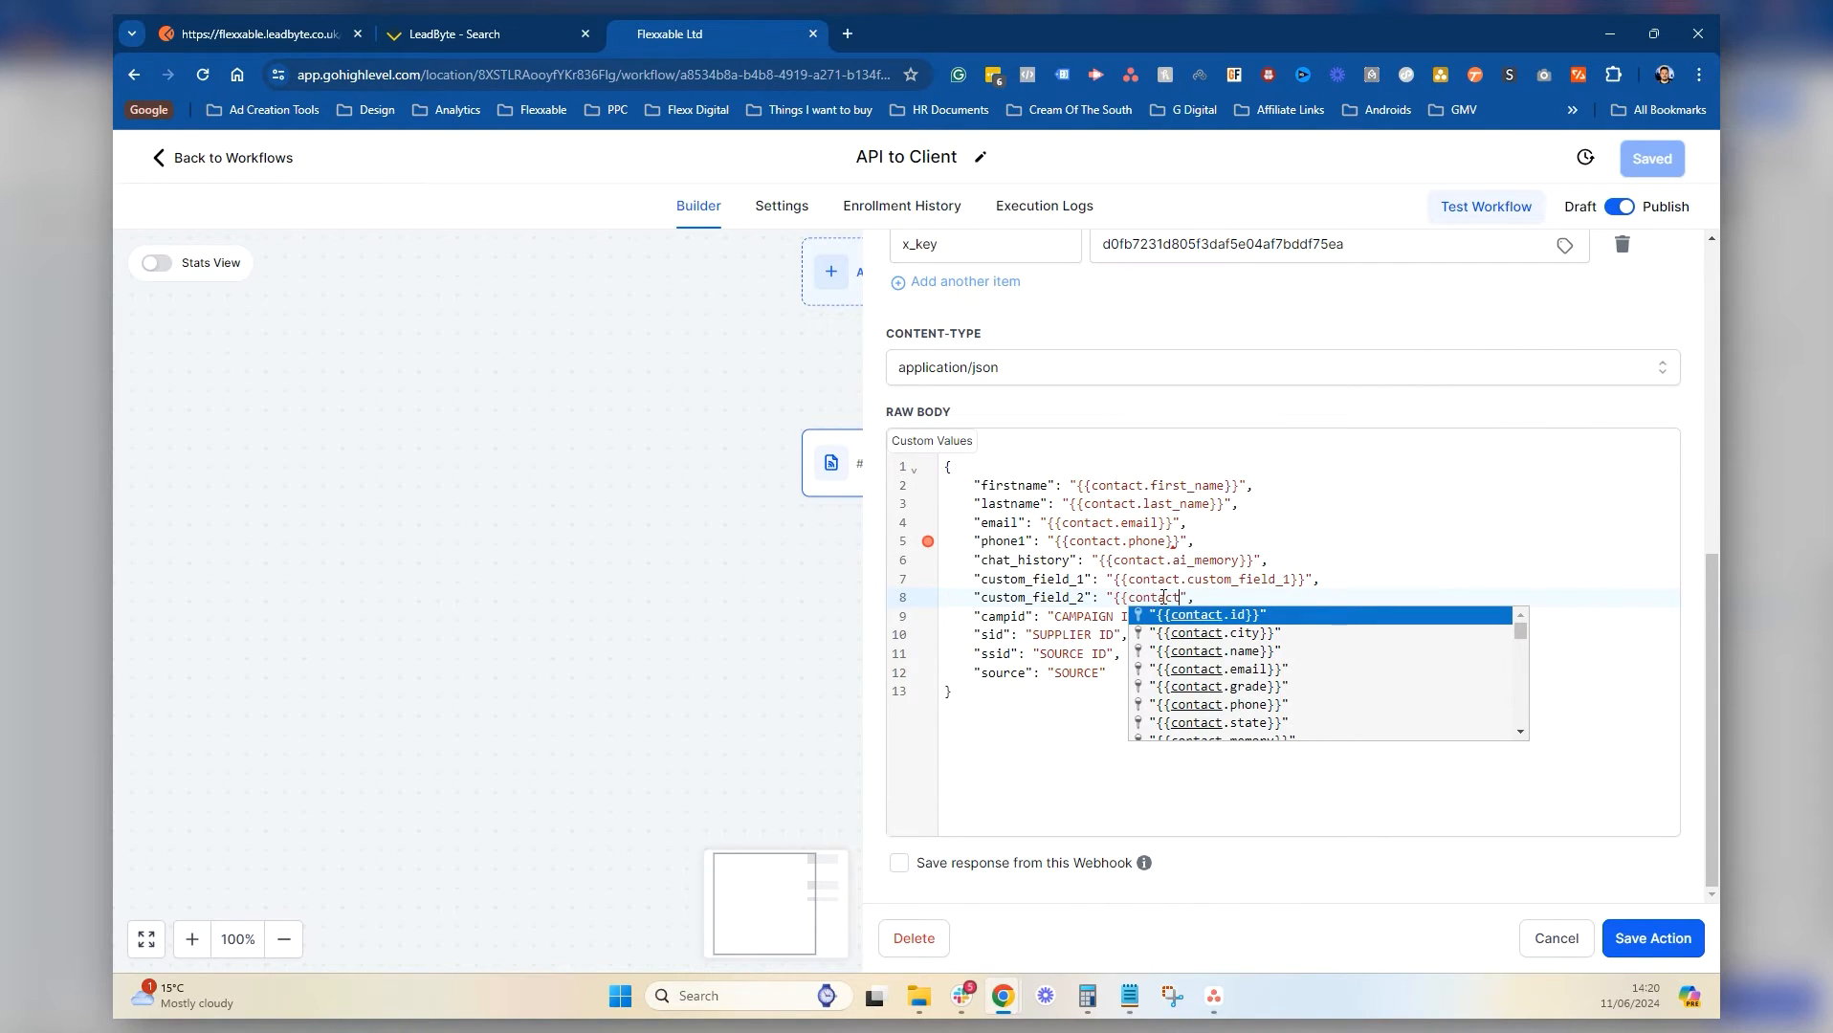
{"action": "type", "text": "ustom"}
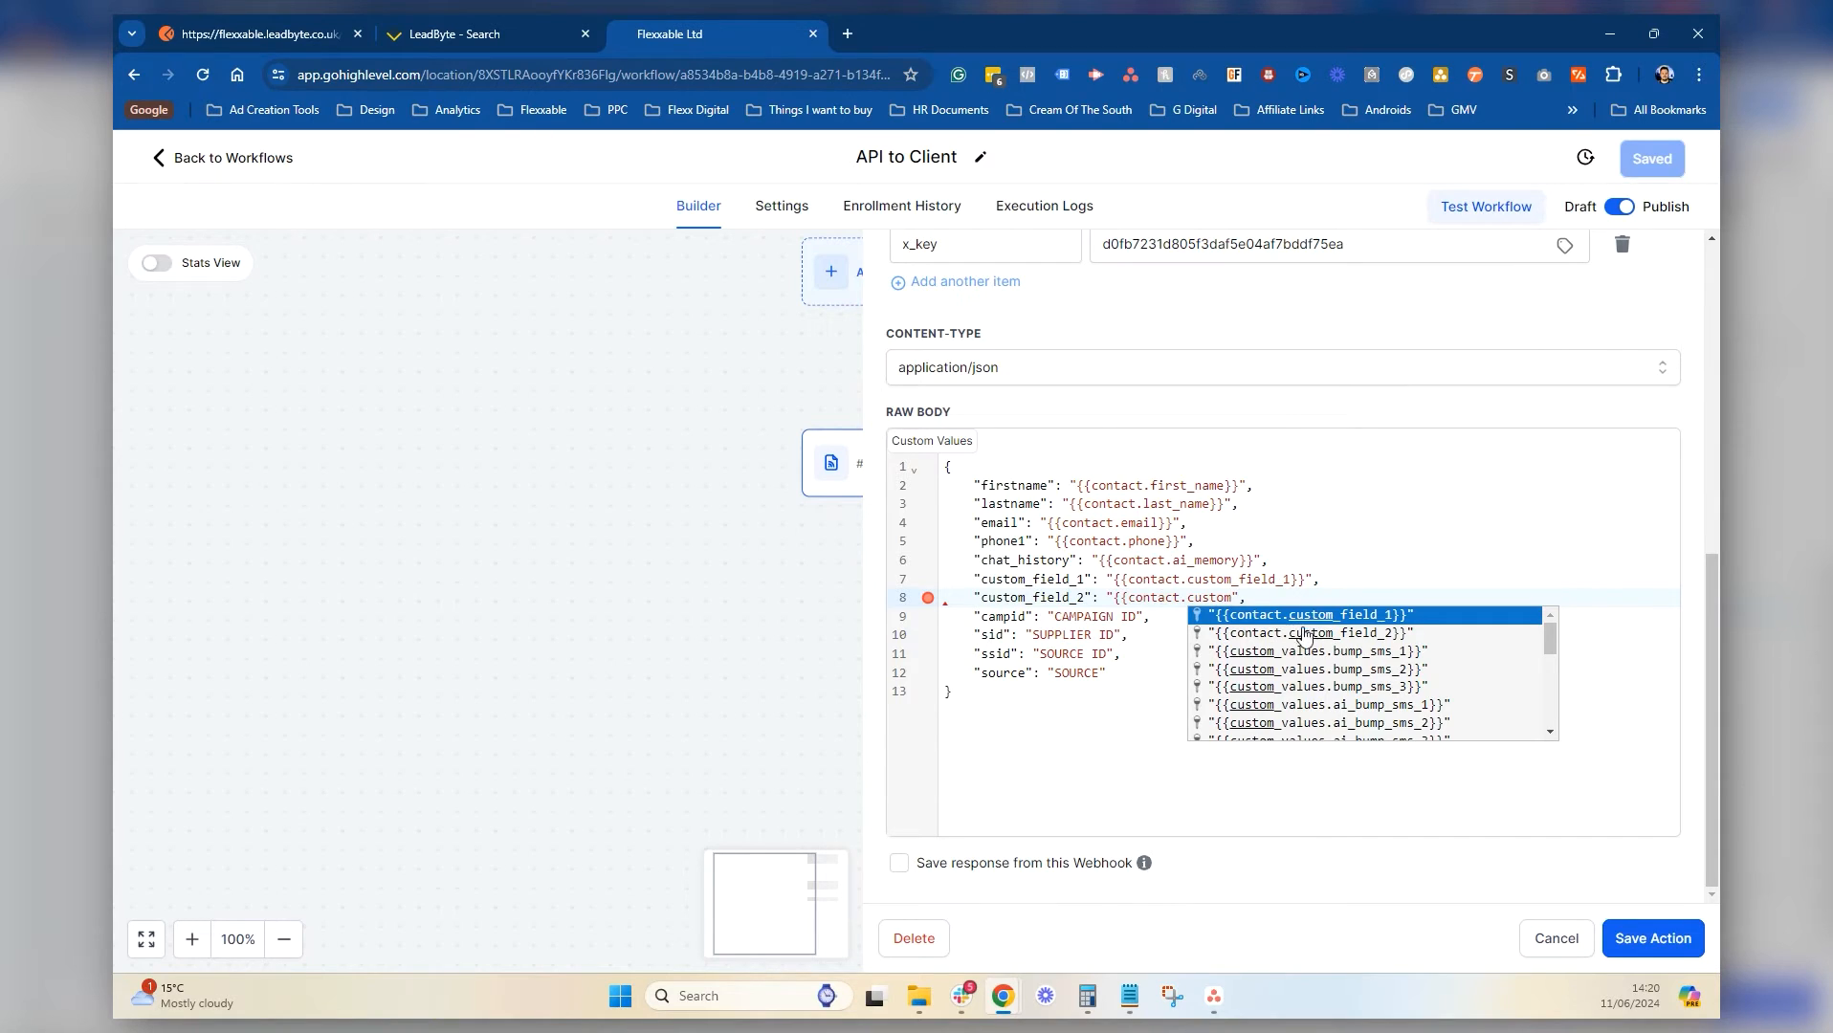
{"action": "left_click", "coordinate": [1351, 632]}
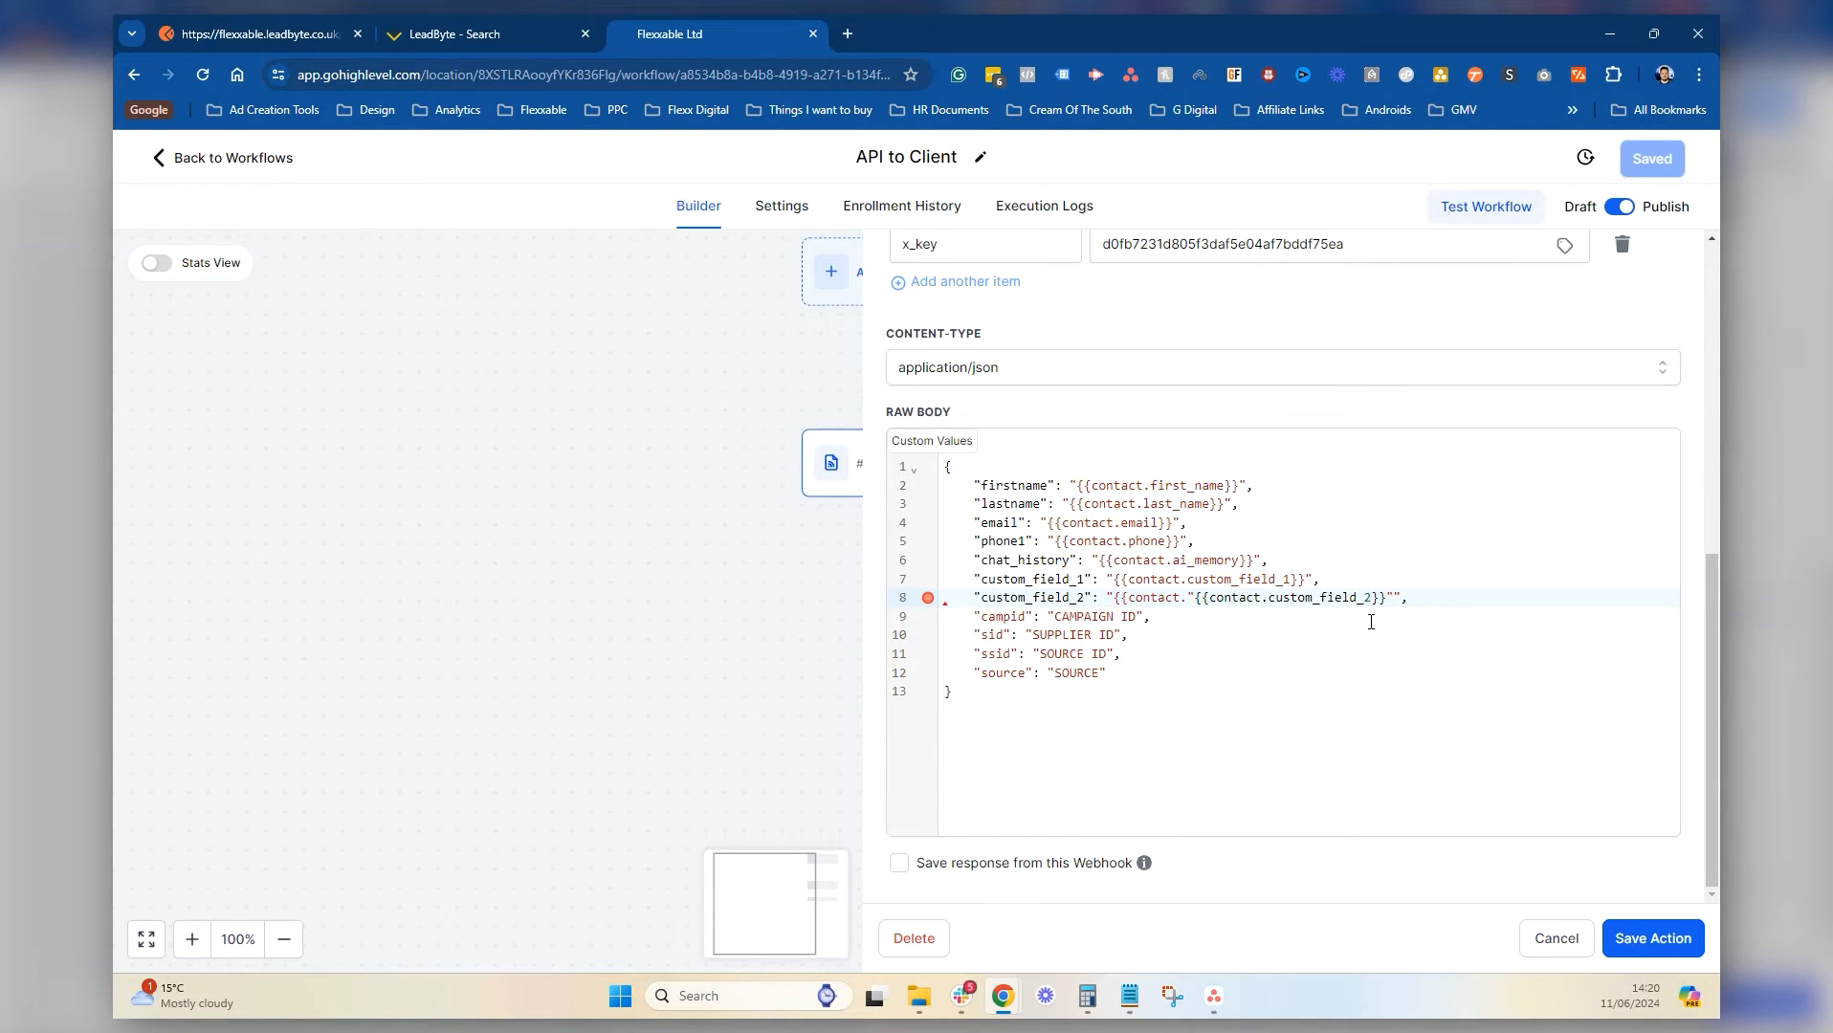
{"action": "left_click_drag", "start_coordinate": [1193, 598], "coordinate": [1110, 598]}
{"action": "key", "text": "BackSpace"}
{"action": "left_click", "coordinate": [1281, 650]}
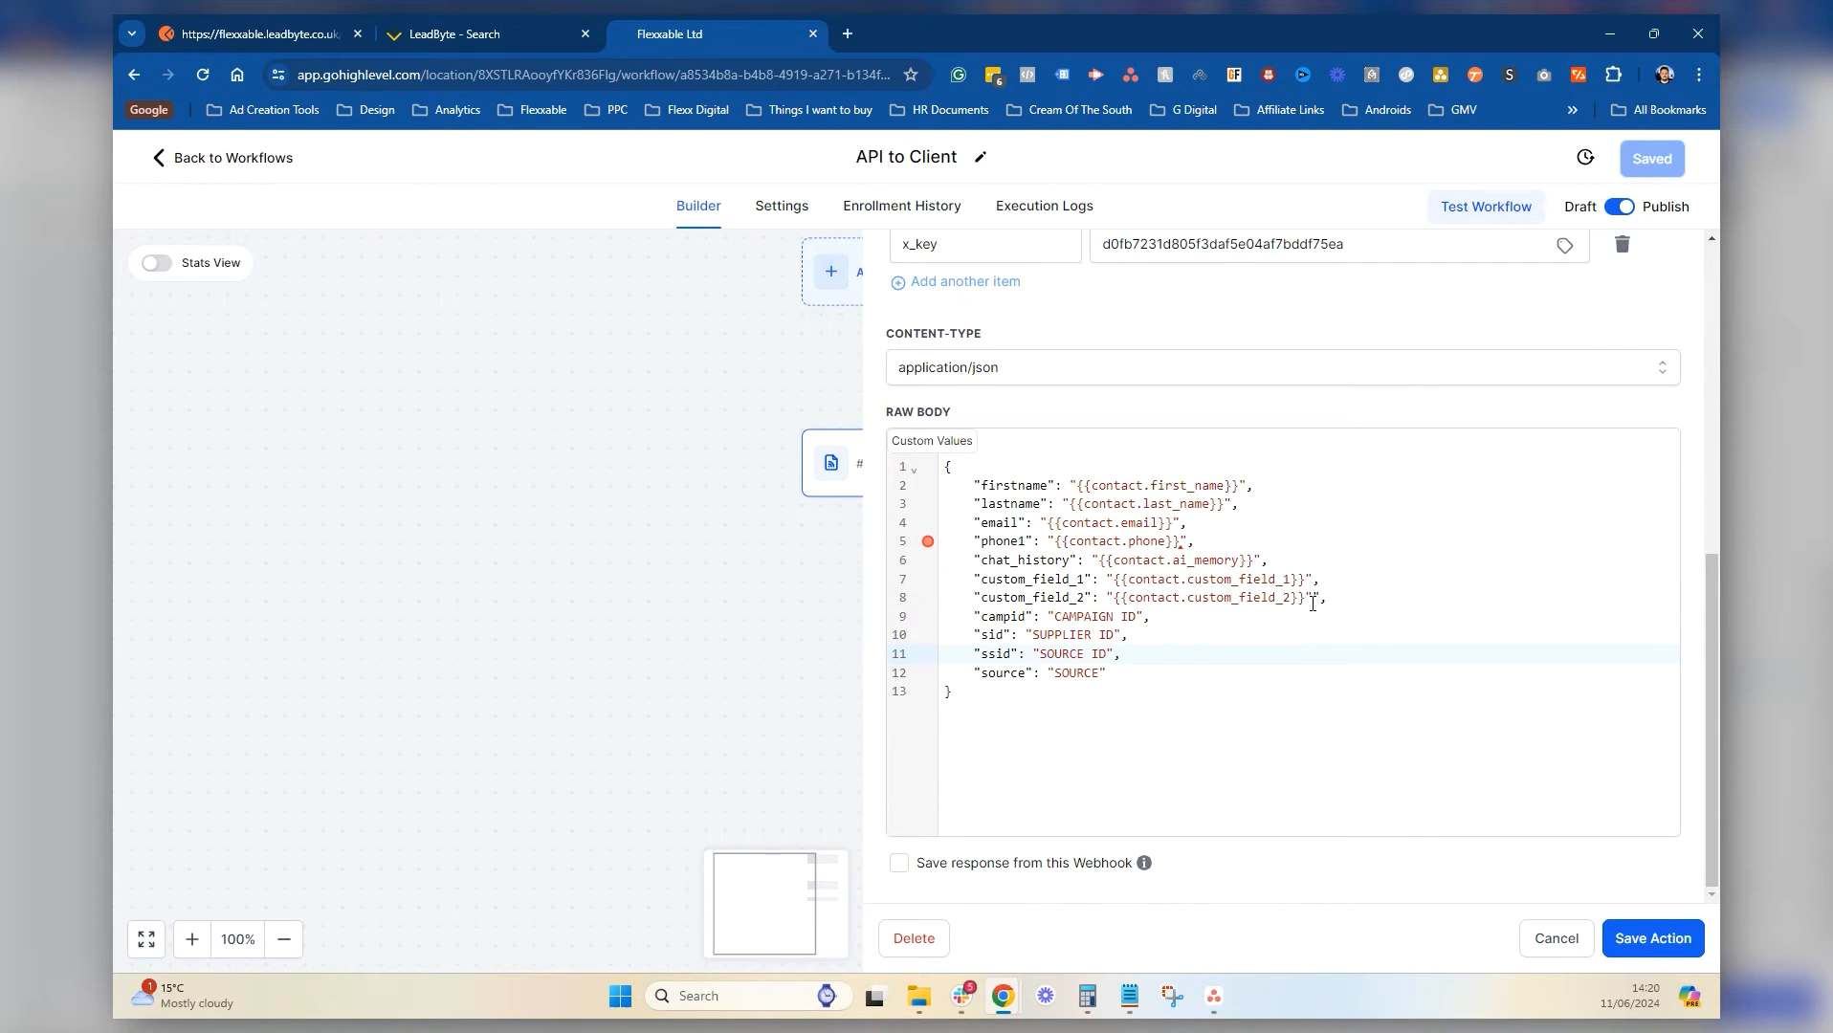
{"action": "left_click", "coordinate": [1313, 601]}
{"action": "key", "text": "BackSpace"}
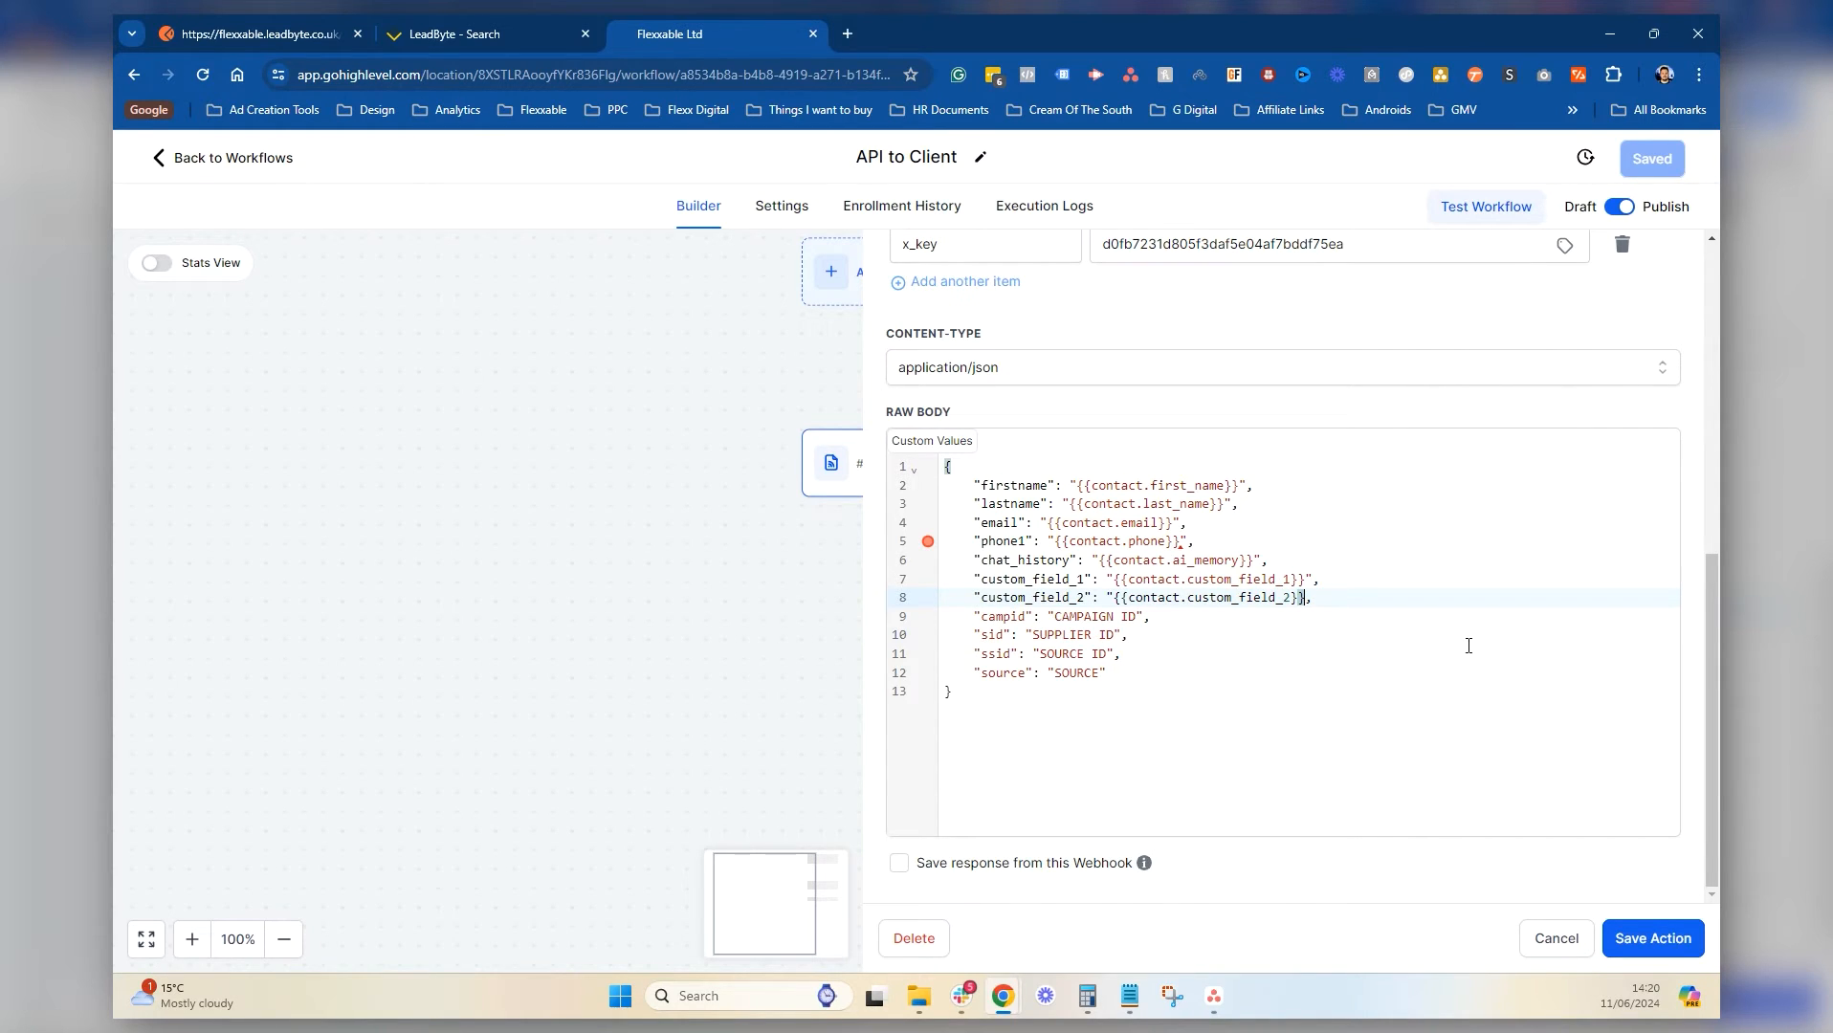
{"action": "type", "text": "\""}
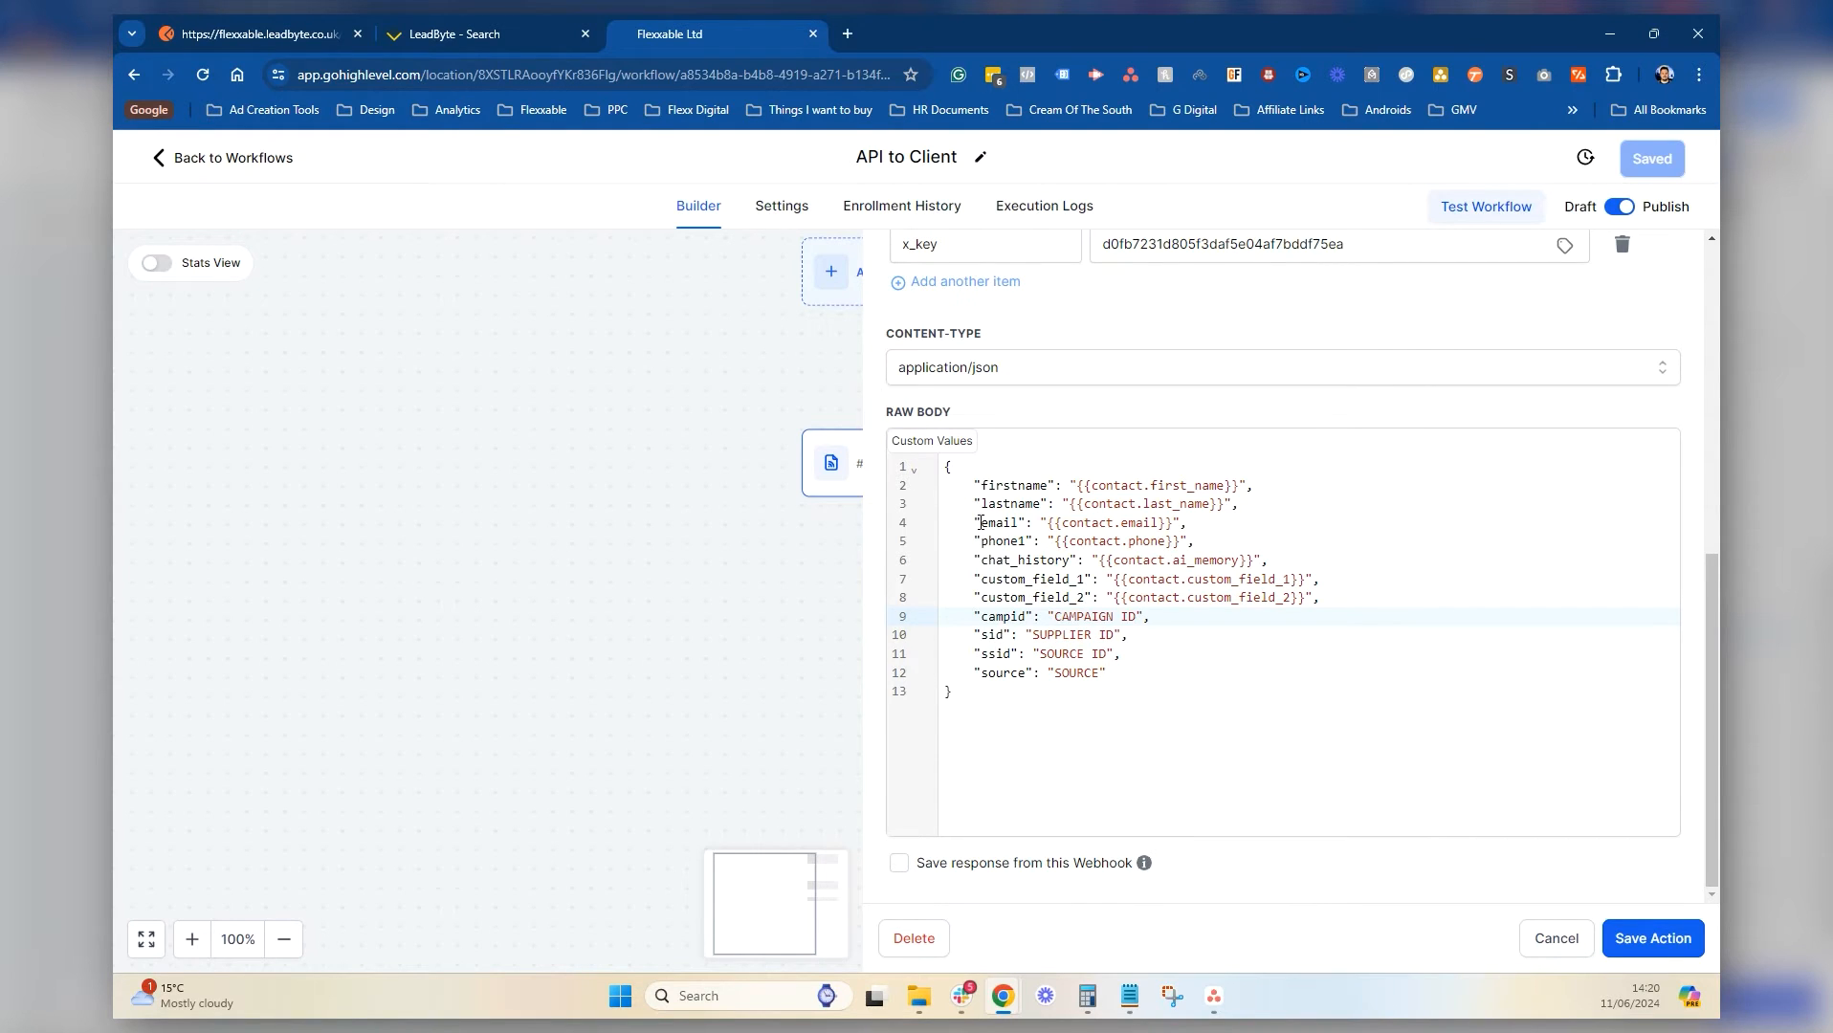
Rename custom_data_1/2 to custom_field_1/2 in the Notepad posting instructions
{"action": "left_click", "coordinate": [1127, 998]}
{"action": "left_click", "coordinate": [666, 538]}
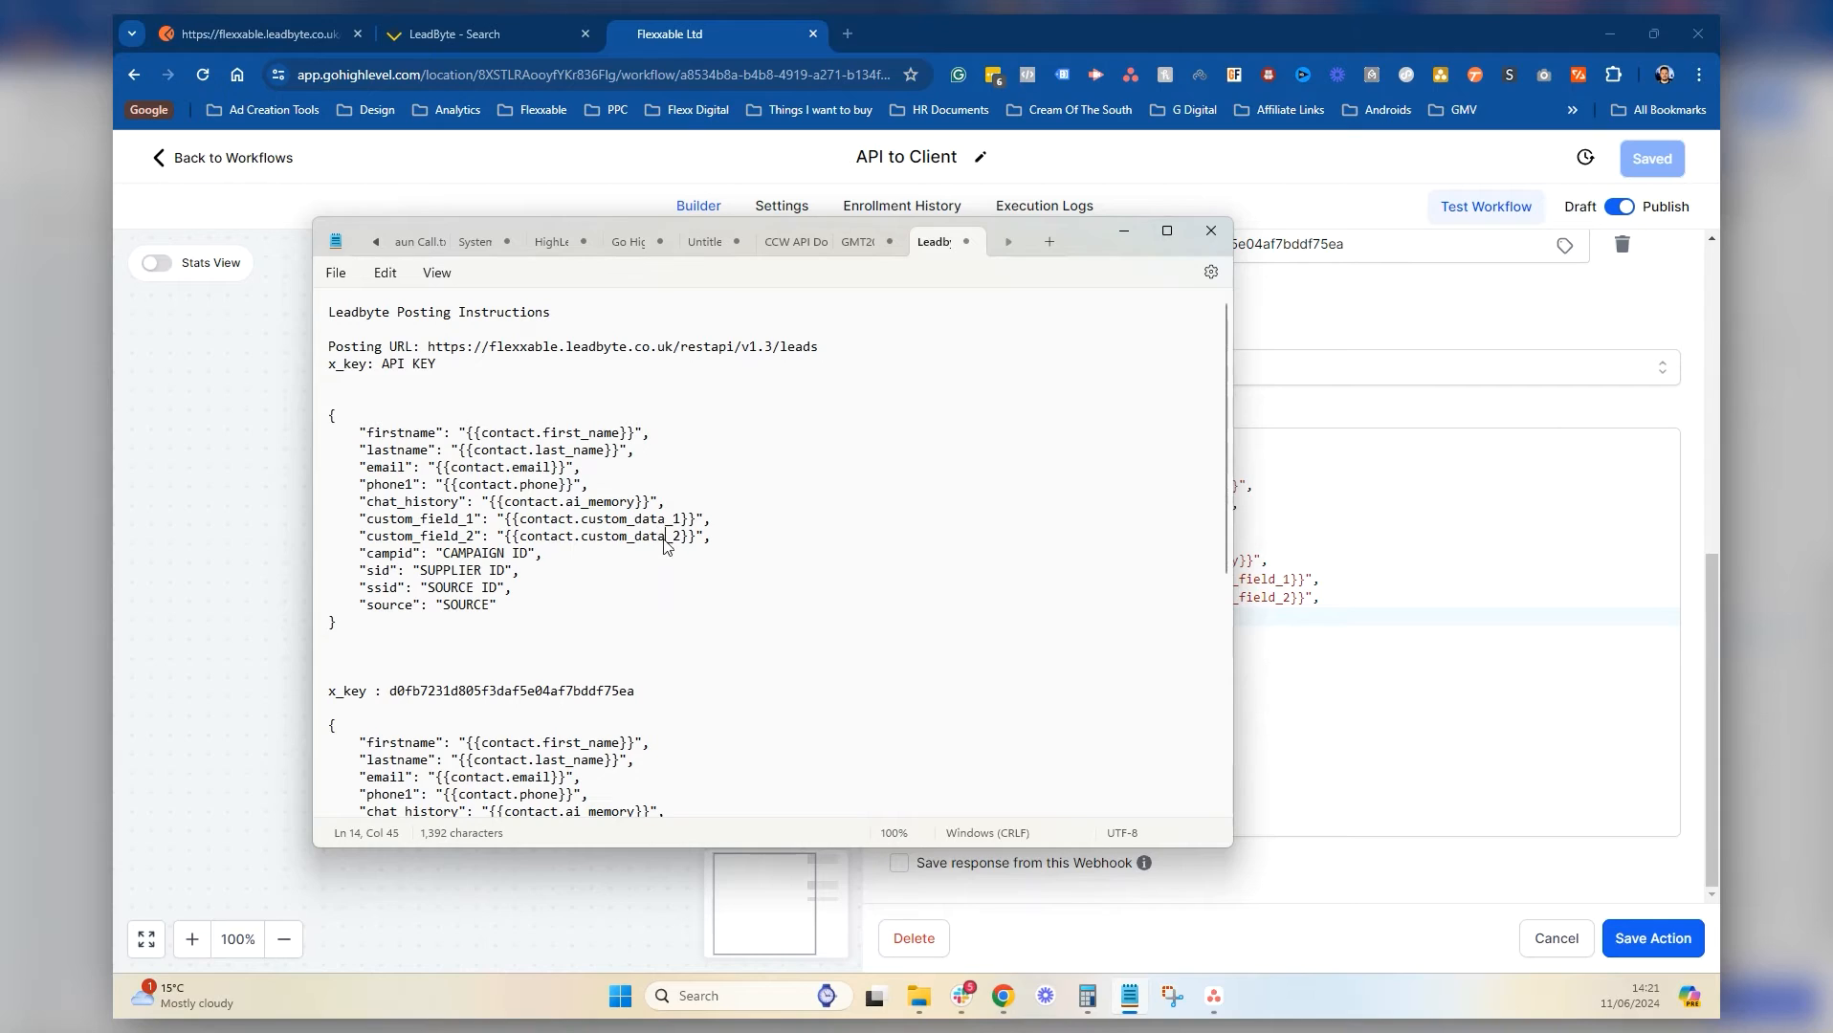
{"action": "key", "text": "BackSpace"}
{"action": "key", "text": "BackSpace"}
{"action": "key", "text": "BackSpace"}
{"action": "key", "text": "BackSpace"}
{"action": "type", "text": "fielld"}
{"action": "key", "text": "BackSpace"}
{"action": "key", "text": "BackSpace"}
{"action": "key", "text": "BackSpace"}
{"action": "key", "text": "BackSpace"}
{"action": "type", "text": "field"}
{"action": "left_click", "coordinate": [1494, 679]}
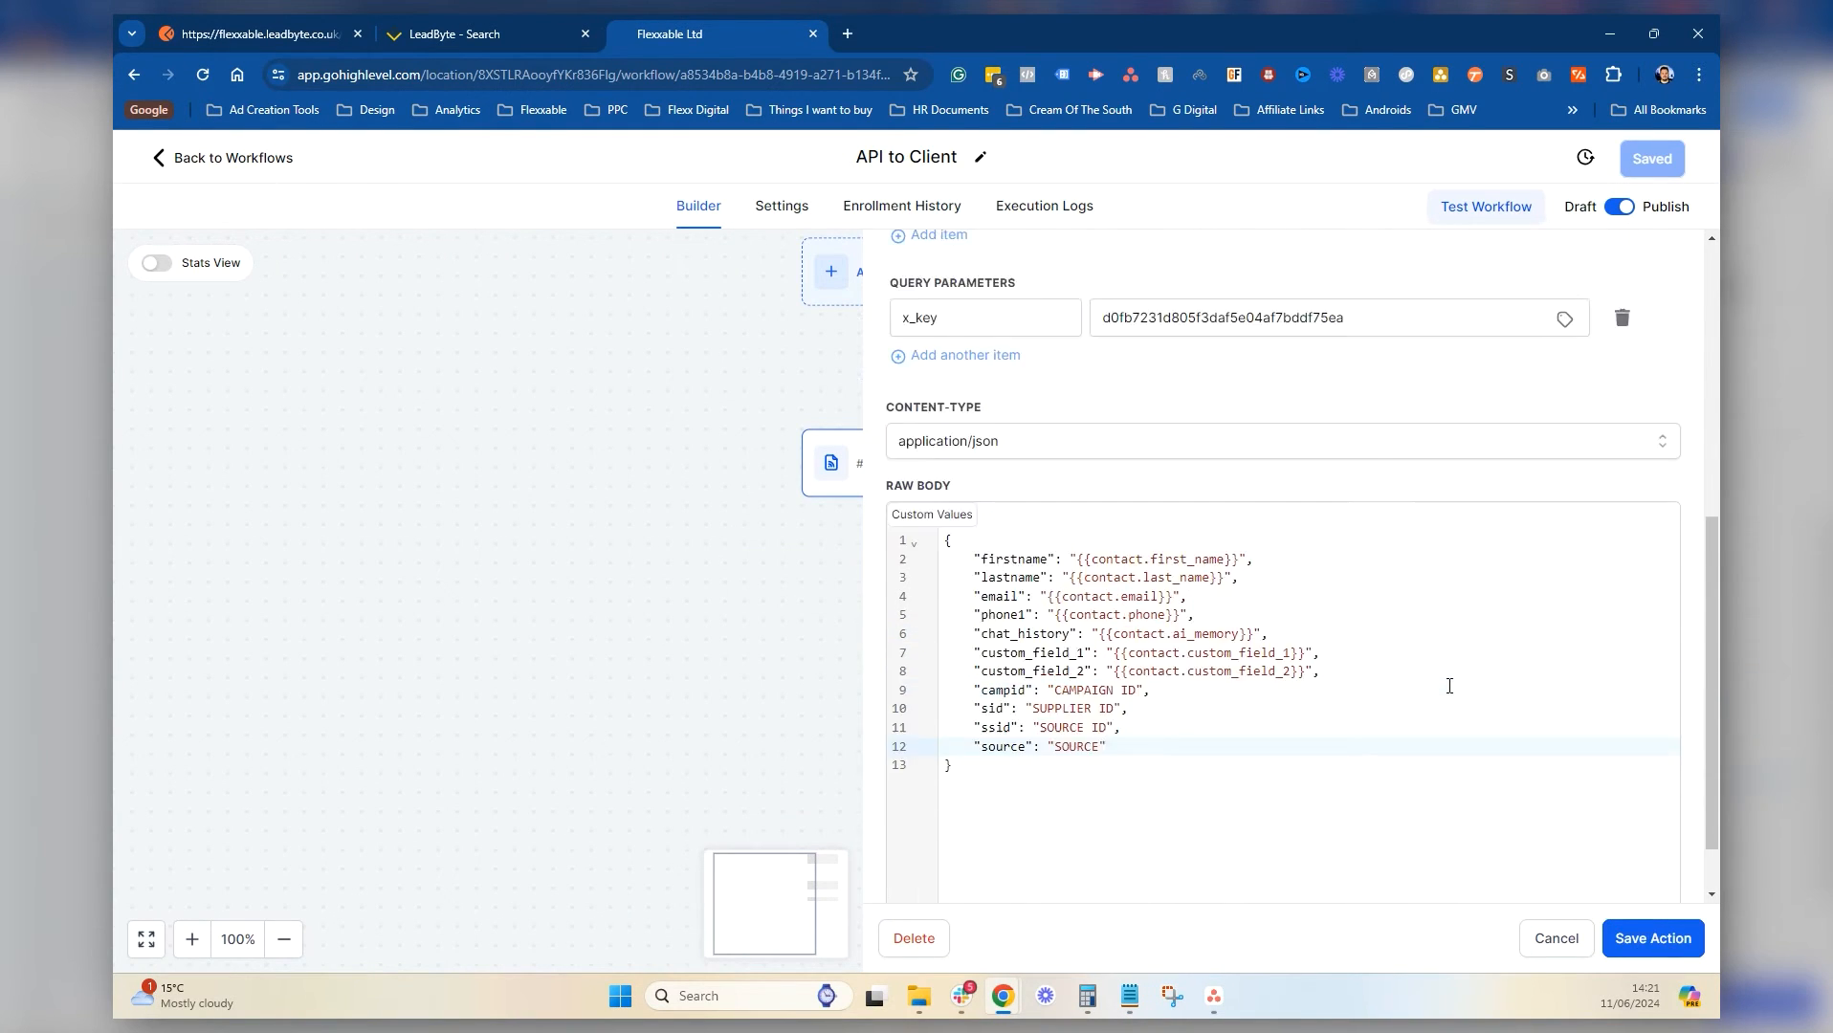
Enable 'Save response from this Webhook' and save the webhook action
{"action": "left_click", "coordinate": [898, 863]}
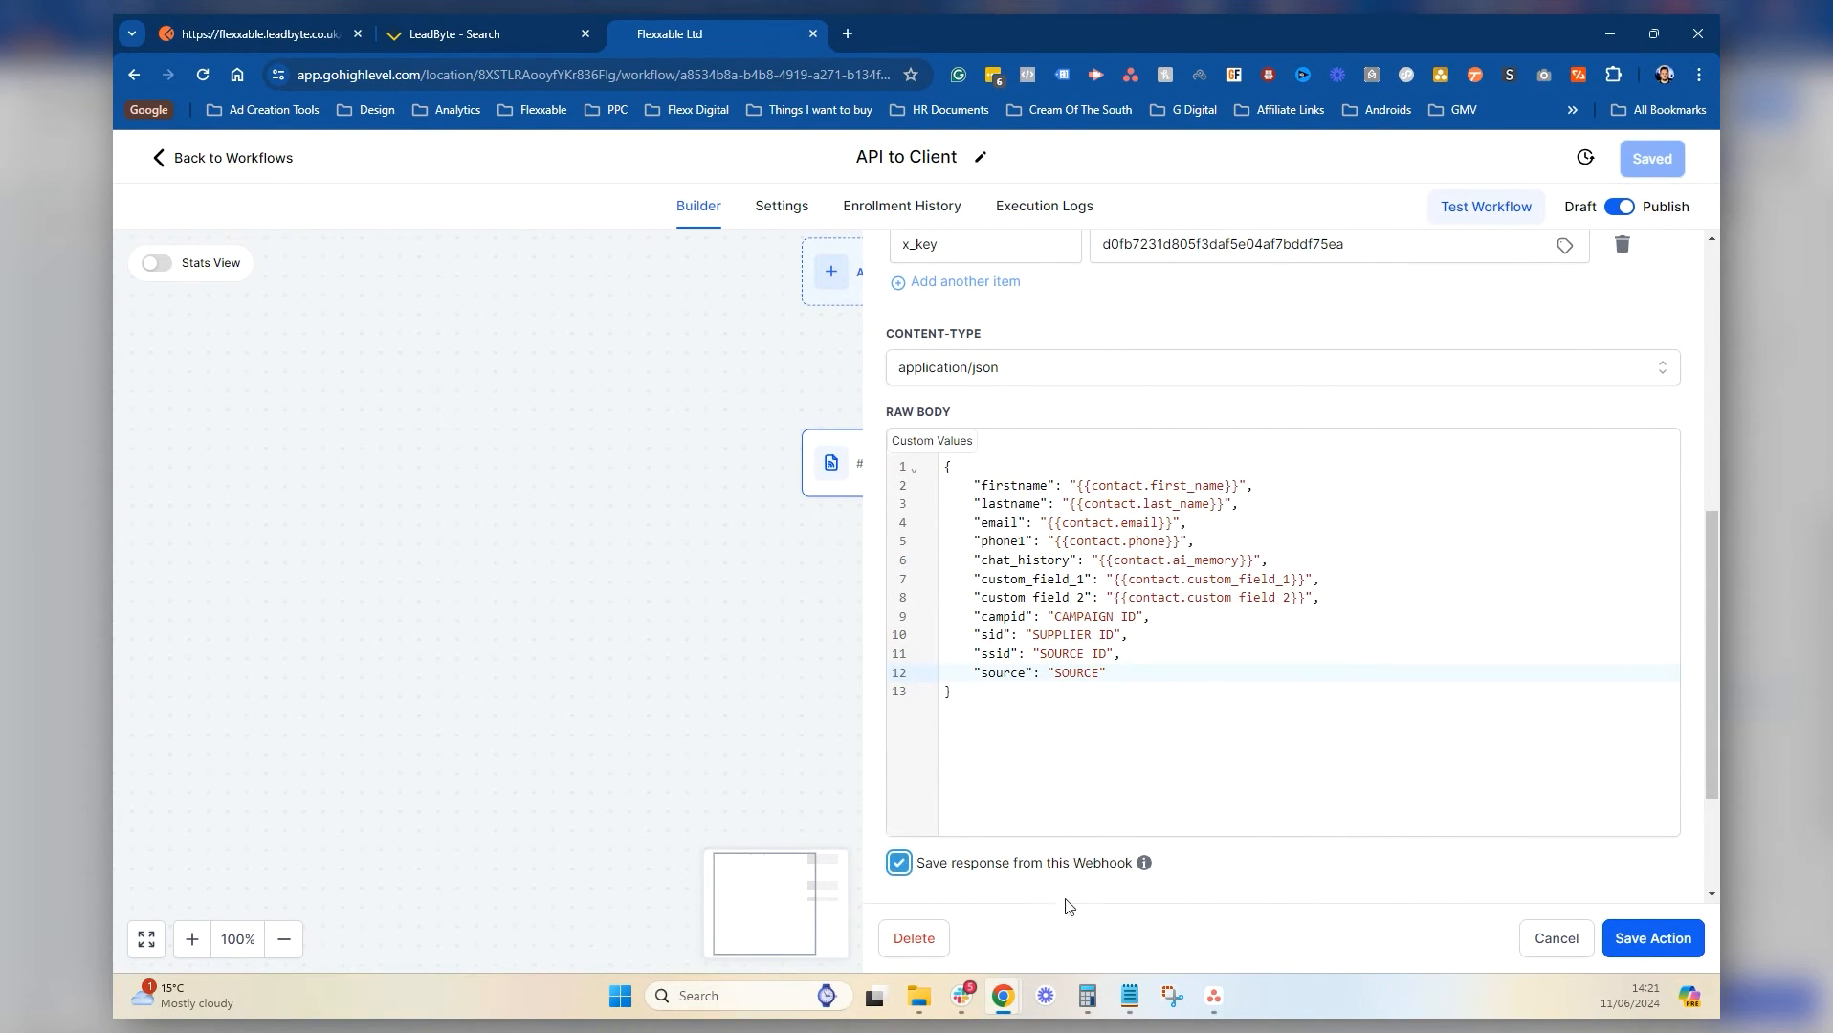
{"action": "left_click", "coordinate": [1639, 937]}
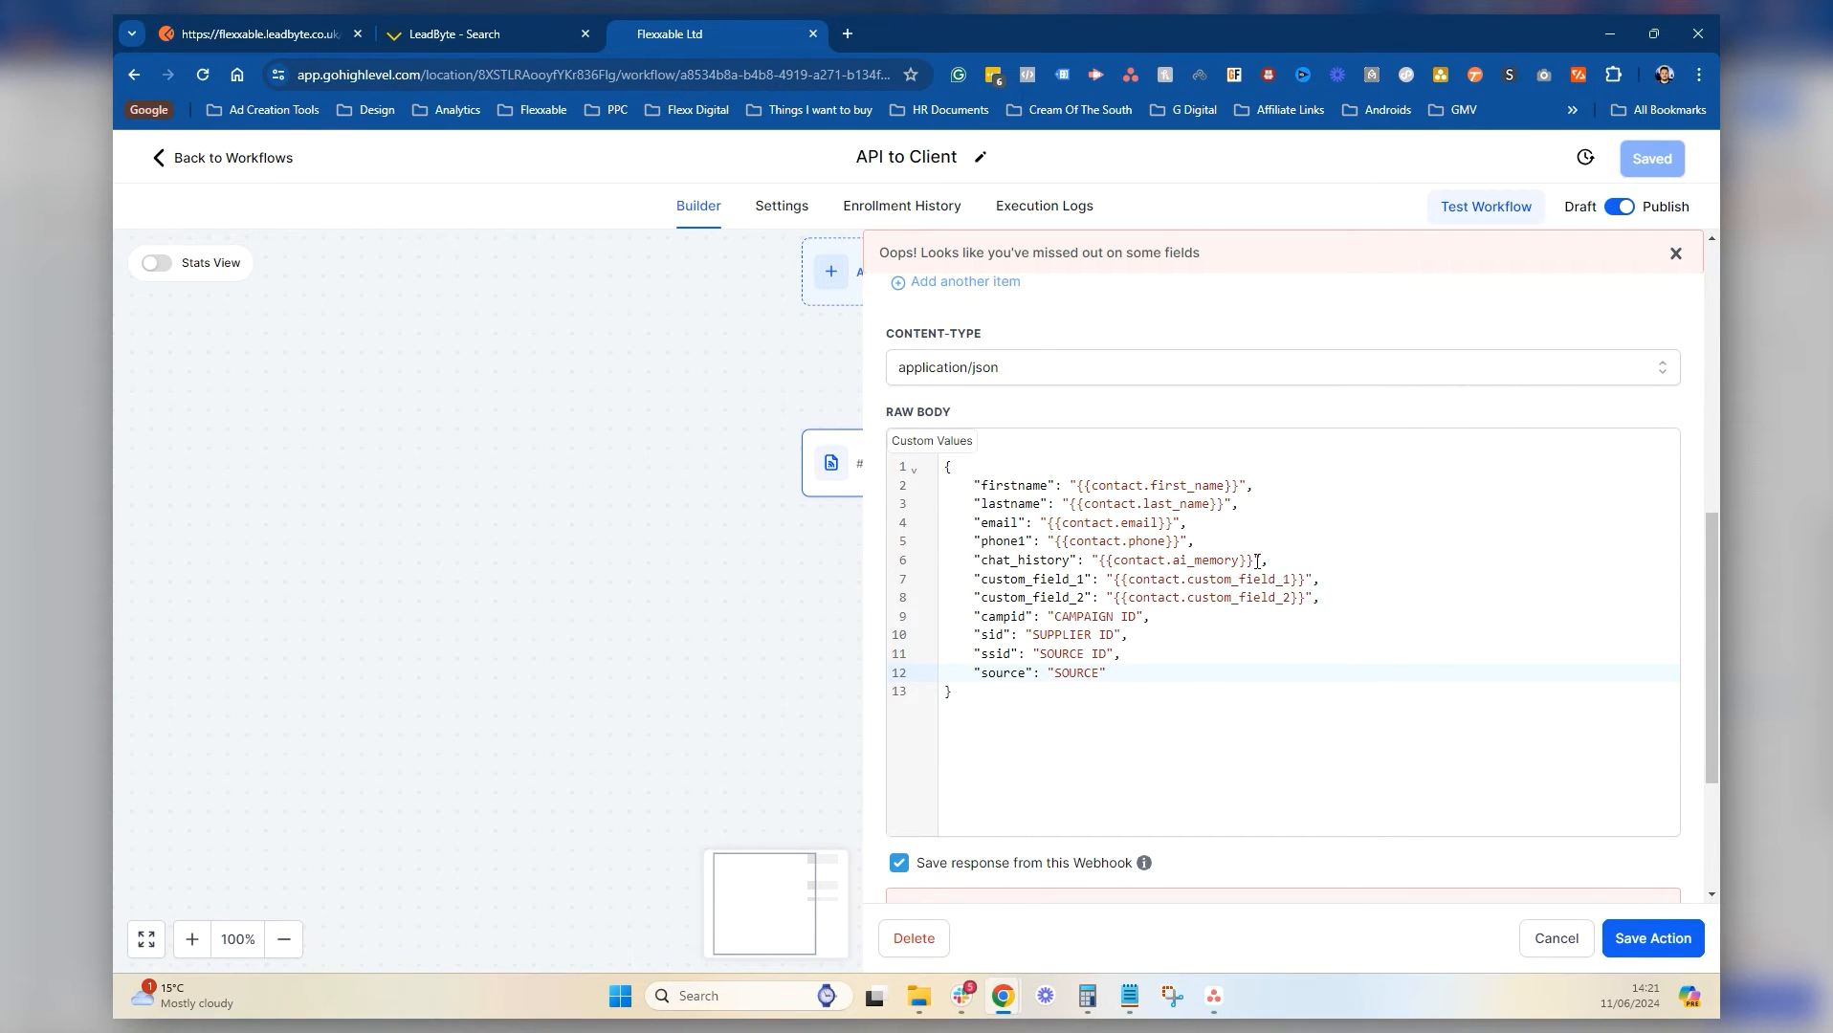
{"action": "scroll", "coordinate": [1260, 670], "scroll_direction": "up", "scroll_amount": 7}
{"action": "scroll", "coordinate": [1093, 453], "scroll_direction": "down", "scroll_amount": 5}
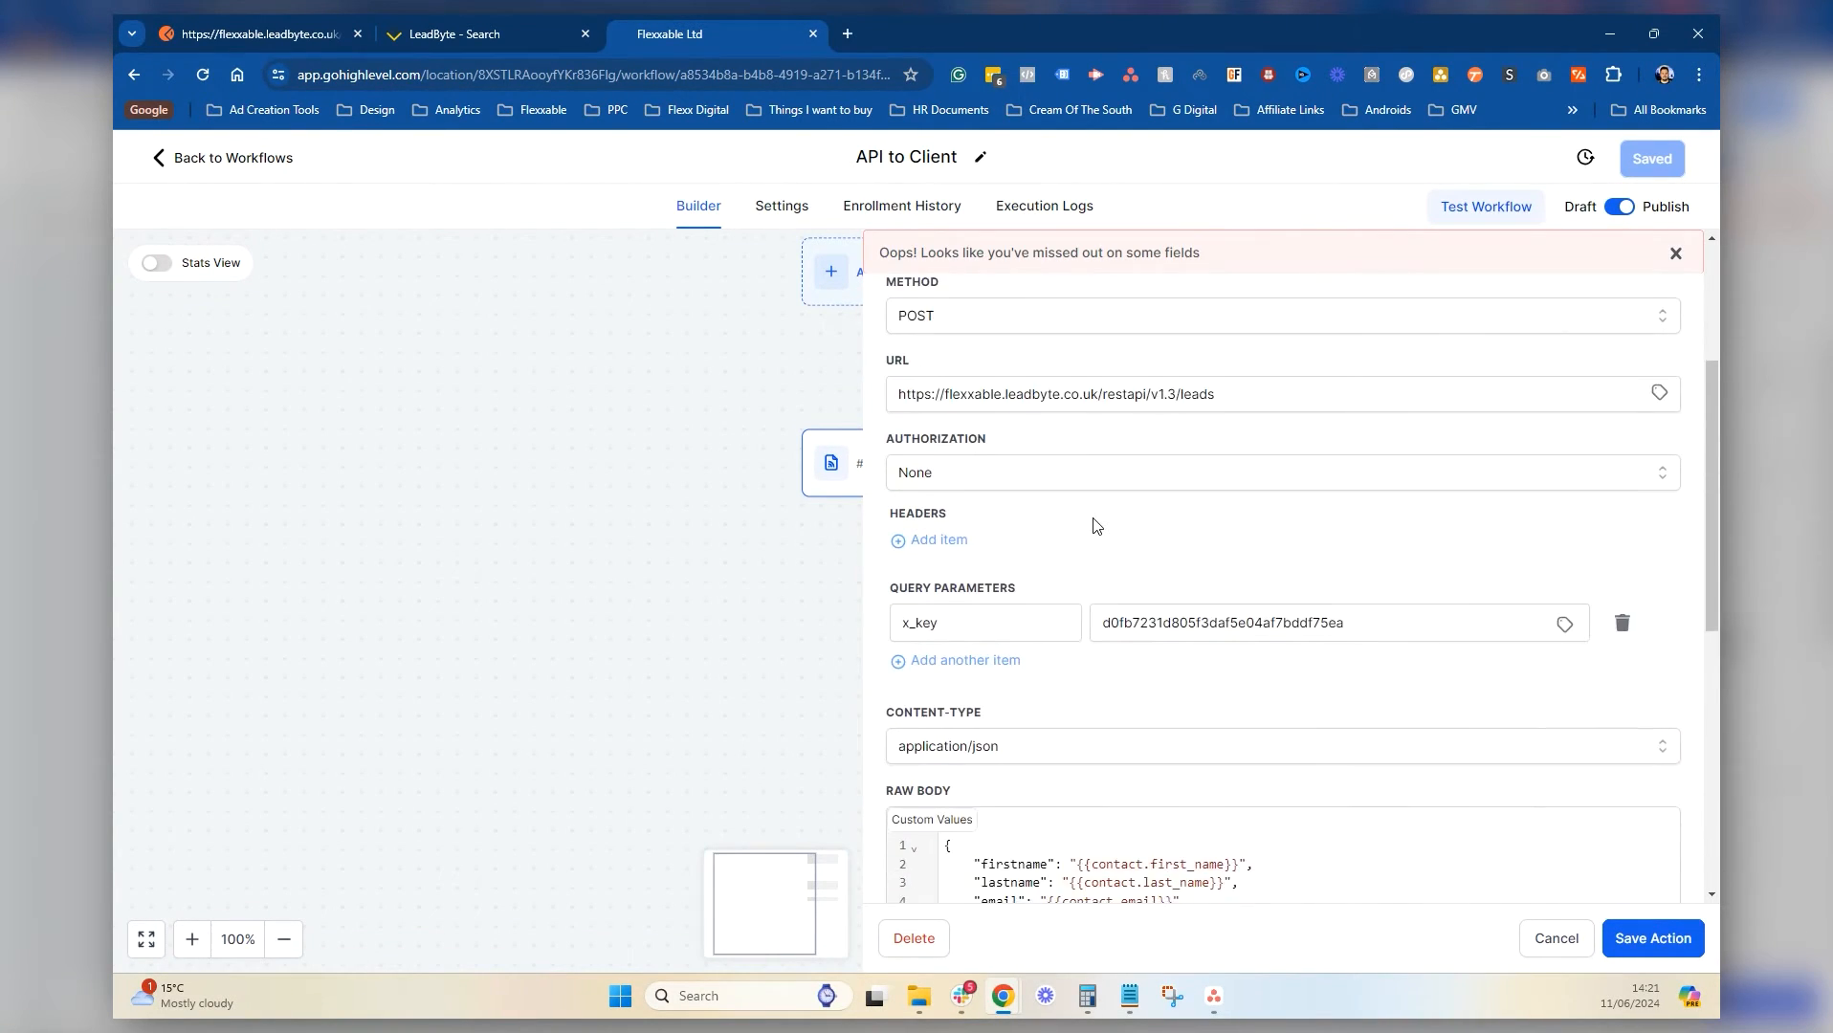
{"action": "scroll", "coordinate": [1230, 536], "scroll_direction": "down", "scroll_amount": 5}
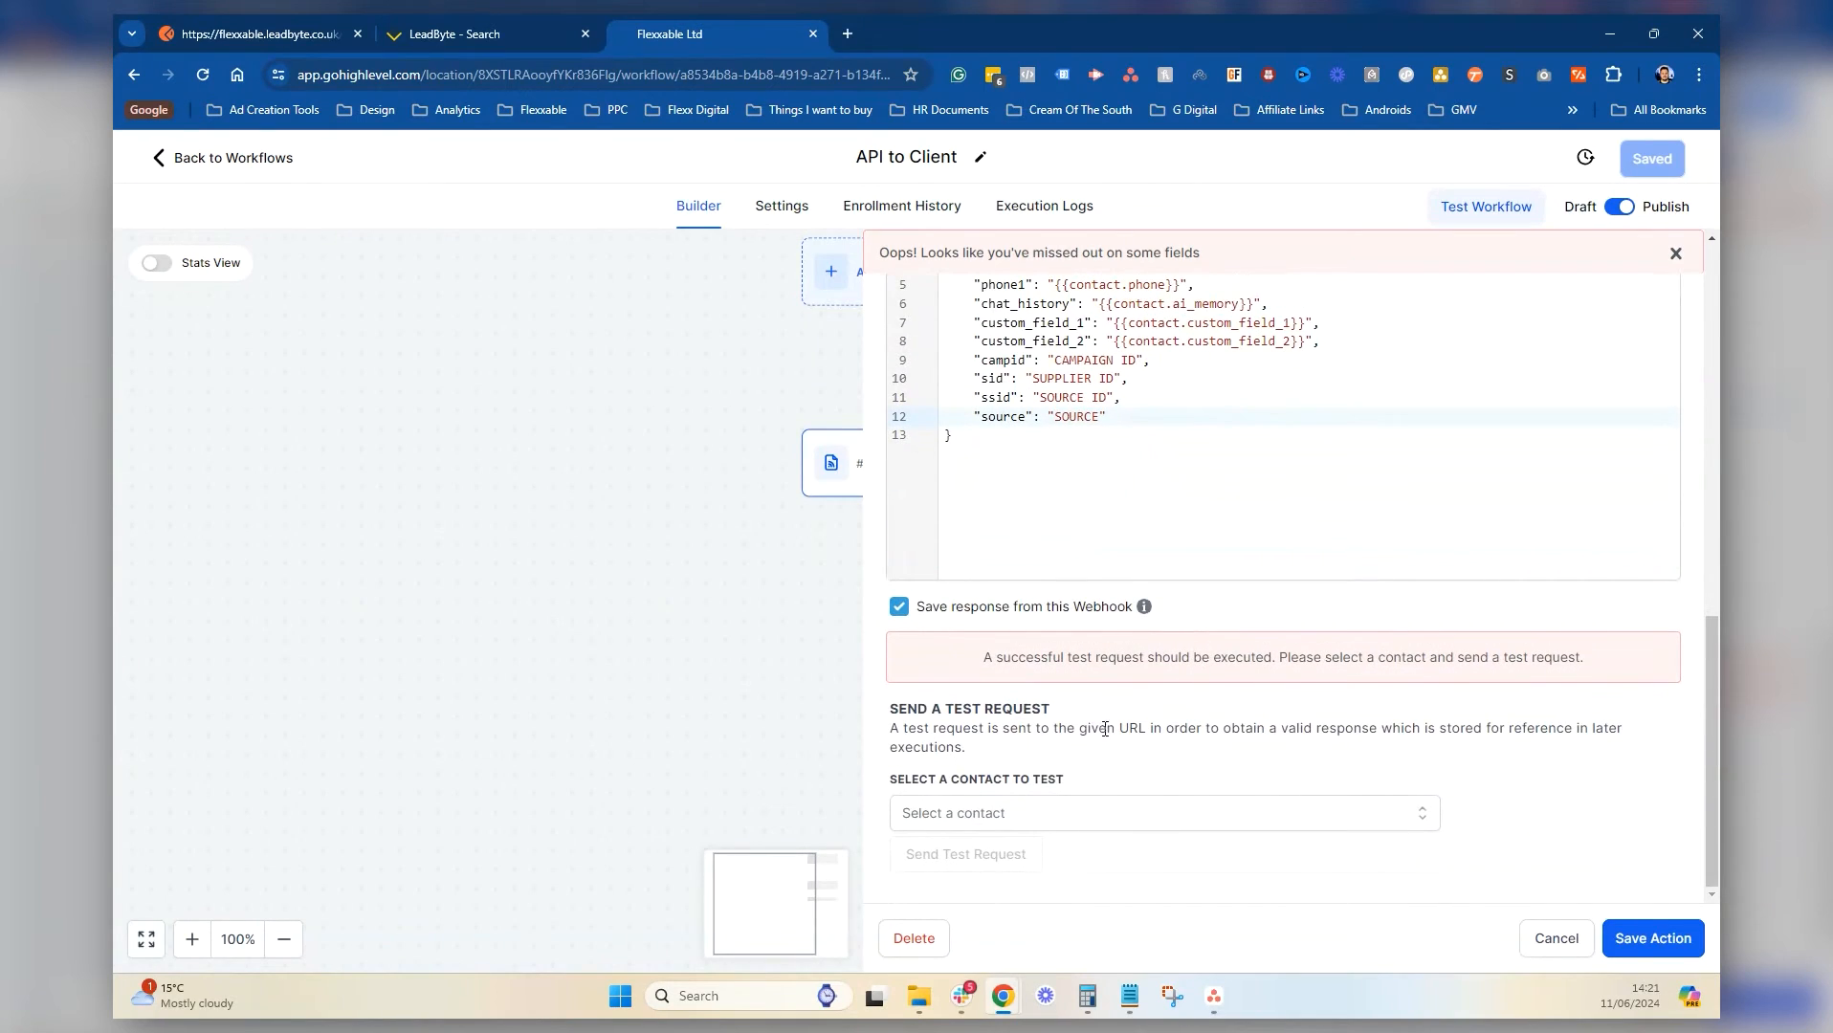
Check the test contact list, then duplicate the workflow's browser tab
{"action": "left_click", "coordinate": [1039, 815]}
{"action": "left_click", "coordinate": [1458, 832]}
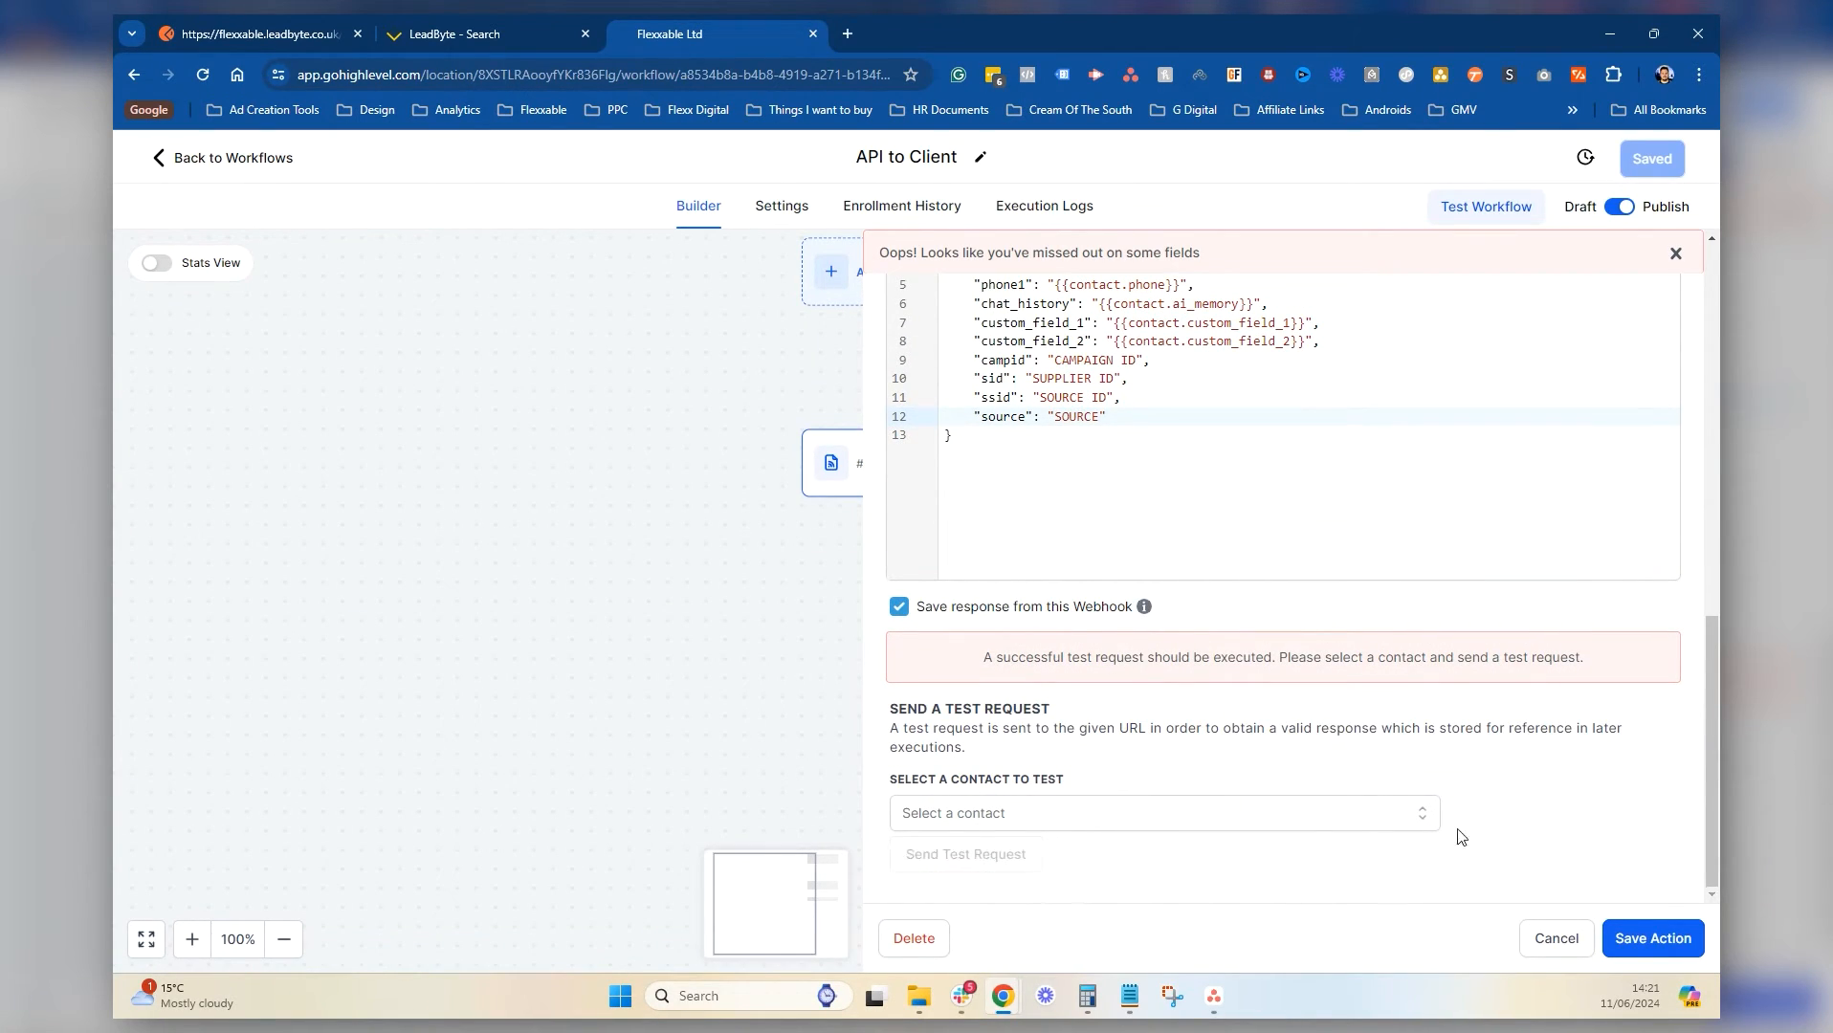
{"action": "right_click", "coordinate": [648, 34]}
{"action": "left_click", "coordinate": [708, 195]}
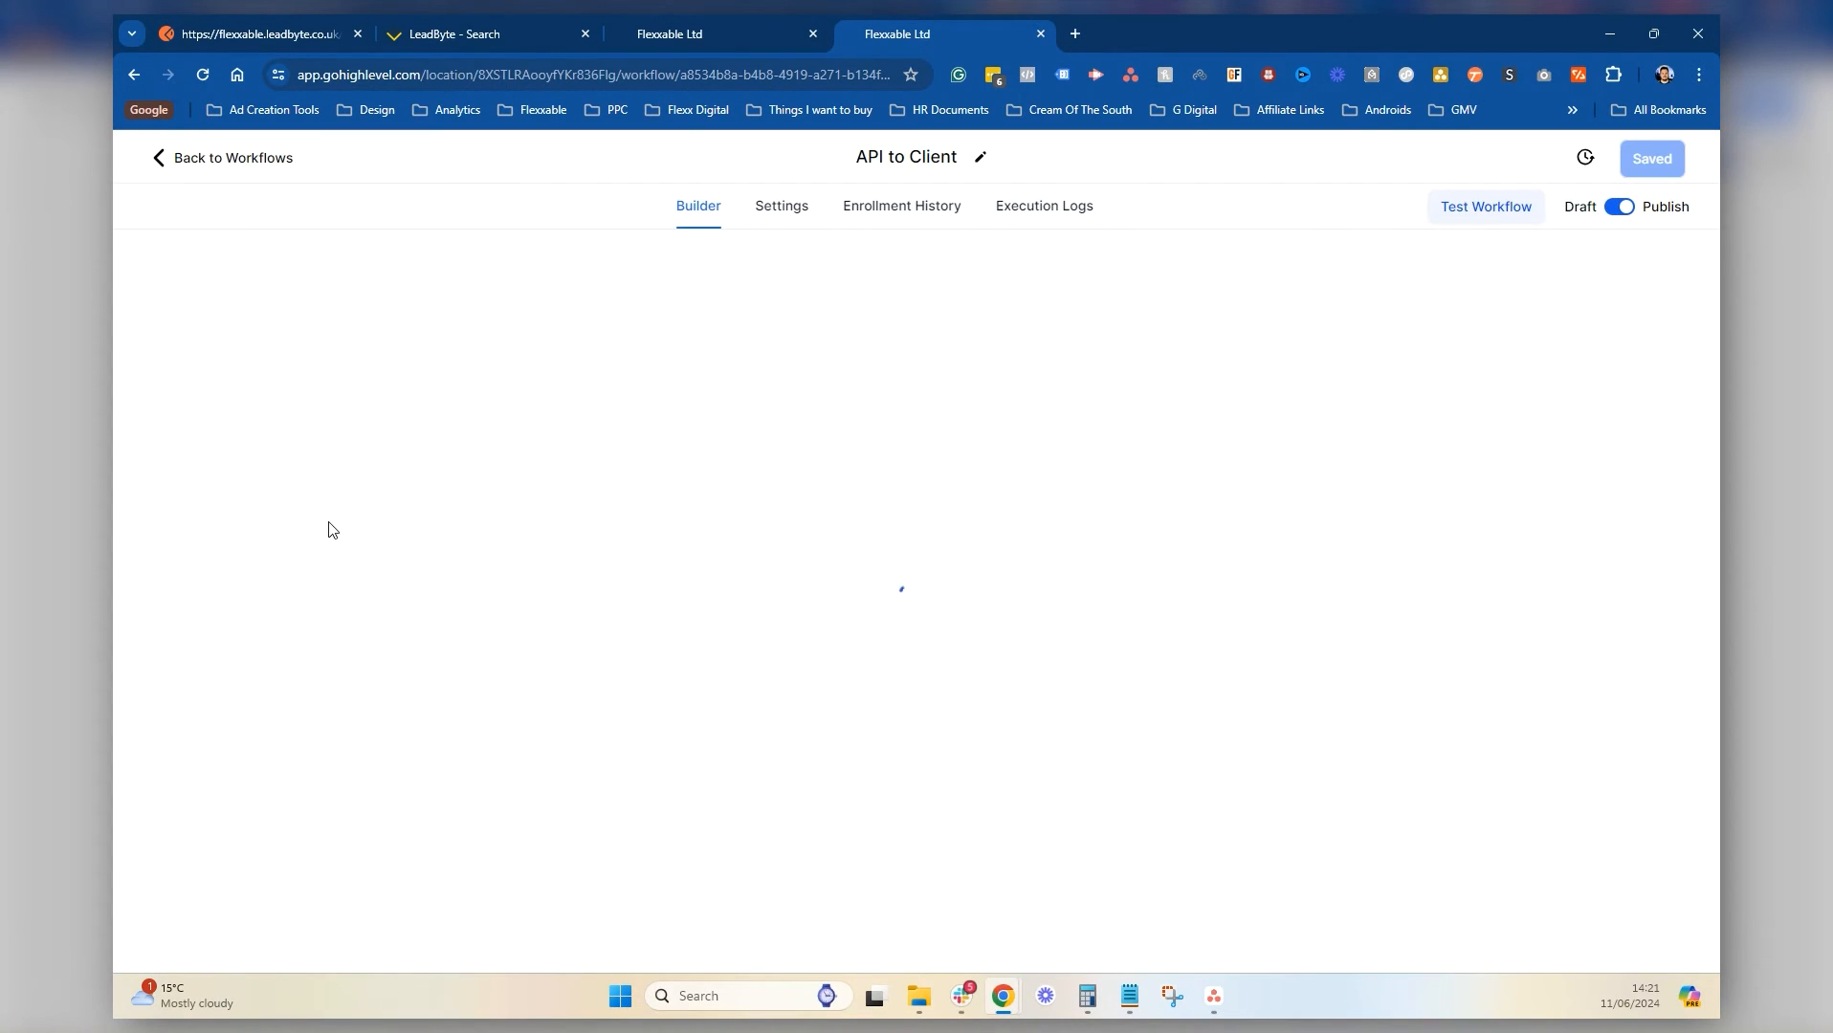
Go from the workflow list to Contacts and start a new contact
{"action": "left_click", "coordinate": [275, 160]}
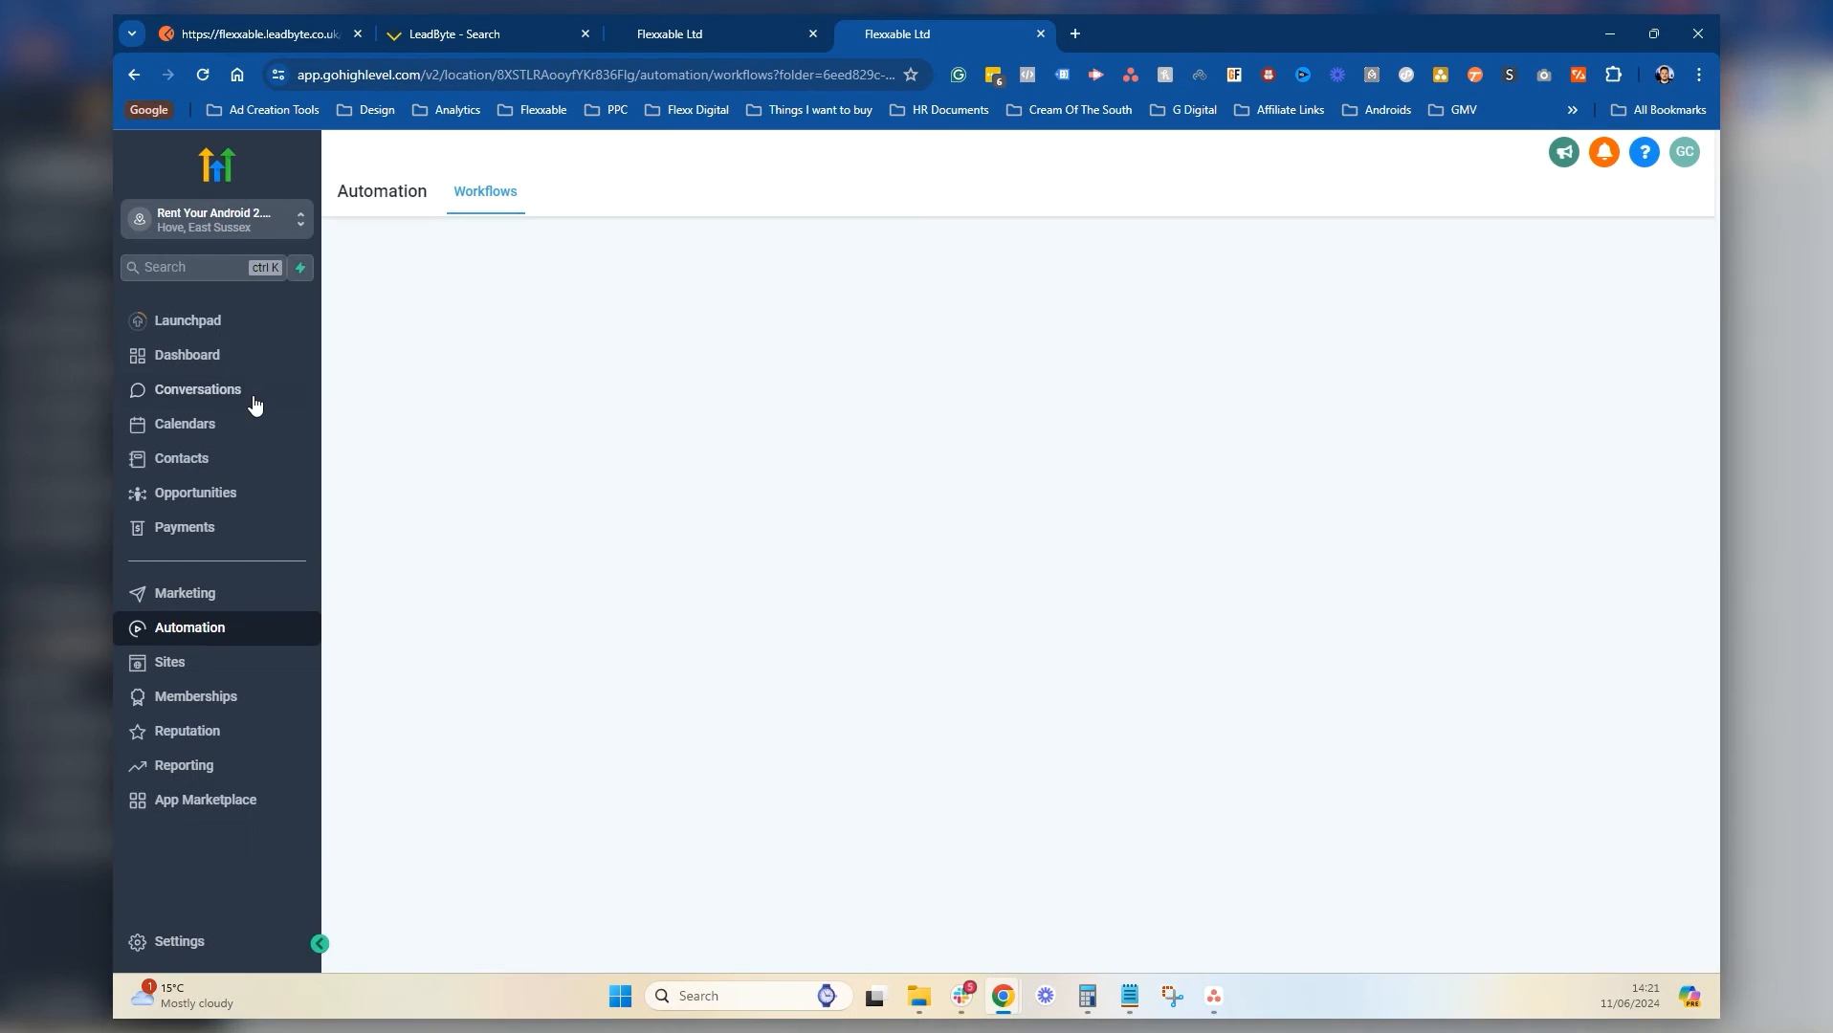
{"action": "left_click", "coordinate": [182, 458]}
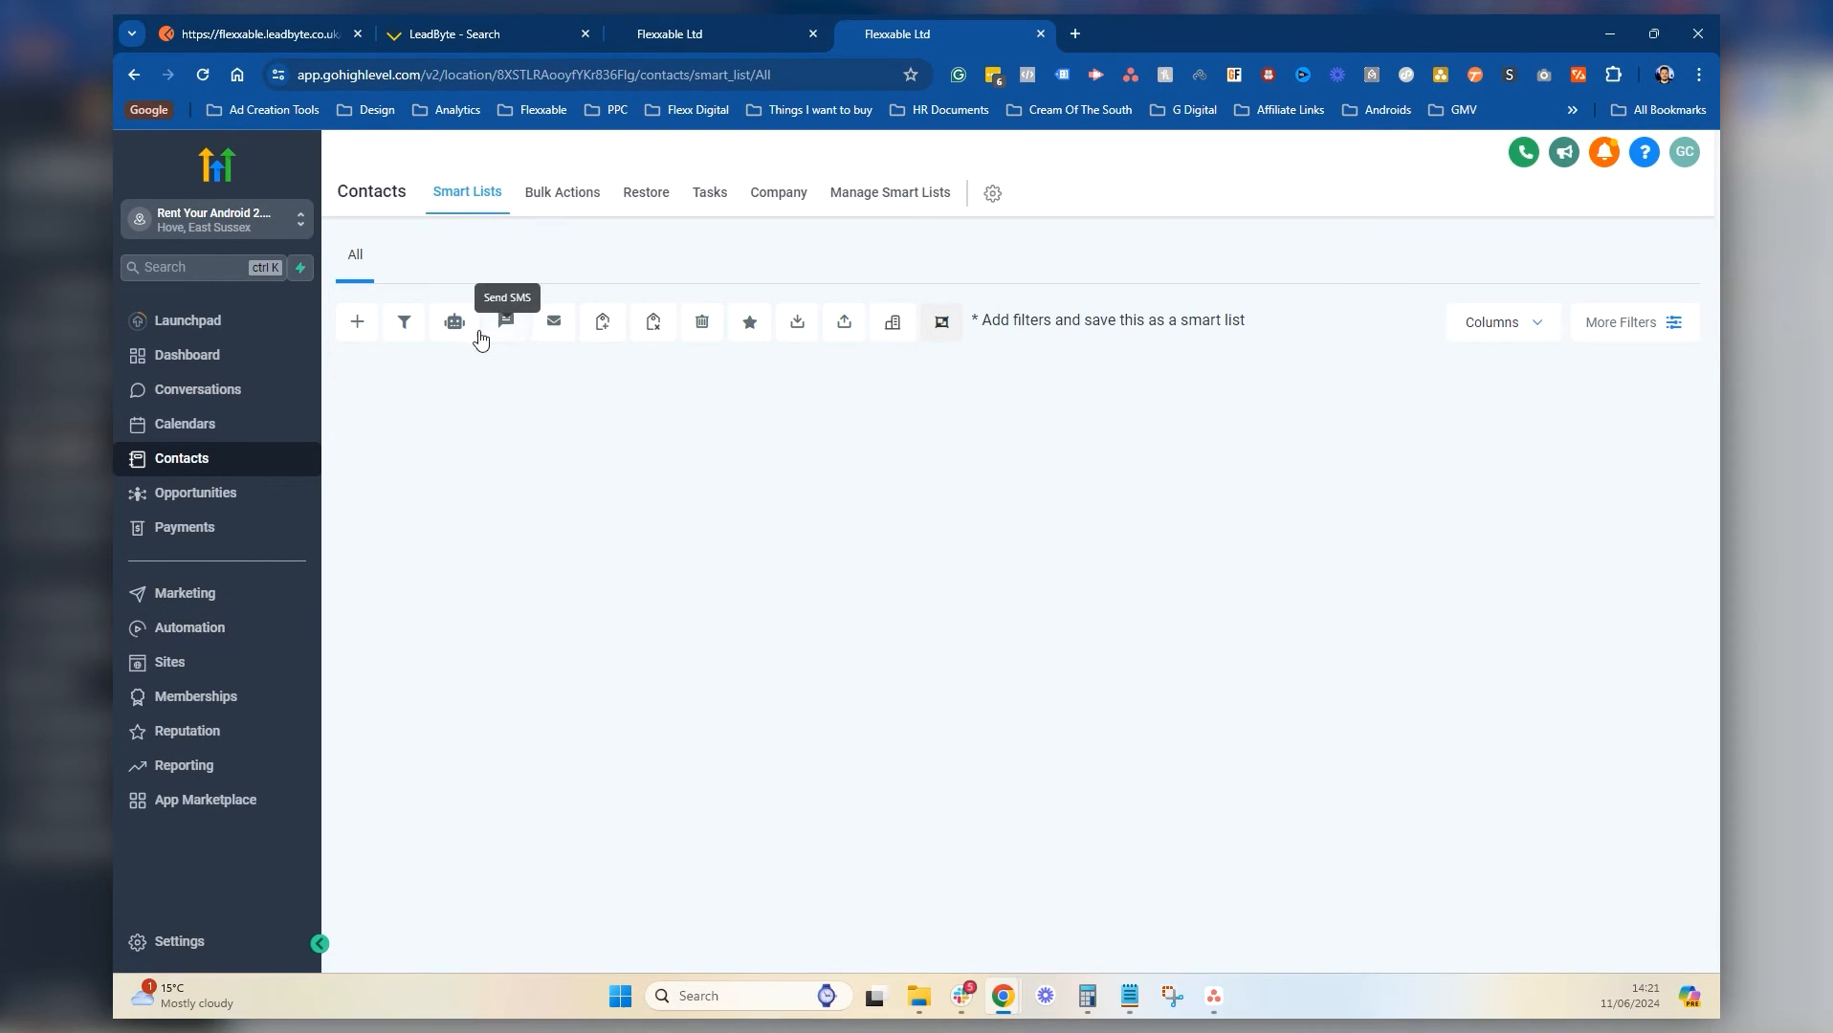
{"action": "left_click", "coordinate": [359, 324]}
Fill in the test contact's first name, last name and e-mail, and begin the phone number
{"action": "left_click", "coordinate": [766, 486]}
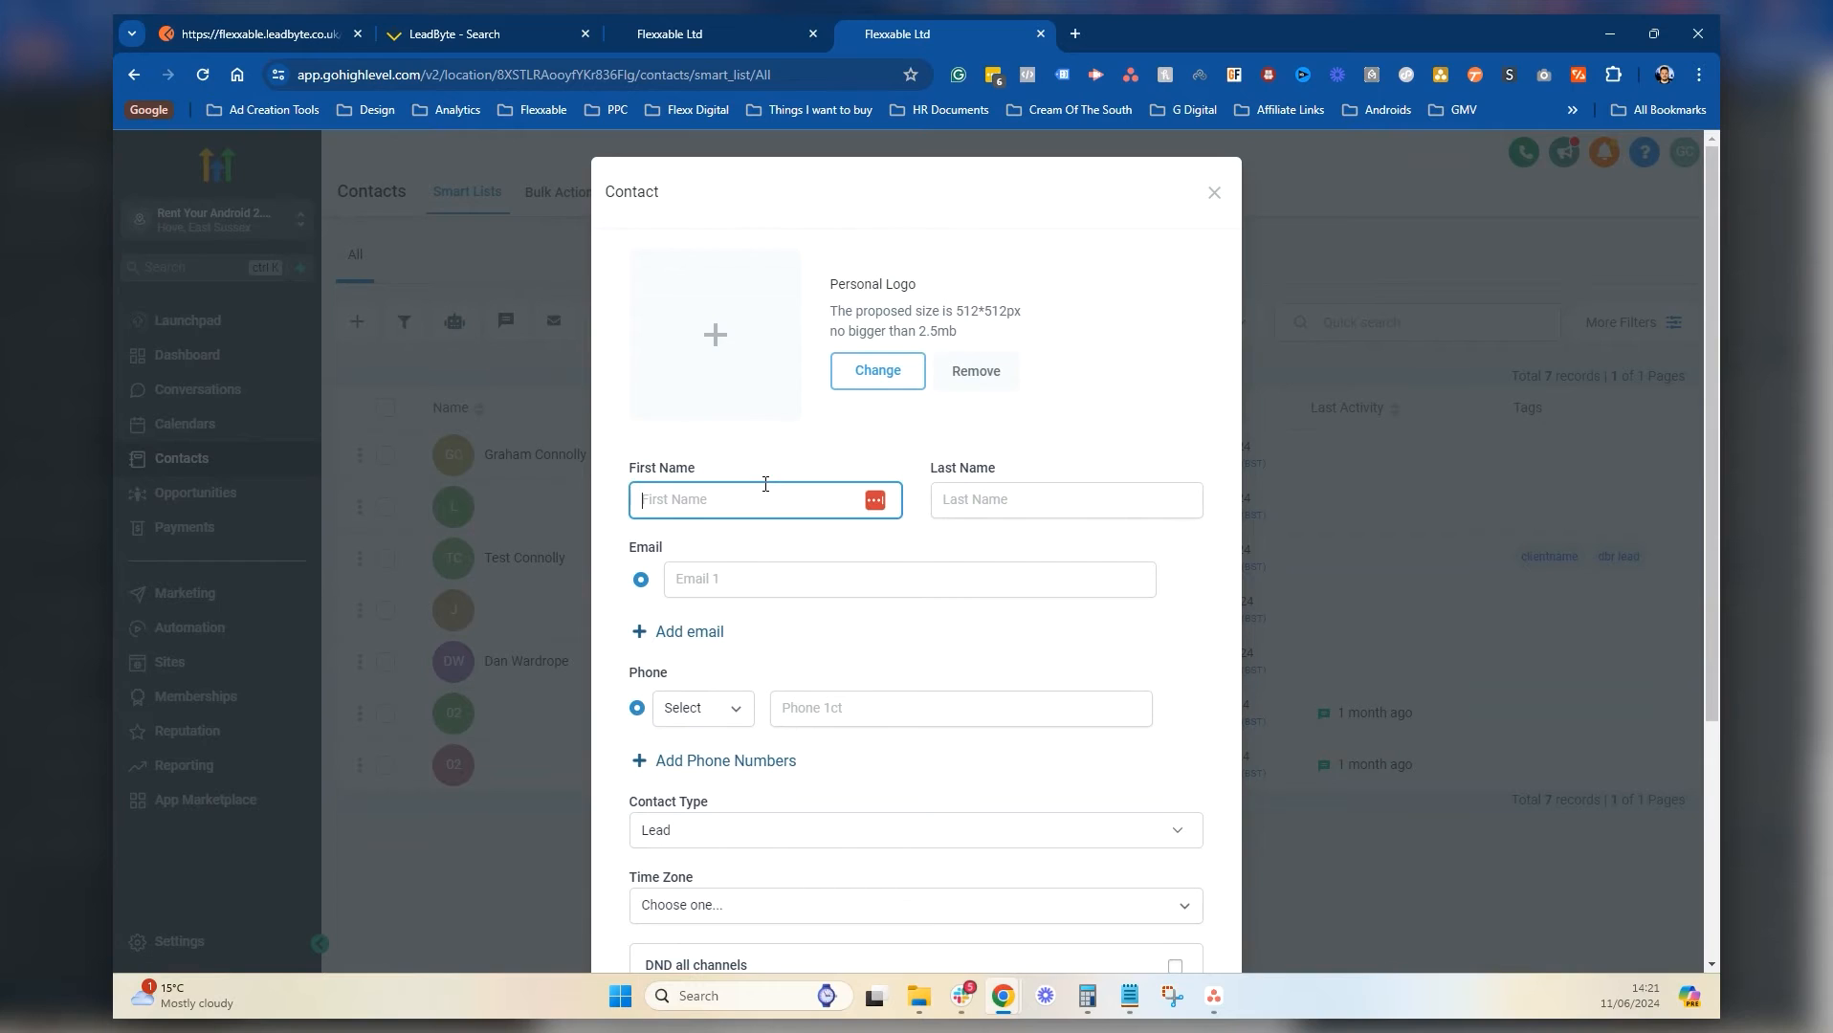
{"action": "type", "text": "Test"}
{"action": "key", "text": "Tab"}
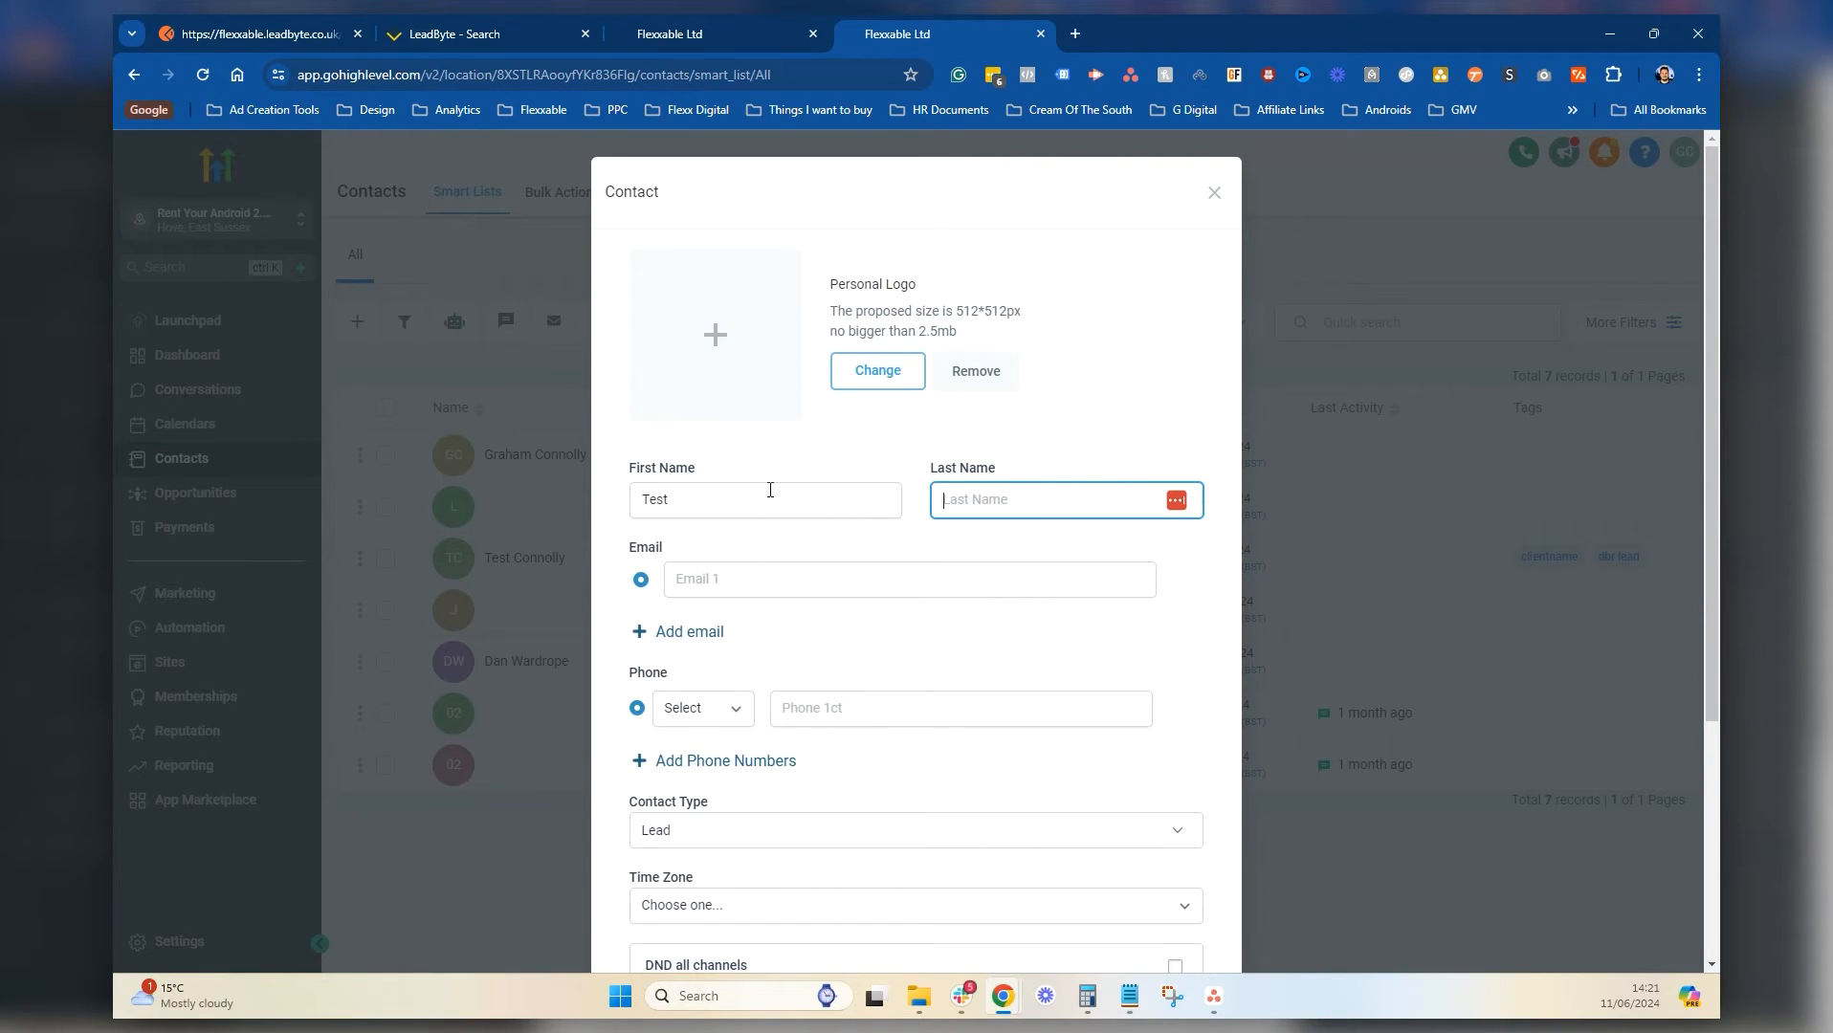
{"action": "type", "text": "G"}
{"action": "key", "text": "BackSpace"}
{"action": "type", "text": "Graham"}
{"action": "key", "text": "Tab"}
{"action": "key", "text": "Tab"}
{"action": "type", "text": "graham"}
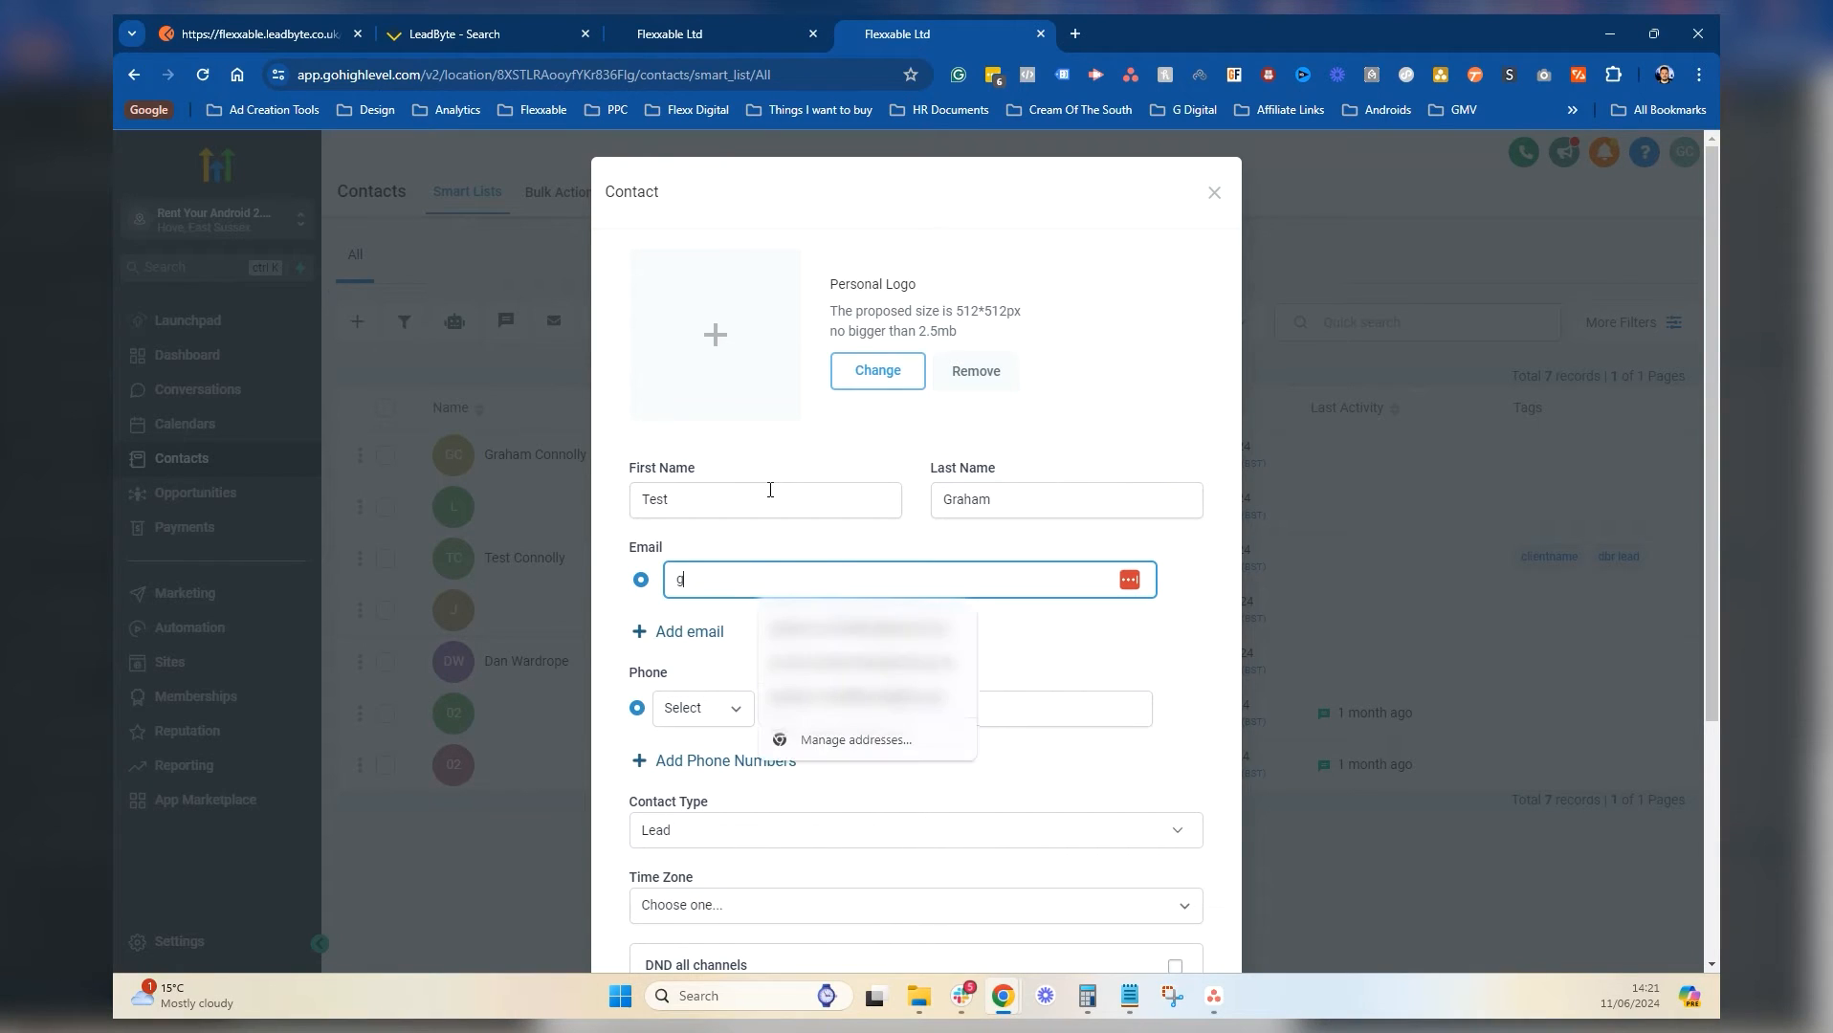
{"action": "type", "text": "@testing./c"}
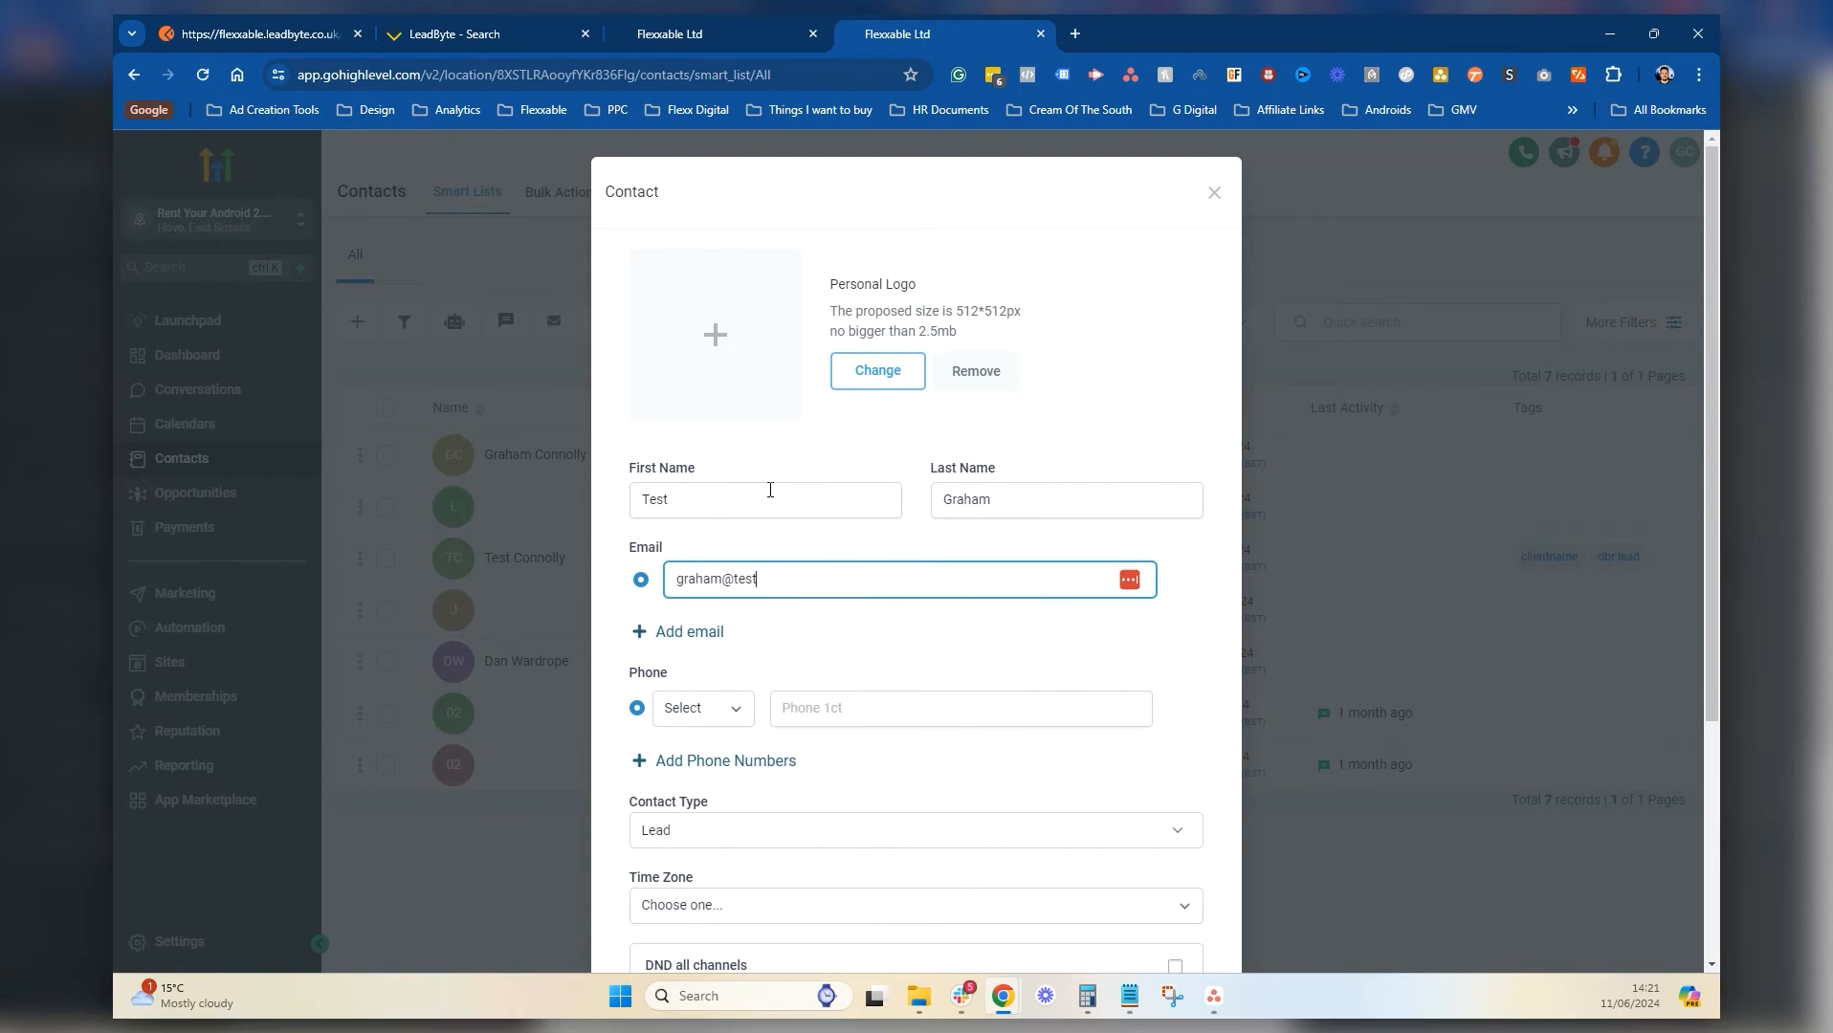
{"action": "key", "text": "BackSpace"}
{"action": "key", "text": "BackSpace"}
{"action": "type", "text": "com"}
{"action": "key", "text": "Tab"}
{"action": "key", "text": "Tab"}
{"action": "key", "text": "Tab"}
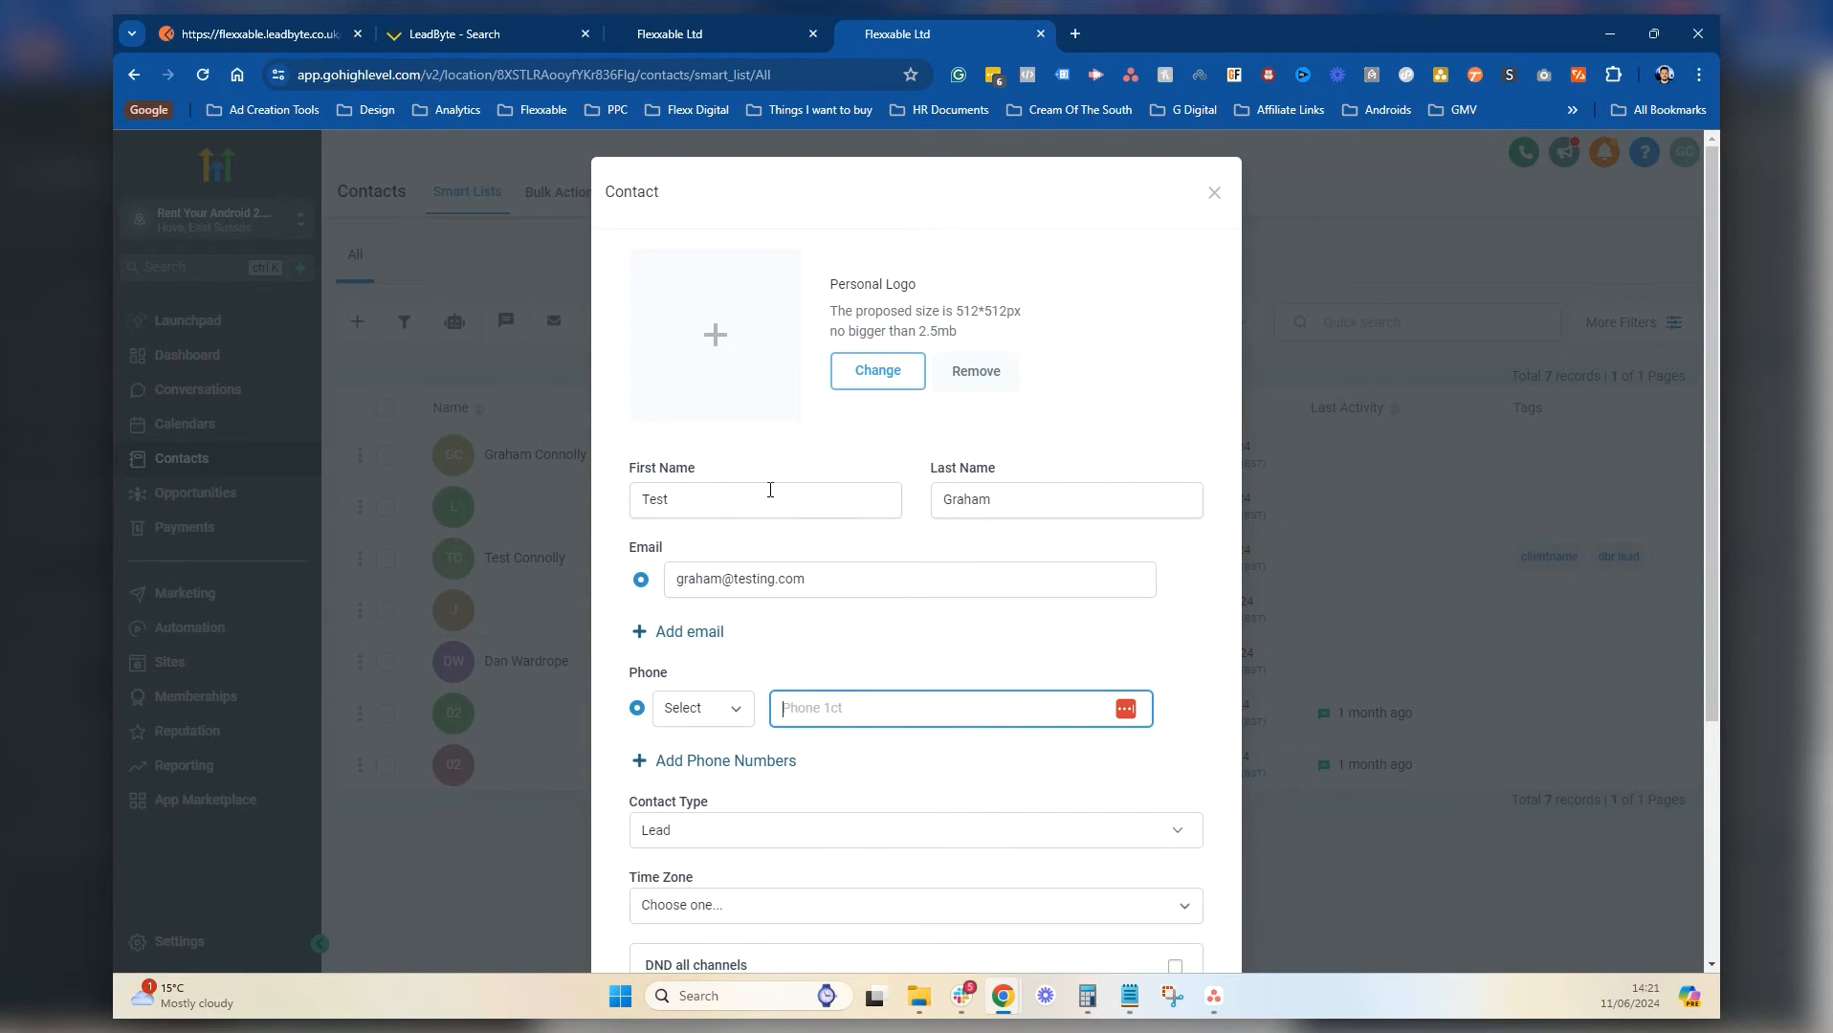
{"action": "type", "text": "+"}
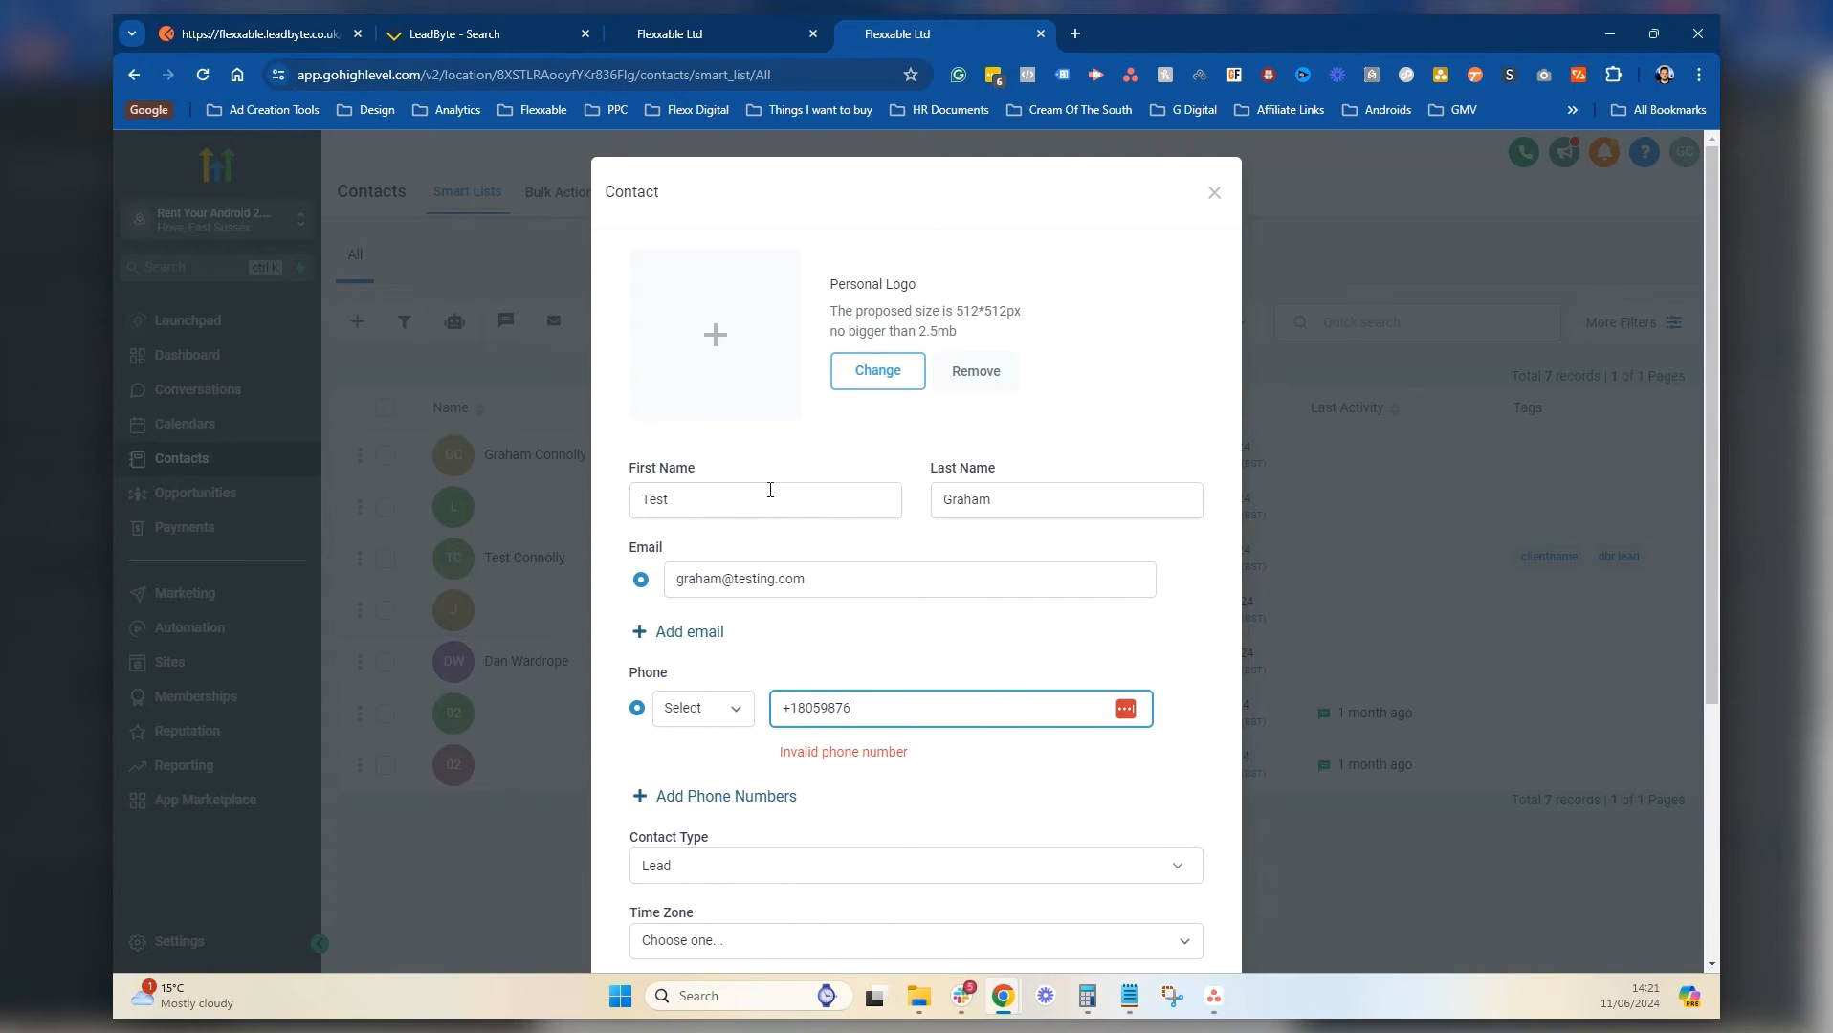
Finish the test contact's phone number and save the new contact
{"action": "scroll", "coordinate": [842, 526], "scroll_direction": "down", "scroll_amount": 3}
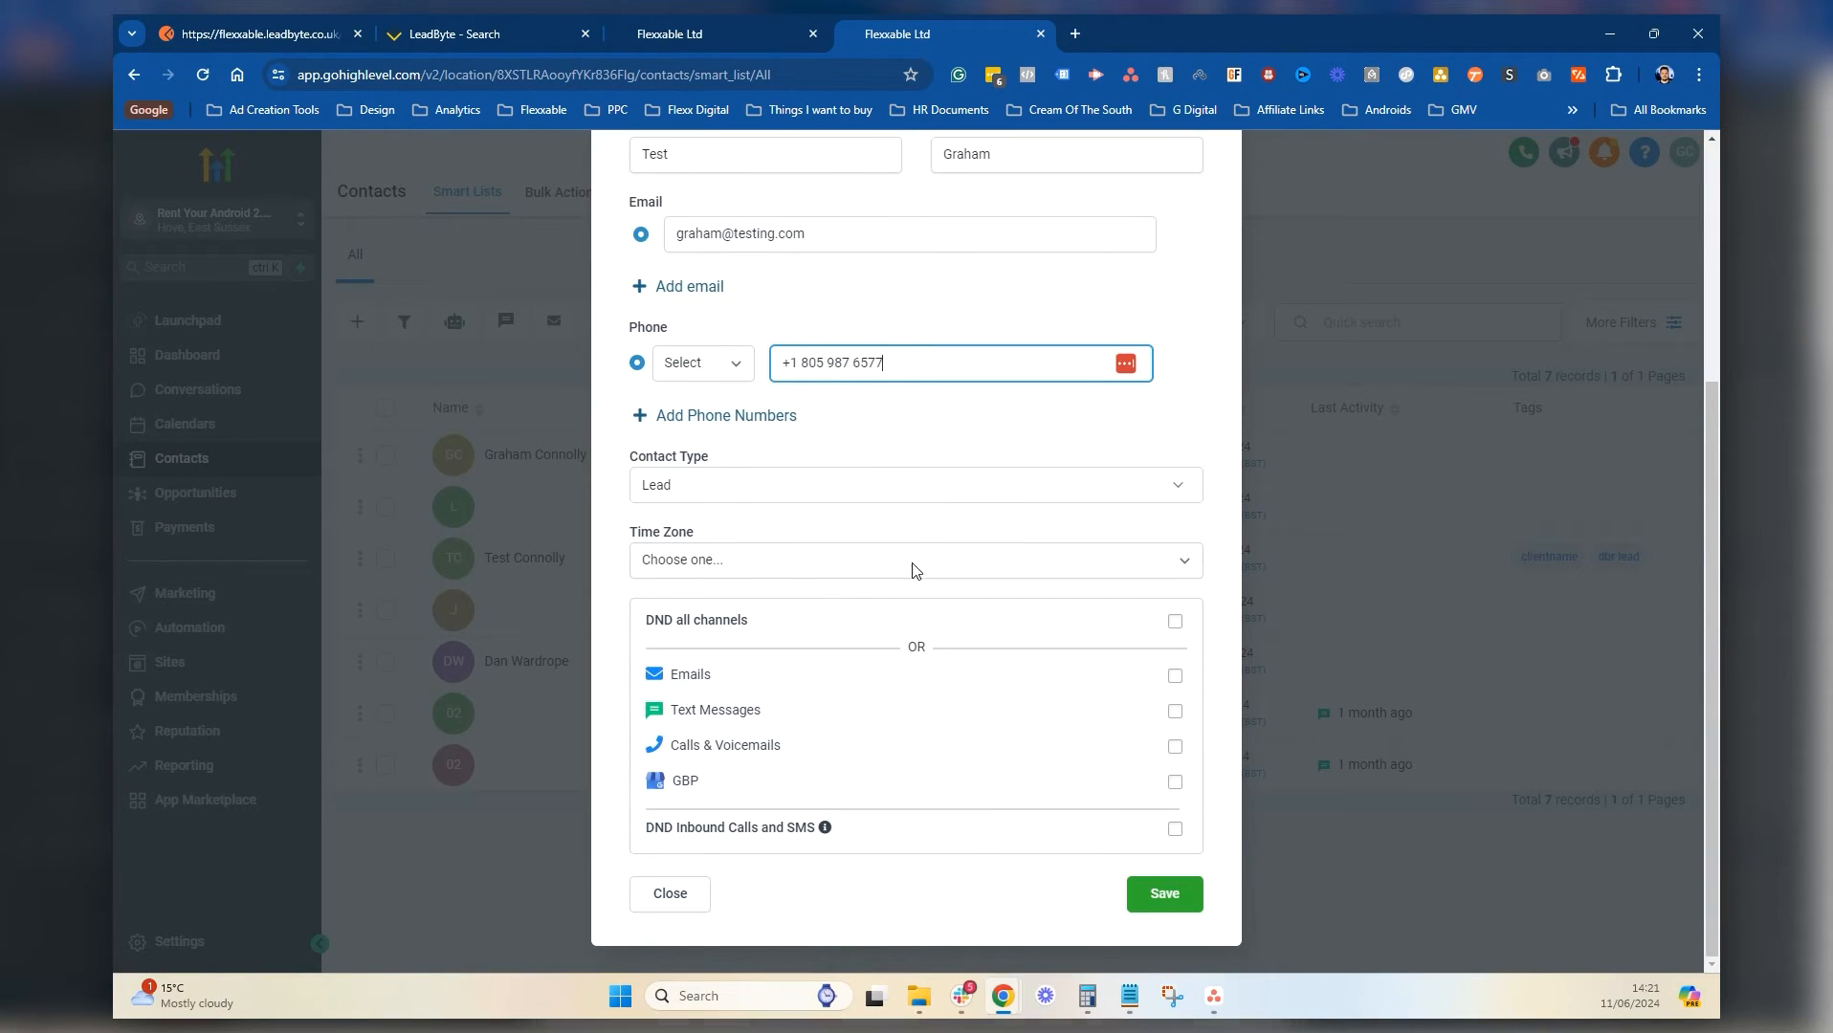
{"action": "left_click", "coordinate": [1160, 895]}
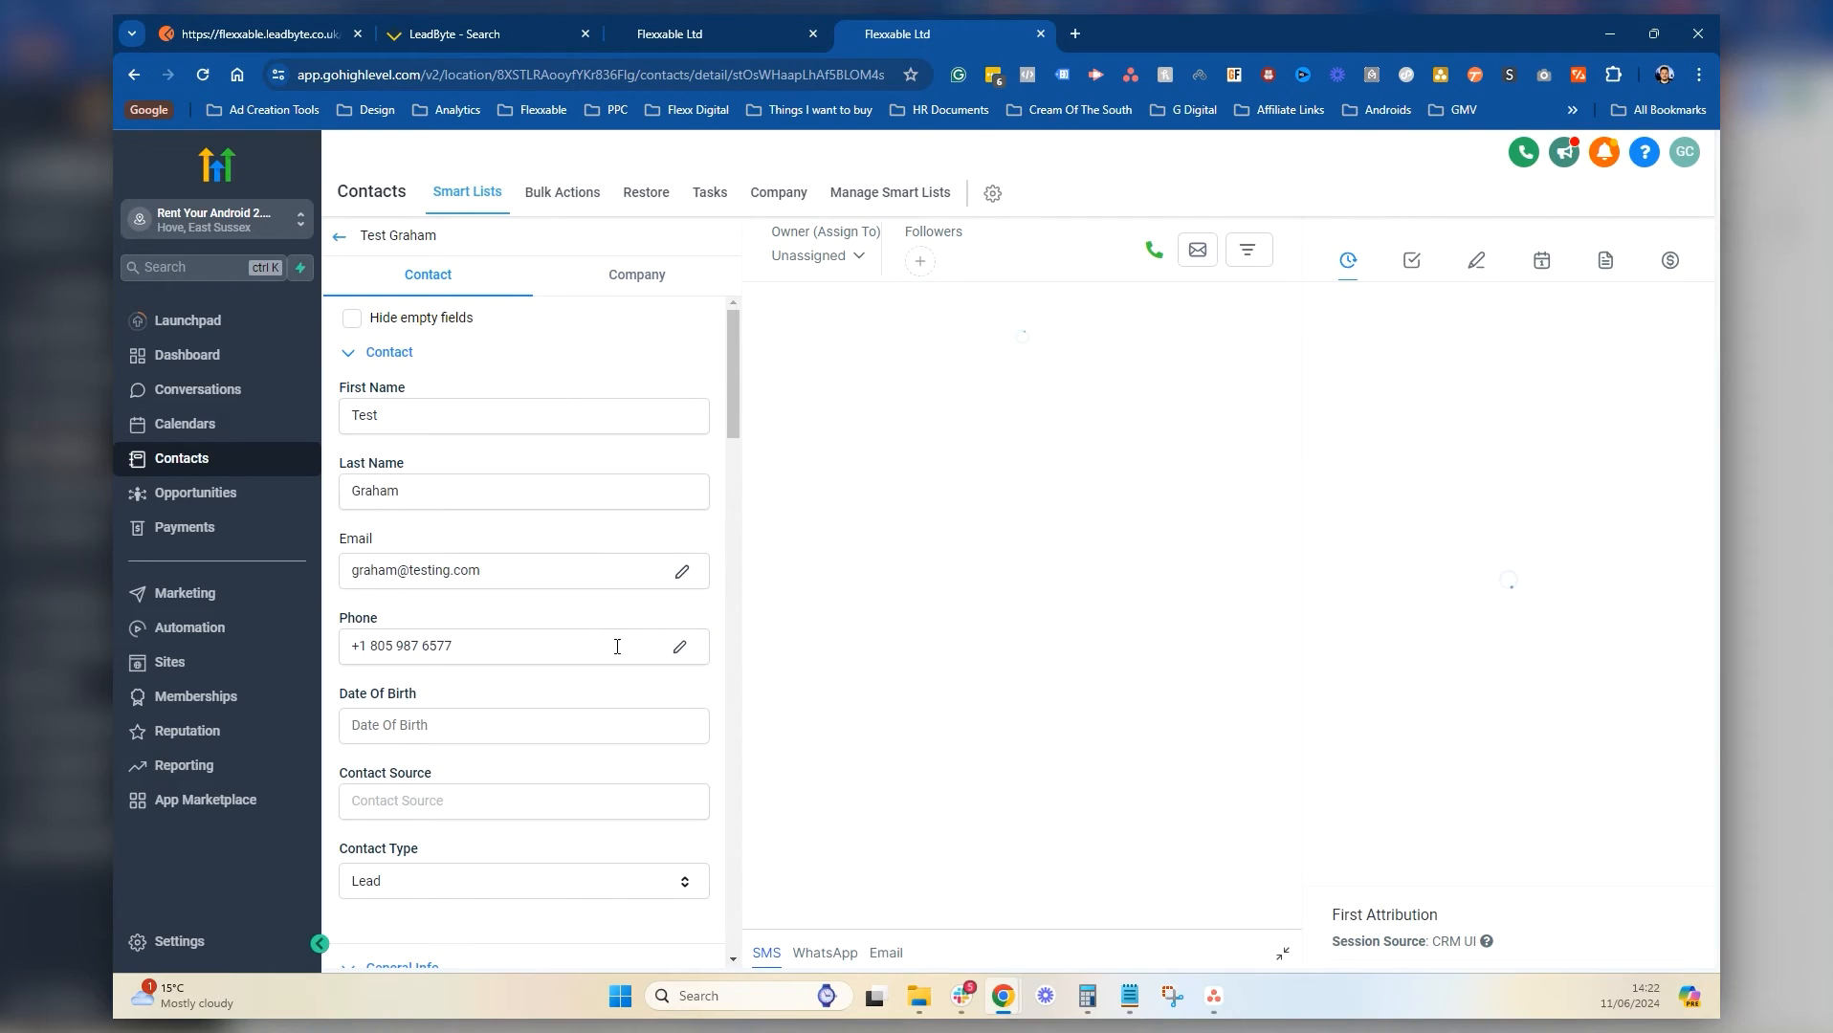
Copy the sample chat_history value from the LeadByte notes into the contact's AI Memory field
{"action": "scroll", "coordinate": [507, 593], "scroll_direction": "down", "scroll_amount": 15}
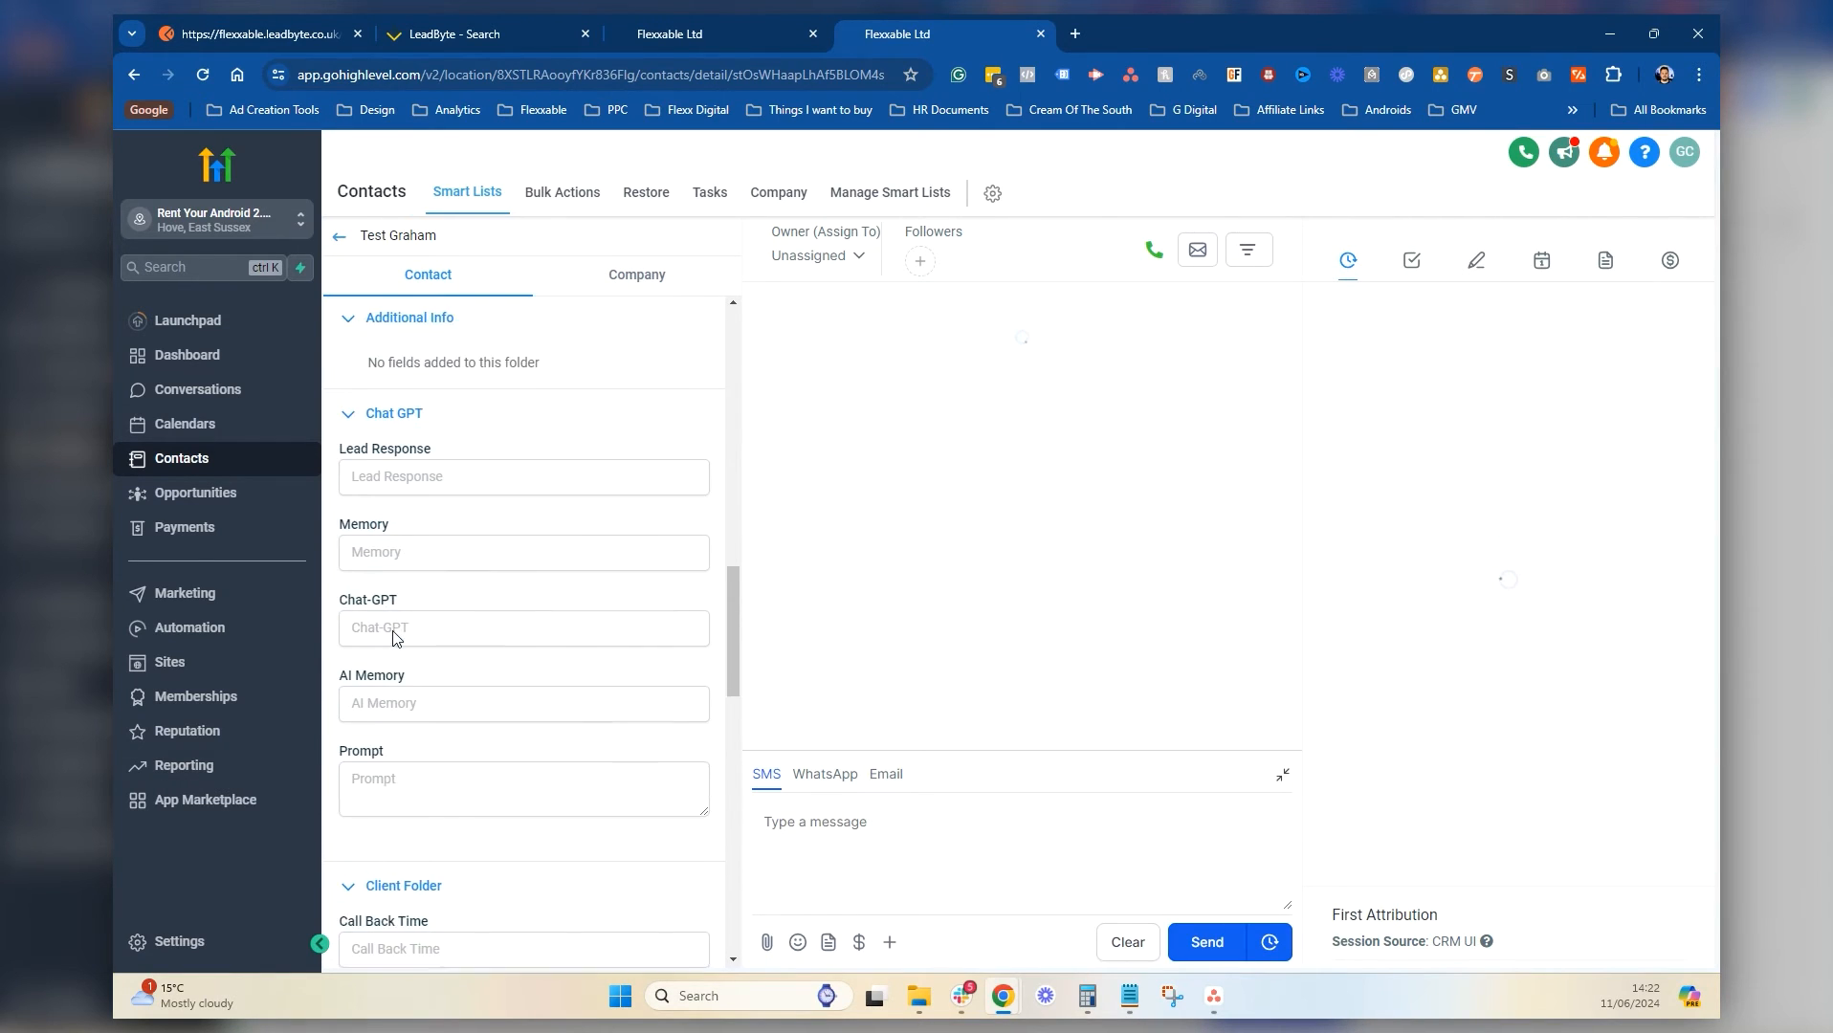
{"action": "left_click", "coordinate": [1129, 996]}
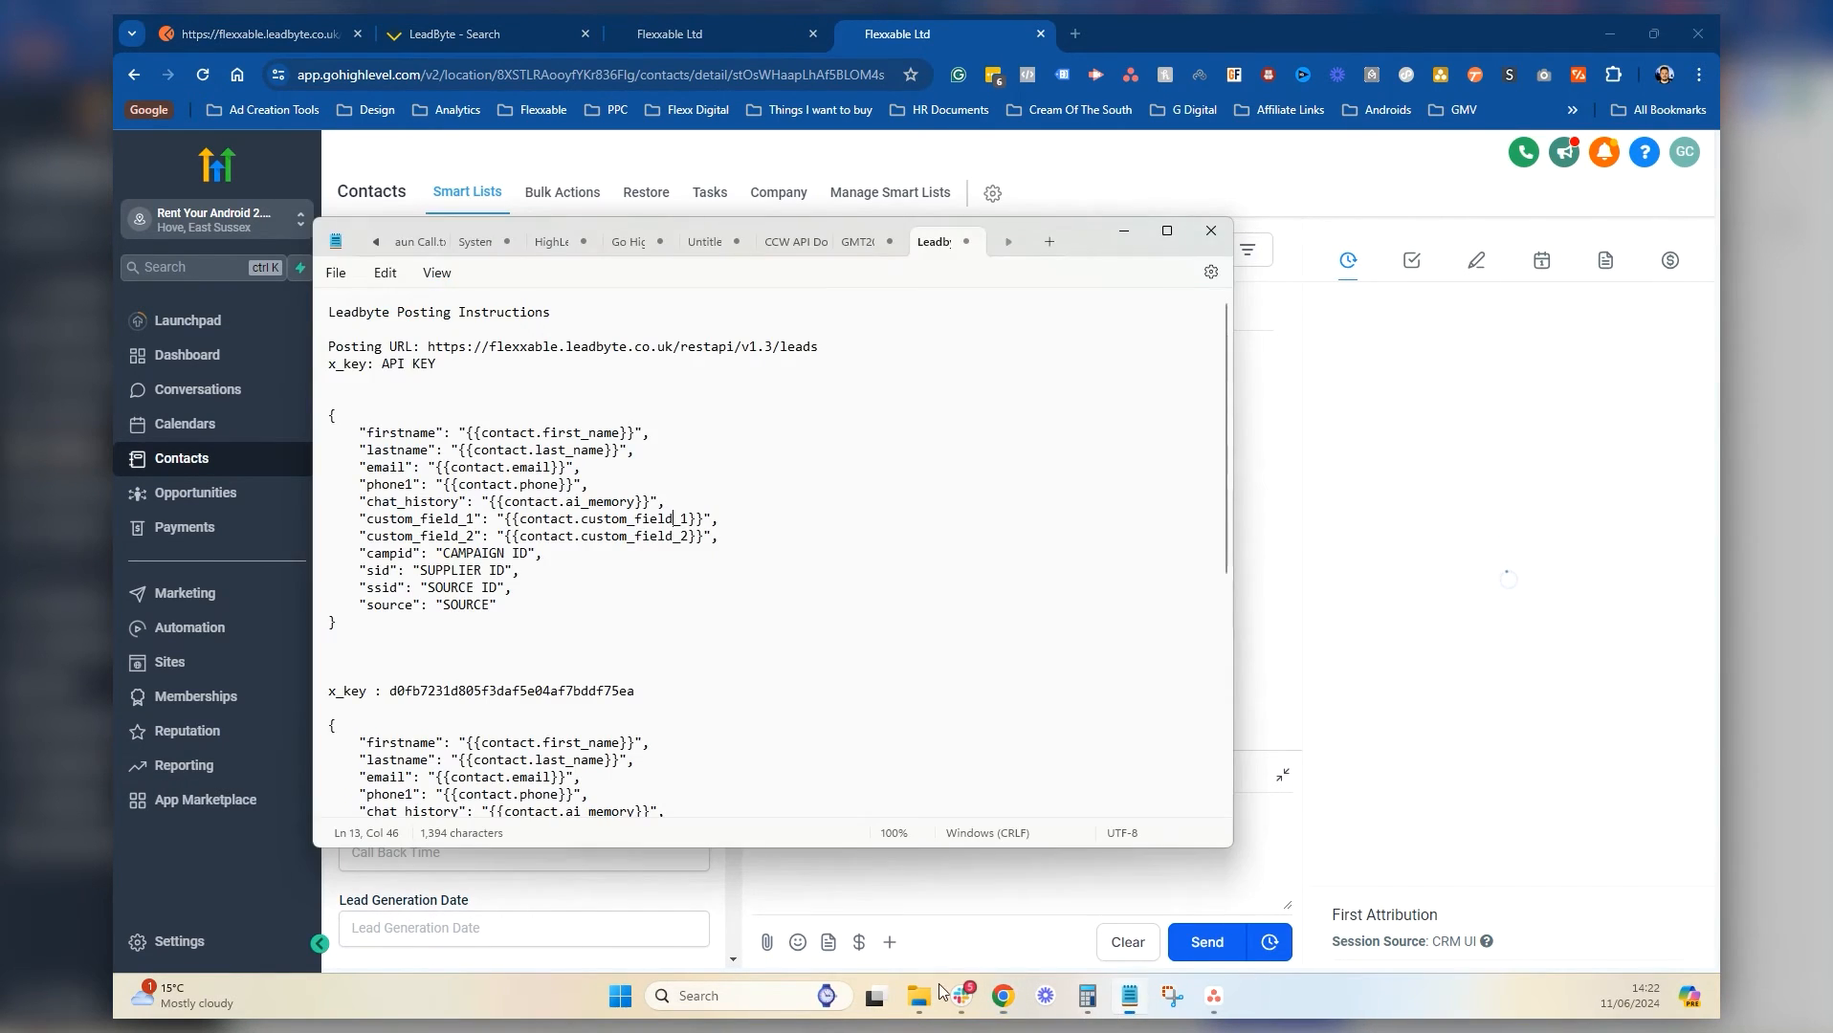
{"action": "scroll", "coordinate": [481, 562], "scroll_direction": "down", "scroll_amount": 8}
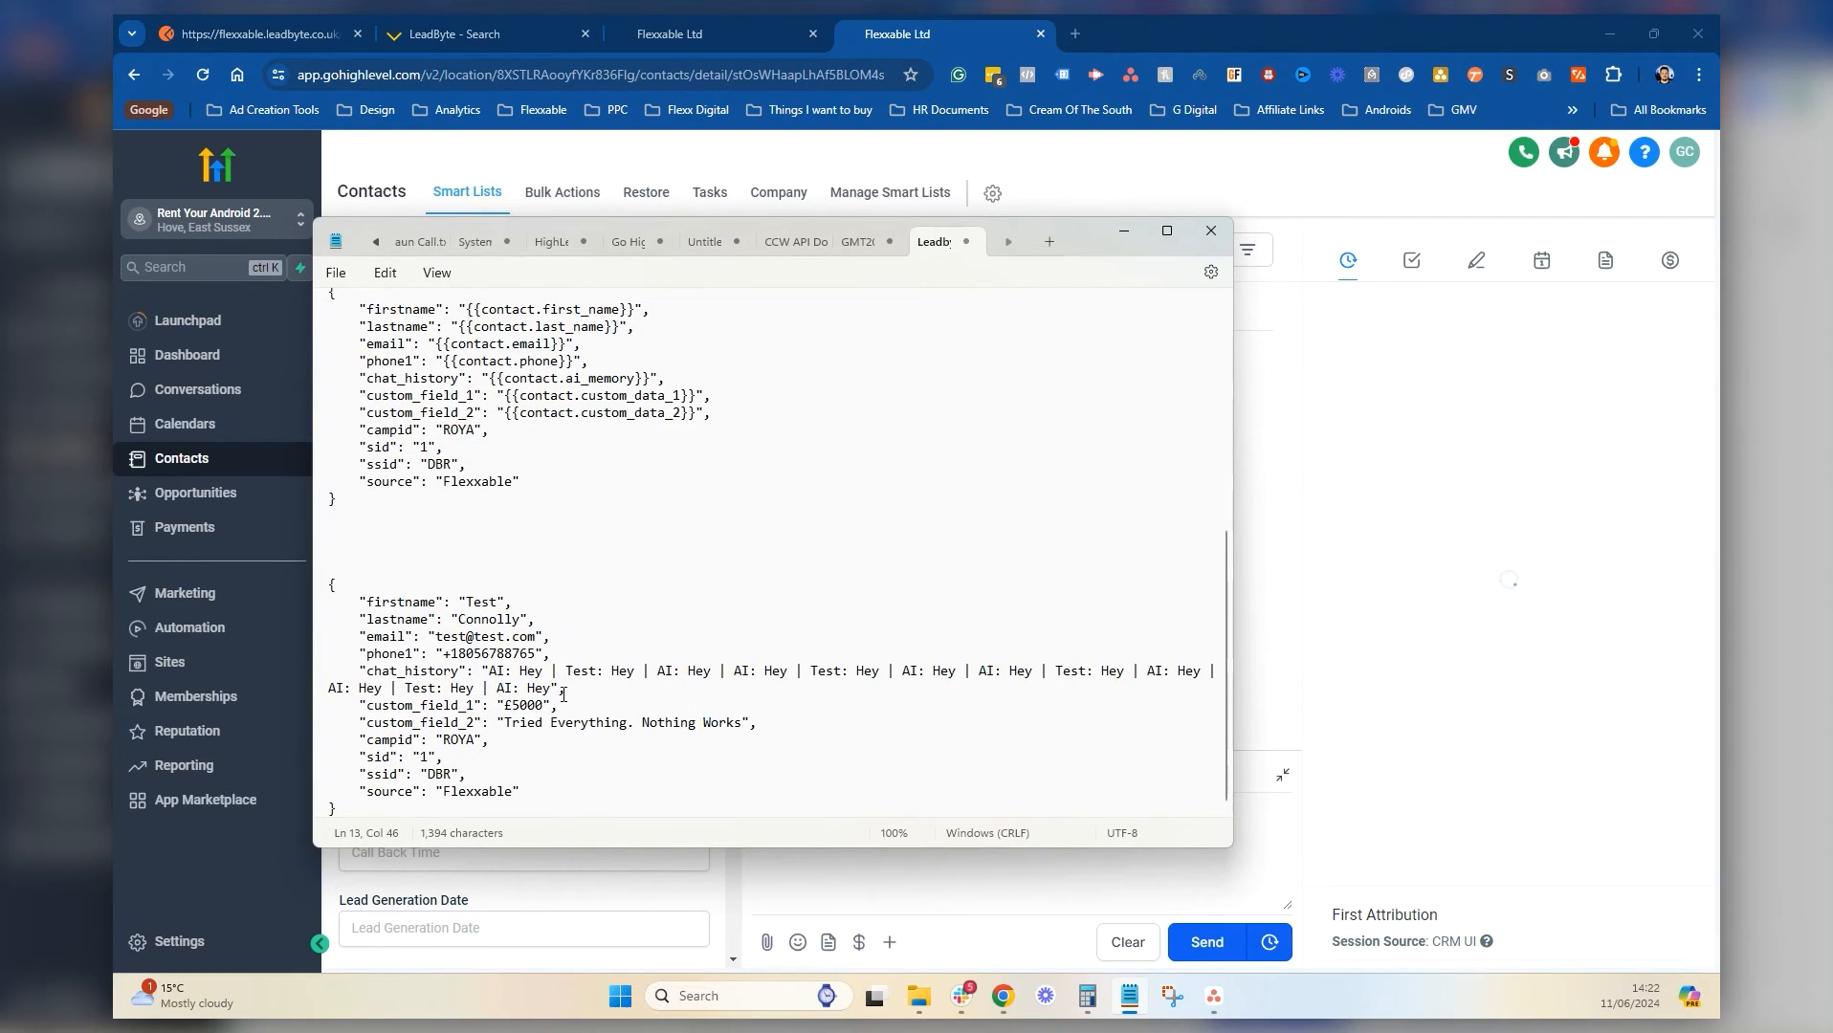
{"action": "left_click", "coordinate": [561, 691]}
{"action": "left_click_drag", "start_coordinate": [555, 688], "coordinate": [489, 676]}
{"action": "left_click", "coordinate": [1376, 558]}
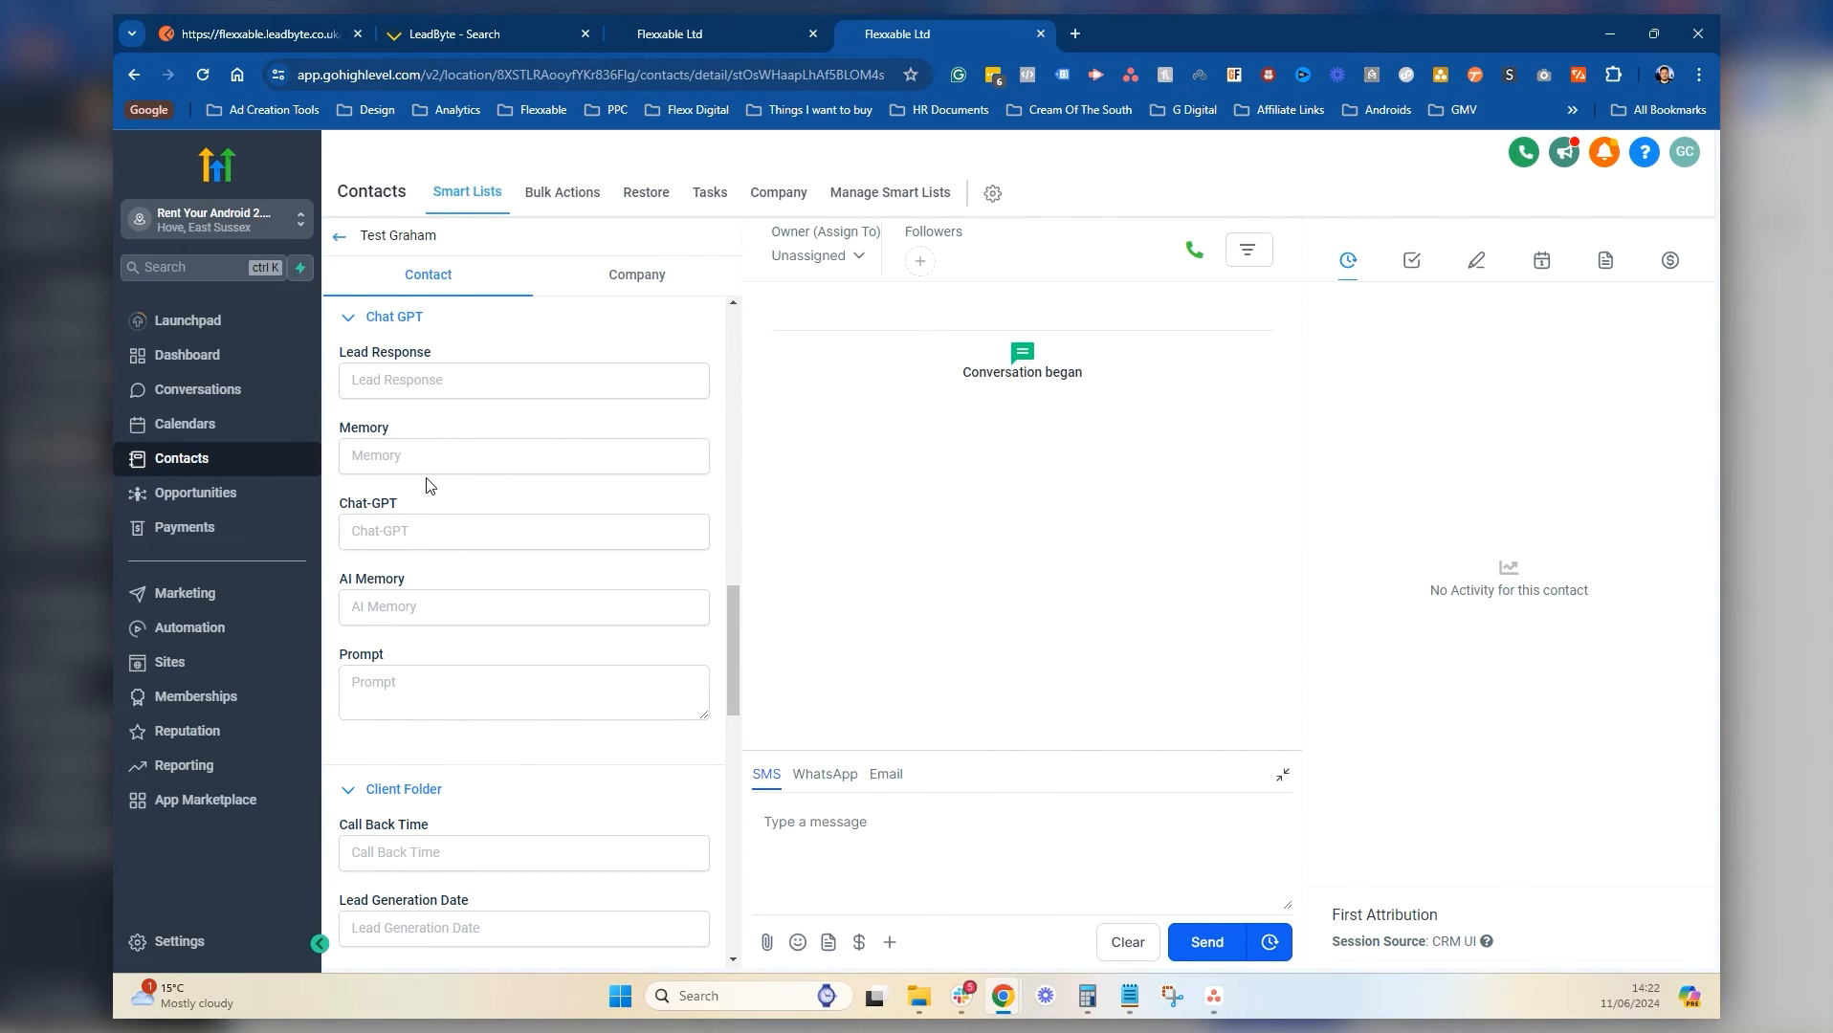
{"action": "left_click", "coordinate": [415, 608]}
{"action": "key", "text": "ctrl+v"}
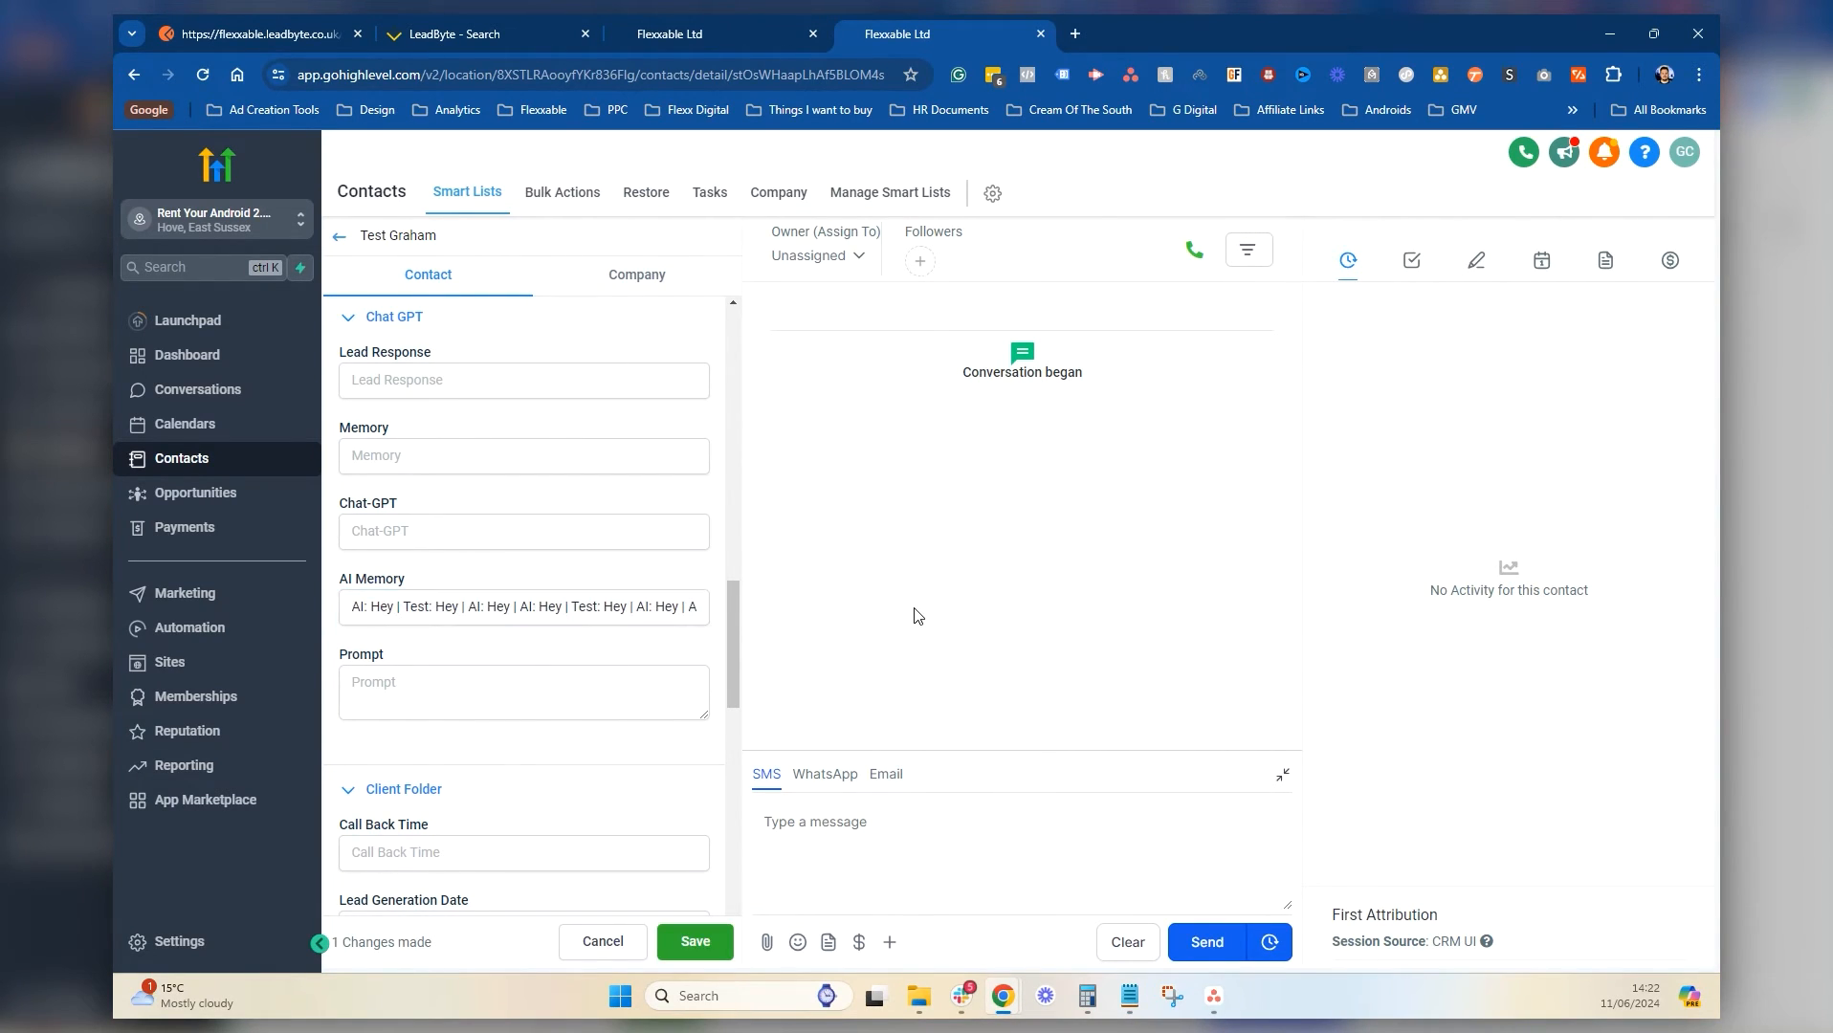
Enter £5000 in Custom Field 1 and 'Tried Everything. Nothing Works' in Custom Field 2, then save
{"action": "scroll", "coordinate": [483, 584], "scroll_direction": "down", "scroll_amount": 5}
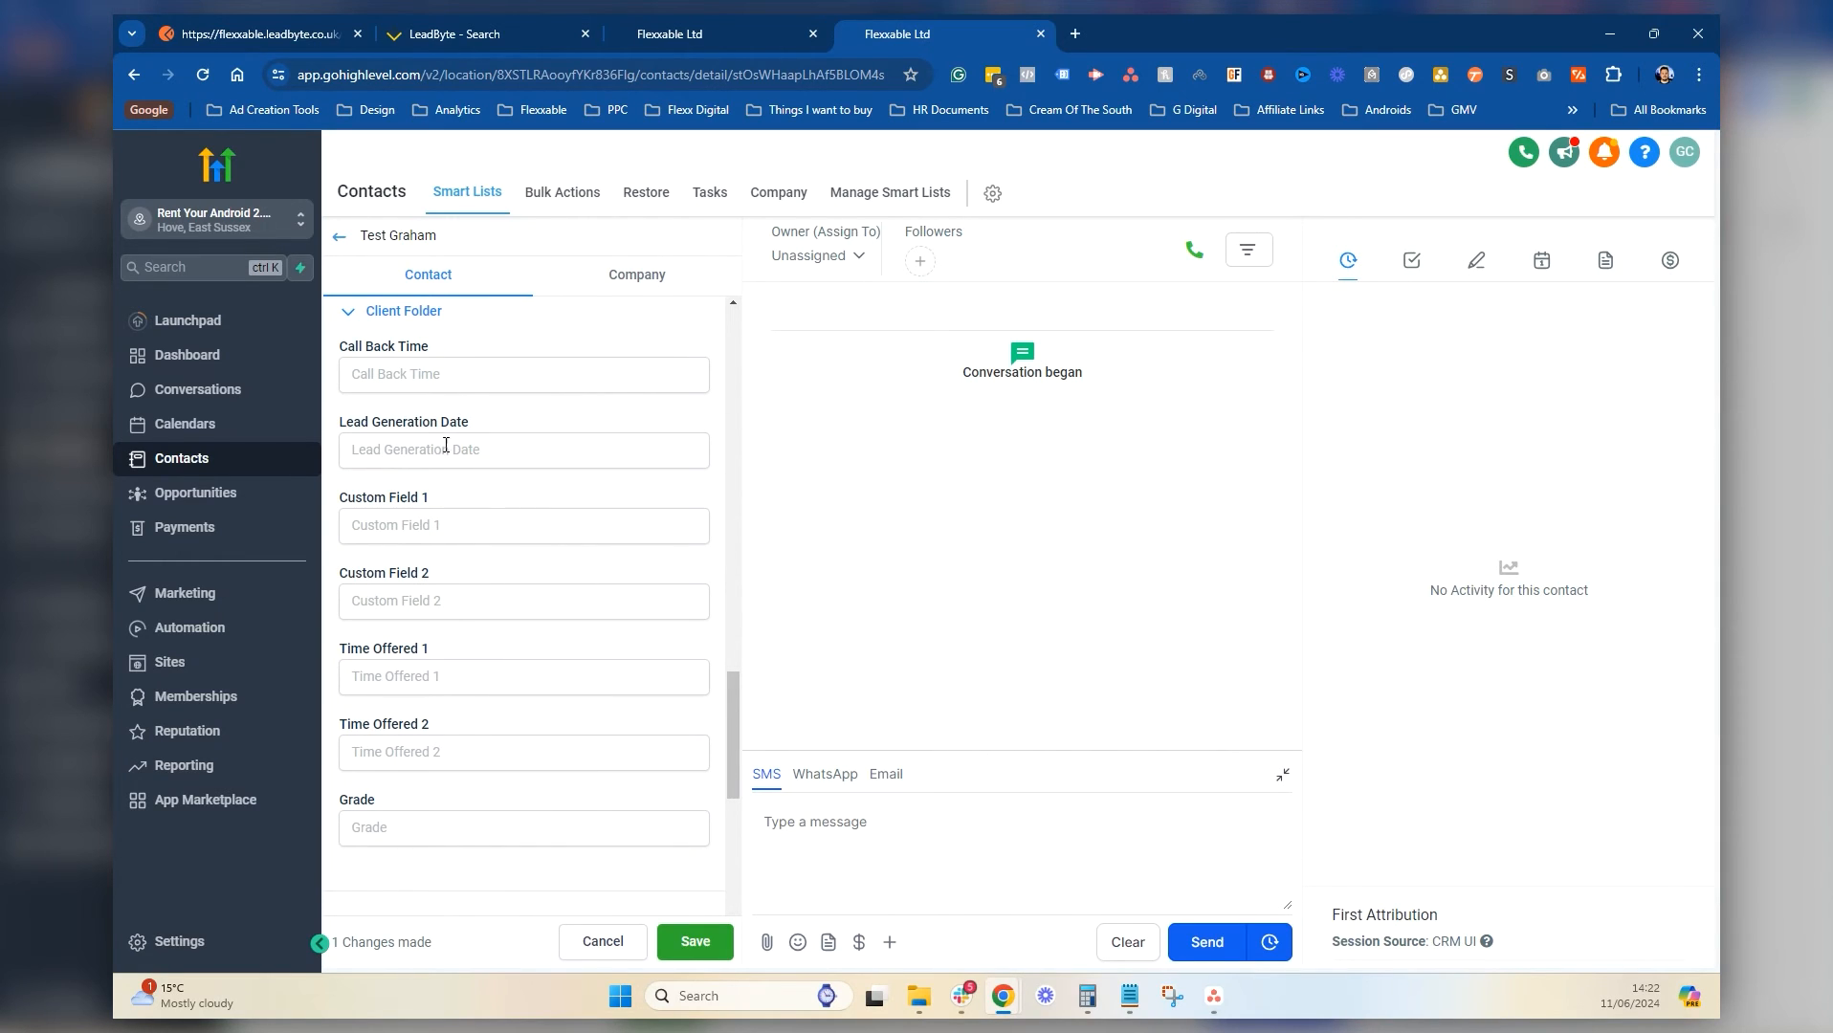
{"action": "left_click", "coordinate": [431, 529]}
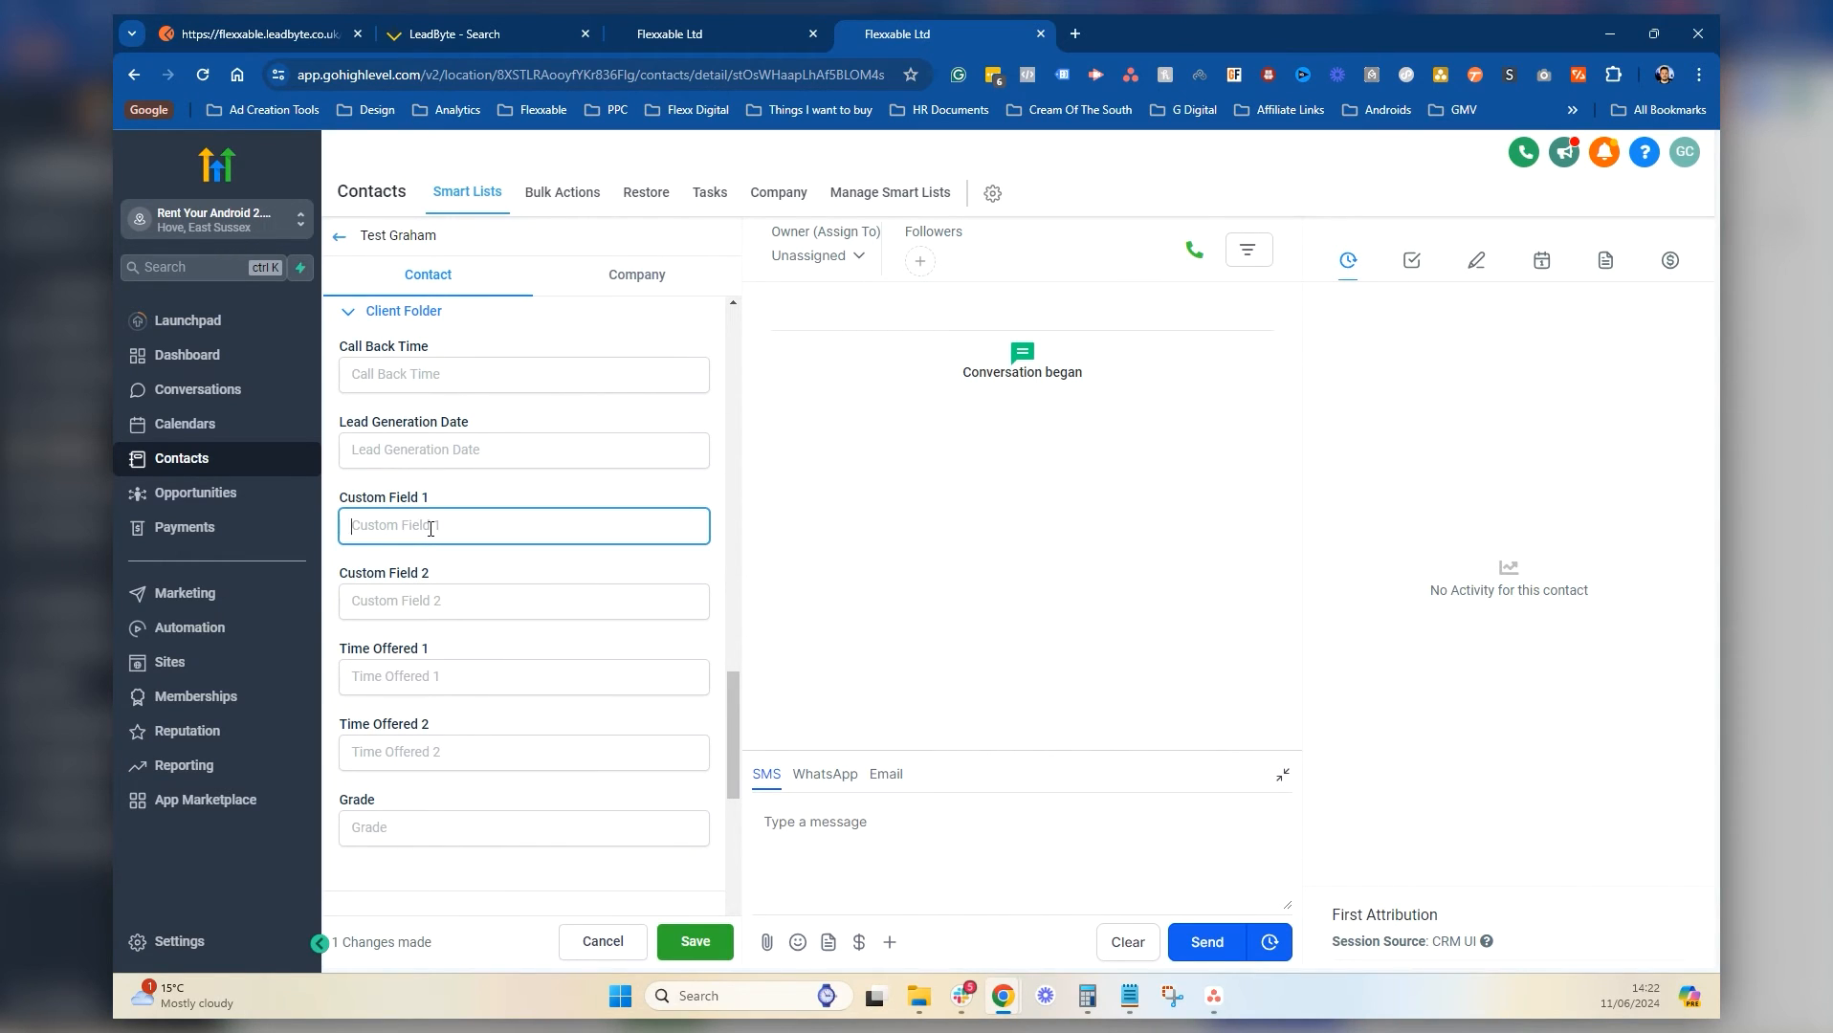
{"action": "type", "text": "£5000"}
{"action": "left_click", "coordinate": [422, 606]}
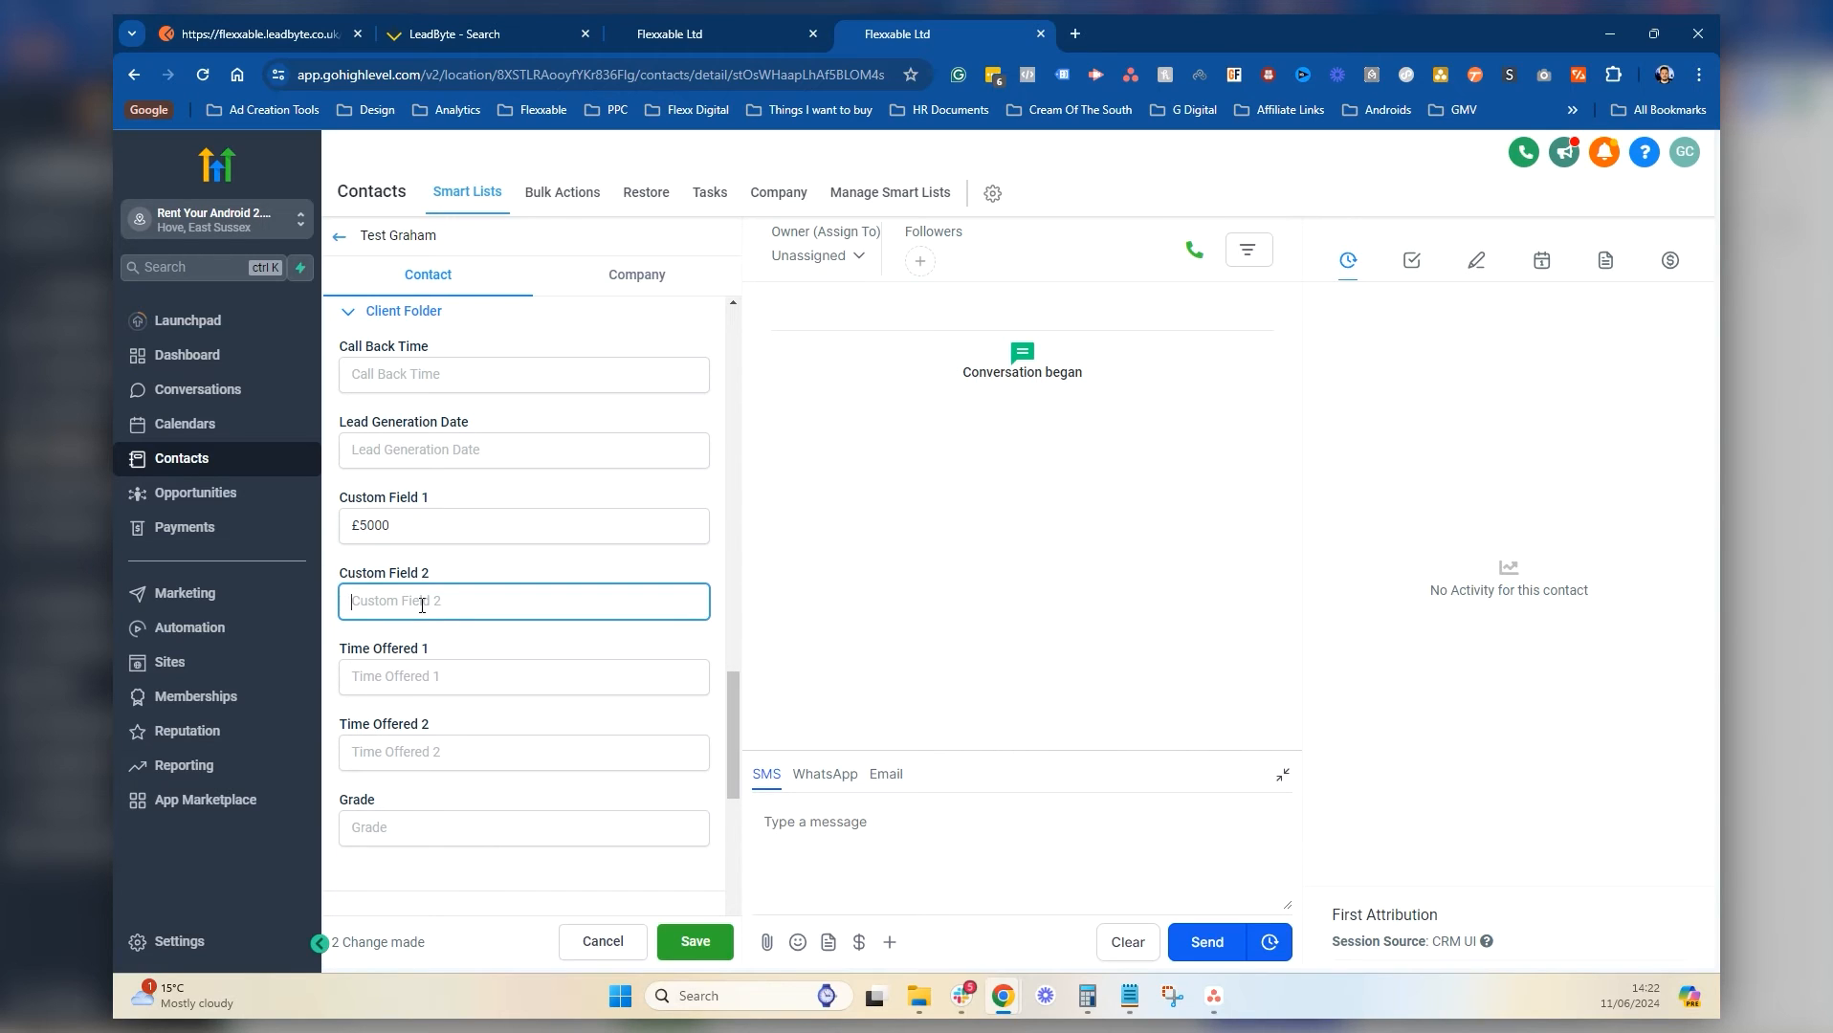
{"action": "type", "text": "Tried Everything. Nothing Works"}
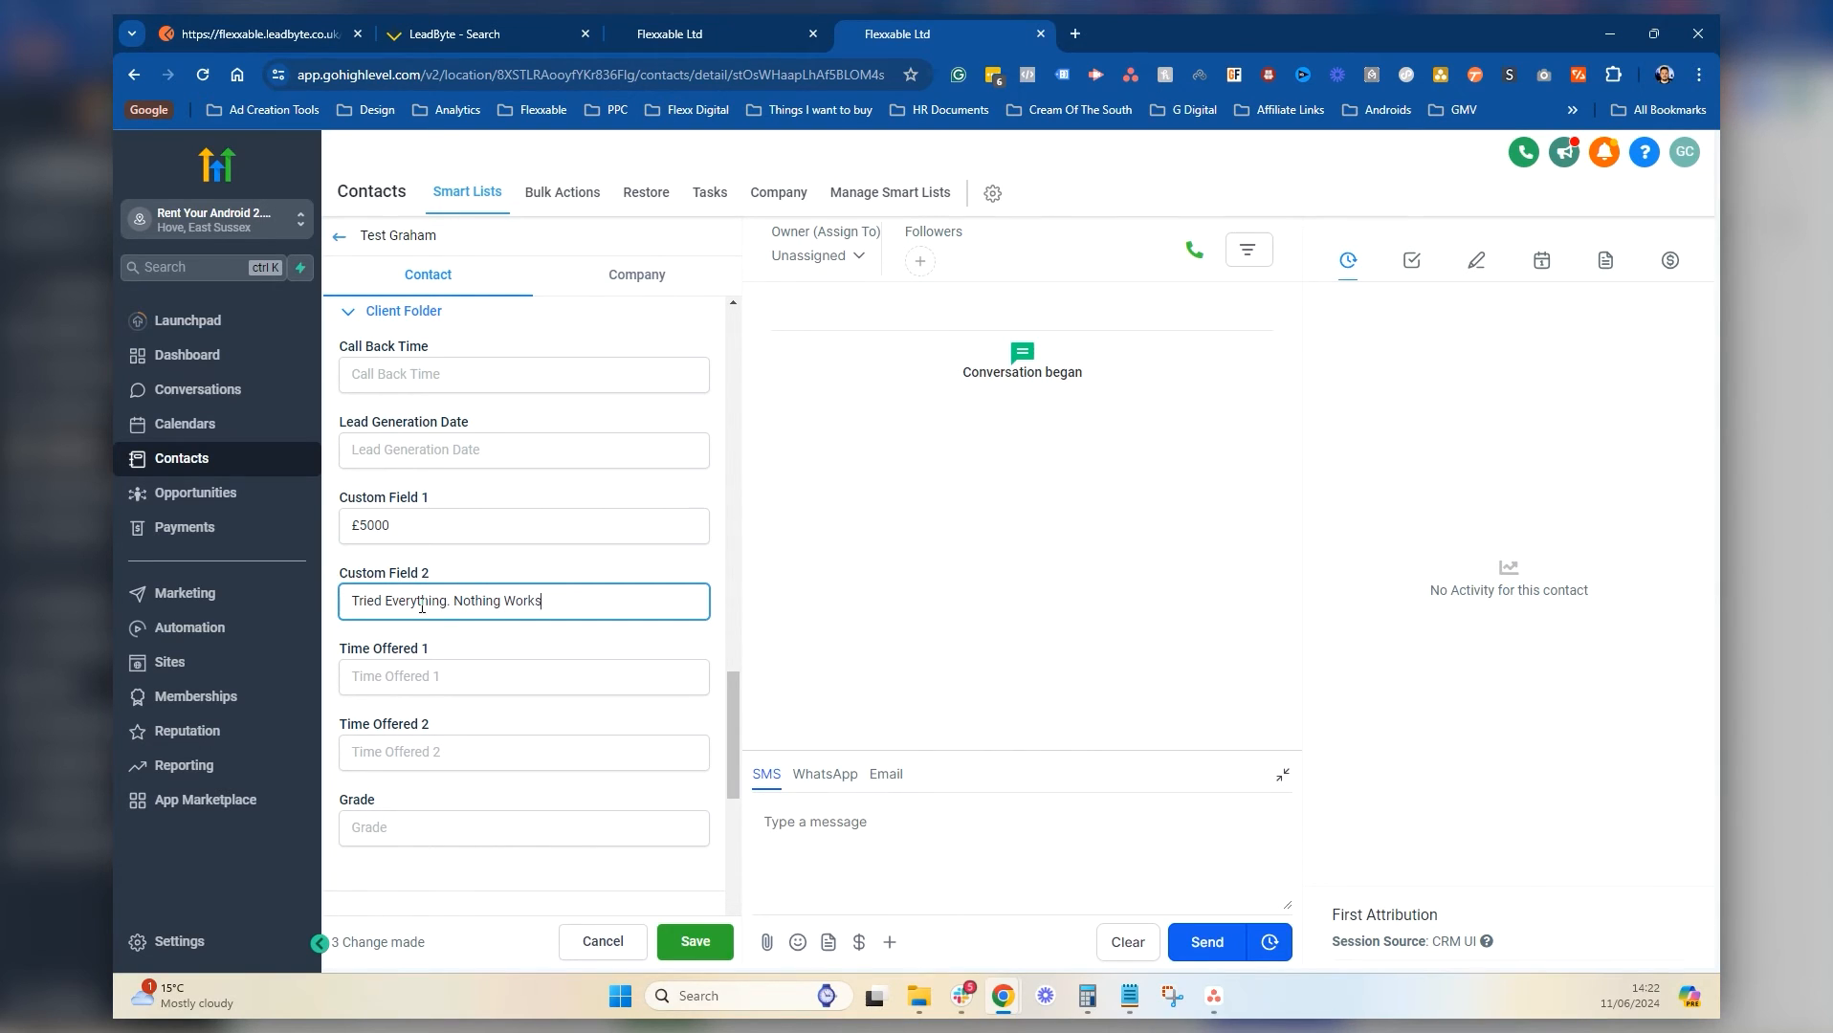
{"action": "scroll", "coordinate": [626, 854], "scroll_direction": "down", "scroll_amount": 4}
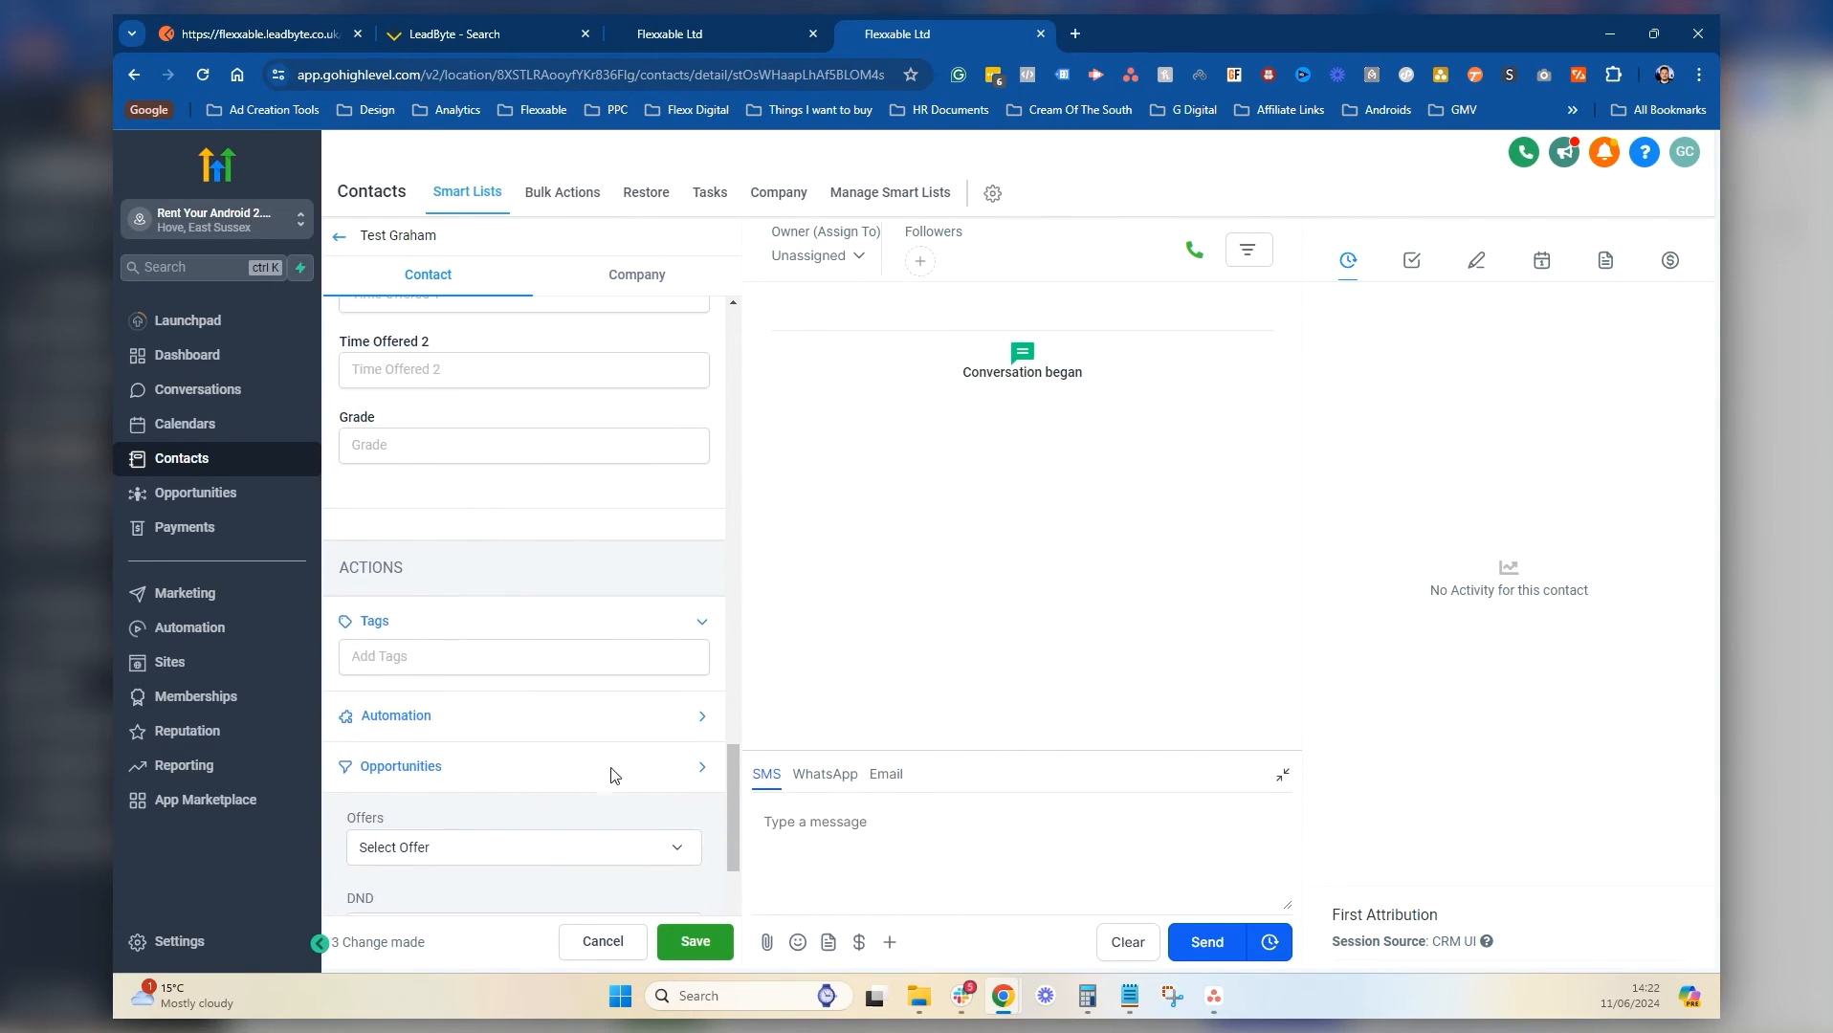
{"action": "left_click", "coordinate": [696, 943]}
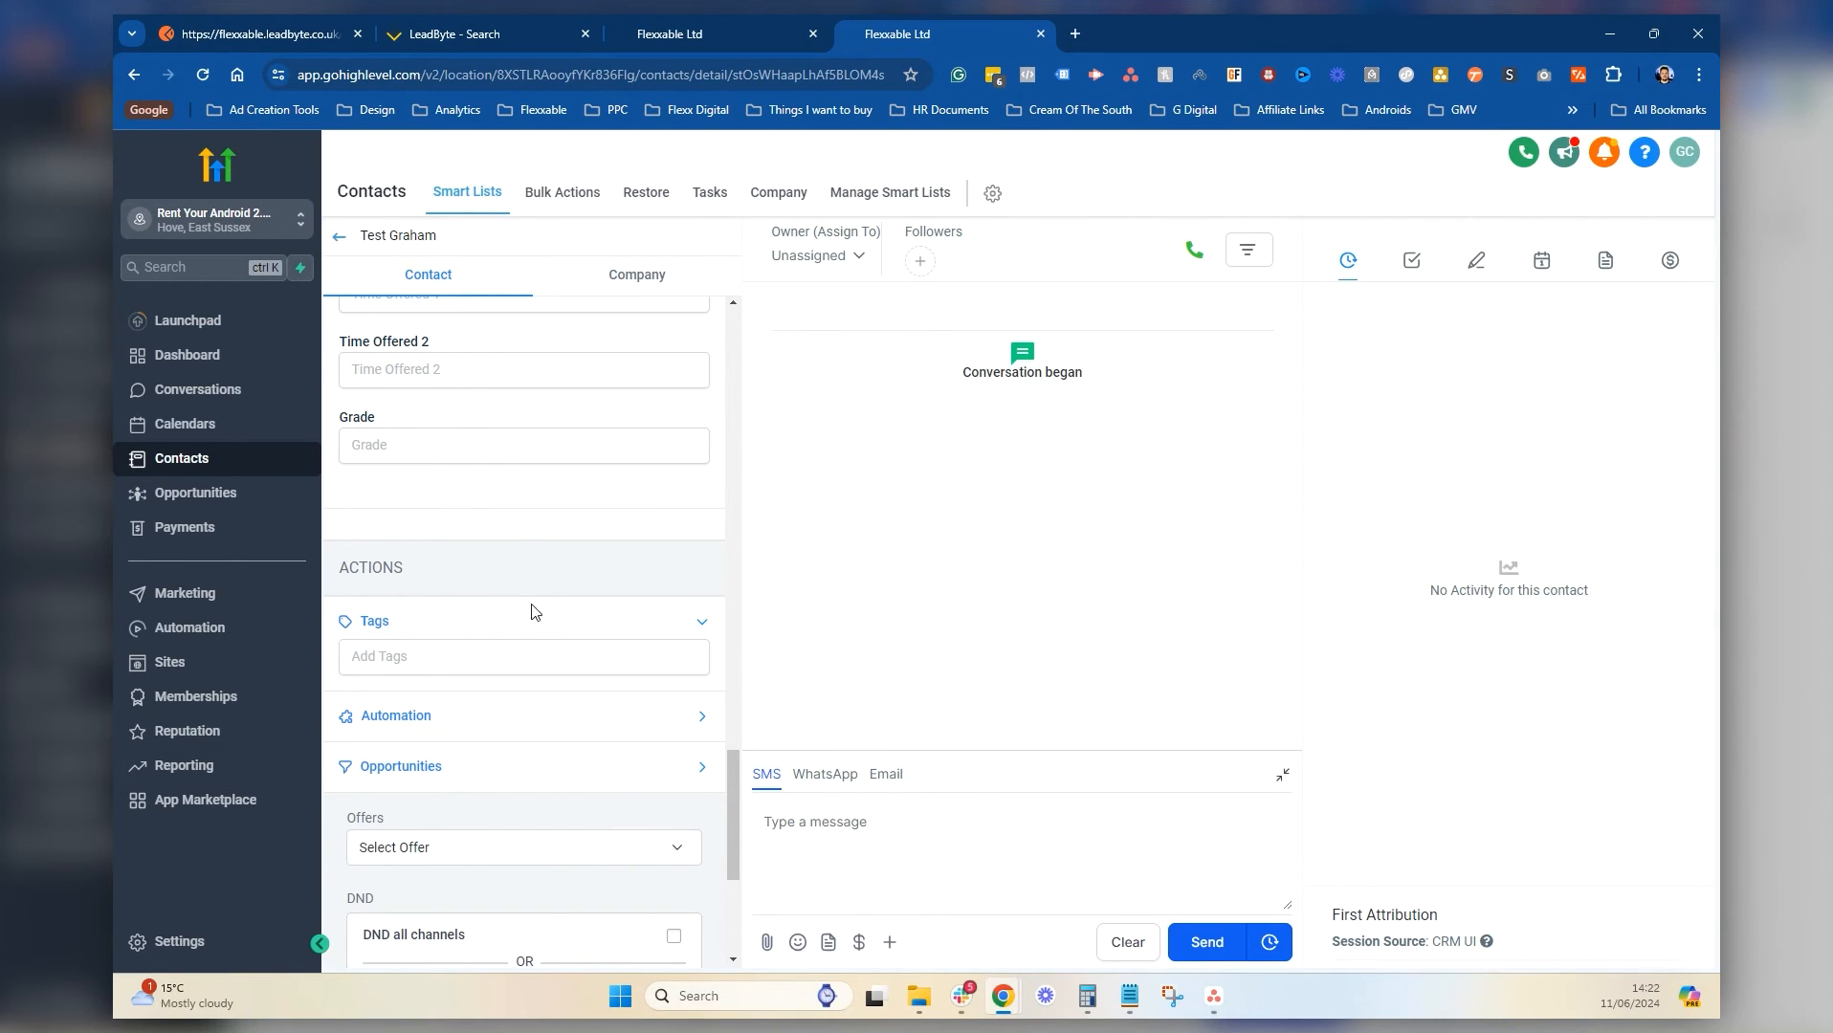
{"action": "scroll", "coordinate": [534, 617], "scroll_direction": "up", "scroll_amount": 10}
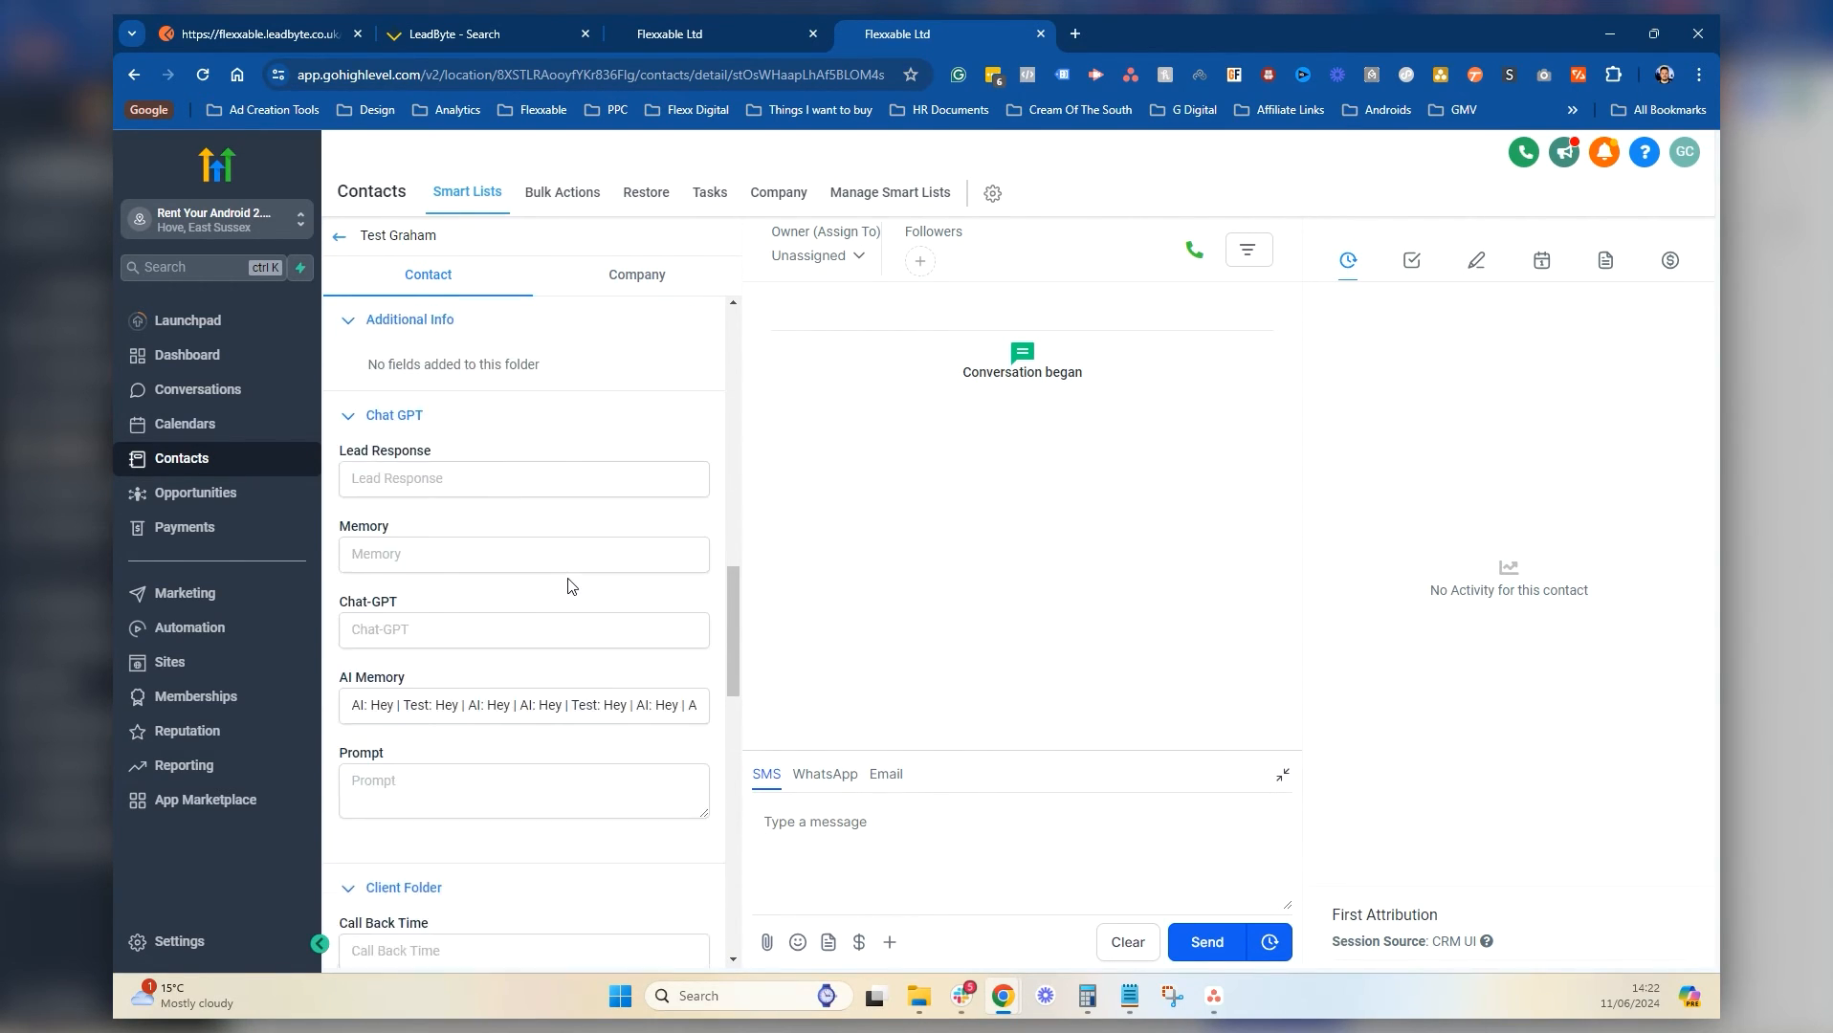
{"action": "scroll", "coordinate": [569, 580], "scroll_direction": "up", "scroll_amount": 8}
Copy the campid, sid, ssid and source lines from the LeadByte posting notes in Notepad
{"action": "left_click", "coordinate": [1129, 996]}
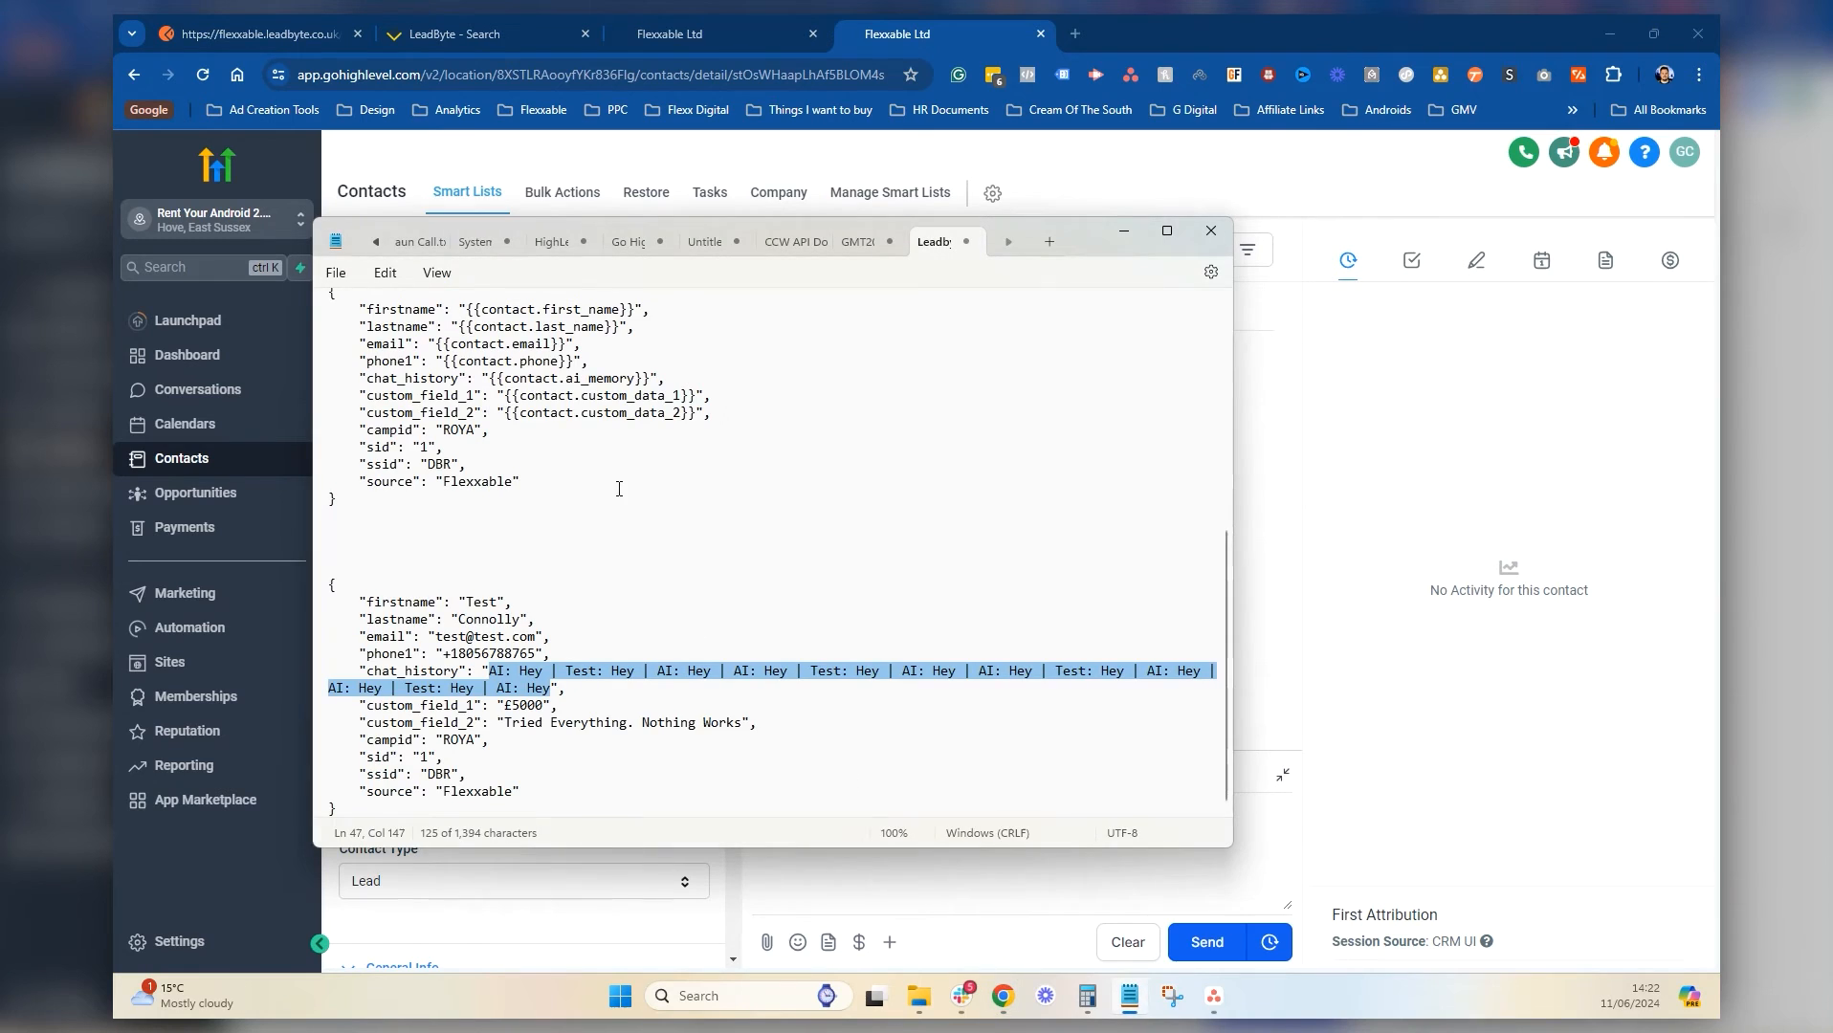
{"action": "scroll", "coordinate": [574, 469], "scroll_direction": "up", "scroll_amount": 2}
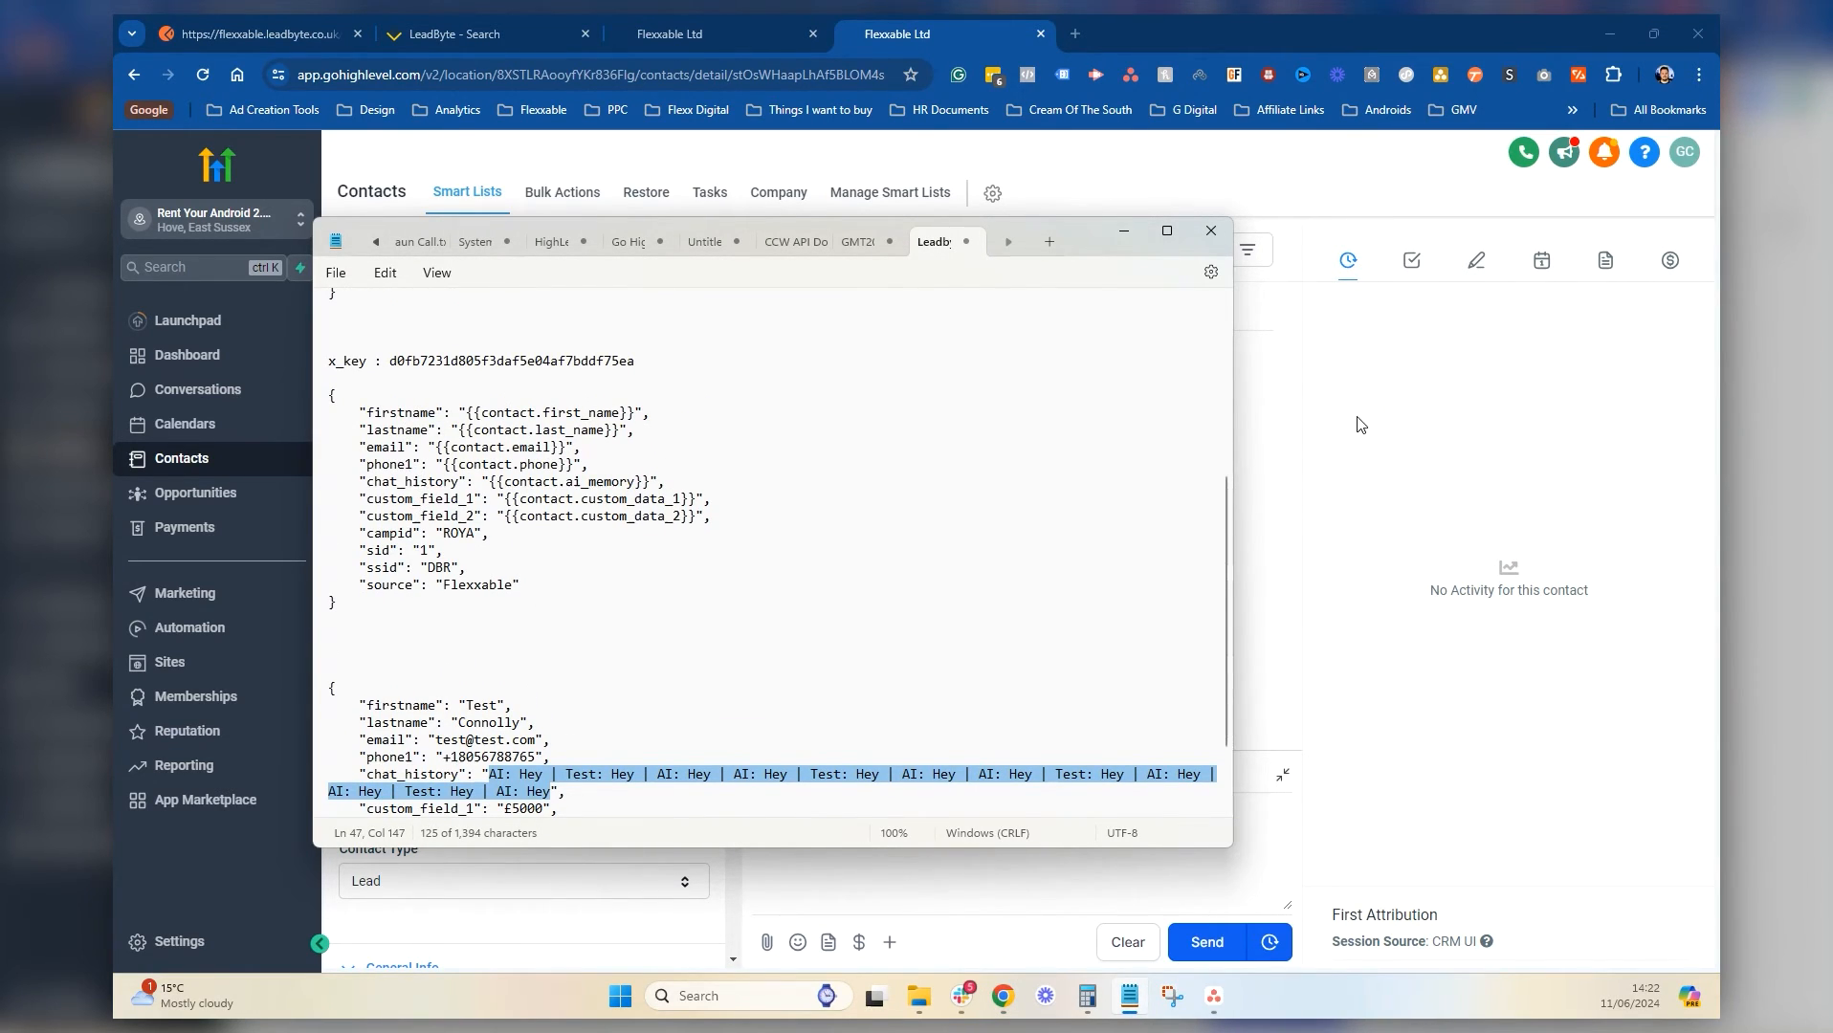
{"action": "scroll", "coordinate": [840, 532], "scroll_direction": "up", "scroll_amount": 9}
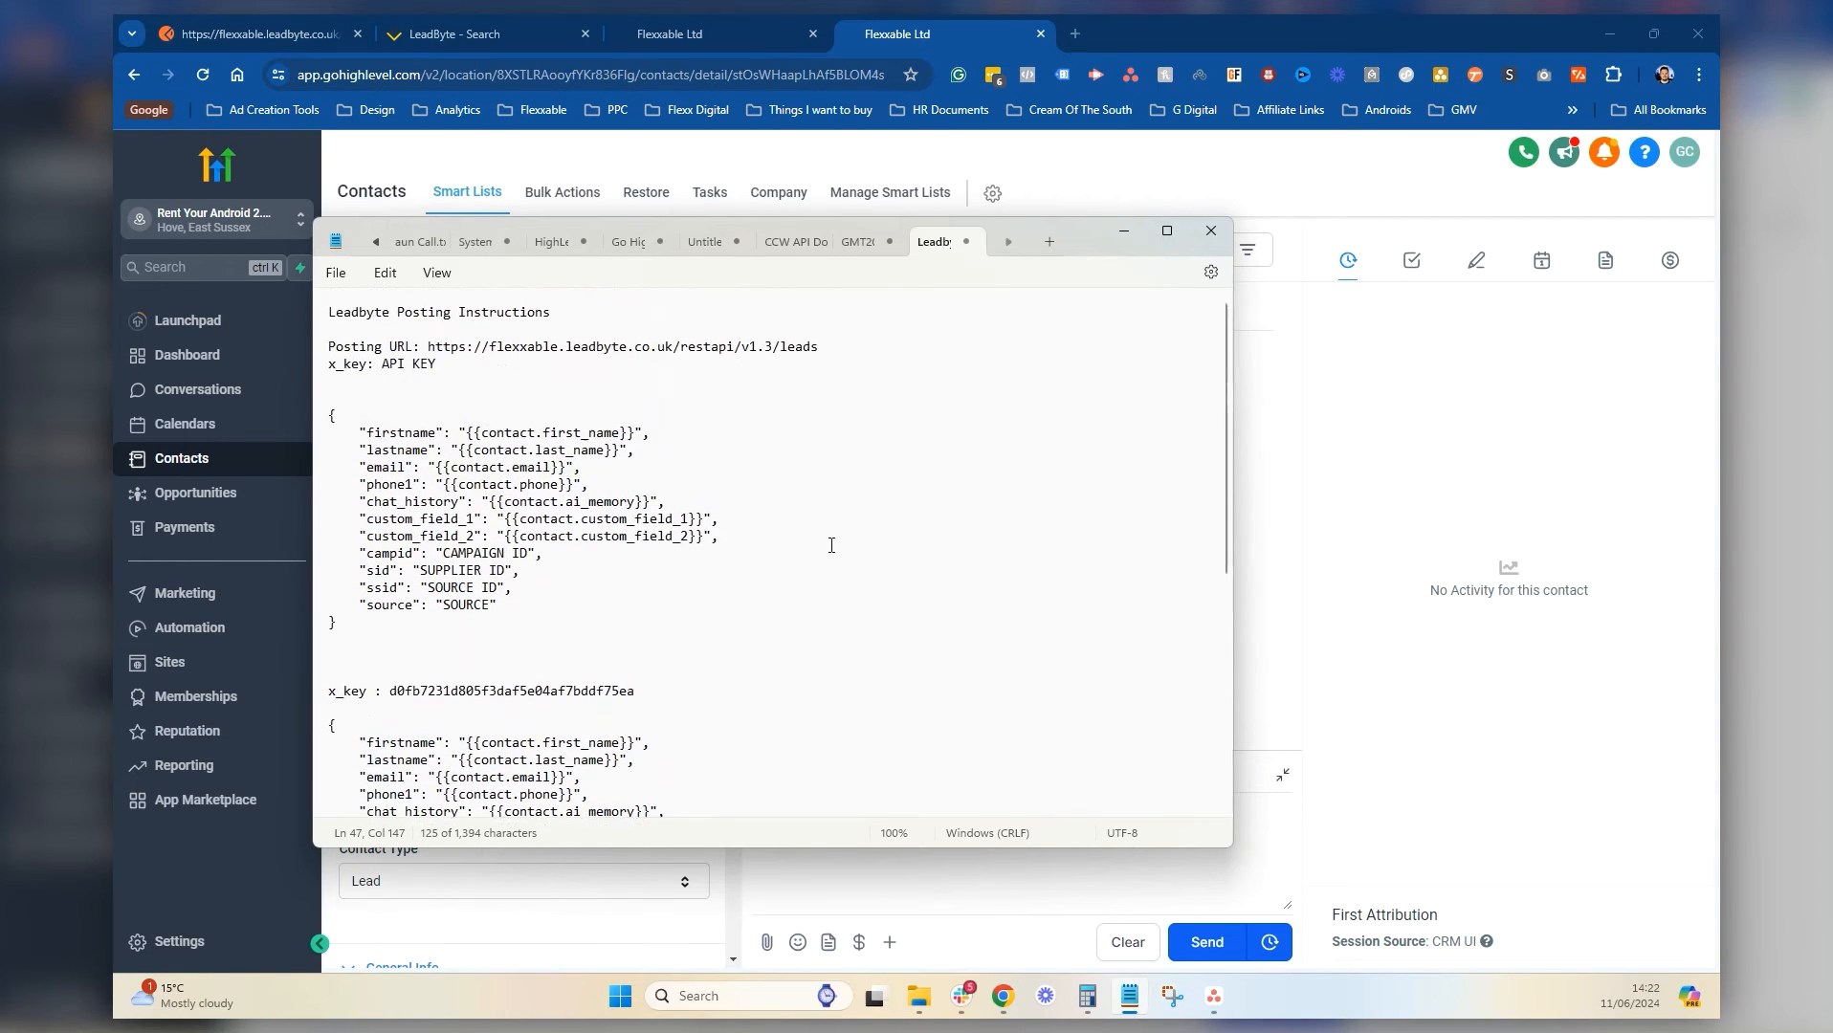
{"action": "scroll", "coordinate": [479, 458], "scroll_direction": "down", "scroll_amount": 10}
{"action": "left_click_drag", "start_coordinate": [530, 490], "coordinate": [300, 447]}
{"action": "key", "text": "ctrl+c"}
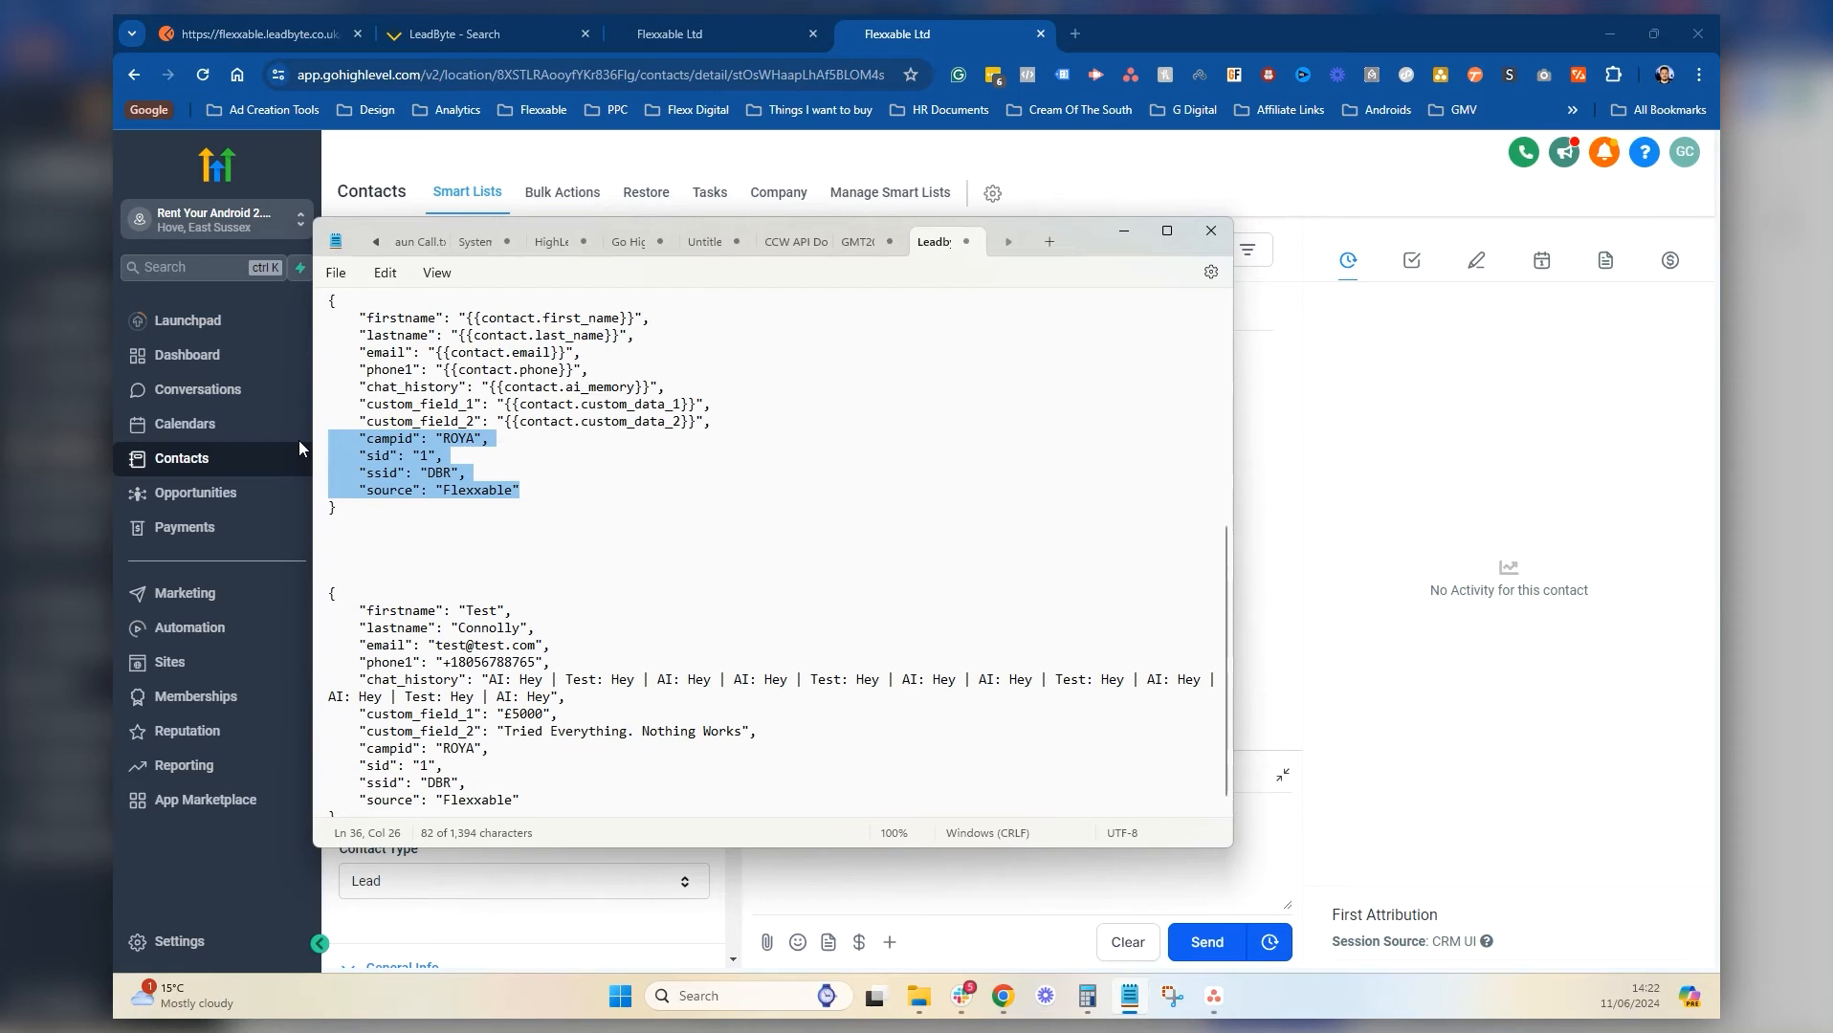
Replace the placeholder campid, sid, ssid and source lines in the webhook body with the real values
{"action": "left_click", "coordinate": [723, 14]}
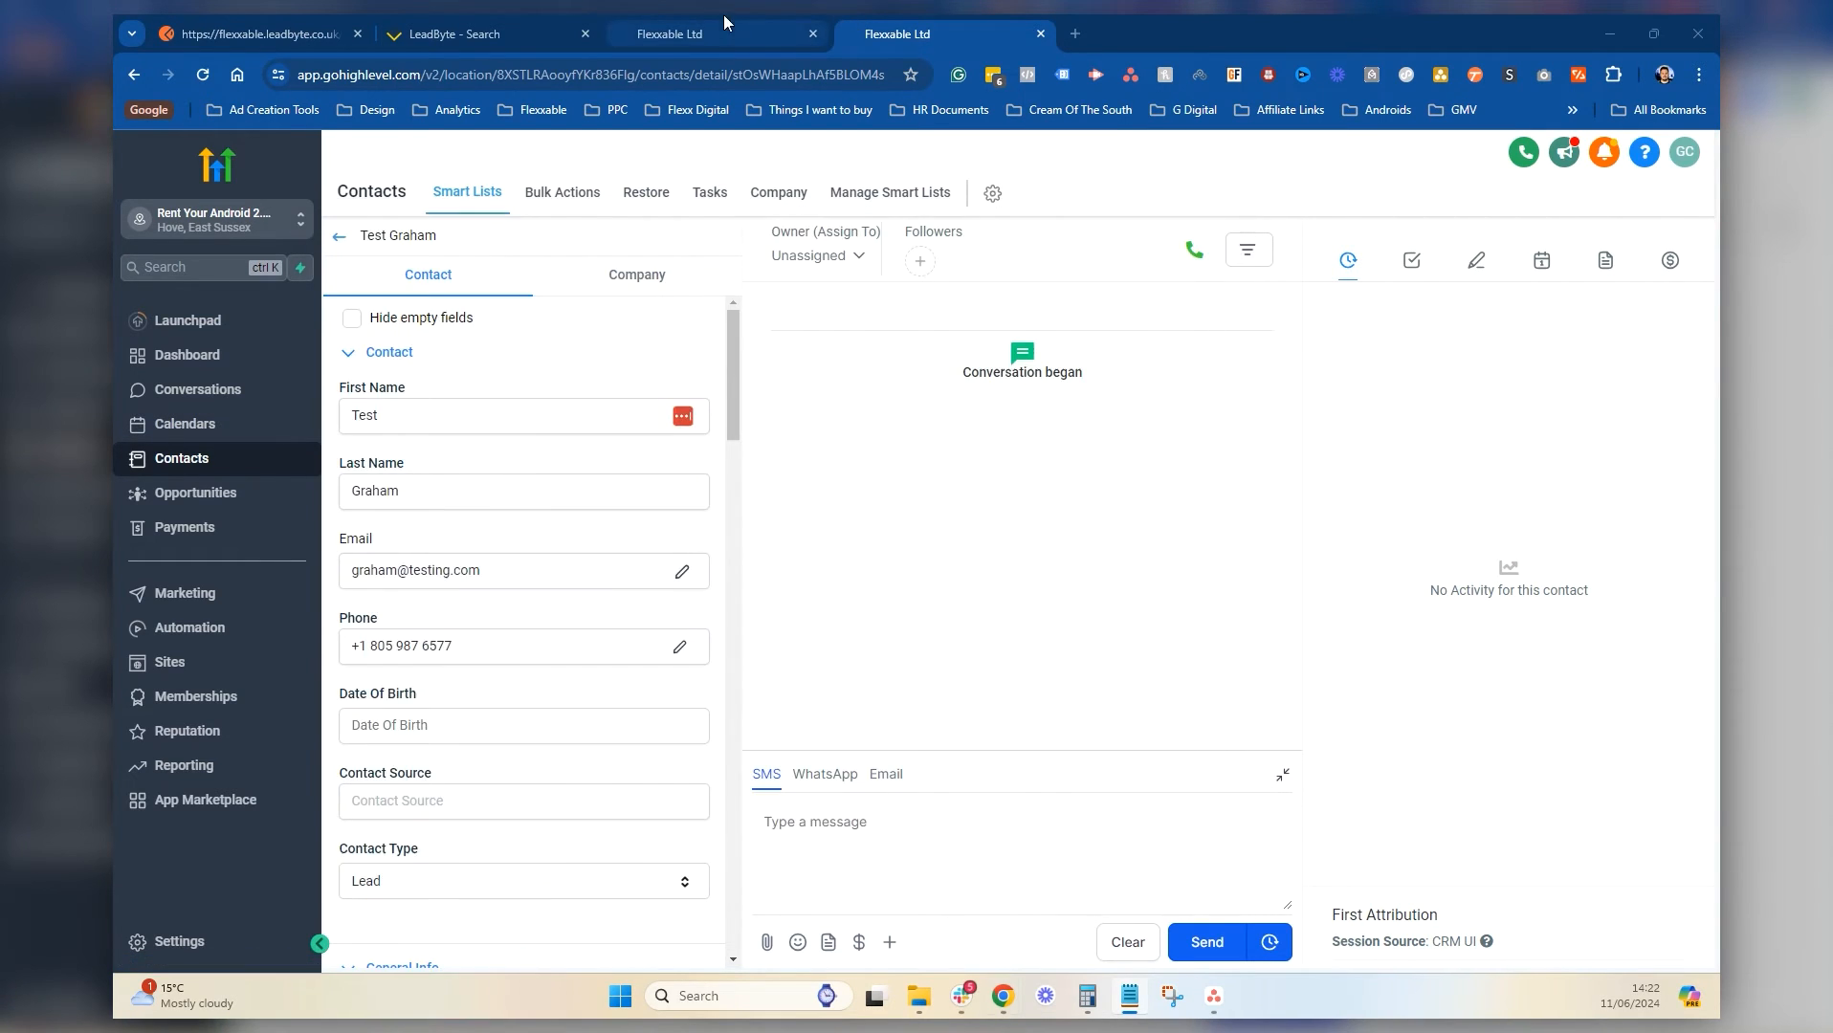
{"action": "left_click", "coordinate": [723, 14]}
{"action": "scroll", "coordinate": [1161, 671], "scroll_direction": "up", "scroll_amount": 3}
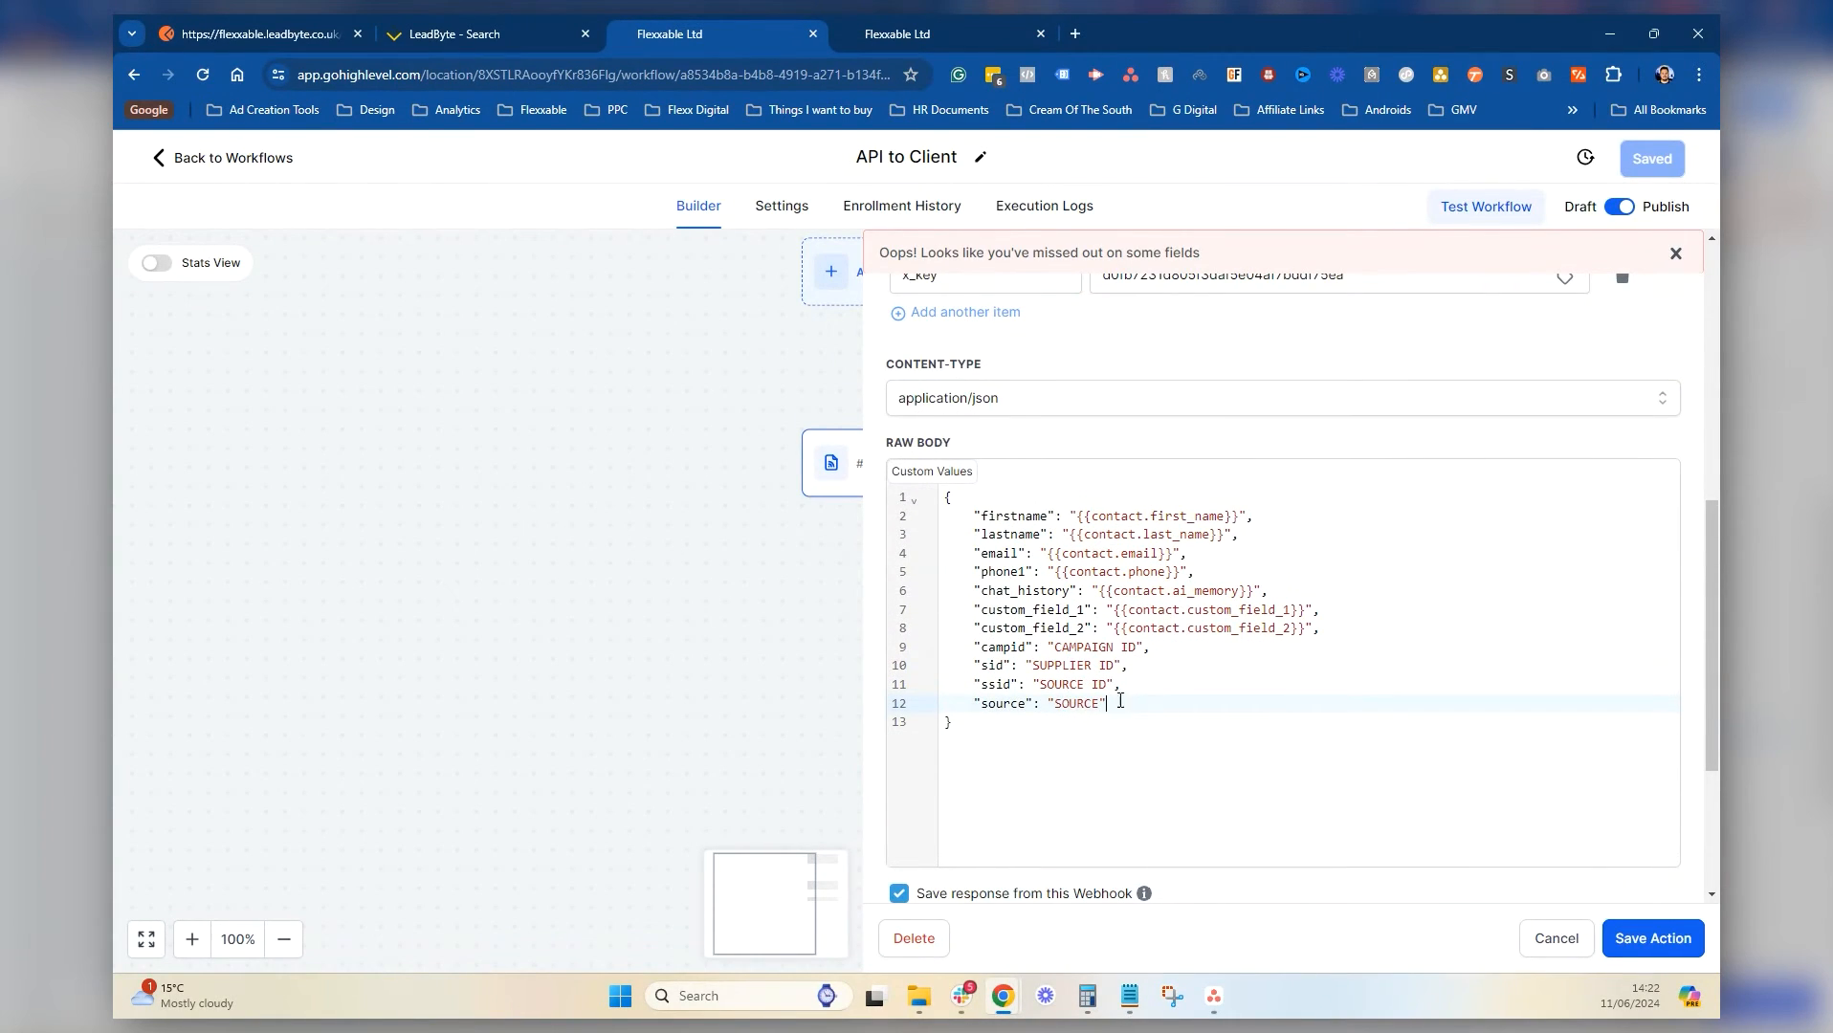
{"action": "left_click_drag", "start_coordinate": [1119, 701], "coordinate": [924, 655]}
{"action": "key", "text": "ctrl+v"}
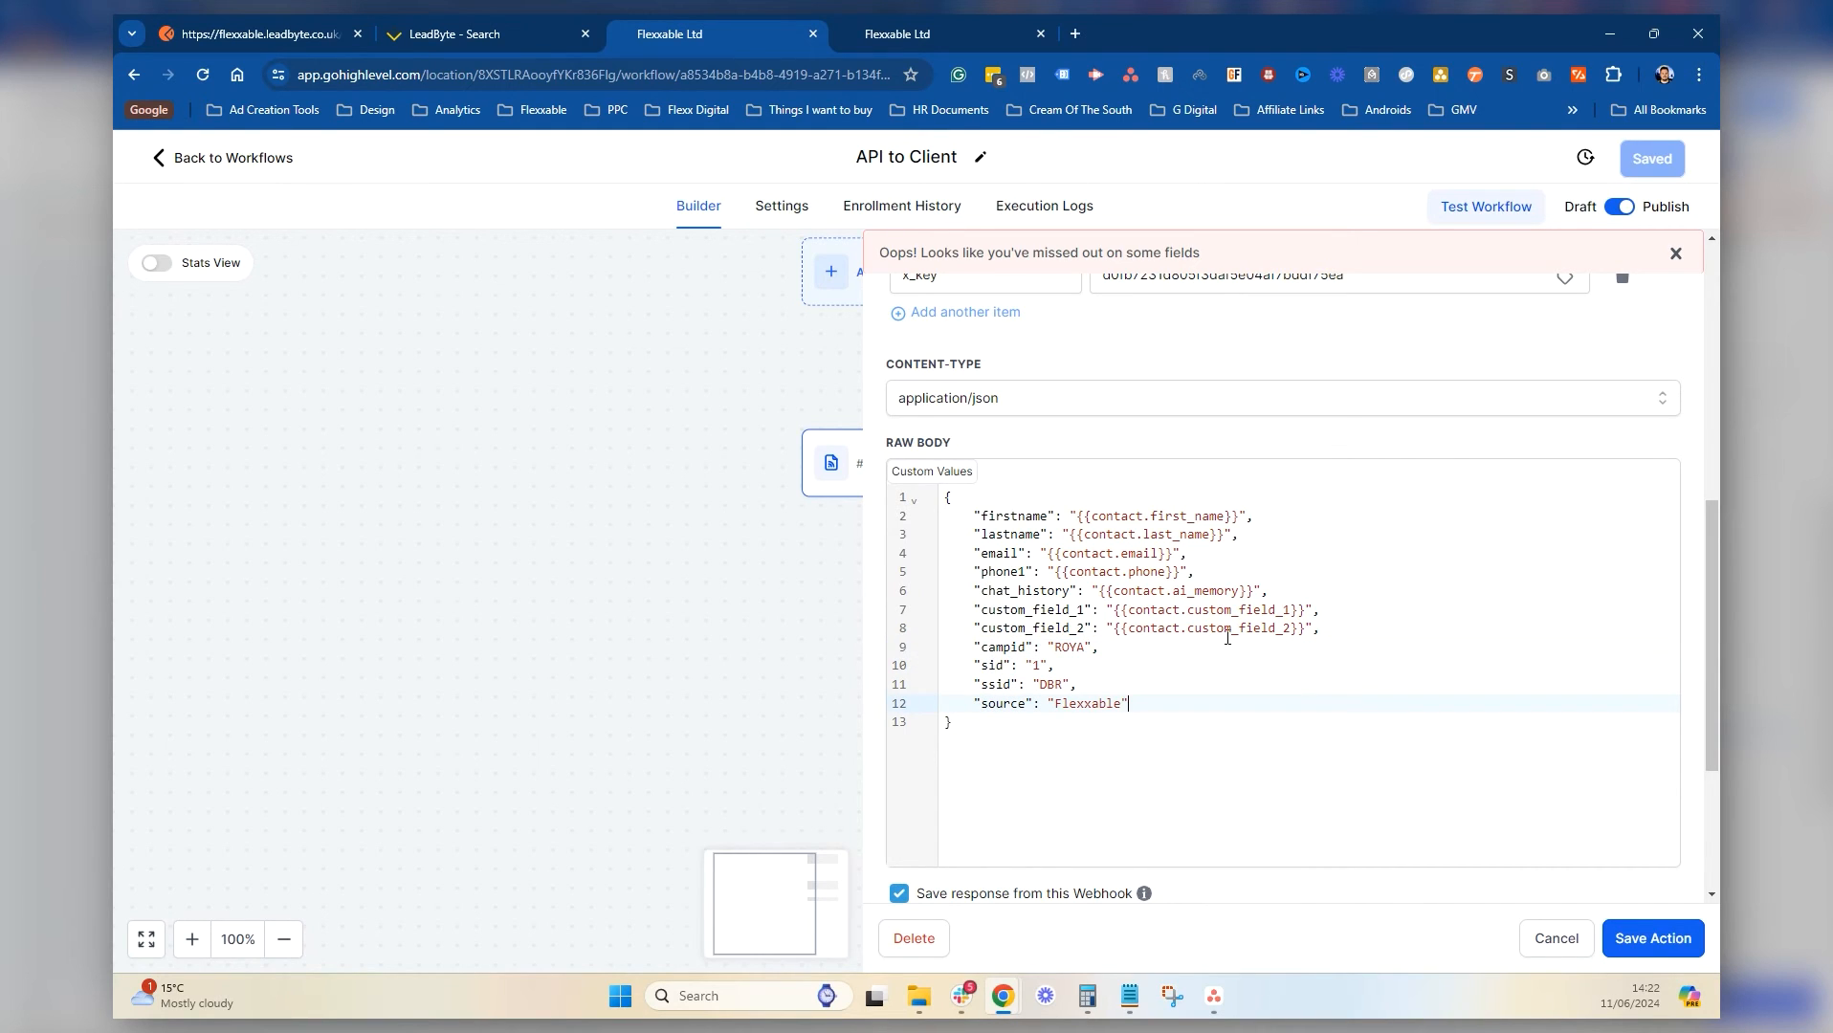
{"action": "scroll", "coordinate": [1221, 664], "scroll_direction": "down", "scroll_amount": 1}
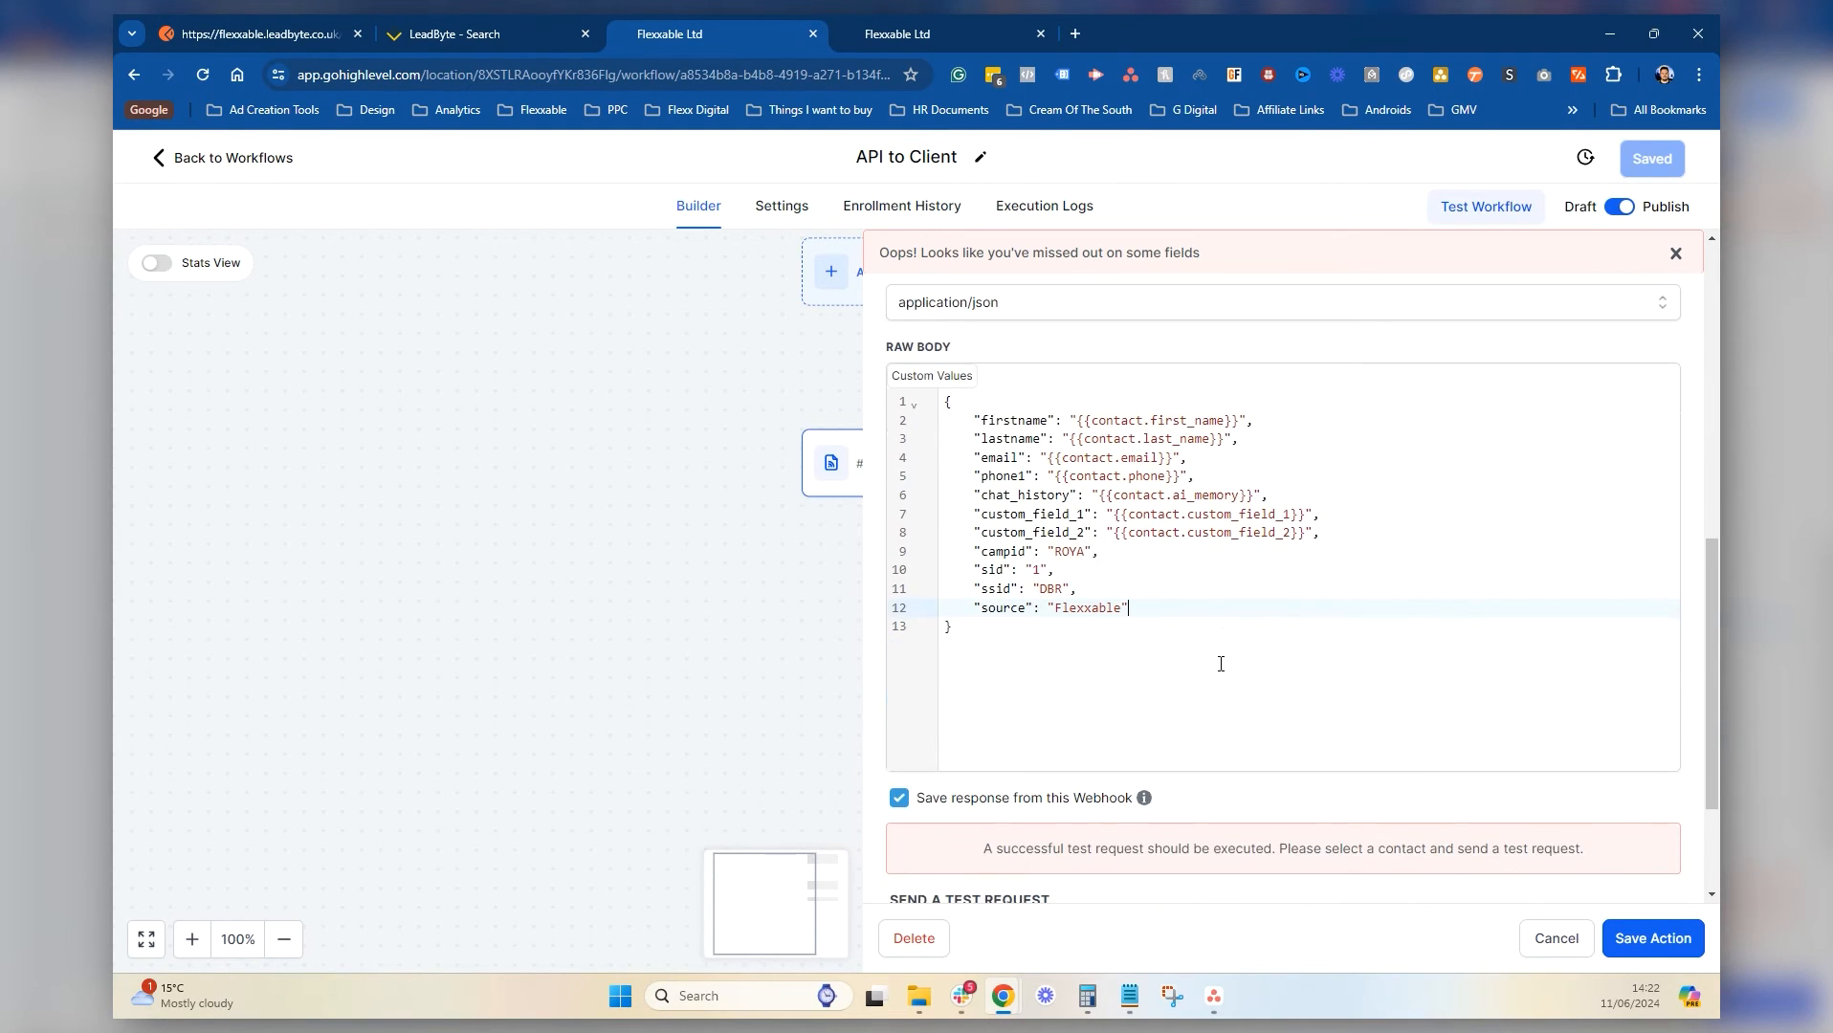
{"action": "scroll", "coordinate": [1221, 664], "scroll_direction": "down", "scroll_amount": 3}
Check the test contact's page, then search the webhook's test contact picker for 'test'
{"action": "left_click", "coordinate": [884, 14]}
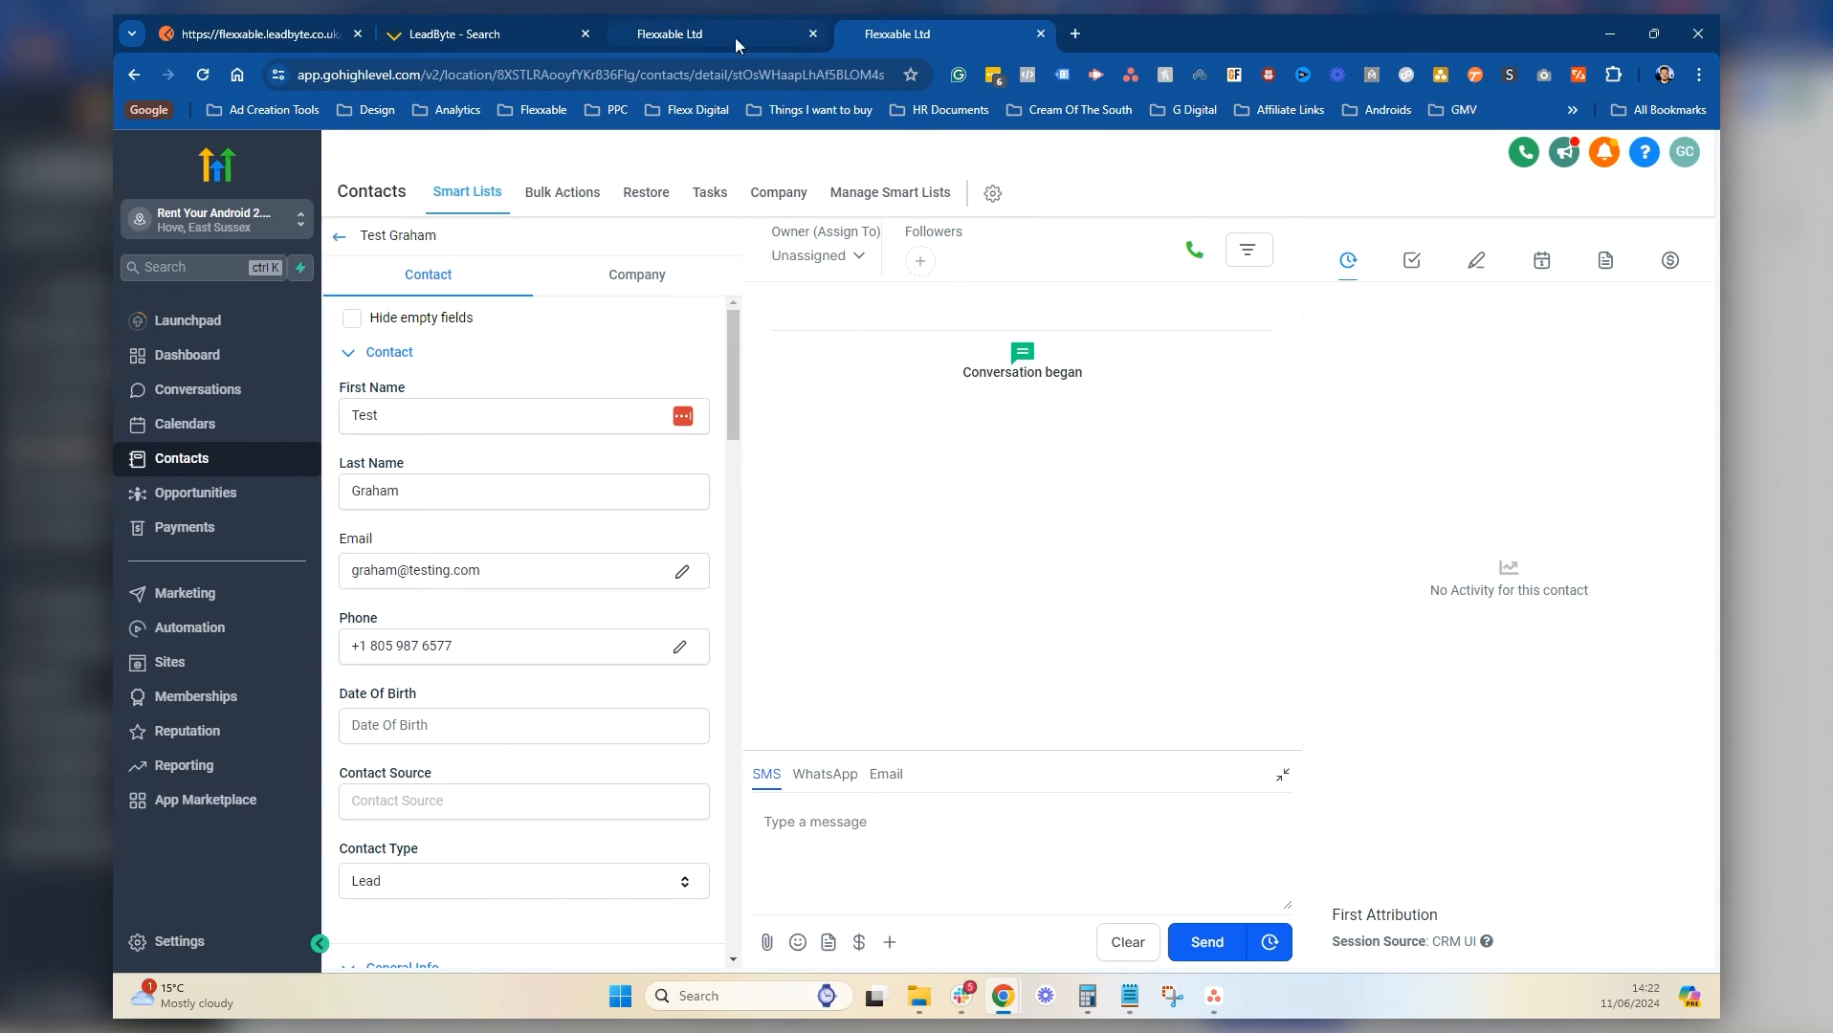
{"action": "scroll", "coordinate": [621, 703], "scroll_direction": "down", "scroll_amount": 3}
{"action": "scroll", "coordinate": [621, 703], "scroll_direction": "up", "scroll_amount": 3}
{"action": "left_click", "coordinate": [670, 35]}
{"action": "left_click", "coordinate": [1087, 821]}
{"action": "scroll", "coordinate": [1206, 751], "scroll_direction": "down", "scroll_amount": 2}
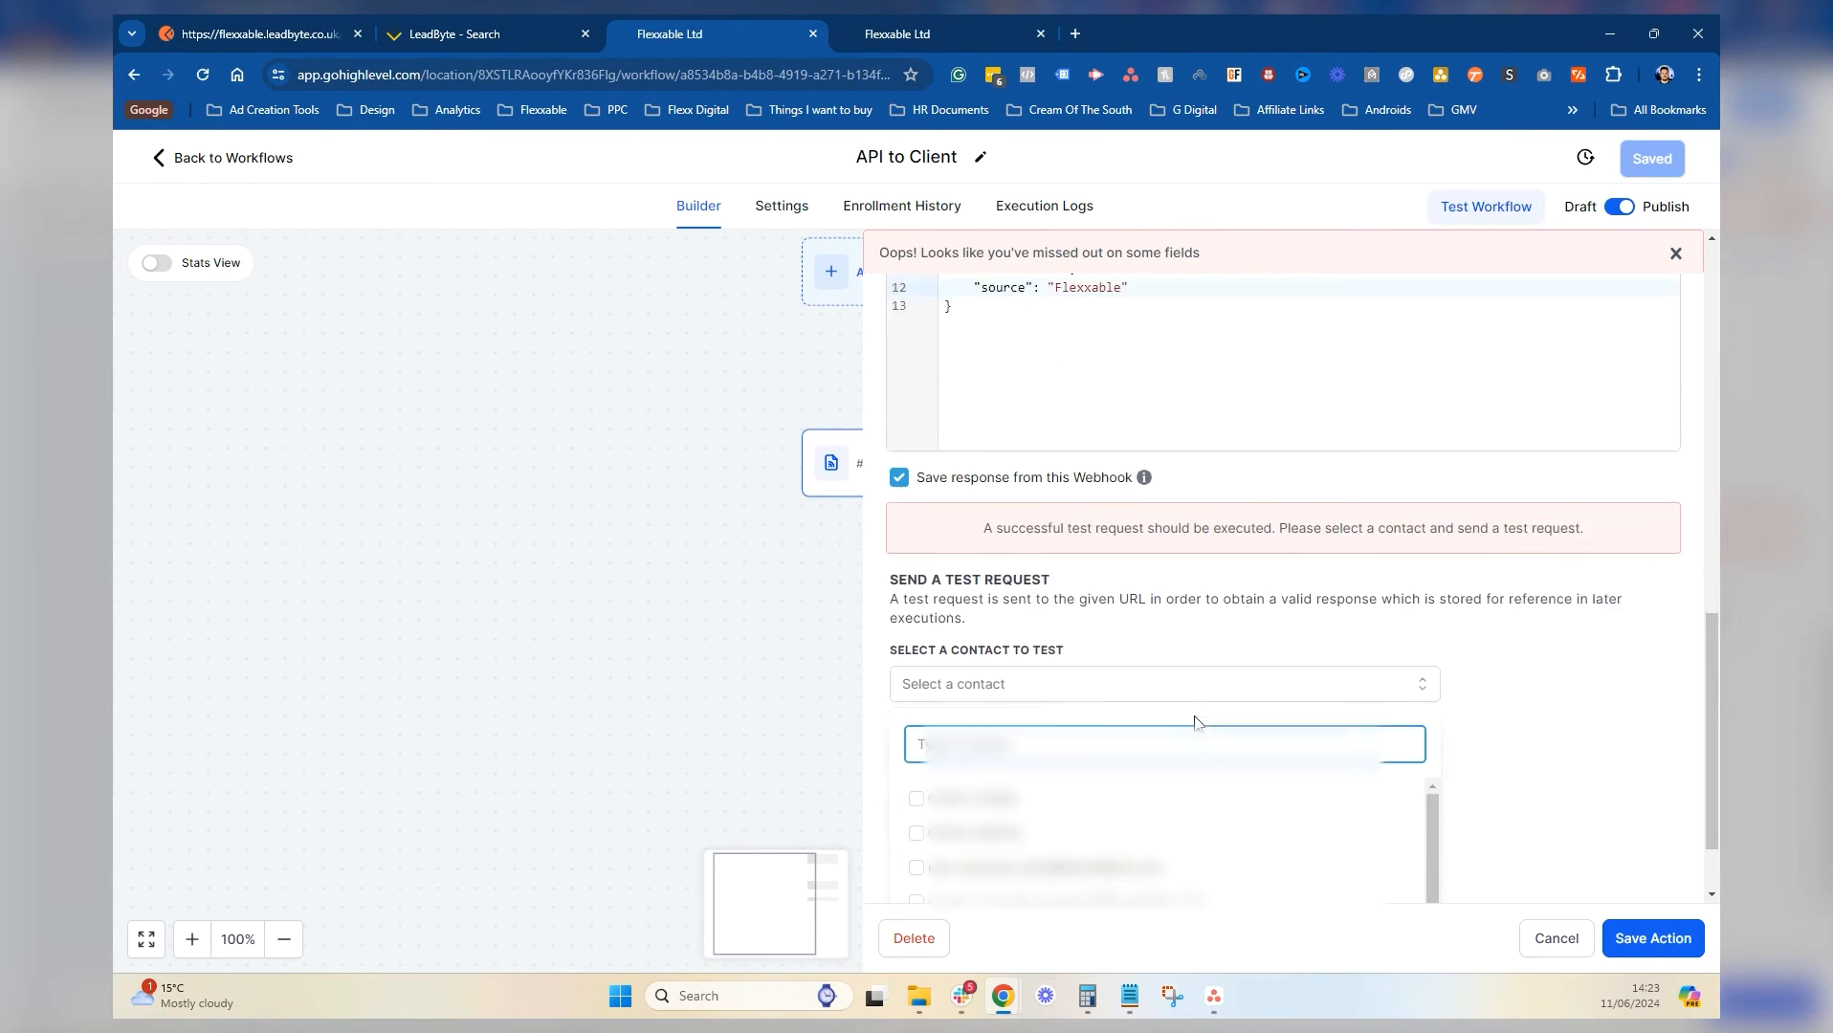
{"action": "scroll", "coordinate": [1199, 724], "scroll_direction": "down", "scroll_amount": 1}
{"action": "type", "text": "test"}
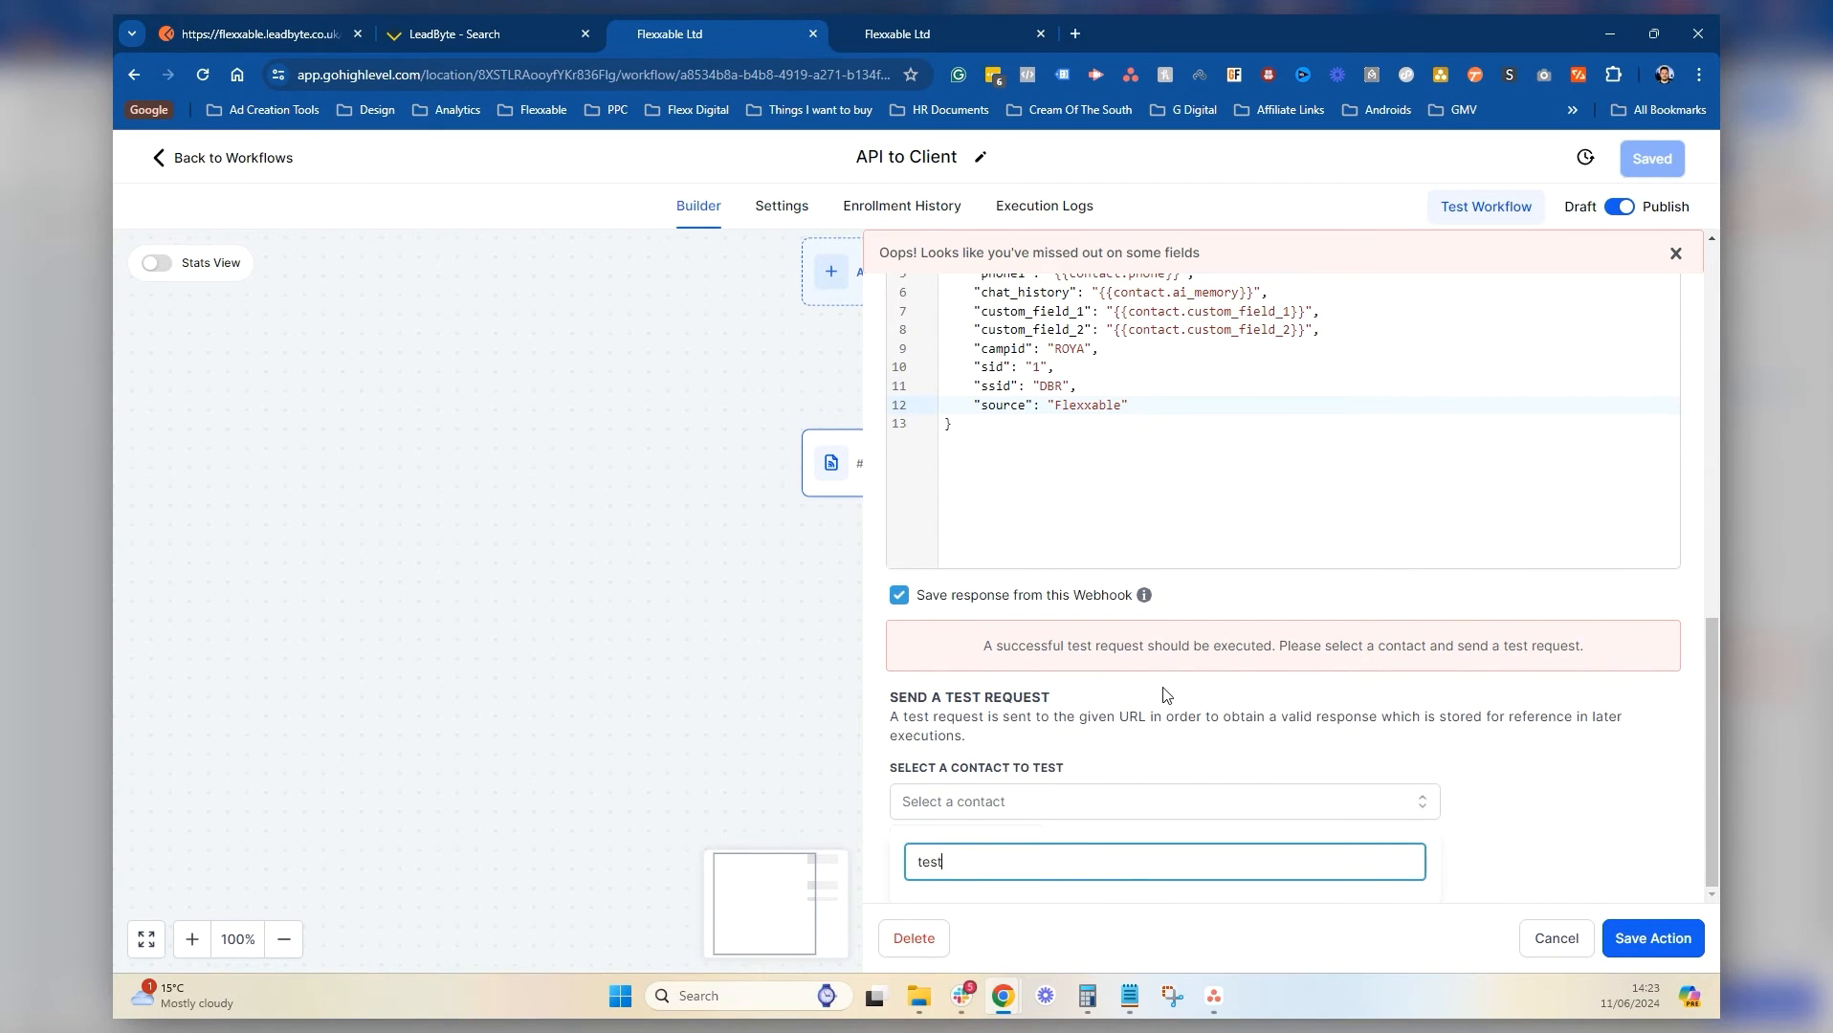
{"action": "left_click", "coordinate": [1627, 825]}
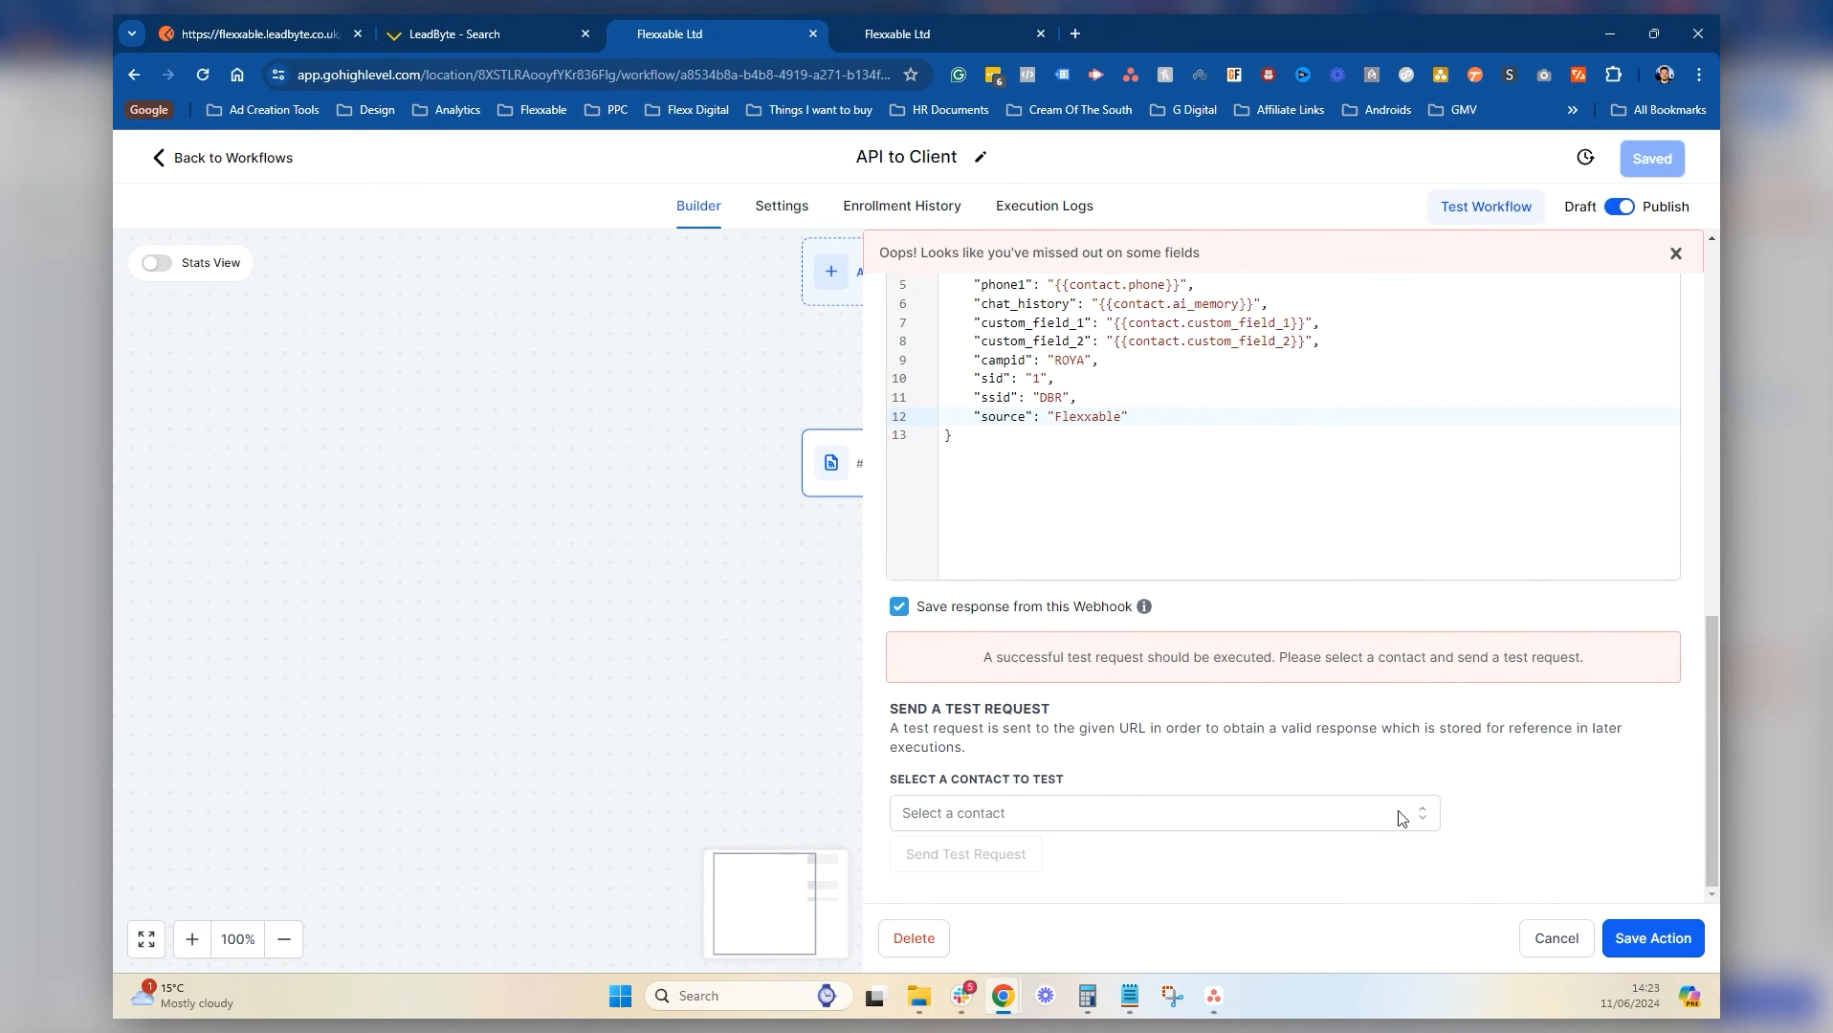
Clear the 'test' search text from the contact picker
{"action": "left_click", "coordinate": [1124, 818]}
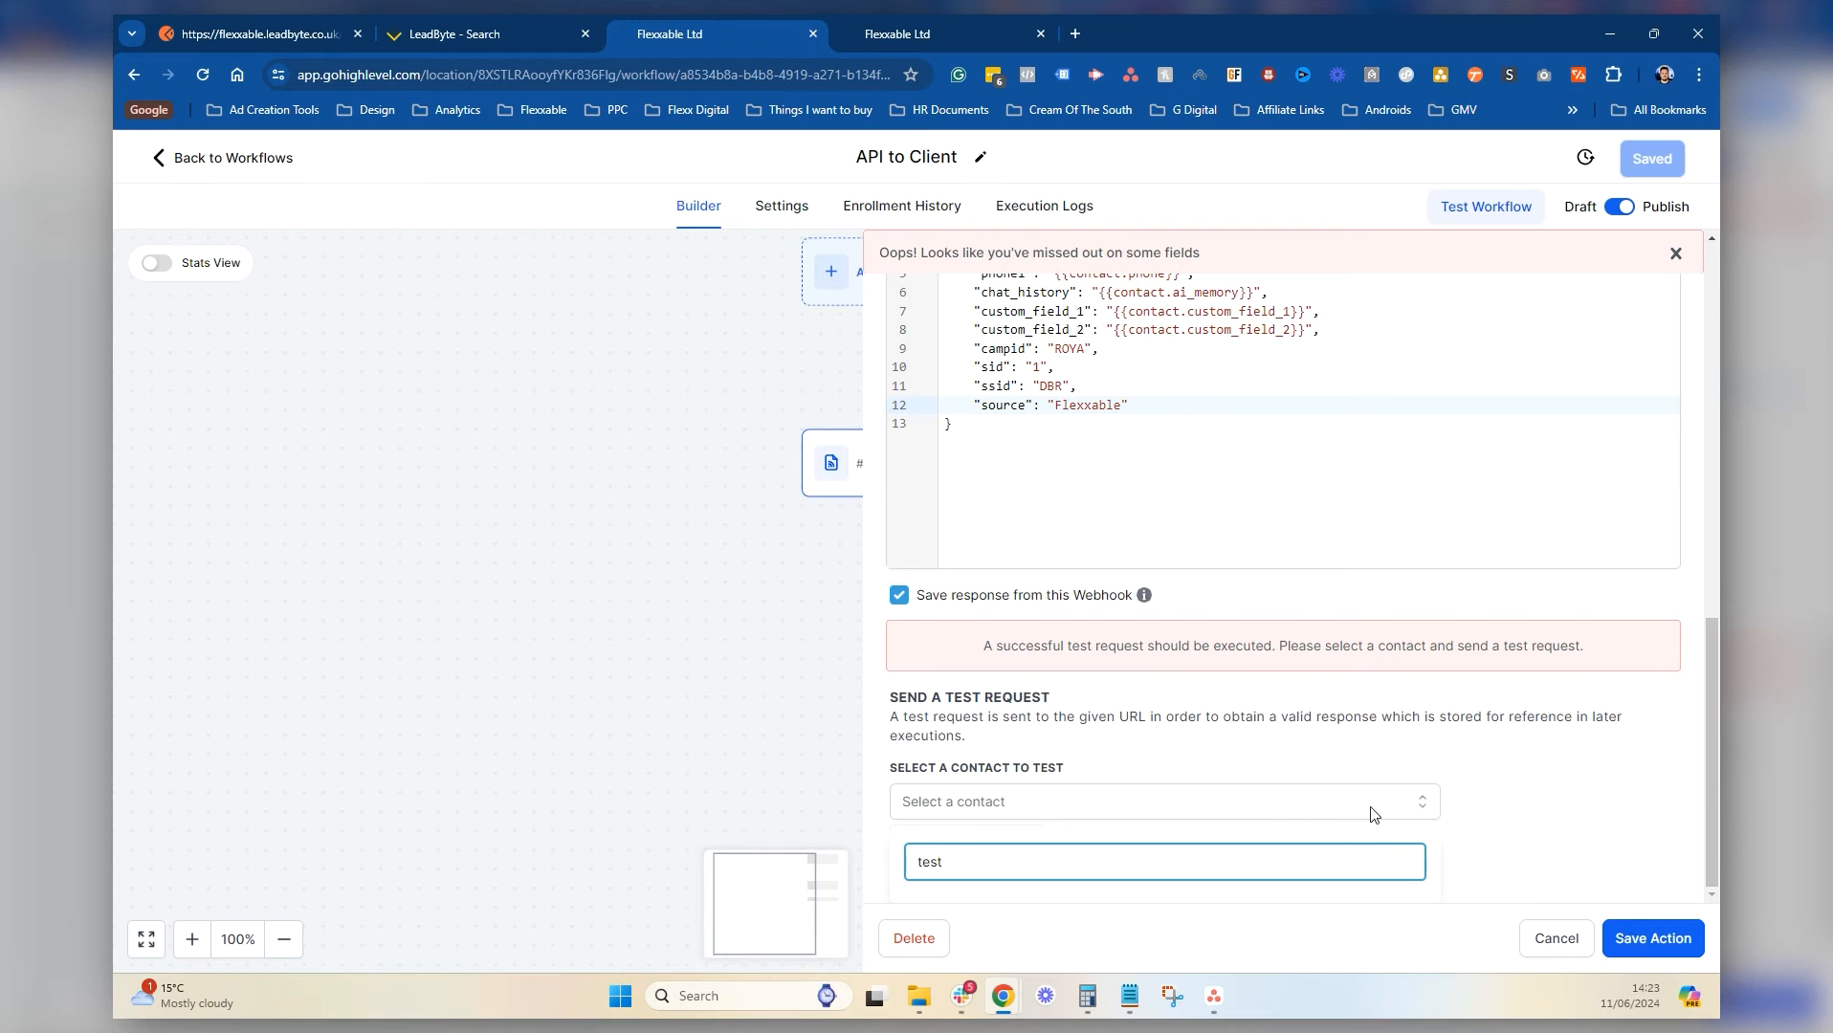
{"action": "left_click_drag", "start_coordinate": [1106, 872], "coordinate": [930, 874]}
{"action": "key", "text": "BackSpace"}
{"action": "scroll", "coordinate": [1289, 745], "scroll_direction": "up", "scroll_amount": 1}
{"action": "left_click", "coordinate": [1531, 869]}
{"action": "scroll", "coordinate": [1208, 796], "scroll_direction": "down", "scroll_amount": 1}
{"action": "left_click", "coordinate": [1064, 829]}
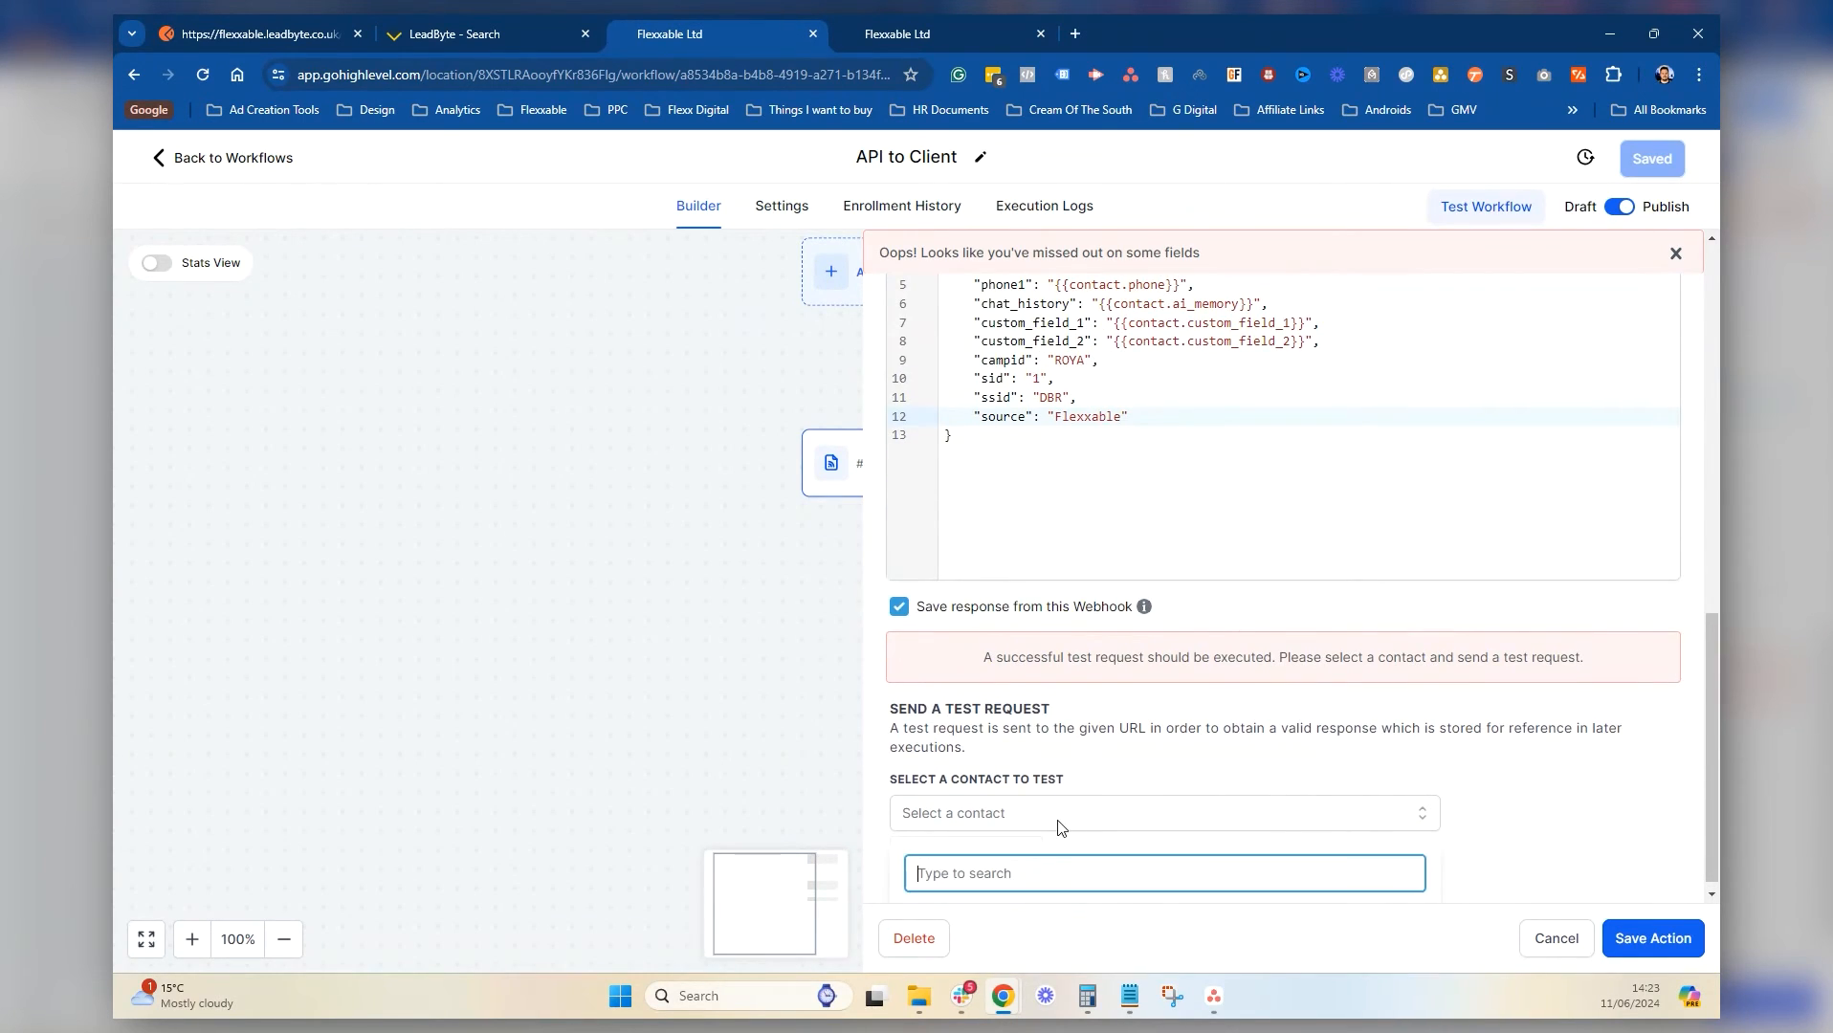
{"action": "left_click", "coordinate": [1043, 814]}
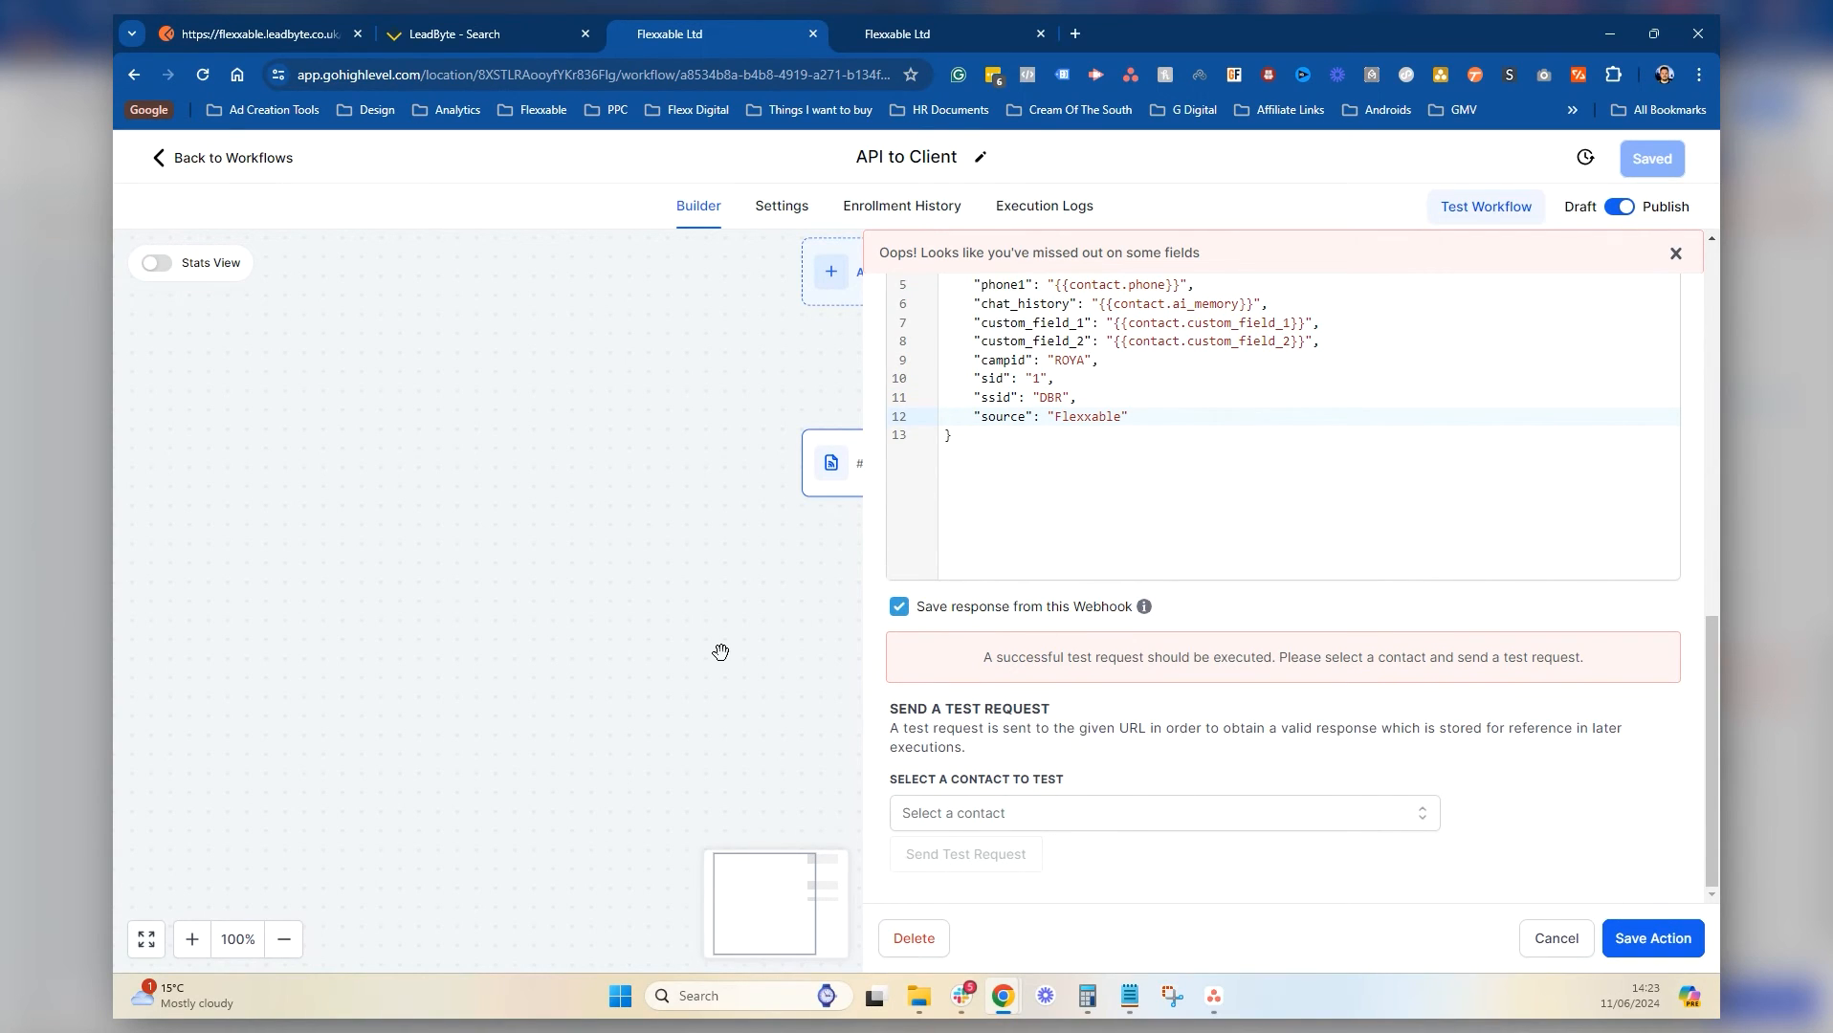
Search the picker for the test contact by name, select it and send the test request, which returns 400
{"action": "left_click", "coordinate": [1008, 815]}
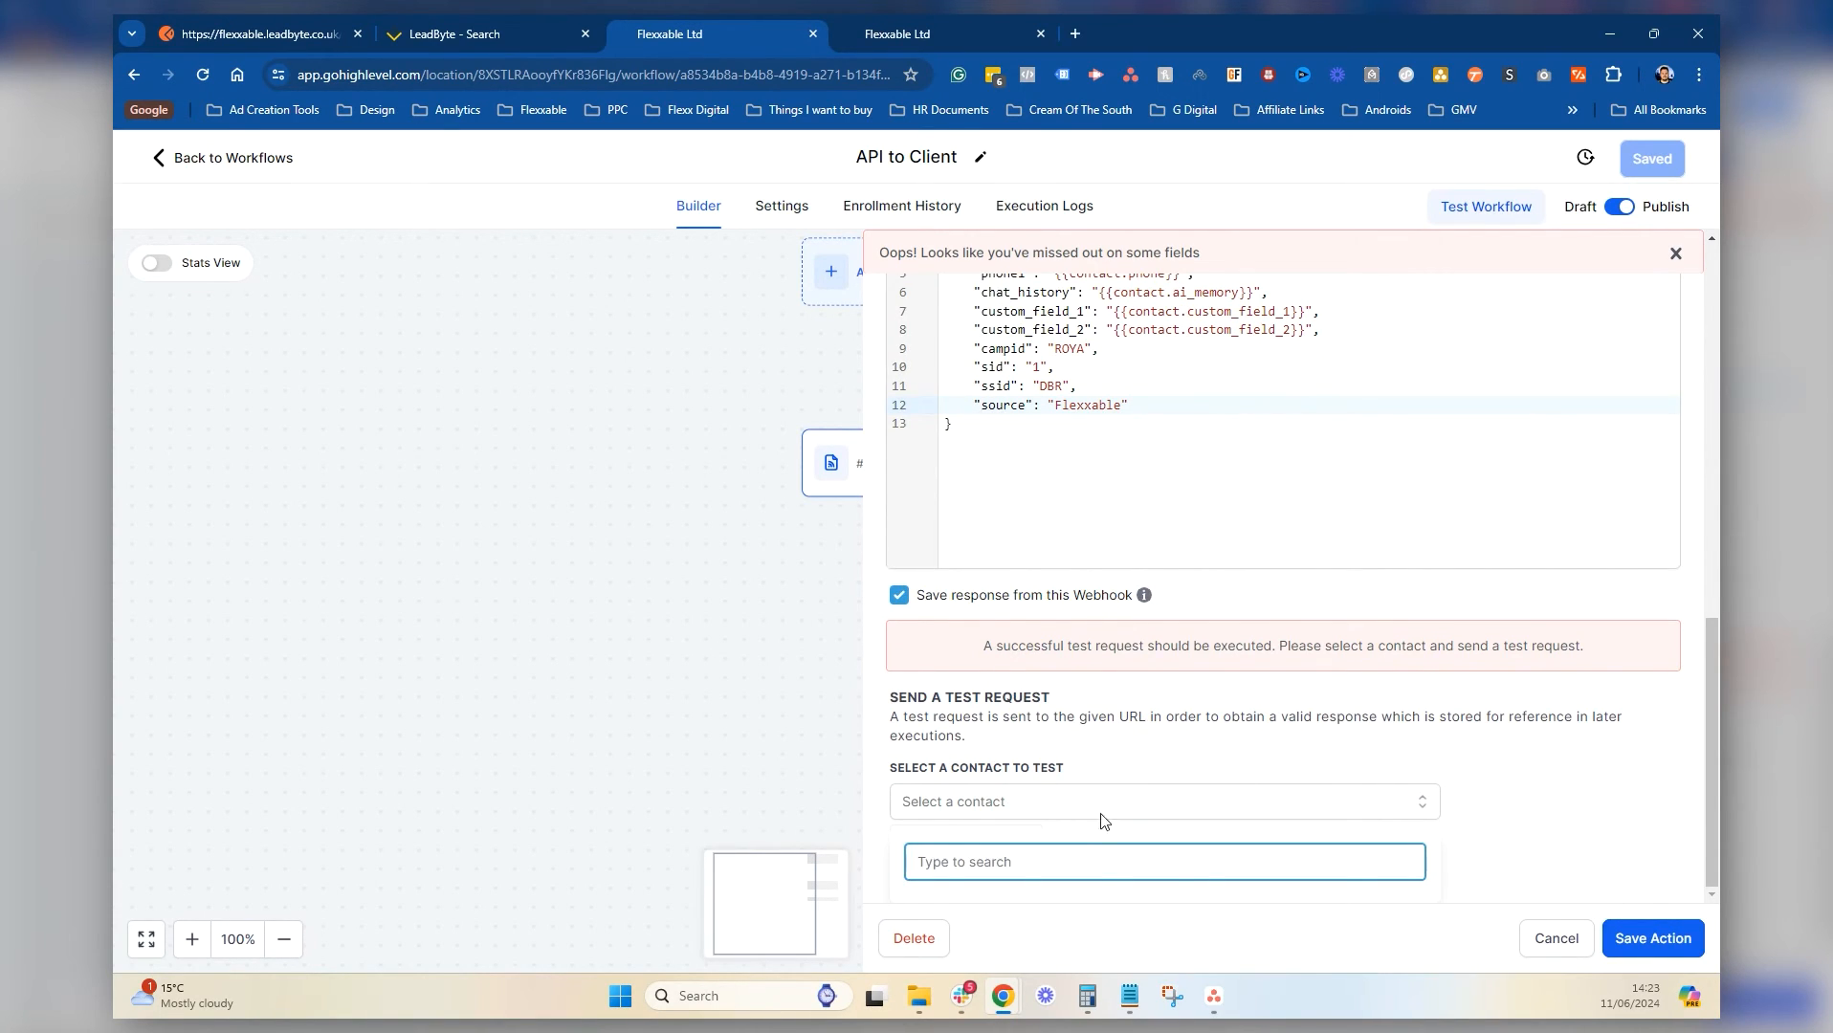
{"action": "type", "text": "graham"}
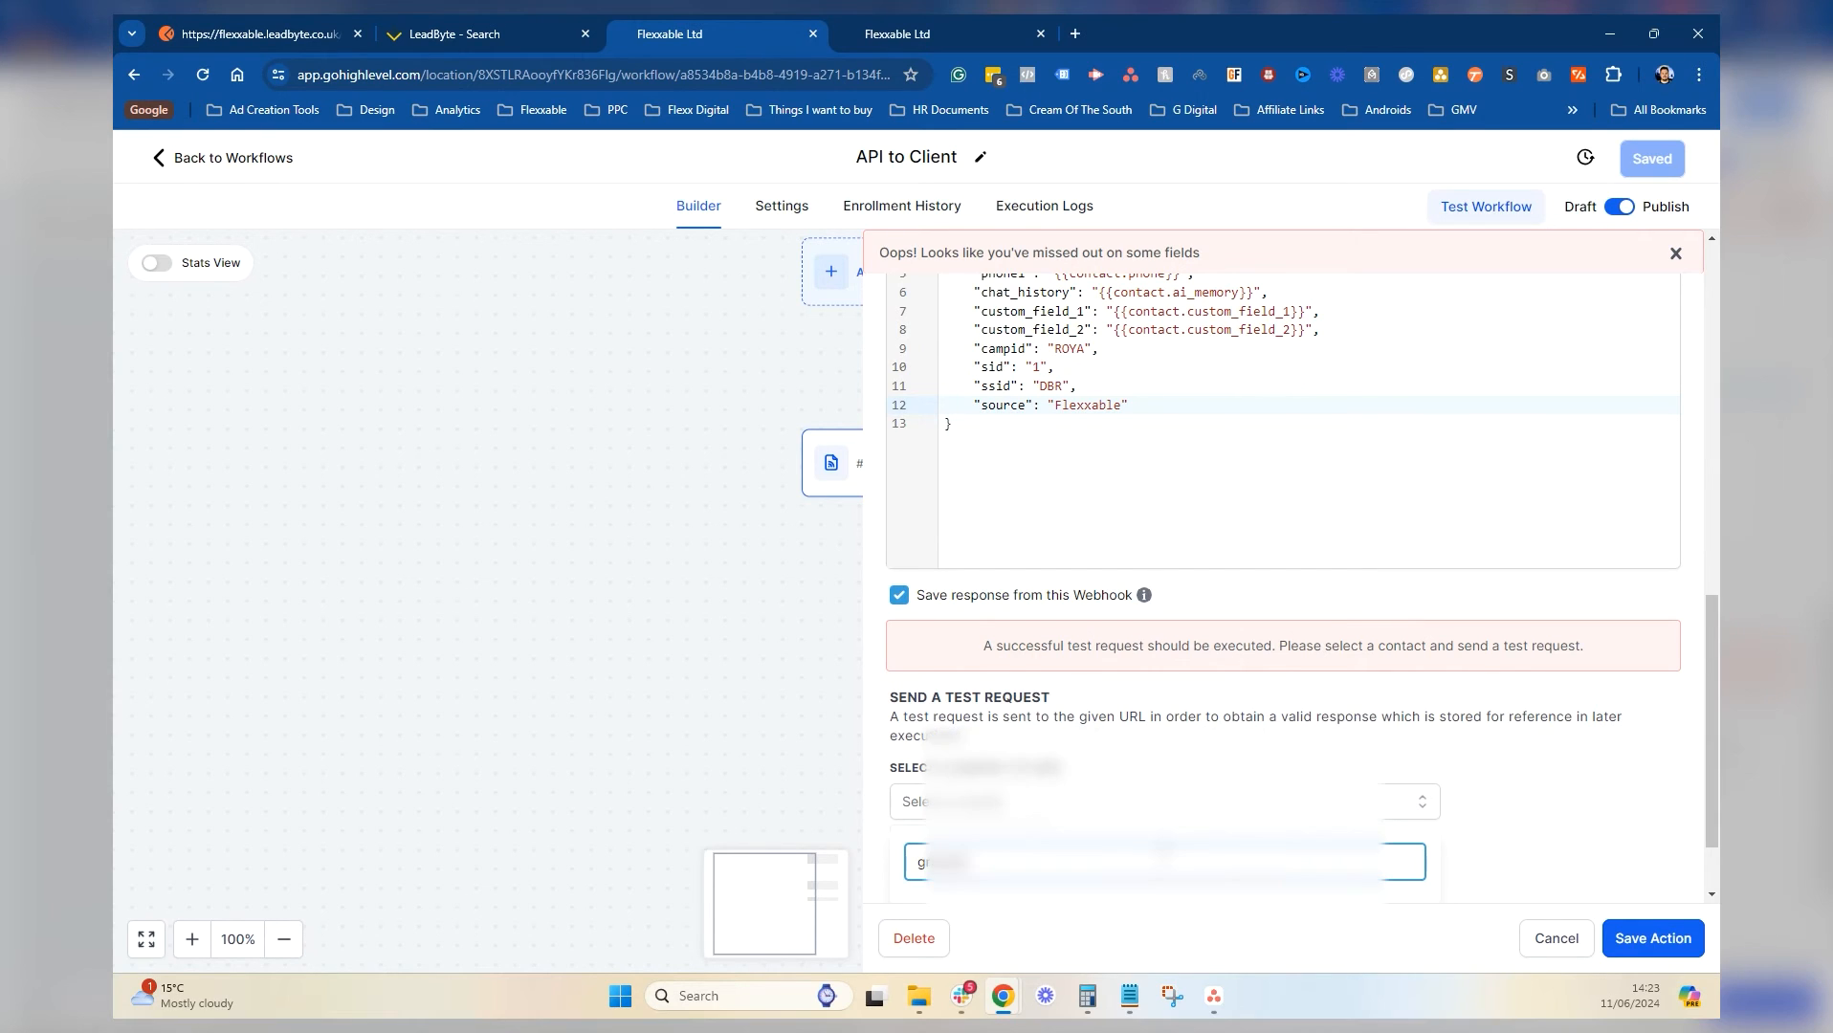
{"action": "scroll", "coordinate": [1512, 812], "scroll_direction": "down", "scroll_amount": 1}
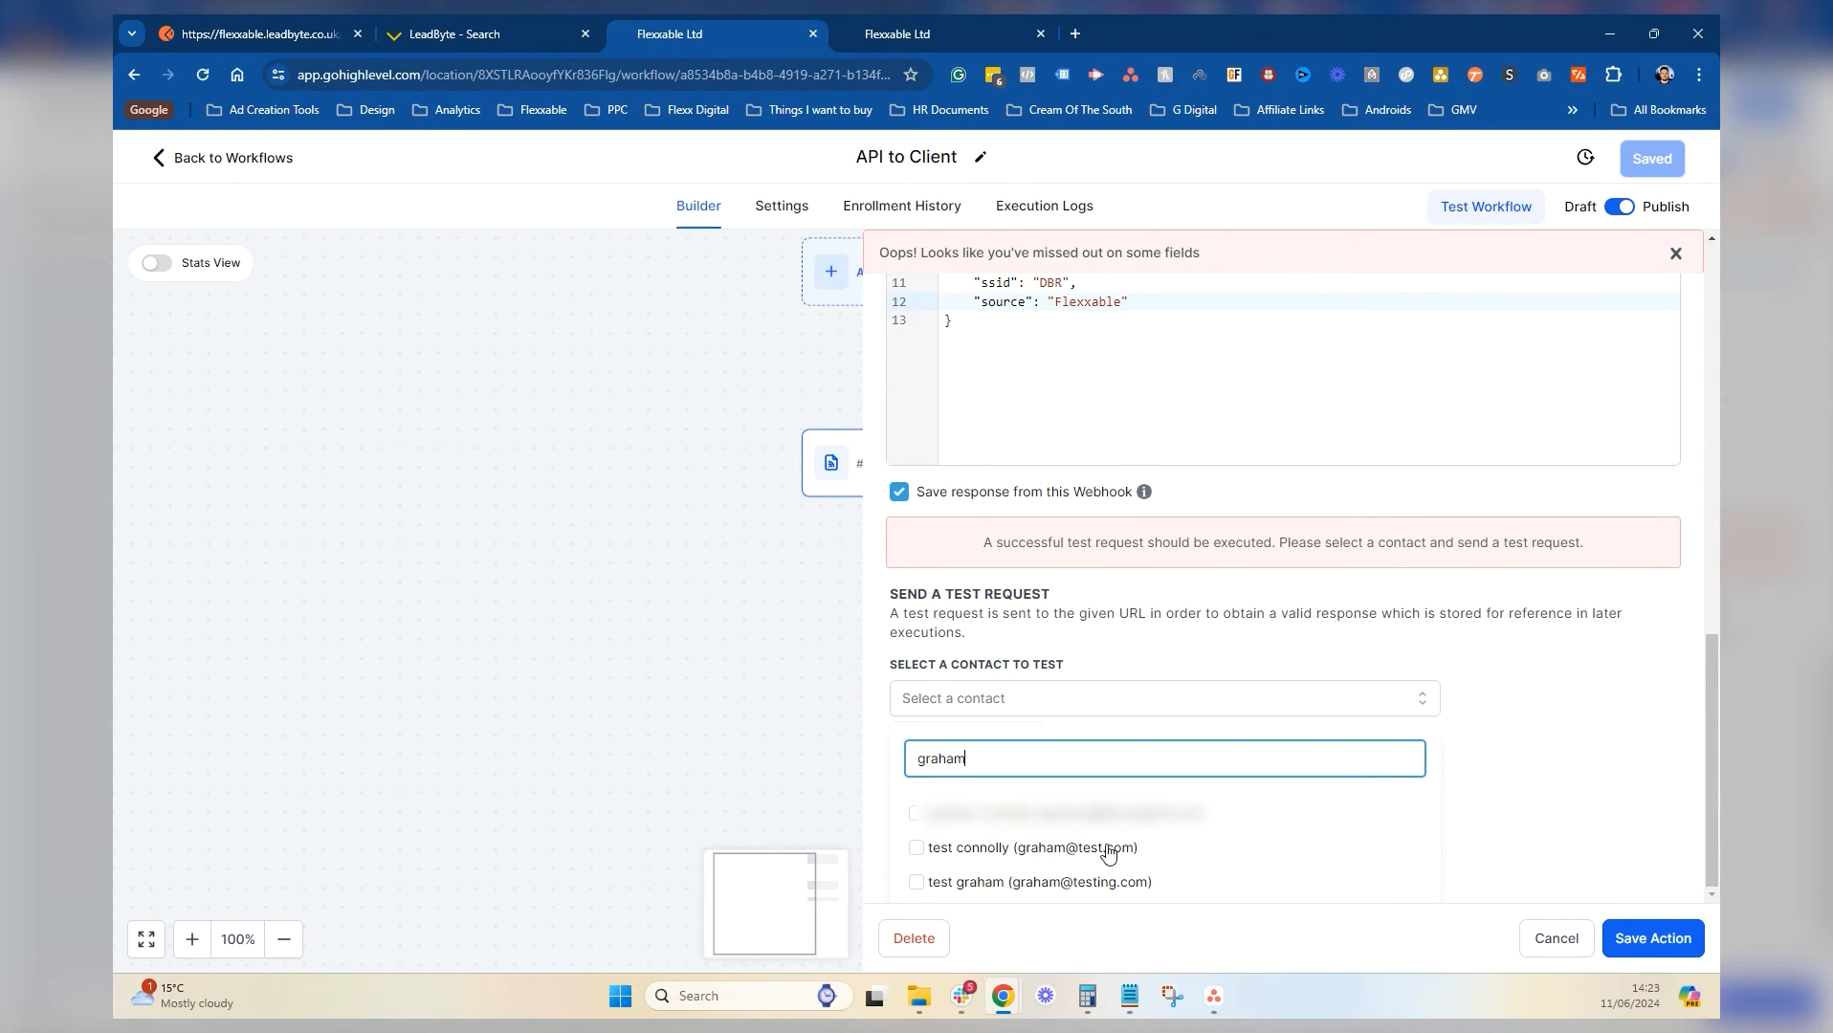
{"action": "left_click", "coordinate": [966, 881]}
{"action": "left_click", "coordinate": [1627, 939]}
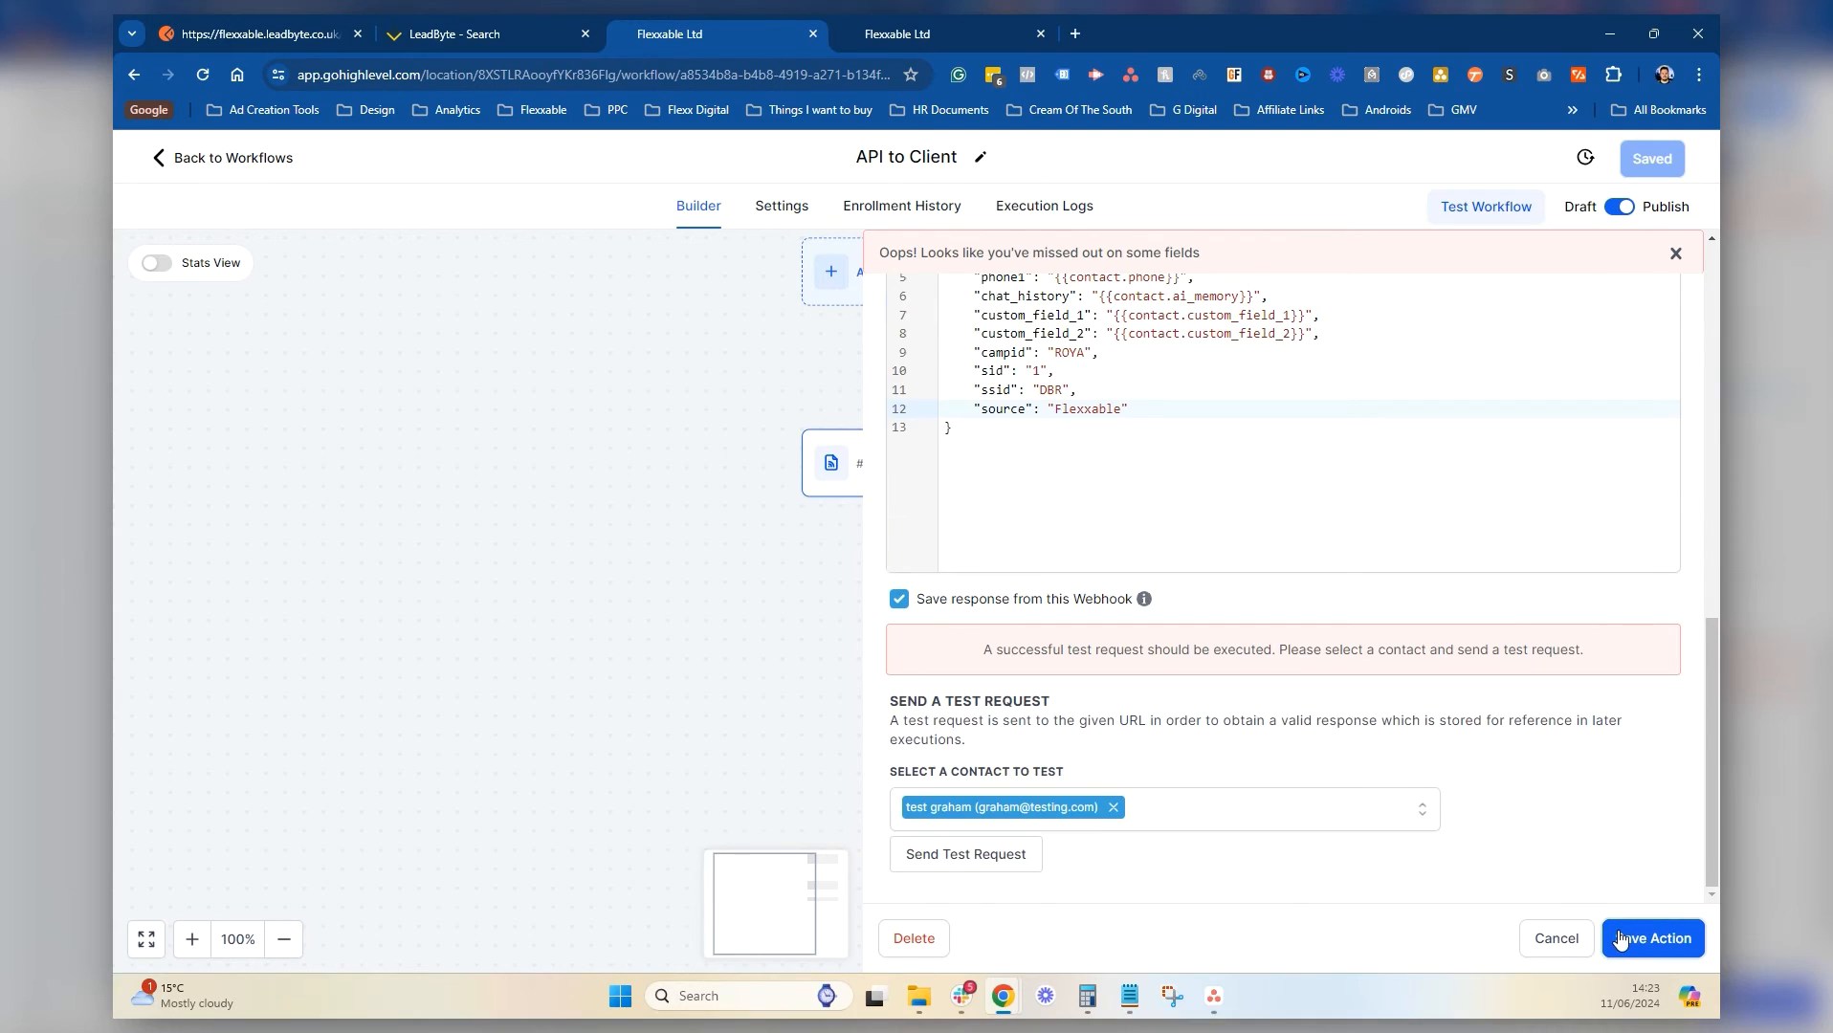
{"action": "left_click", "coordinate": [962, 861]}
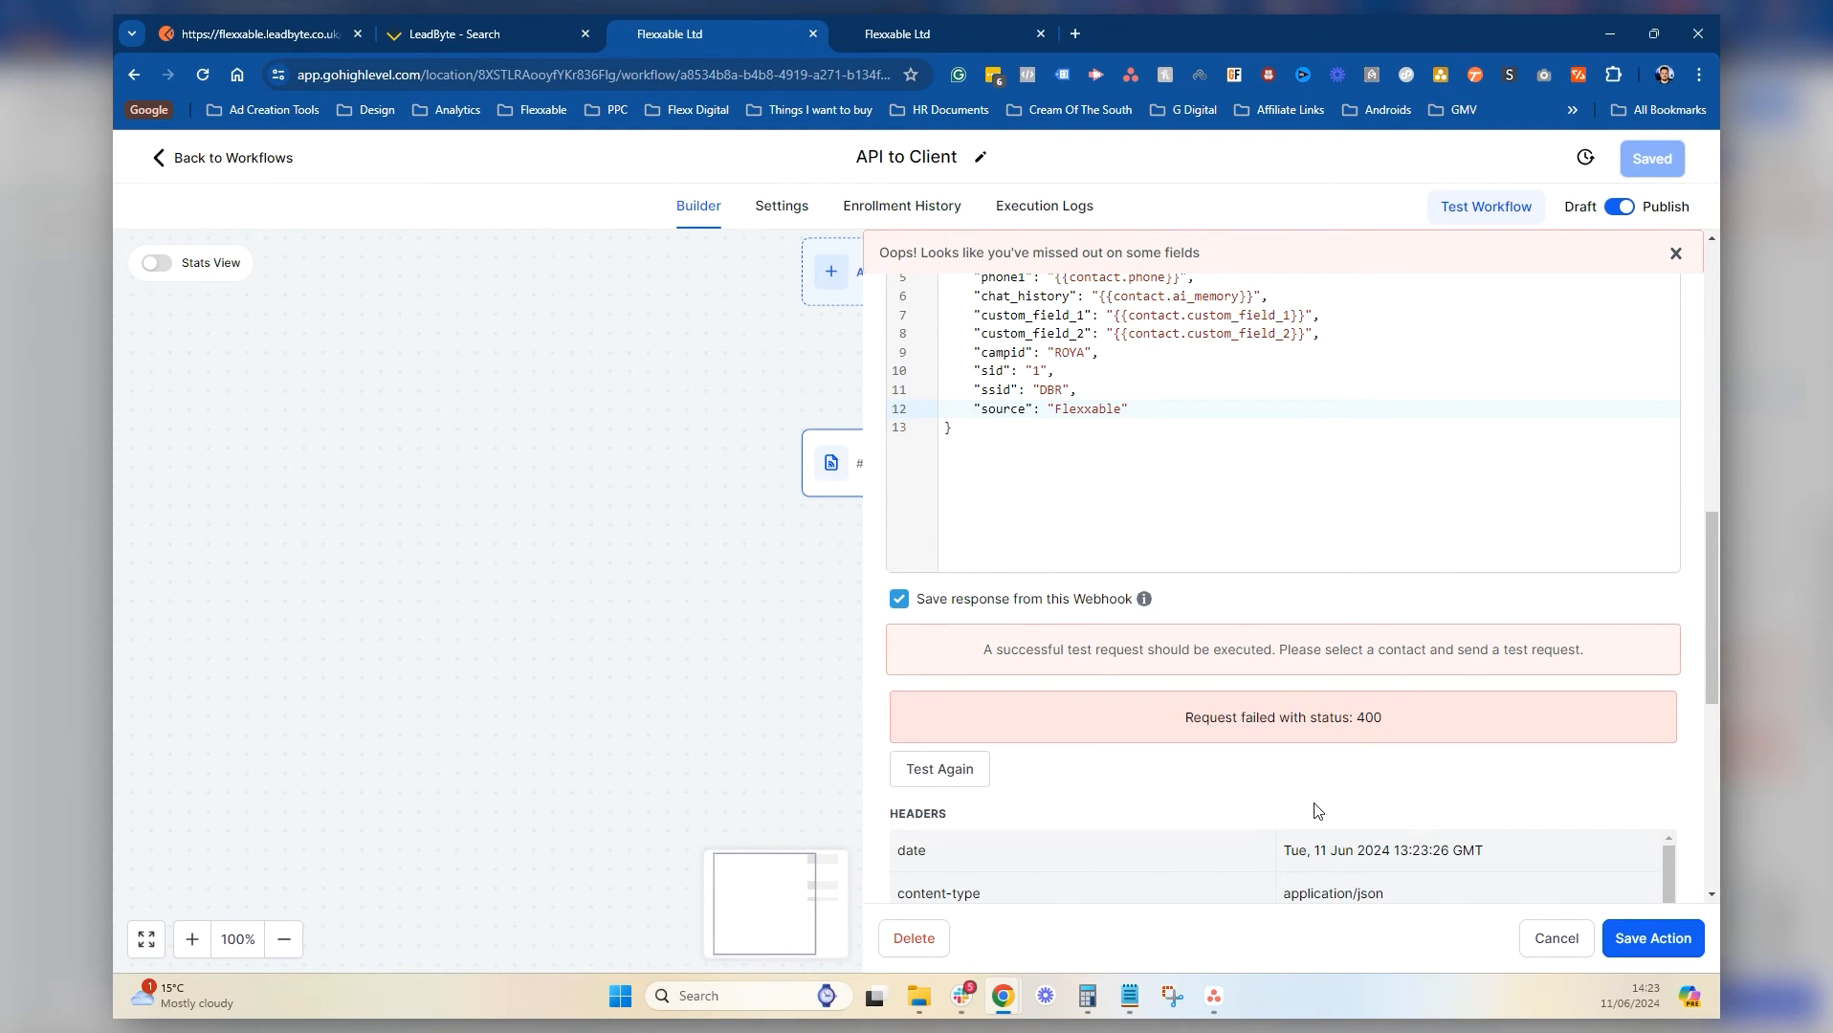
{"action": "scroll", "coordinate": [1314, 773], "scroll_direction": "down", "scroll_amount": 4}
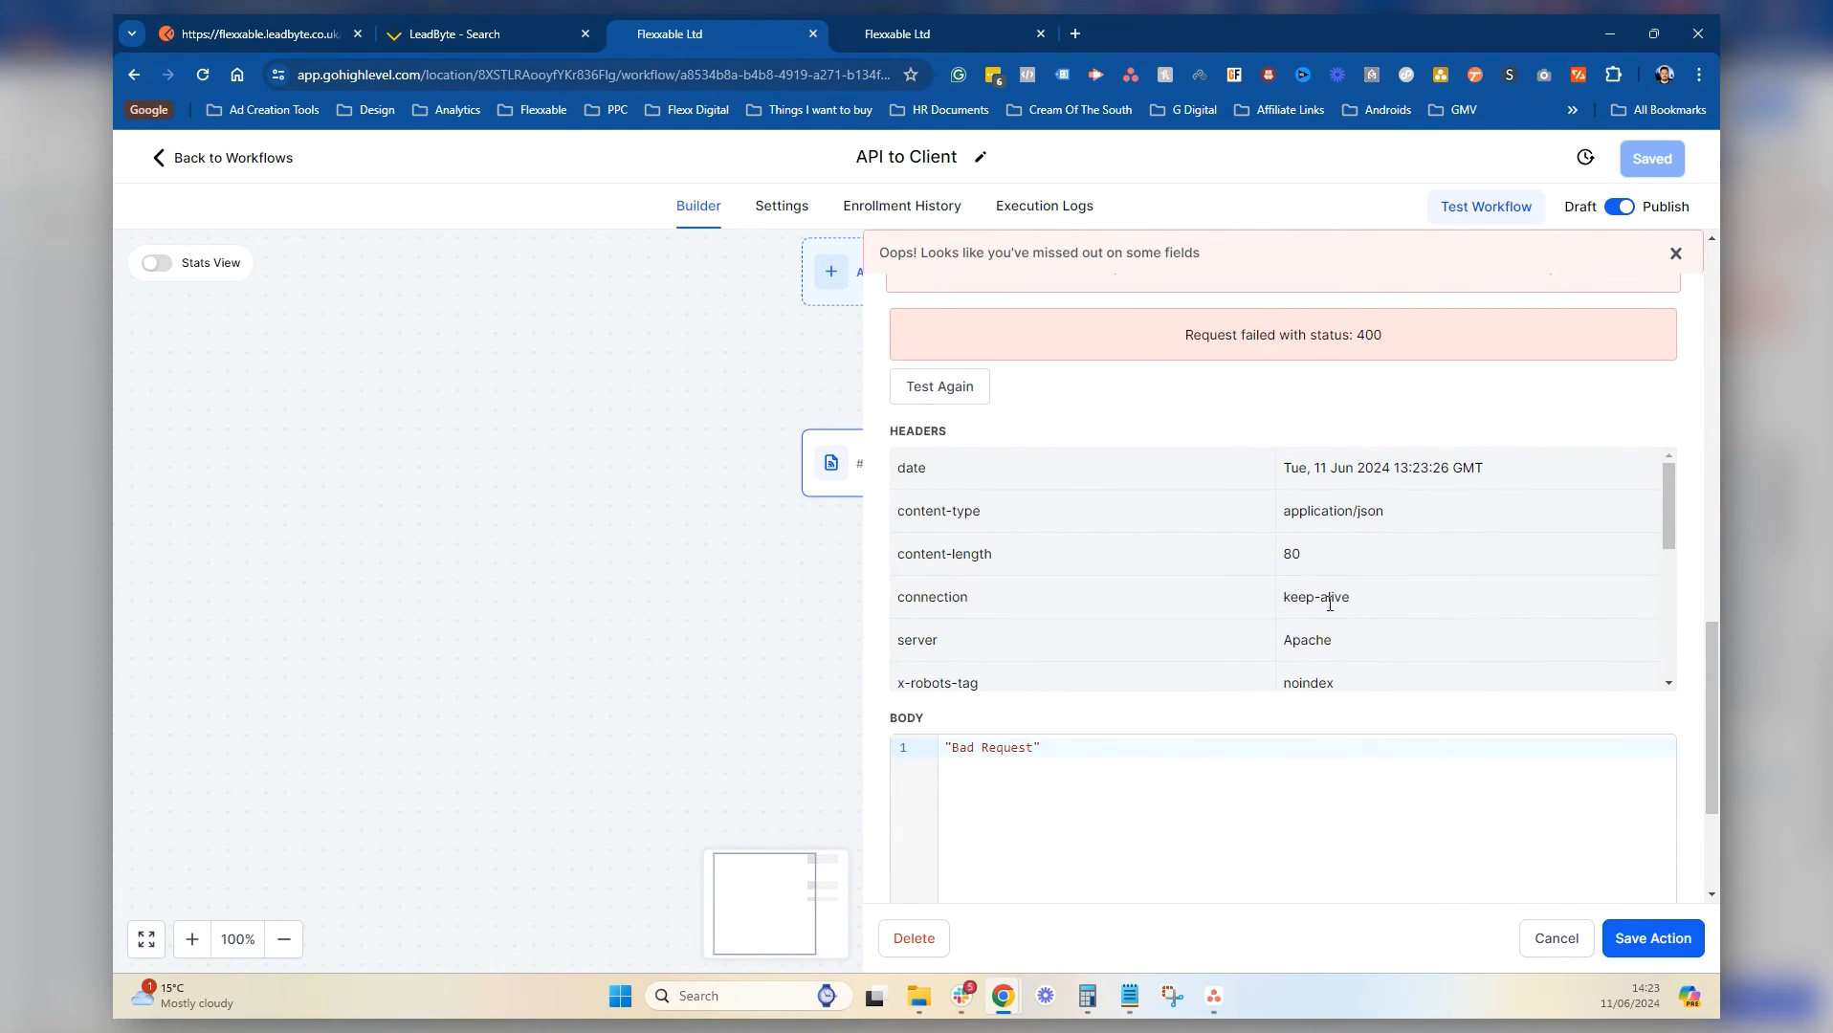
Scroll through the failed response headers, then back up to the webhook's URL, headers and query parameters
{"action": "left_click_drag", "start_coordinate": [1669, 508], "coordinate": [1683, 636]}
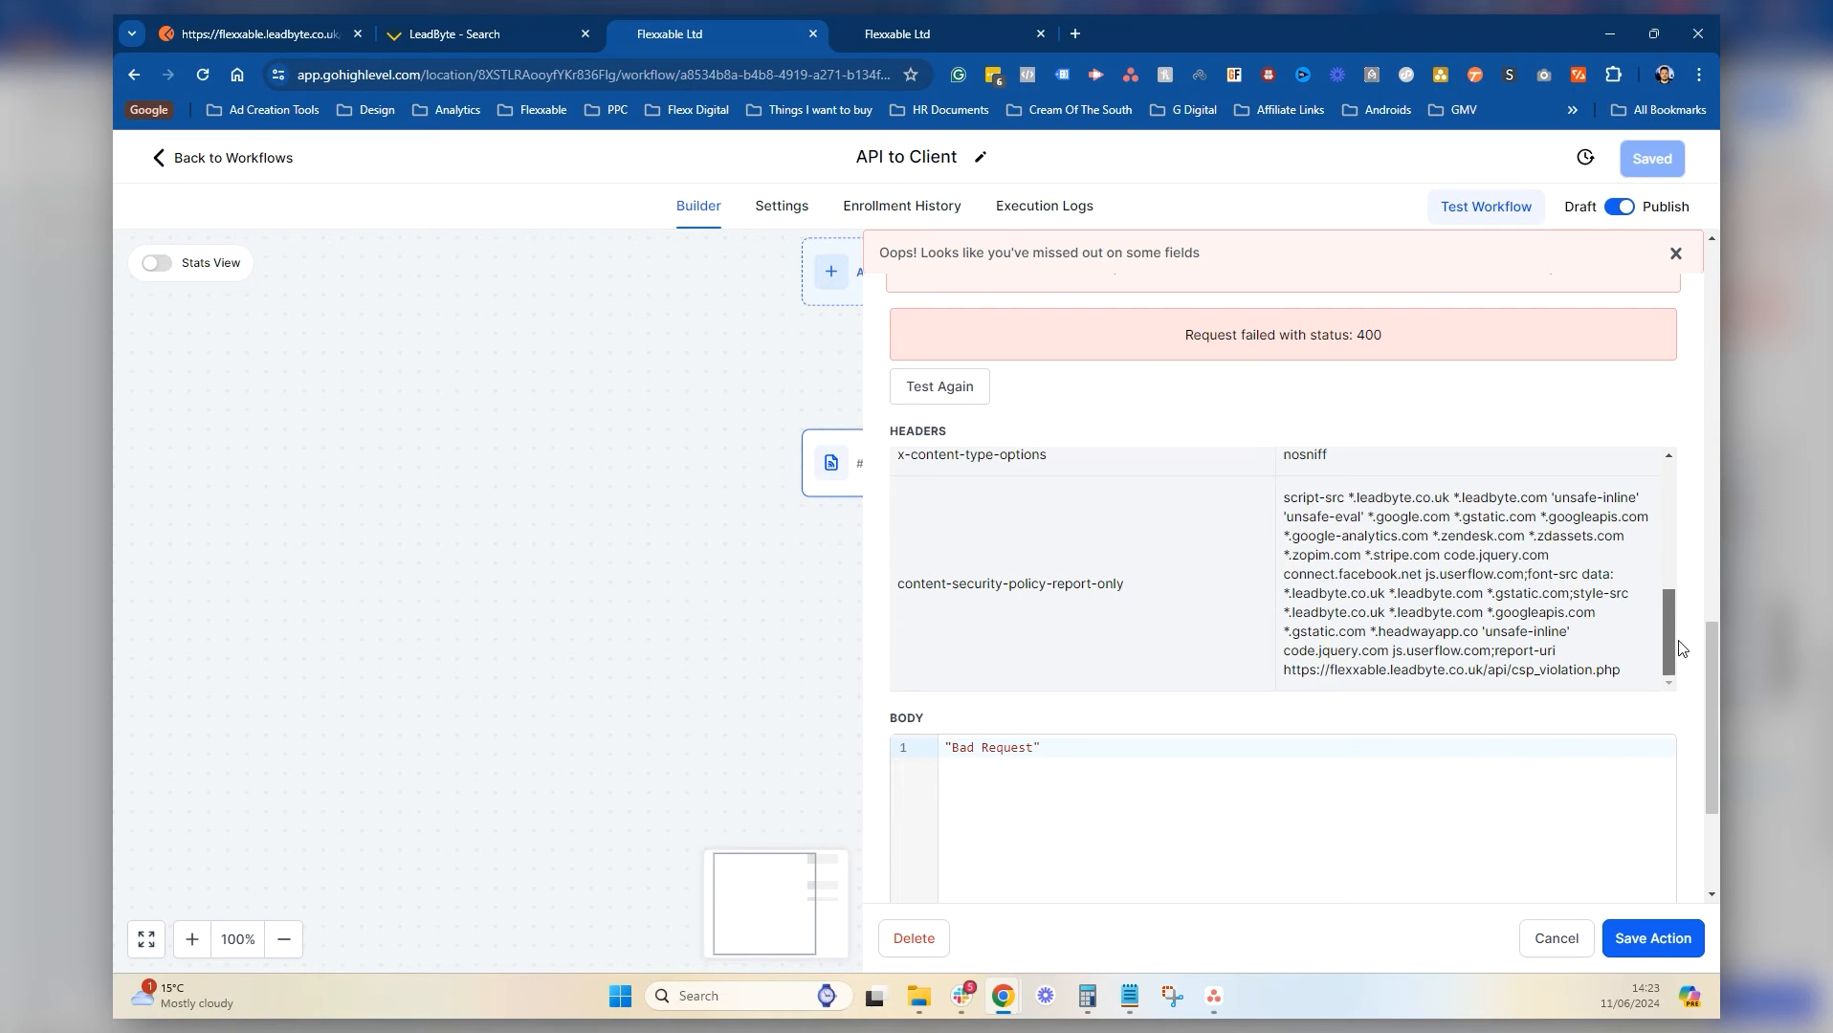
{"action": "left_click_drag", "start_coordinate": [1676, 631], "coordinate": [1675, 478]}
{"action": "scroll", "coordinate": [1499, 419], "scroll_direction": "up", "scroll_amount": 7}
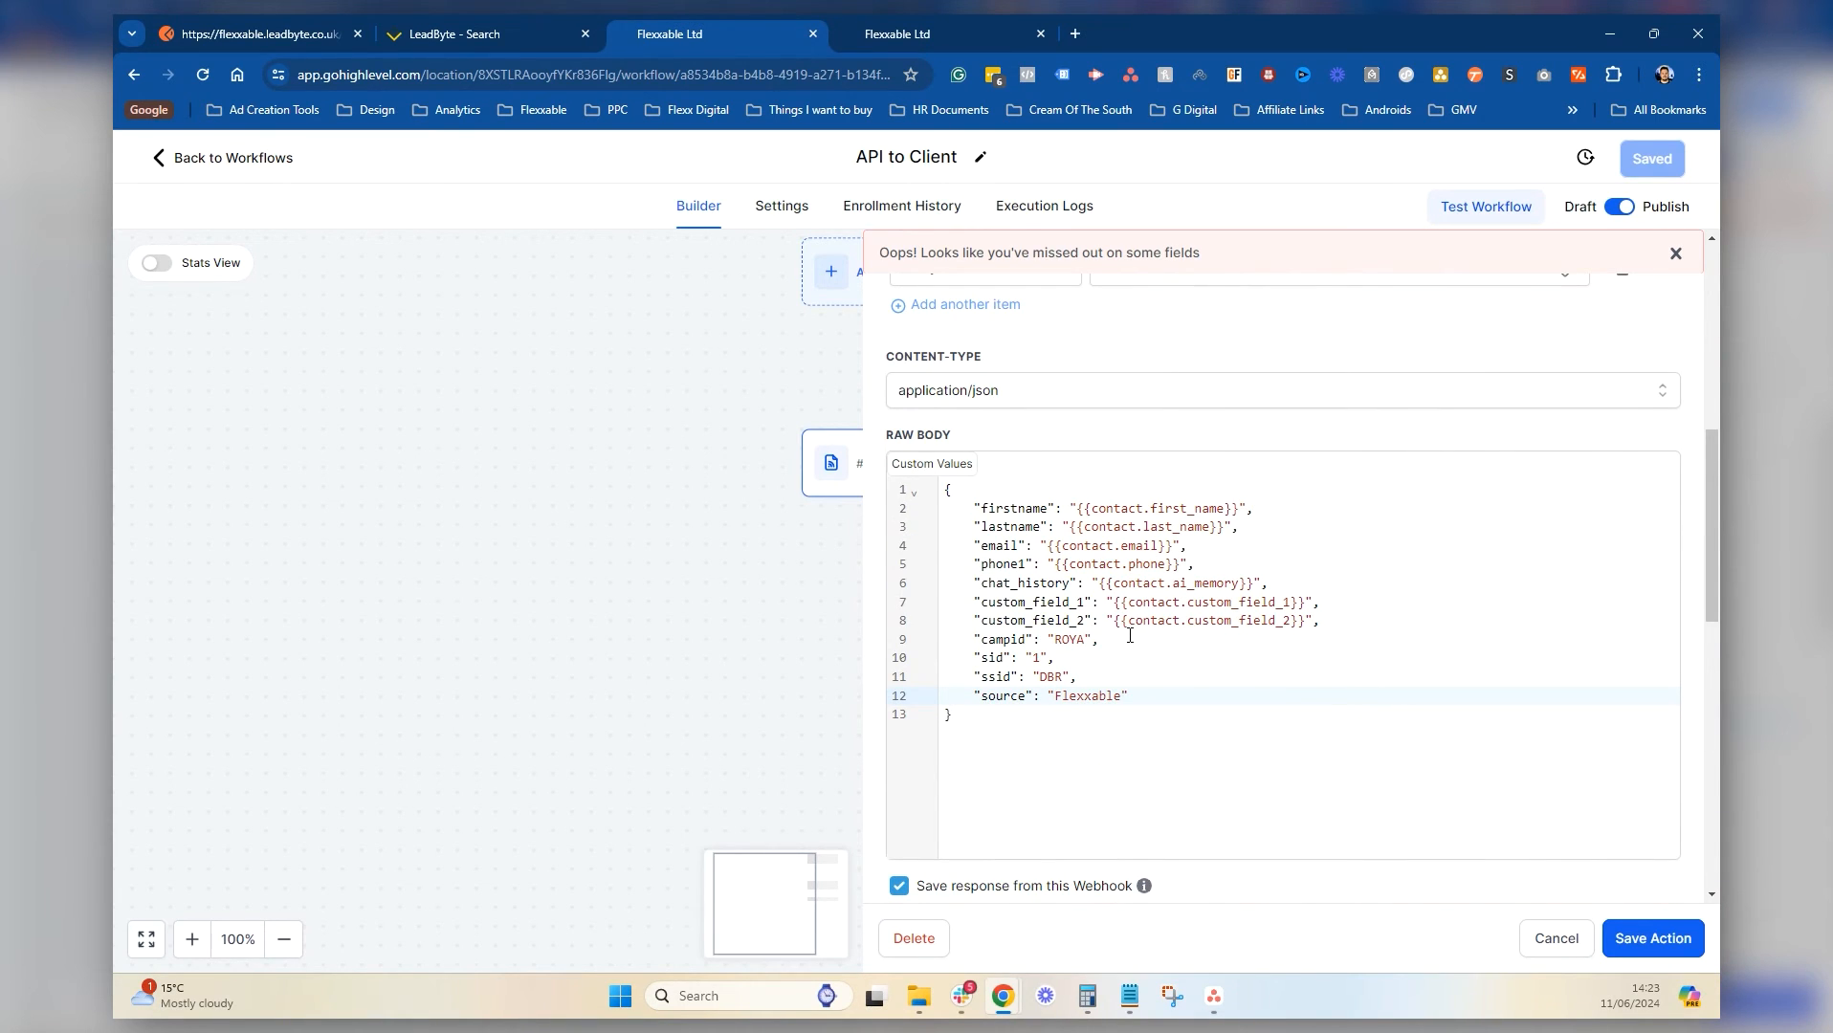
{"action": "scroll", "coordinate": [1002, 521], "scroll_direction": "up", "scroll_amount": 3}
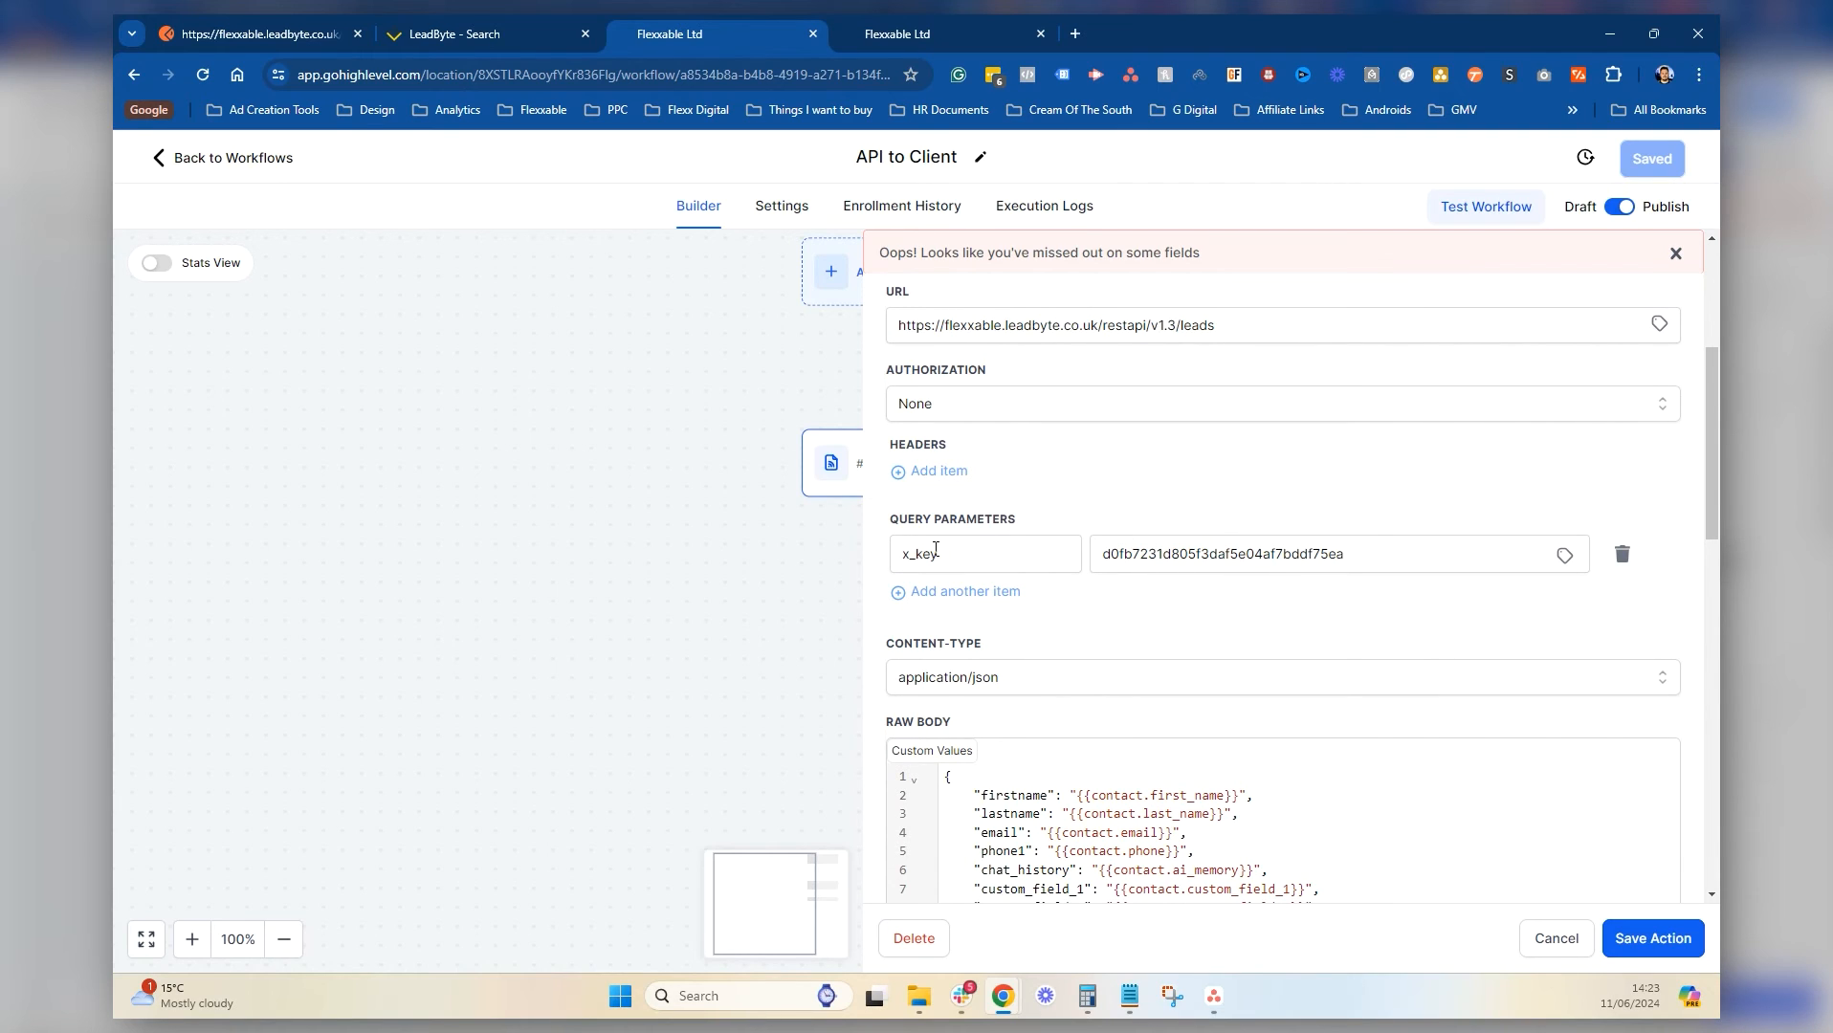
Add an x_key request header carrying the API key value and delete the x_key query parameter
{"action": "left_click", "coordinate": [940, 471]}
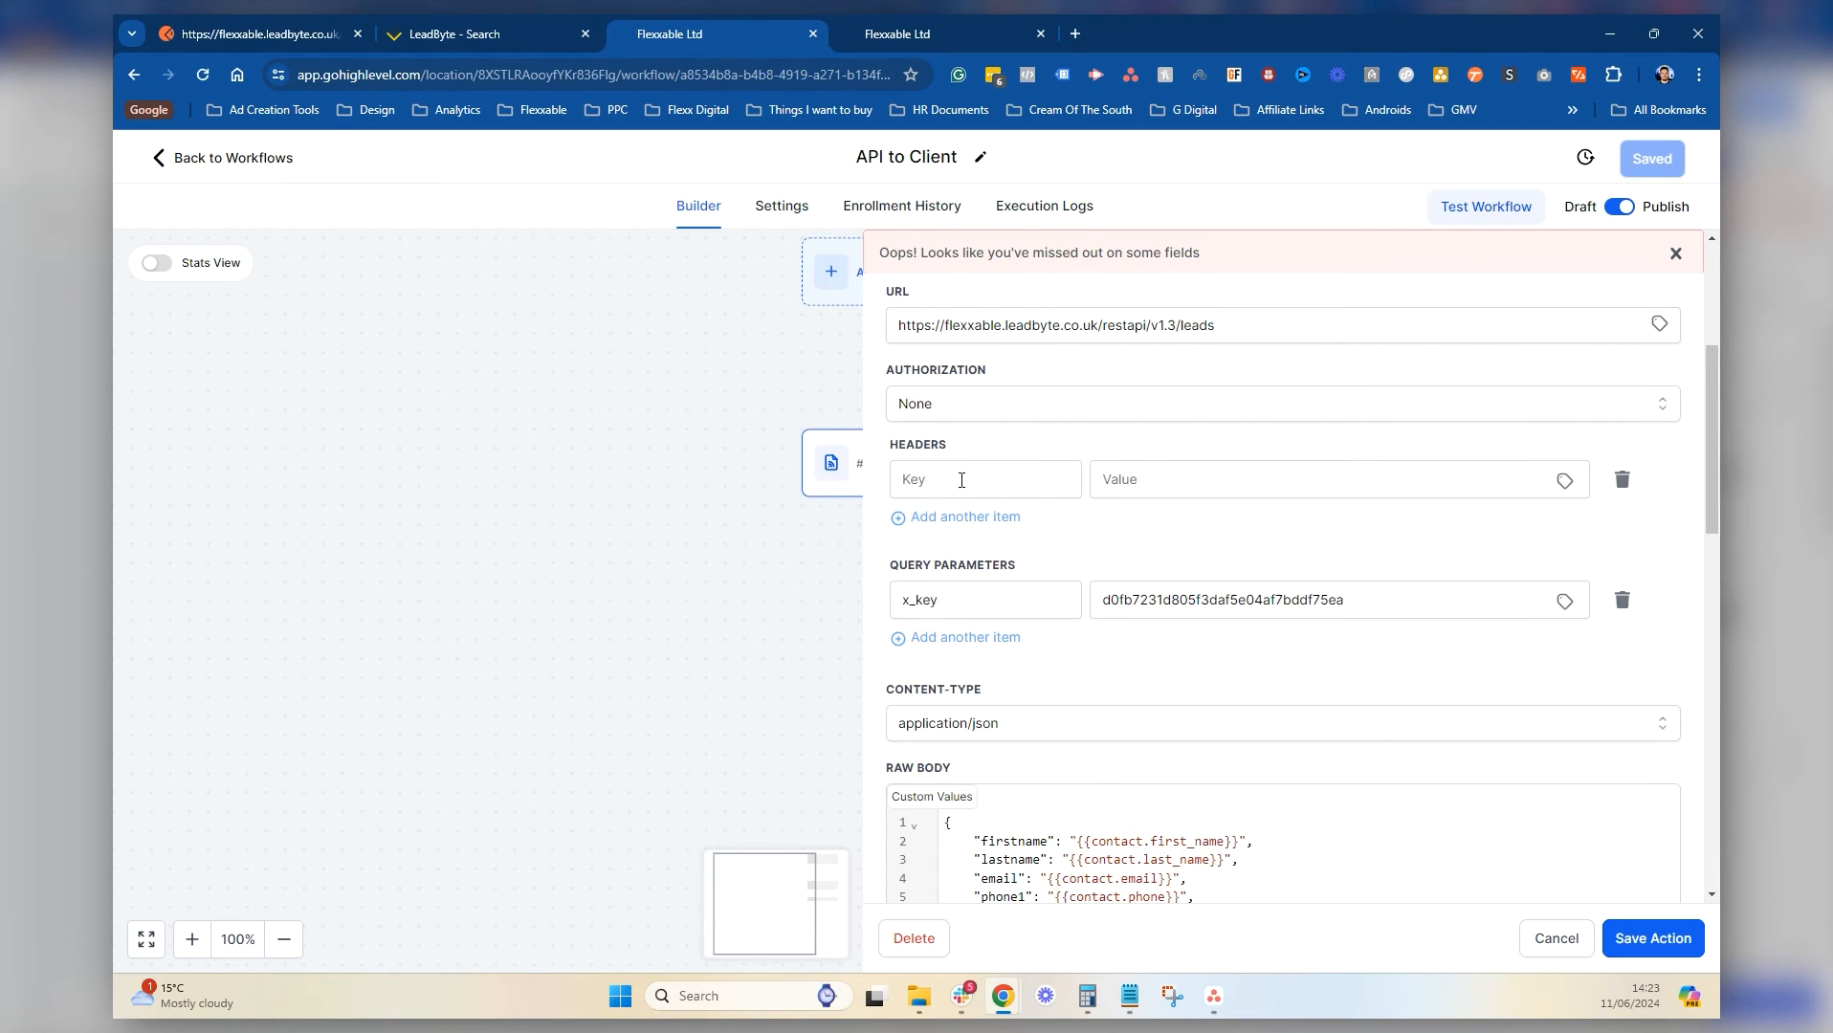
{"action": "left_click_drag", "start_coordinate": [1004, 610], "coordinate": [799, 611]}
{"action": "key", "text": "ctrl+c"}
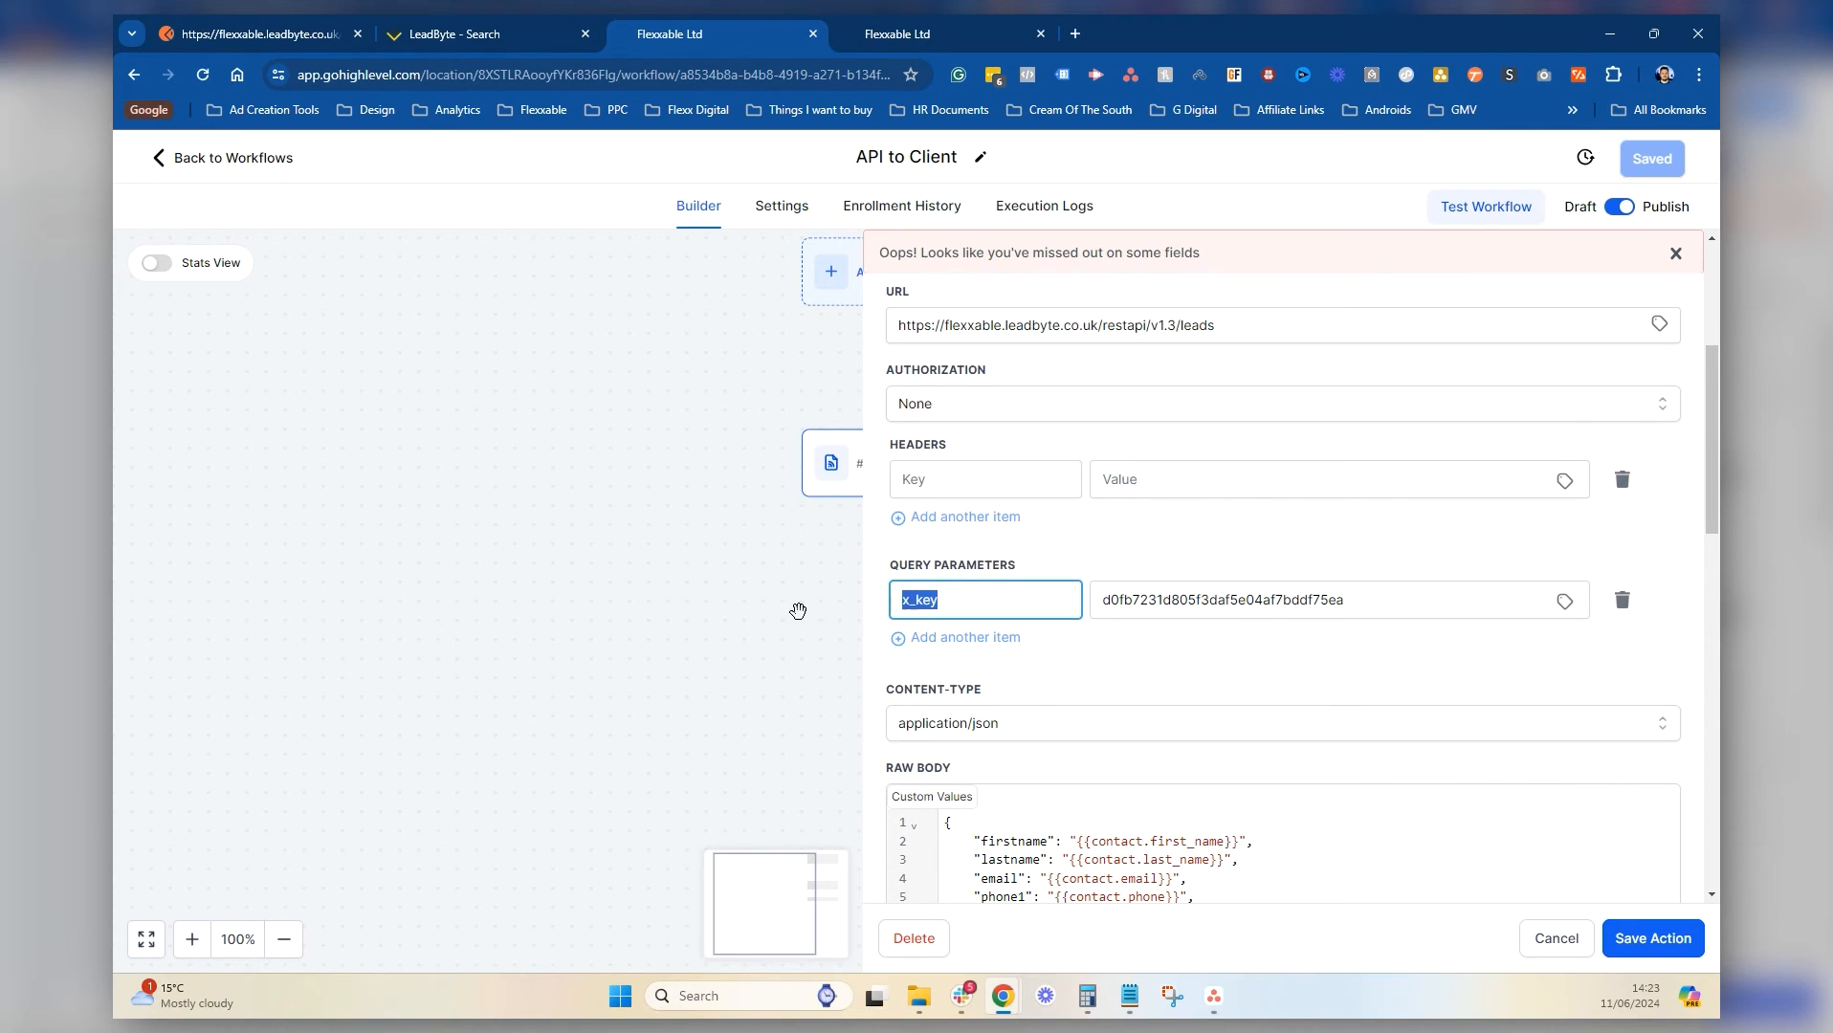
{"action": "left_click", "coordinate": [984, 485]}
{"action": "key", "text": "ctrl+v"}
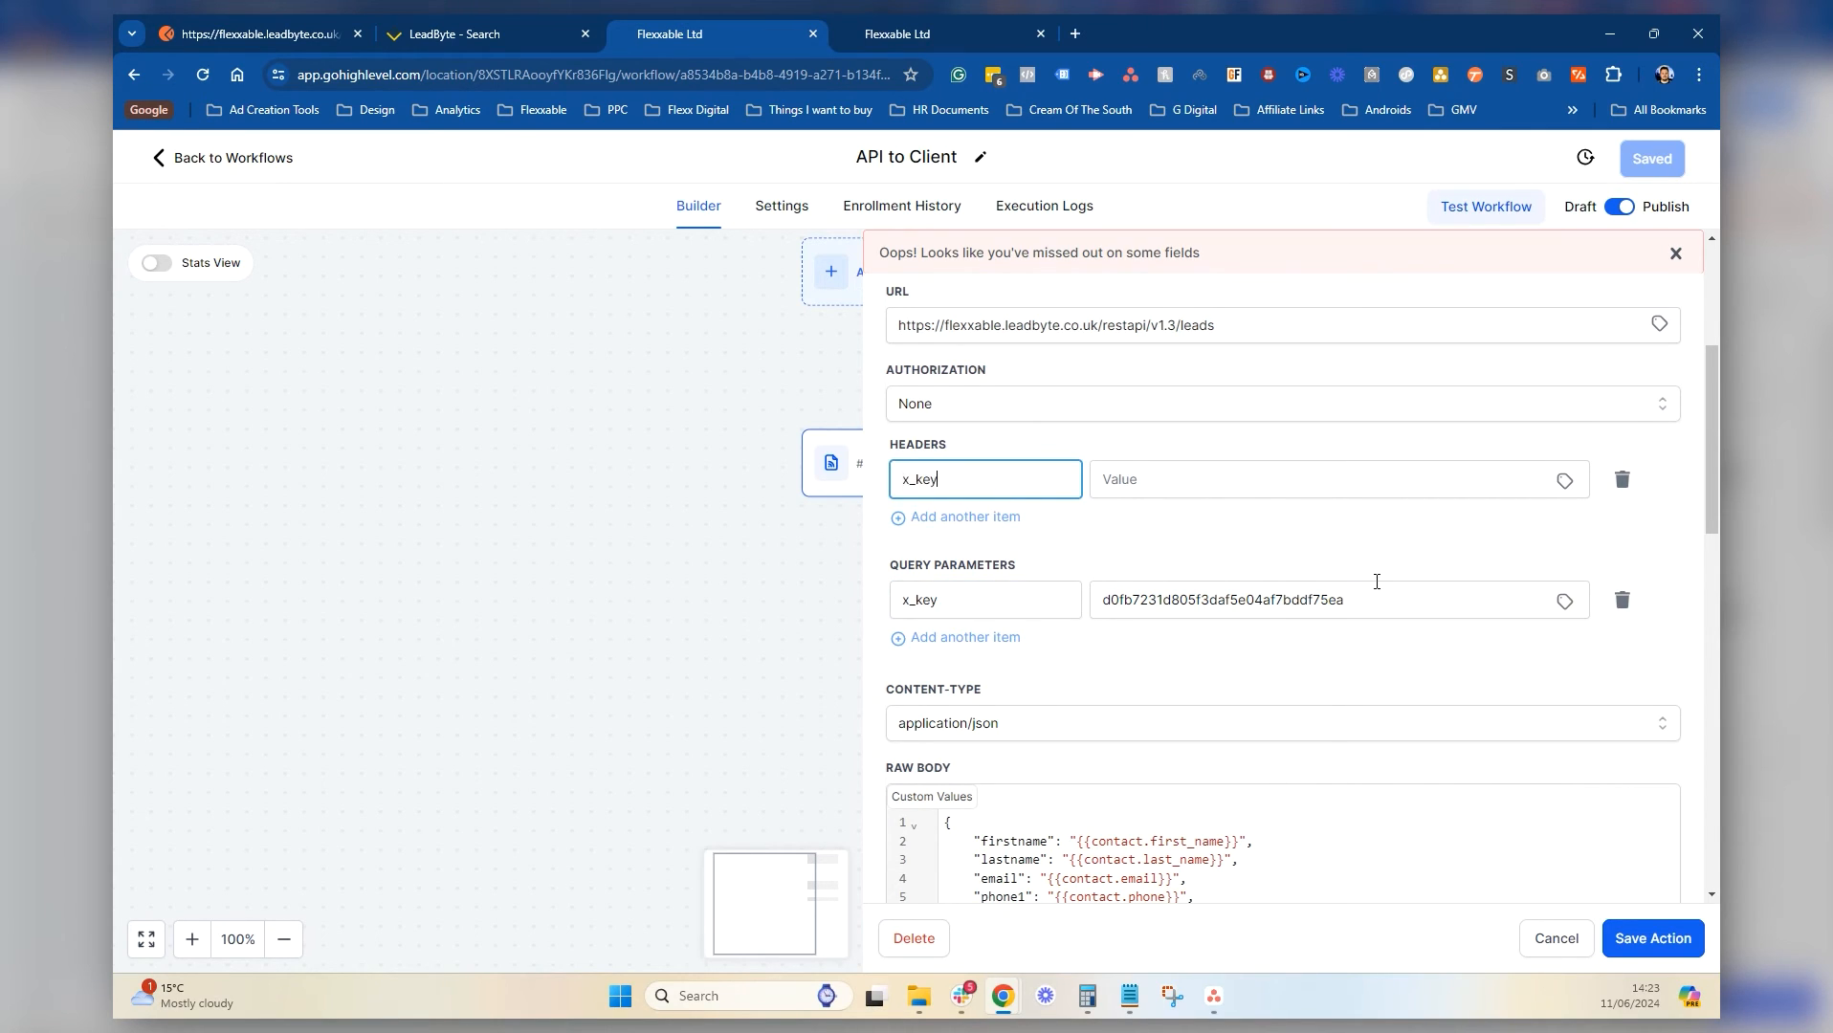
{"action": "left_click_drag", "start_coordinate": [1378, 600], "coordinate": [1027, 599]}
{"action": "key", "text": "ctrl+c"}
{"action": "left_click", "coordinate": [1183, 480]}
{"action": "key", "text": "ctrl+v"}
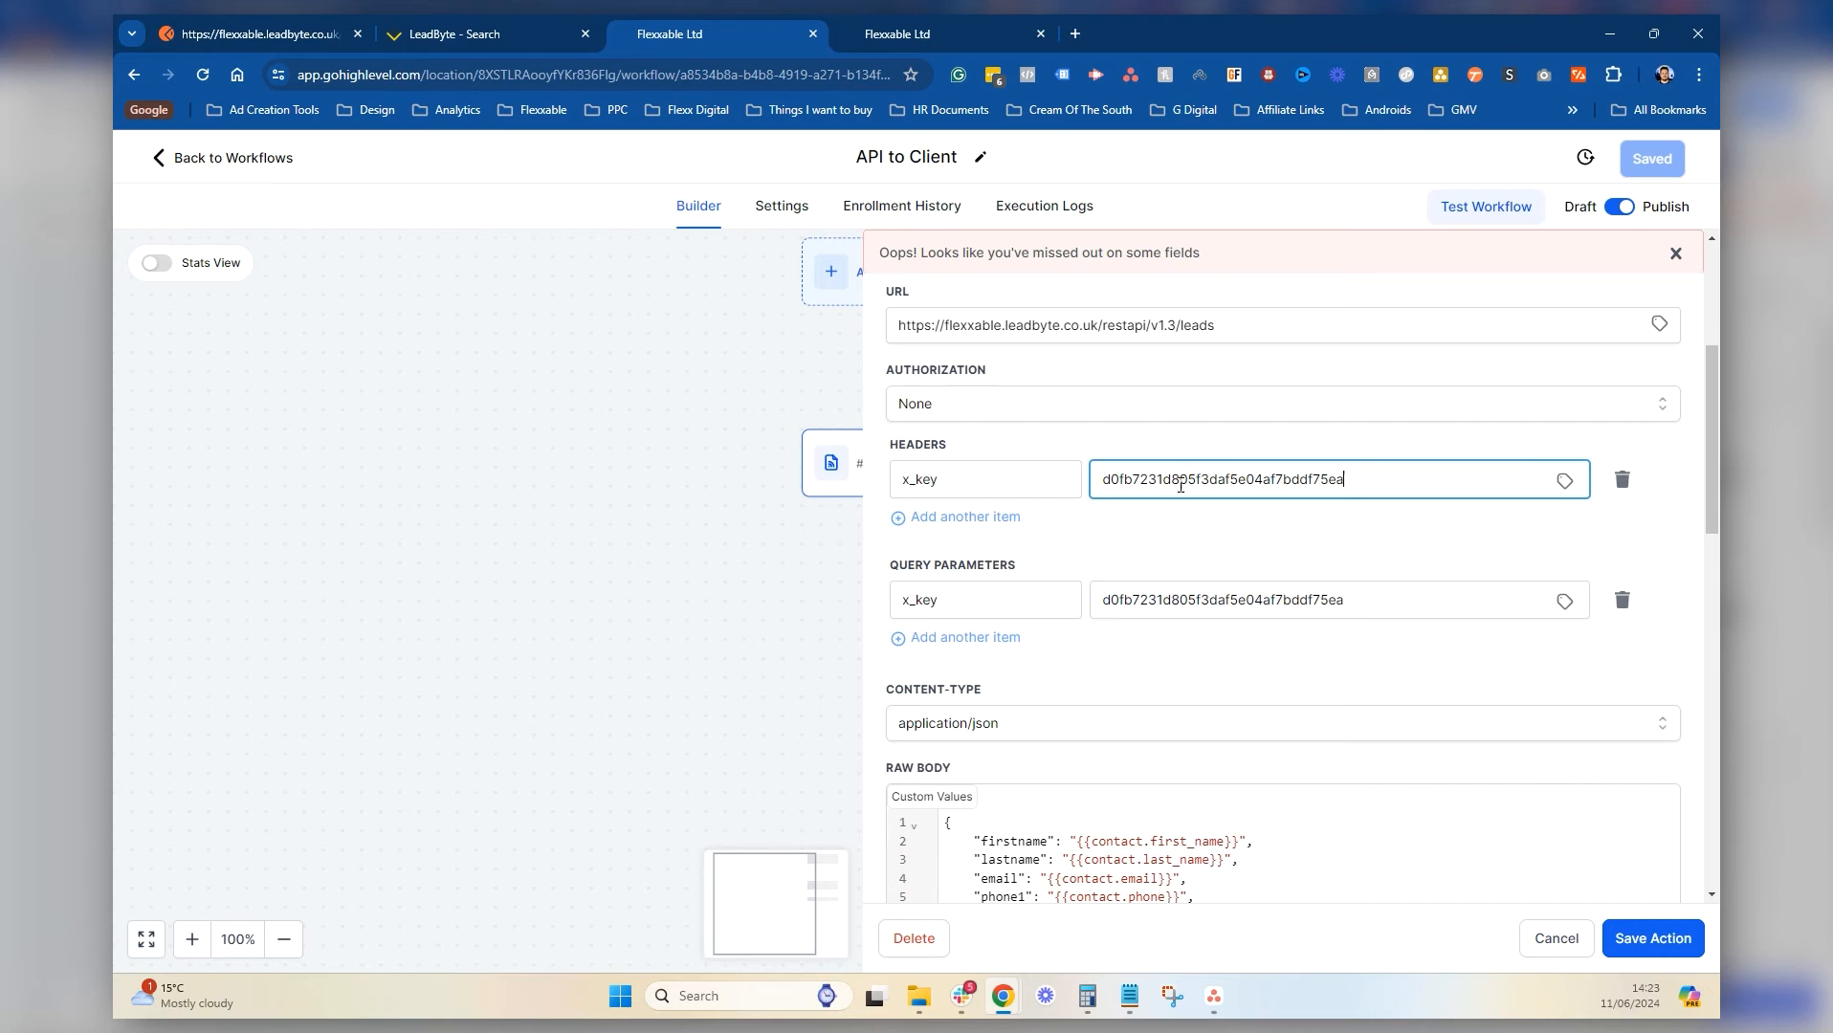
{"action": "left_click", "coordinate": [1623, 600]}
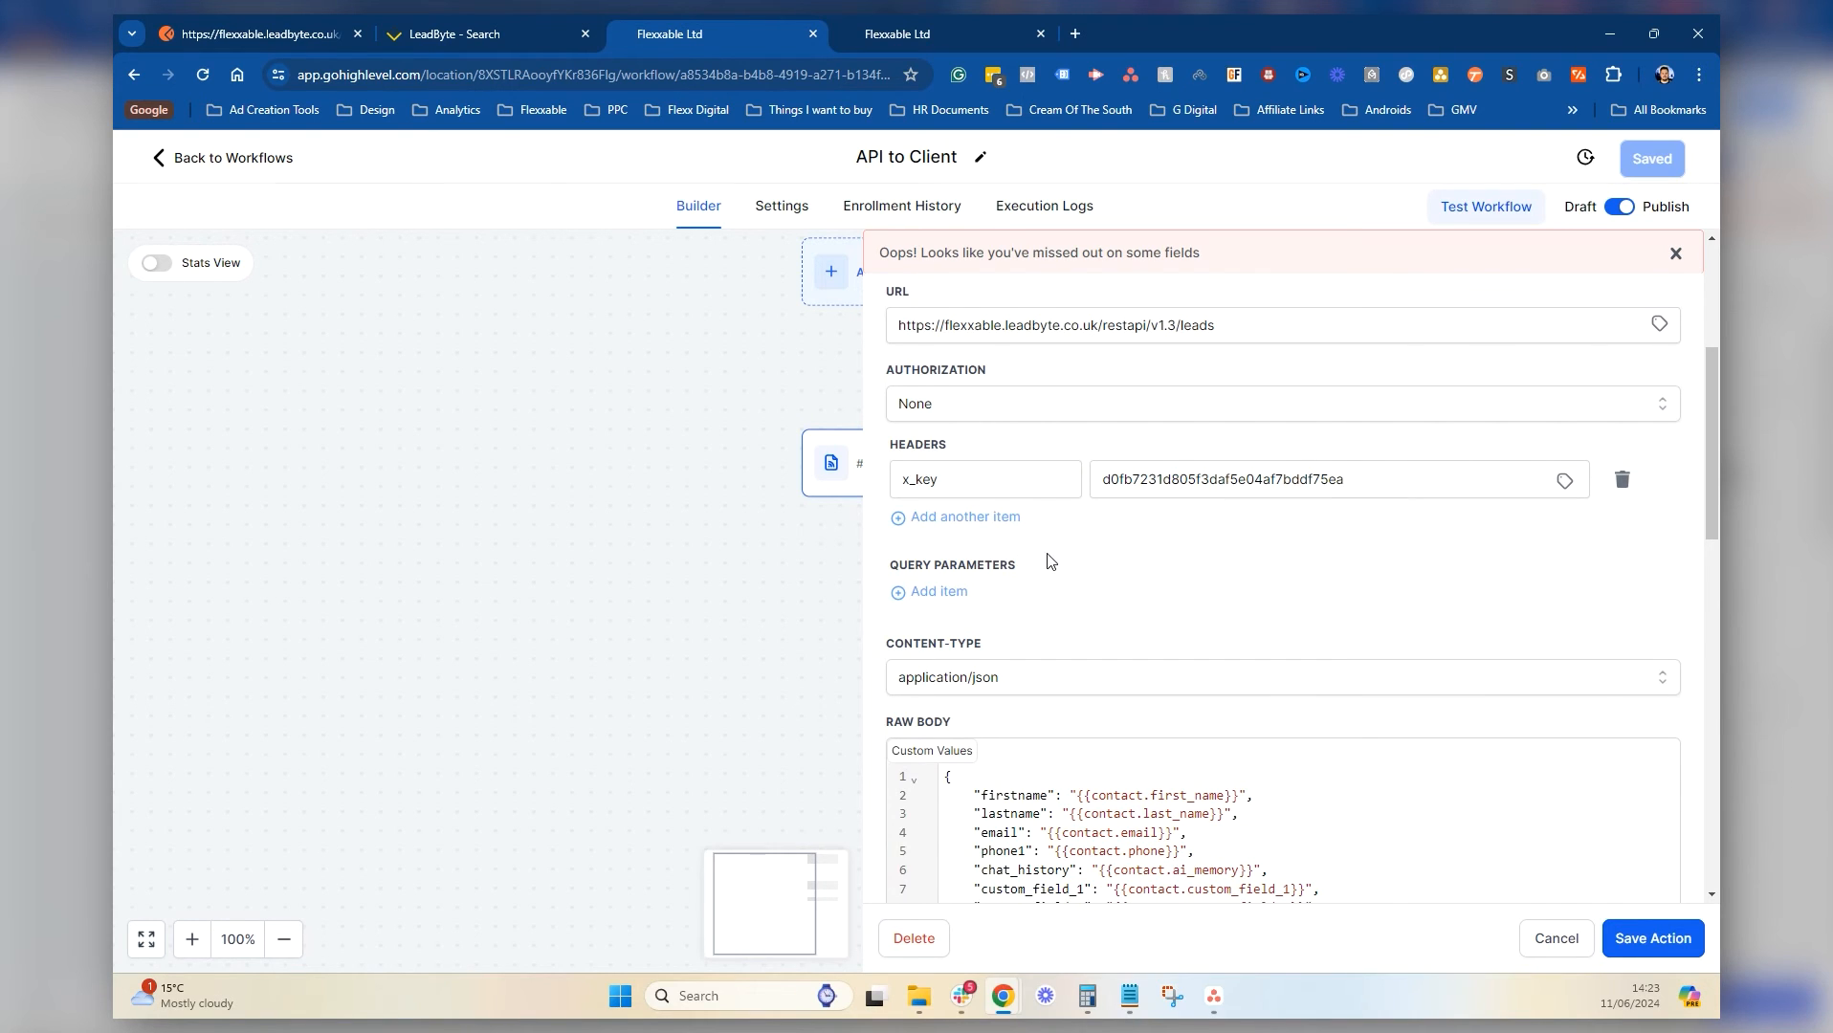
{"action": "scroll", "coordinate": [1058, 465], "scroll_direction": "up", "scroll_amount": 3}
{"action": "scroll", "coordinate": [1068, 561], "scroll_direction": "down", "scroll_amount": 10}
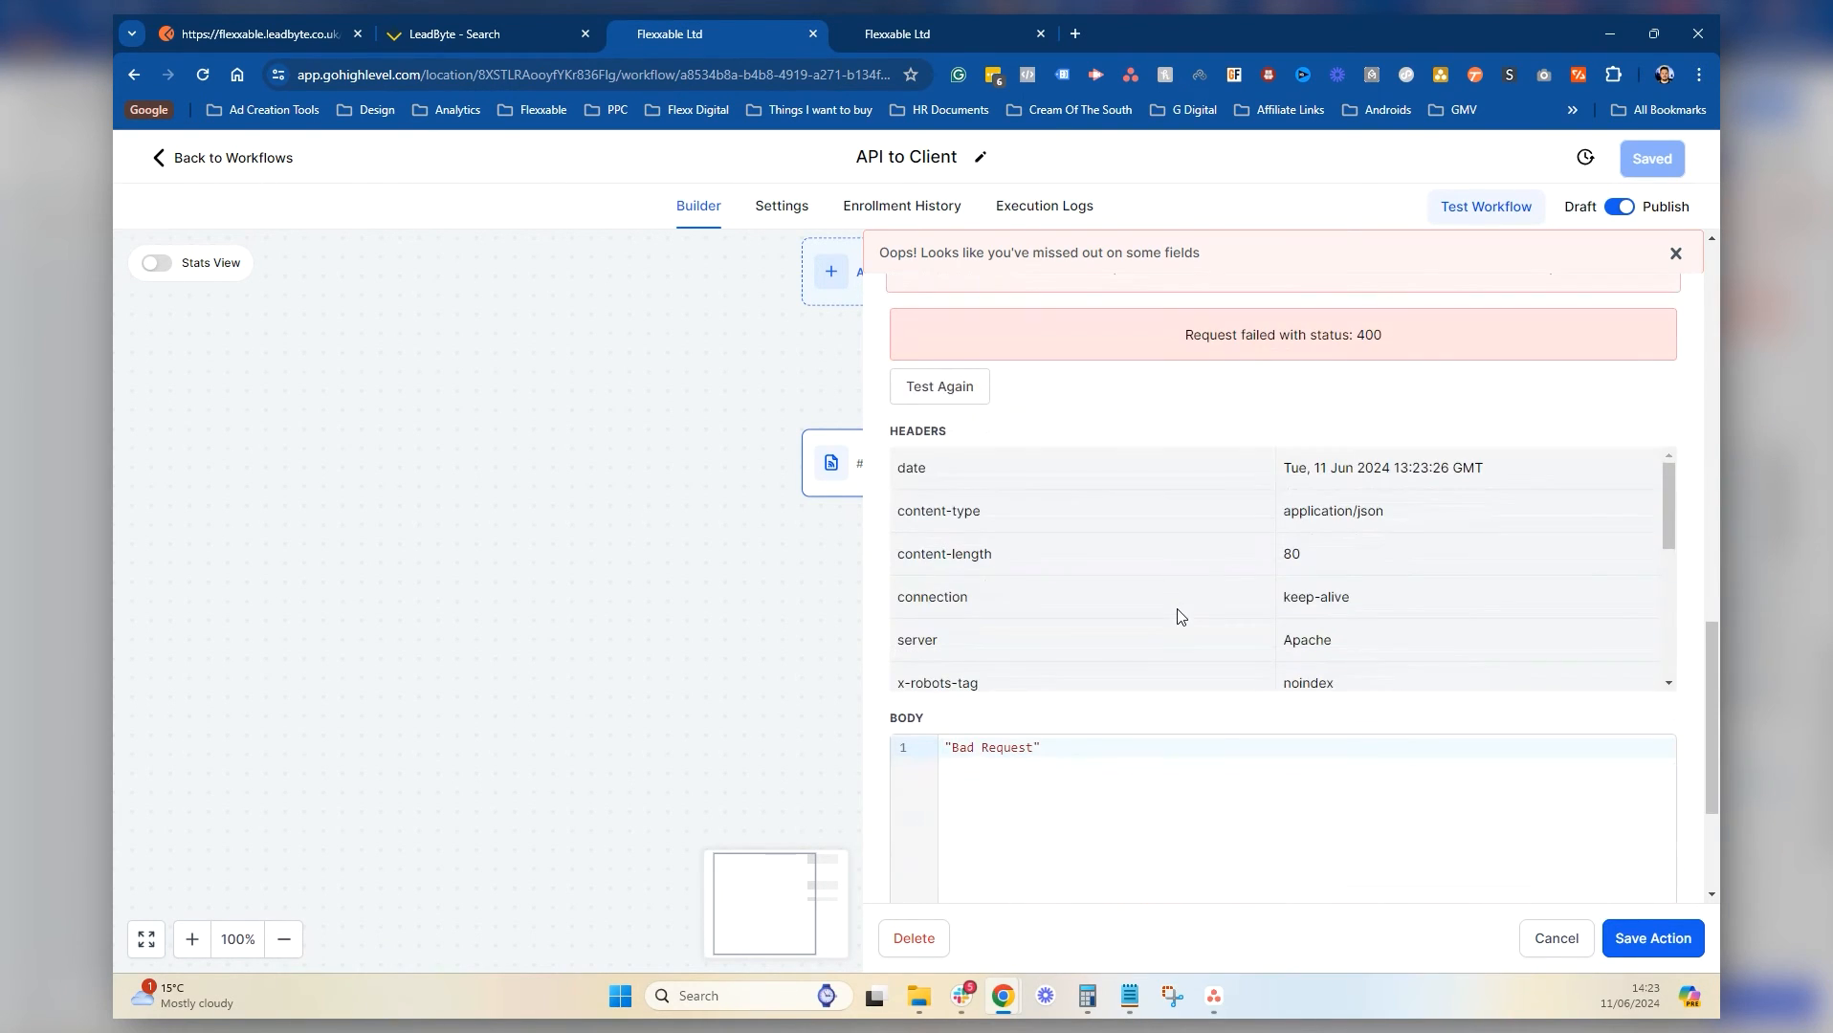
{"action": "scroll", "coordinate": [1283, 704], "scroll_direction": "down", "scroll_amount": 3}
{"action": "scroll", "coordinate": [1286, 704], "scroll_direction": "up", "scroll_amount": 5}
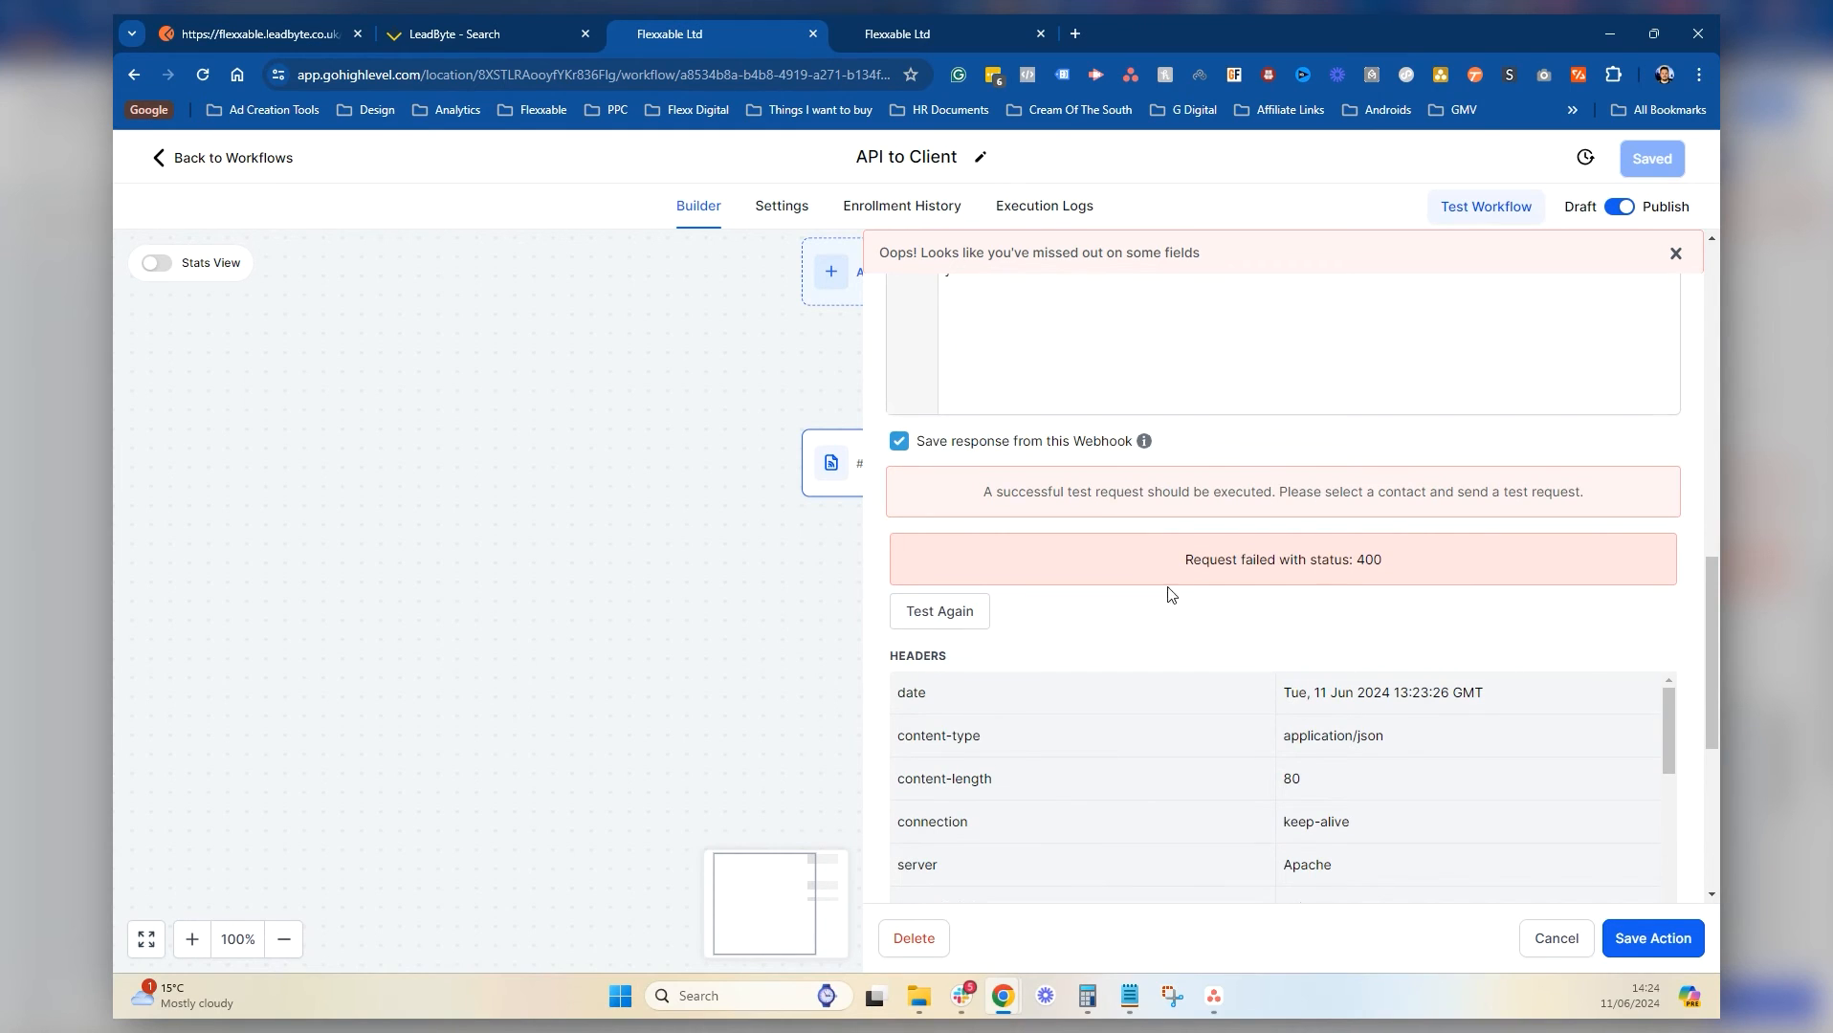
{"action": "left_click", "coordinate": [967, 618]}
{"action": "left_click", "coordinate": [1285, 808]}
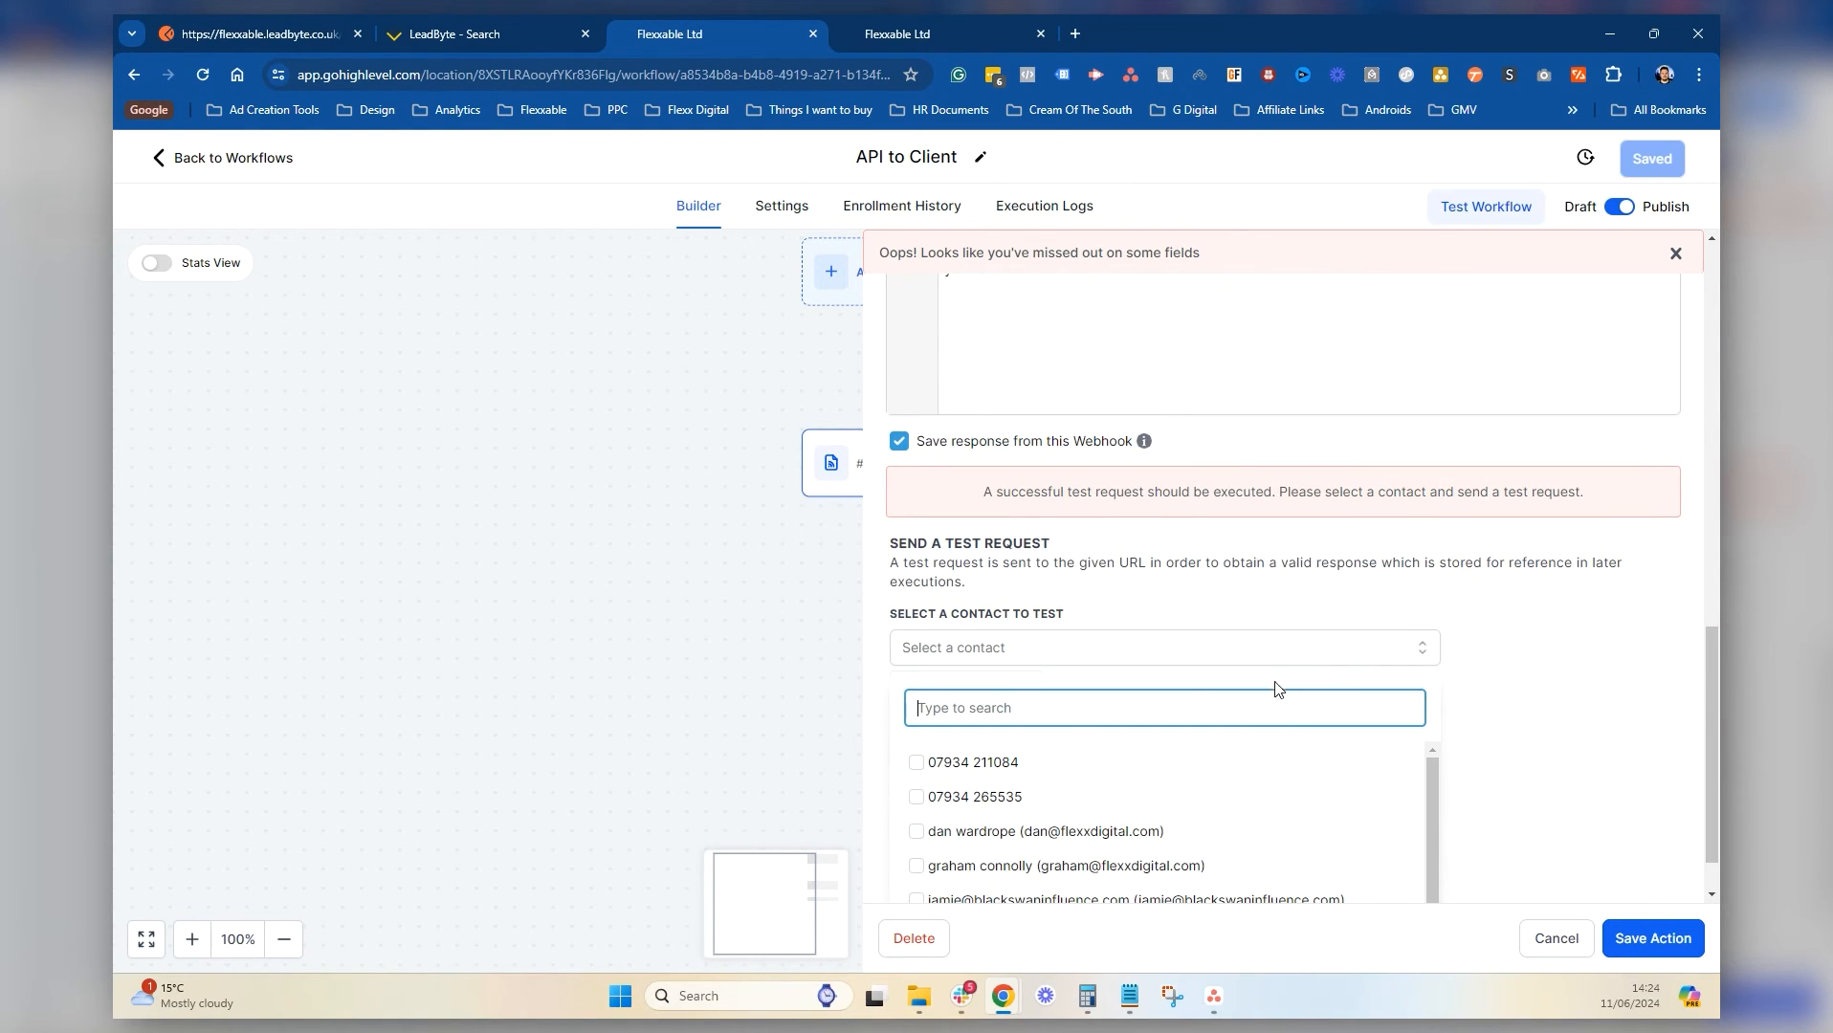
{"action": "scroll", "coordinate": [1256, 764], "scroll_direction": "down", "scroll_amount": 3}
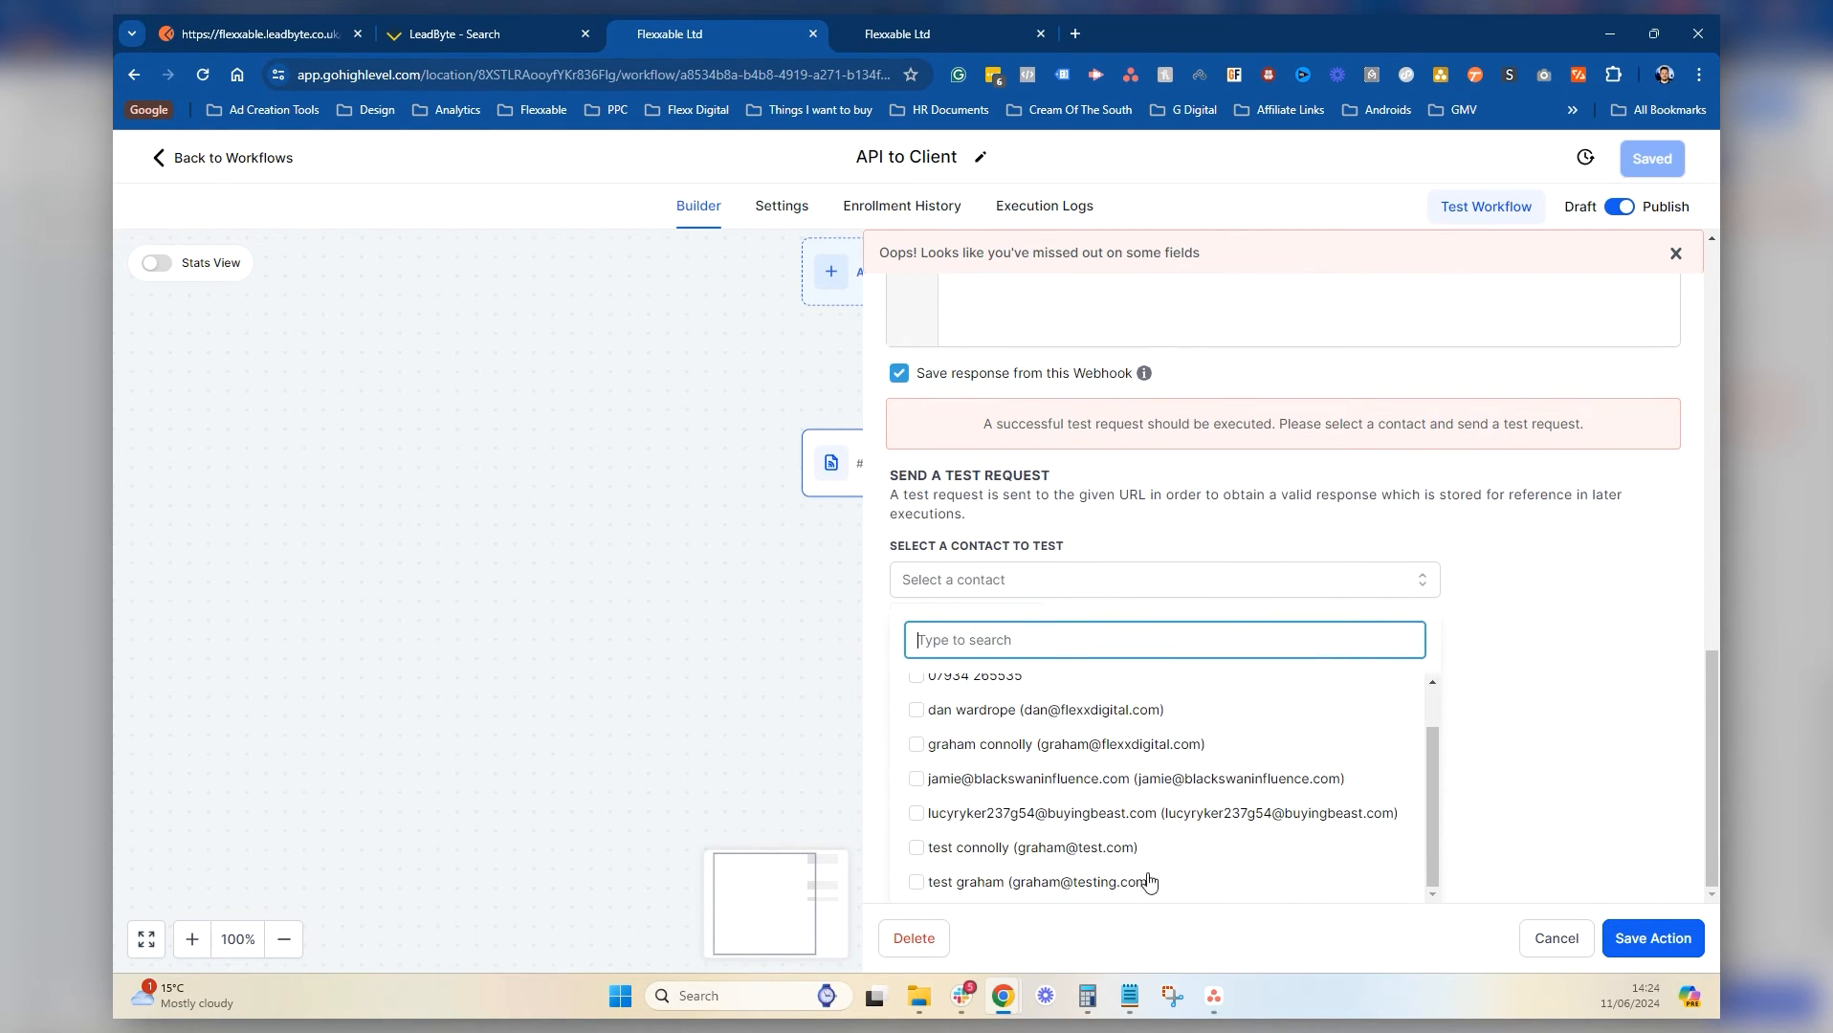
{"action": "left_click", "coordinate": [1024, 888]}
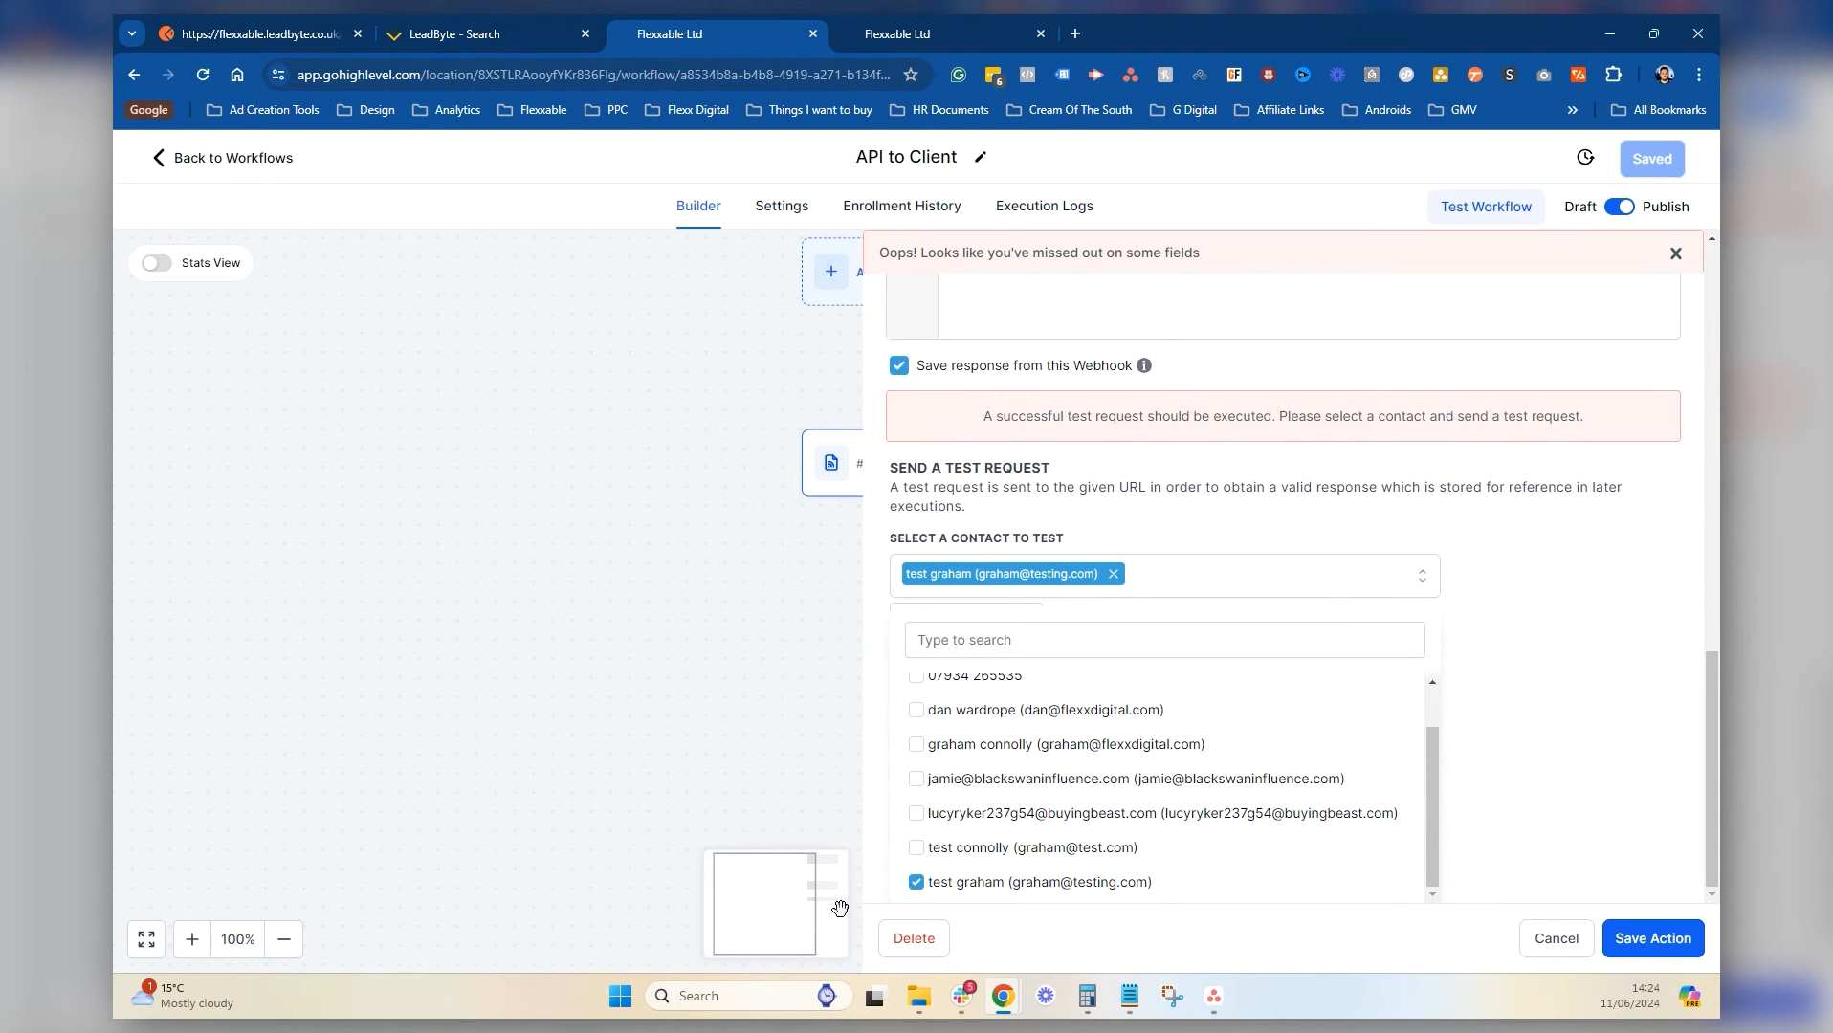
{"action": "left_click", "coordinate": [1582, 705]}
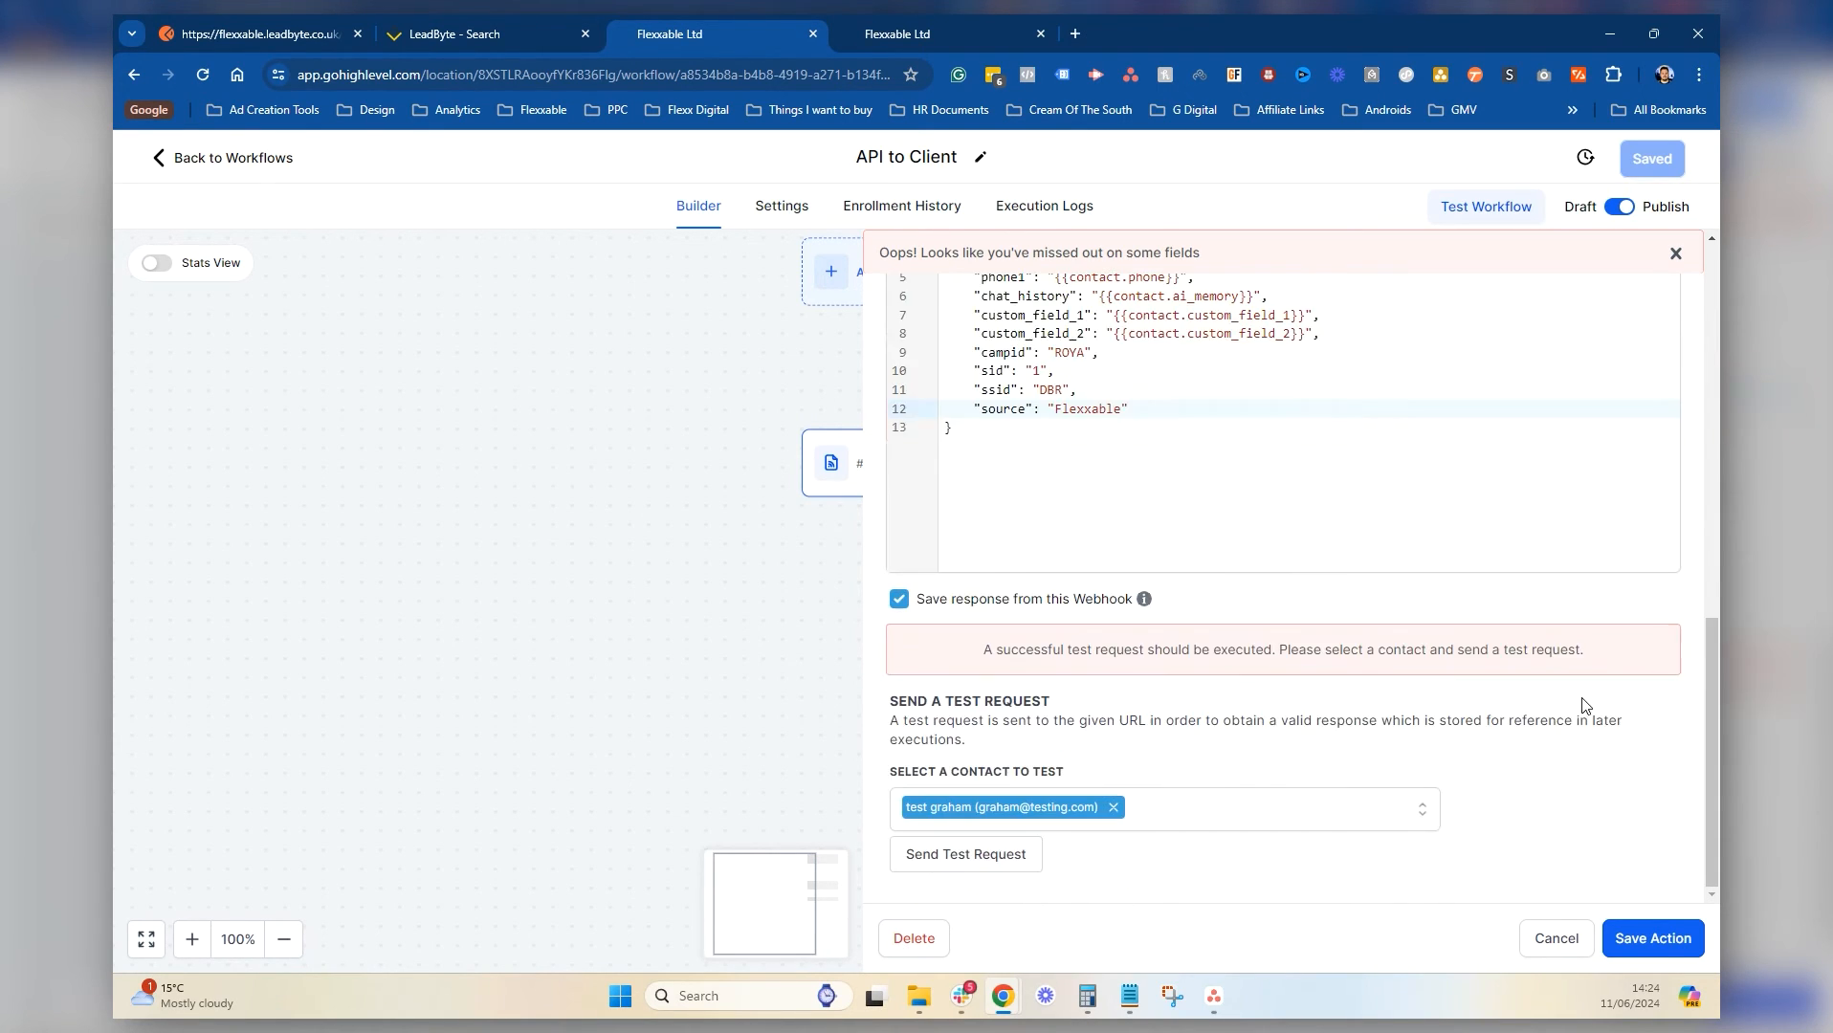
{"action": "left_click", "coordinate": [971, 856]}
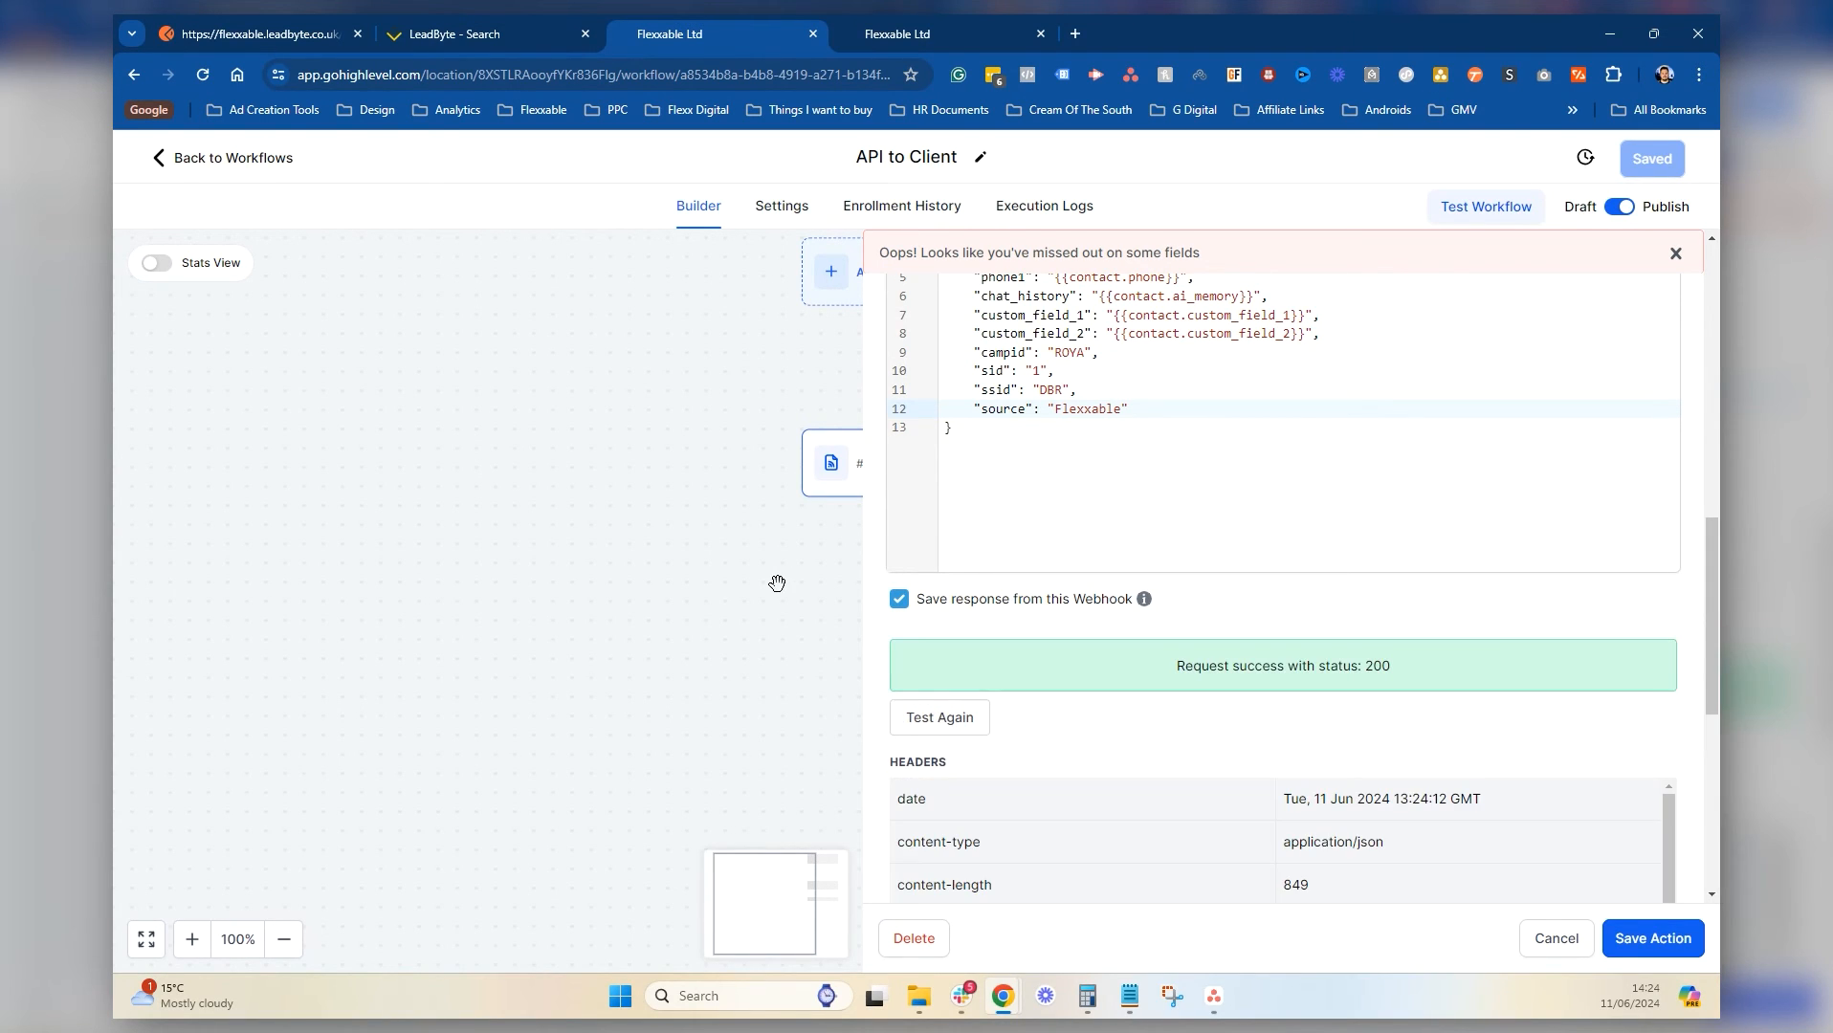
{"action": "scroll", "coordinate": [1483, 497], "scroll_direction": "down", "scroll_amount": 2}
{"action": "scroll", "coordinate": [1329, 705], "scroll_direction": "down", "scroll_amount": 2}
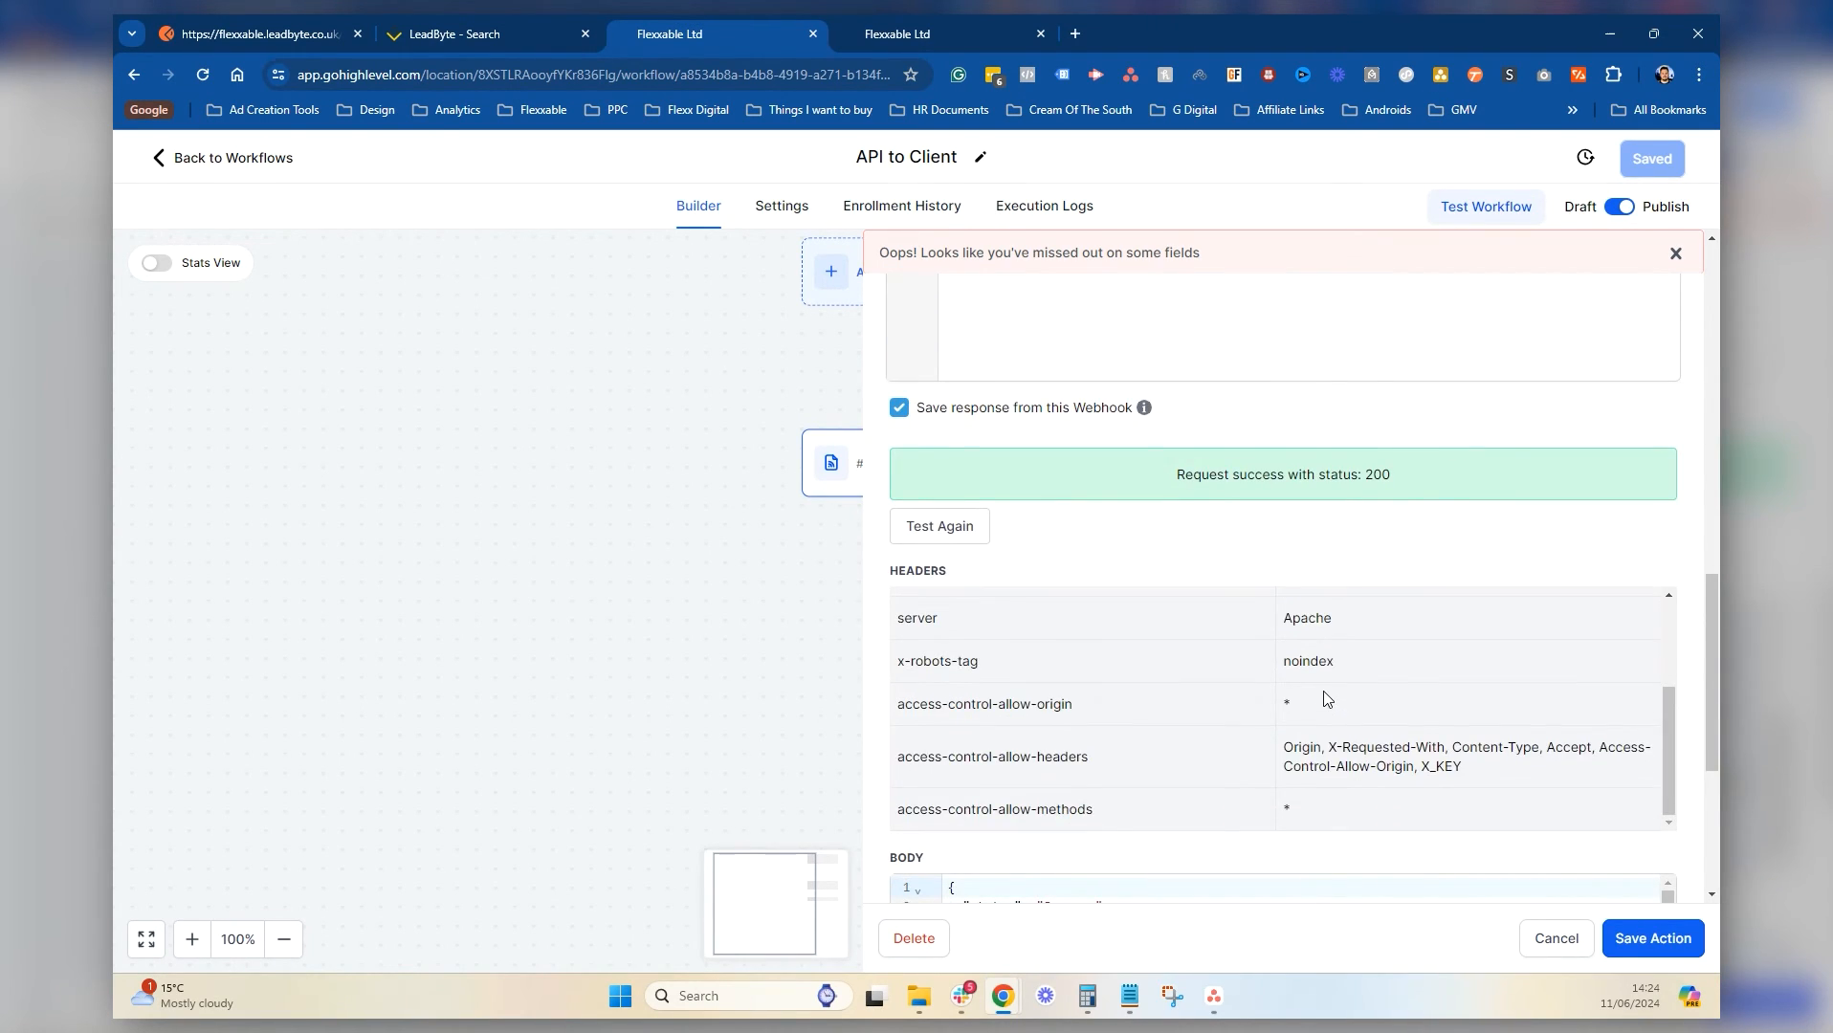
{"action": "scroll", "coordinate": [1173, 802], "scroll_direction": "down", "scroll_amount": 4}
{"action": "scroll", "coordinate": [1104, 597], "scroll_direction": "down", "scroll_amount": 7}
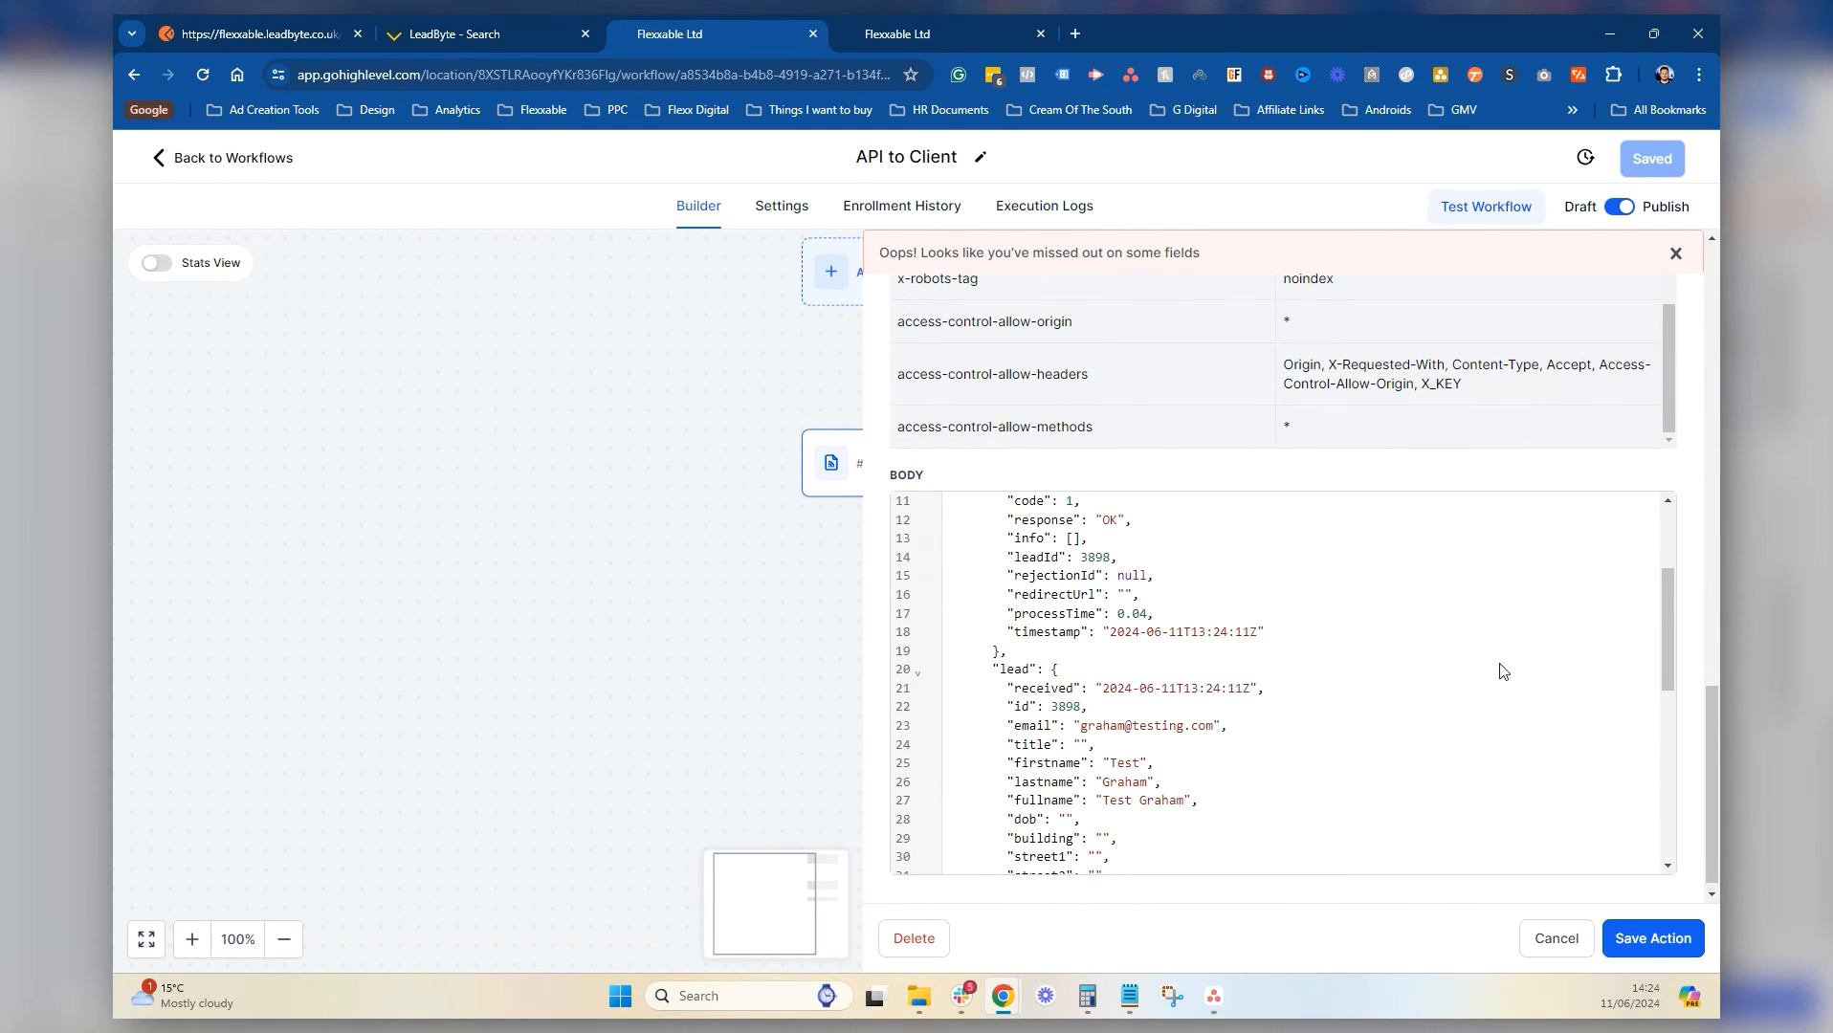
{"action": "scroll", "coordinate": [1251, 598], "scroll_direction": "down", "scroll_amount": 1}
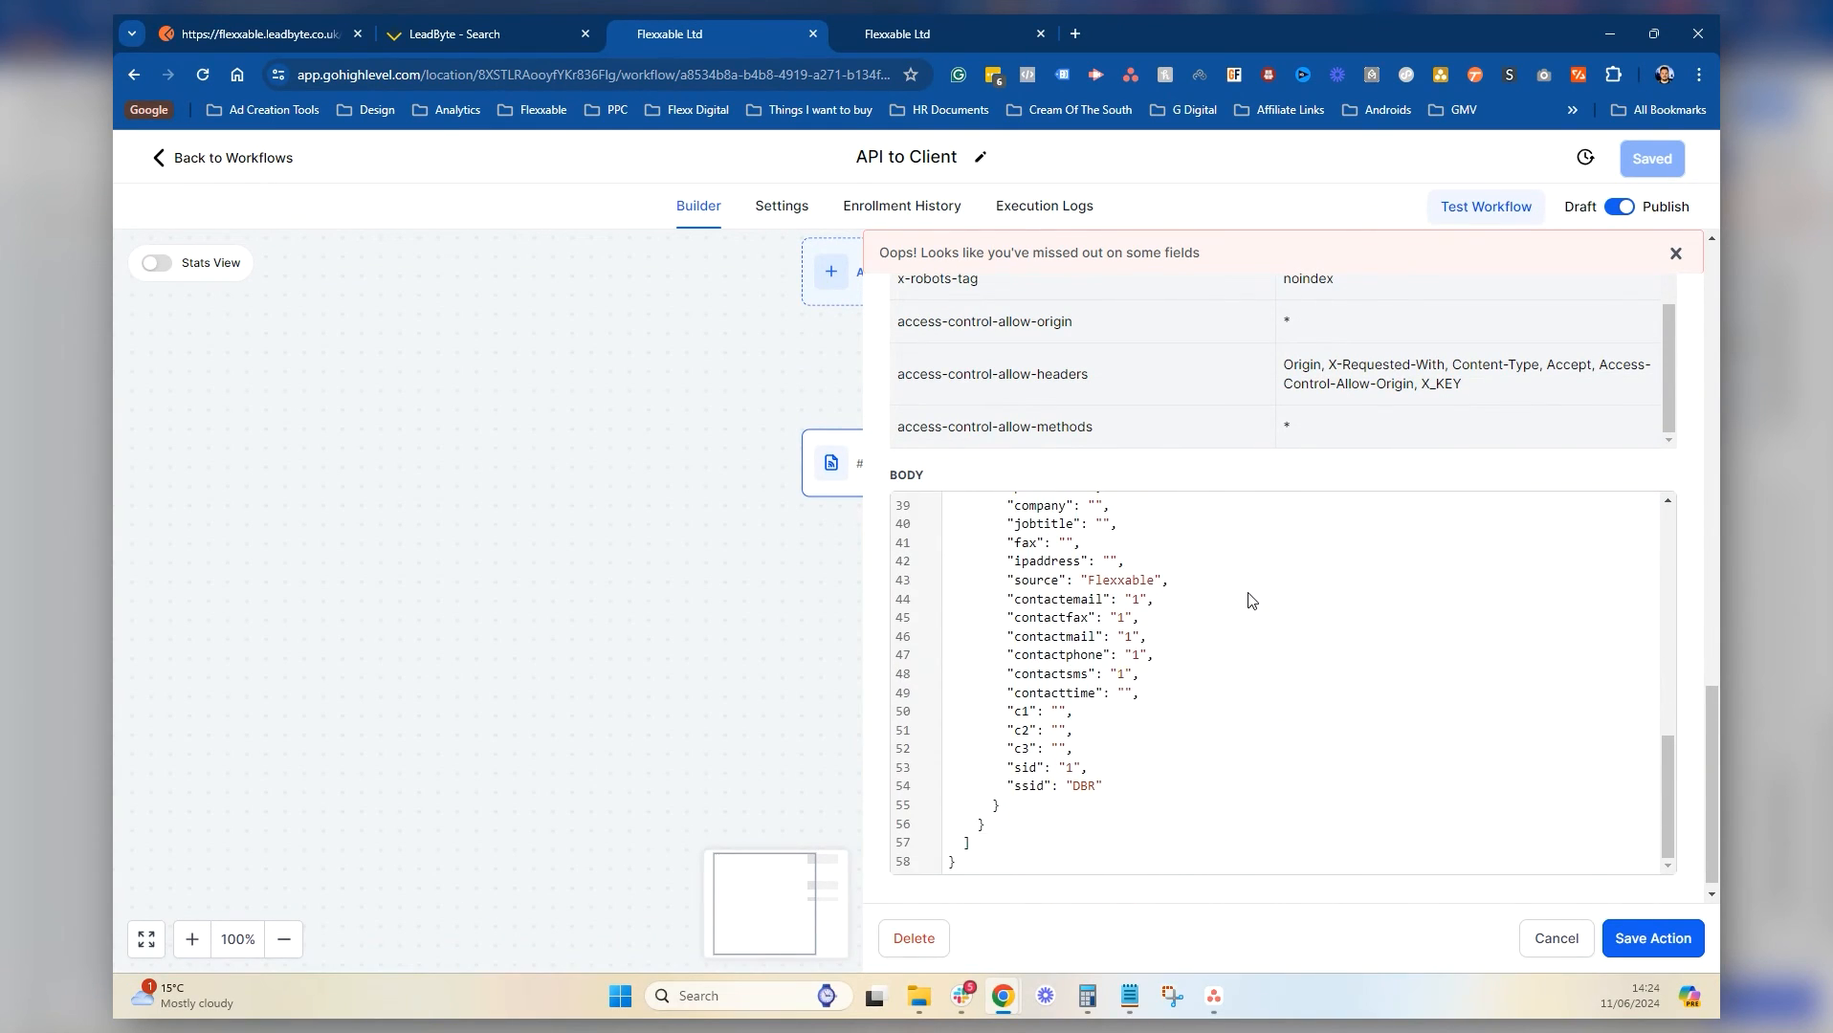
{"action": "scroll", "coordinate": [1244, 631], "scroll_direction": "up", "scroll_amount": 6}
{"action": "scroll", "coordinate": [1226, 685], "scroll_direction": "up", "scroll_amount": 3}
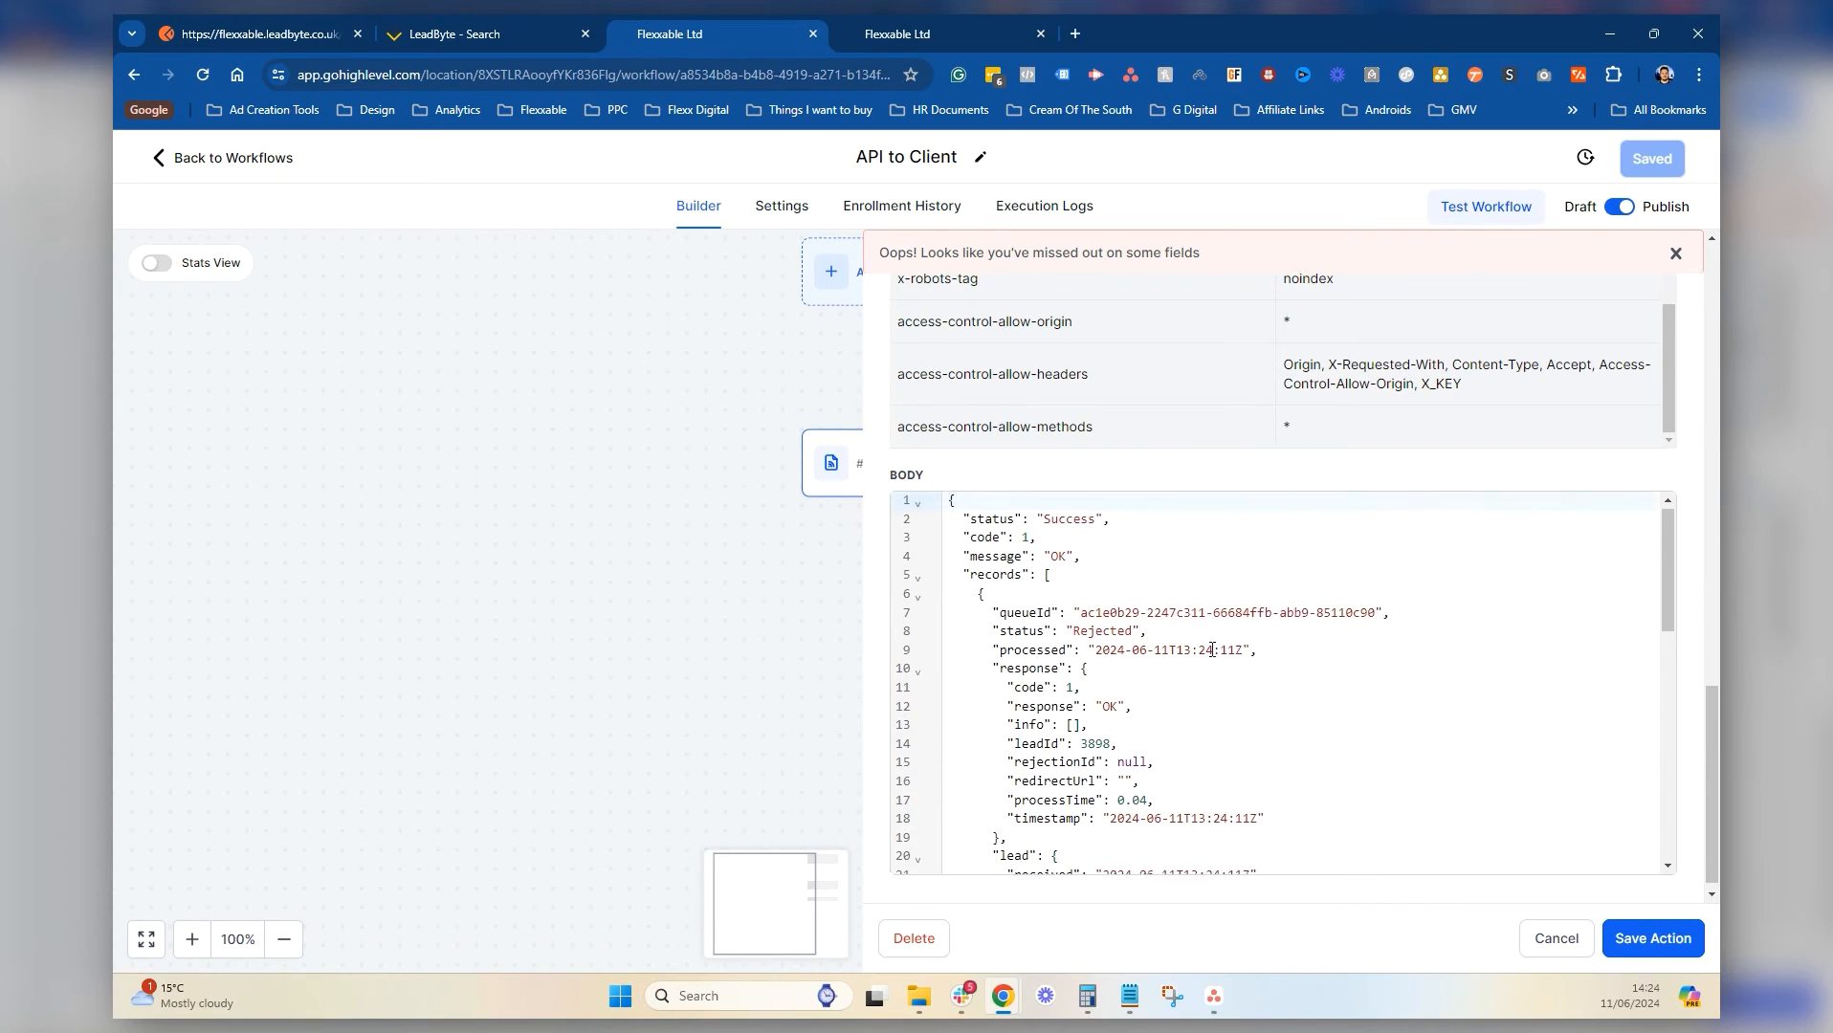
{"action": "scroll", "coordinate": [1228, 507], "scroll_direction": "up", "scroll_amount": 10}
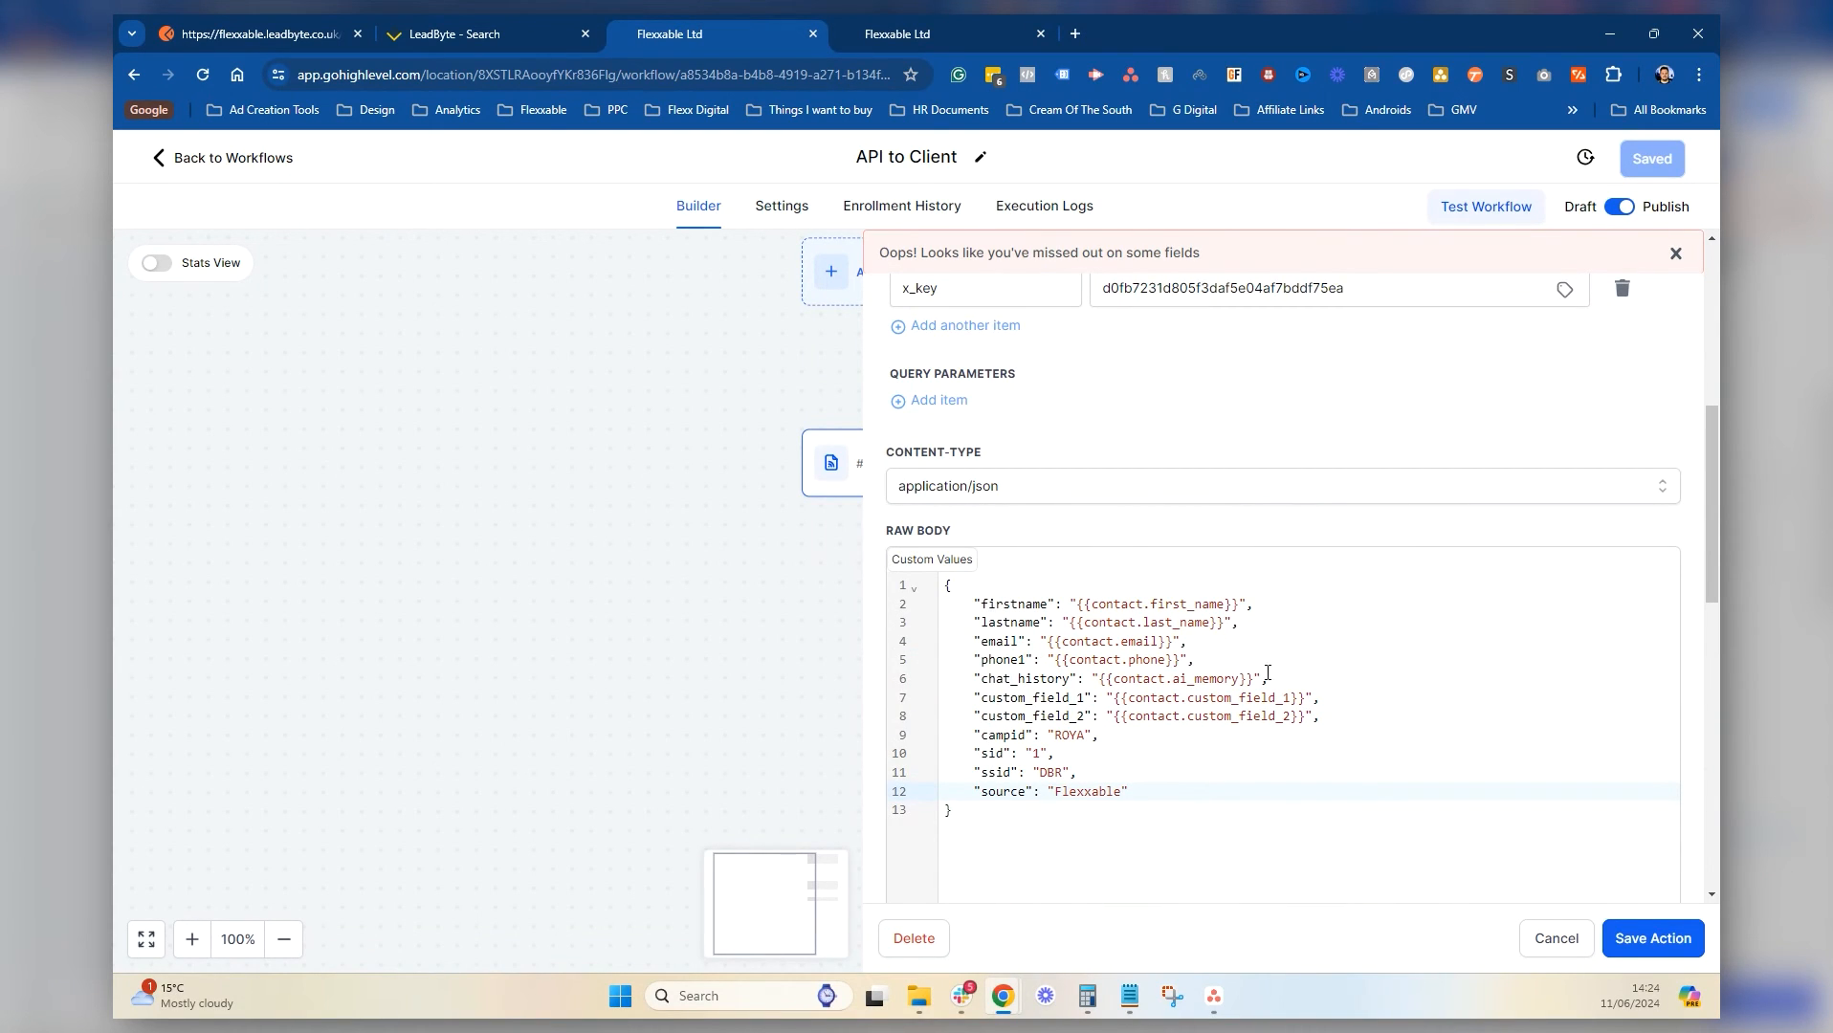
Overwrite the chat_history, custom_field_1 and custom_field_2 body keys with data14, data15 and data16
{"action": "left_click_drag", "start_coordinate": [1068, 678], "coordinate": [1002, 681]}
{"action": "type", "text": "data"}
{"action": "type", "text": "14"}
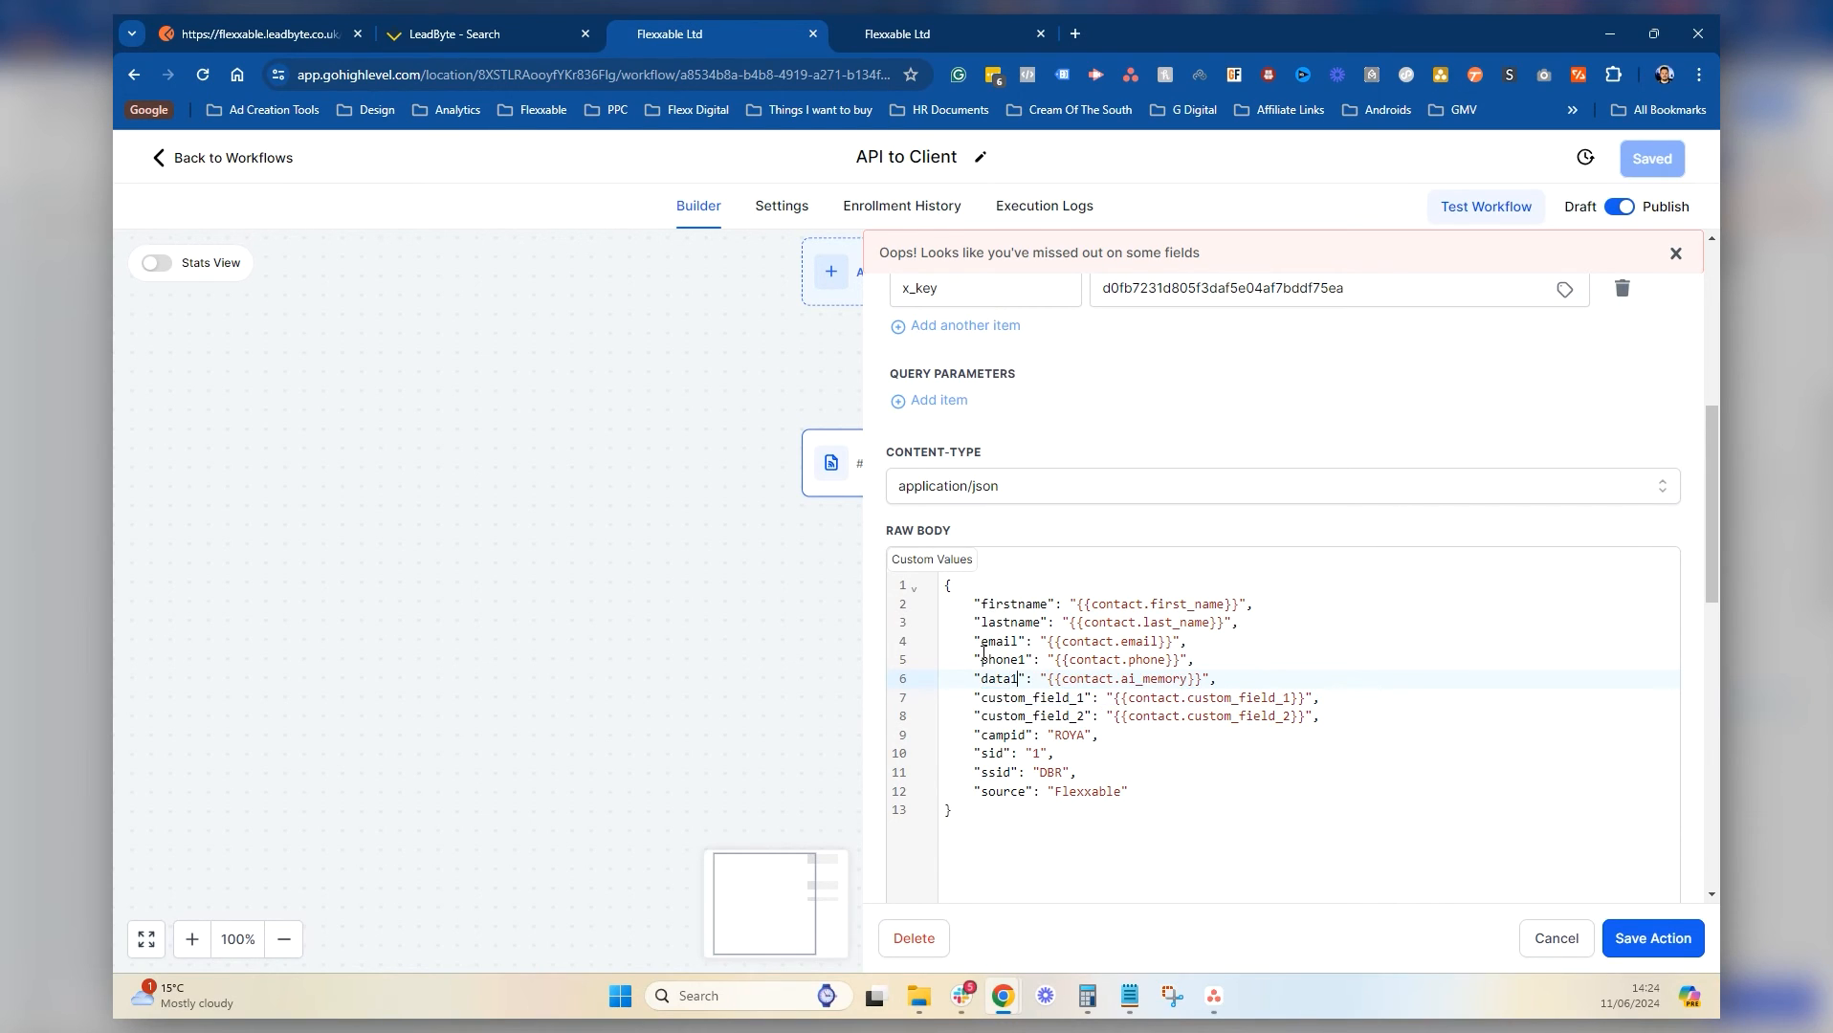
{"action": "left_click_drag", "start_coordinate": [1084, 698], "coordinate": [984, 704]}
{"action": "type", "text": "dat"}
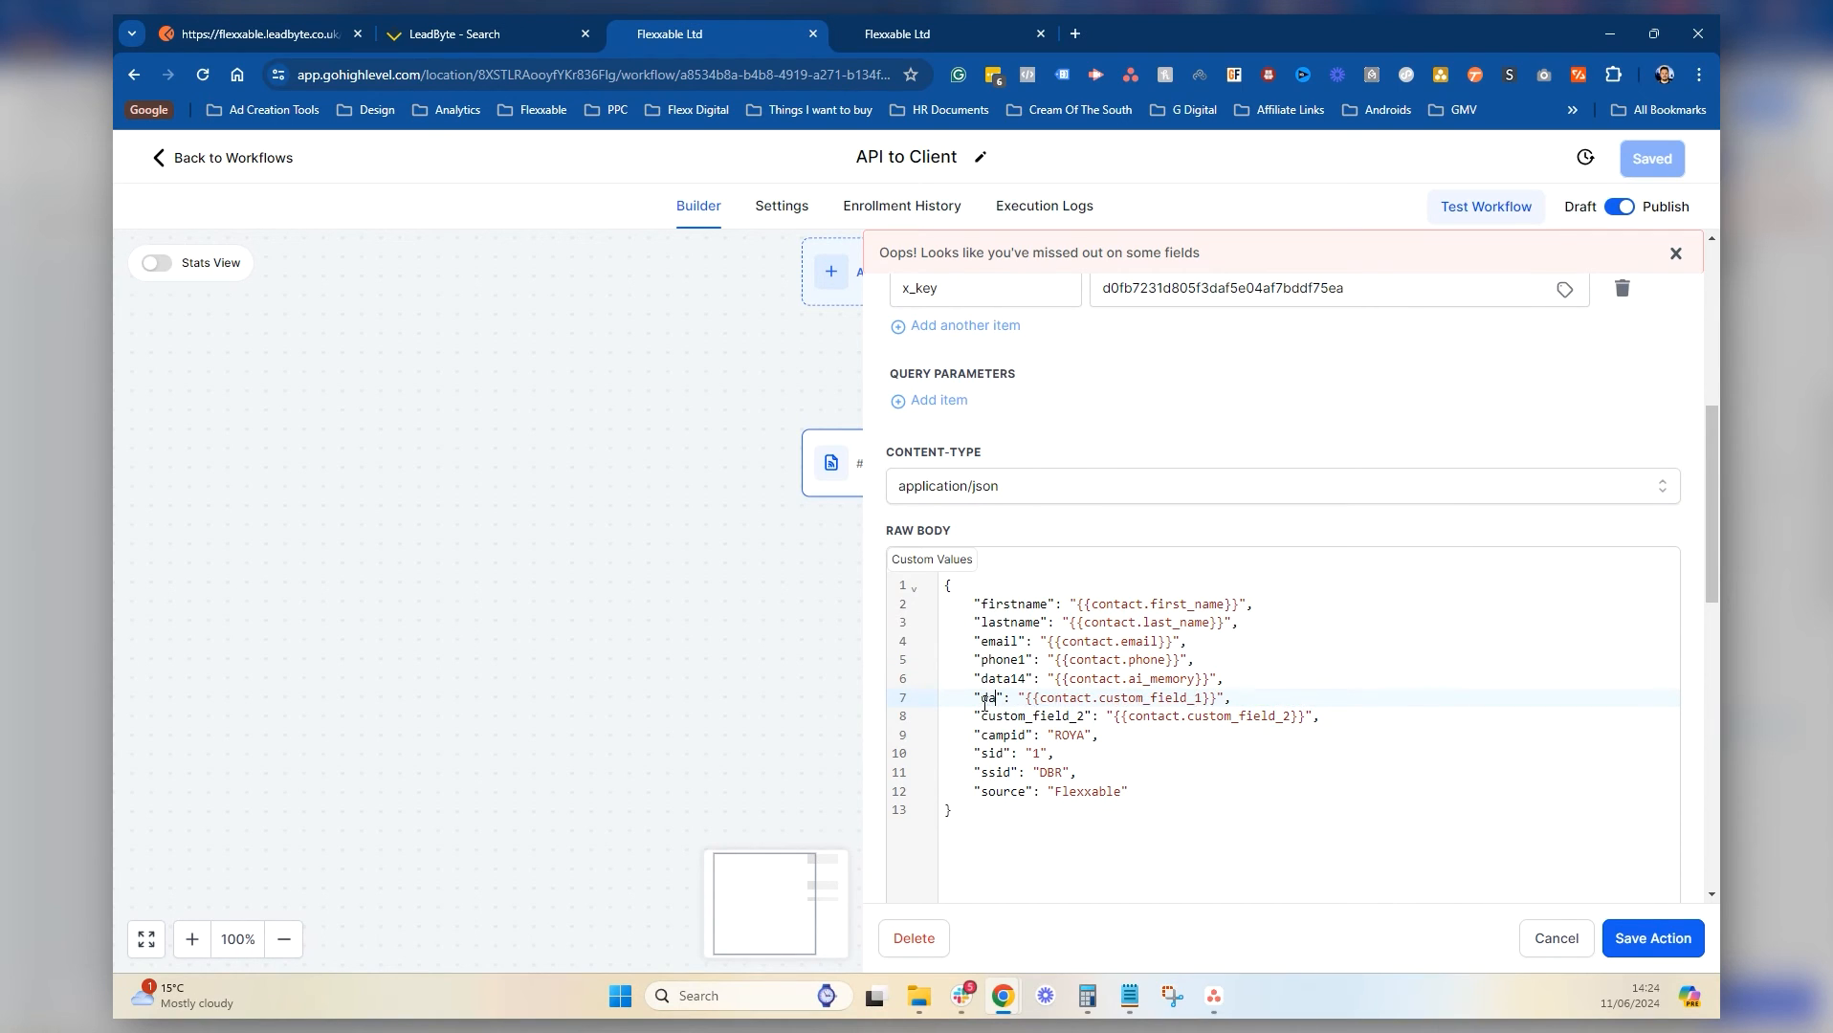
{"action": "type", "text": "a15"}
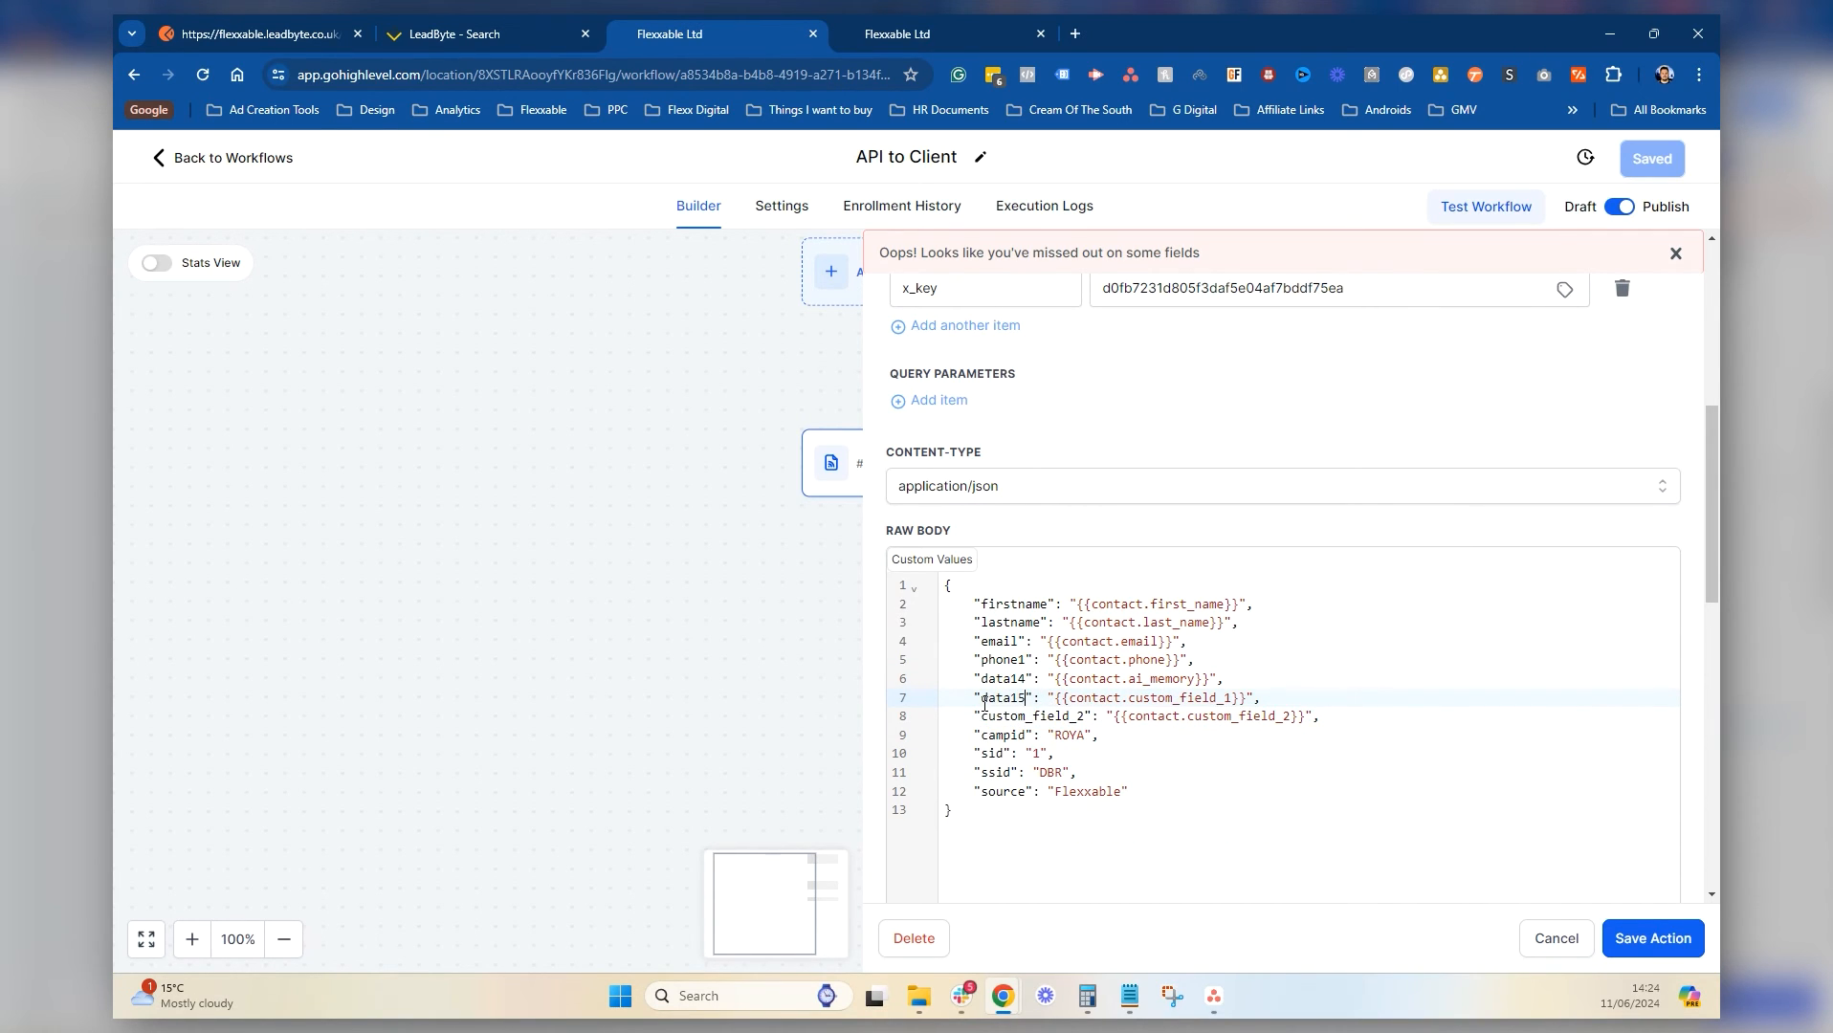
{"action": "left_click_drag", "start_coordinate": [1083, 718], "coordinate": [995, 727]}
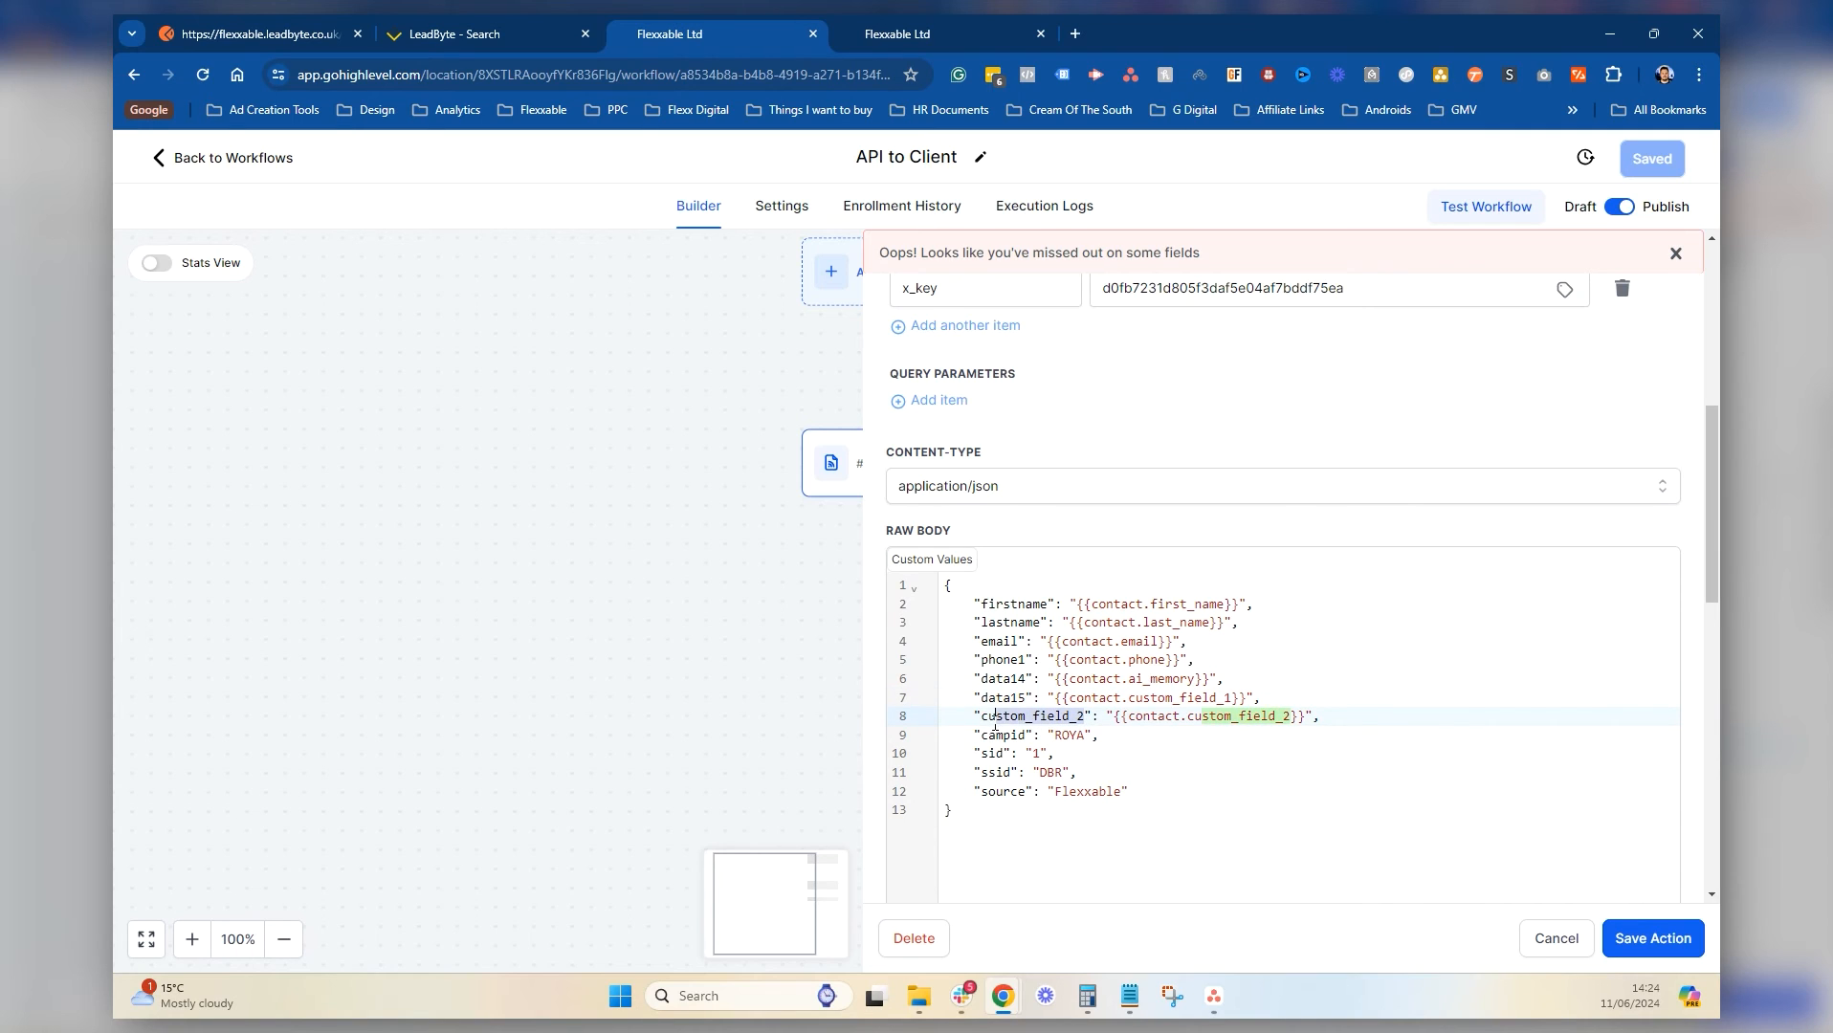
{"action": "type", "text": "data16"}
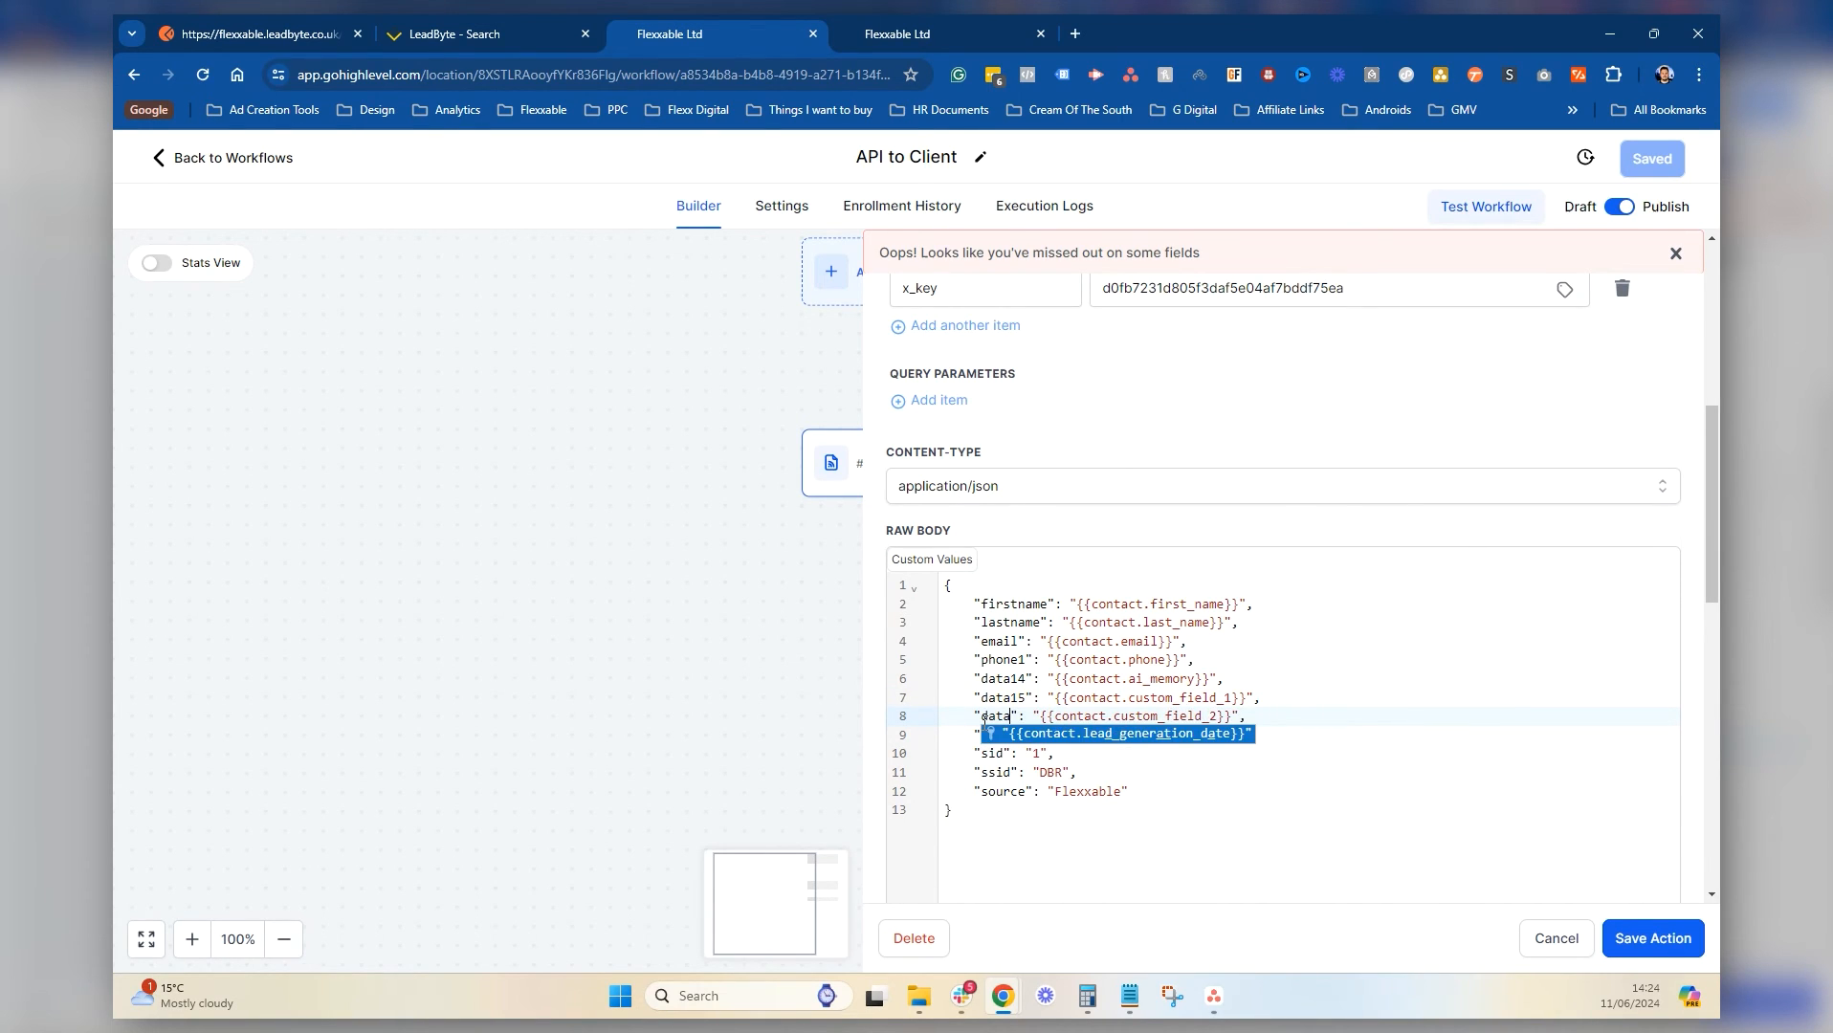
Close the LeadByte lead details, rerun the lead search and tick both test leads
{"action": "left_click", "coordinate": [514, 28]}
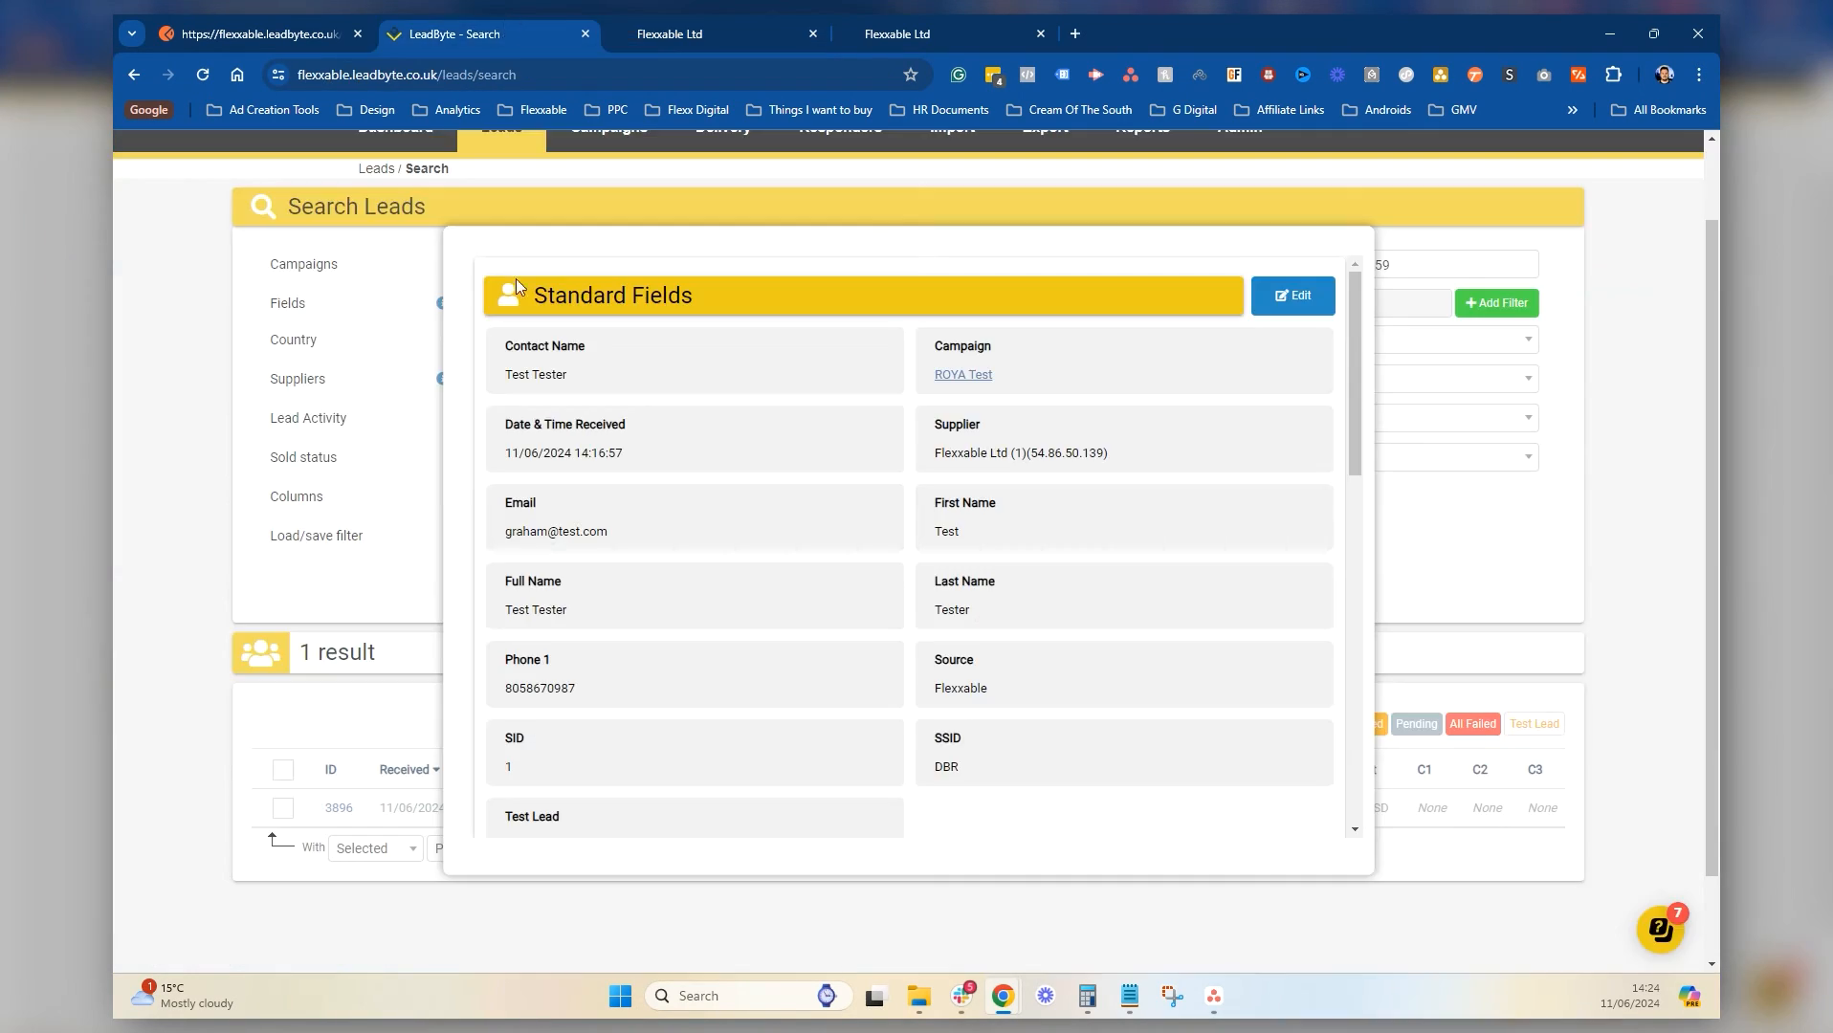
{"action": "left_click", "coordinate": [240, 156]}
{"action": "left_click", "coordinate": [202, 75]}
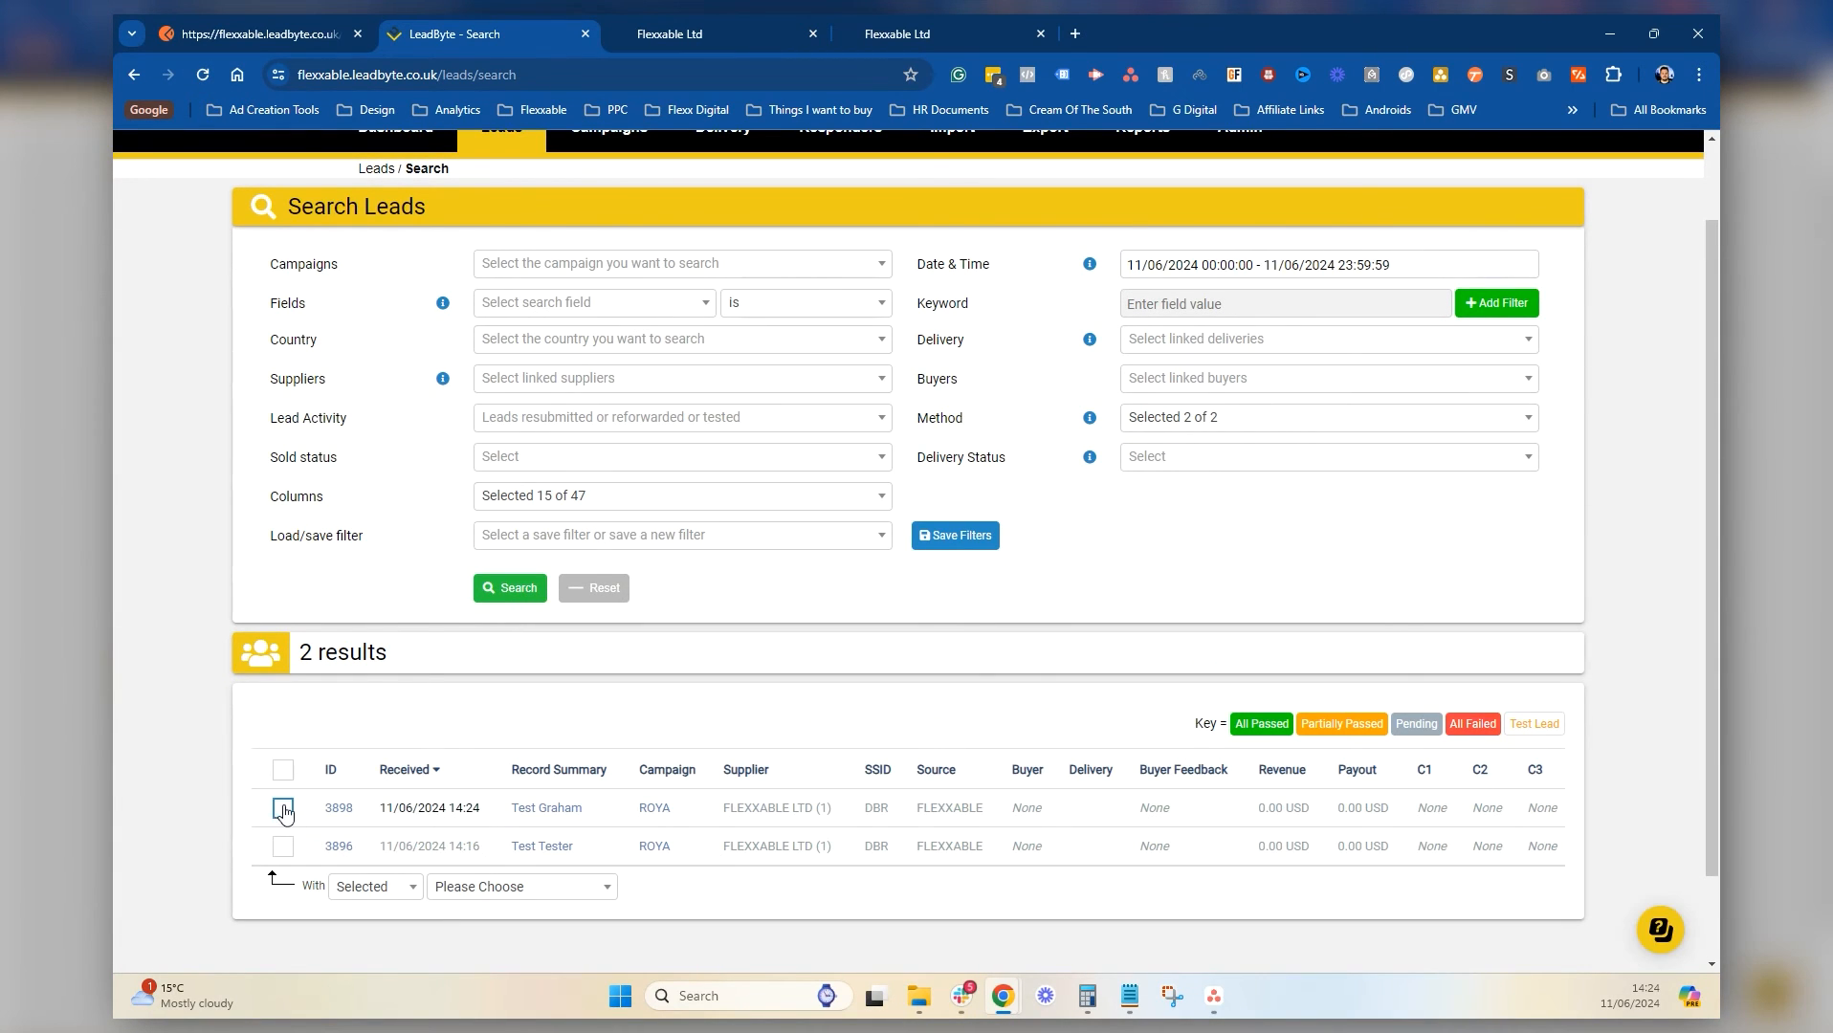
{"action": "left_click", "coordinate": [283, 808]}
{"action": "left_click", "coordinate": [282, 847]}
{"action": "scroll", "coordinate": [536, 532], "scroll_direction": "up", "scroll_amount": 1}
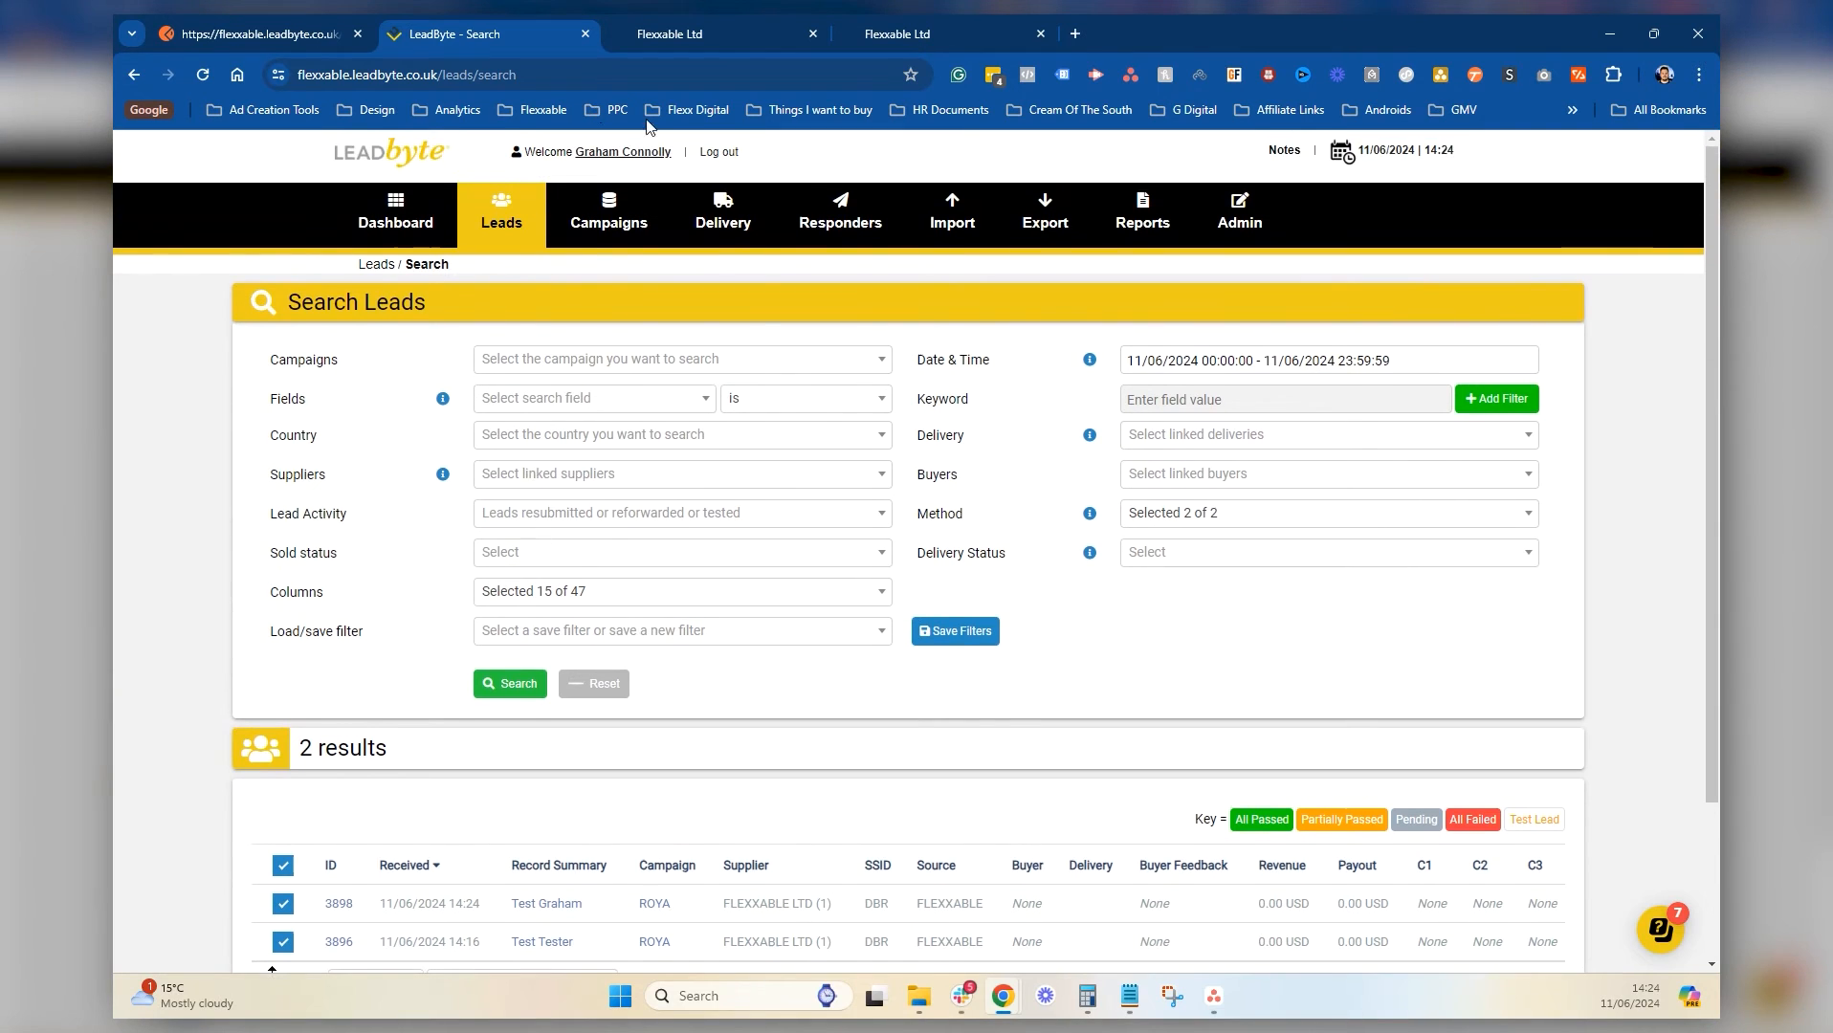
{"action": "scroll", "coordinate": [772, 709], "scroll_direction": "down", "scroll_amount": 2}
{"action": "scroll", "coordinate": [771, 709], "scroll_direction": "up", "scroll_amount": 1}
{"action": "scroll", "coordinate": [680, 581], "scroll_direction": "down", "scroll_amount": 1}
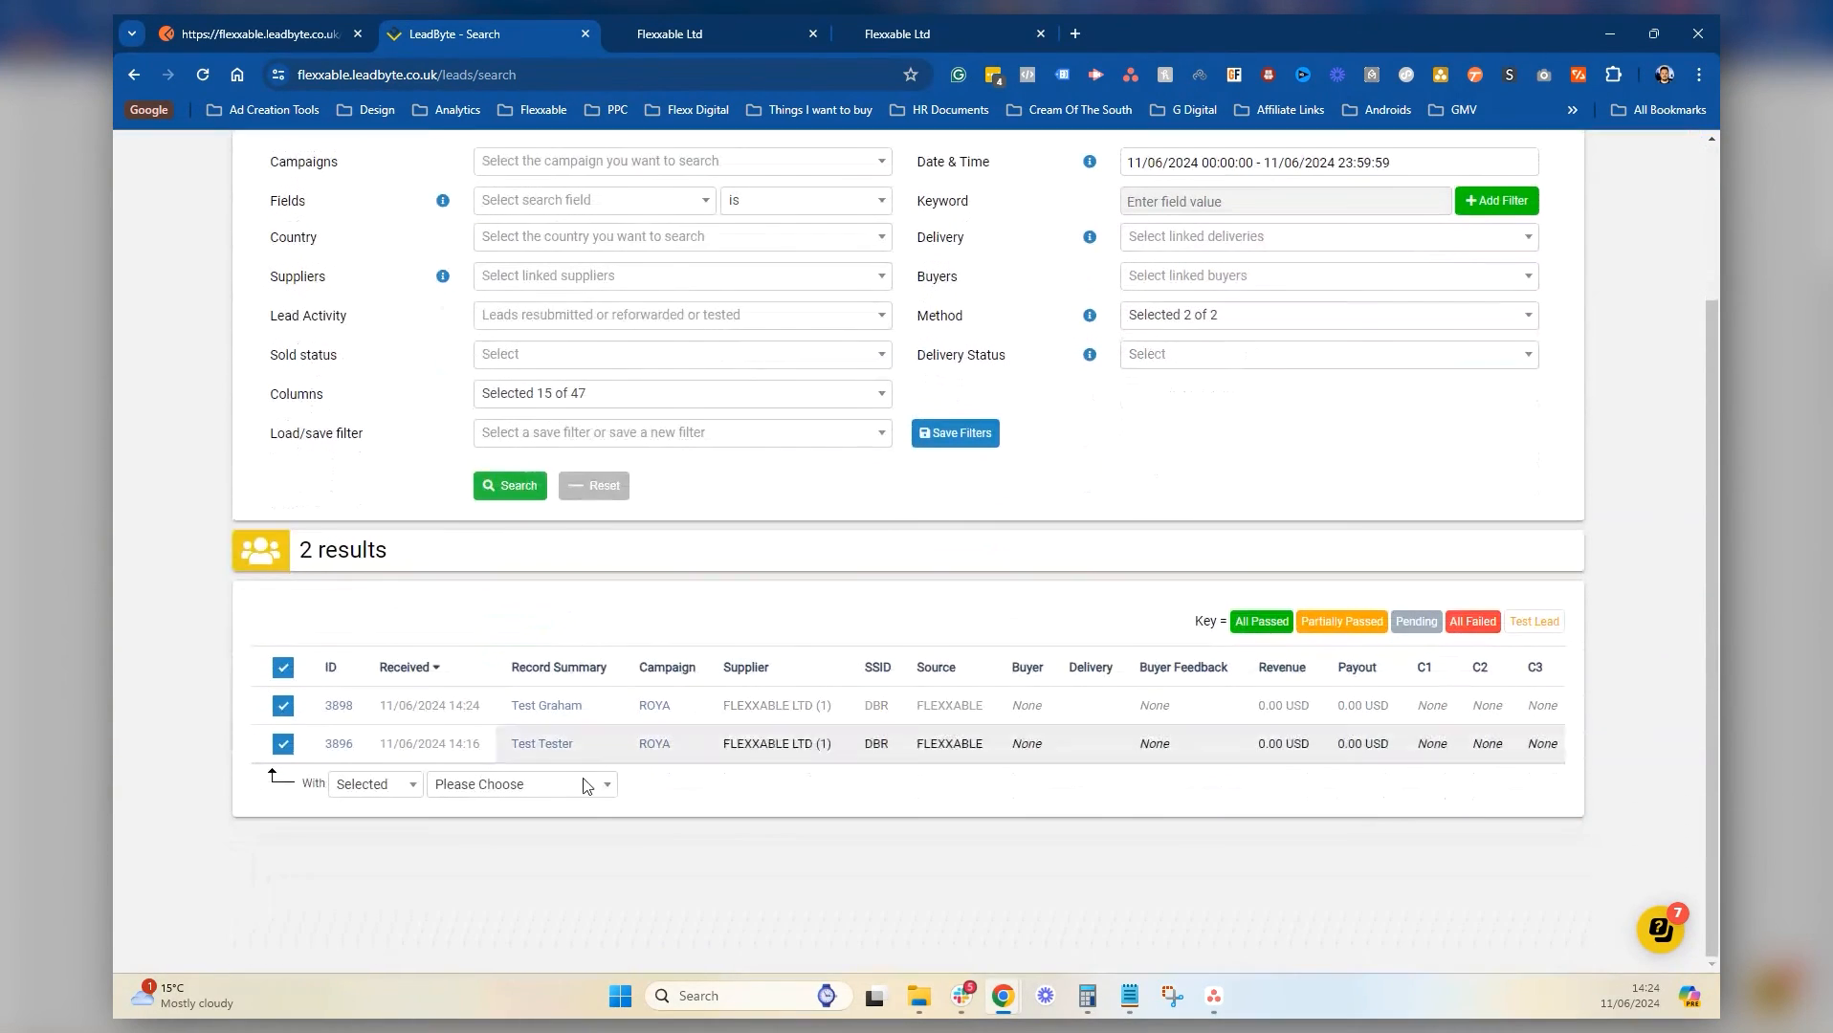
Delete both ticked leads via the With Selected dropdown and confirm the deletion
{"action": "left_click", "coordinate": [540, 786]}
{"action": "left_click", "coordinate": [522, 659]}
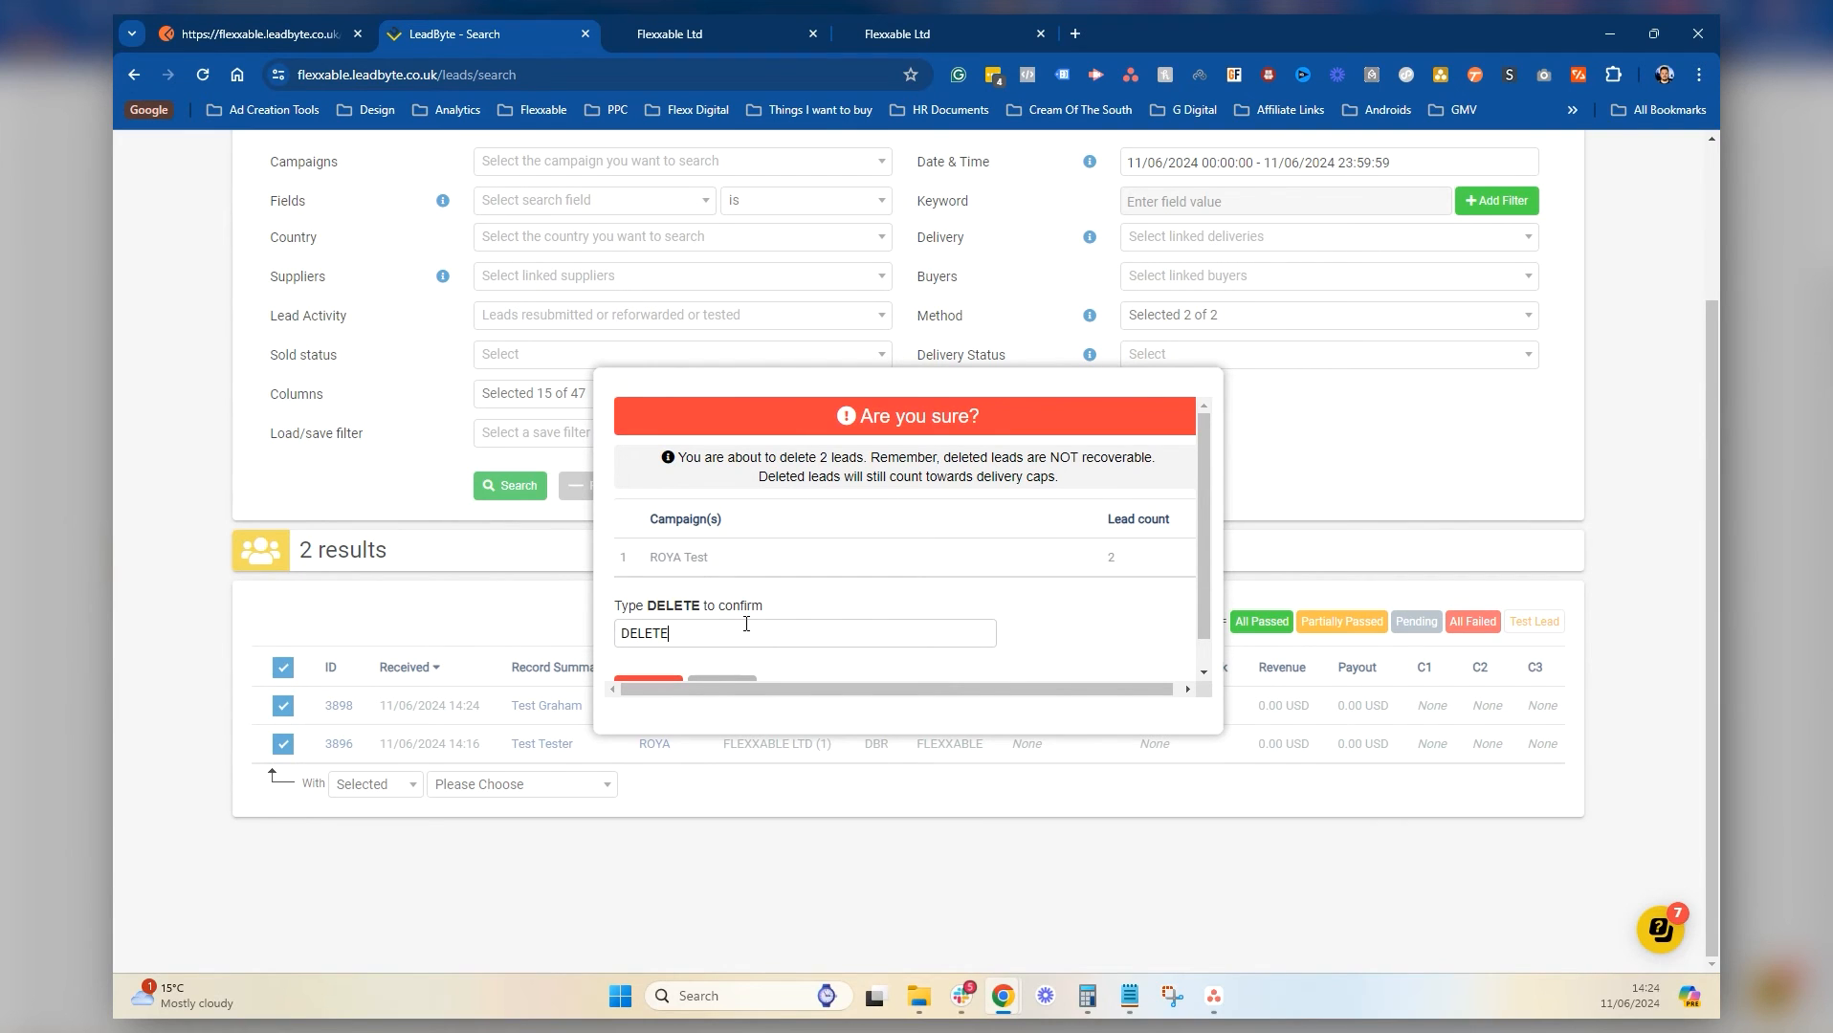
{"action": "scroll", "coordinate": [747, 624], "scroll_direction": "down", "scroll_amount": 1}
{"action": "left_click", "coordinate": [647, 662]}
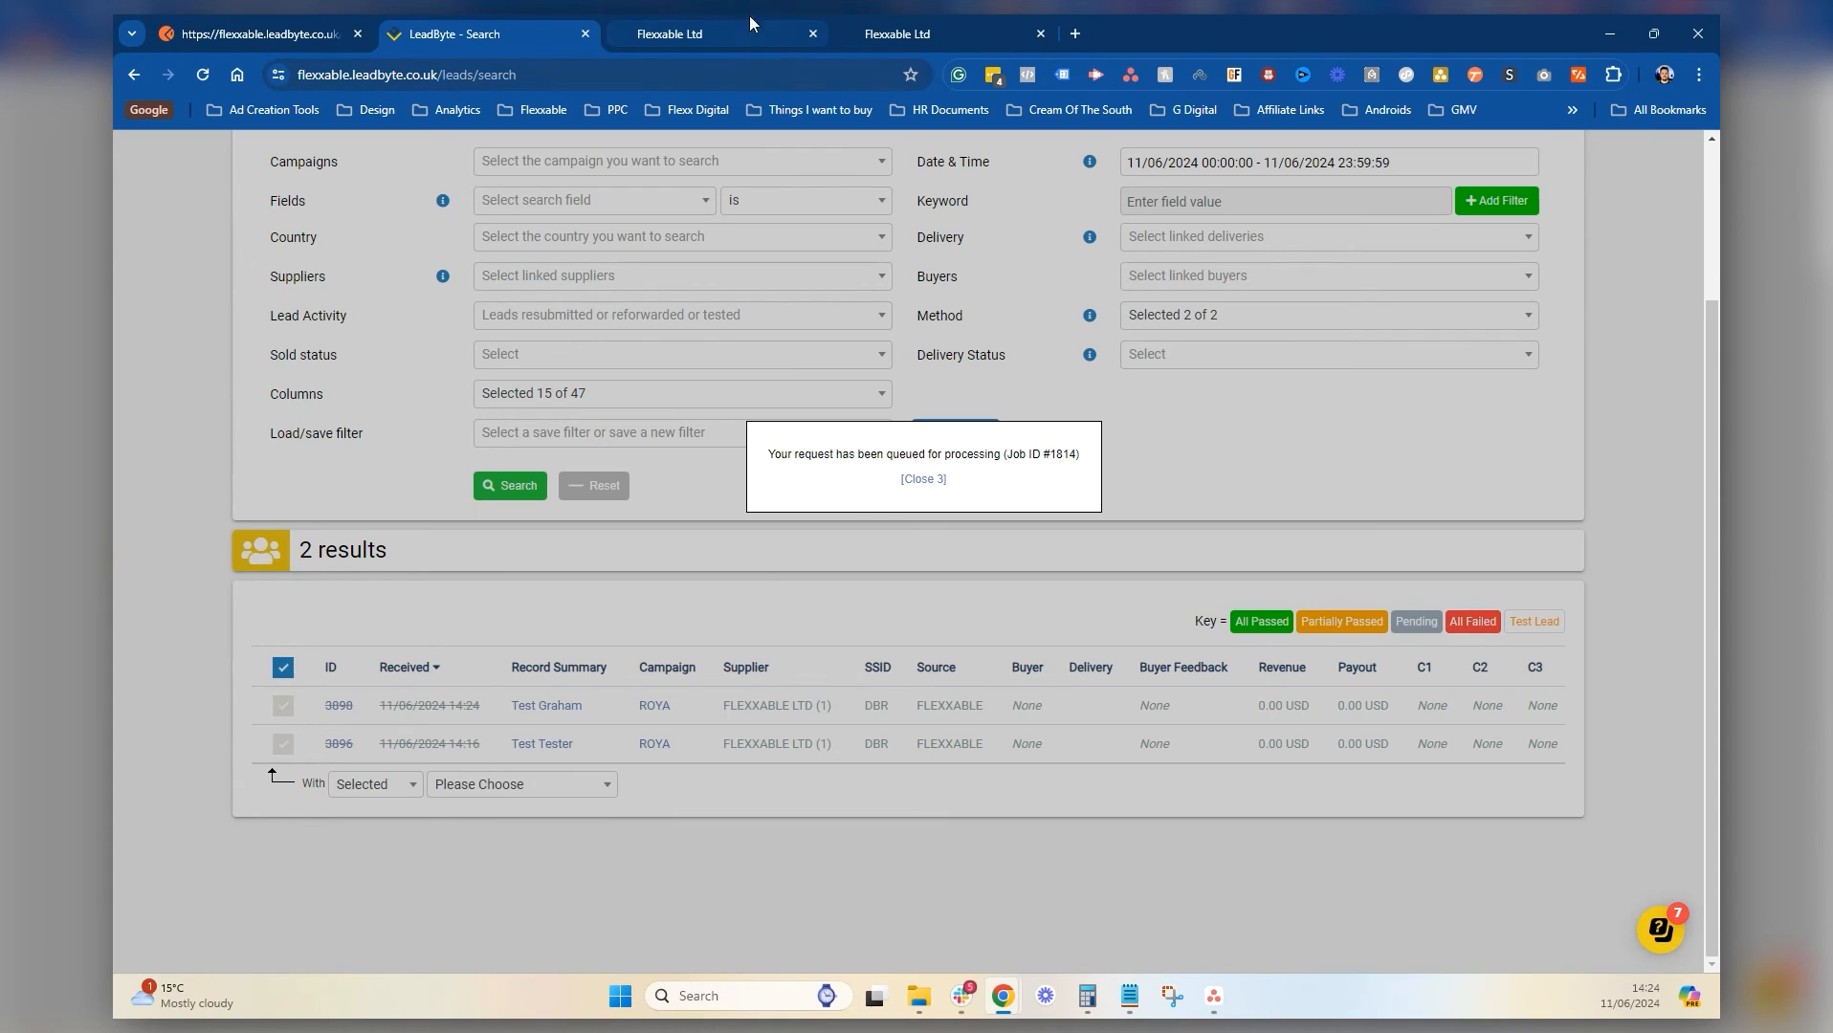
{"action": "left_click", "coordinate": [717, 18]}
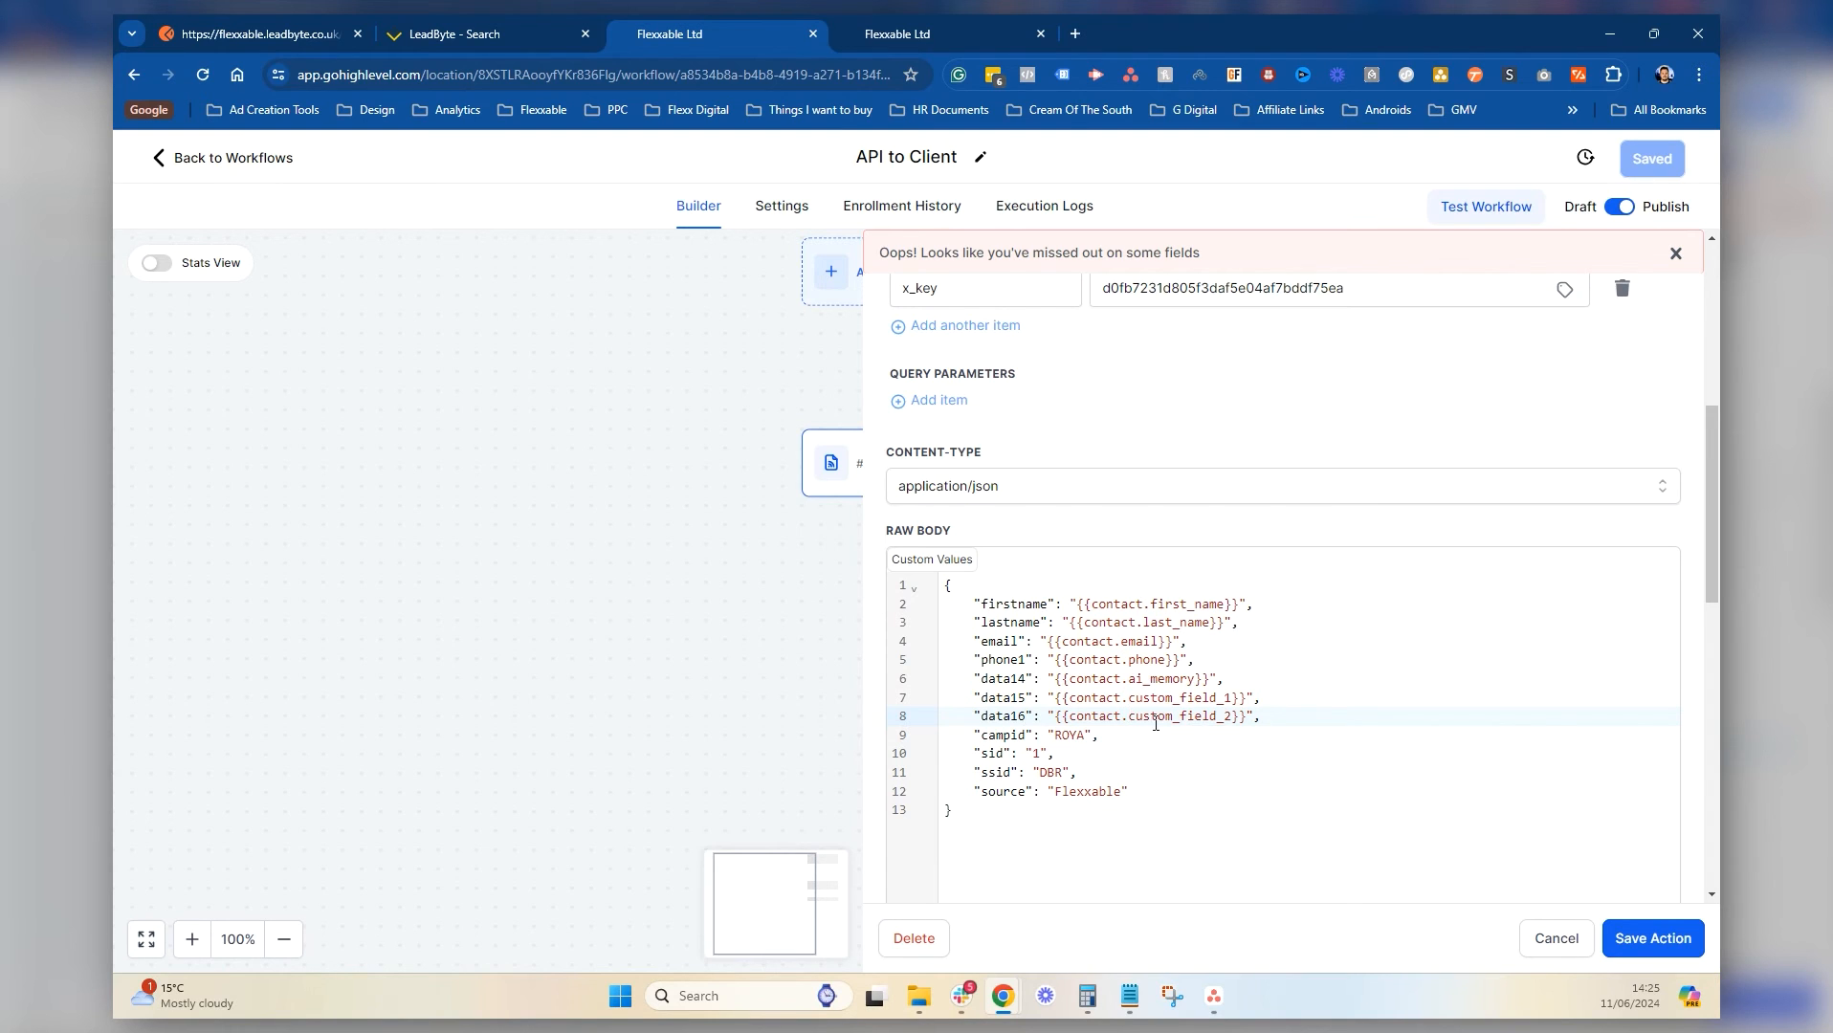
Start a fresh webhook test, choose the test contact and send the request
{"action": "scroll", "coordinate": [1155, 725], "scroll_direction": "down", "scroll_amount": 10}
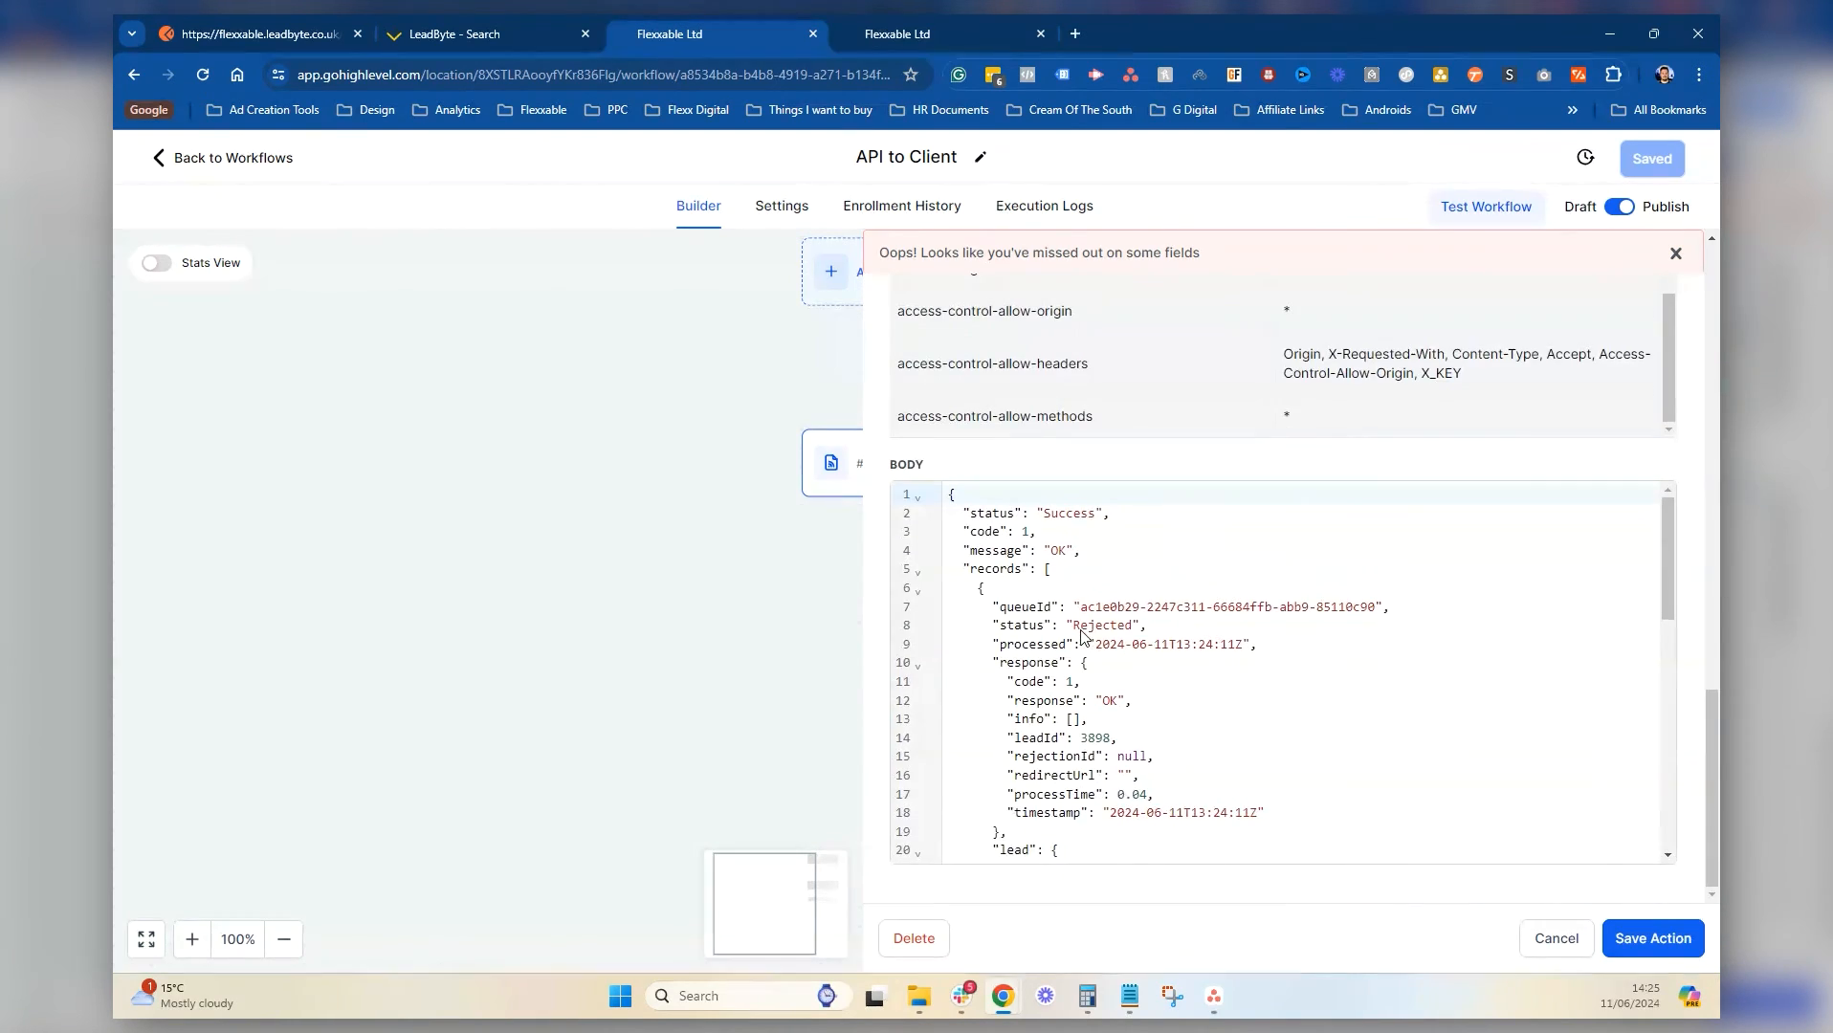
{"action": "scroll", "coordinate": [1079, 628], "scroll_direction": "up", "scroll_amount": 5}
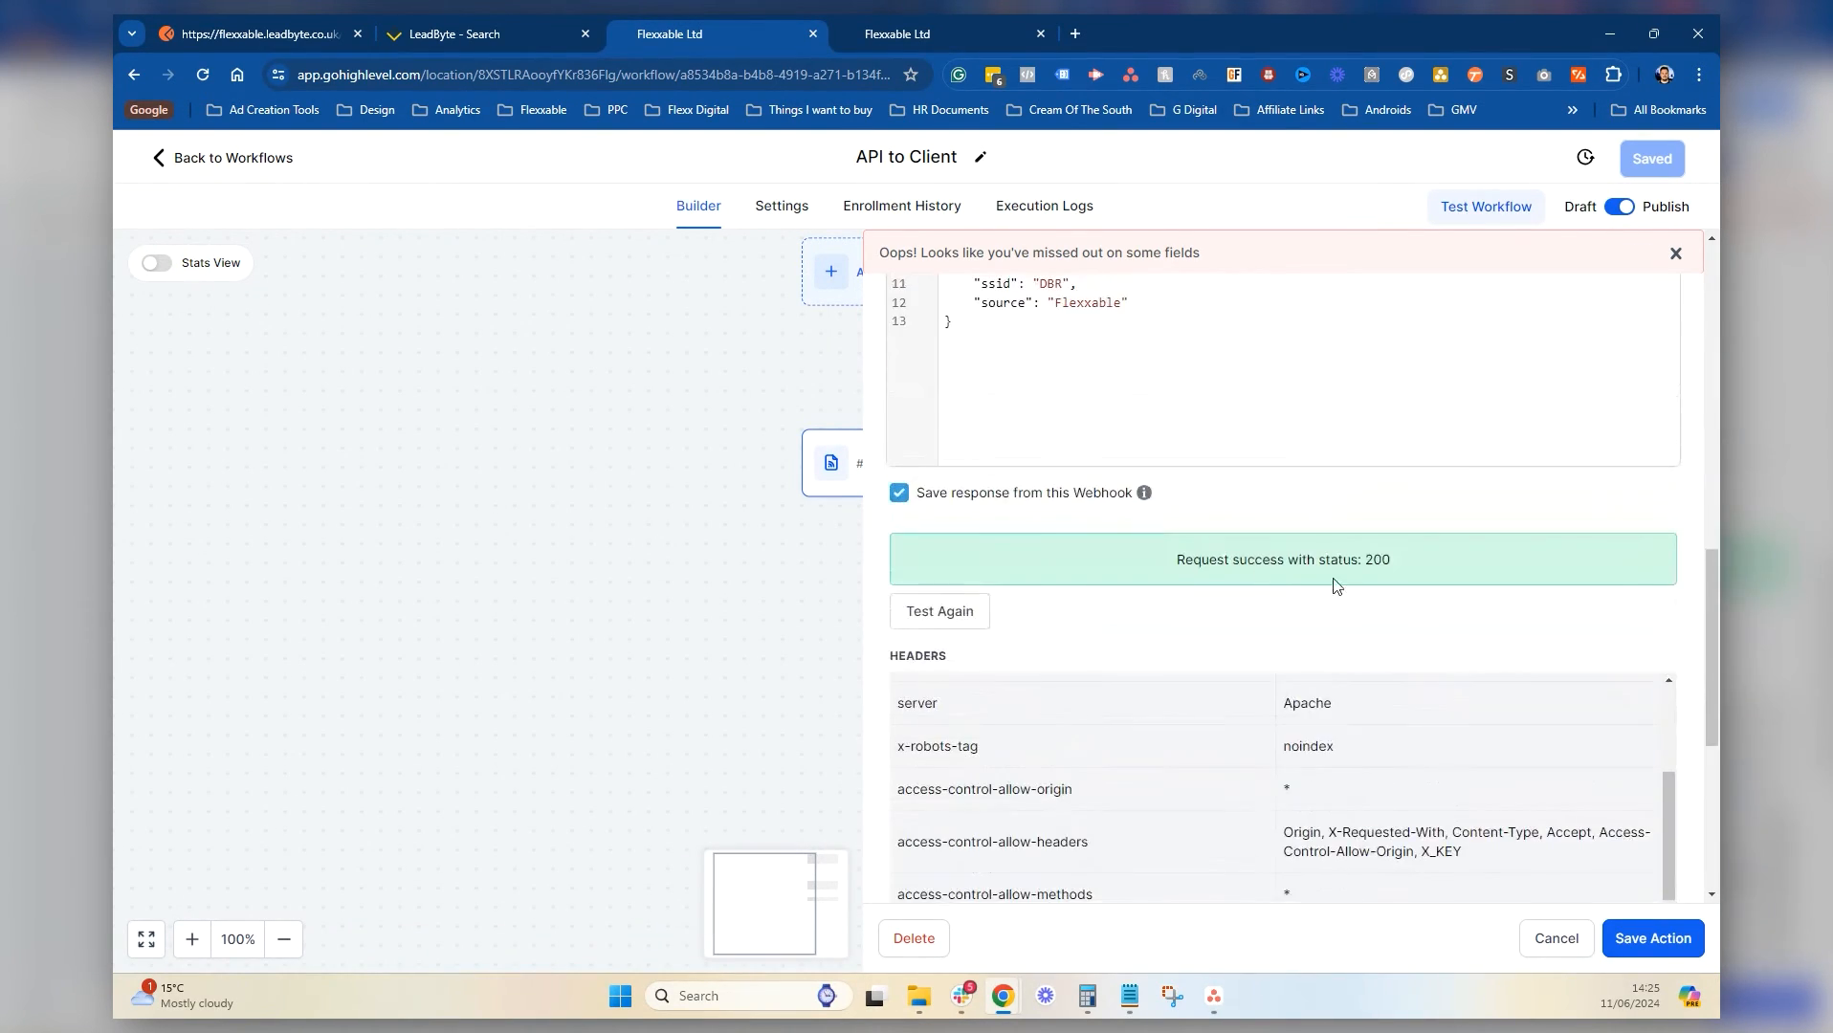
{"action": "left_click", "coordinate": [967, 612]}
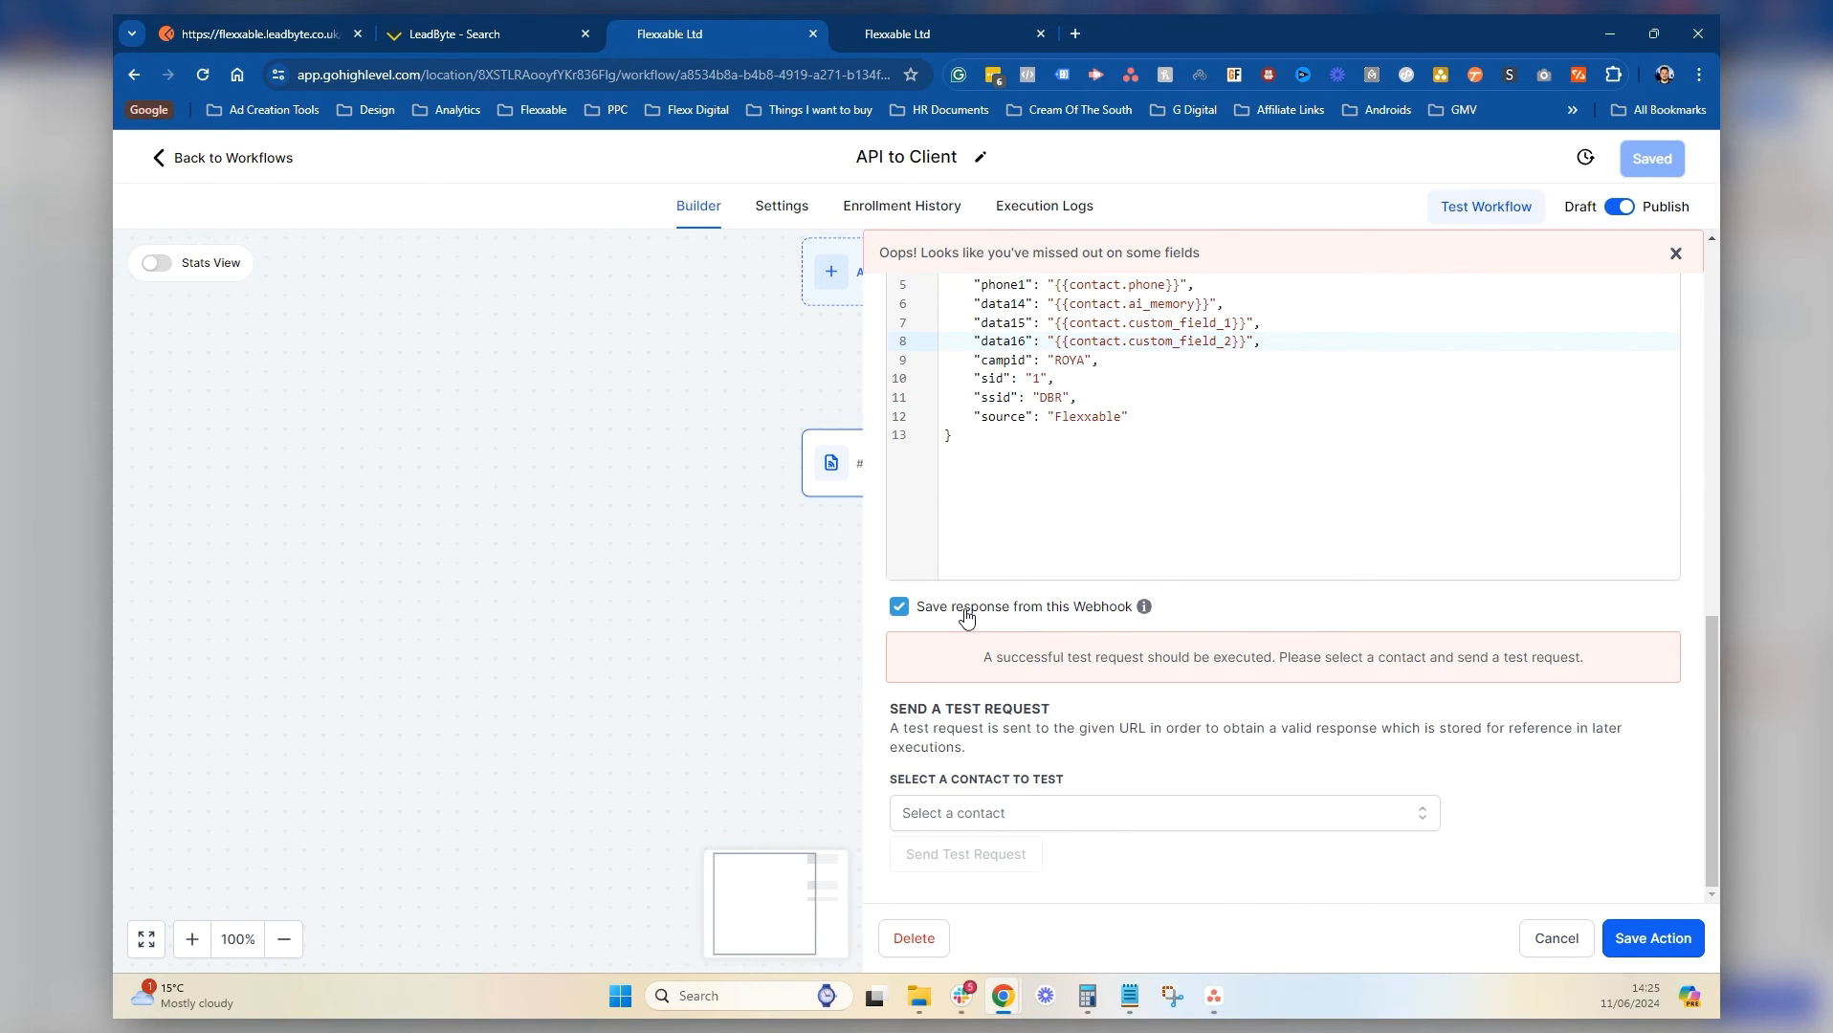
{"action": "left_click", "coordinate": [1048, 813]}
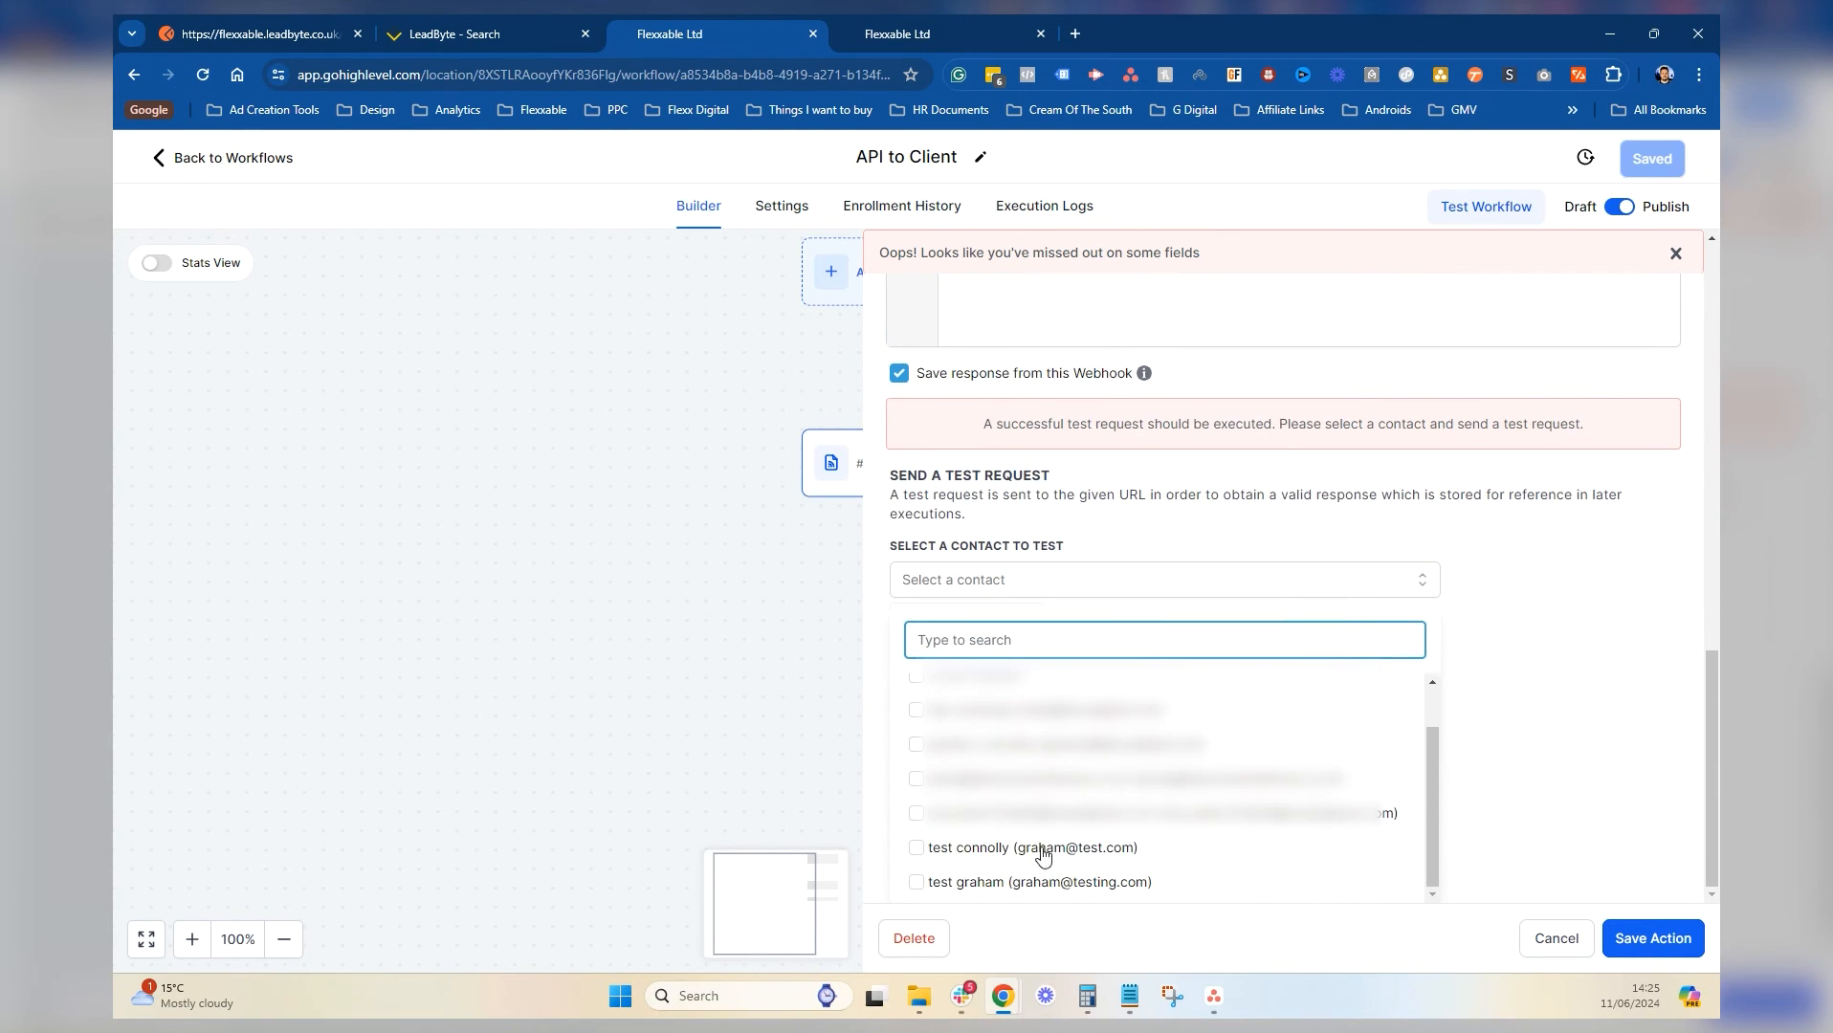
{"action": "left_click", "coordinate": [1034, 883]}
{"action": "left_click", "coordinate": [1539, 761]}
{"action": "left_click", "coordinate": [972, 855]}
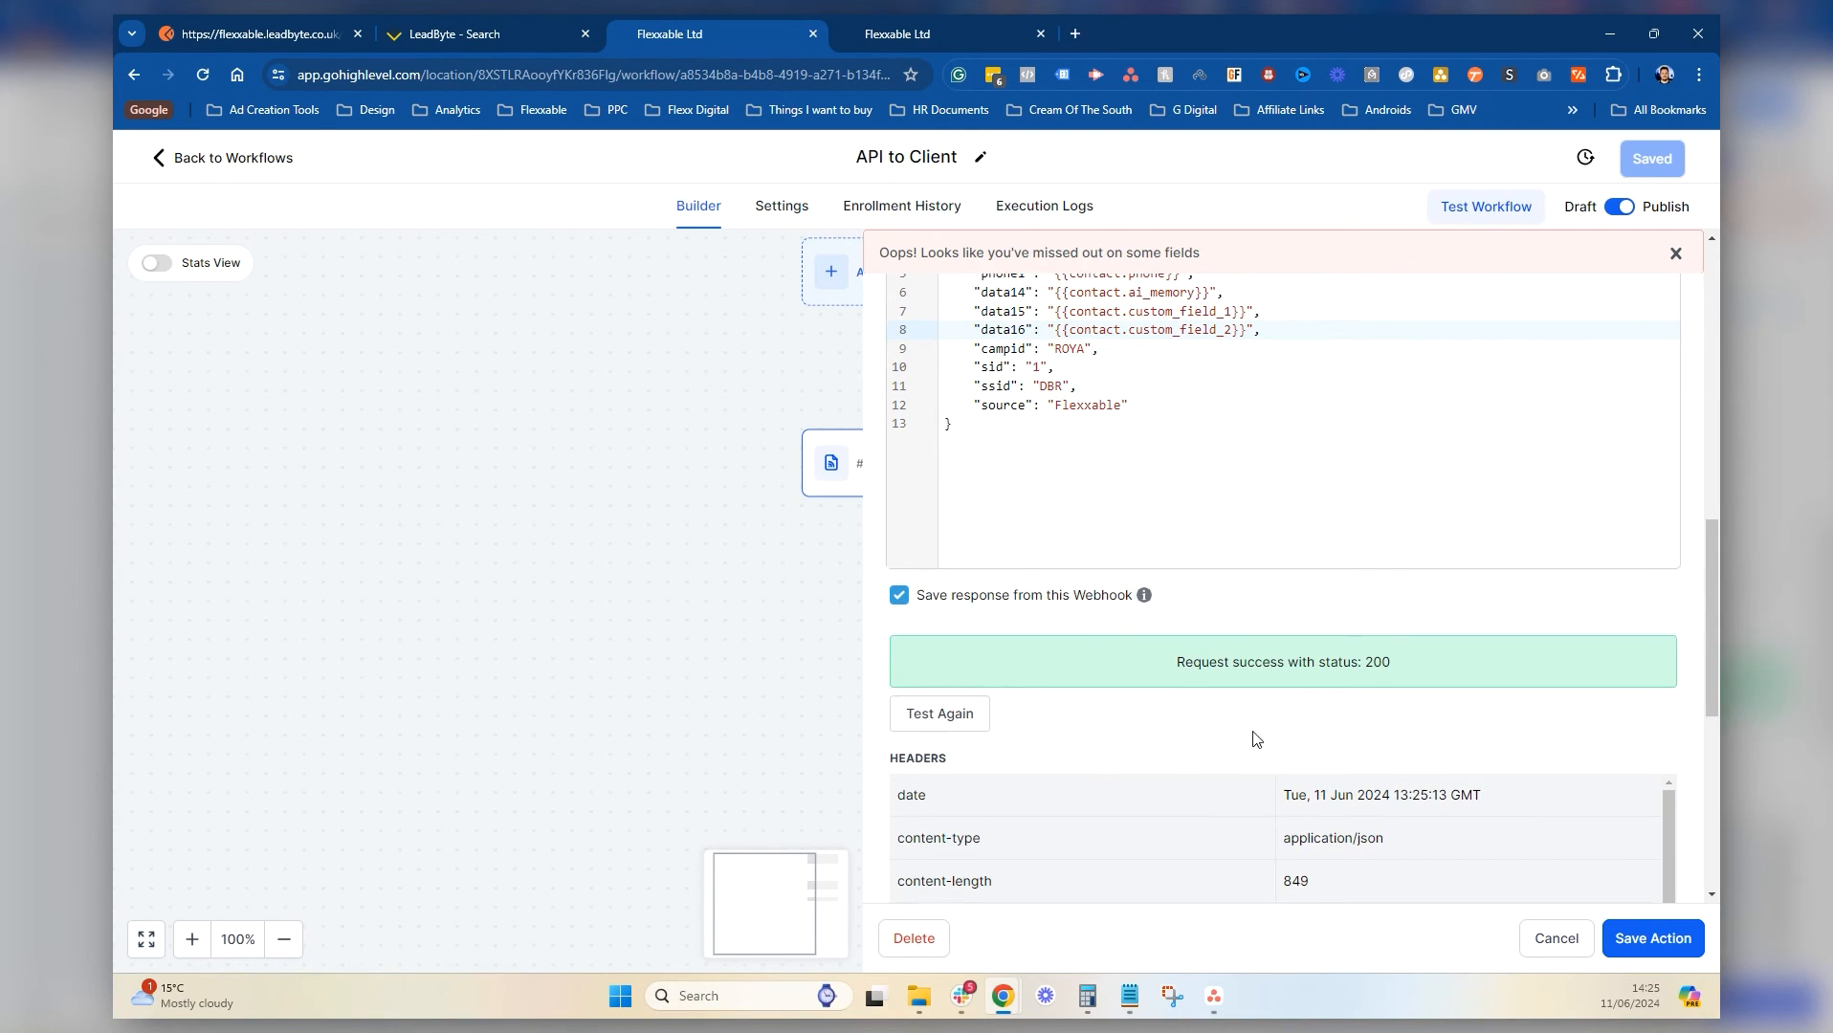
Review the status 200 response with its 'Rejected' record
{"action": "scroll", "coordinate": [1260, 732], "scroll_direction": "down", "scroll_amount": 12}
{"action": "scroll", "coordinate": [1260, 710], "scroll_direction": "down", "scroll_amount": 2}
{"action": "scroll", "coordinate": [1260, 710], "scroll_direction": "up", "scroll_amount": 5}
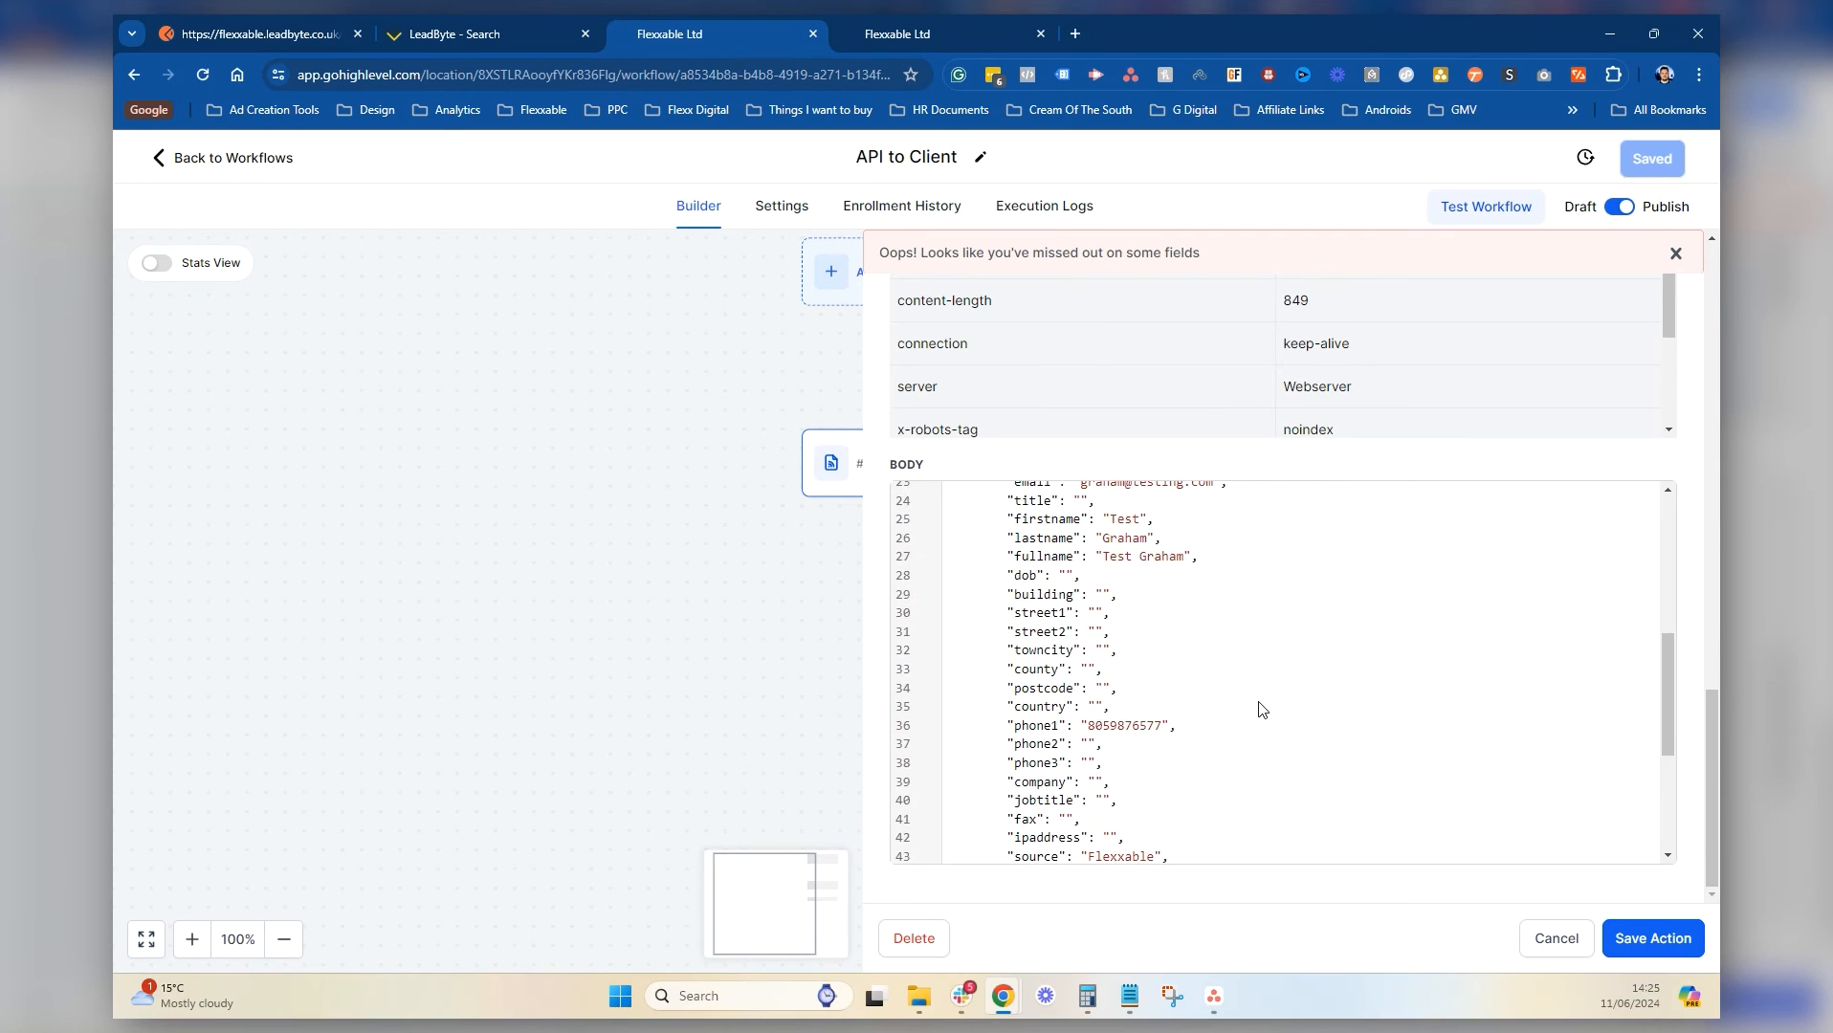
{"action": "scroll", "coordinate": [1260, 710], "scroll_direction": "up", "scroll_amount": 3}
{"action": "scroll", "coordinate": [1261, 710], "scroll_direction": "down", "scroll_amount": 6}
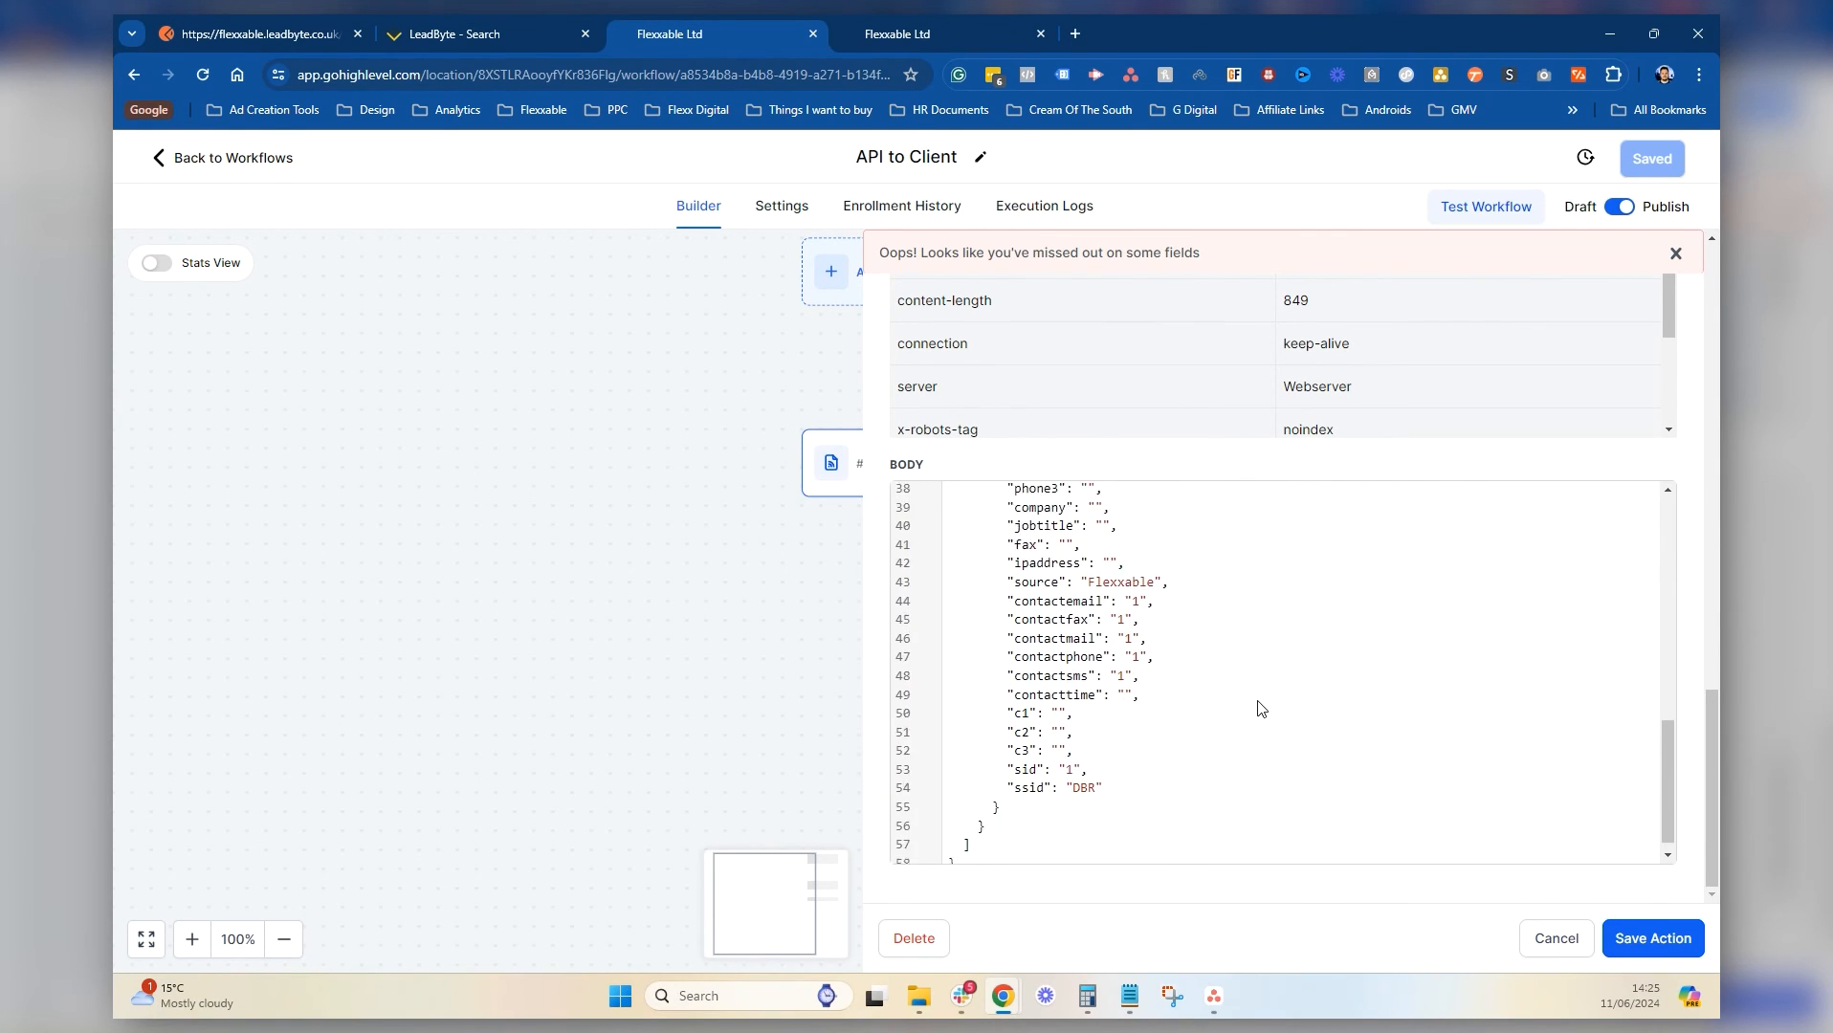
{"action": "scroll", "coordinate": [1260, 710], "scroll_direction": "up", "scroll_amount": 5}
{"action": "scroll", "coordinate": [1258, 708], "scroll_direction": "up", "scroll_amount": 5}
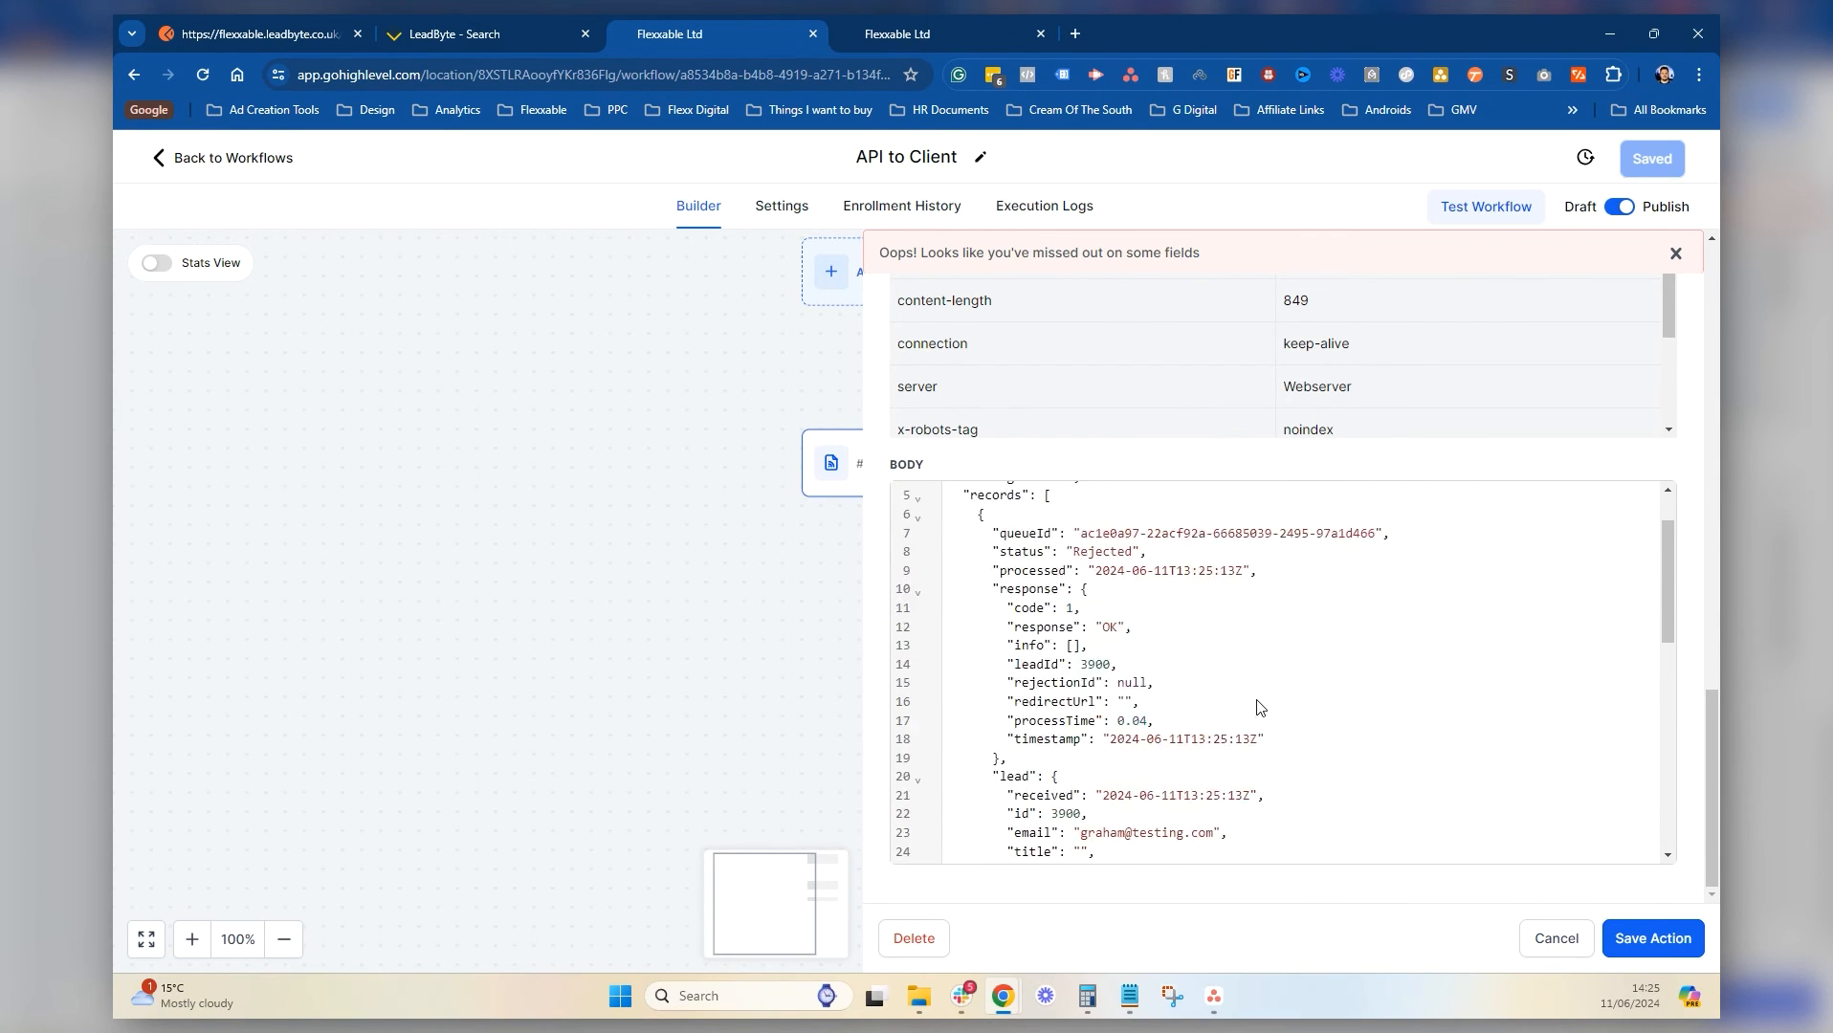
{"action": "left_click", "coordinate": [510, 29]}
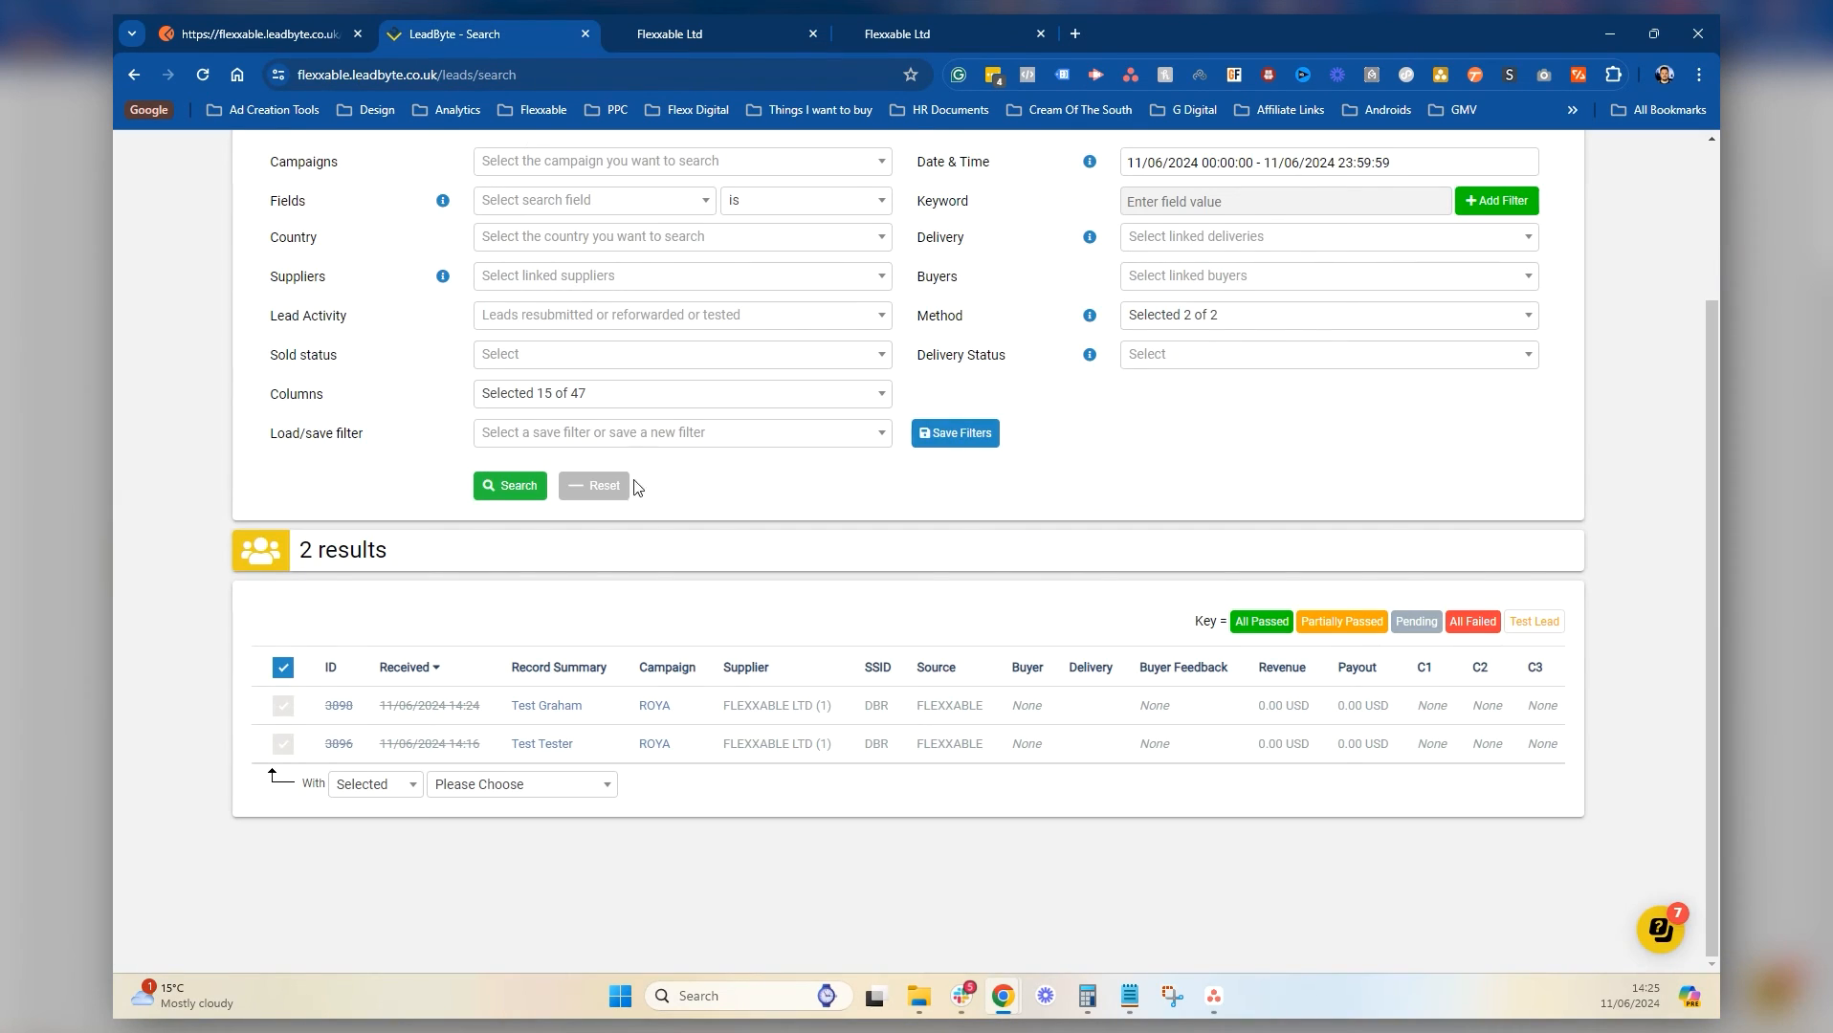
Rerun the LeadByte lead search and inspect new lead 3900's custom field values
{"action": "left_click", "coordinate": [202, 74]}
{"action": "left_click", "coordinate": [536, 708]}
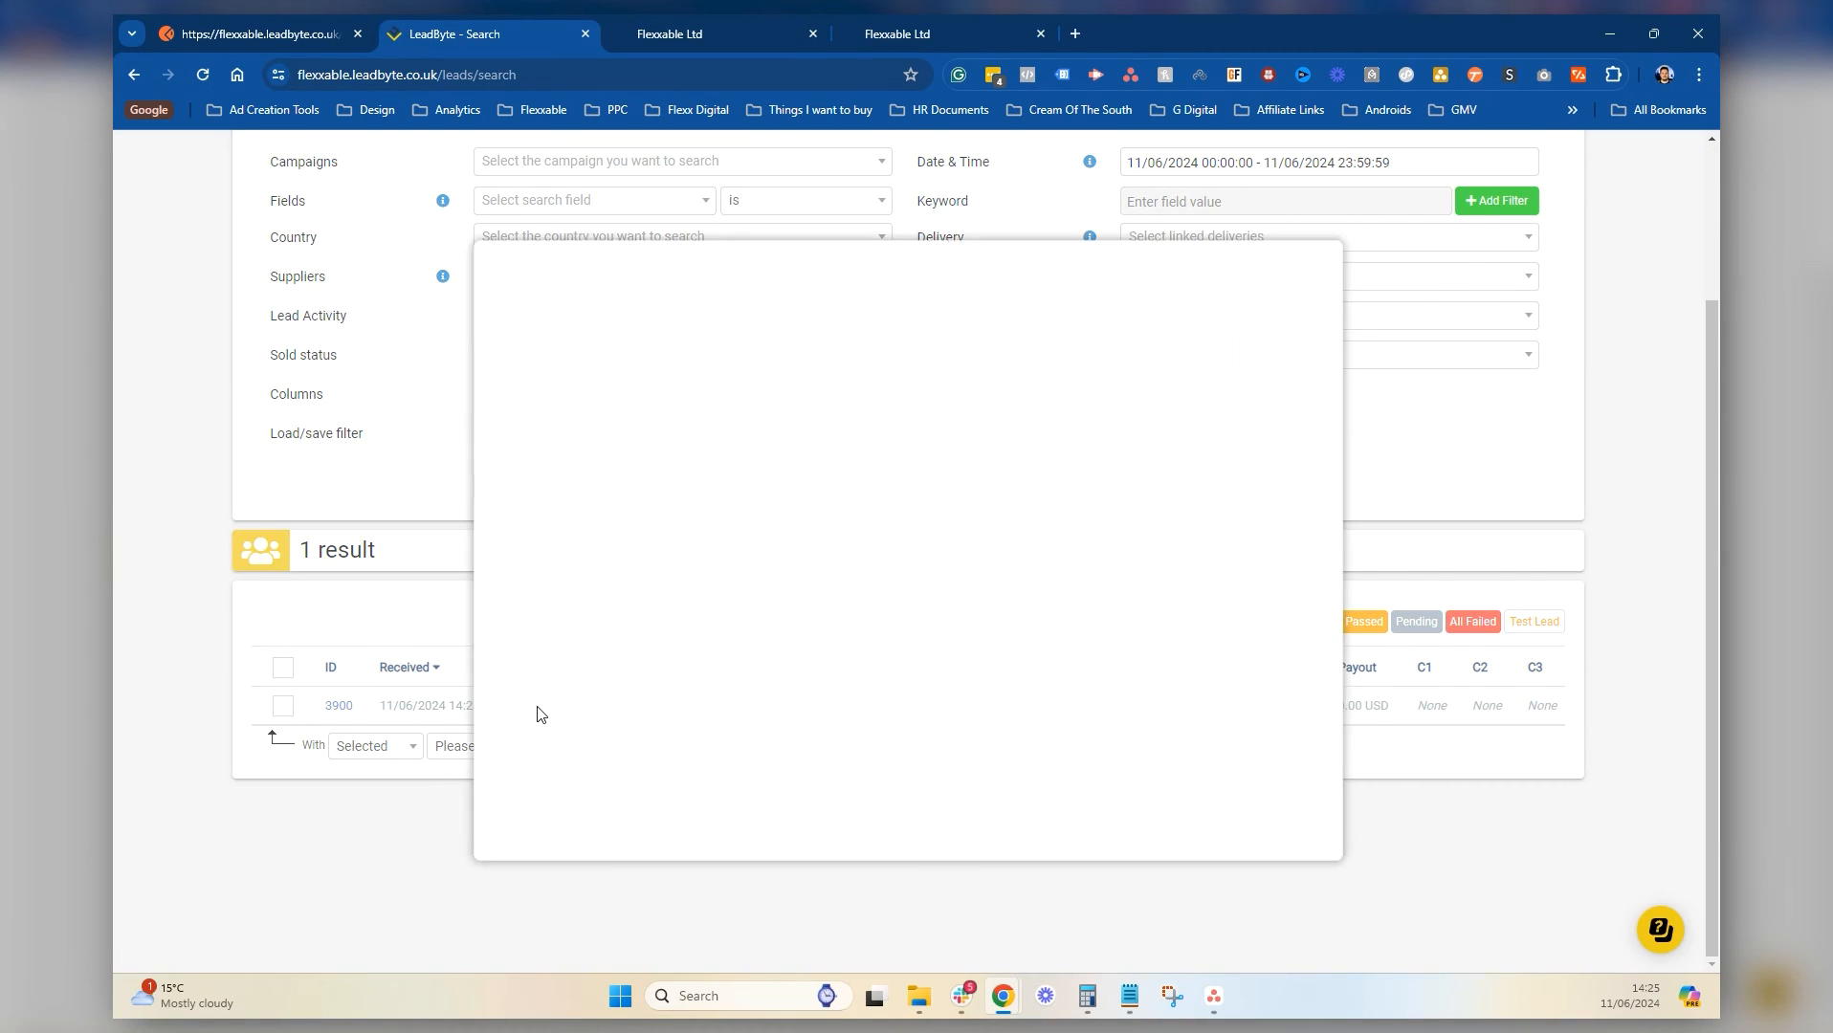
{"action": "scroll", "coordinate": [867, 539], "scroll_direction": "down", "scroll_amount": 4}
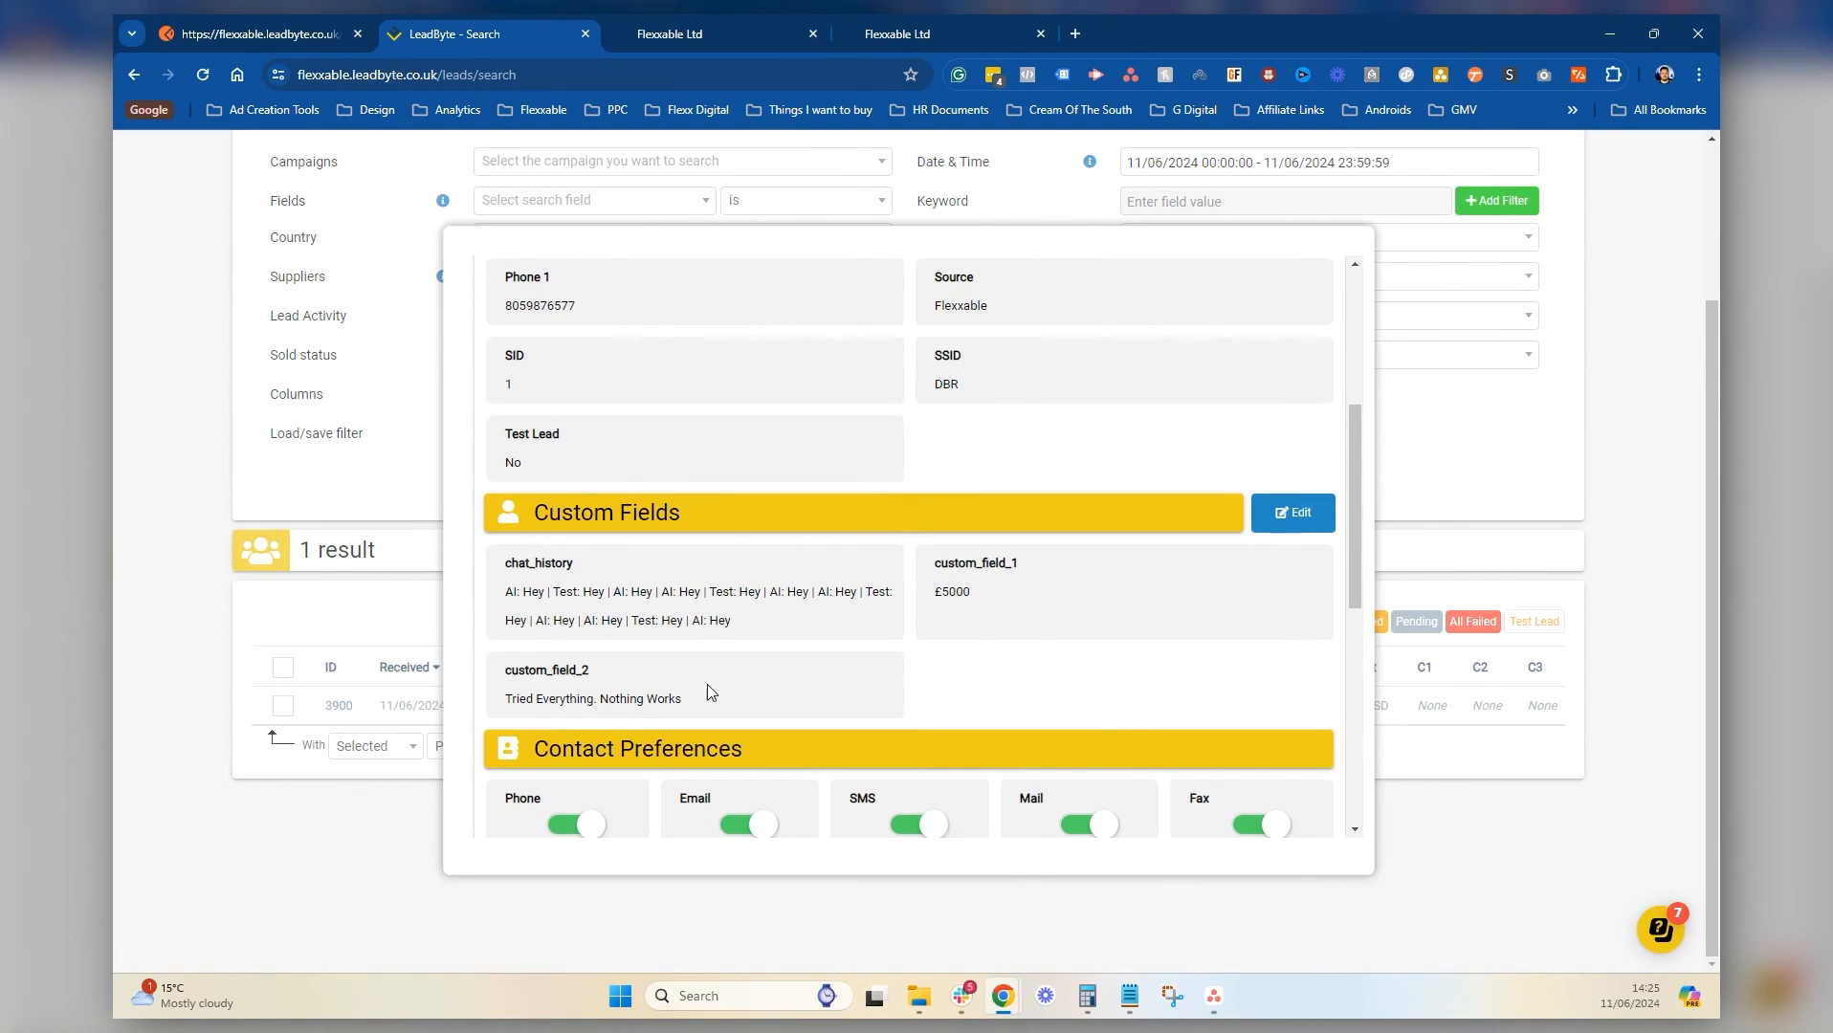
{"action": "scroll", "coordinate": [692, 670], "scroll_direction": "up", "scroll_amount": 4}
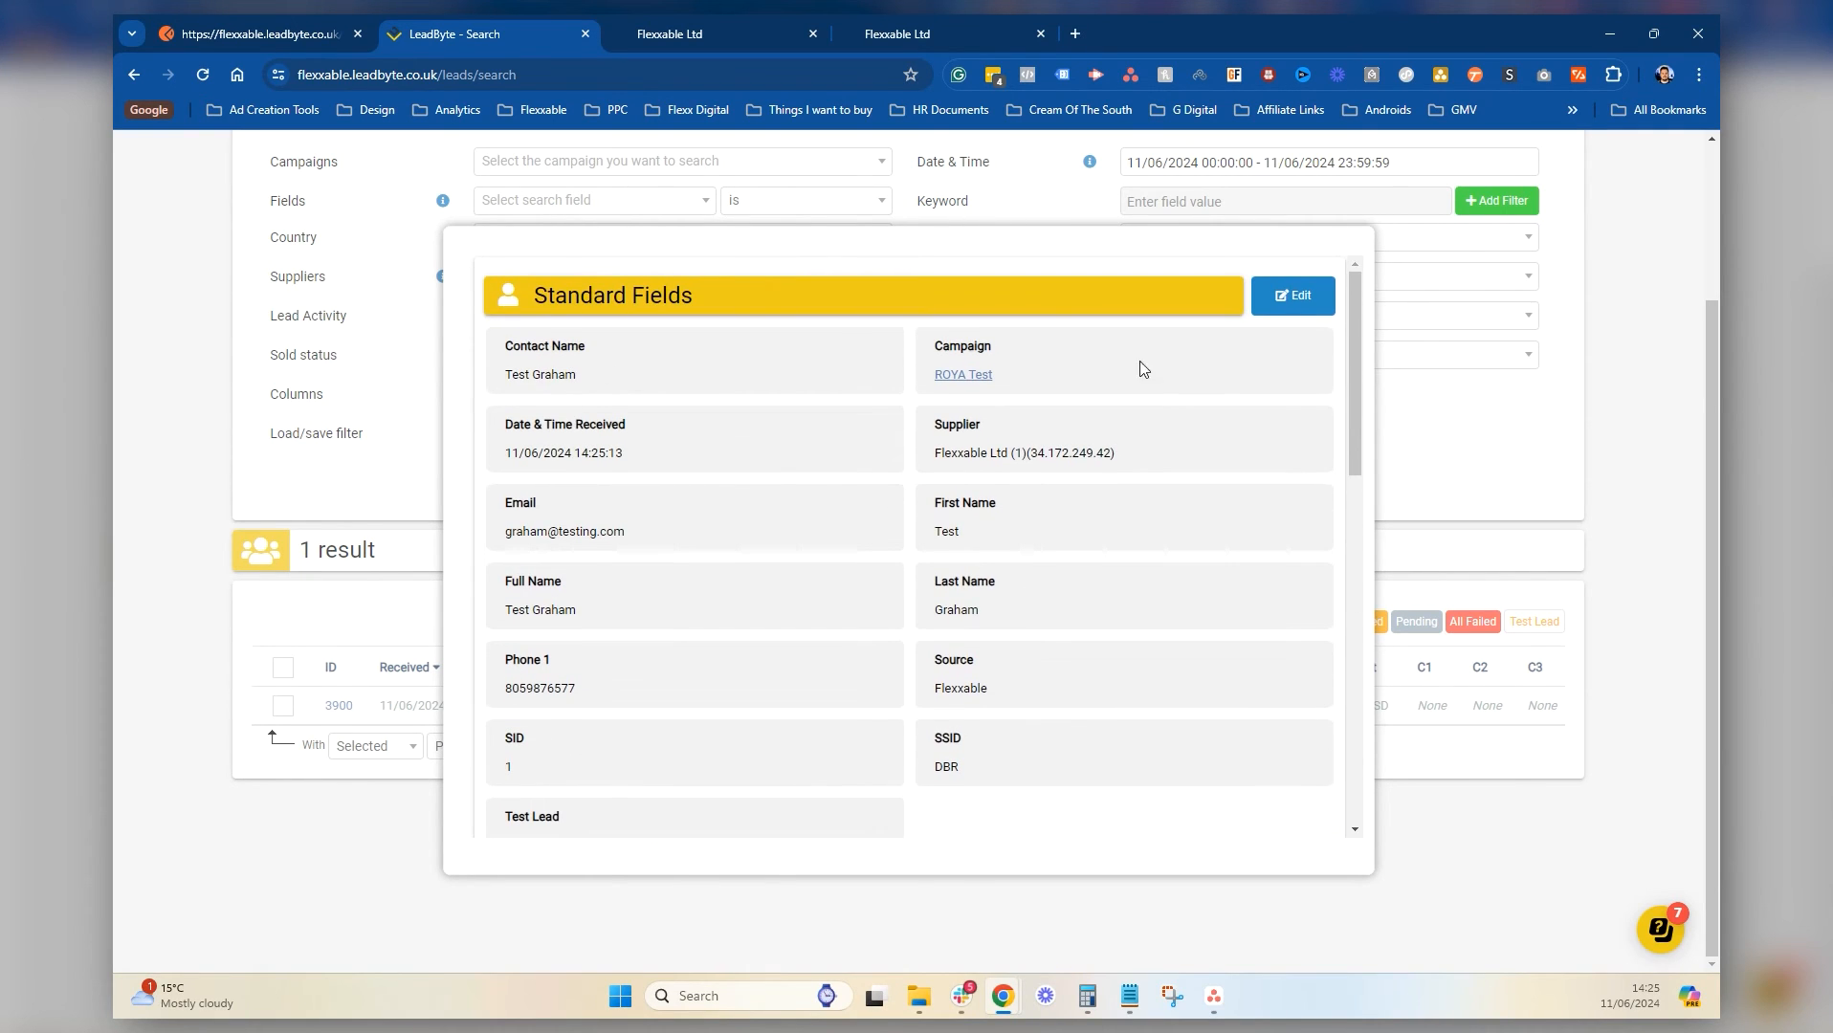
Save the webhook action and the API to Client workflow, then close LeadByte's lead details
{"action": "left_click", "coordinate": [747, 19]}
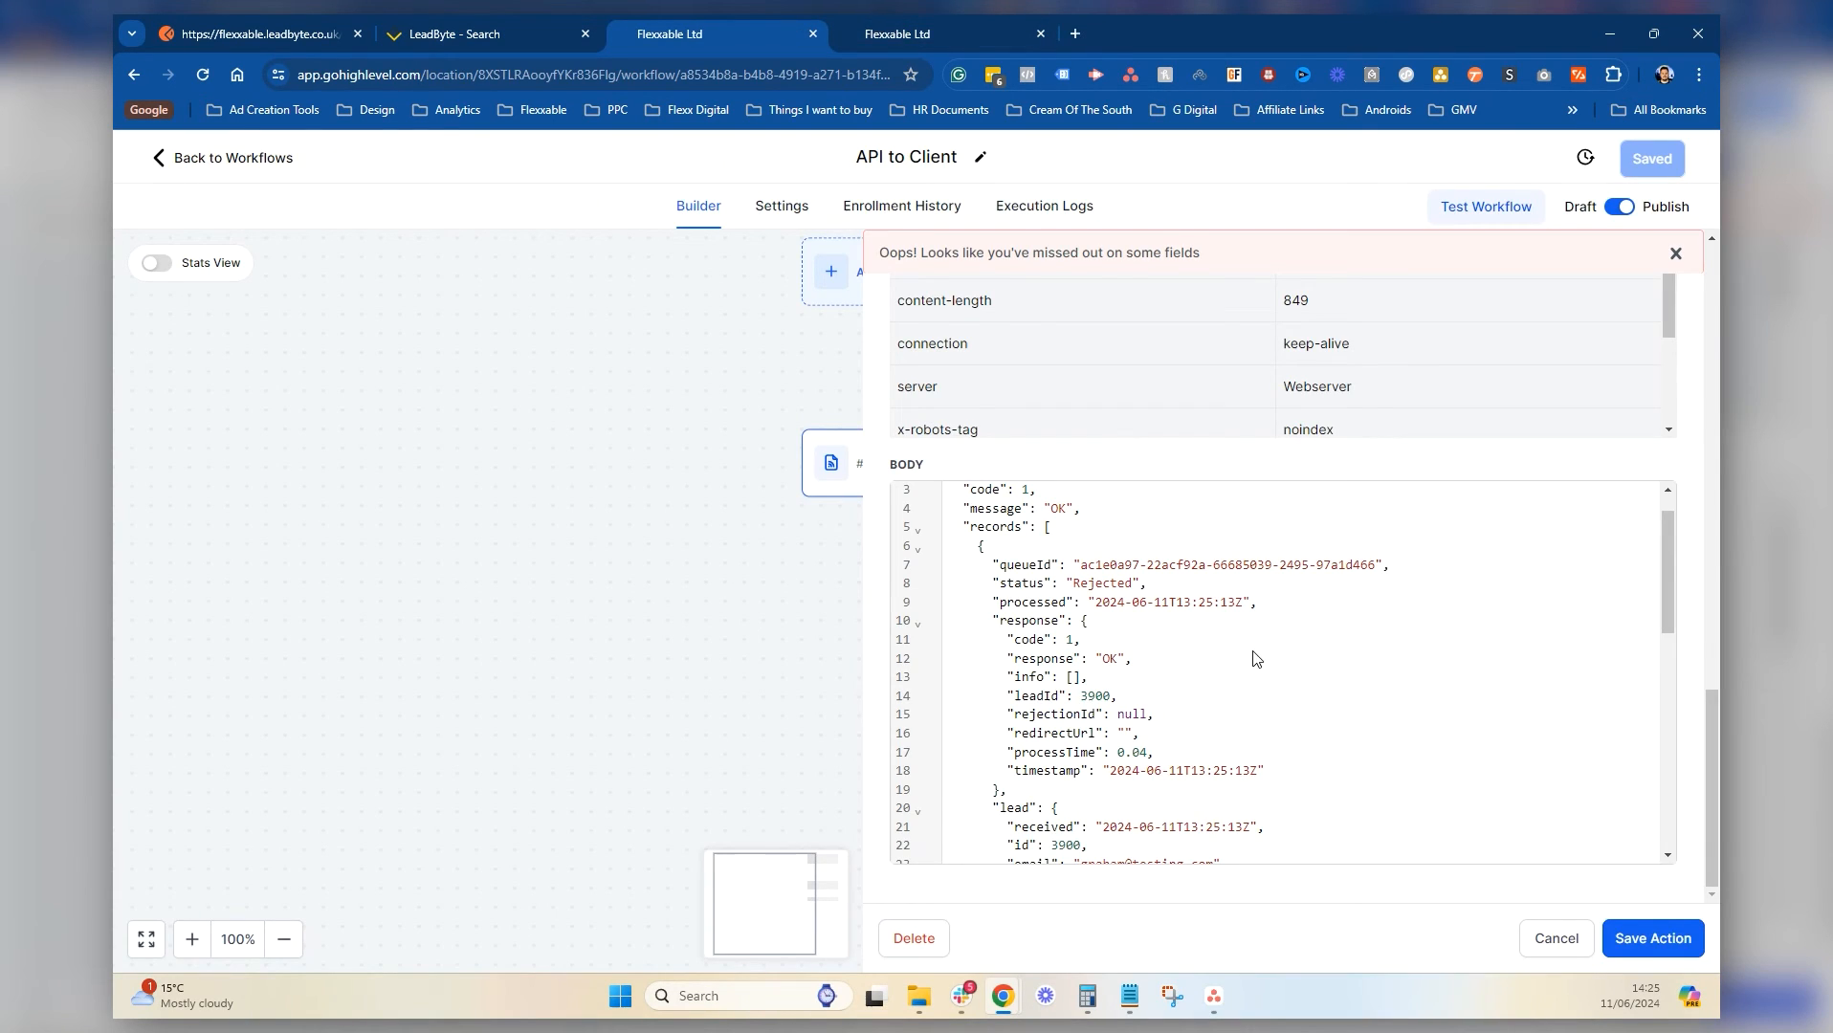
{"action": "scroll", "coordinate": [1101, 631], "scroll_direction": "up", "scroll_amount": 2}
{"action": "scroll", "coordinate": [1094, 428], "scroll_direction": "up", "scroll_amount": 10}
{"action": "left_click", "coordinate": [1638, 938]}
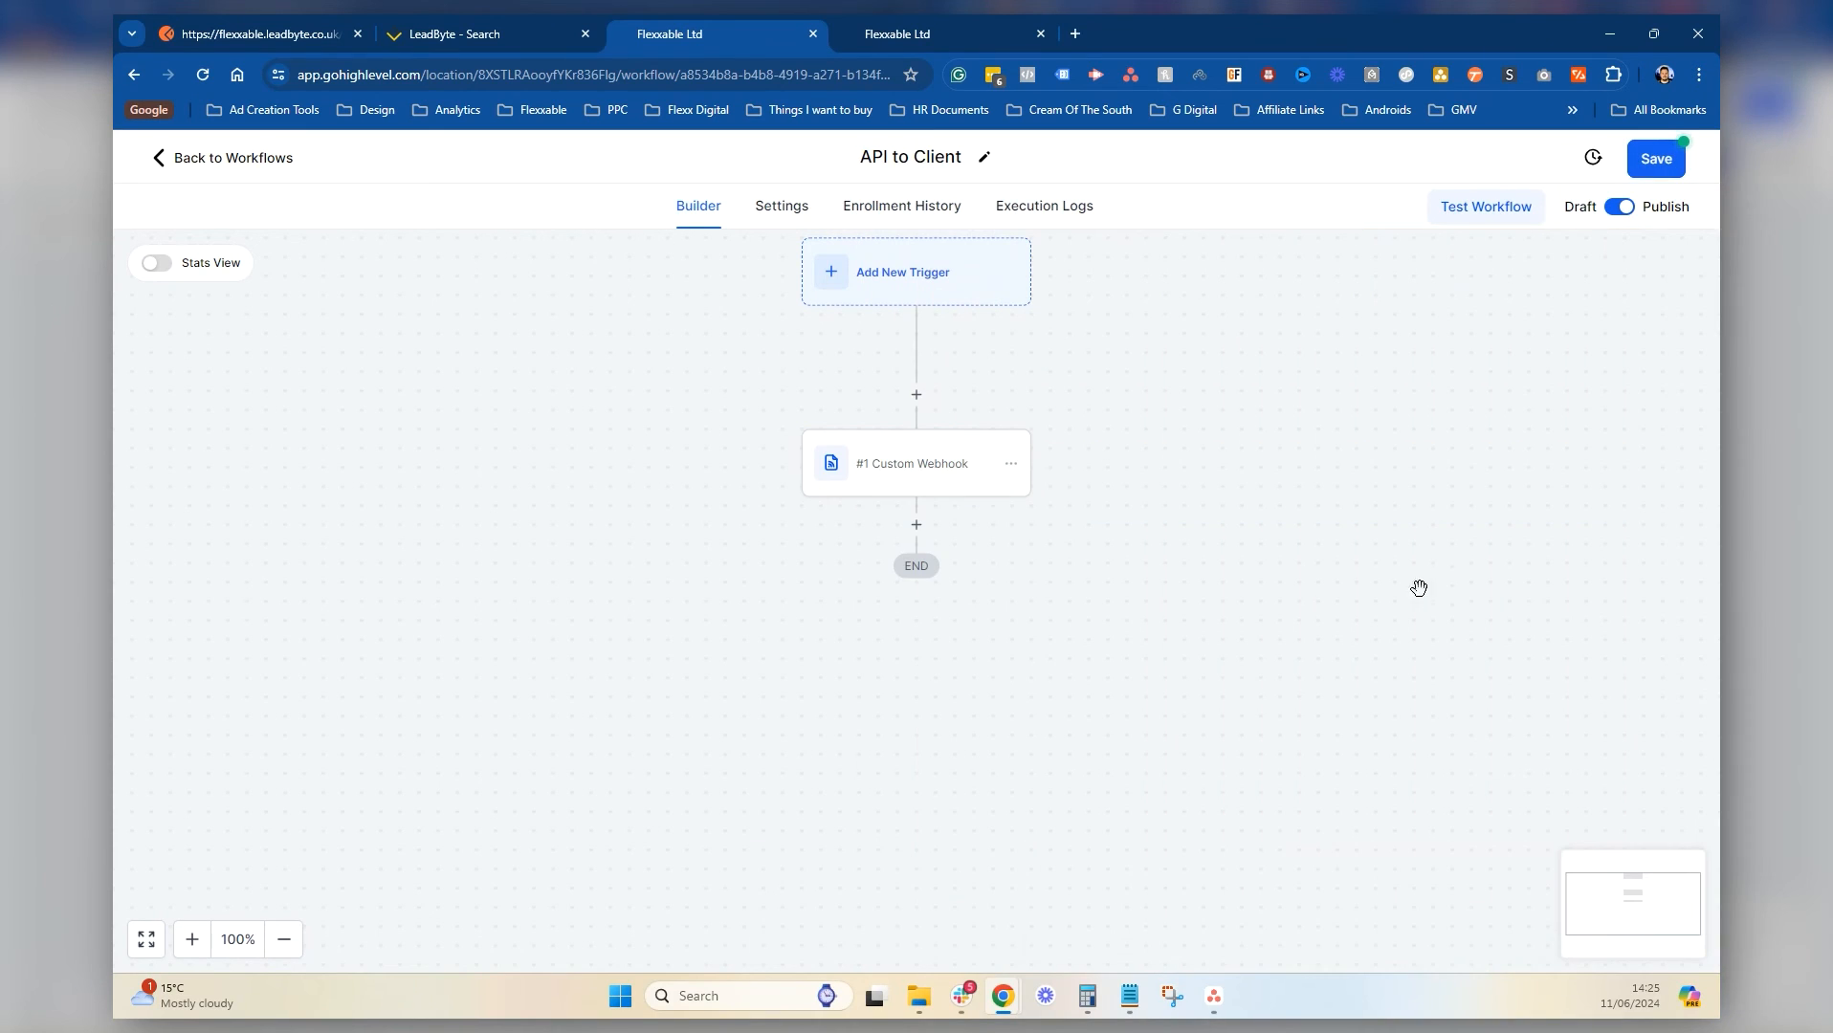
{"action": "left_click", "coordinate": [1635, 165]}
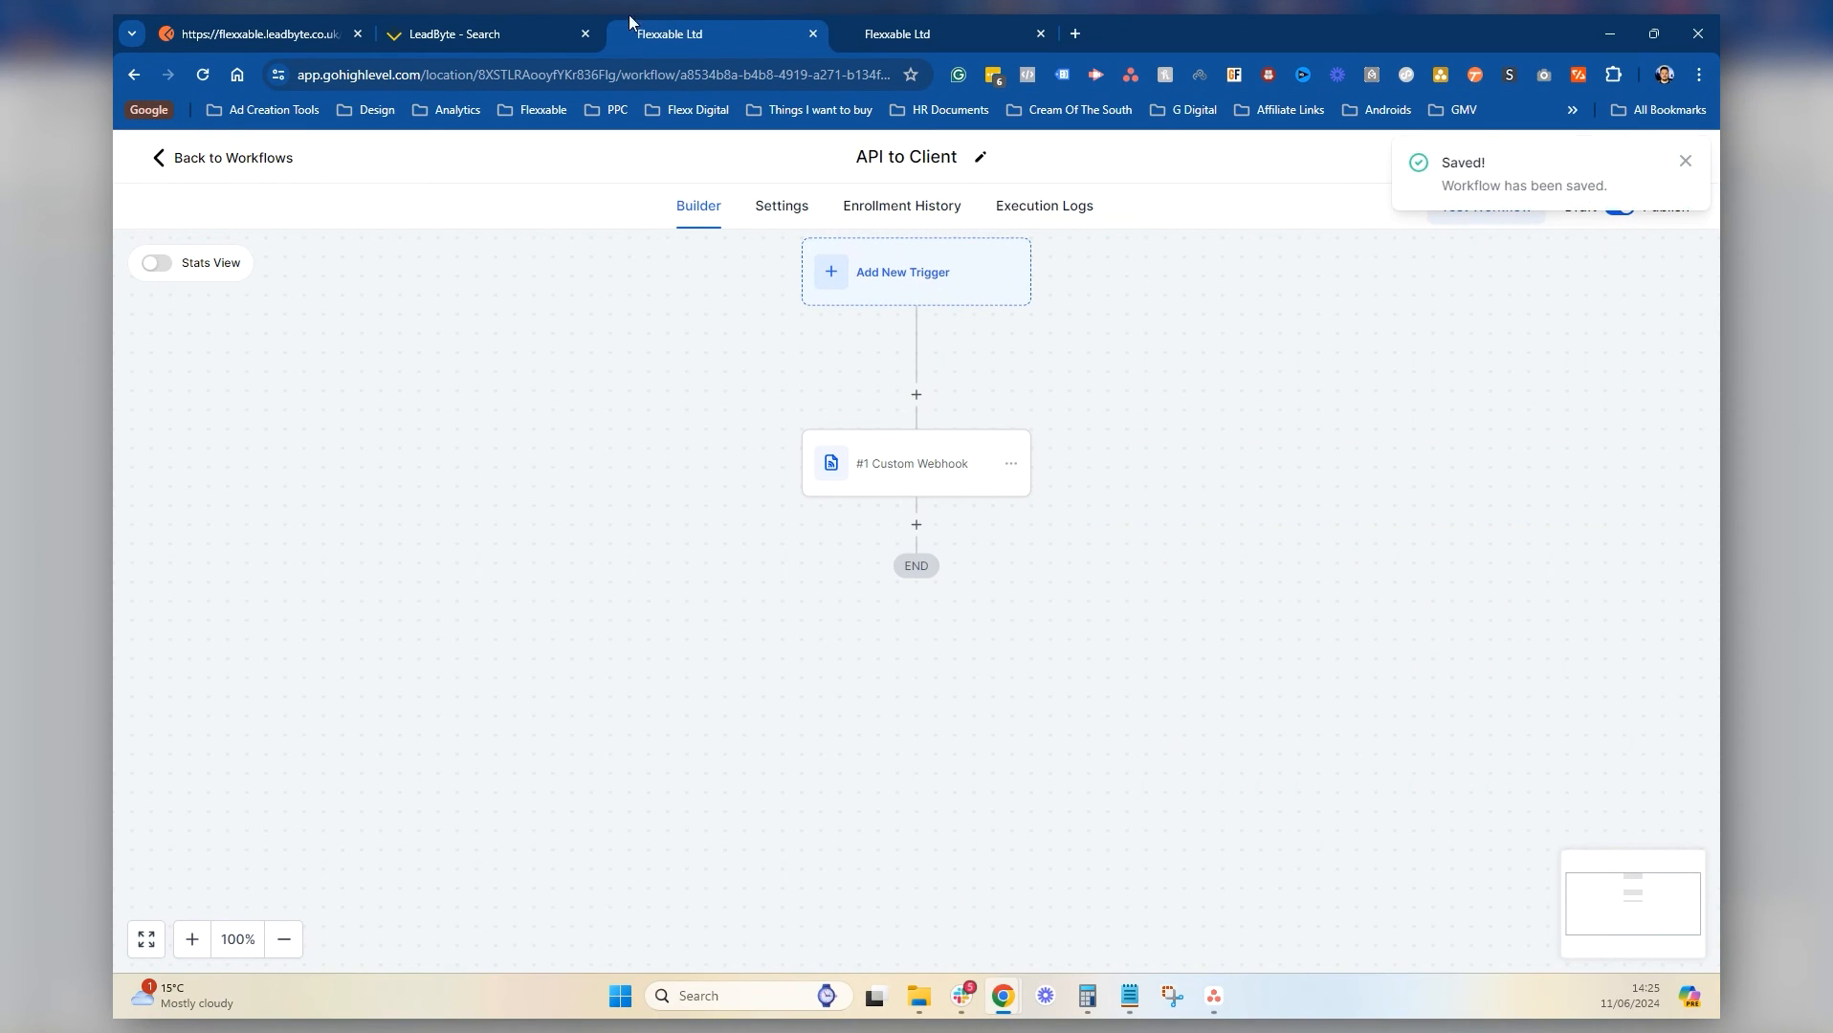
{"action": "left_click", "coordinate": [455, 33]}
{"action": "scroll", "coordinate": [595, 629], "scroll_direction": "down", "scroll_amount": 4}
{"action": "left_click", "coordinate": [1617, 871]}
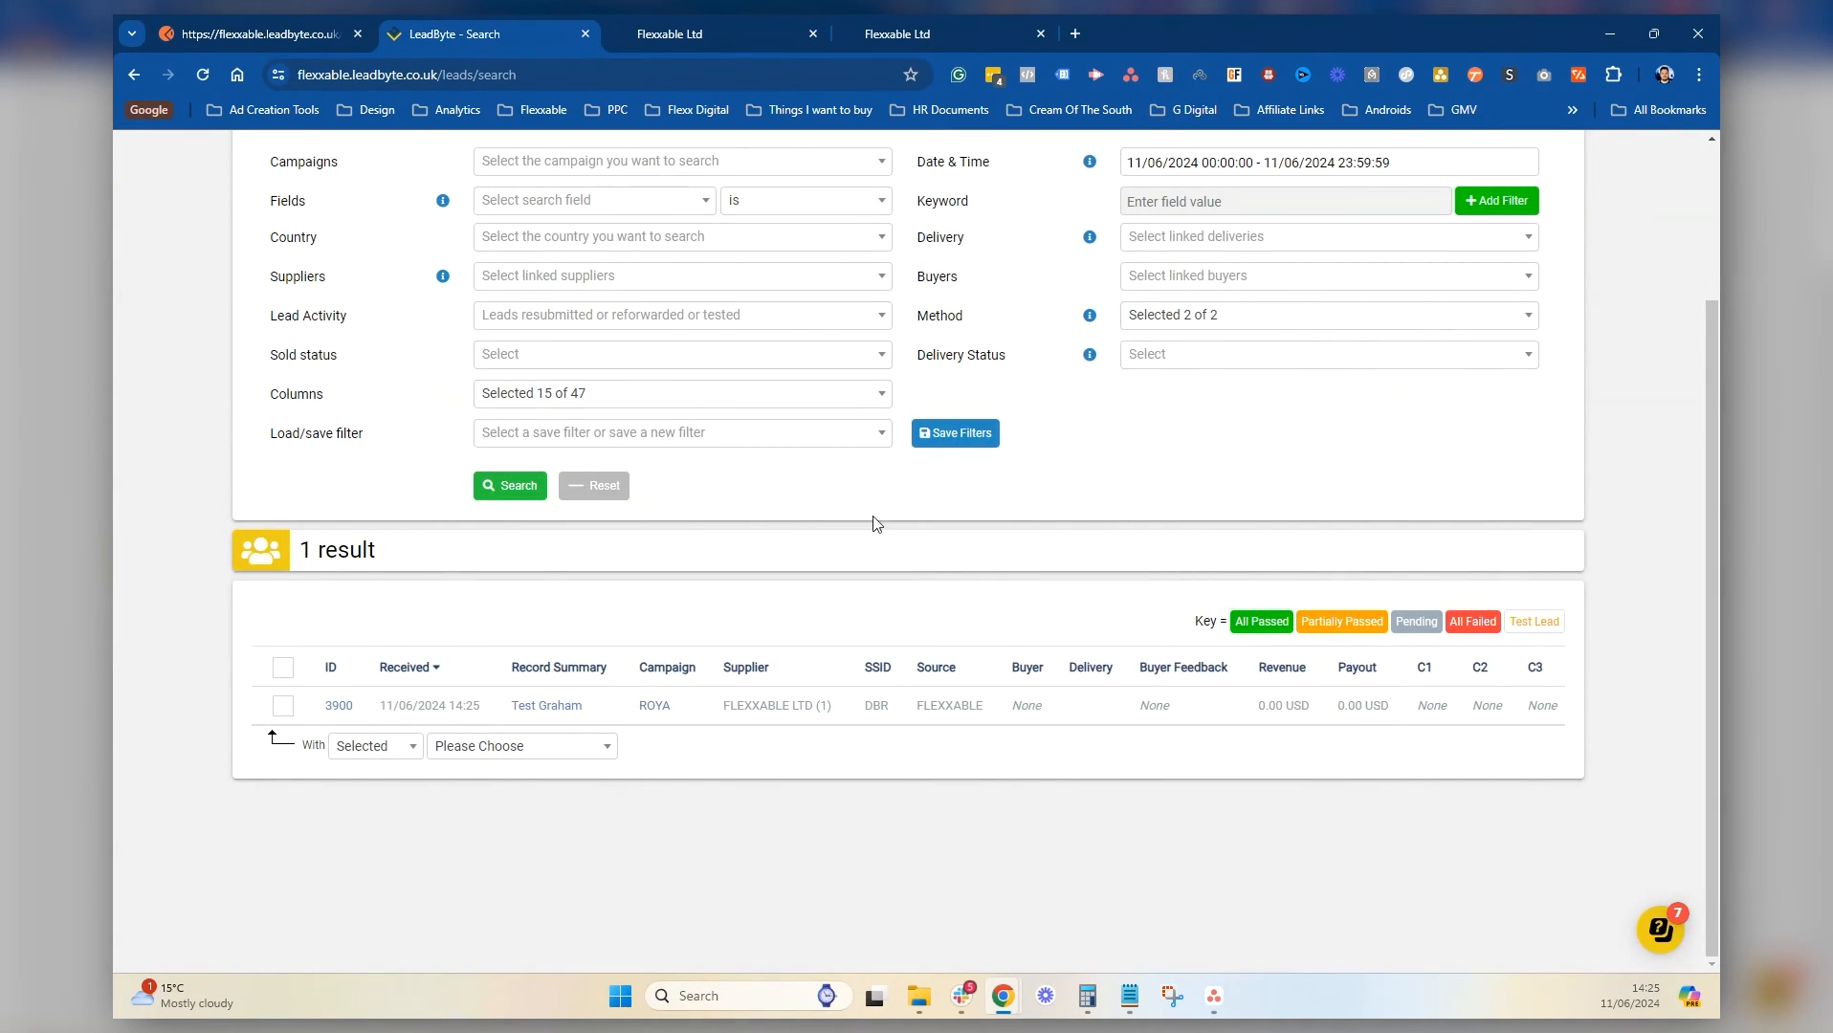
Delete test lead 3900 using the bulk Delete action, confirming with 'DELETE'
{"action": "left_click", "coordinate": [283, 705]}
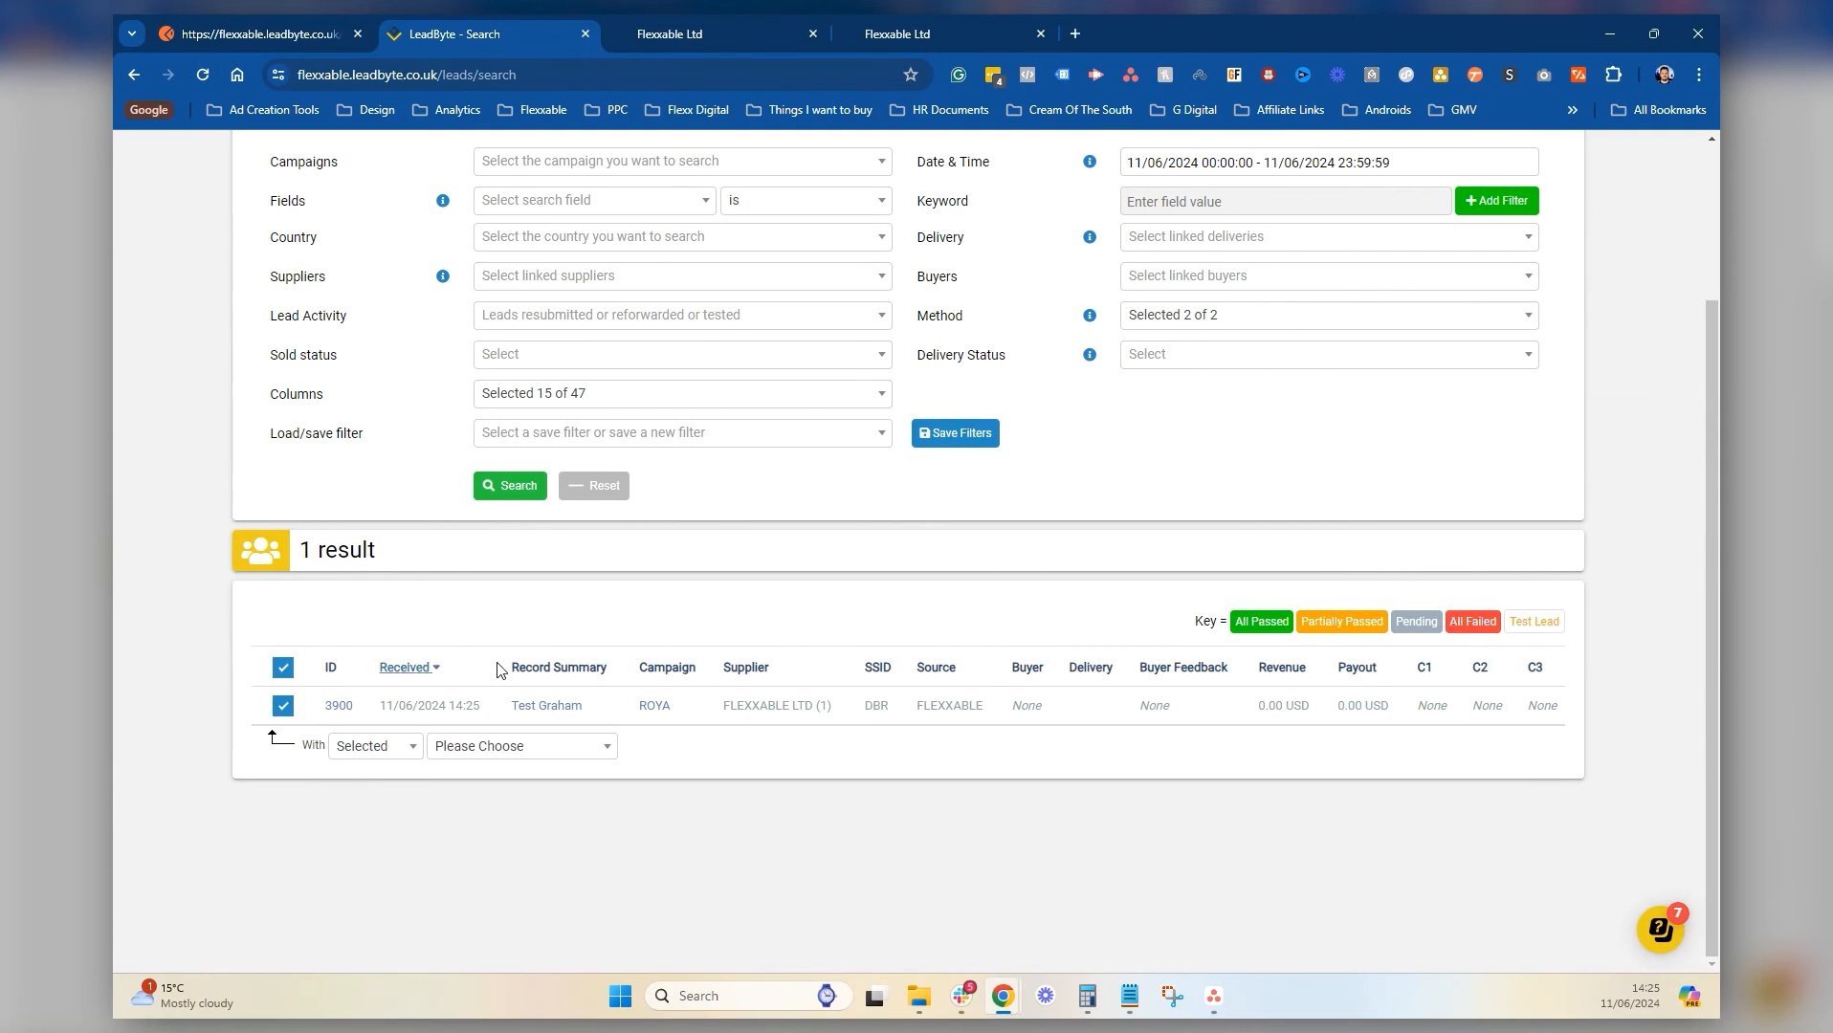
{"action": "left_click", "coordinate": [469, 745]}
{"action": "left_click", "coordinate": [517, 844]}
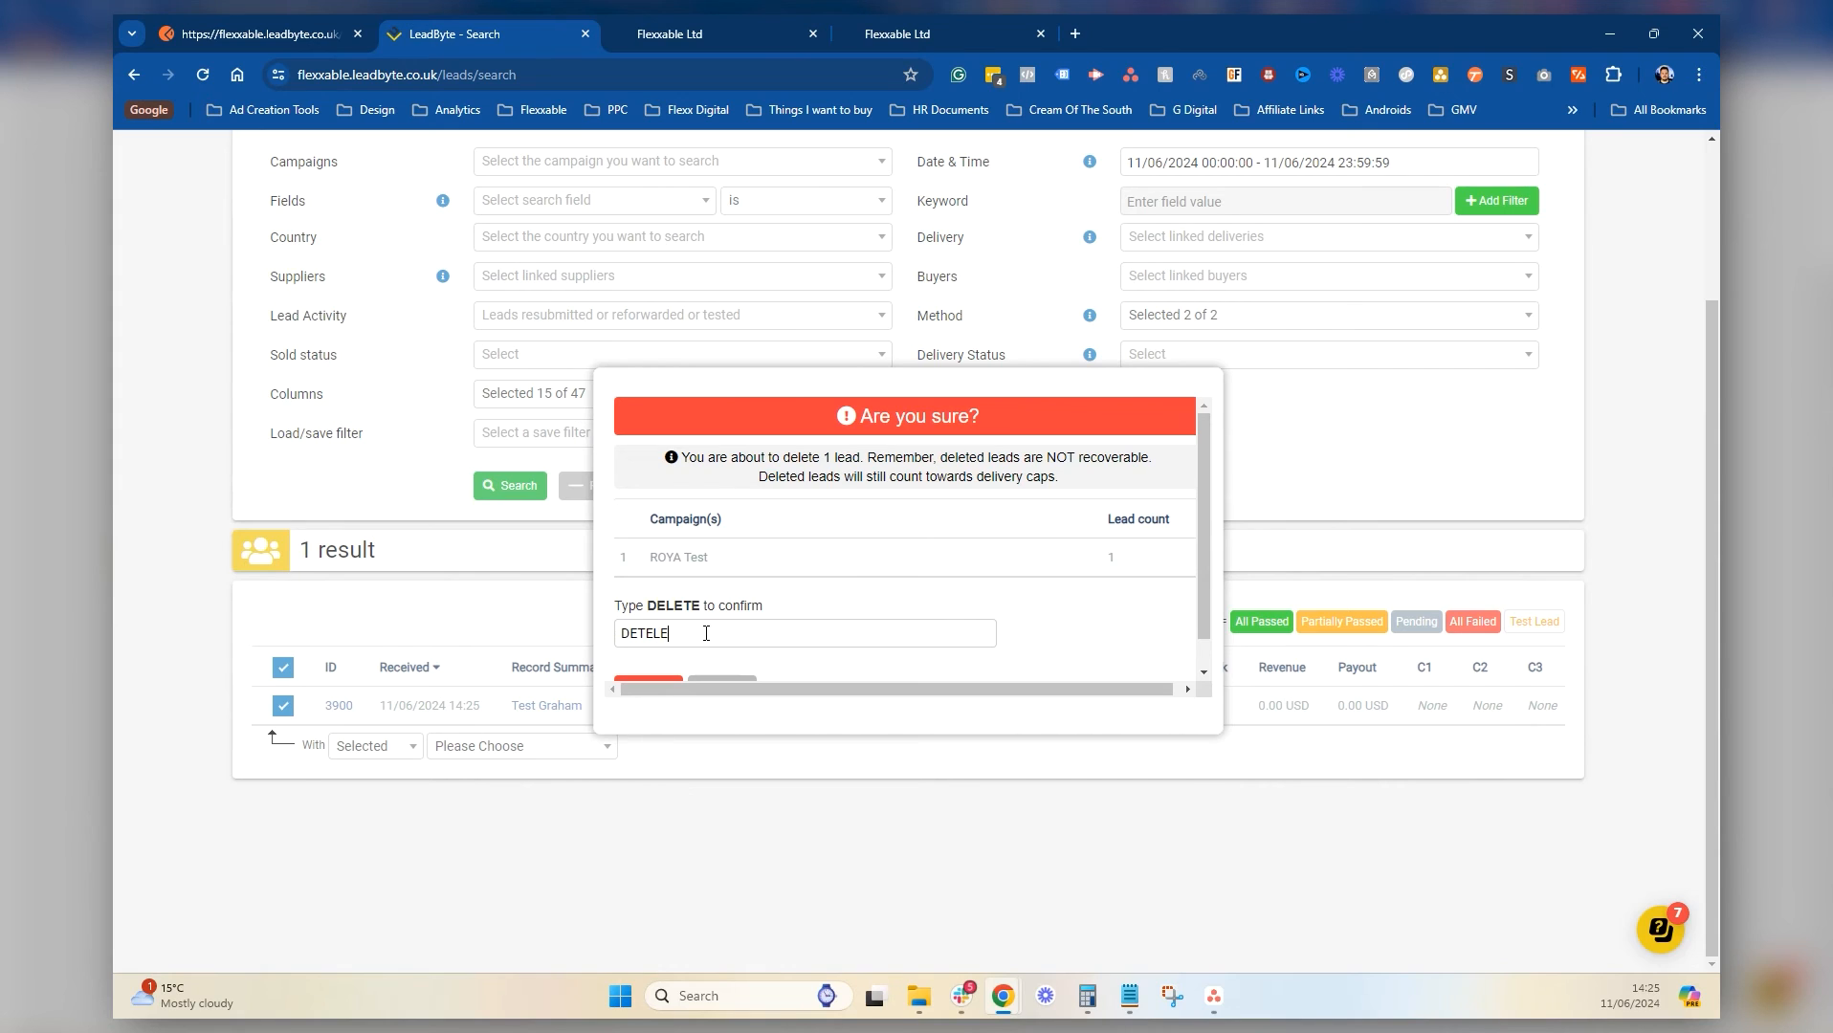
{"action": "scroll", "coordinate": [733, 641], "scroll_direction": "down", "scroll_amount": 1}
{"action": "key", "text": "BackSpace"}
{"action": "key", "text": "BackSpace"}
{"action": "key", "text": "BackSpace"}
{"action": "key", "text": "BackSpace"}
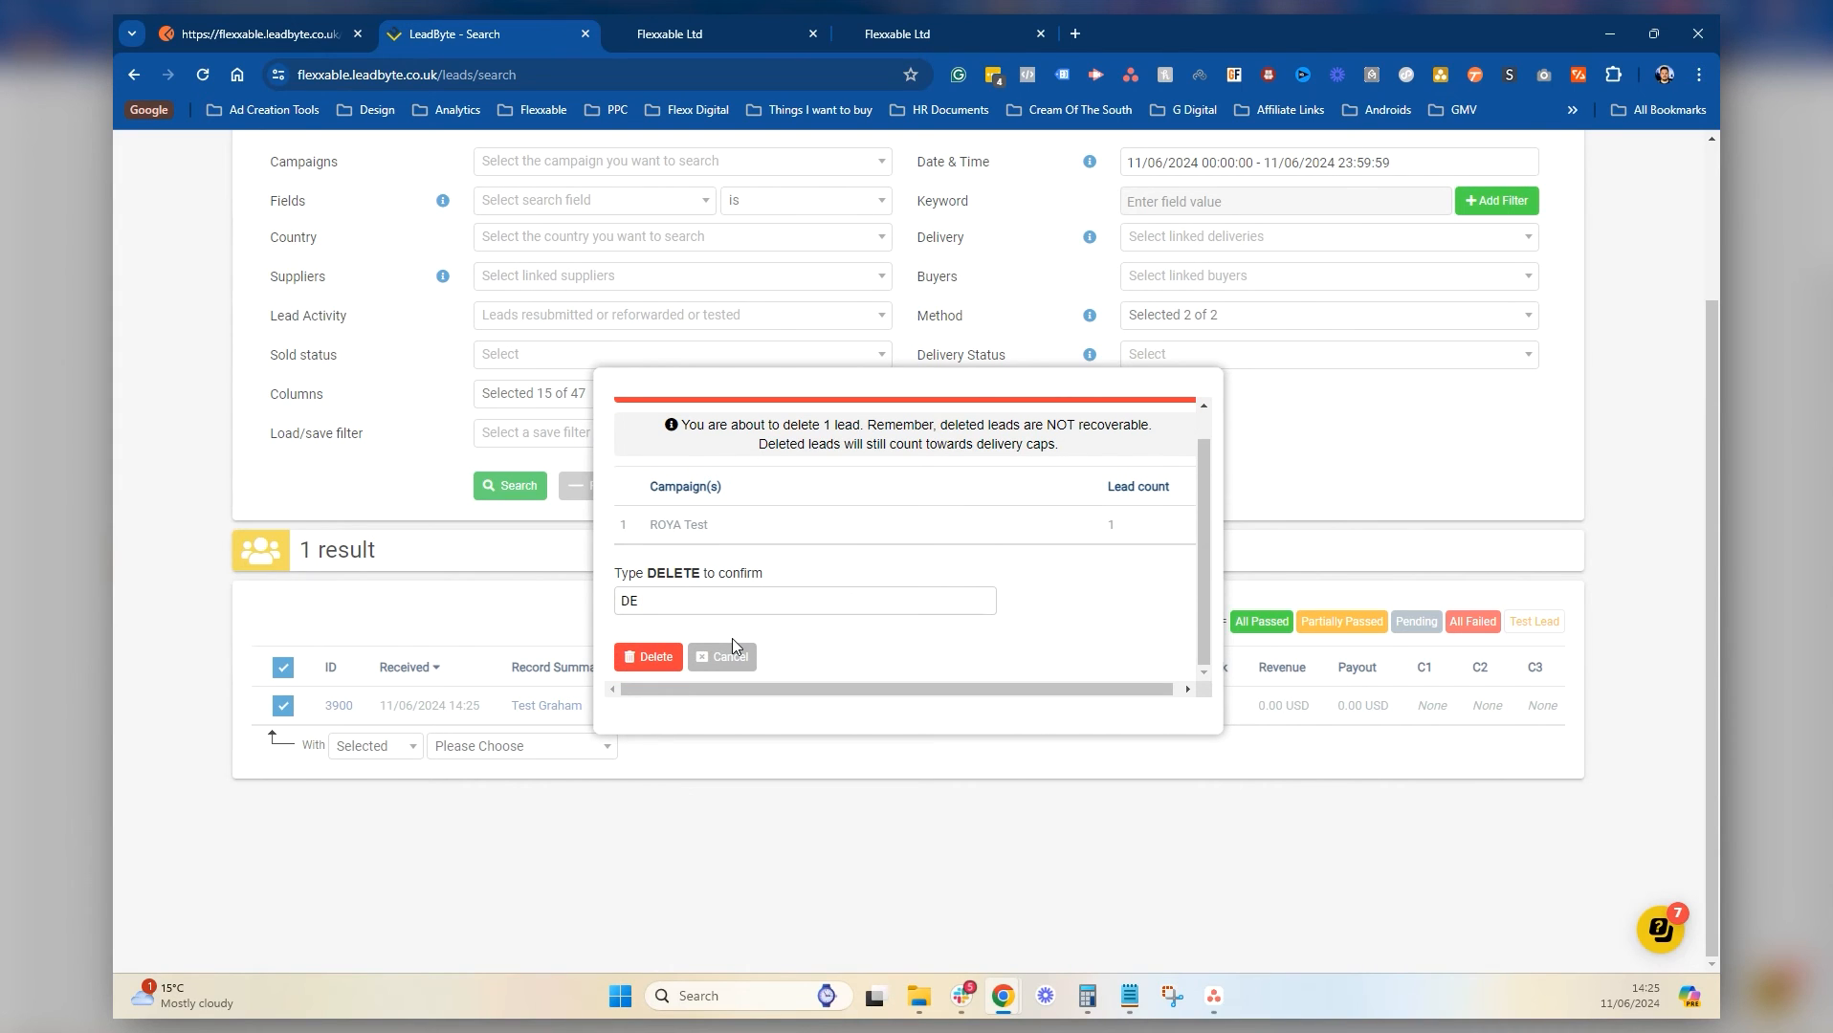
{"action": "type", "text": "LETE"}
{"action": "left_click", "coordinate": [660, 658]}
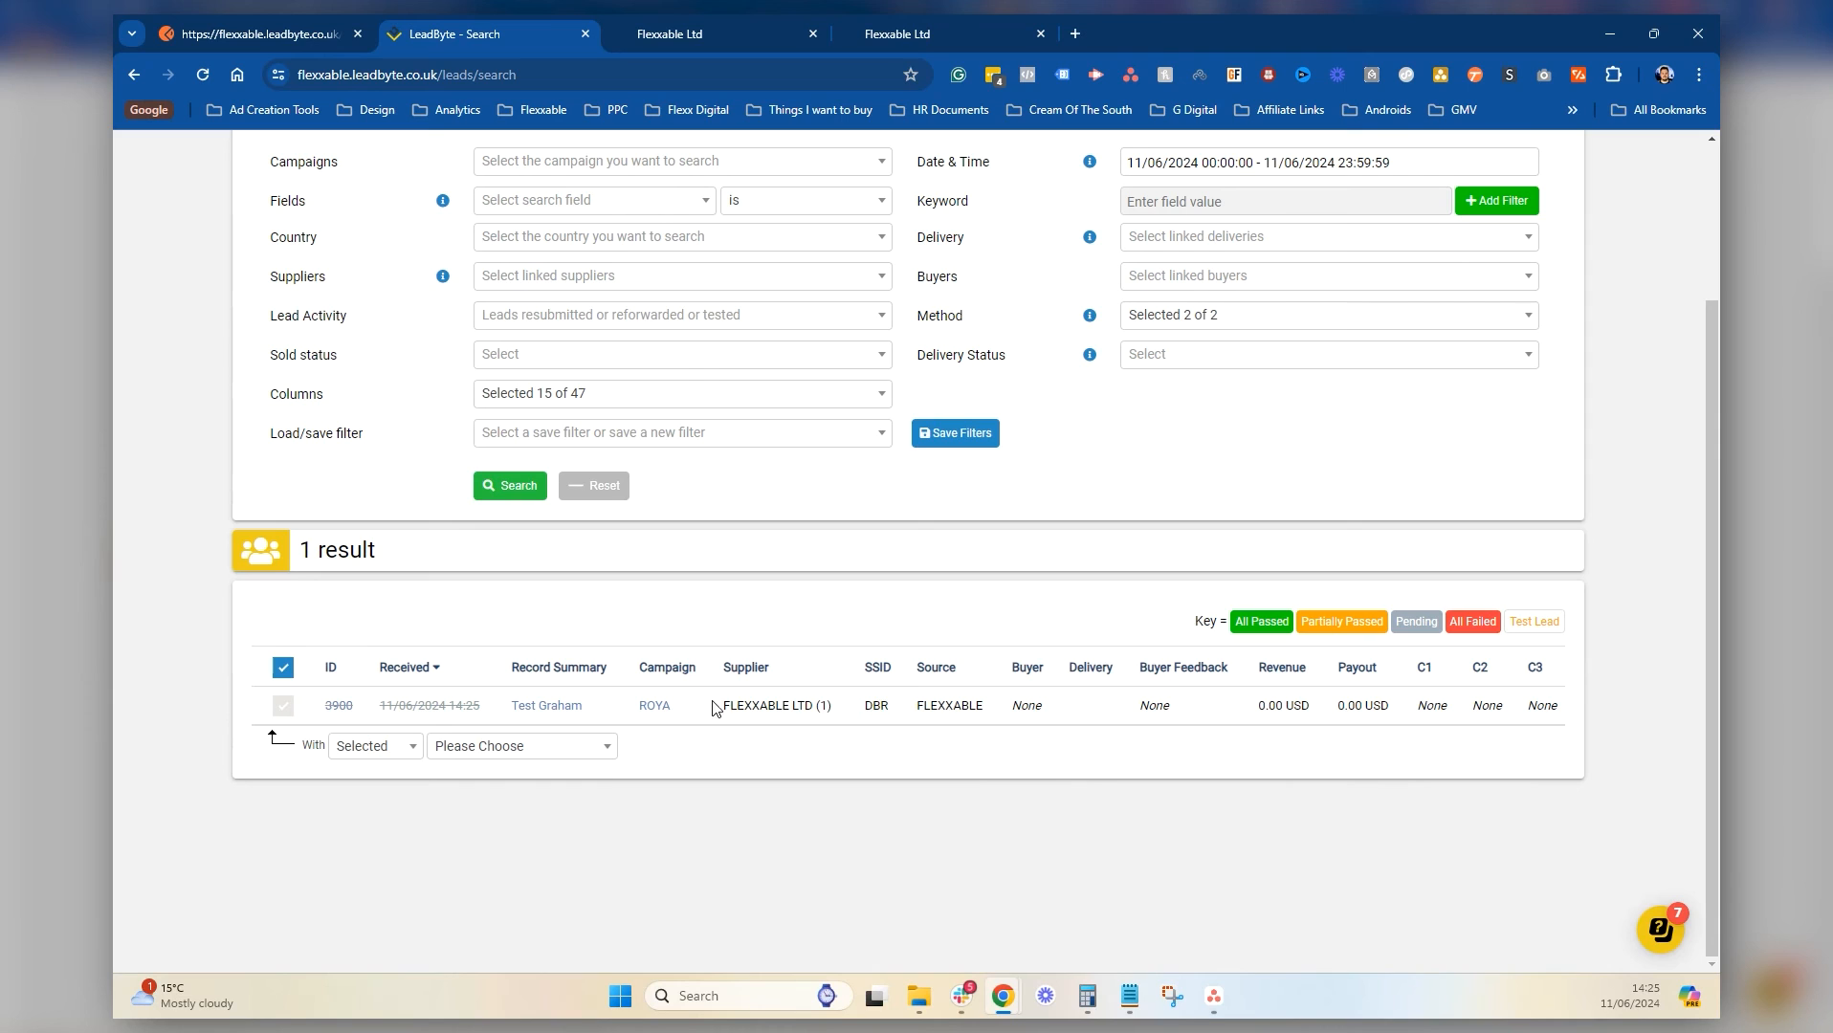
Check the struck-through lead's supplier and source values, then return to GoHighLevel
{"action": "left_click_drag", "start_coordinate": [723, 708], "coordinate": [674, 708]}
{"action": "left_click", "coordinate": [935, 720]}
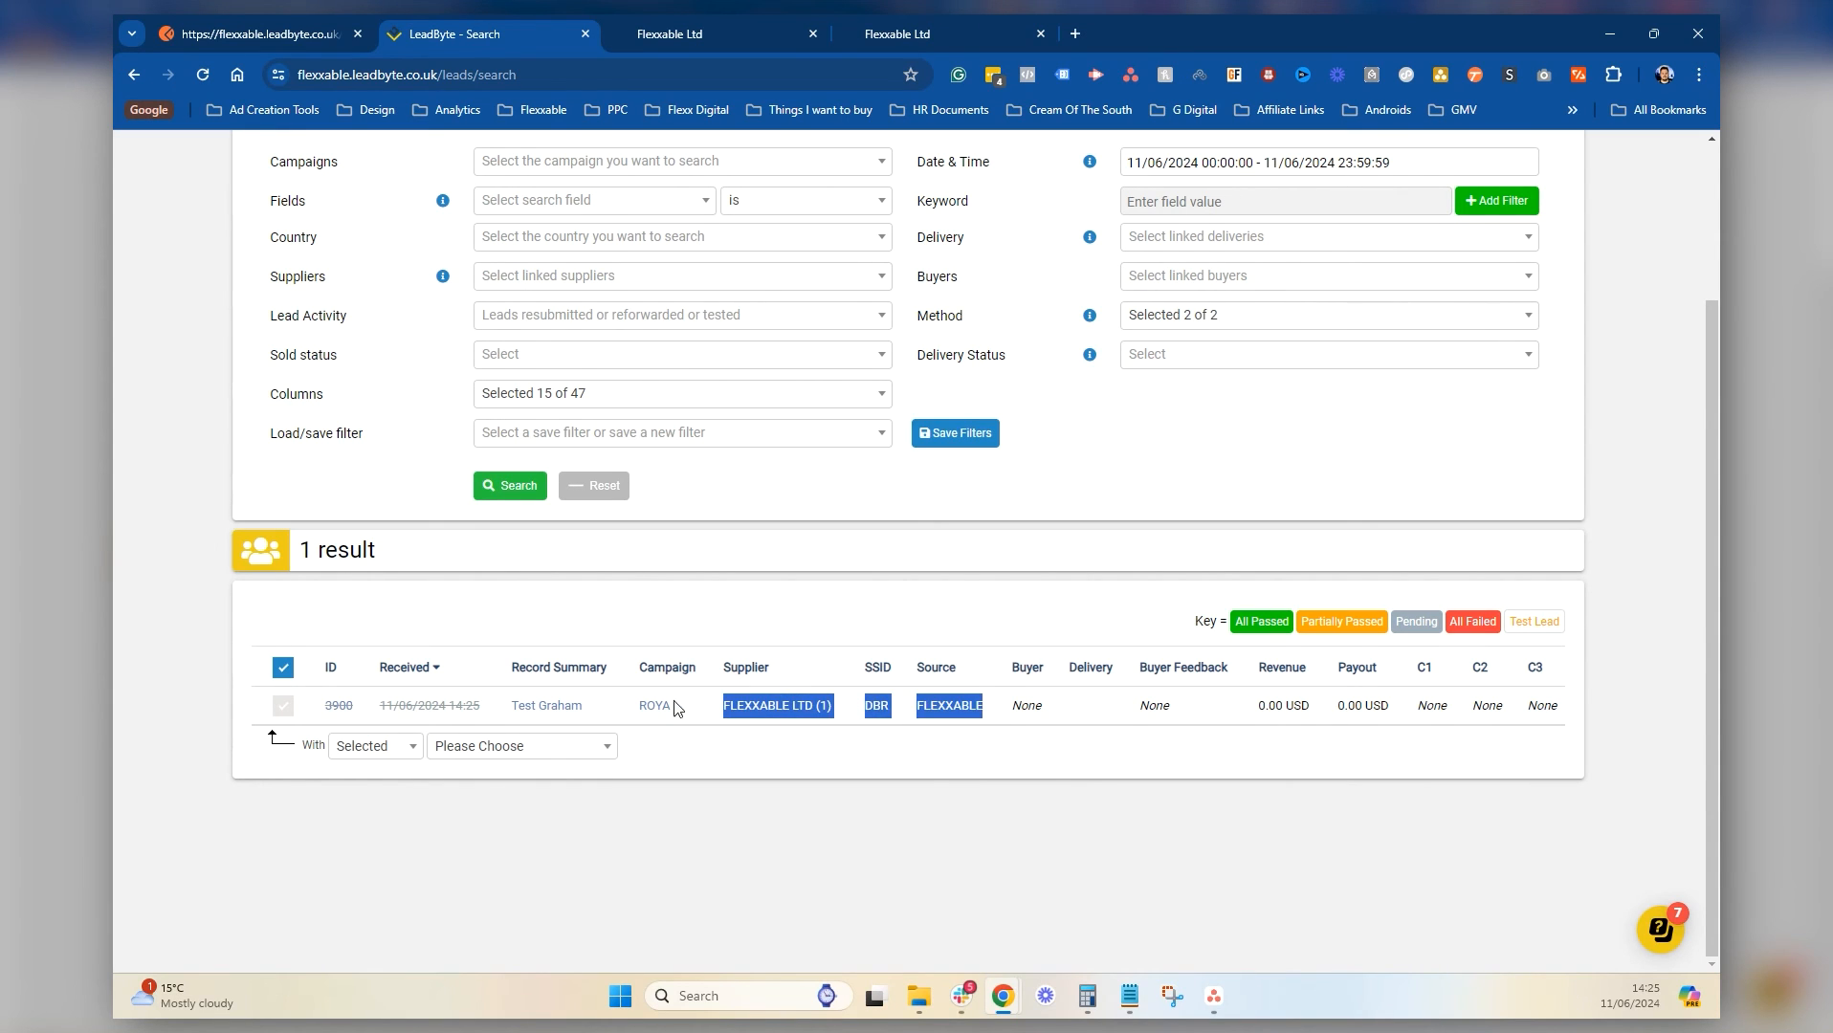
{"action": "left_click", "coordinate": [941, 28]}
Leave the API to Client workflow editor and open the test contact's record
{"action": "left_click", "coordinate": [744, 29]}
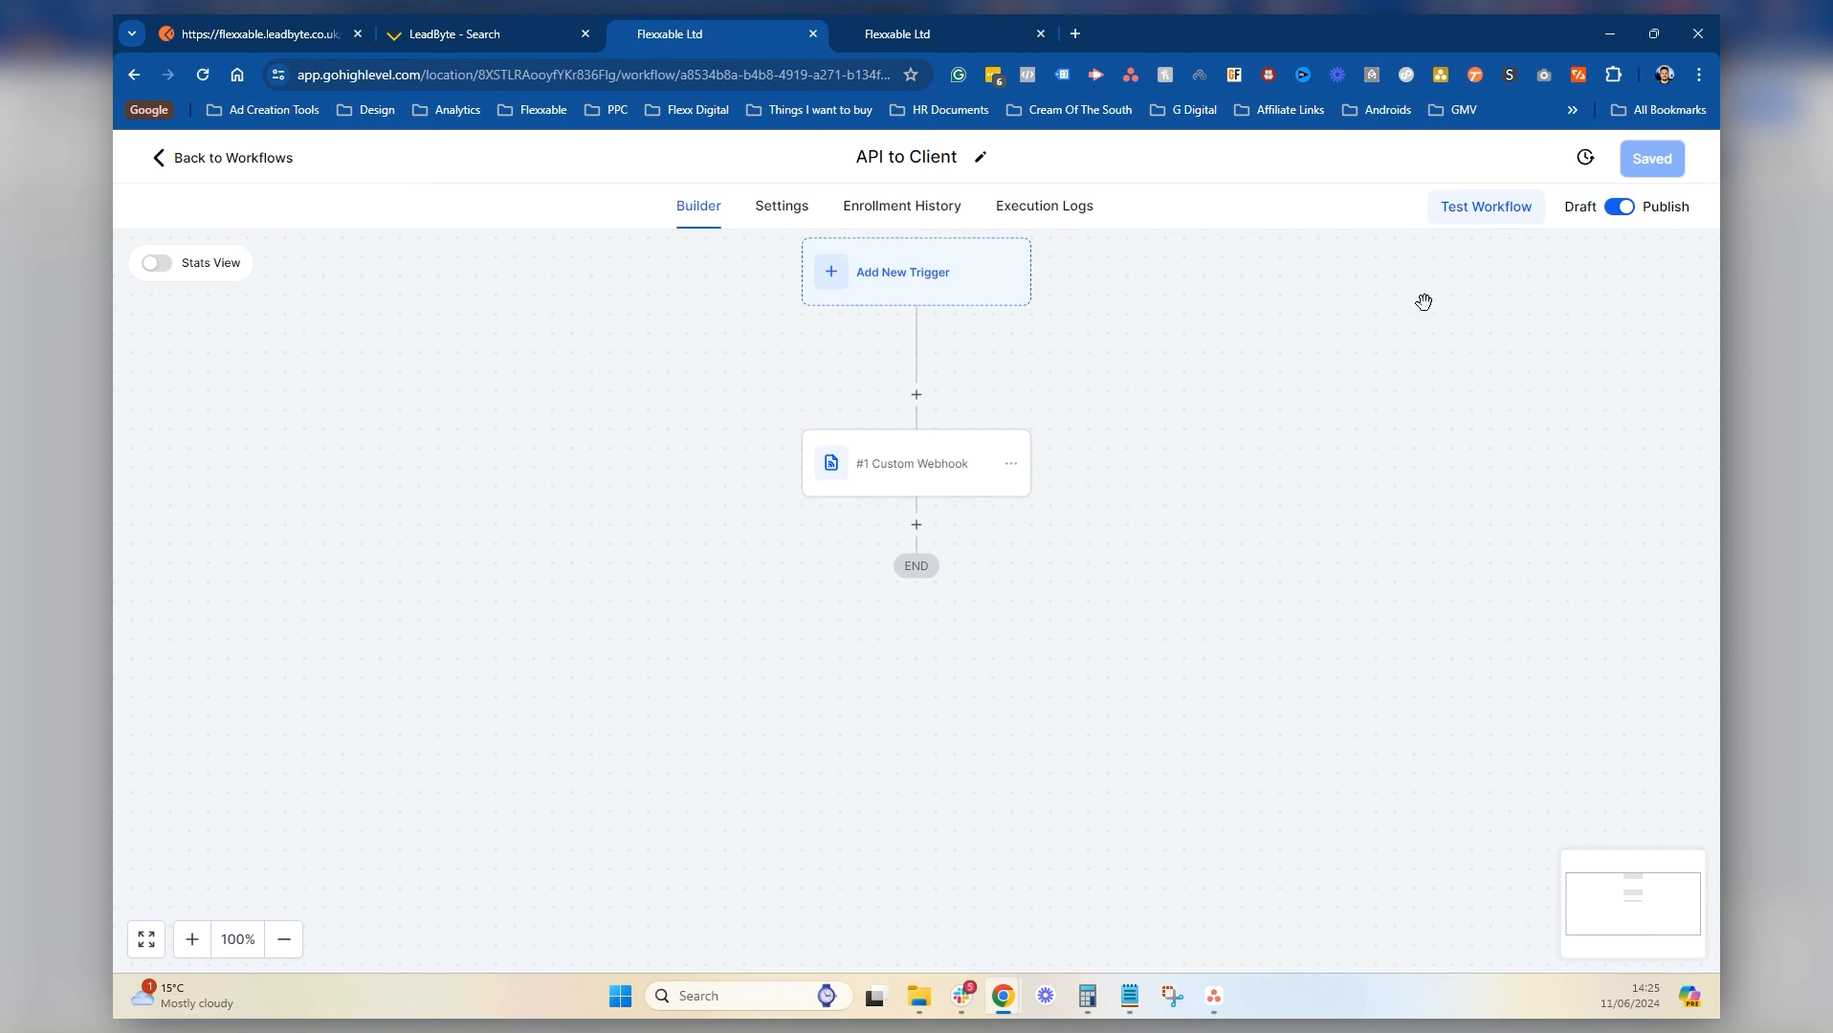
{"action": "left_click", "coordinate": [237, 163]}
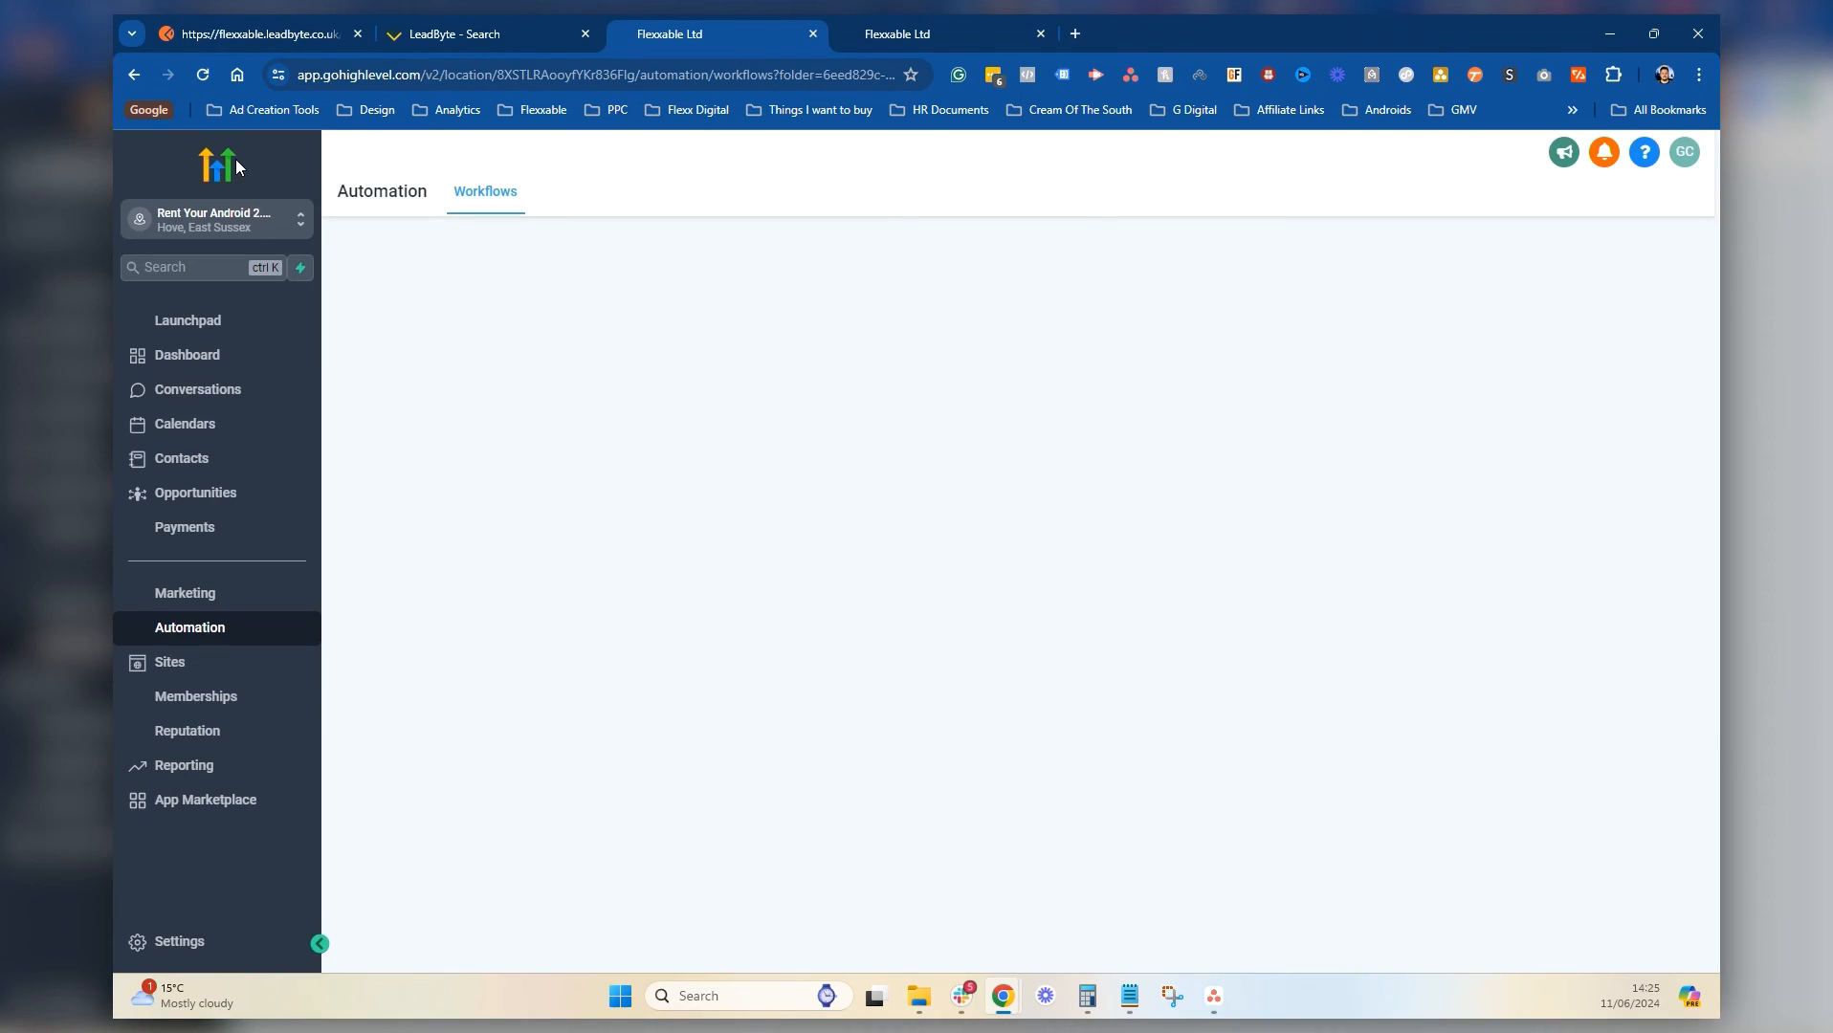
{"action": "left_click", "coordinate": [197, 459]}
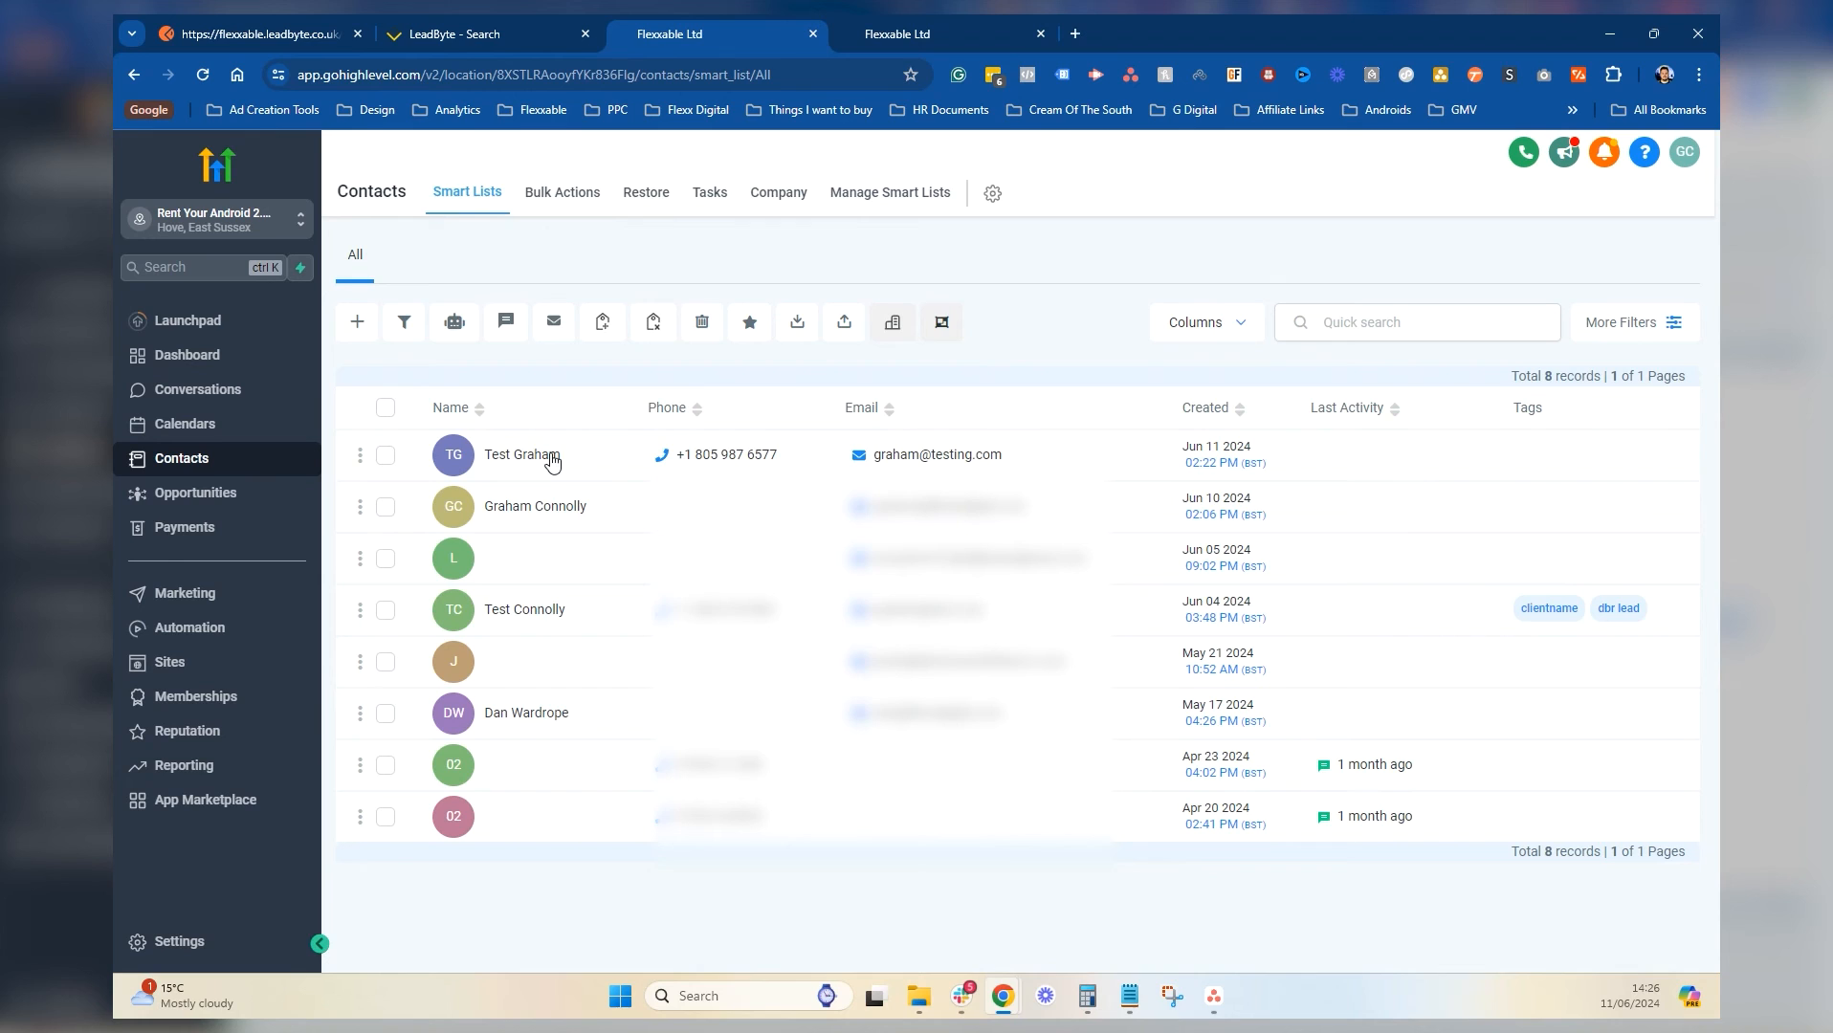
{"action": "left_click", "coordinate": [555, 462]}
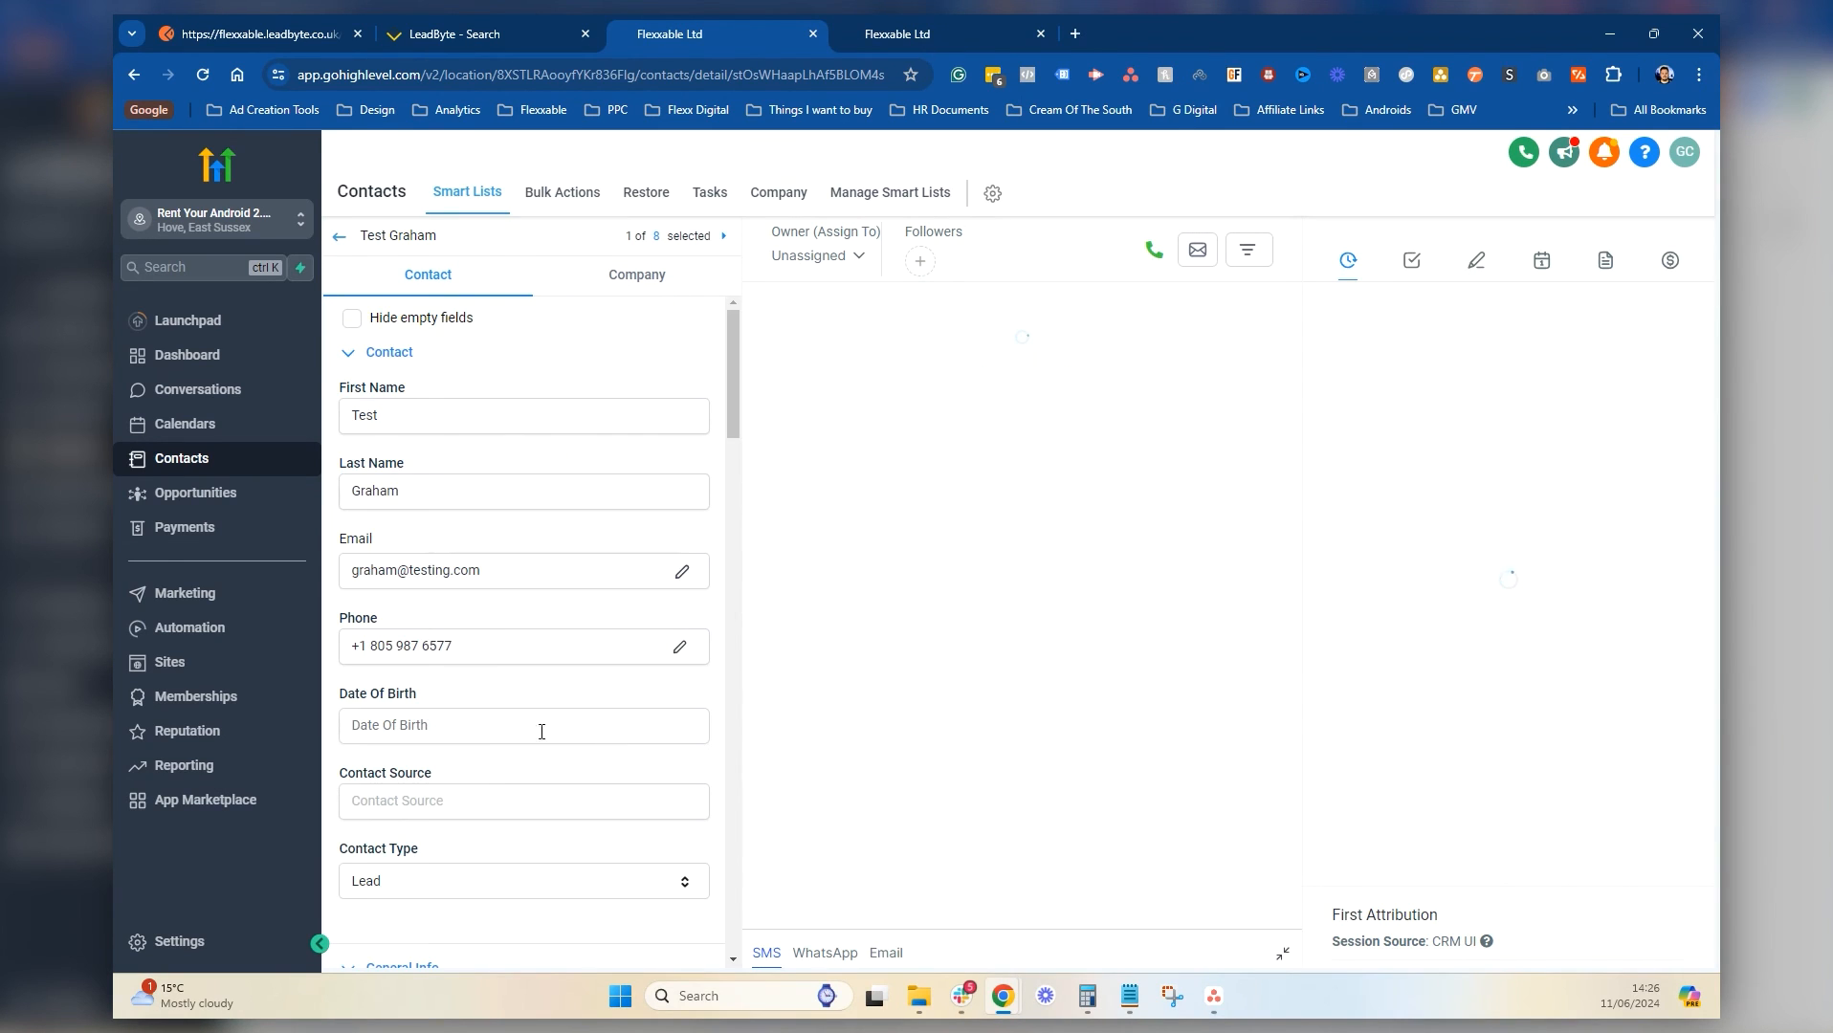
Add the contact to the 'API to Client' workflow from its Automation section
{"action": "scroll", "coordinate": [541, 732], "scroll_direction": "down", "scroll_amount": 15}
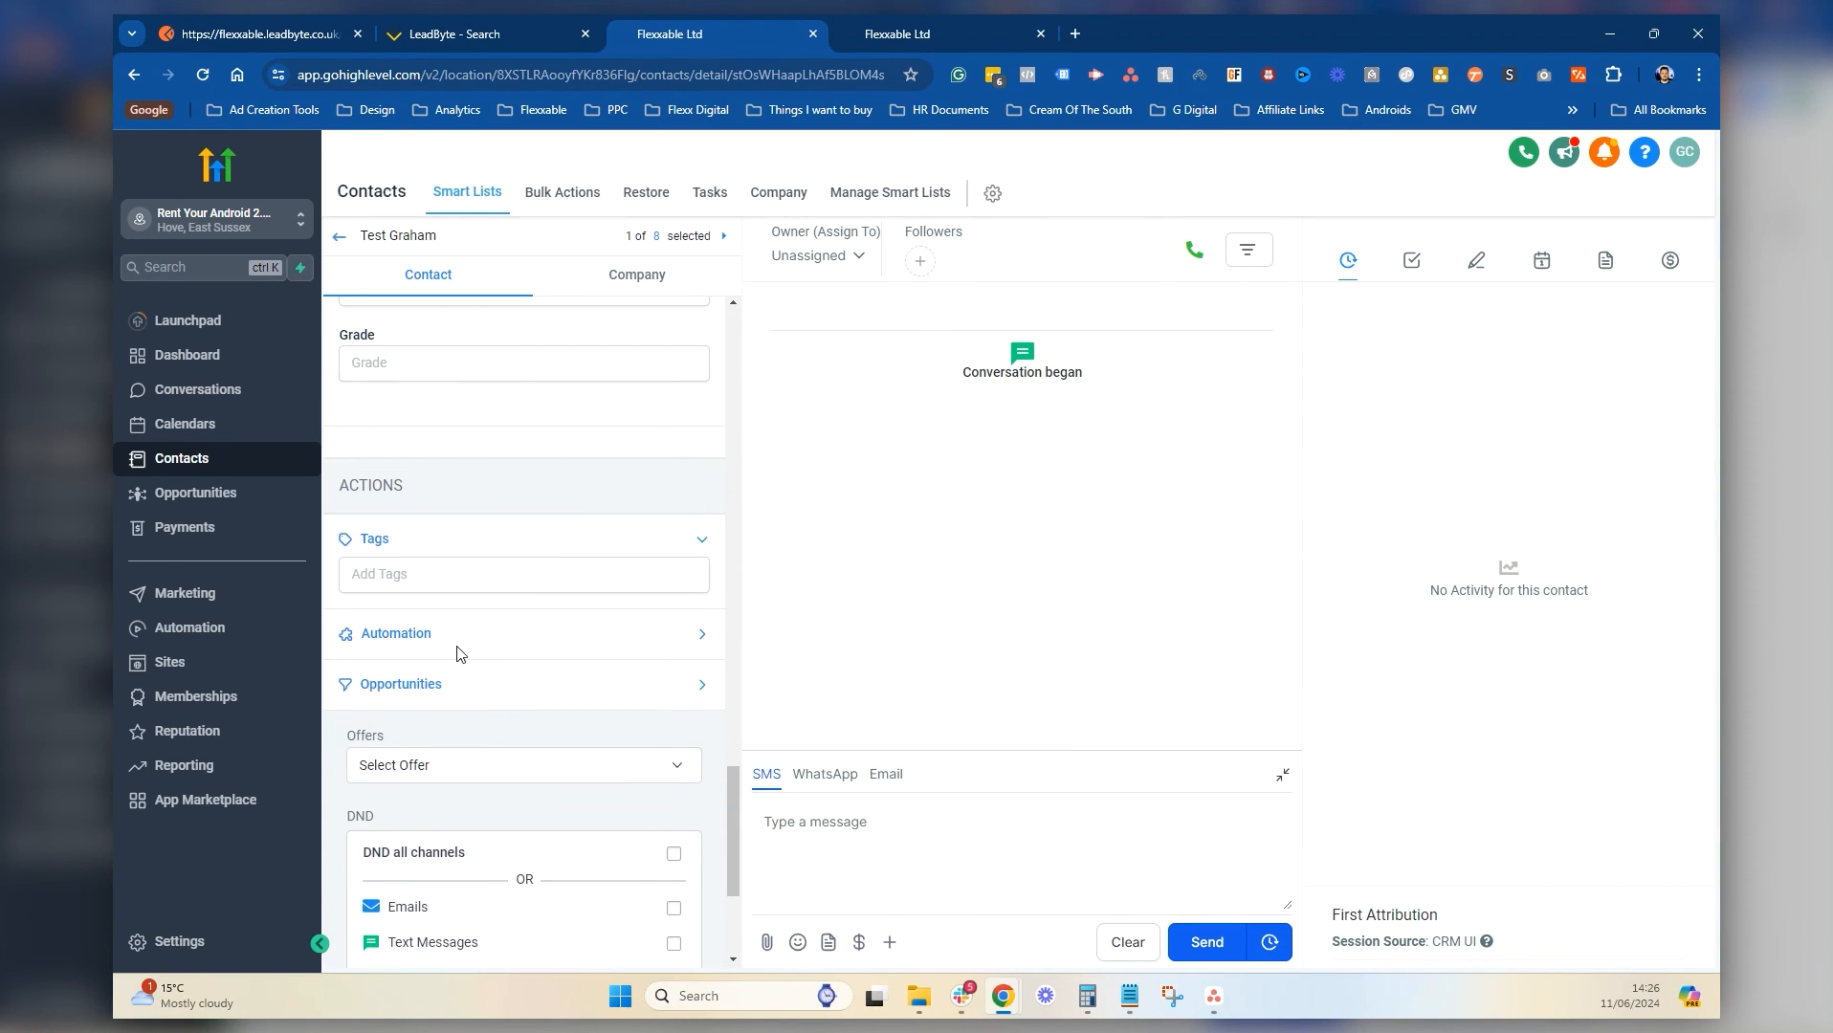
{"action": "left_click", "coordinate": [458, 653]}
{"action": "left_click", "coordinate": [374, 696]}
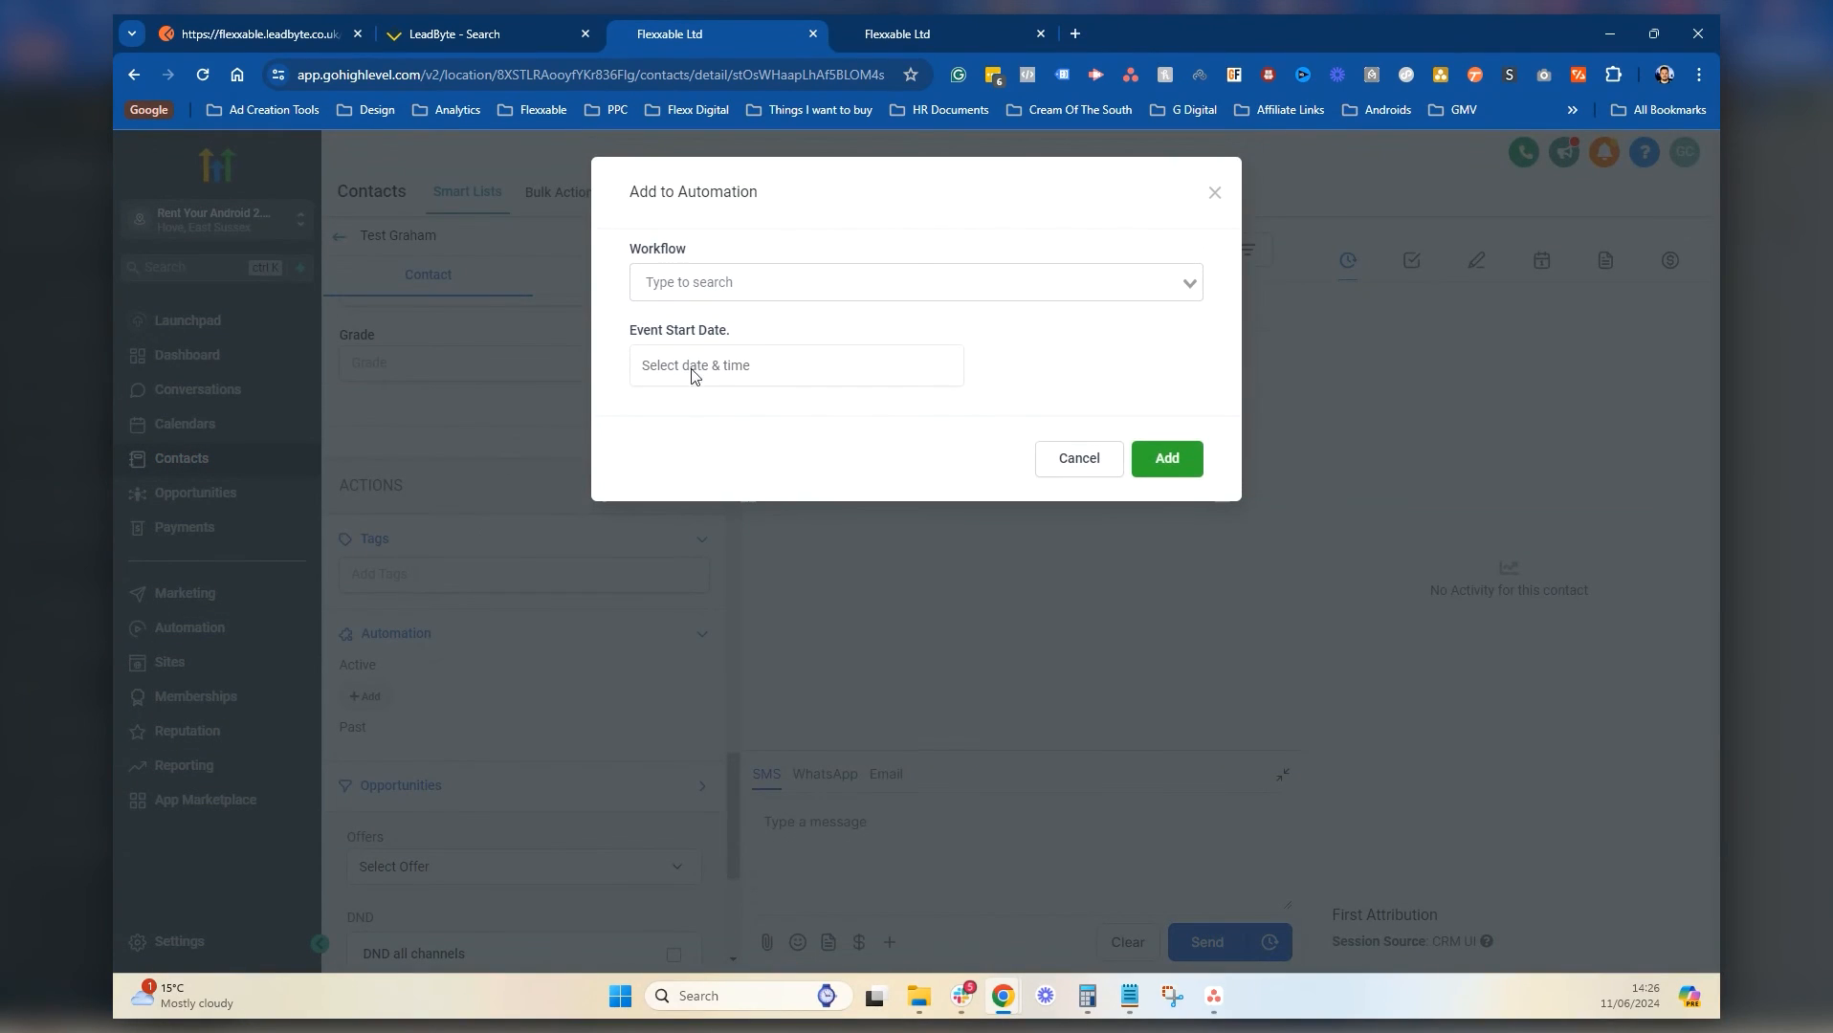
{"action": "left_click", "coordinate": [777, 283]}
{"action": "left_click", "coordinate": [769, 561]}
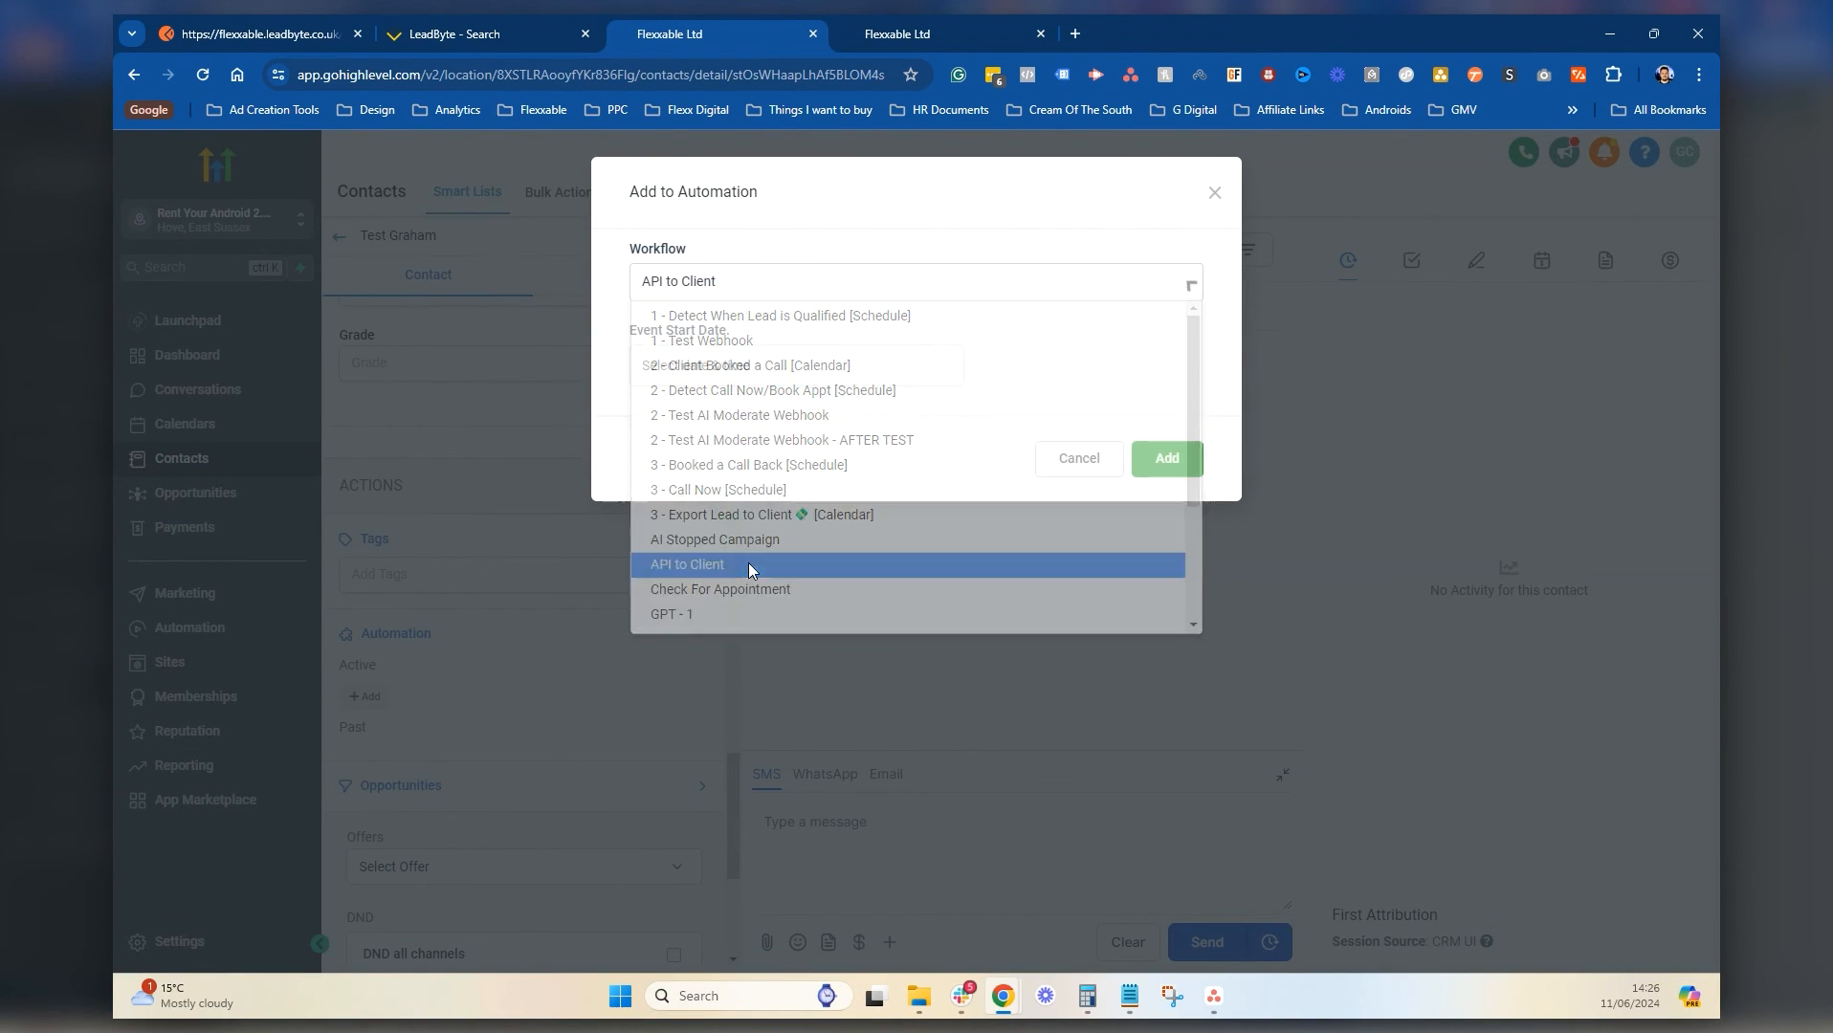
{"action": "left_click", "coordinate": [1161, 459]}
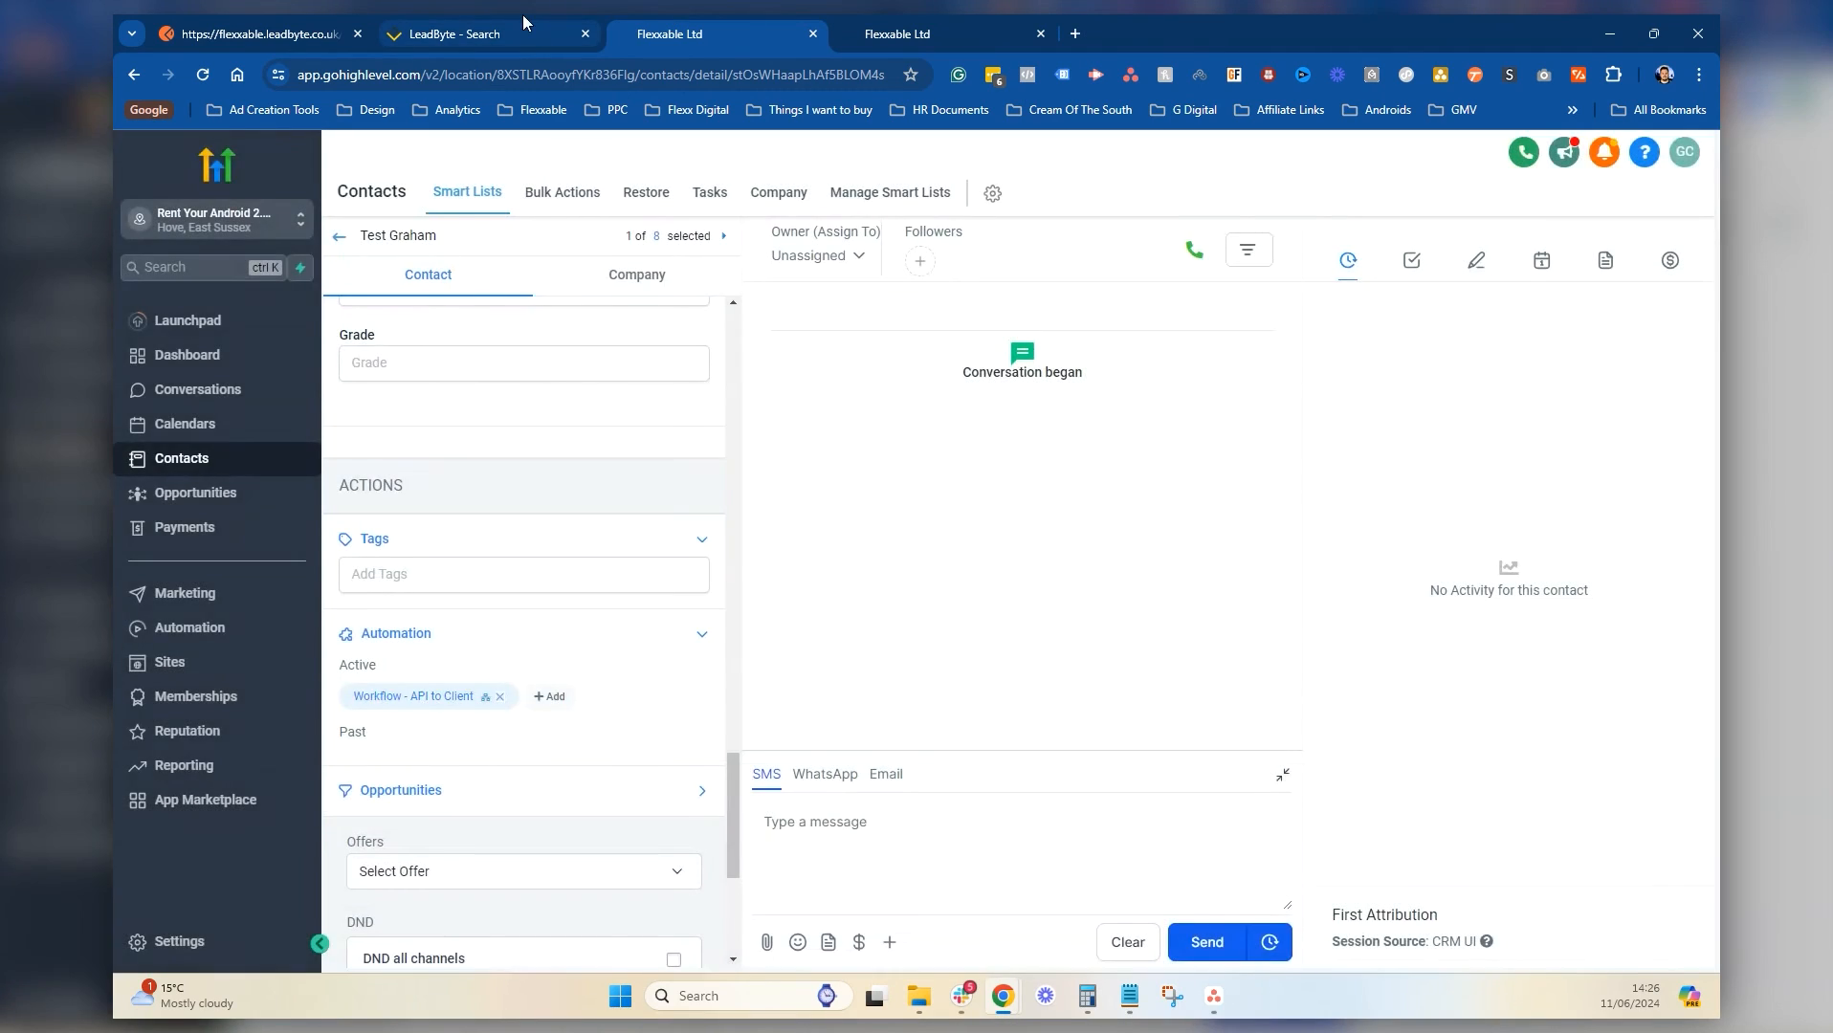
{"action": "left_click", "coordinate": [517, 31]}
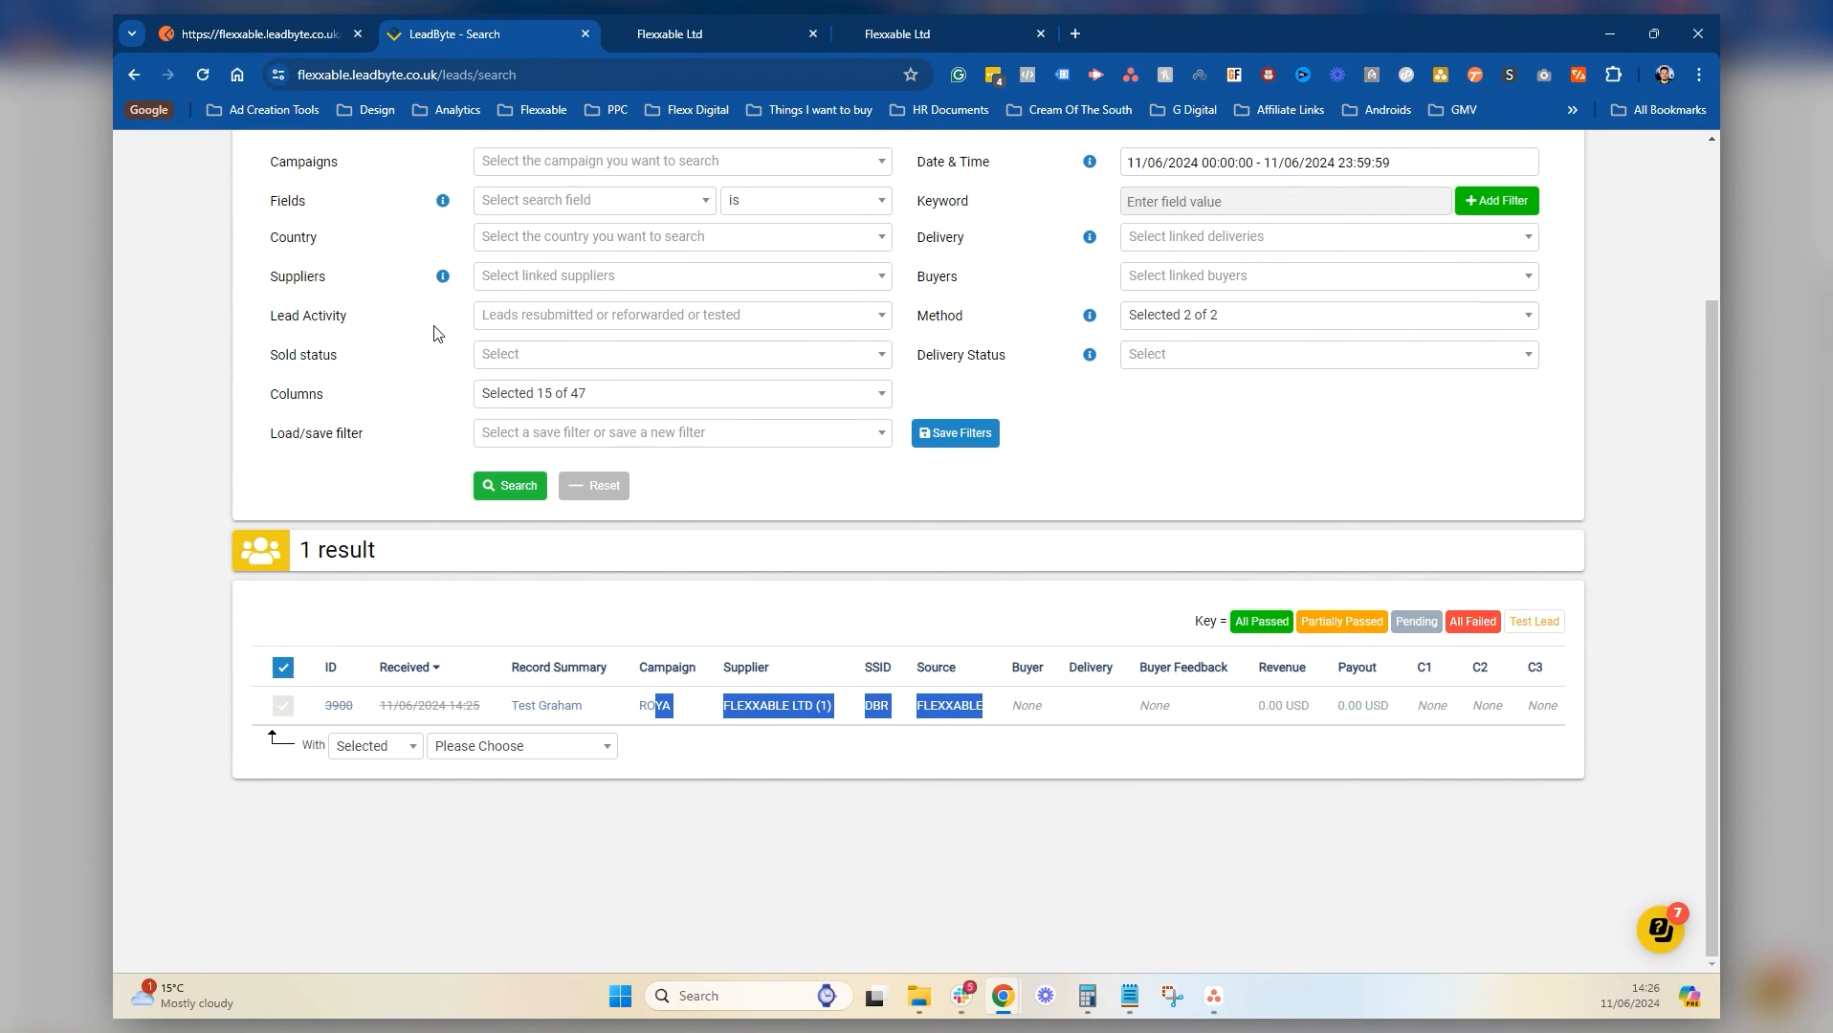
Reload the search, open lead 3902 and verify its chat history, £5000 and note custom fields
{"action": "left_click", "coordinate": [203, 74]}
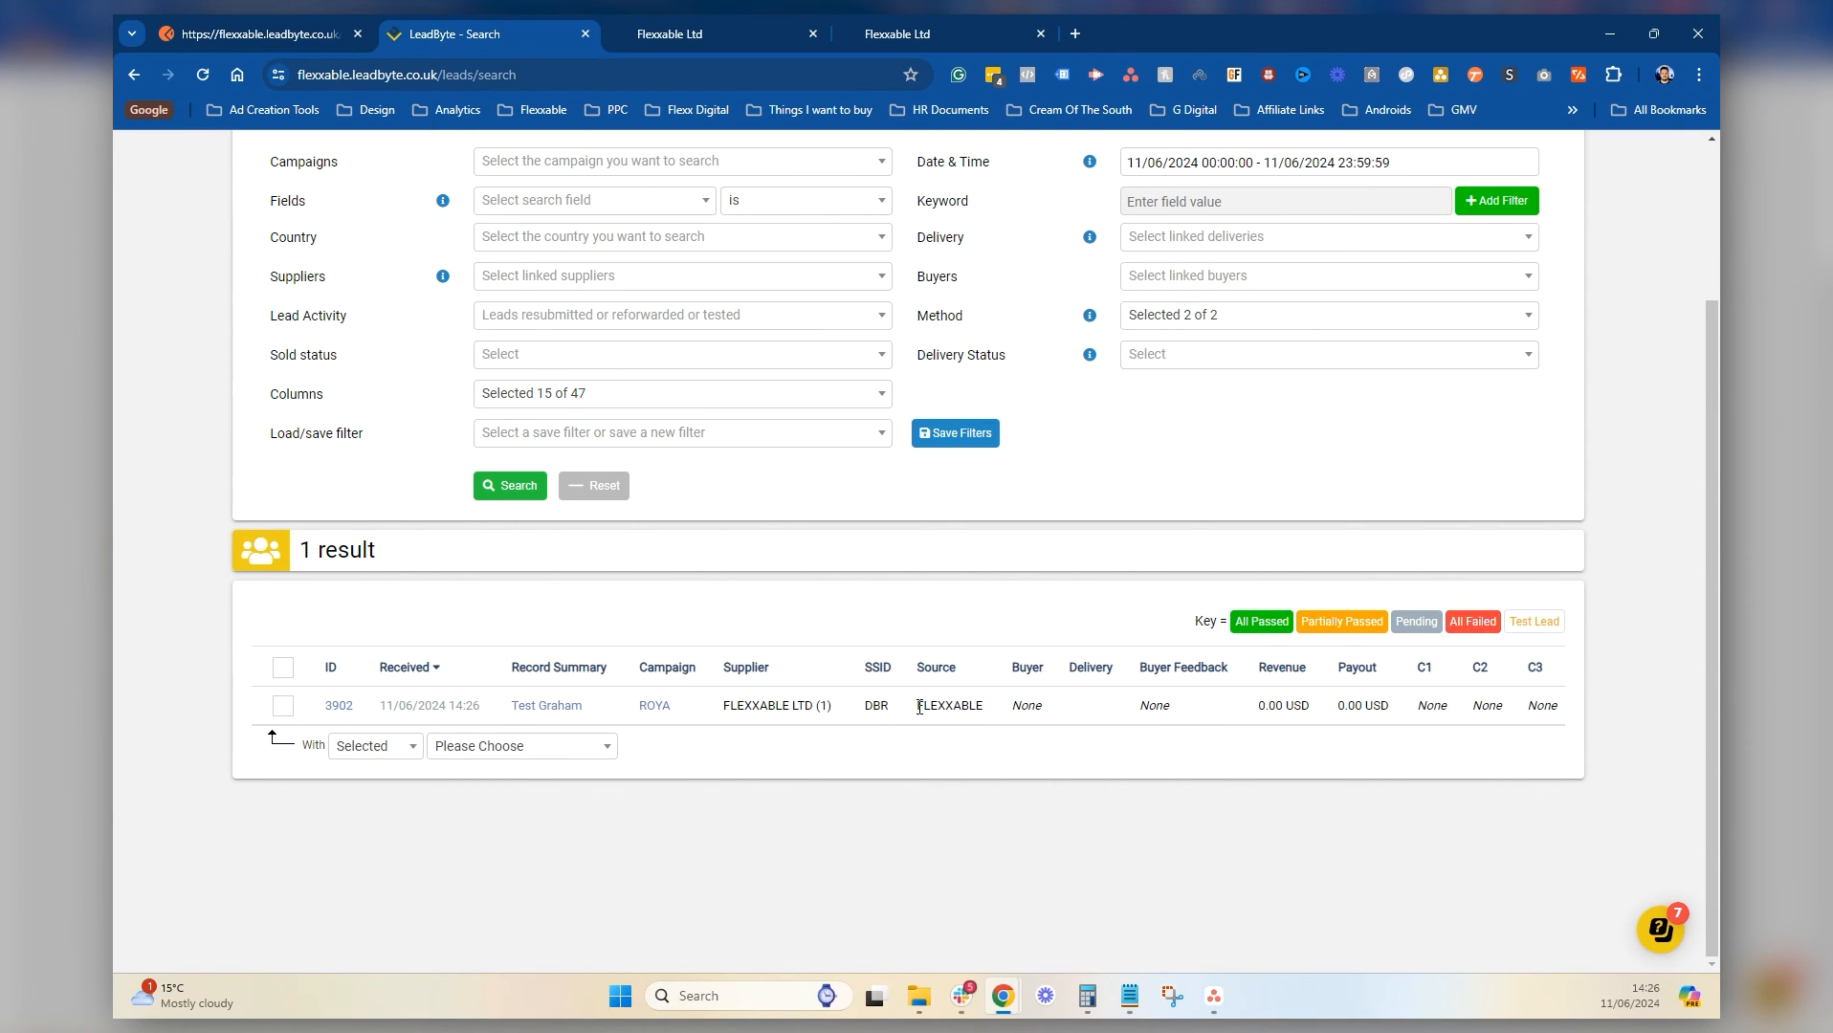
{"action": "left_click", "coordinate": [550, 706]}
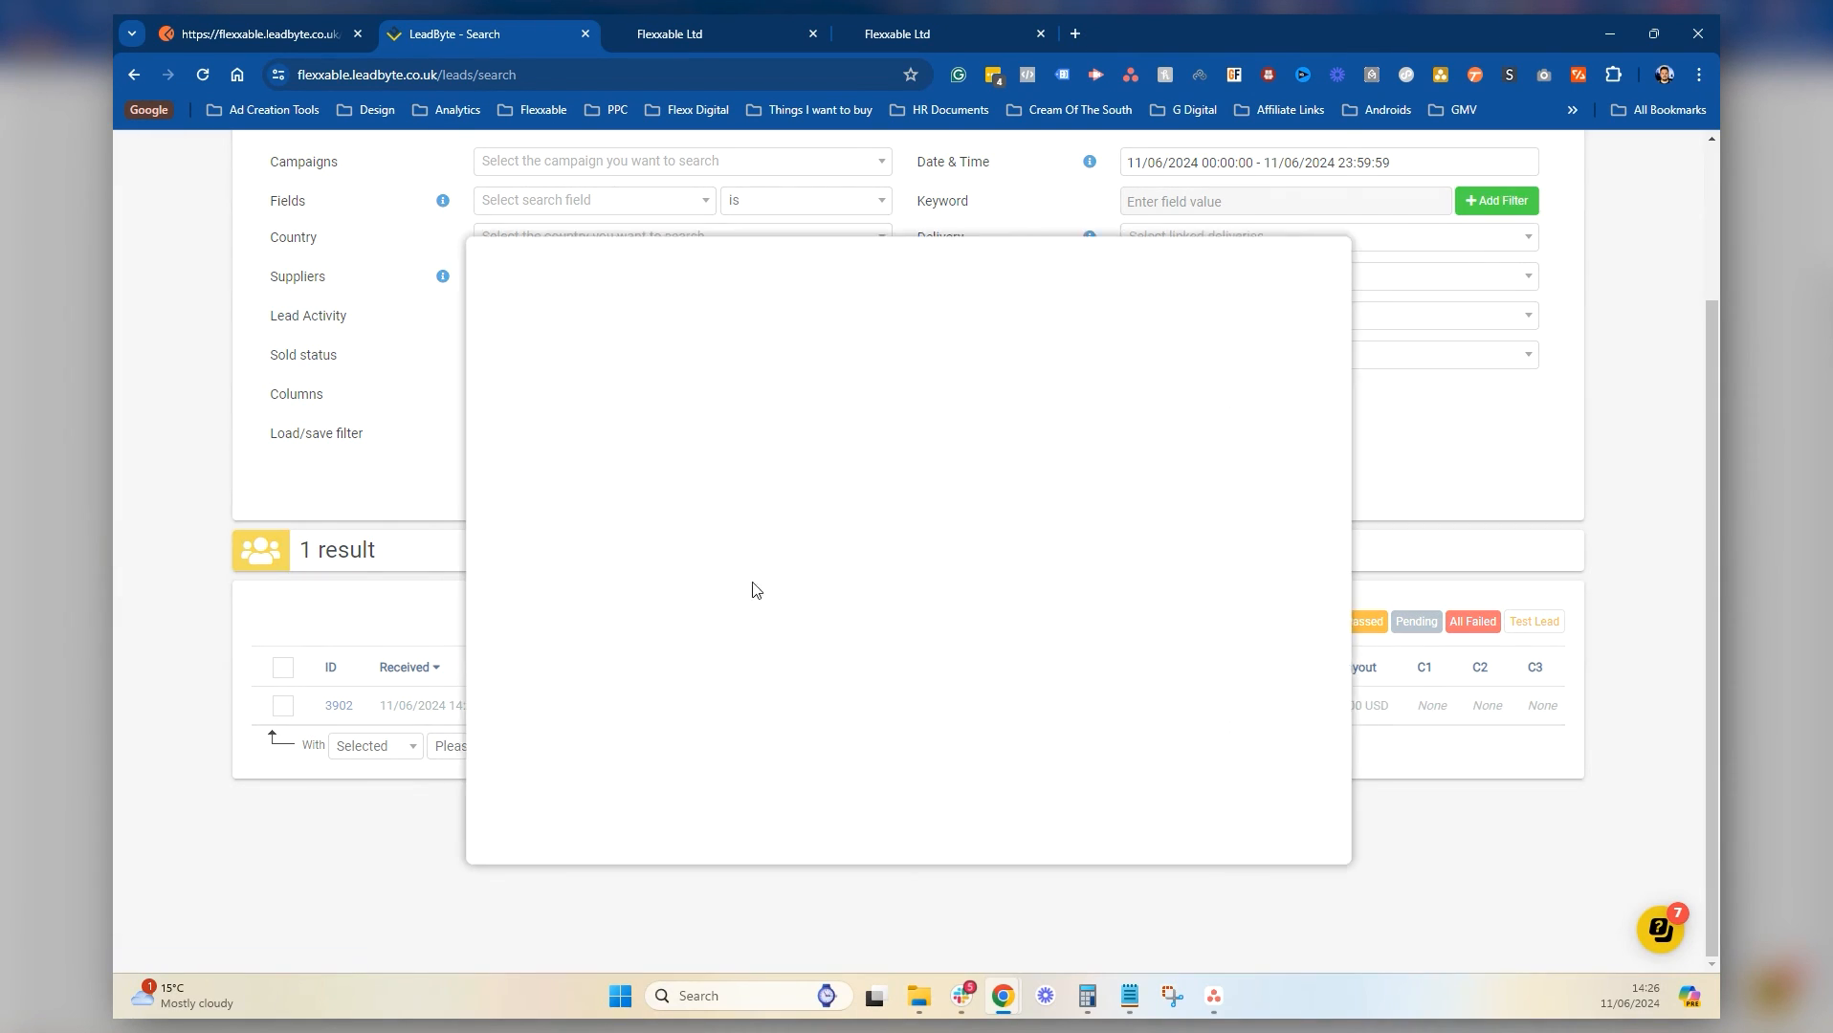
{"action": "scroll", "coordinate": [856, 495], "scroll_direction": "down", "scroll_amount": 5}
{"action": "scroll", "coordinate": [858, 468], "scroll_direction": "down", "scroll_amount": 2}
{"action": "scroll", "coordinate": [858, 468], "scroll_direction": "up", "scroll_amount": 2}
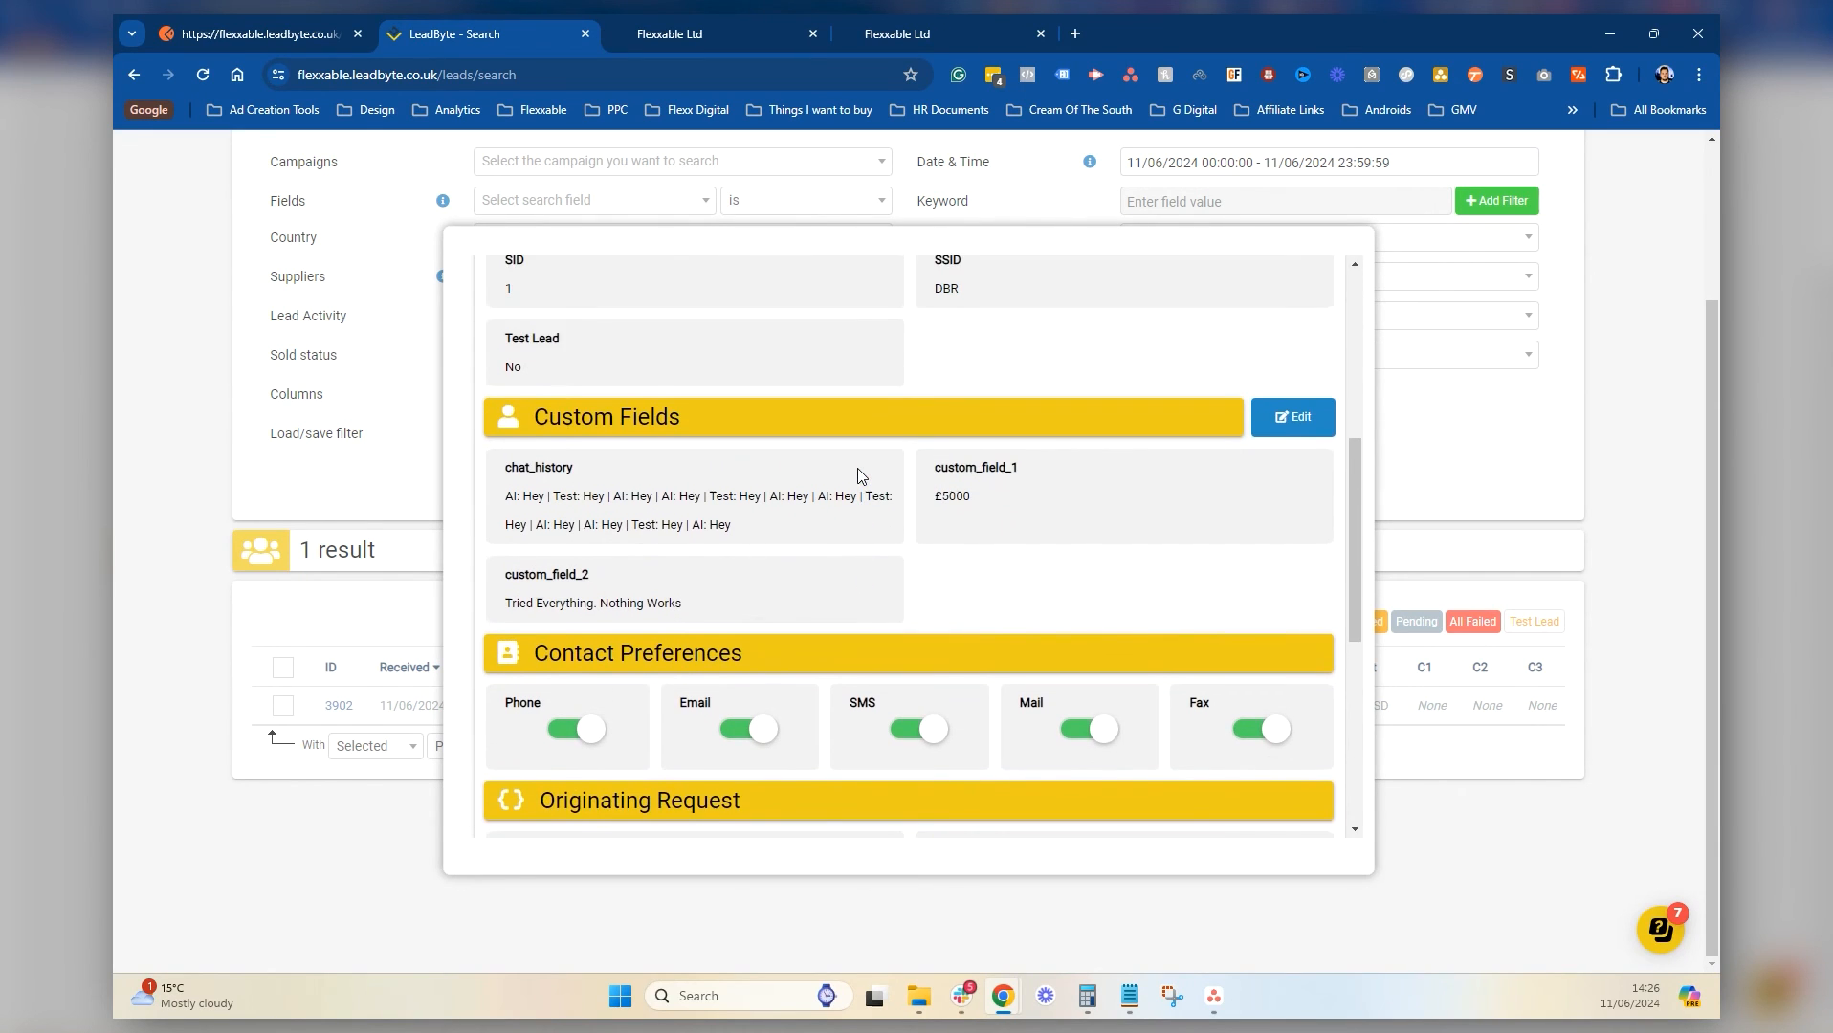
{"action": "scroll", "coordinate": [858, 468], "scroll_direction": "down", "scroll_amount": 5}
{"action": "scroll", "coordinate": [858, 468], "scroll_direction": "up", "scroll_amount": 10}
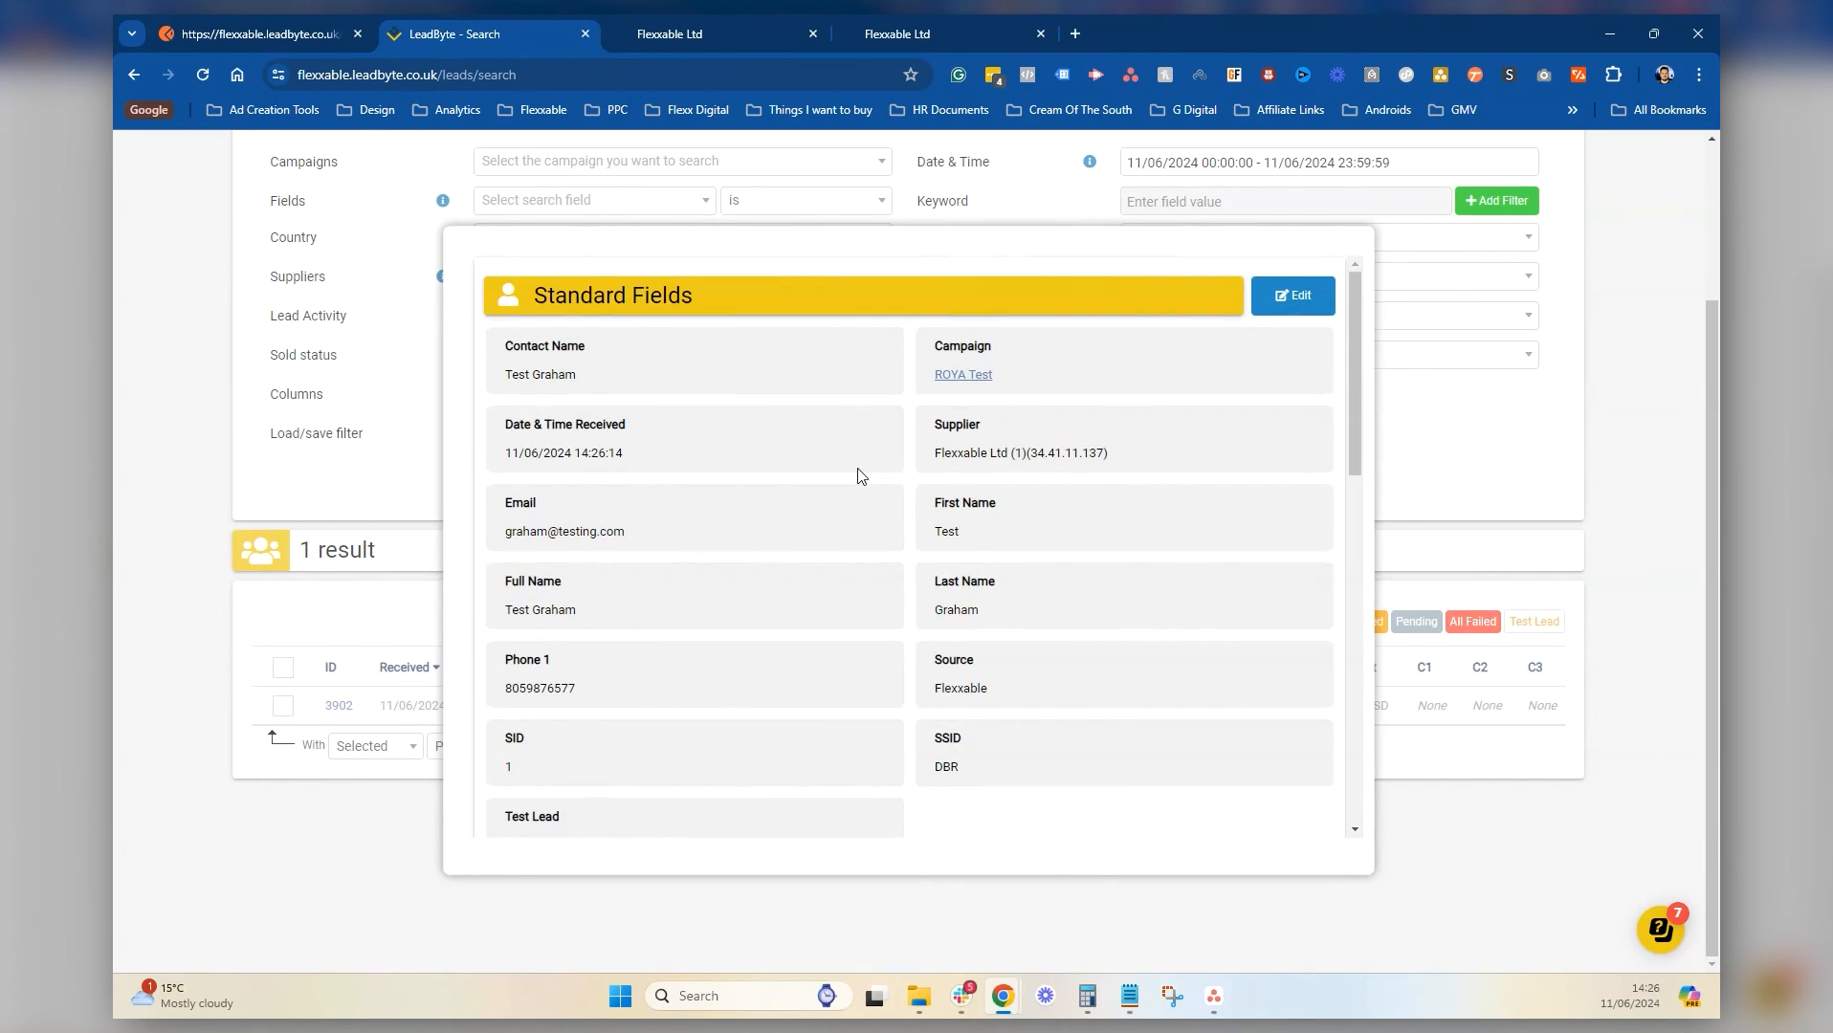
{"action": "scroll", "coordinate": [858, 468], "scroll_direction": "down", "scroll_amount": 2}
{"action": "scroll", "coordinate": [858, 468], "scroll_direction": "up", "scroll_amount": 2}
{"action": "scroll", "coordinate": [808, 466], "scroll_direction": "down", "scroll_amount": 4}
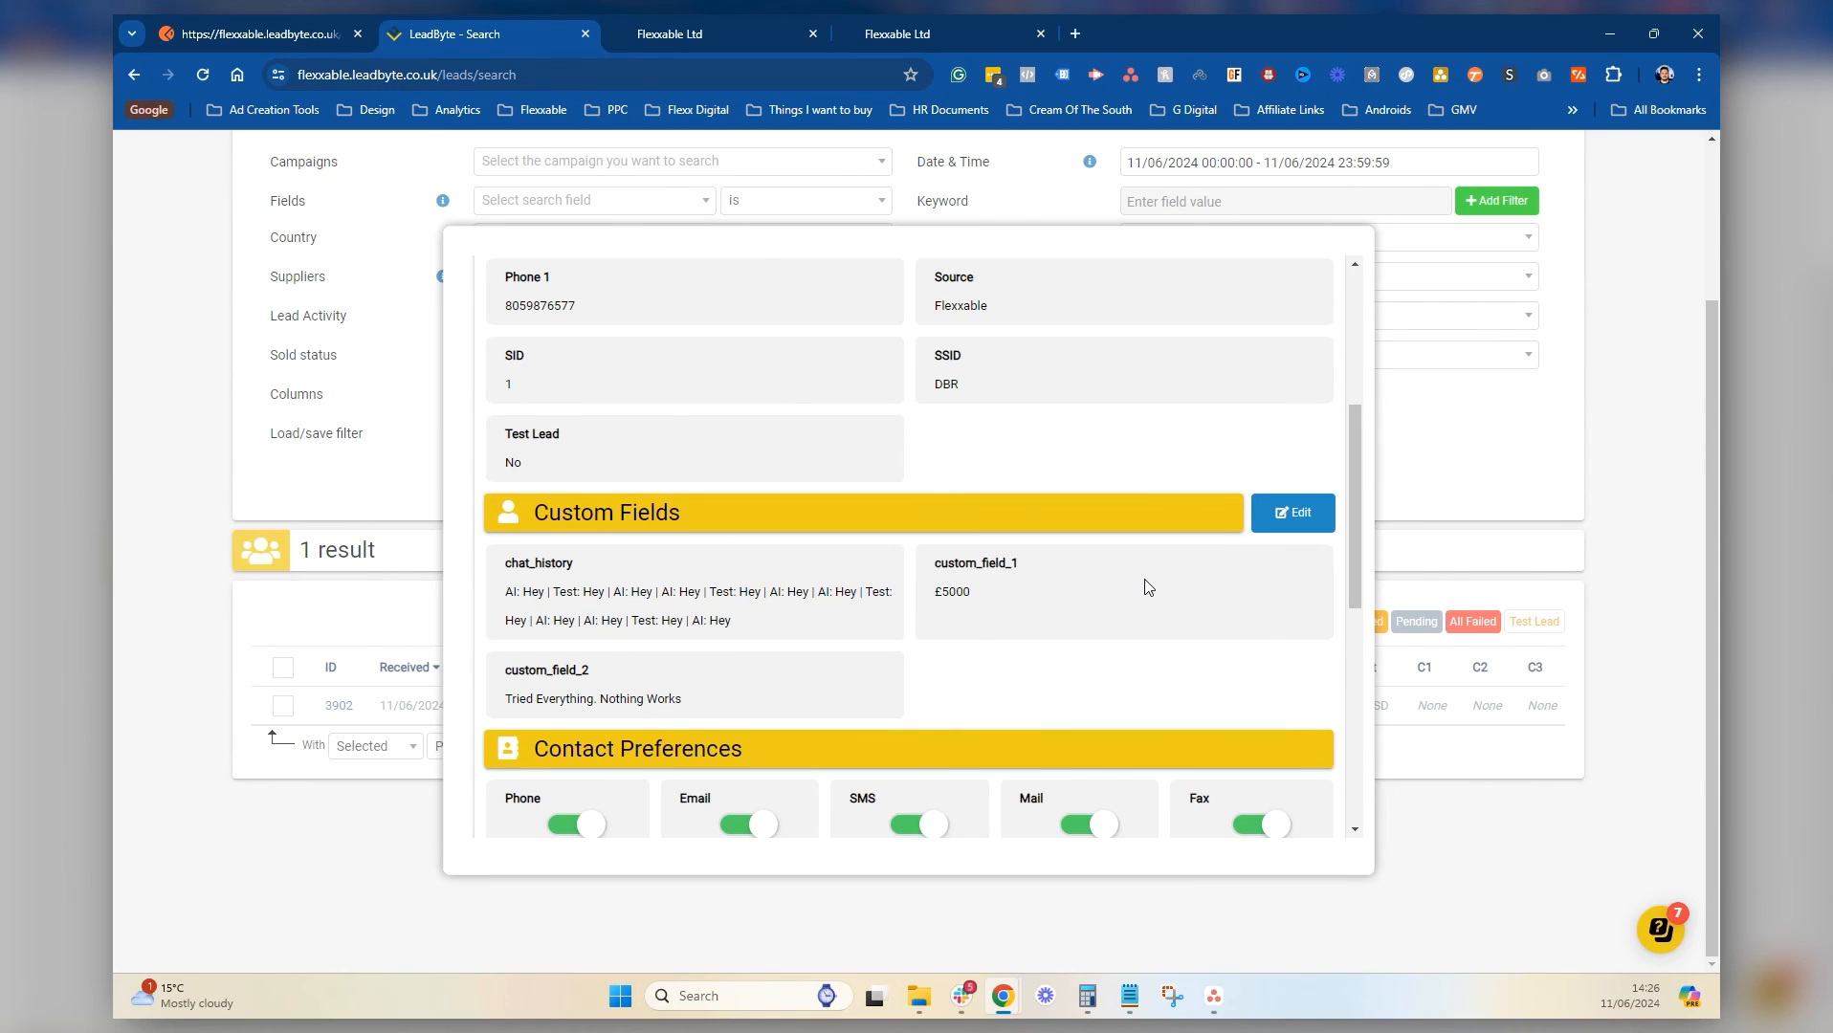
{"action": "left_click", "coordinate": [1552, 501]}
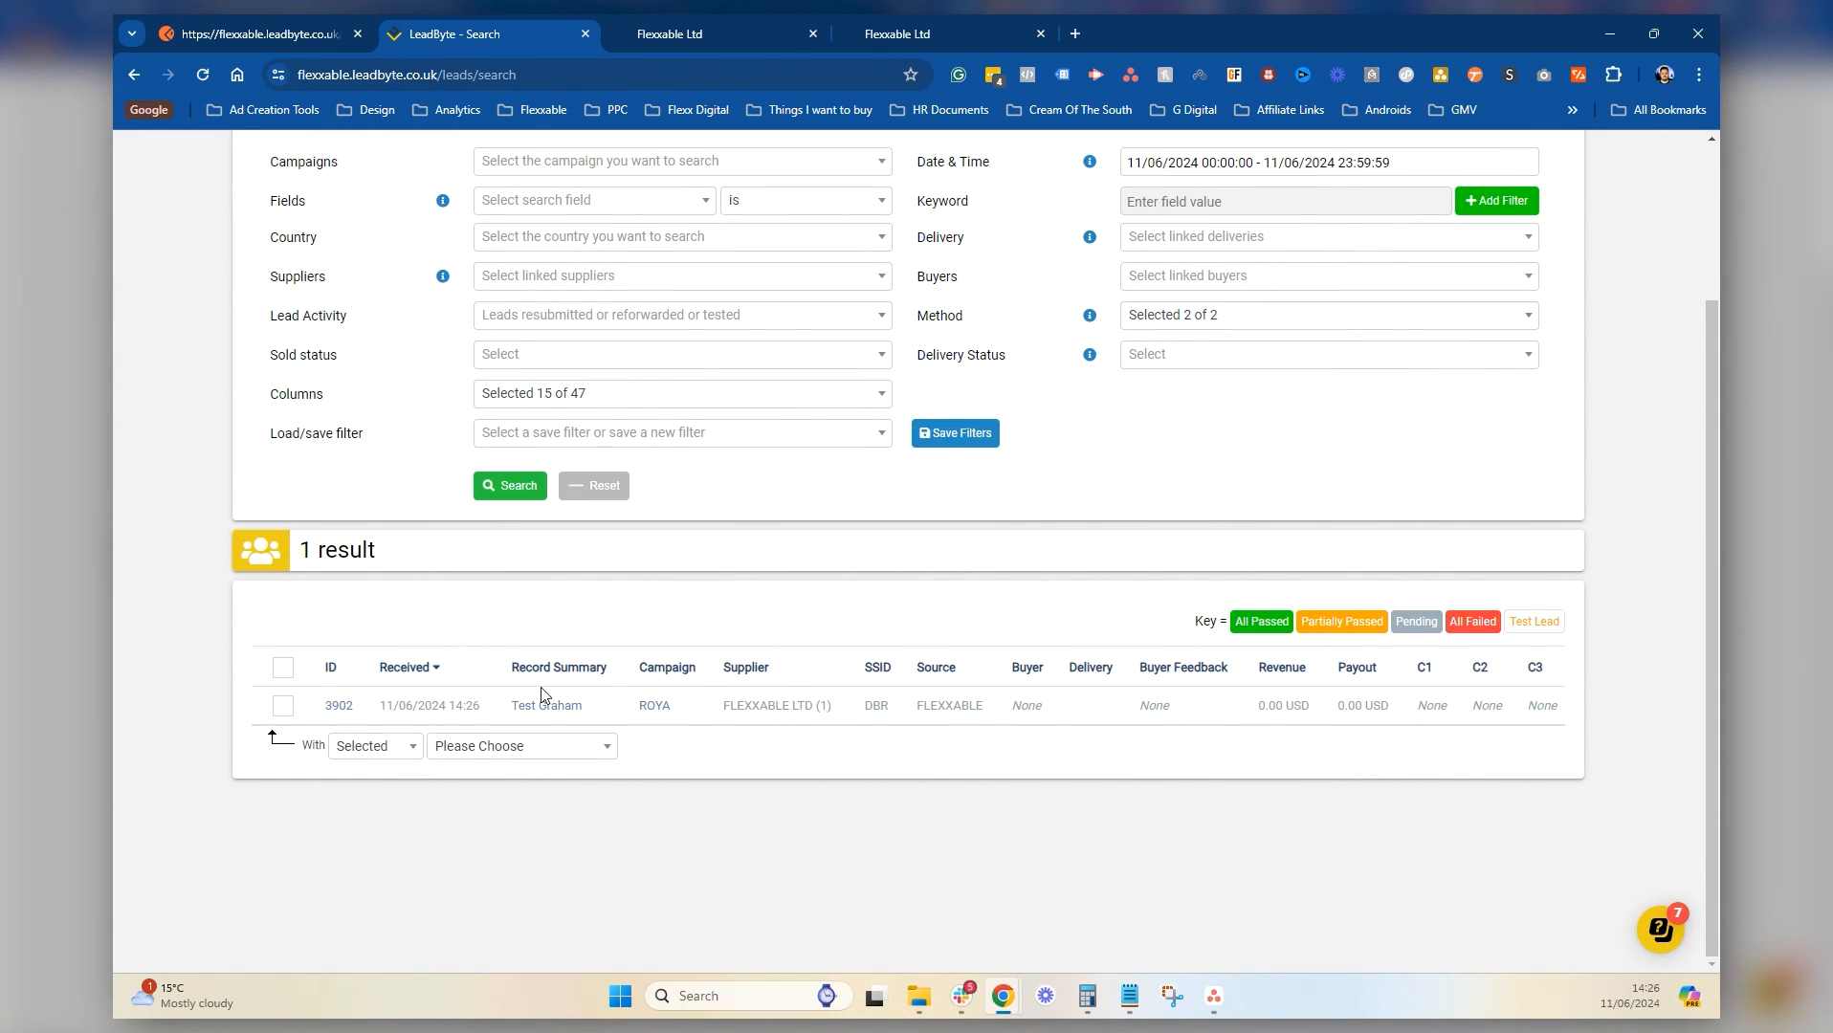
{"action": "scroll", "coordinate": [668, 625], "scroll_direction": "up", "scroll_amount": 3}
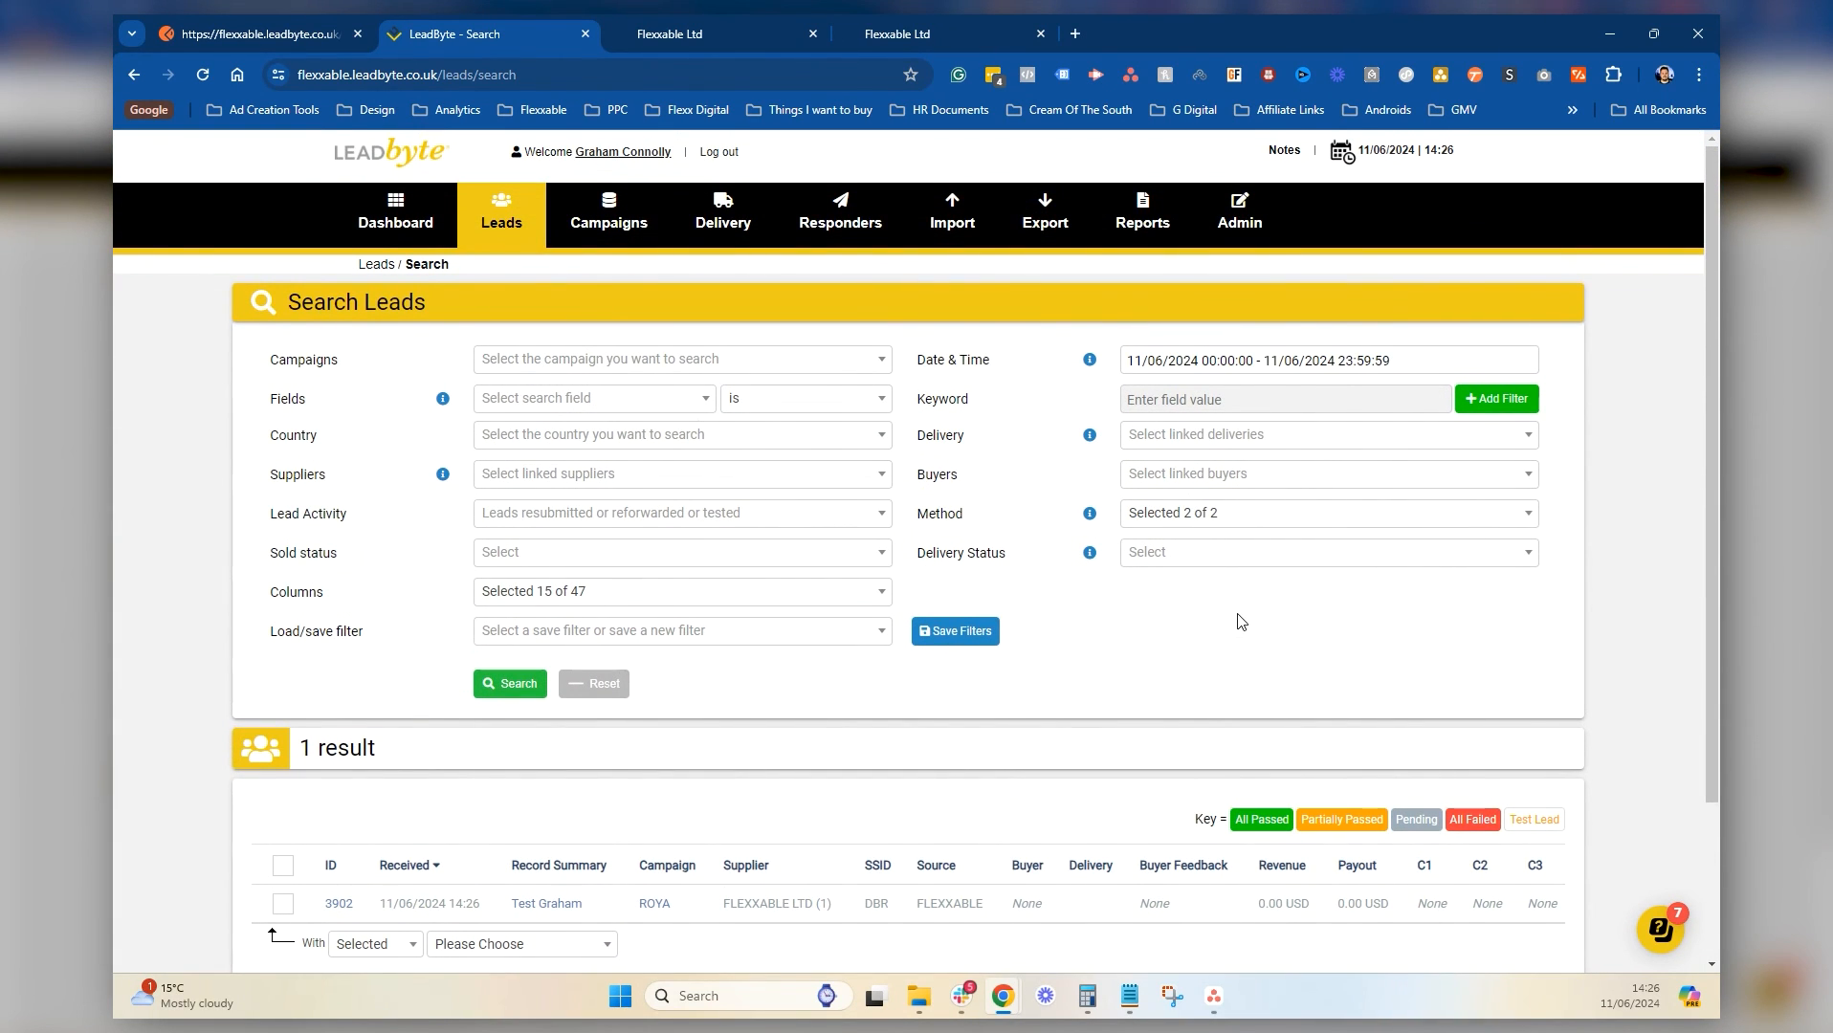